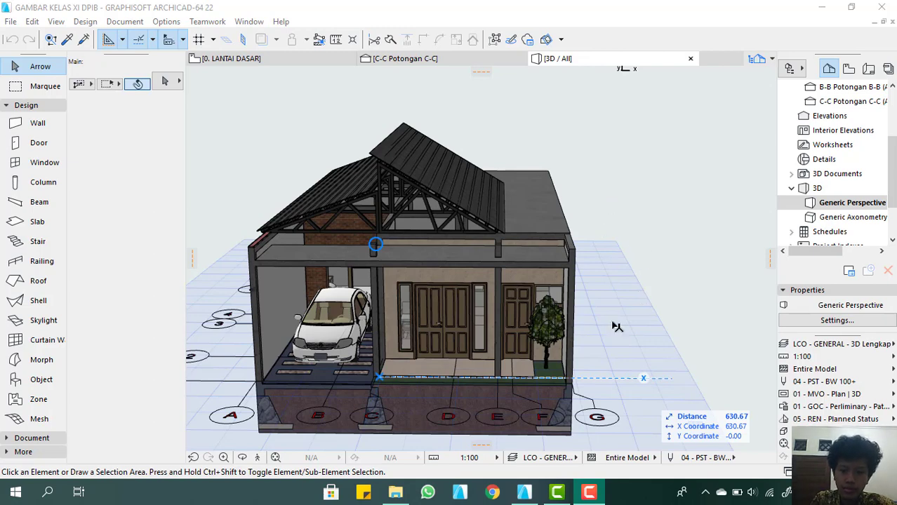
# Examine the 3D house model from the front and above, including the roof opening over the rear rooms
pyautogui.scroll(2, 397, 347)
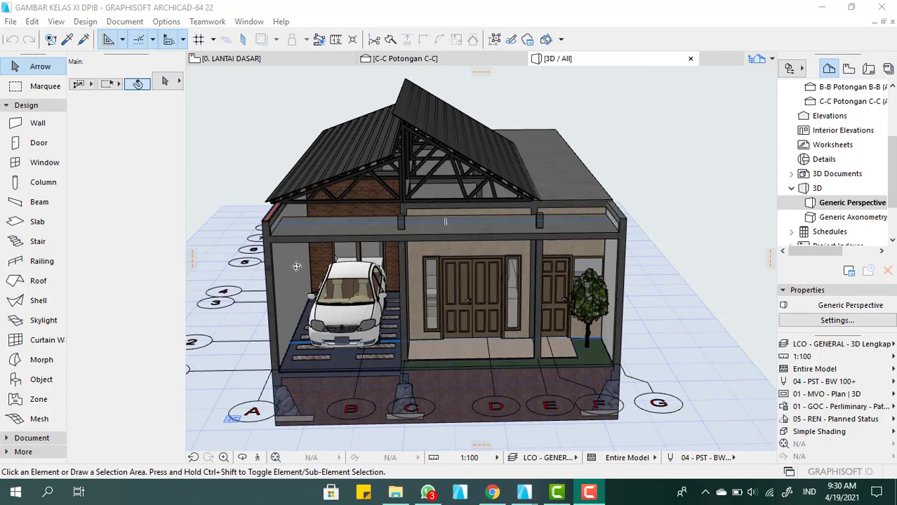
pyautogui.scroll(-3, 498, 292)
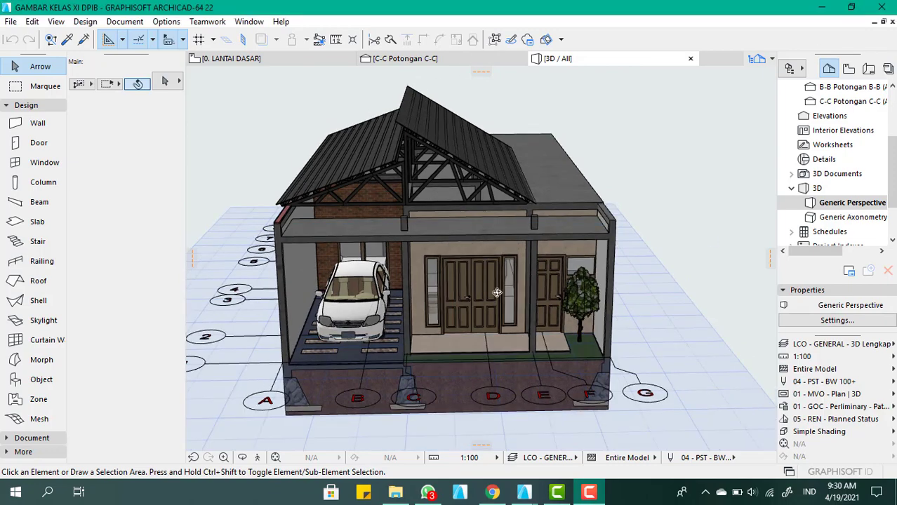
pyautogui.keyDown('shift'); pyautogui.moveTo(522, 196); pyautogui.dragTo(442, 227, button='middle'); pyautogui.keyUp('shift')
pyautogui.scroll(-2, 600, 117)
pyautogui.scroll(4, 599, 118)
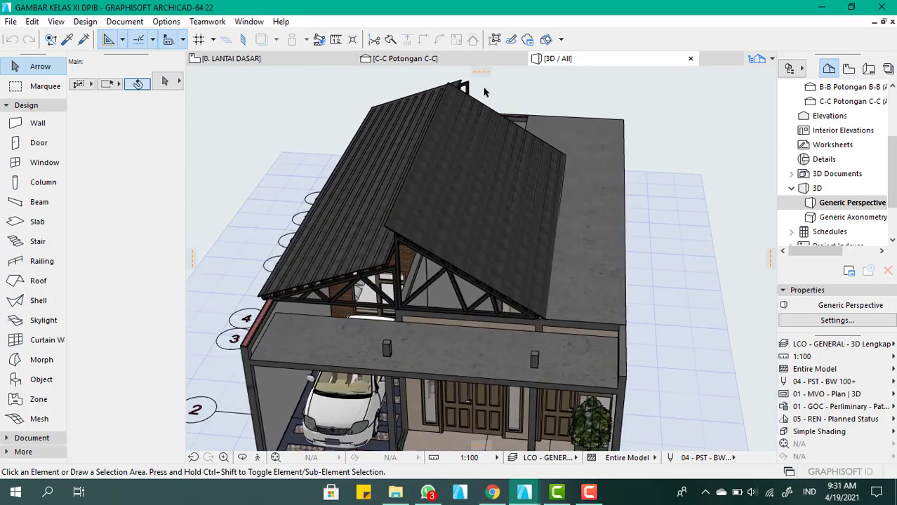
pyautogui.scroll(-3, 410, 327)
pyautogui.scroll(1, 480, 188)
pyautogui.keyDown('shift'); pyautogui.moveTo(420, 234); pyautogui.dragTo(449, 306, button='middle'); pyautogui.keyUp('shift')
pyautogui.scroll(-1, 465, 274)
pyautogui.scroll(3, 479, 166)
pyautogui.scroll(1, 461, 198)
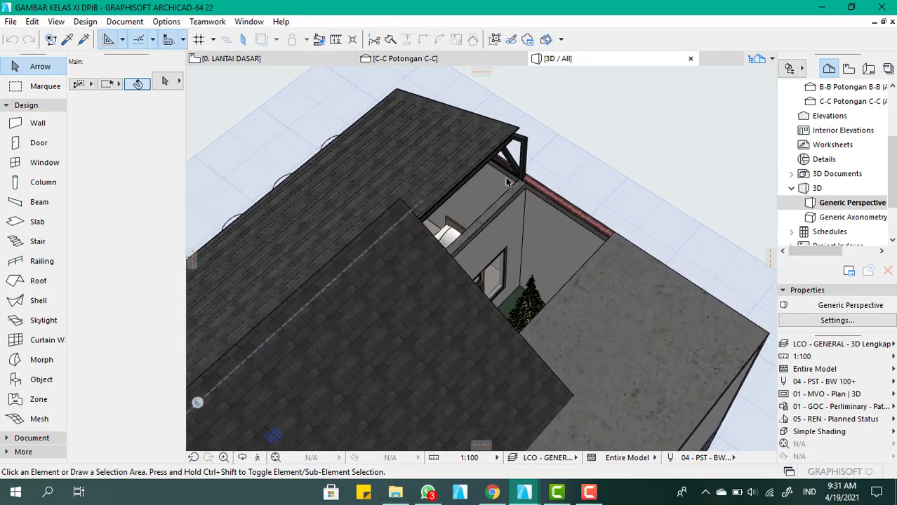
# In the 0. LANTAI DASAR floor plan, delete the bed and the room name label of KAMAR TIDUR 2
pyautogui.click(232, 59)
pyautogui.scroll(10, 460, 141)
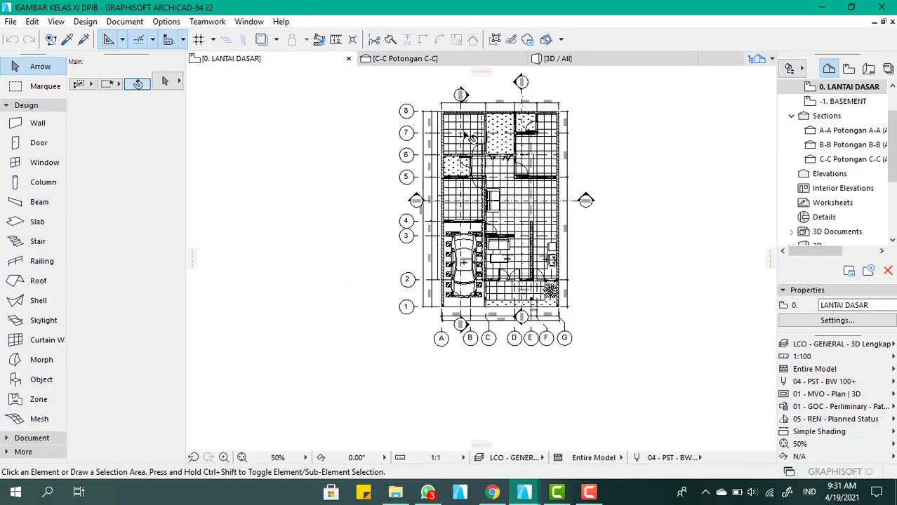
pyautogui.scroll(-3, 443, 215)
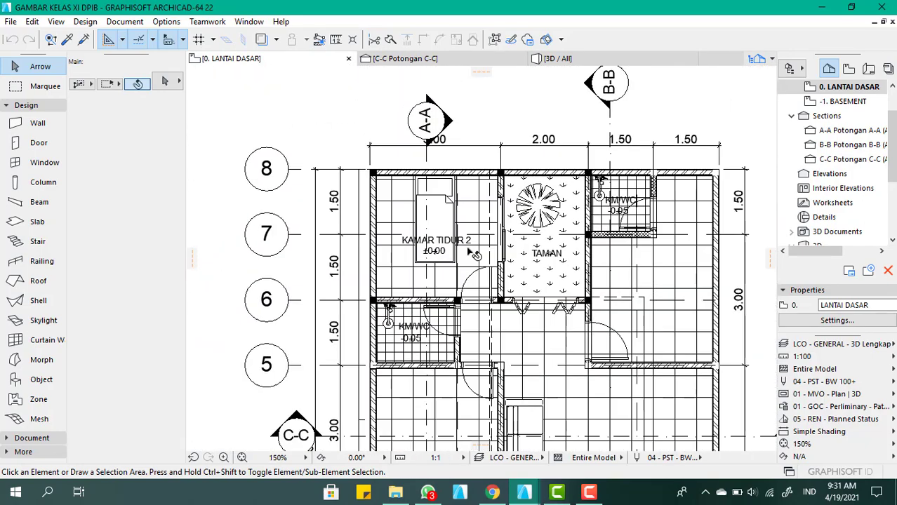
pyautogui.scroll(2, 443, 244)
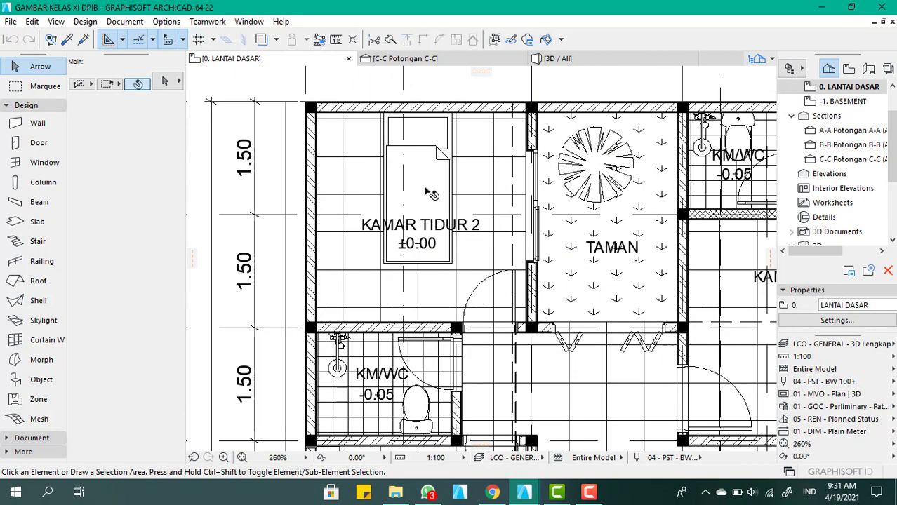
pyautogui.click(428, 193)
pyautogui.press('Delete')
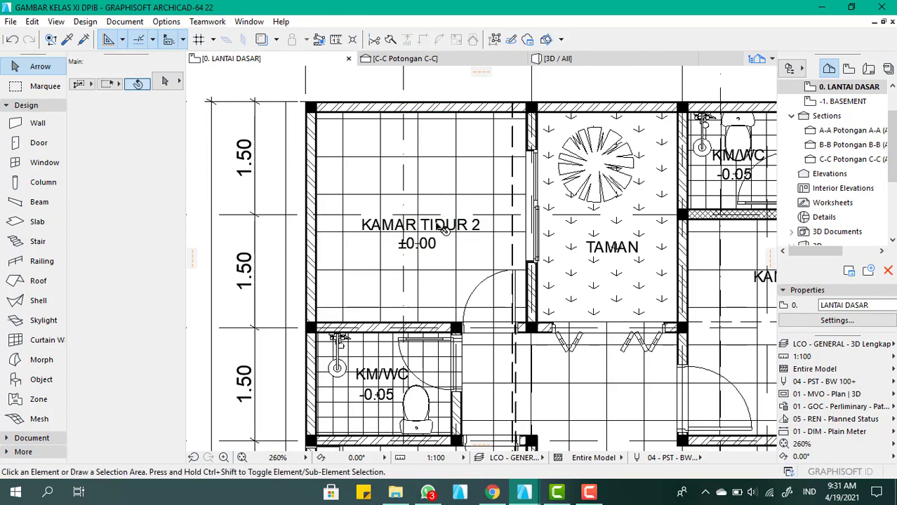
pyautogui.click(442, 225)
pyautogui.press('Delete')
# Switch the floor plan's layer combination to LCO - ARS - Denah Arsitektural
pyautogui.scroll(-1, 443, 212)
pyautogui.scroll(-3, 437, 210)
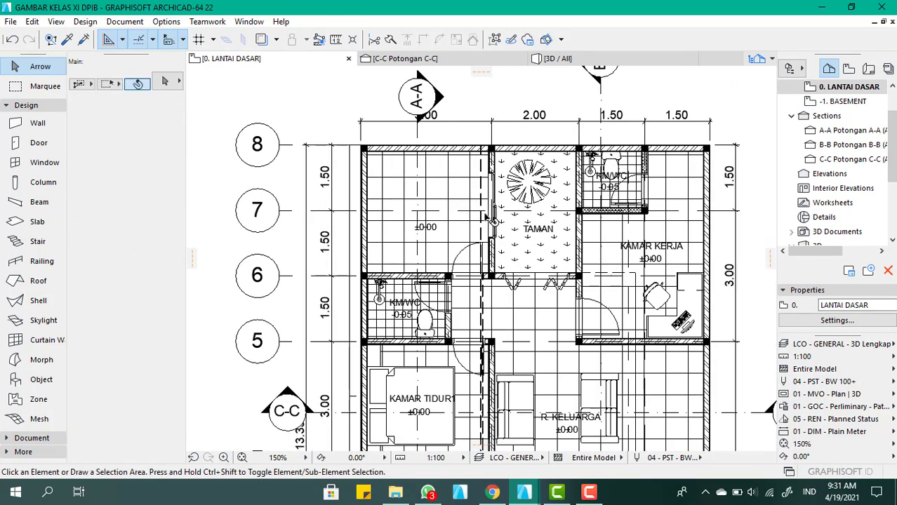
pyautogui.scroll(5, 485, 215)
pyautogui.click(501, 299)
pyautogui.scroll(-3, 428, 239)
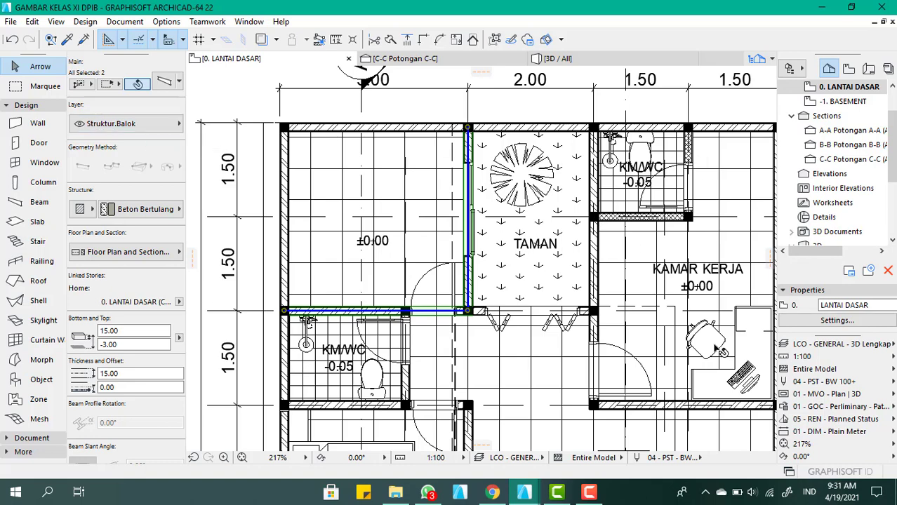
pyautogui.click(851, 352)
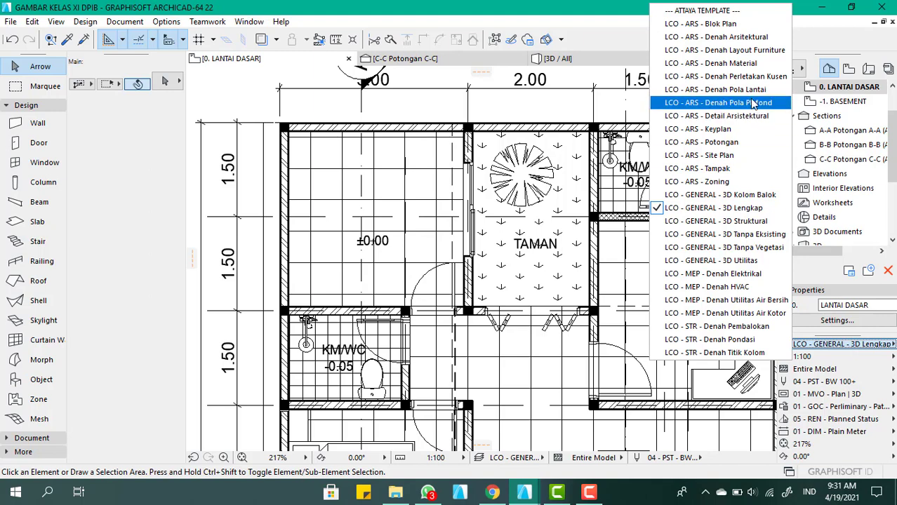
pyautogui.click(756, 38)
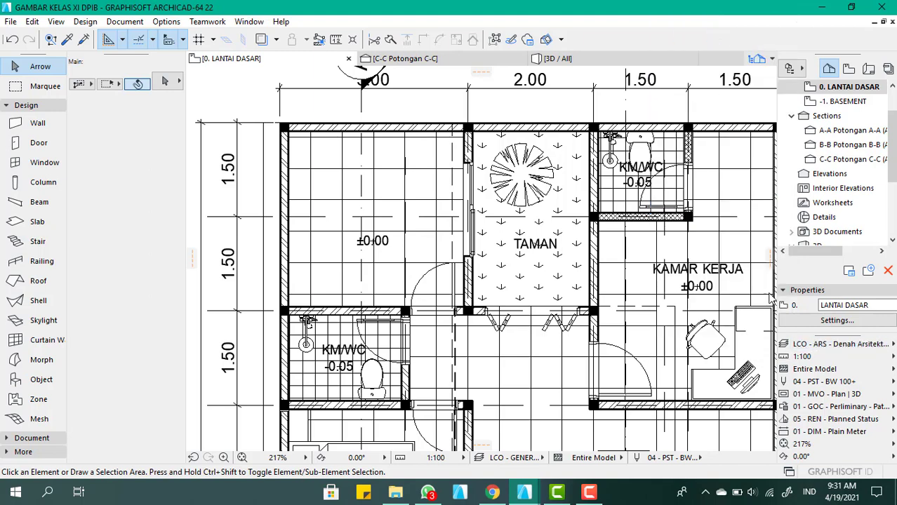
# Suspend grouping so the wall between the emptied bedroom and TAMAN can be selected separately
pyautogui.scroll(4, 412, 238)
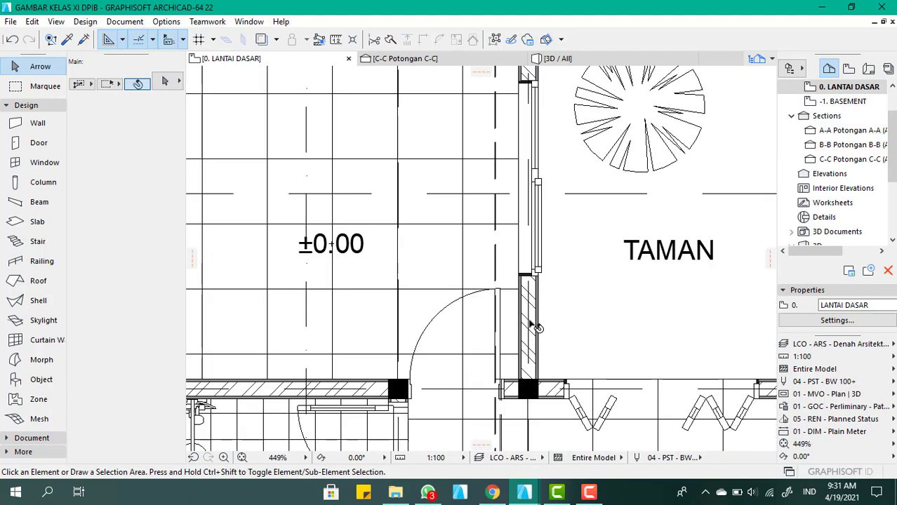
pyautogui.click(531, 322)
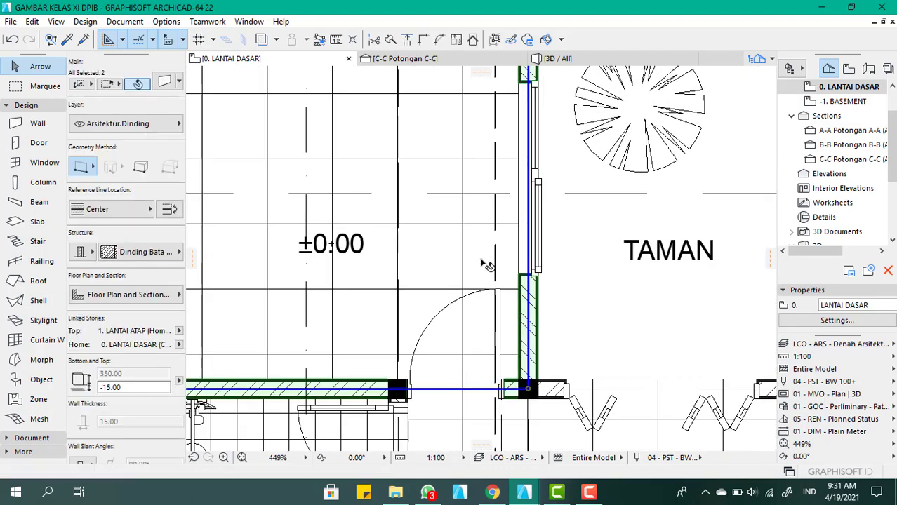
pyautogui.scroll(-2, 481, 263)
pyautogui.click(496, 40)
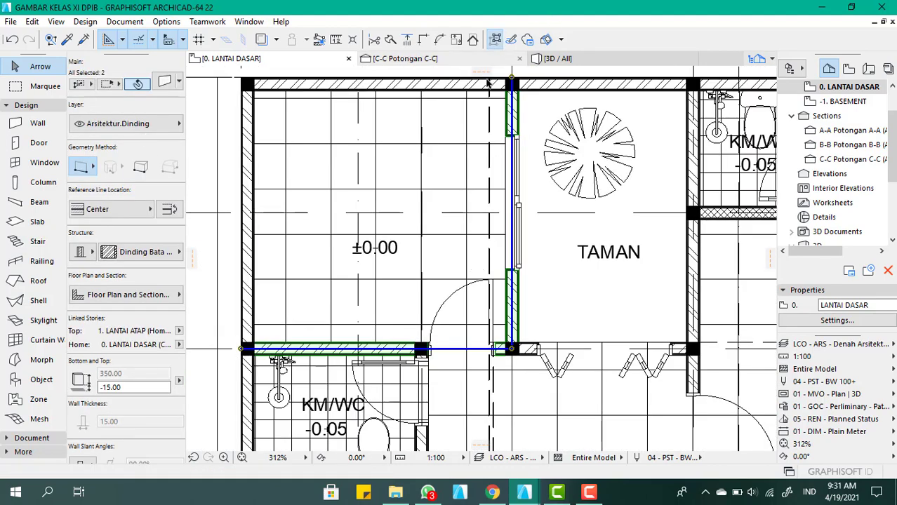
pyautogui.scroll(-4, 430, 236)
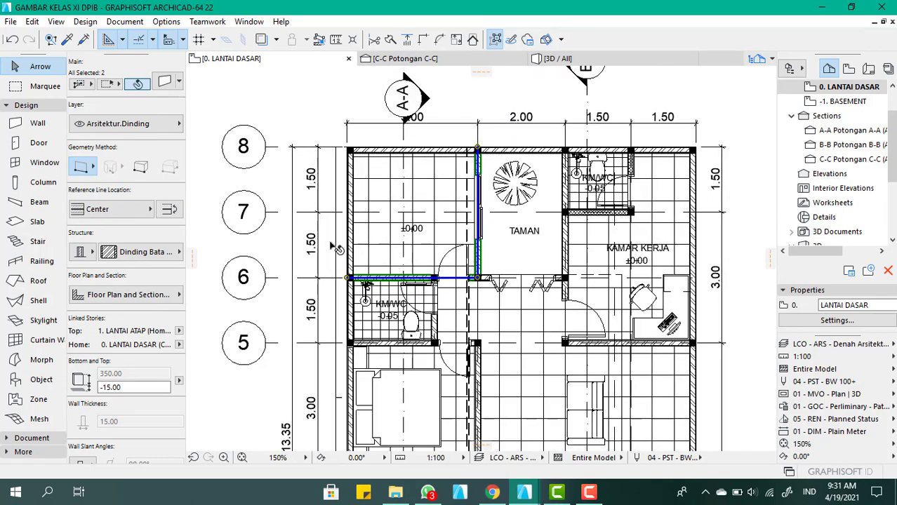
# Delete the wall between the emptied bedroom and TAMAN, together with its window
pyautogui.click(308, 129)
pyautogui.scroll(5, 480, 253)
pyautogui.click(476, 270)
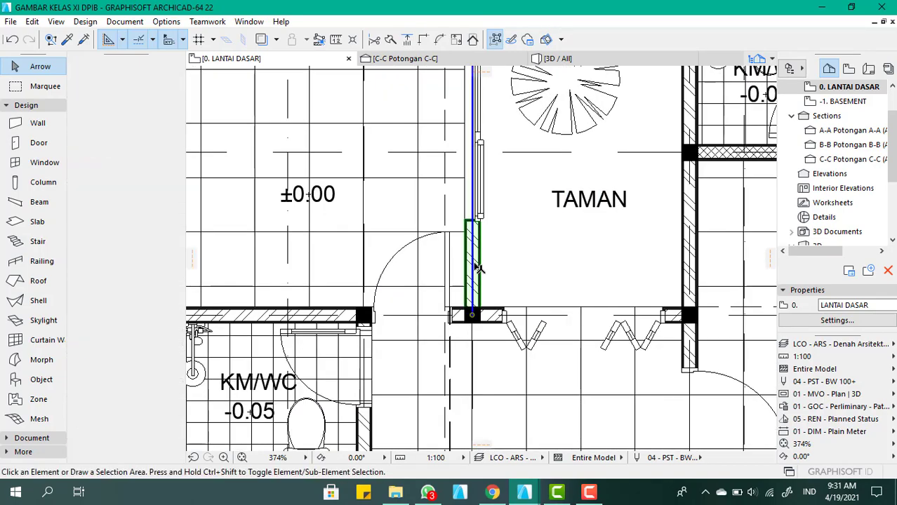
pyautogui.press('Delete')
# Delete the door in the emptied bedroom's wall on grid line 6 and the room's ±0.00 level label
pyautogui.scroll(-1, 473, 320)
pyautogui.scroll(-2, 472, 321)
pyautogui.scroll(4, 471, 357)
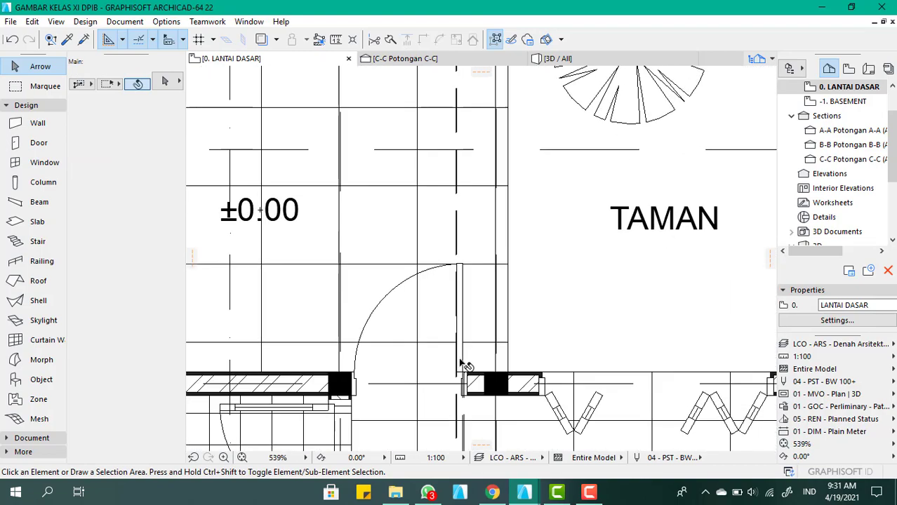
pyautogui.click(461, 364)
pyautogui.scroll(-5, 471, 322)
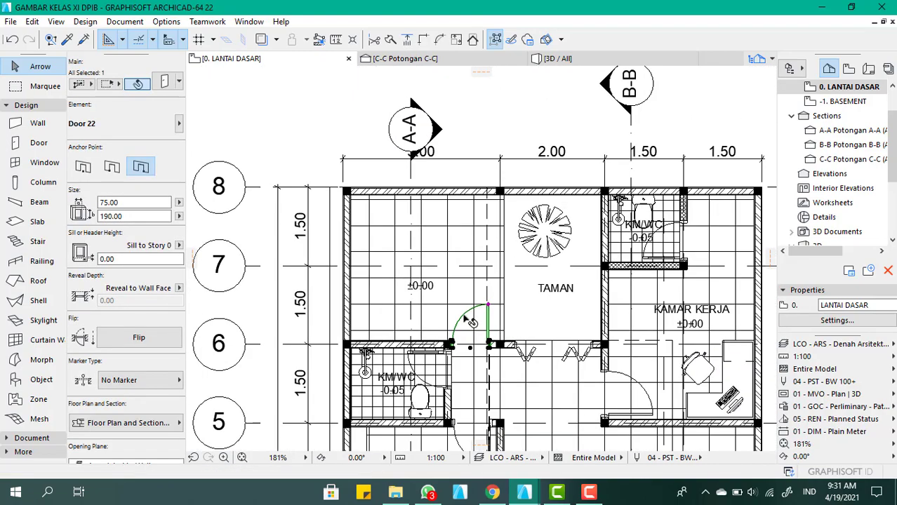
pyautogui.press('Delete')
pyautogui.scroll(3, 440, 297)
pyautogui.click(413, 282)
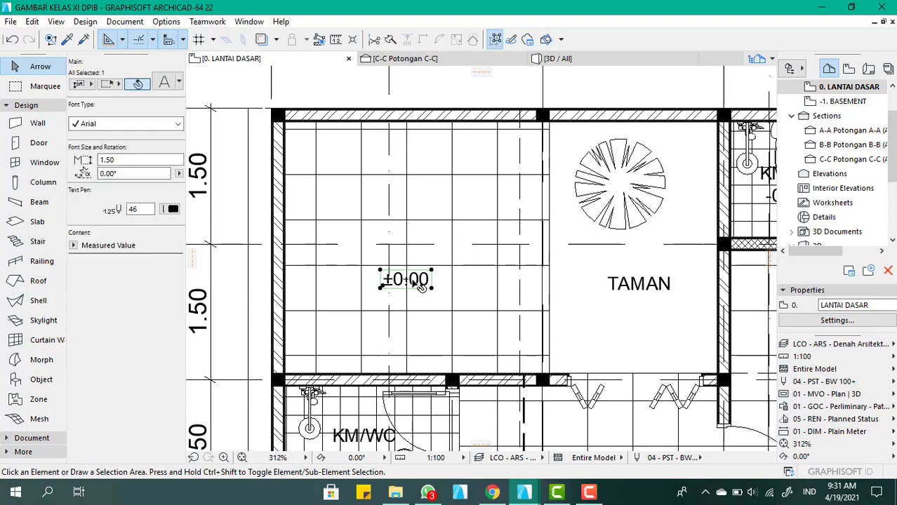
pyautogui.press('Delete')
# In the 3D model, delete the concrete beam spanning the roof opening between the emptied bedroom and TAMAN
pyautogui.click(582, 59)
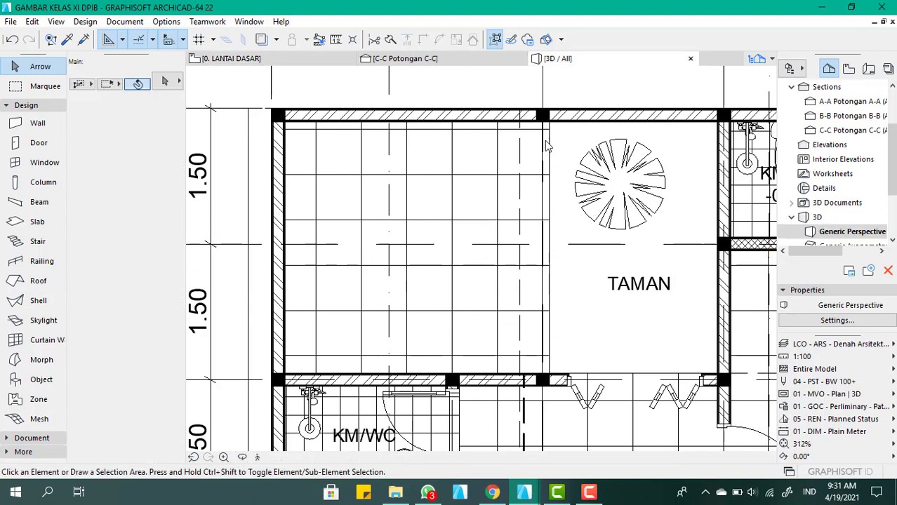
pyautogui.keyDown('shift'); pyautogui.moveTo(394, 282); pyautogui.dragTo(435, 307, button='middle'); pyautogui.keyUp('shift')
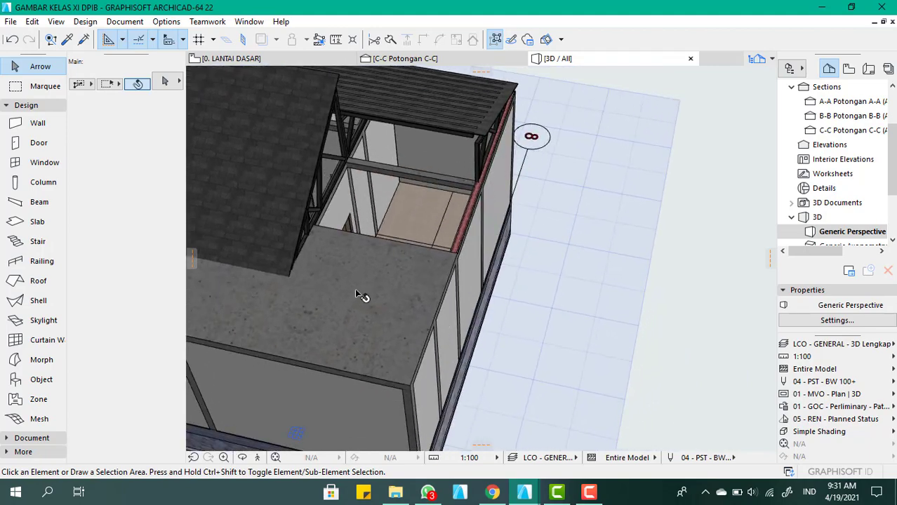
pyautogui.scroll(2, 358, 302)
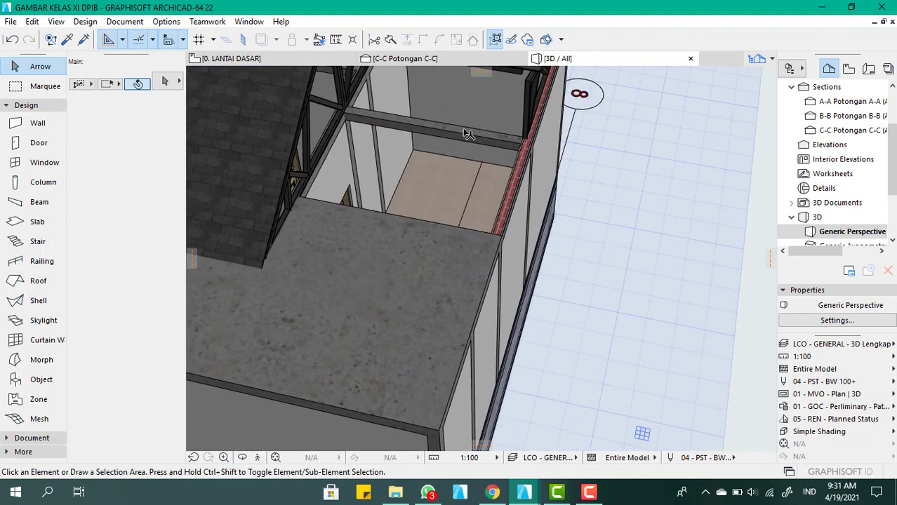
pyautogui.click(467, 134)
pyautogui.keyDown('shift'); pyautogui.moveTo(494, 86); pyautogui.dragTo(439, 115, button='middle'); pyautogui.keyUp('shift')
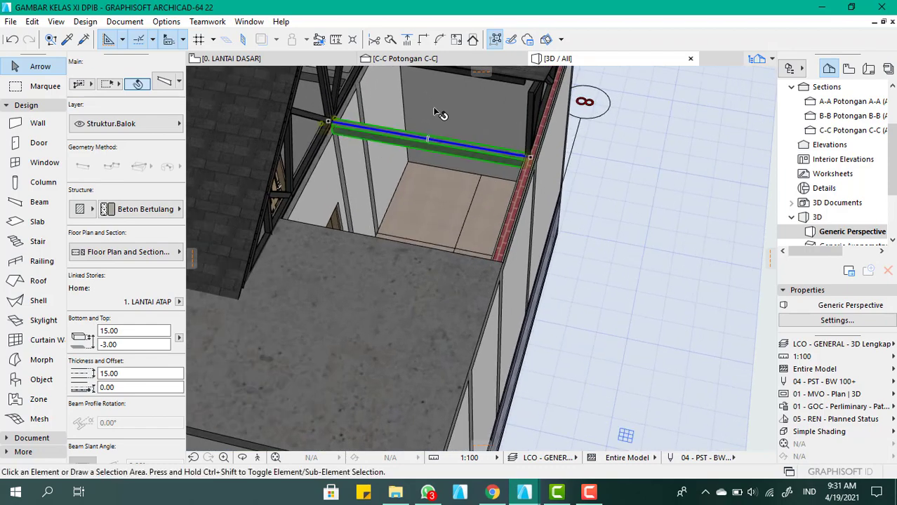
pyautogui.press('Delete')
# In the 0. LANTAI DASAR plan, set up the Stair tool with a right railing, top linked to 1. LANTAI ATAP and an end with tread
pyautogui.keyDown('shift'); pyautogui.moveTo(356, 229); pyautogui.dragTo(472, 234, button='middle'); pyautogui.keyUp('shift')
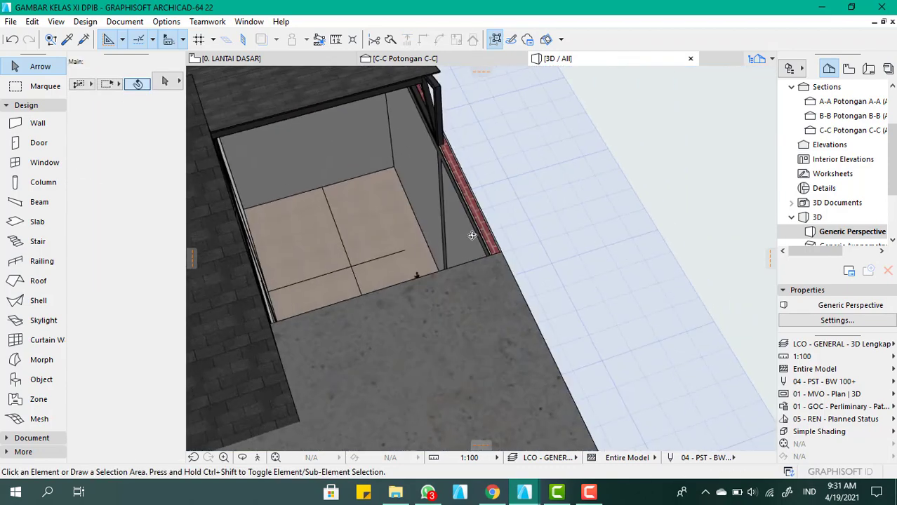
pyautogui.click(271, 61)
pyautogui.scroll(-6, 480, 228)
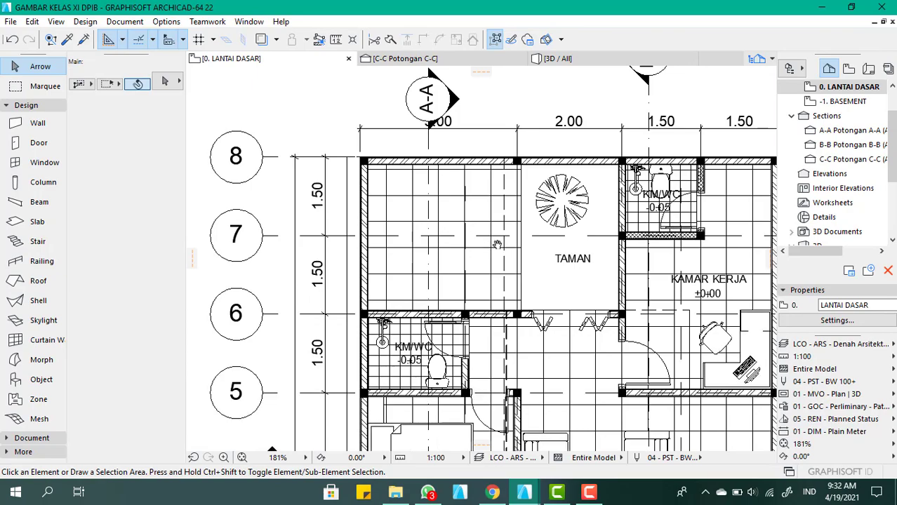
pyautogui.moveTo(494, 246); pyautogui.dragTo(508, 221, button='middle')
pyautogui.scroll(1, 482, 272)
pyautogui.scroll(3, 483, 276)
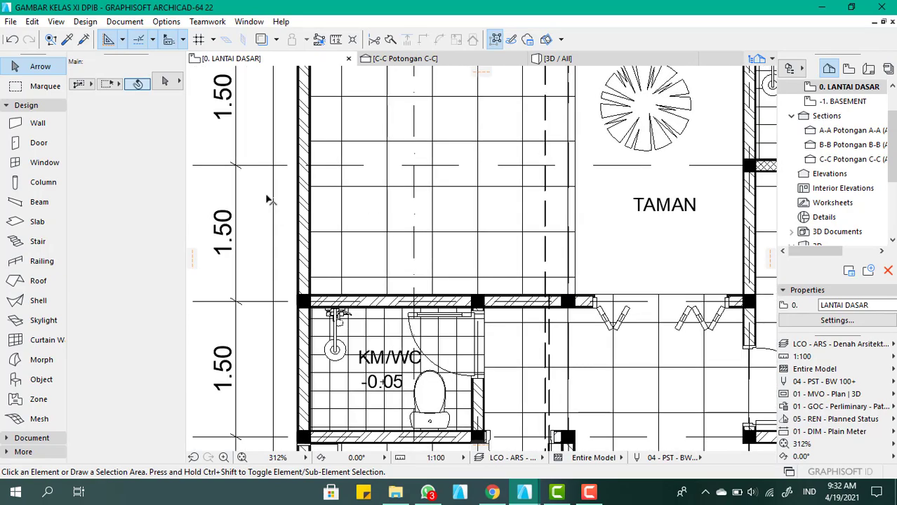
pyautogui.click(37, 249)
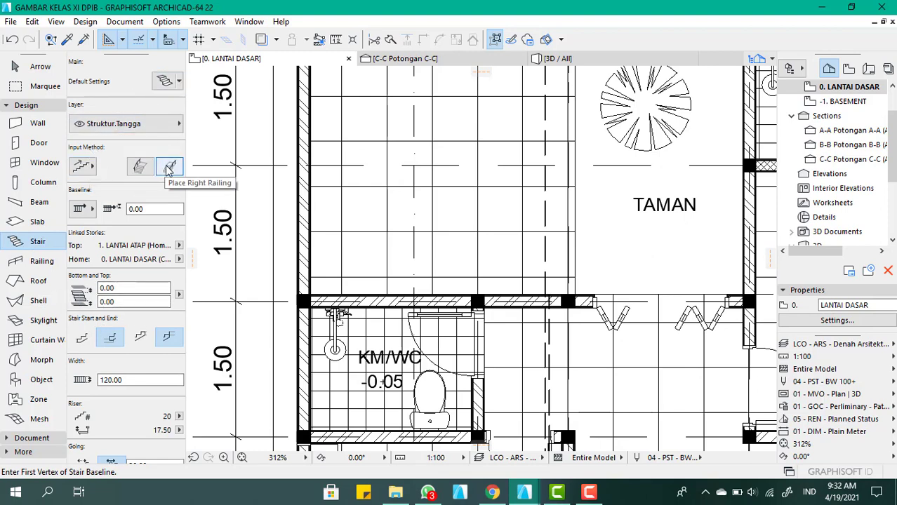
pyautogui.click(94, 208)
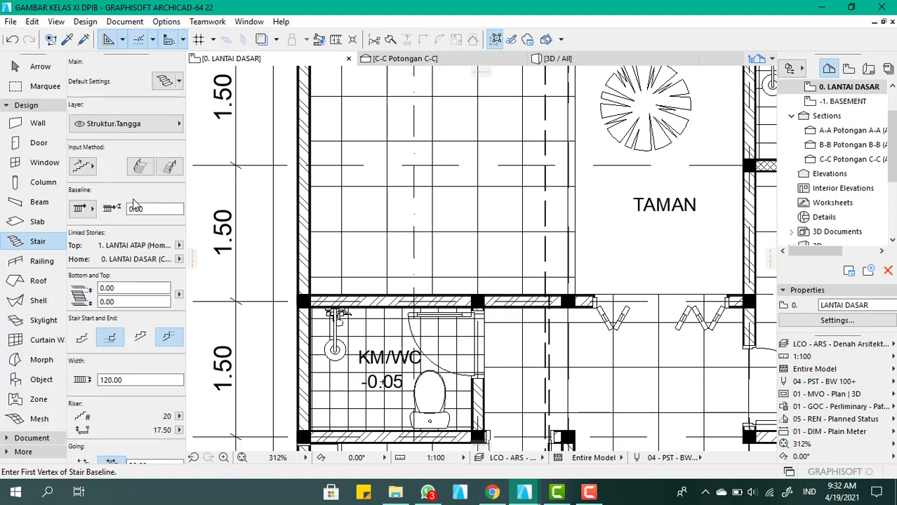
pyautogui.click(179, 246)
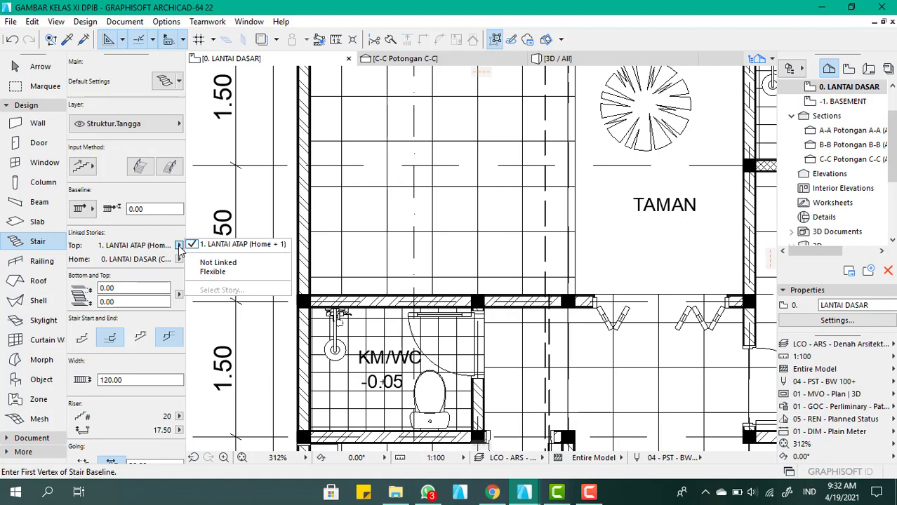
pyautogui.click(156, 244)
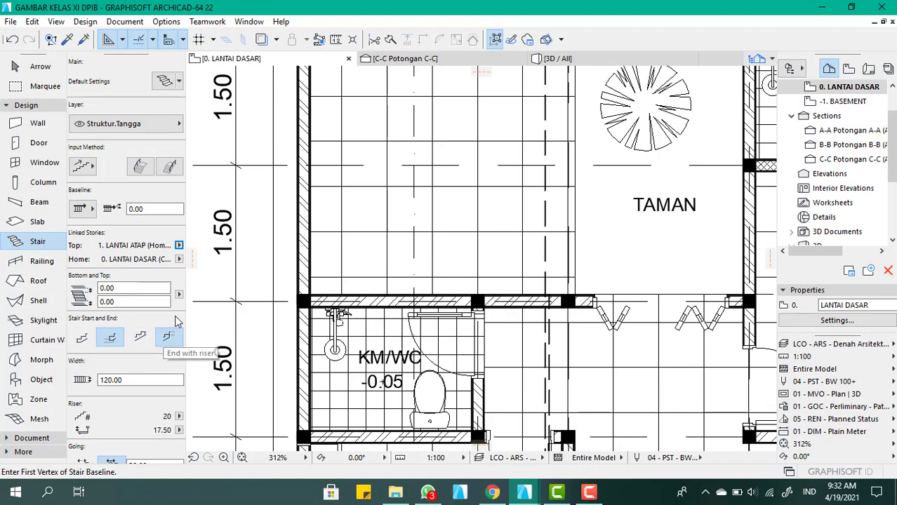
pyautogui.scroll(-3, 338, 317)
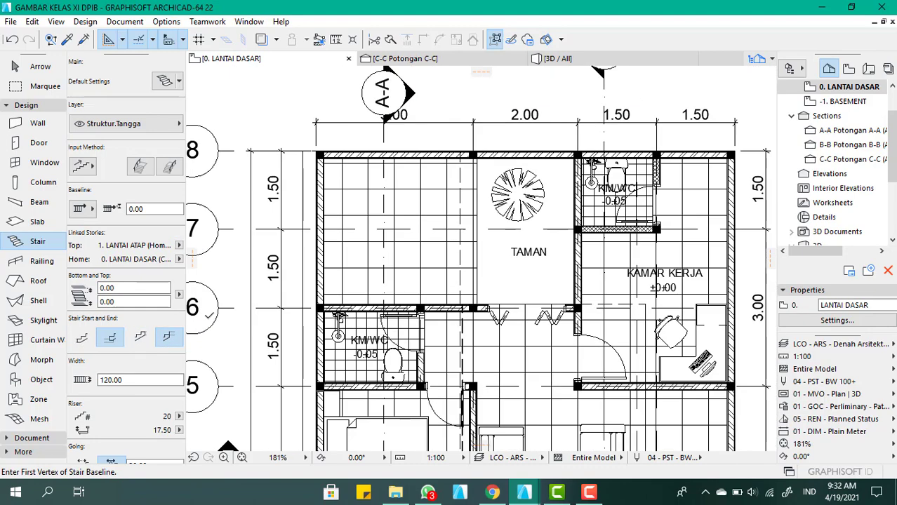
pyautogui.click(140, 340)
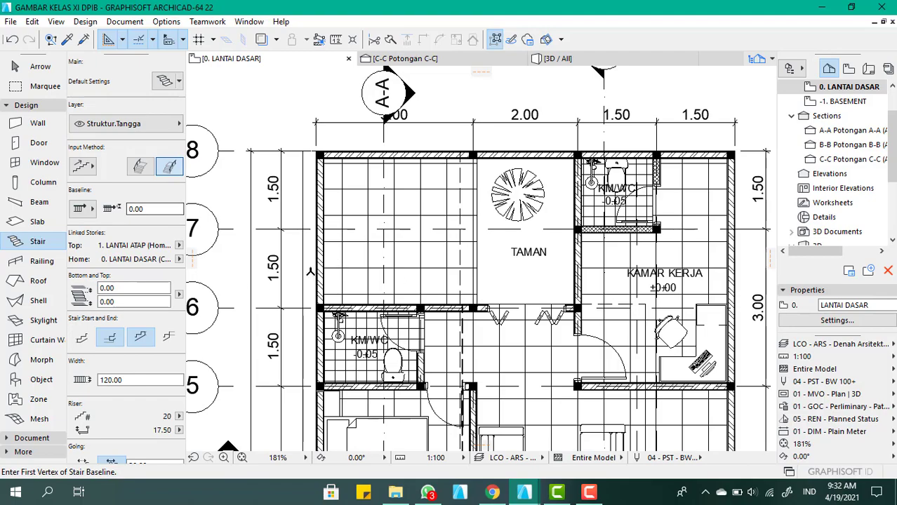
# Try to draw the stair's first flight along the wall on grid line 6, from the TAMAN-side column to the outer wall corner
pyautogui.scroll(-2, 311, 273)
pyautogui.scroll(4, 429, 277)
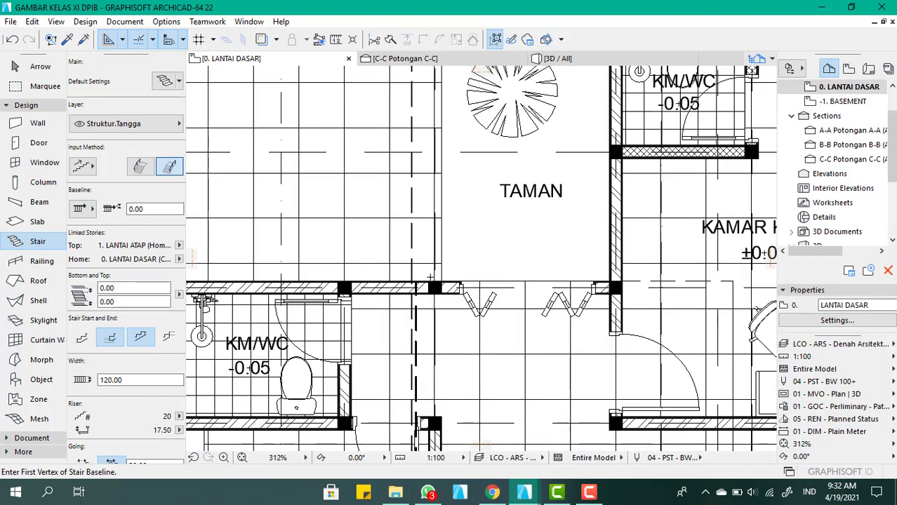
pyautogui.scroll(3, 429, 277)
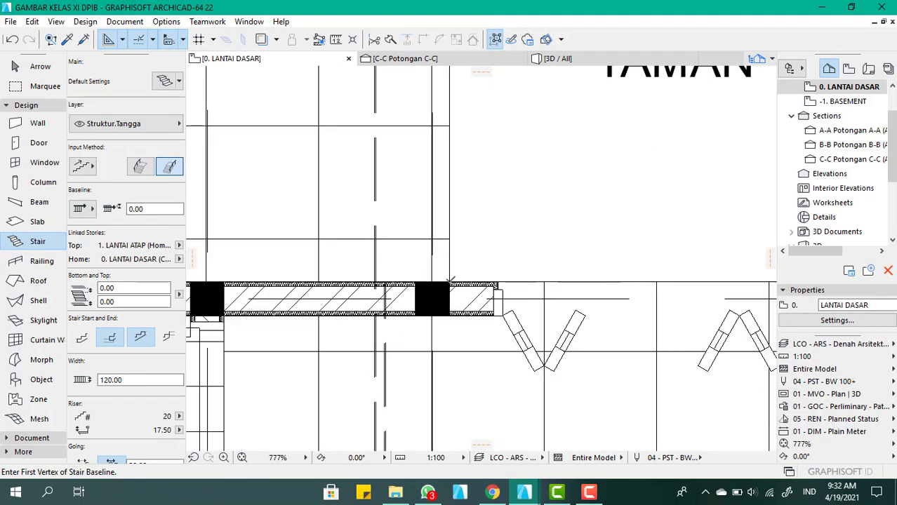
pyautogui.click(451, 282)
pyautogui.scroll(-3, 538, 176)
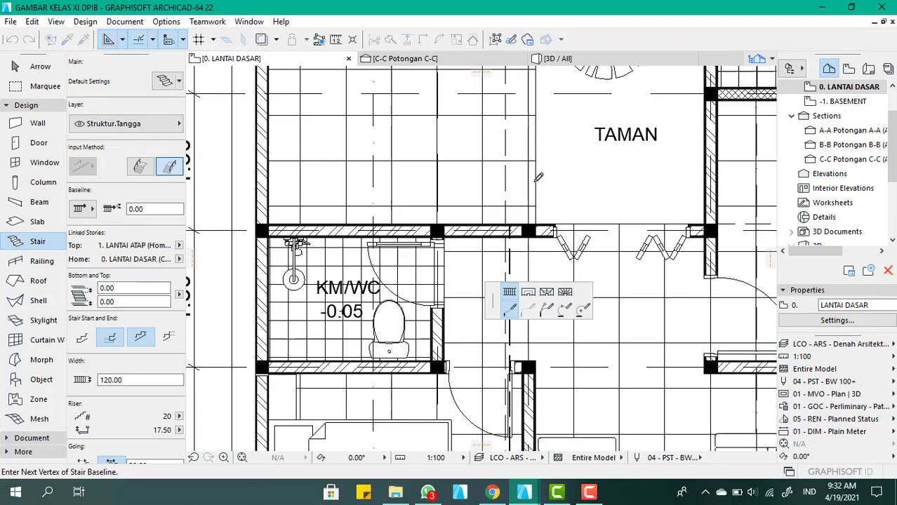
pyautogui.scroll(-2, 390, 215)
pyautogui.scroll(4, 332, 213)
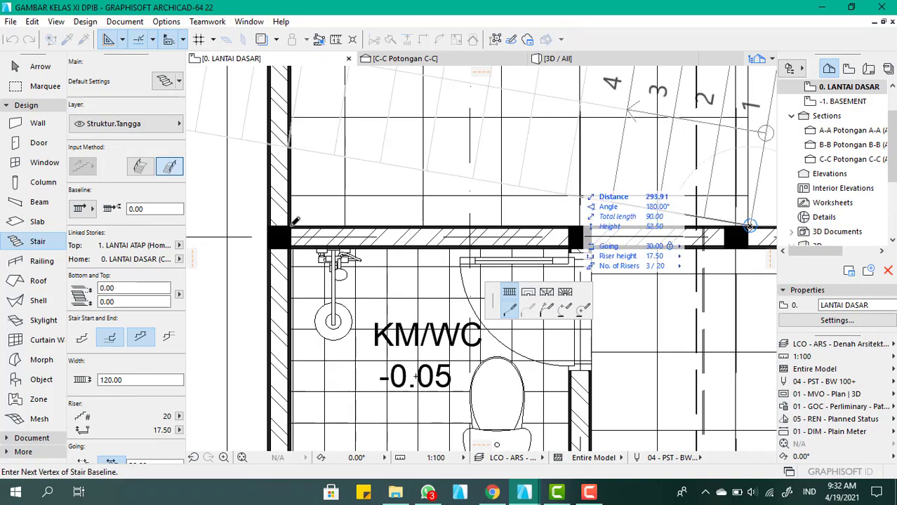
pyautogui.scroll(3, 294, 221)
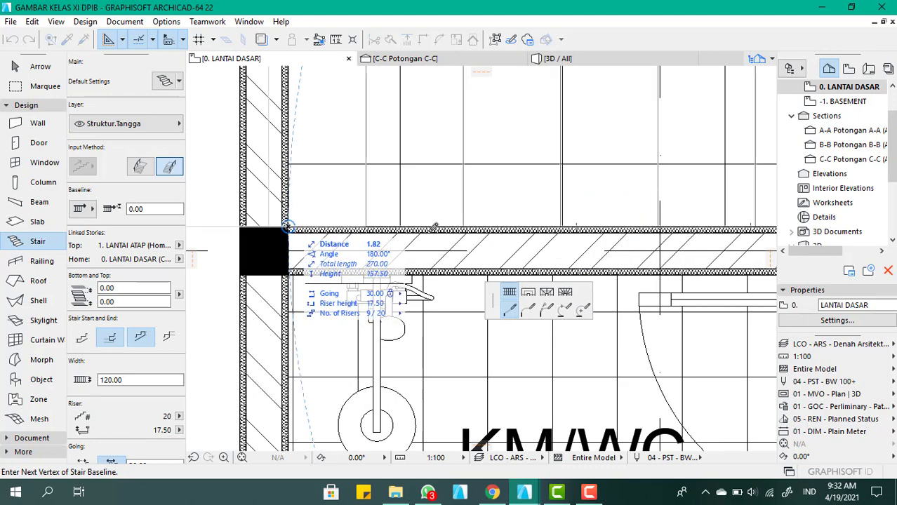
pyautogui.scroll(-2, 341, 284)
pyautogui.click(312, 273)
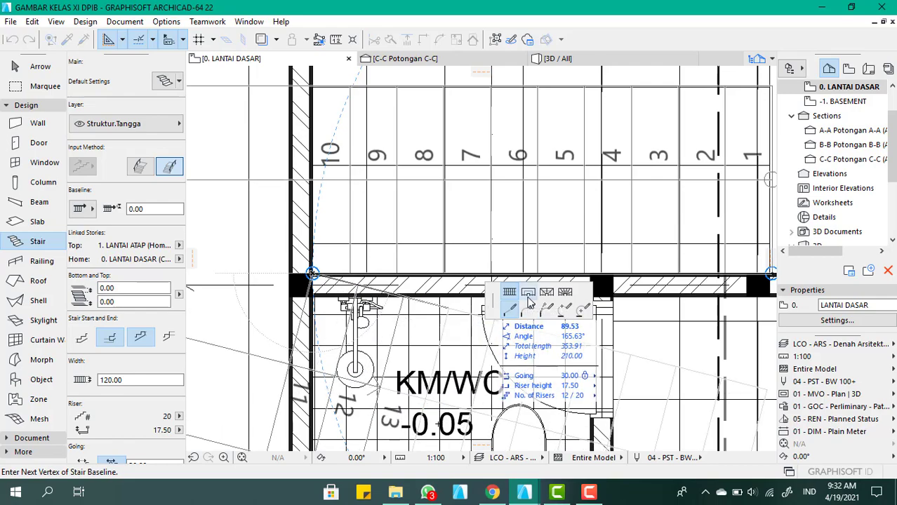
# Try to continue the stair as landing segments along the outer wall to the grid line 8 corner and along the rear wall to TAMAN's KM/WC corner
pyautogui.scroll(-3, 353, 331)
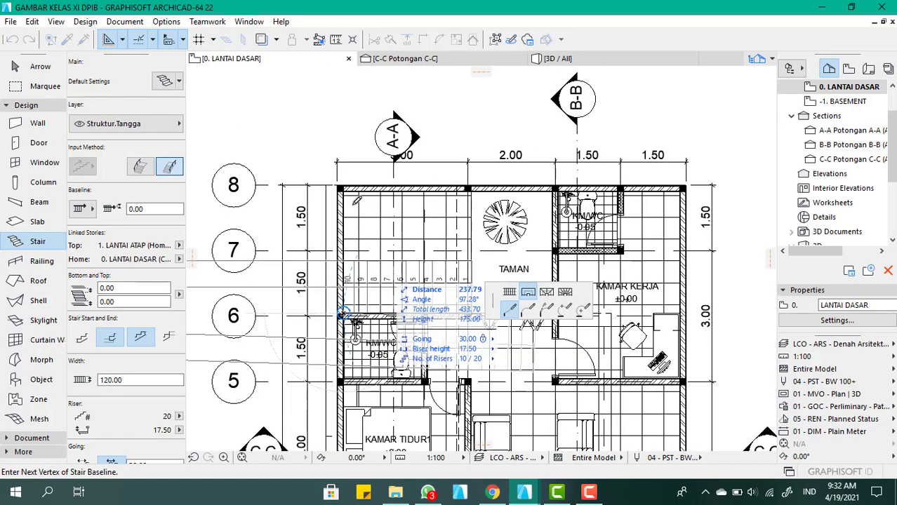
pyautogui.scroll(5, 343, 193)
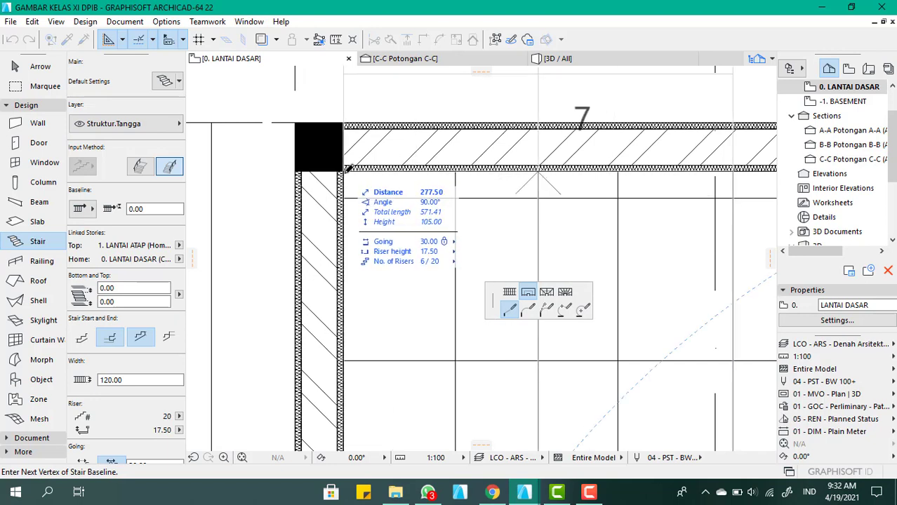
pyautogui.click(346, 168)
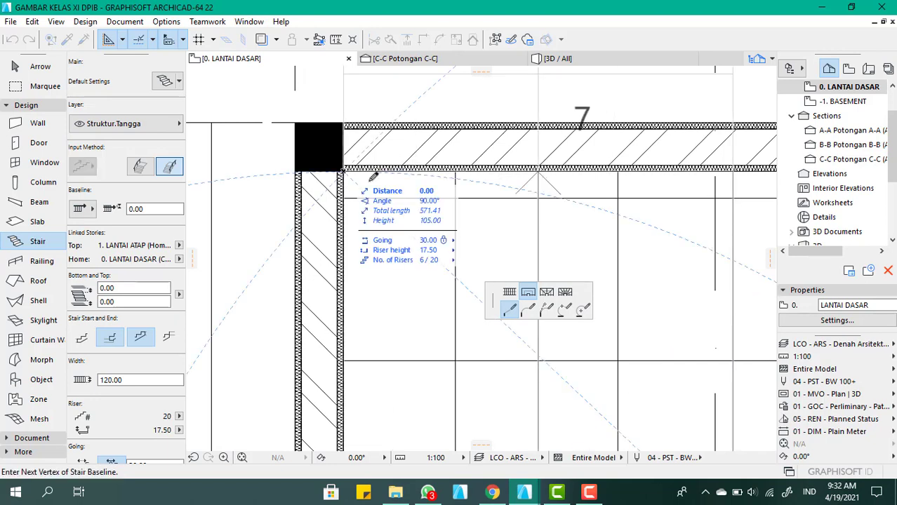
pyautogui.scroll(-8, 550, 244)
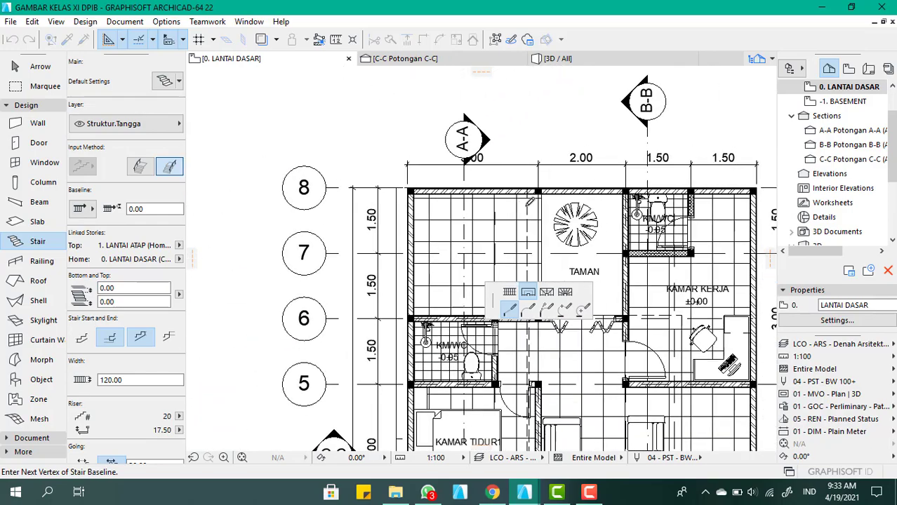
pyautogui.scroll(4, 554, 196)
pyautogui.scroll(3, 554, 195)
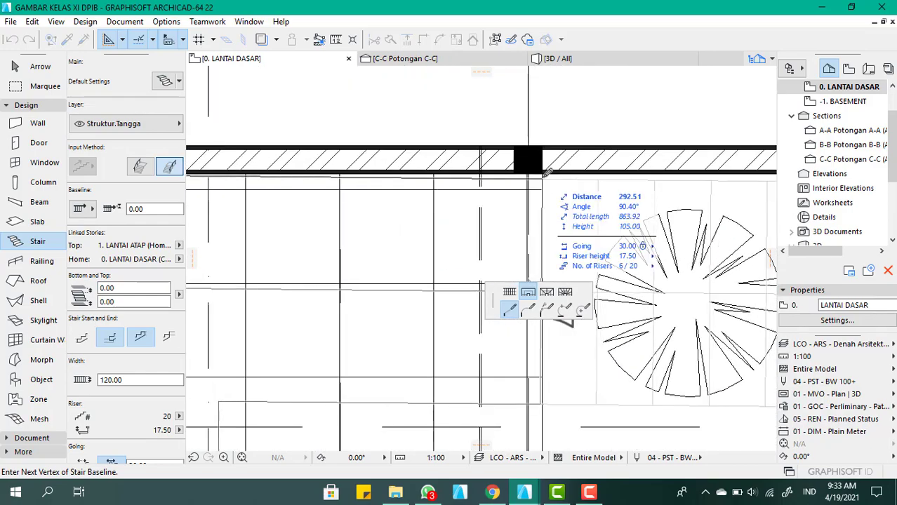
pyautogui.scroll(-3, 495, 190)
pyautogui.scroll(6, 622, 173)
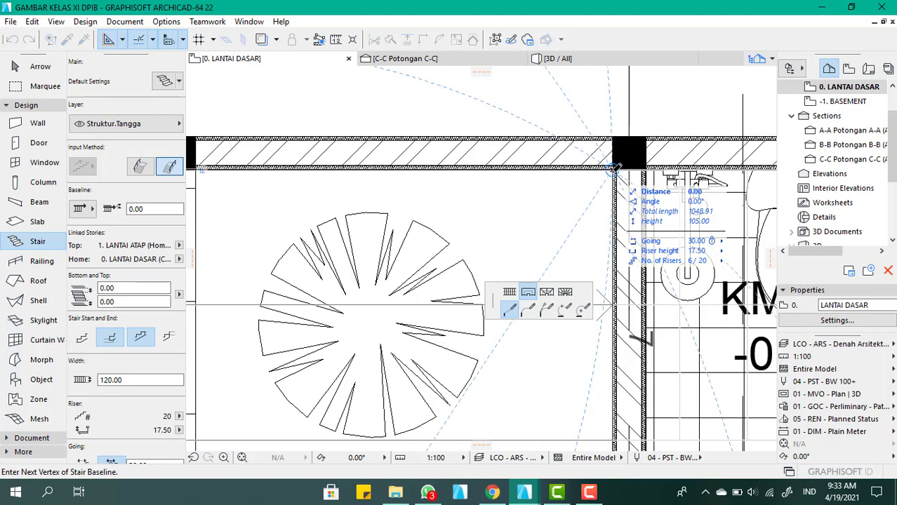
pyautogui.click(613, 170)
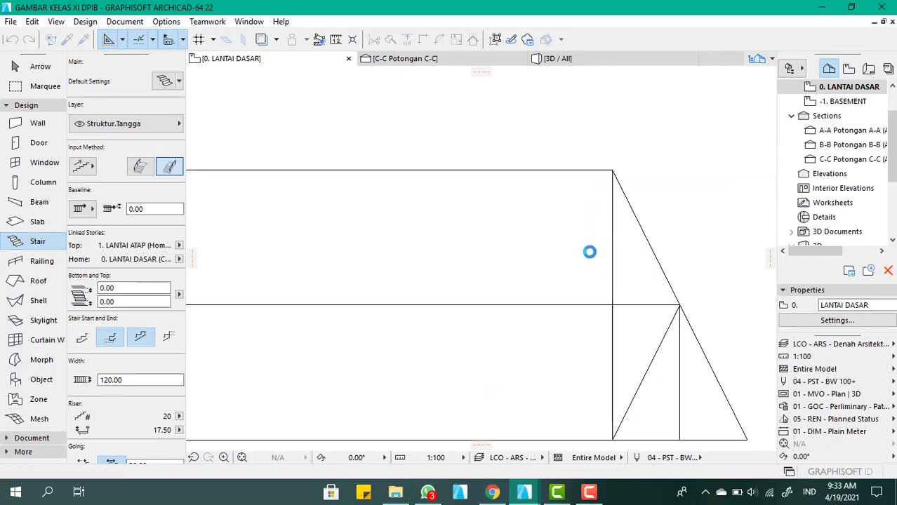
# Delete the newly placed stair with its overextended landing
pyautogui.scroll(-3, 641, 235)
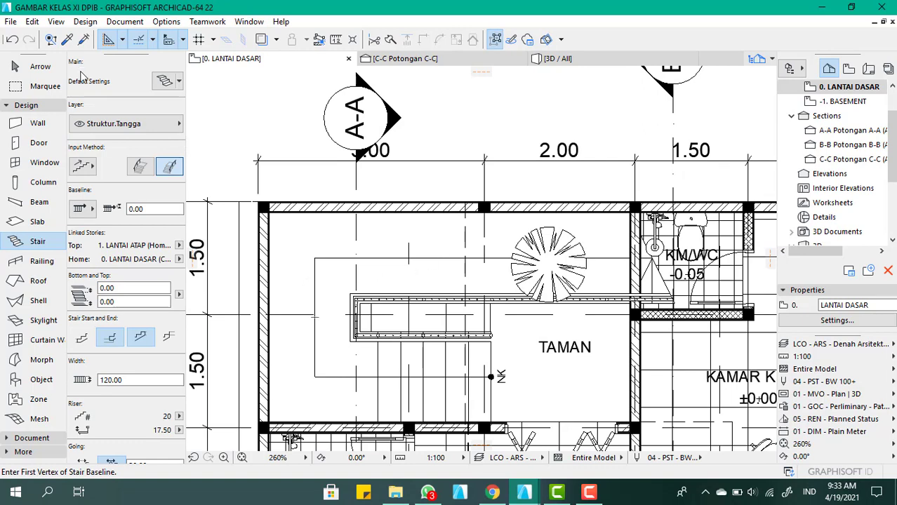
pyautogui.click(31, 66)
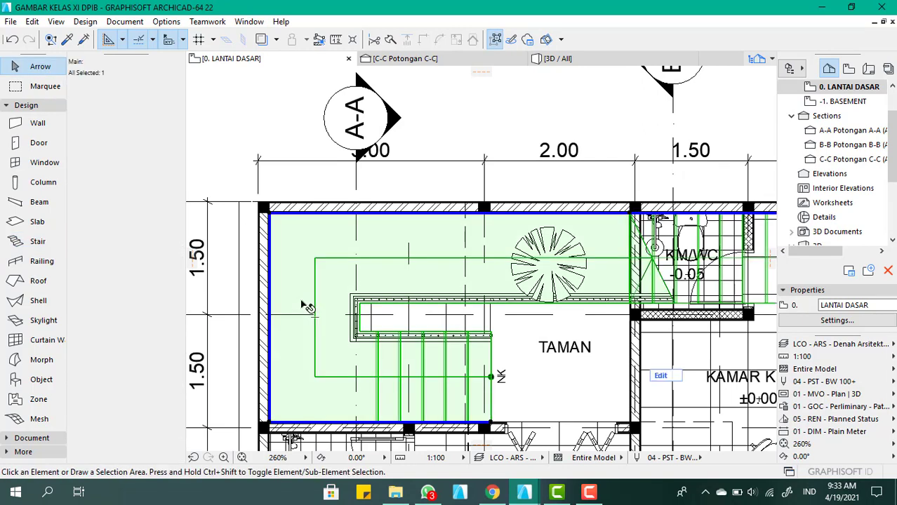
pyautogui.click(502, 402)
pyautogui.scroll(-2, 442, 349)
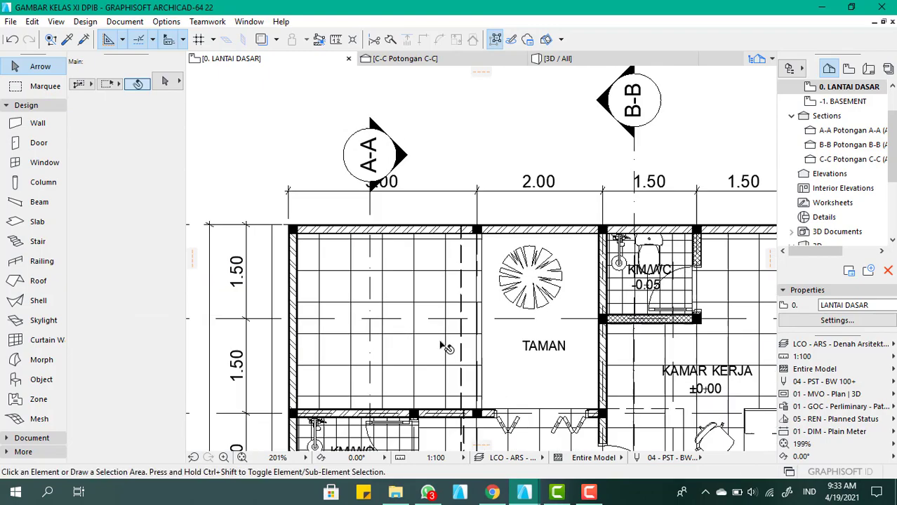
# Start a new stair with a flight about 294 cm long along the grid line 6 wall, from the TAMAN-side column to the outer wall
pyautogui.scroll(5, 442, 349)
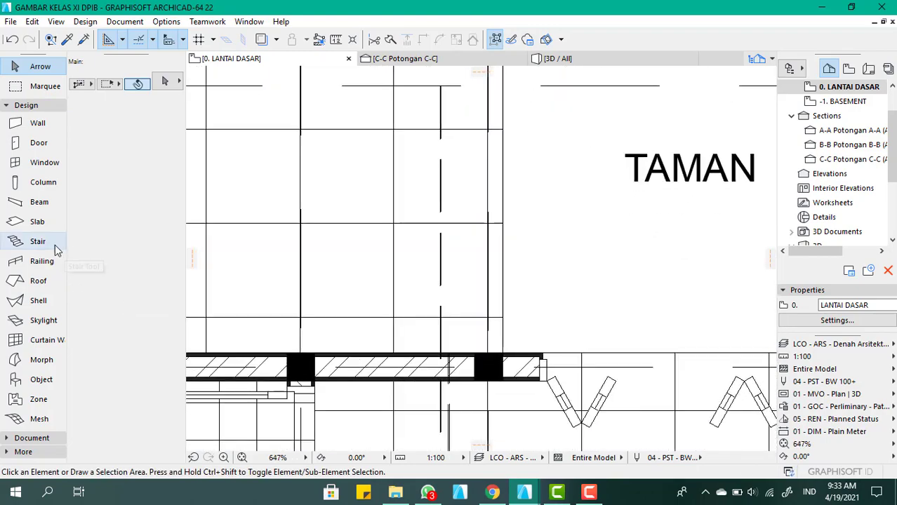
pyautogui.click(55, 247)
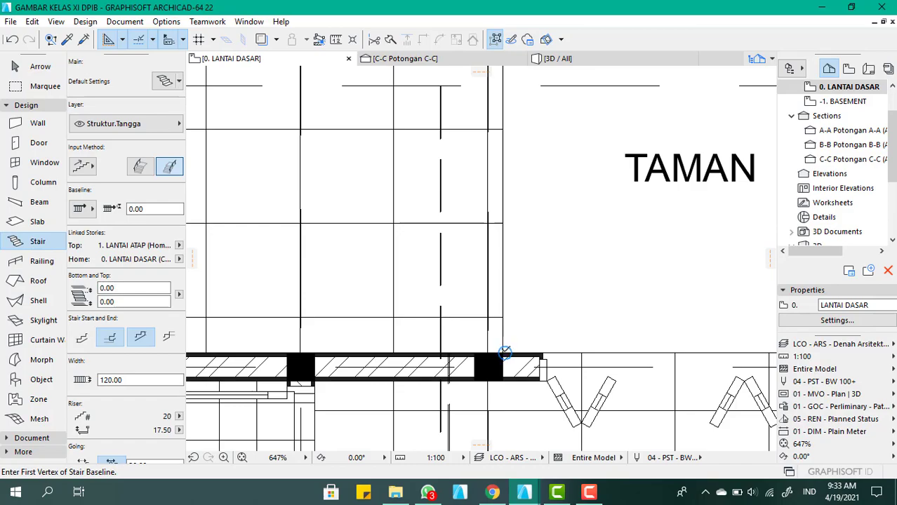
pyautogui.click(681, 275)
pyautogui.scroll(-5, 681, 274)
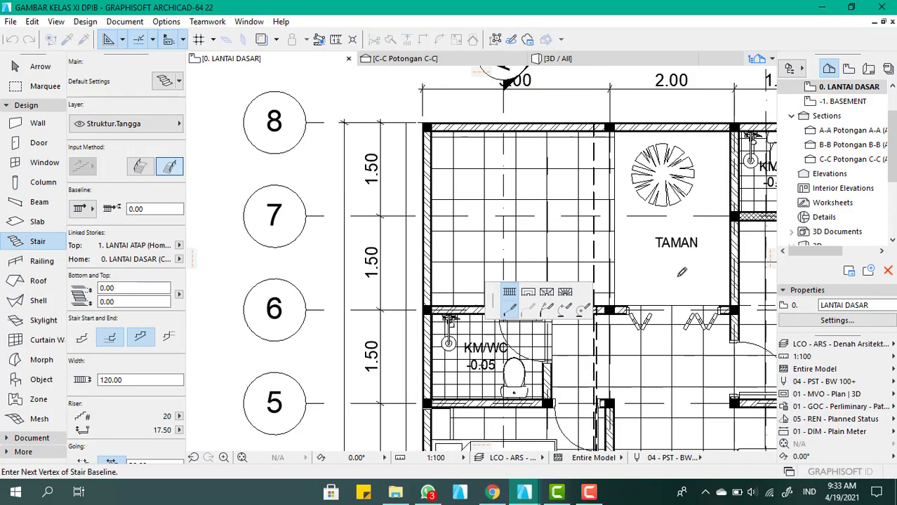
pyautogui.scroll(-2, 674, 274)
pyautogui.scroll(5, 540, 256)
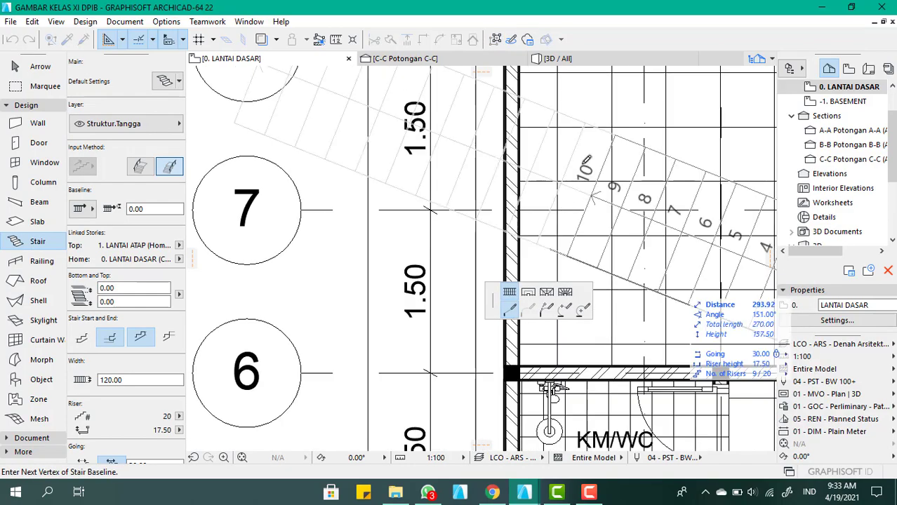
pyautogui.moveTo(541, 295); pyautogui.dragTo(571, 196, button='middle')
pyautogui.scroll(-3, 570, 210)
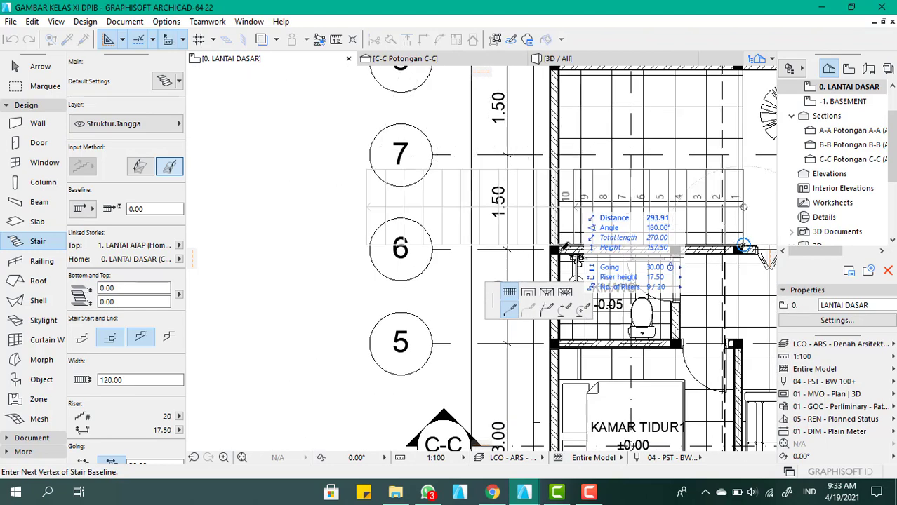
pyautogui.scroll(5, 565, 247)
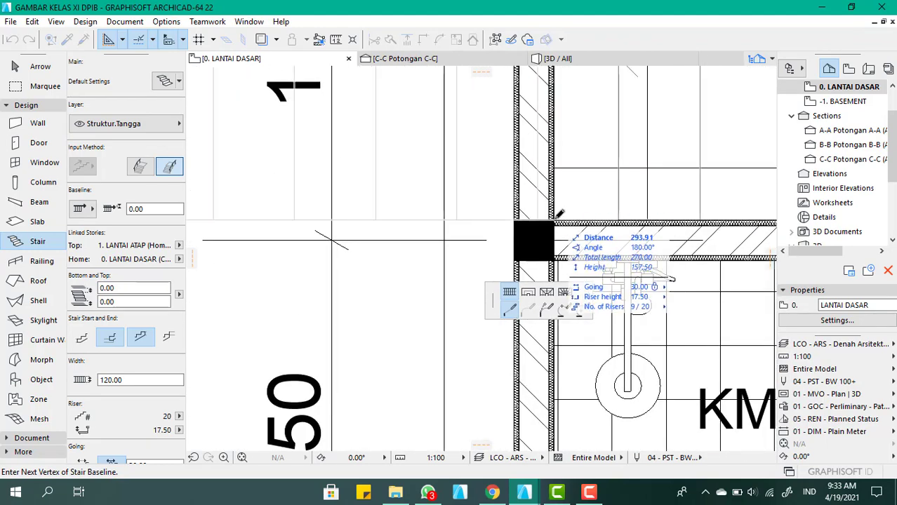
pyautogui.click(554, 220)
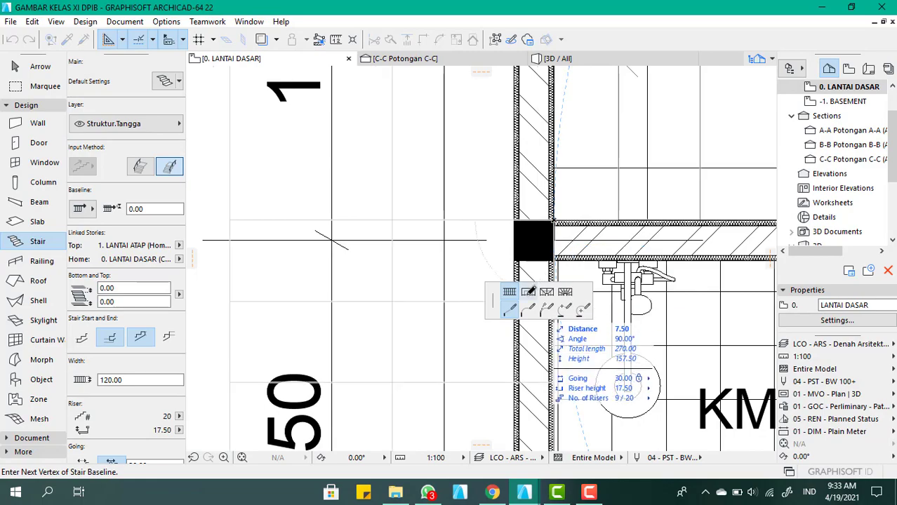
# Add a landing segment about 278 cm long along the outer wall, from grid line 6 to the inner corner at grid line 8
pyautogui.scroll(-5, 612, 118)
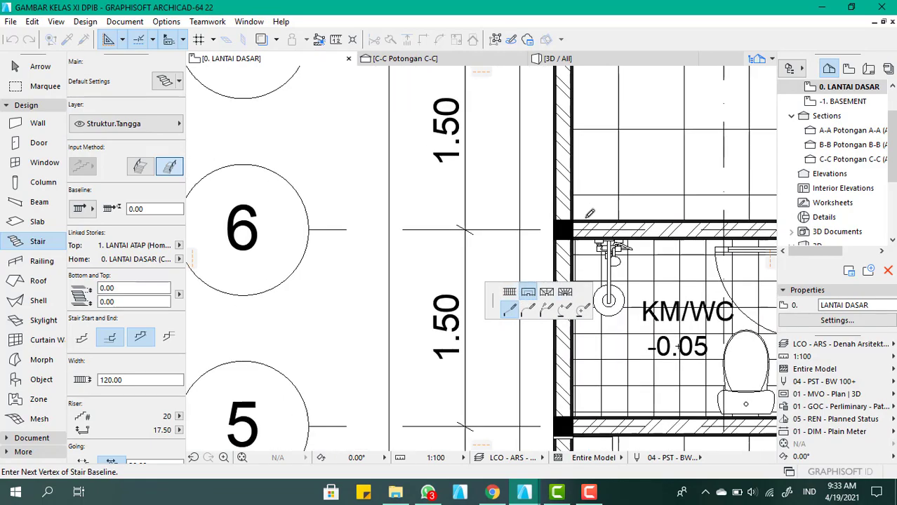
pyautogui.scroll(5, 613, 118)
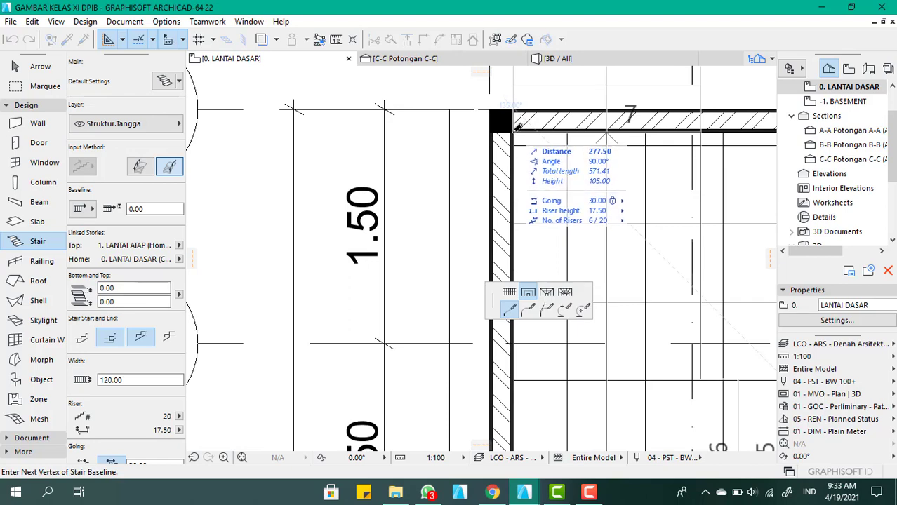
pyautogui.click(516, 126)
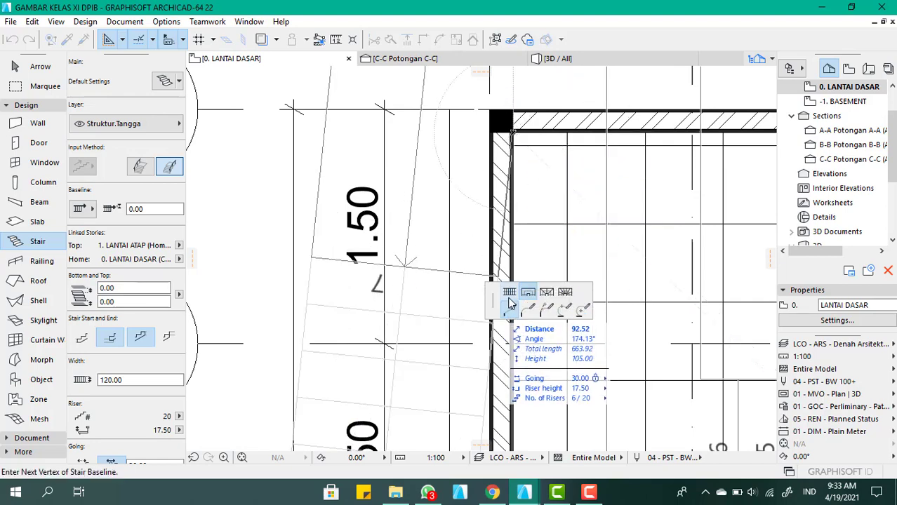
# Switch back to a flight segment along the rear wall, end it at TAMAN's corner with the KM/WC, and finish the stair
pyautogui.scroll(-5, 518, 219)
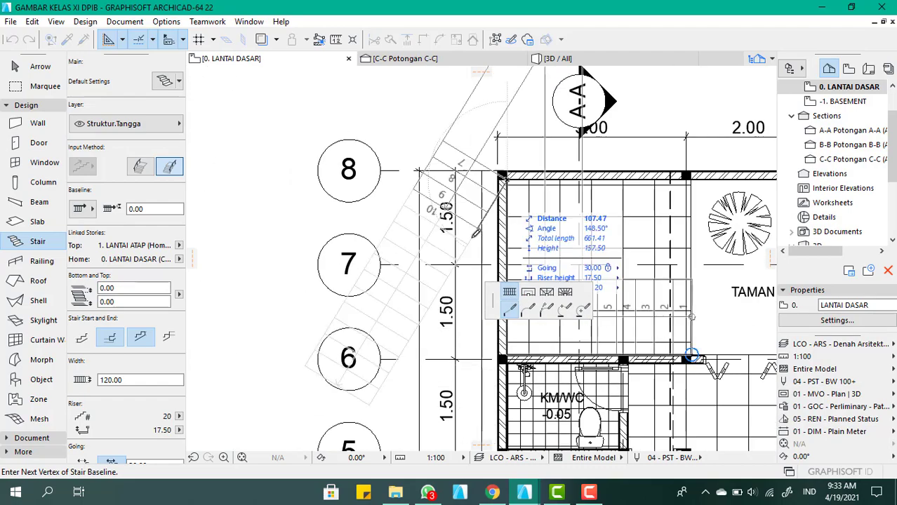
pyautogui.scroll(-2, 517, 219)
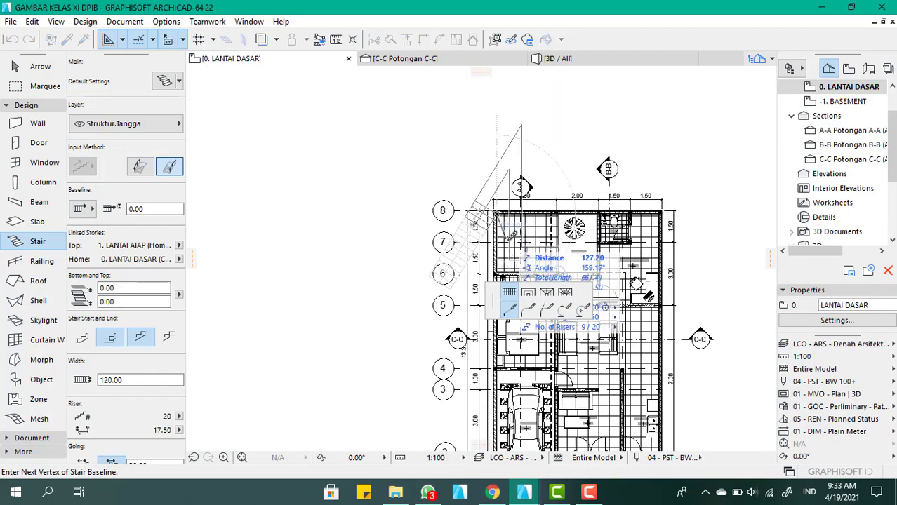
pyautogui.scroll(5, 595, 216)
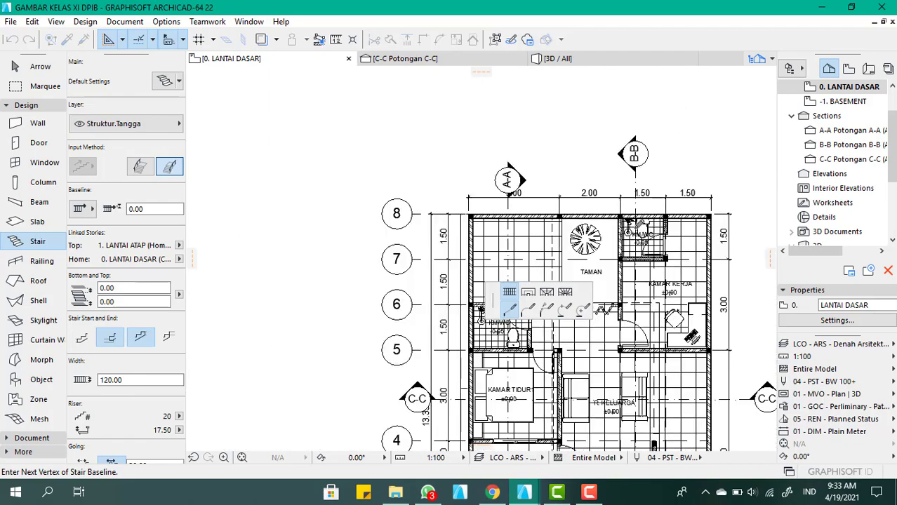
pyautogui.scroll(3, 632, 227)
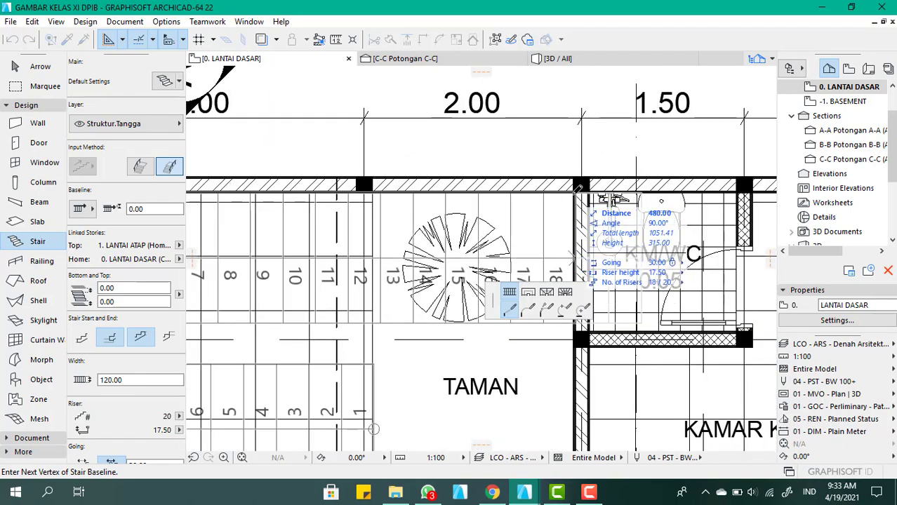
pyautogui.click(577, 187)
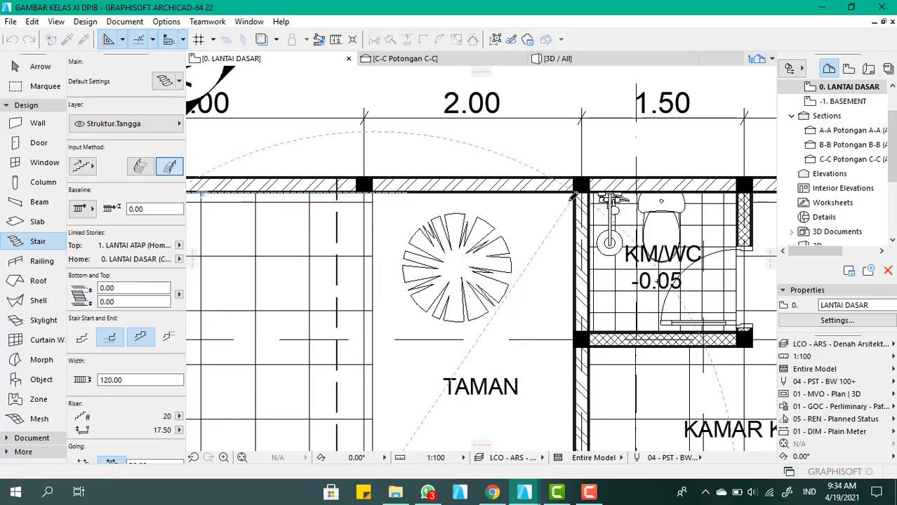
pyautogui.click(573, 197)
pyautogui.scroll(-4, 292, 303)
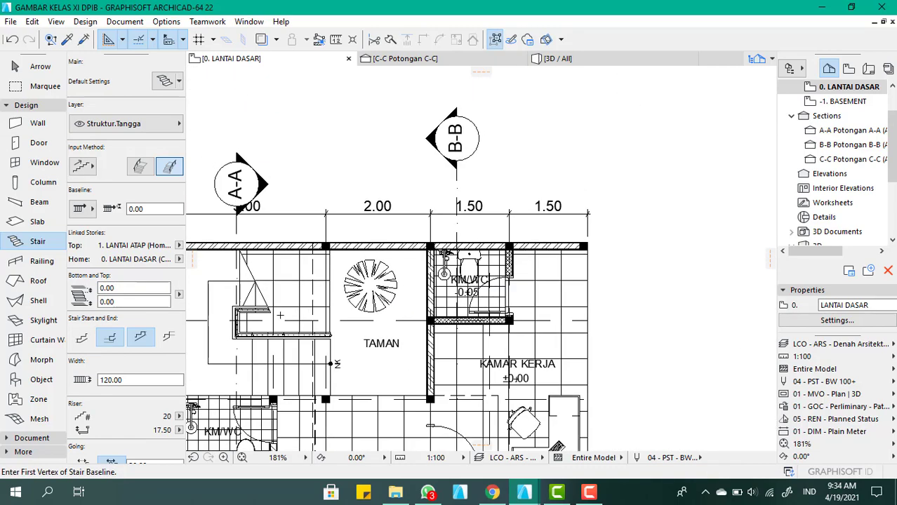
# Examine the new stair and its railing in the 3D model, checking how the upper flight meets the roof slab
pyautogui.click(555, 58)
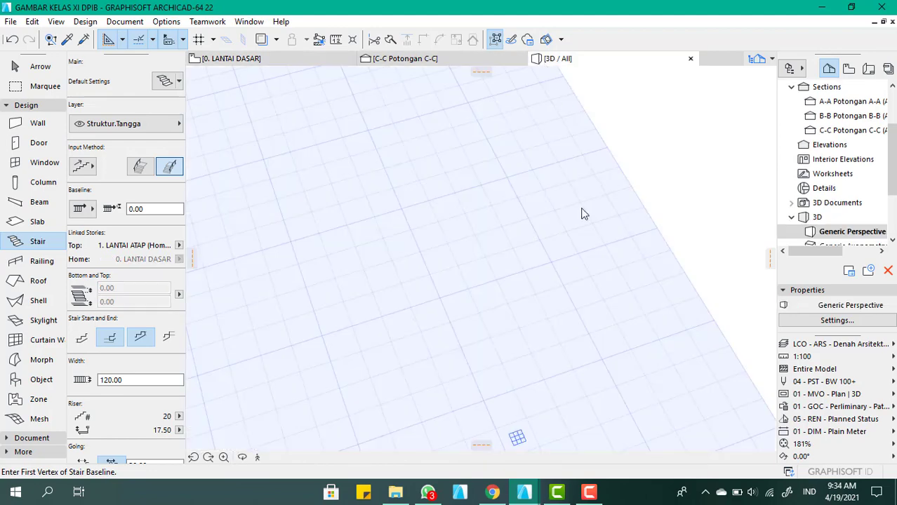
pyautogui.scroll(-3, 446, 274)
pyautogui.scroll(4, 453, 271)
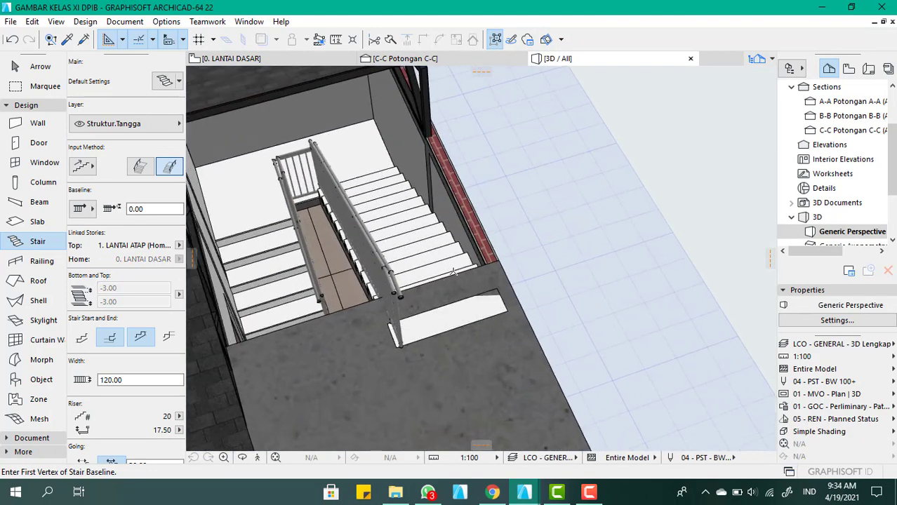
pyautogui.keyDown('shift'); pyautogui.moveTo(427, 279); pyautogui.dragTo(539, 272, button='middle'); pyautogui.keyUp('shift')
pyautogui.scroll(-3, 380, 298)
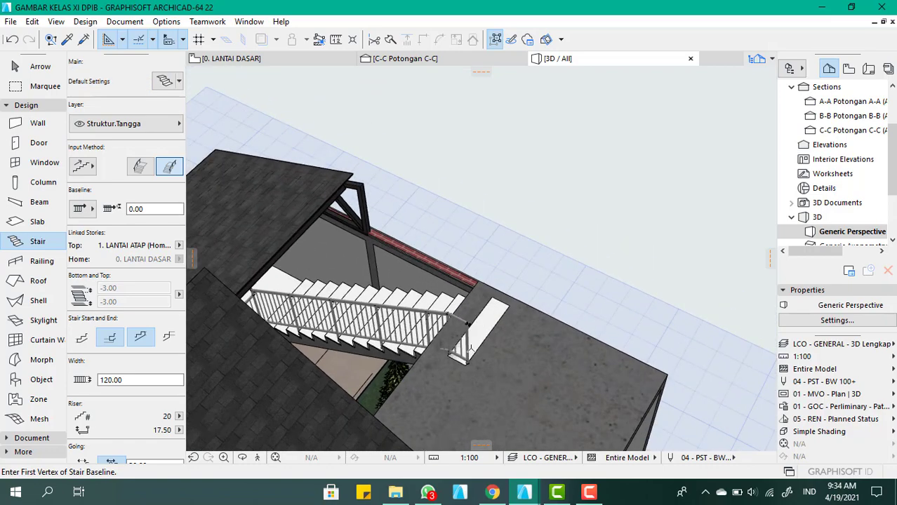
# In the LANTAI DASAR plan, move the stair's upper end vertex about 65 cm back along the rear wall to TAMAN's corner, rearranging the steps
pyautogui.scroll(4, 379, 298)
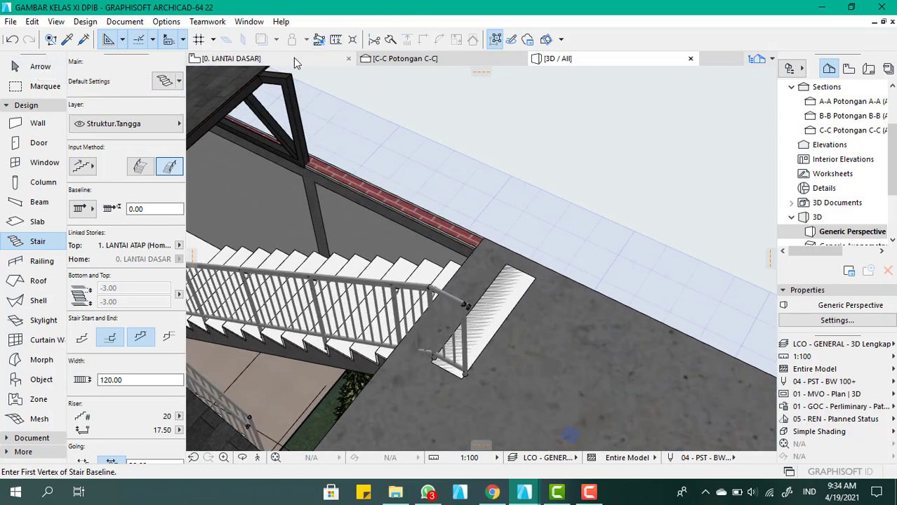
pyautogui.click(330, 58)
pyautogui.scroll(-3, 405, 191)
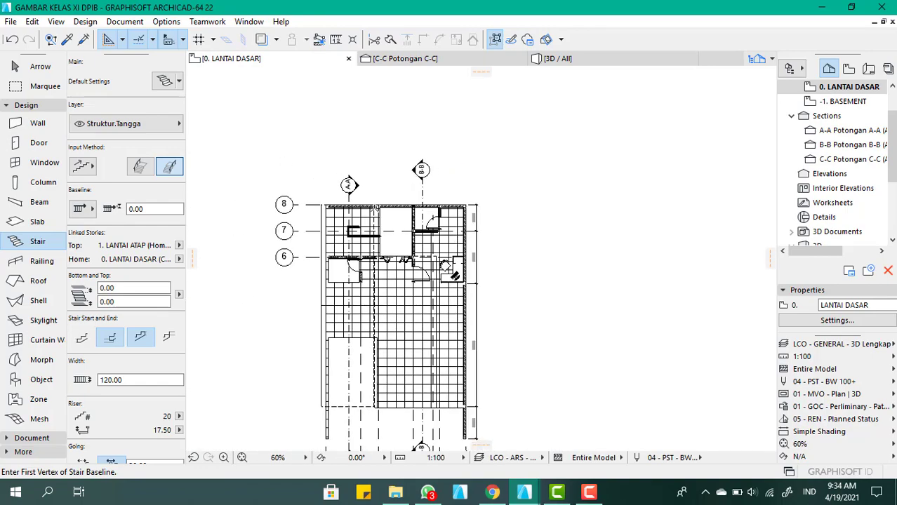
pyautogui.scroll(3, 407, 214)
pyautogui.scroll(2, 407, 215)
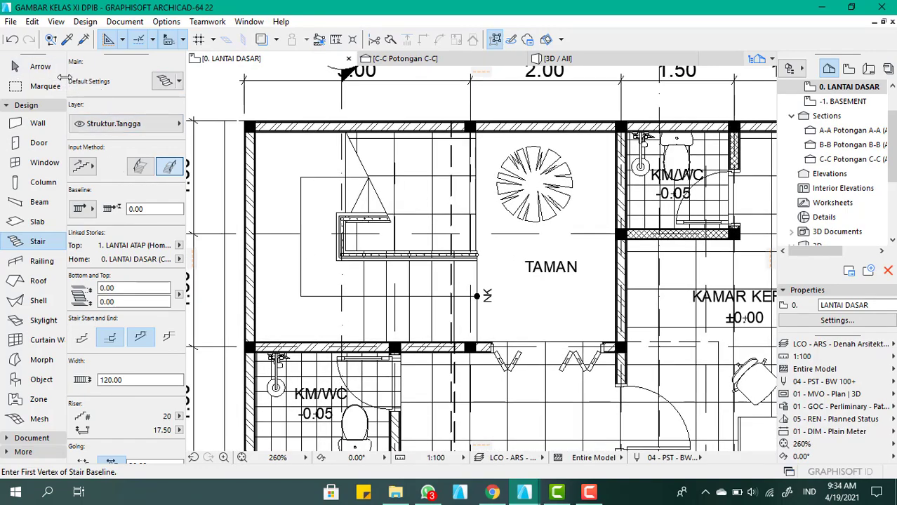
pyautogui.click(41, 67)
pyautogui.click(394, 314)
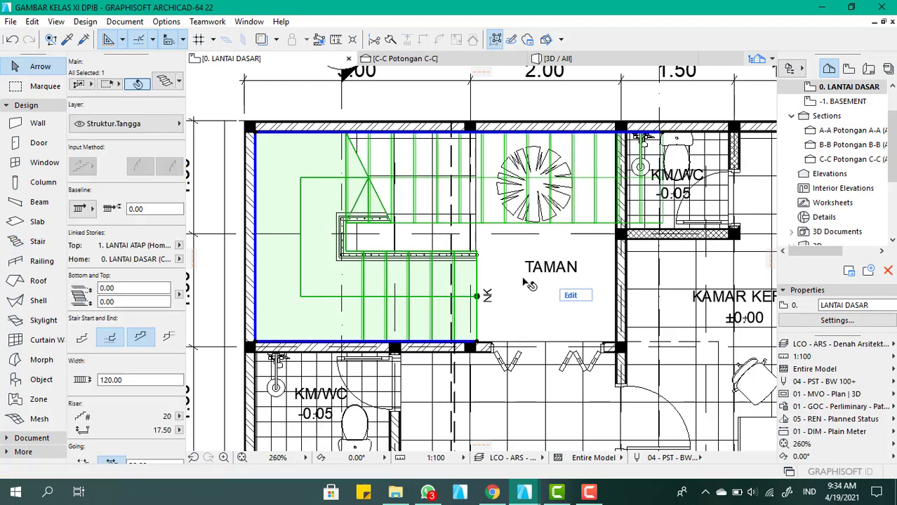
pyautogui.scroll(-2, 526, 280)
pyautogui.scroll(5, 617, 191)
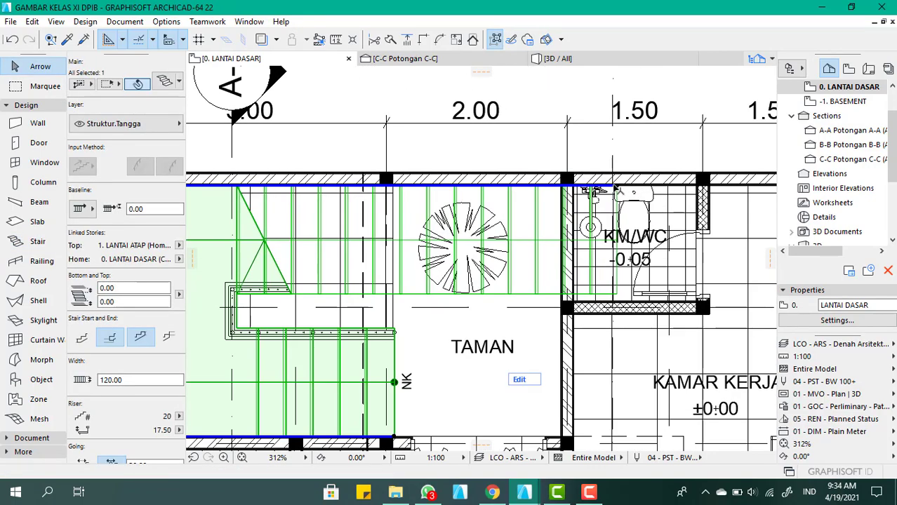
pyautogui.click(615, 188)
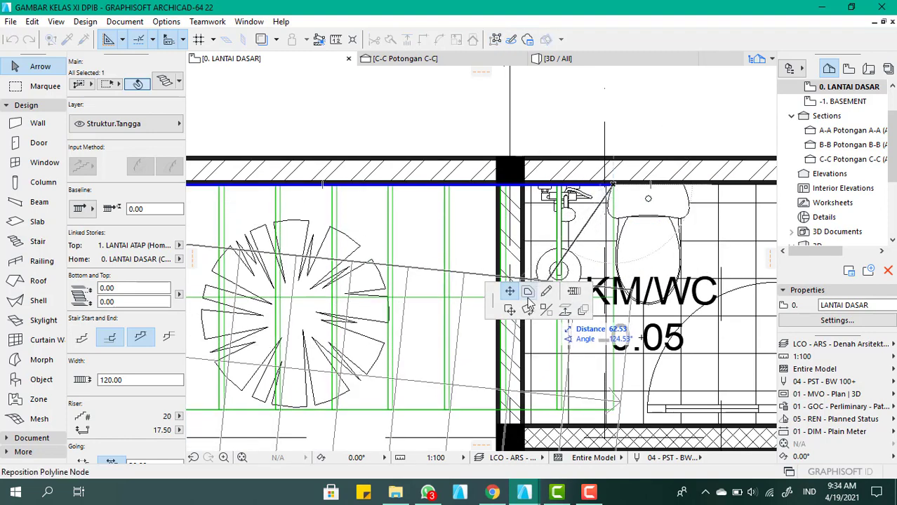
pyautogui.click(574, 291)
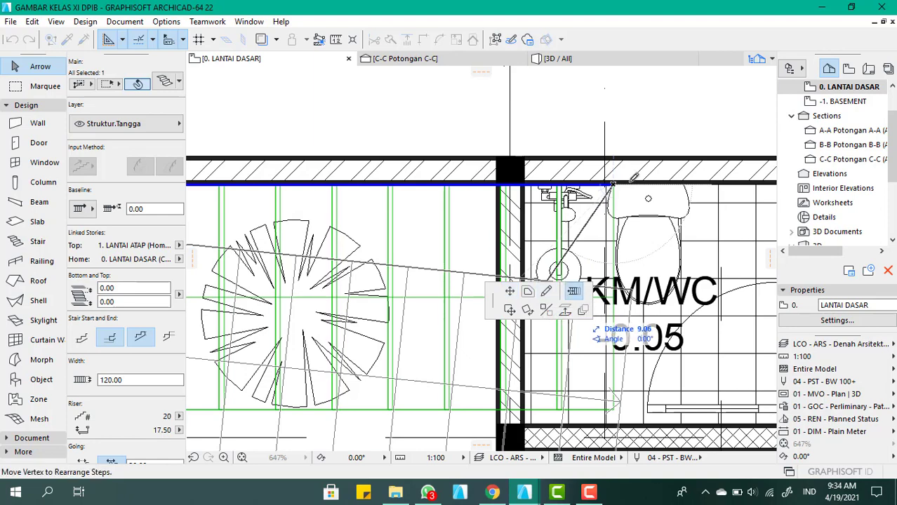
pyautogui.click(612, 185)
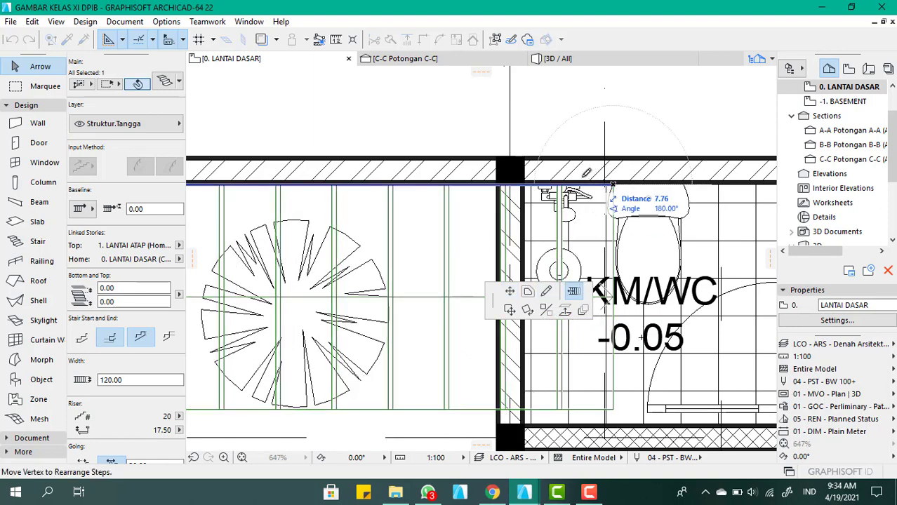
pyautogui.click(500, 180)
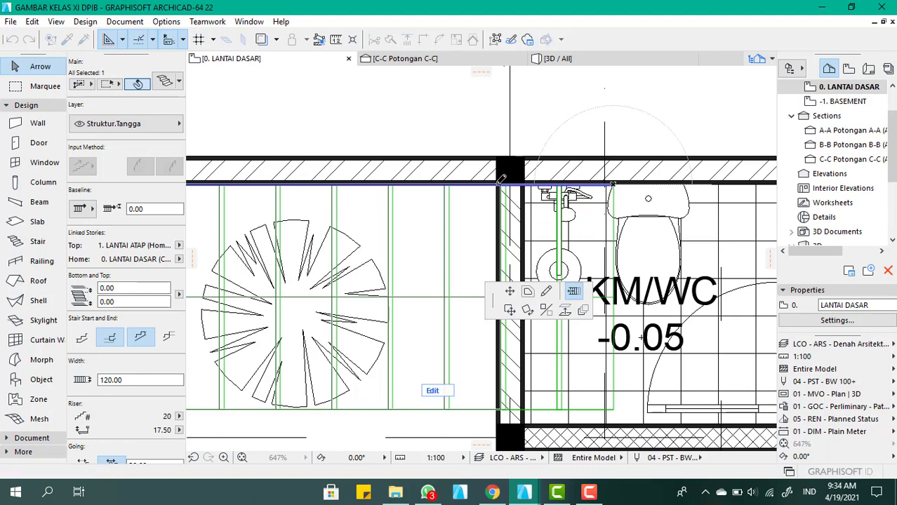
pyautogui.scroll(-5, 547, 219)
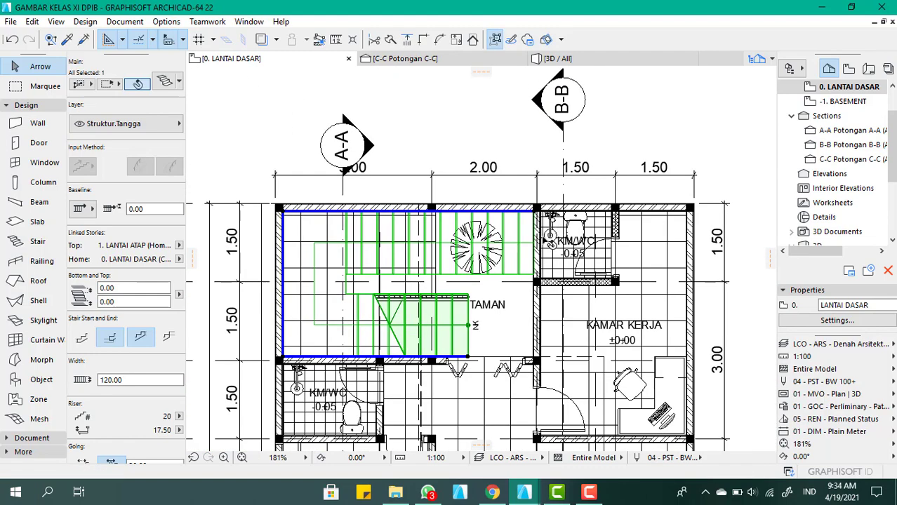
pyautogui.scroll(-1, 489, 135)
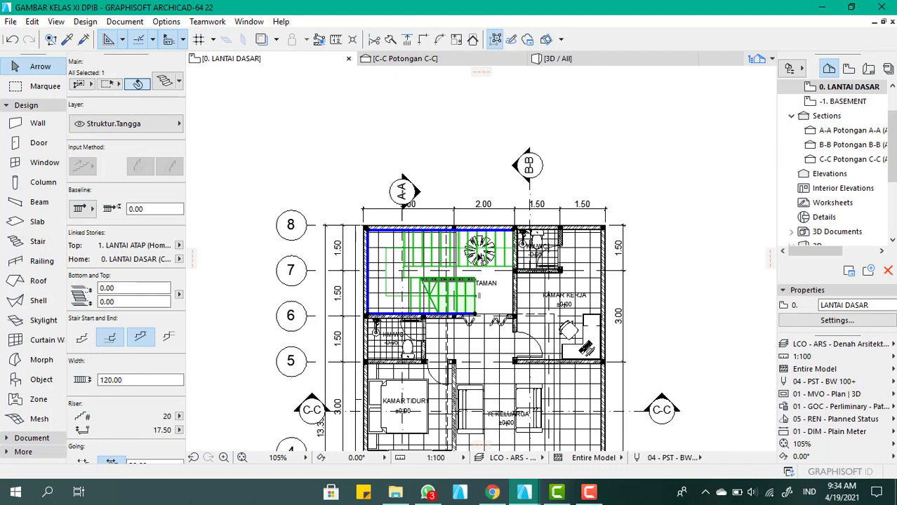
# Check the stair's upper end at the roof slab in the 3D model, open the stair's settings and review its flight and landing structure
pyautogui.click(558, 59)
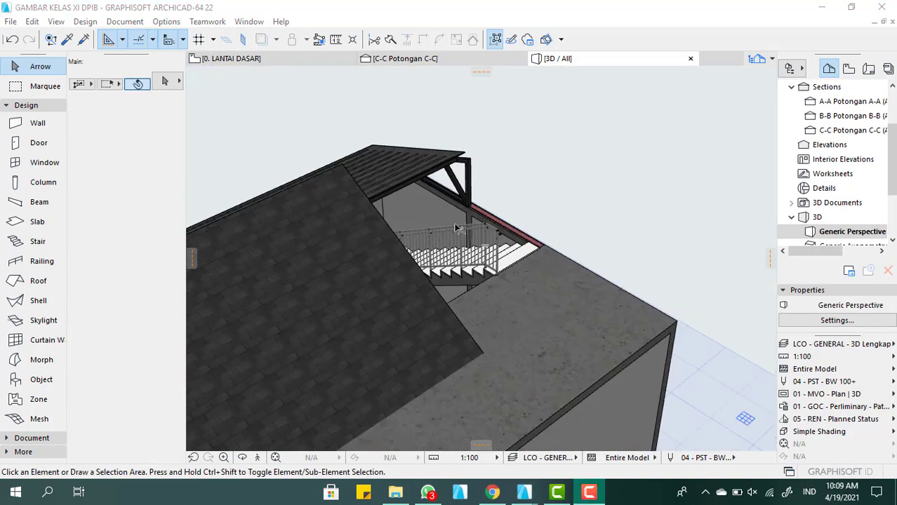
pyautogui.scroll(3, 489, 281)
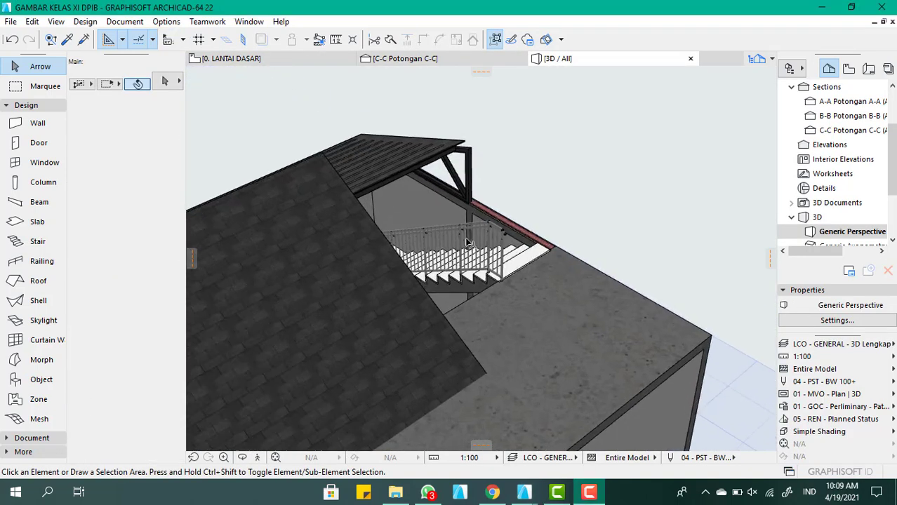
pyautogui.scroll(6, 489, 281)
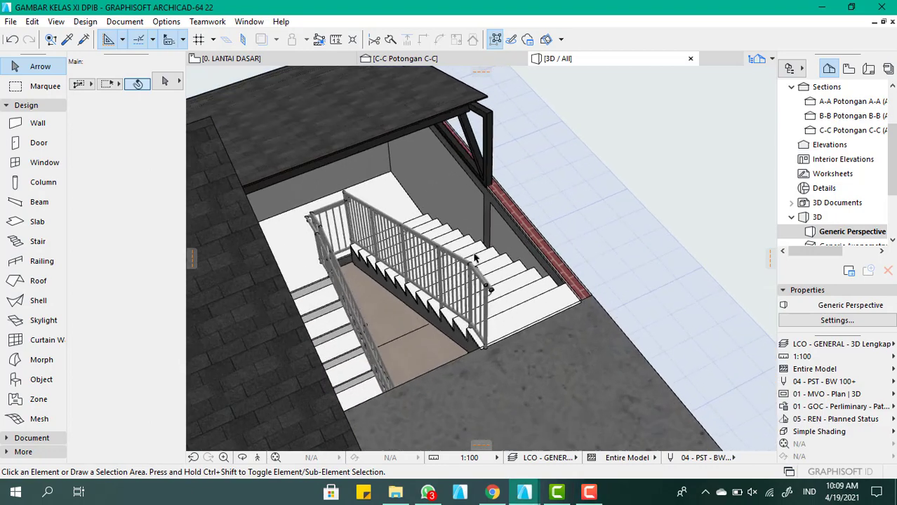
pyautogui.scroll(-3, 489, 274)
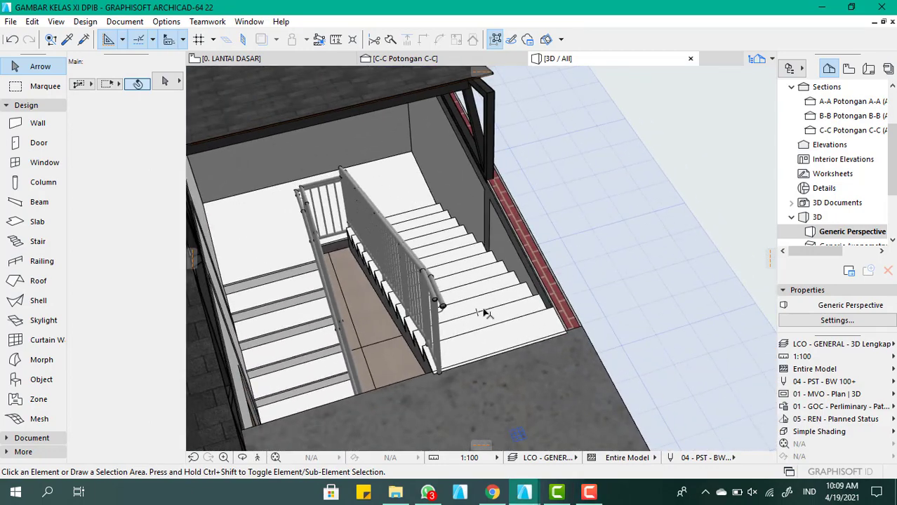
pyautogui.click(487, 313)
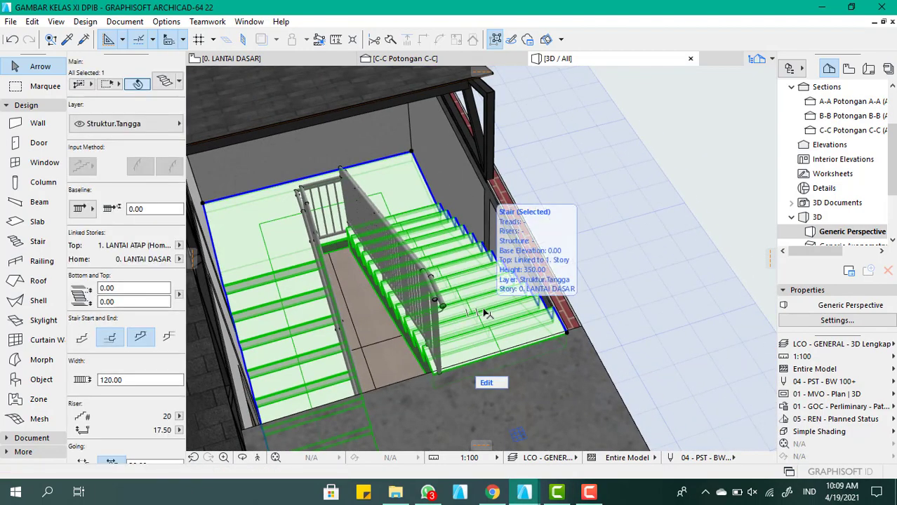
pyautogui.doubleClick(487, 313)
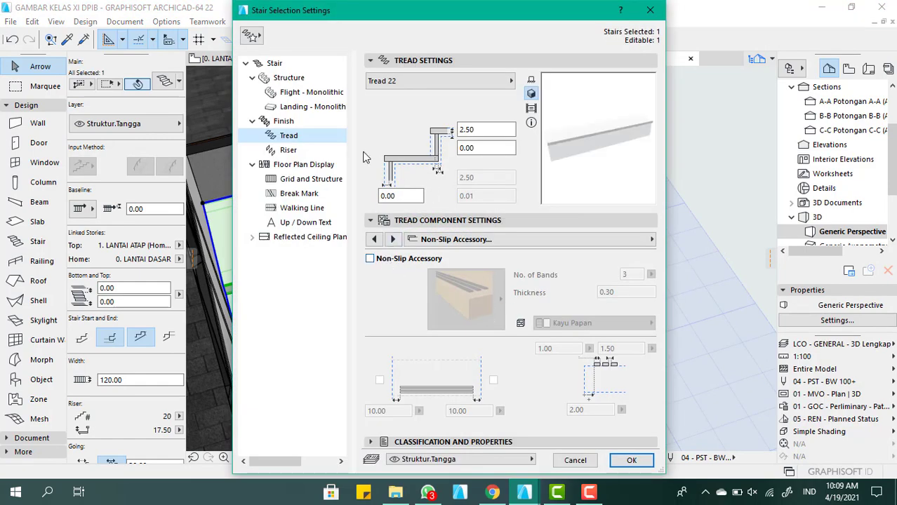
pyautogui.click(293, 79)
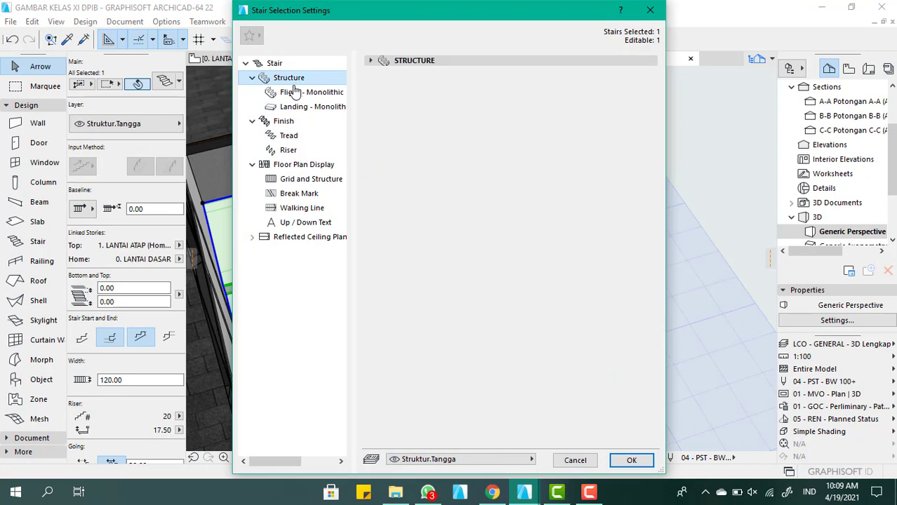
pyautogui.click(417, 61)
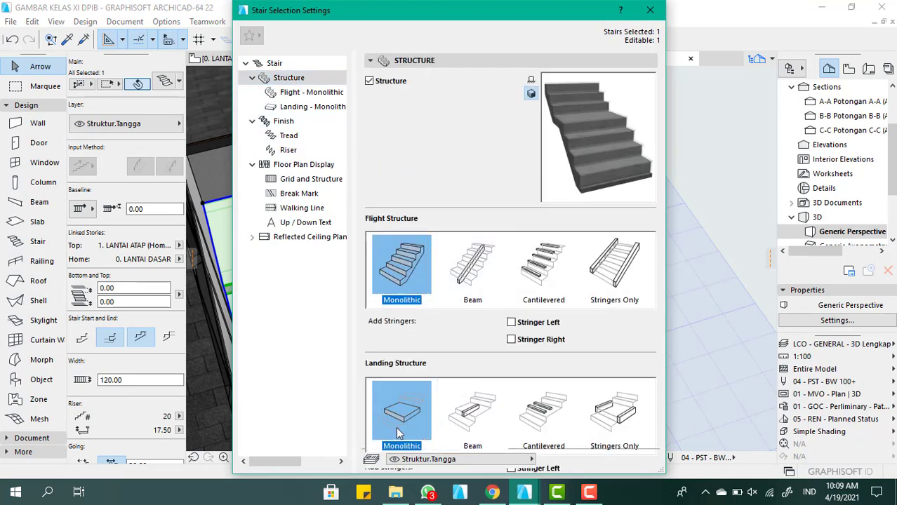
# Enable the non-slip accessory on the stair's treads and set its building material to Kayu Fiber
pyautogui.click(313, 122)
pyautogui.click(314, 135)
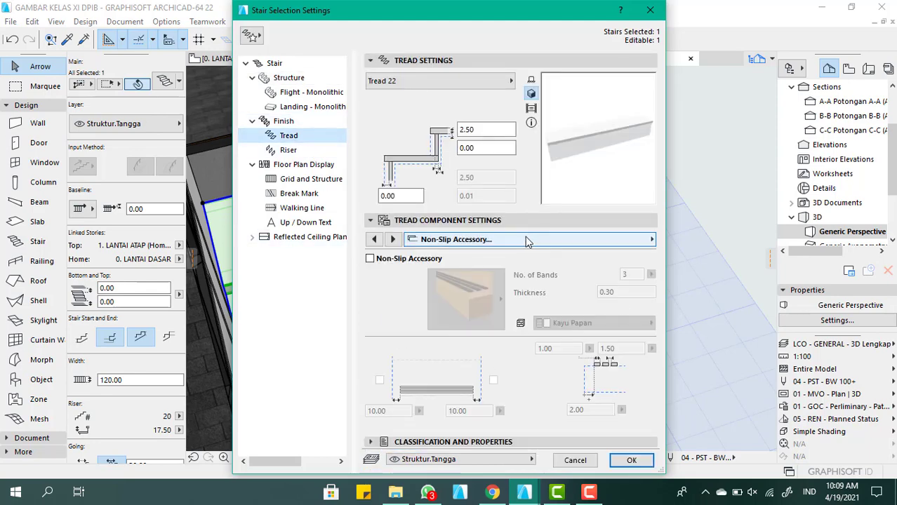
pyautogui.click(523, 240)
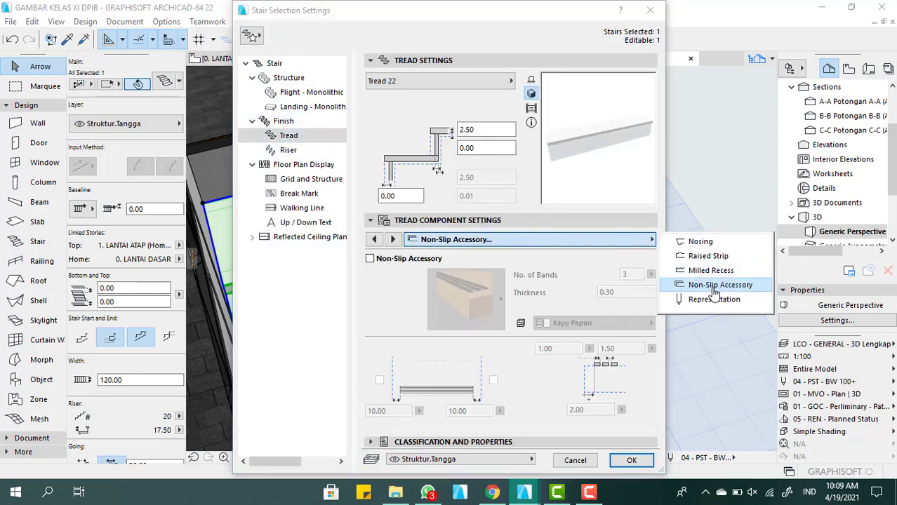
pyautogui.click(405, 291)
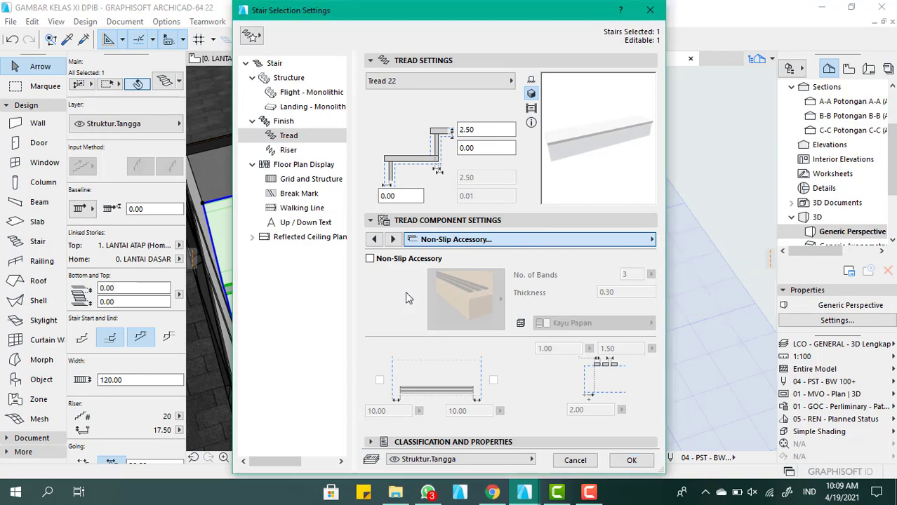
pyautogui.click(372, 258)
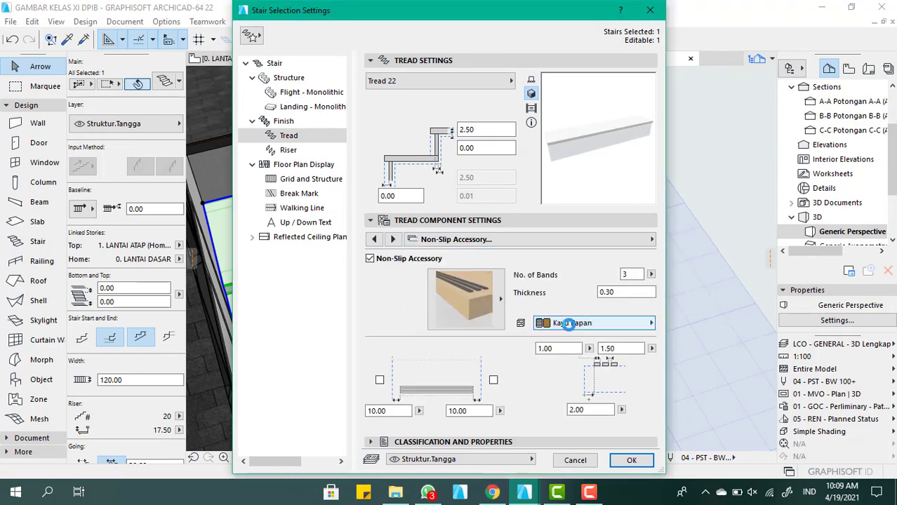
pyautogui.click(572, 324)
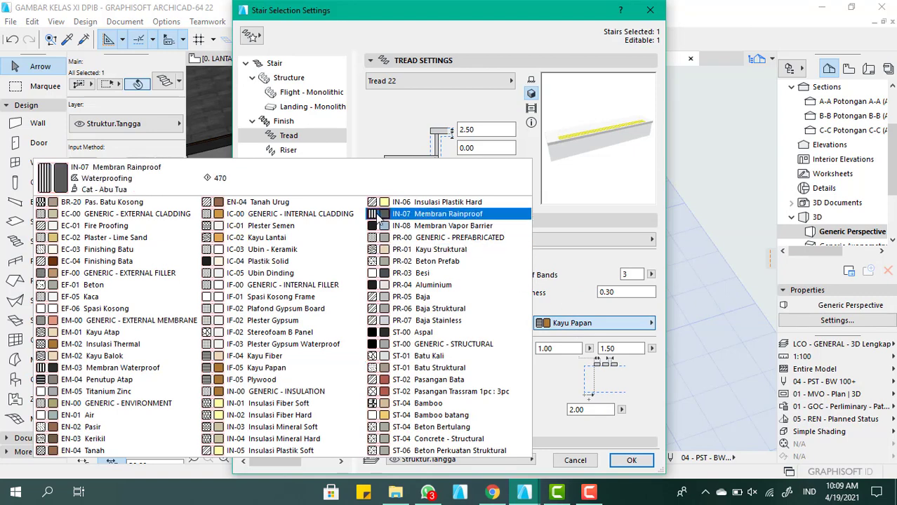
pyautogui.press('Down')
pyautogui.press('Down')
pyautogui.press('Down')
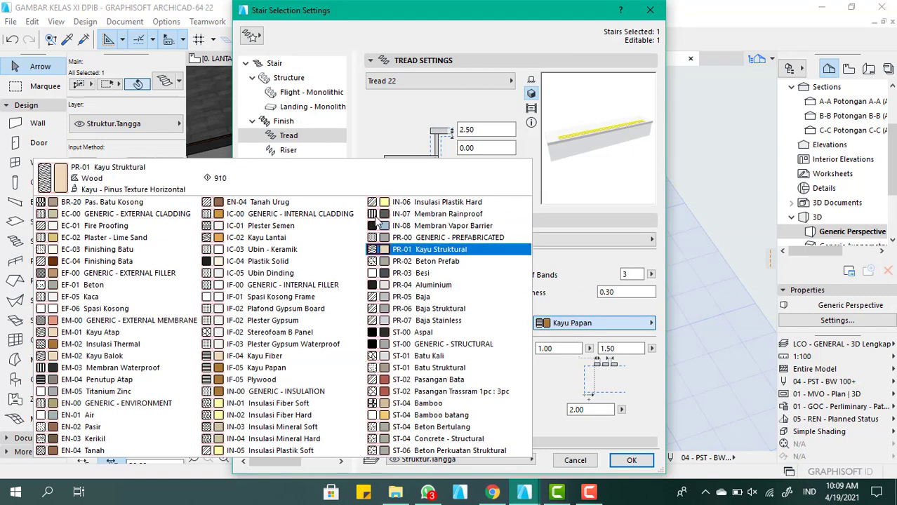
pyautogui.click(279, 368)
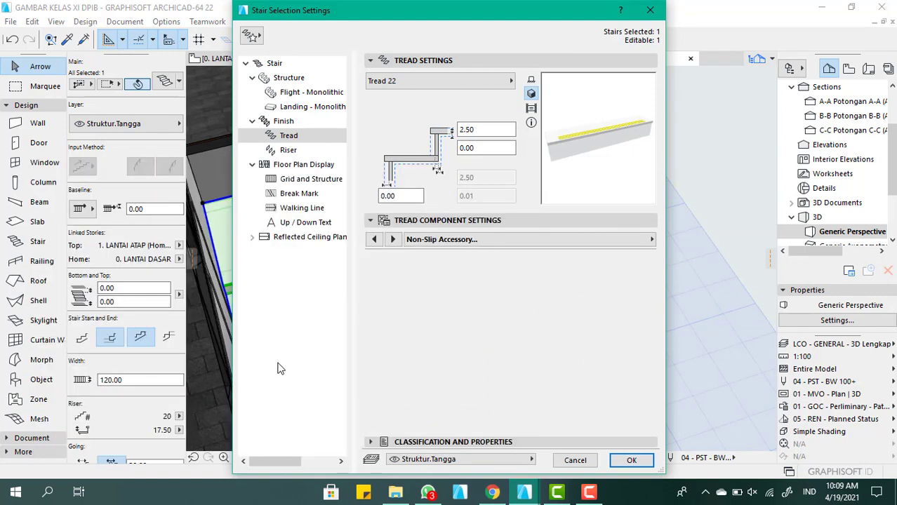
# Set the building material of the treads and the non-slip band to Kayu Fiber in the tread representation, and apply the stair settings
pyautogui.click(499, 242)
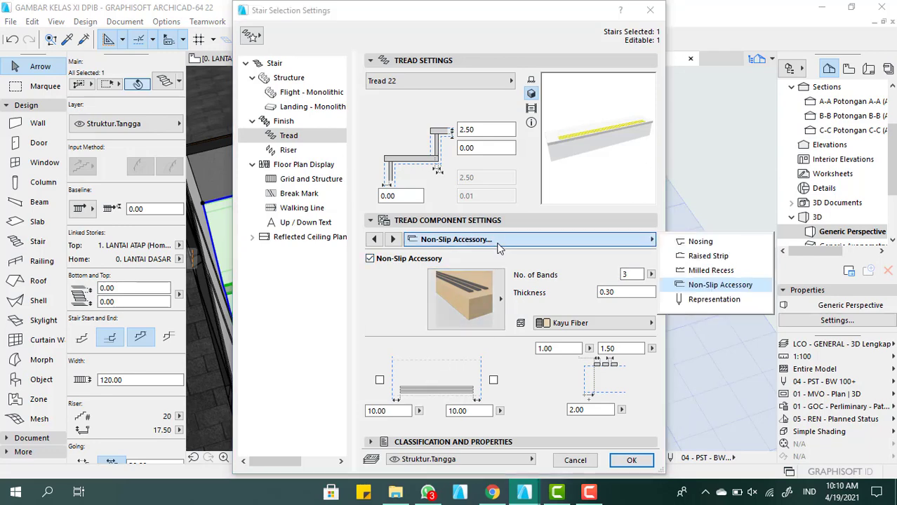
pyautogui.click(699, 303)
pyautogui.scroll(-2, 561, 351)
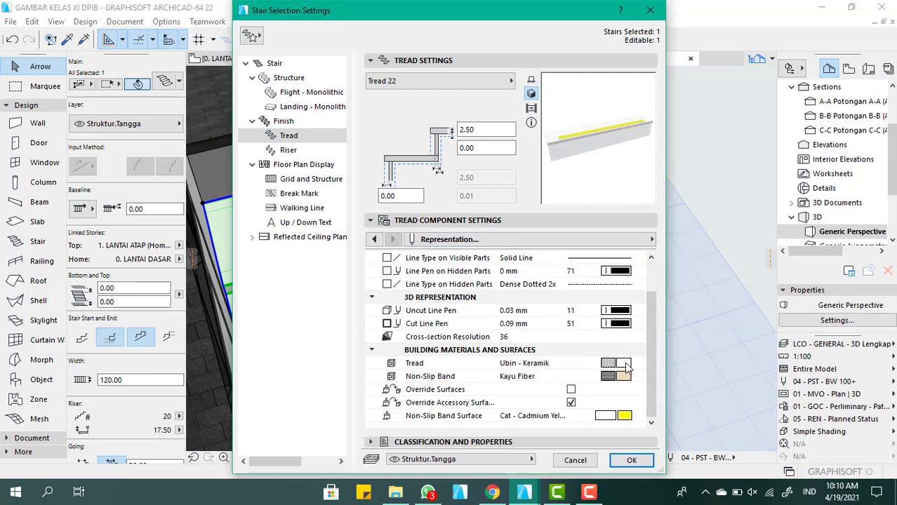
pyautogui.click(625, 364)
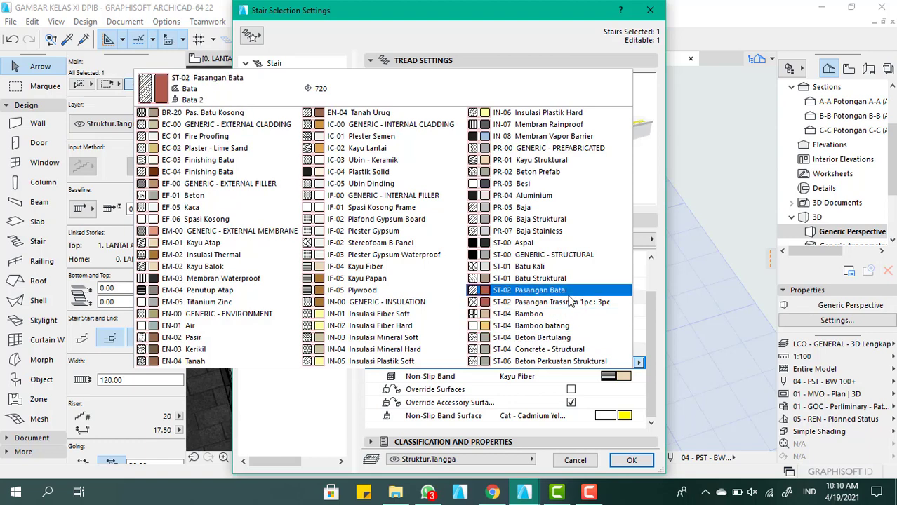
pyautogui.write('kayu')
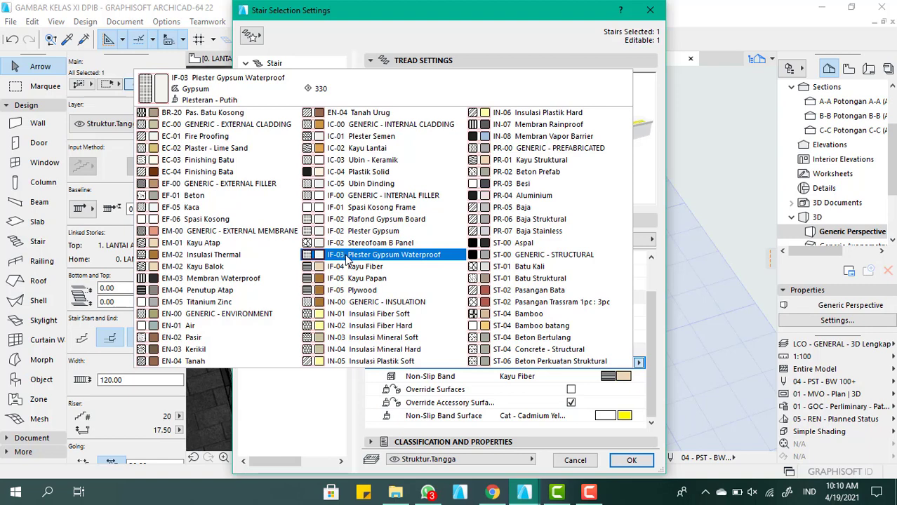
pyautogui.click(354, 267)
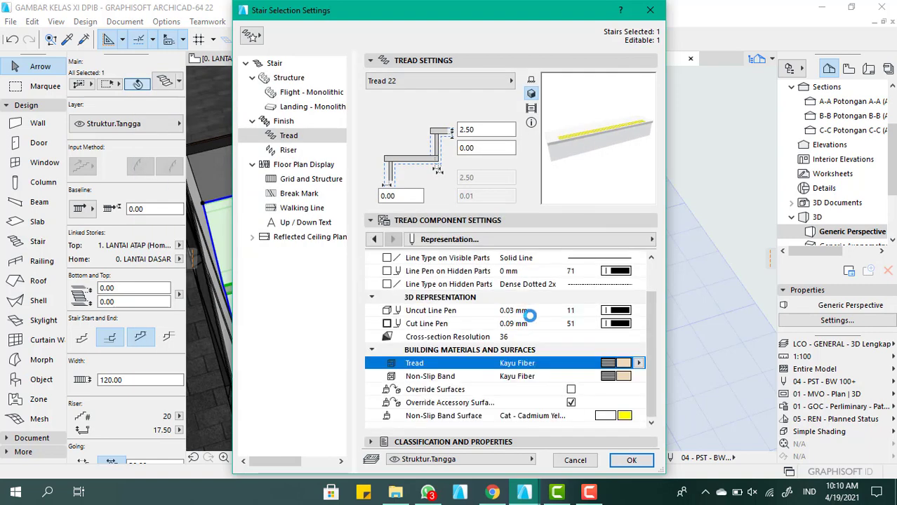
pyautogui.click(624, 376)
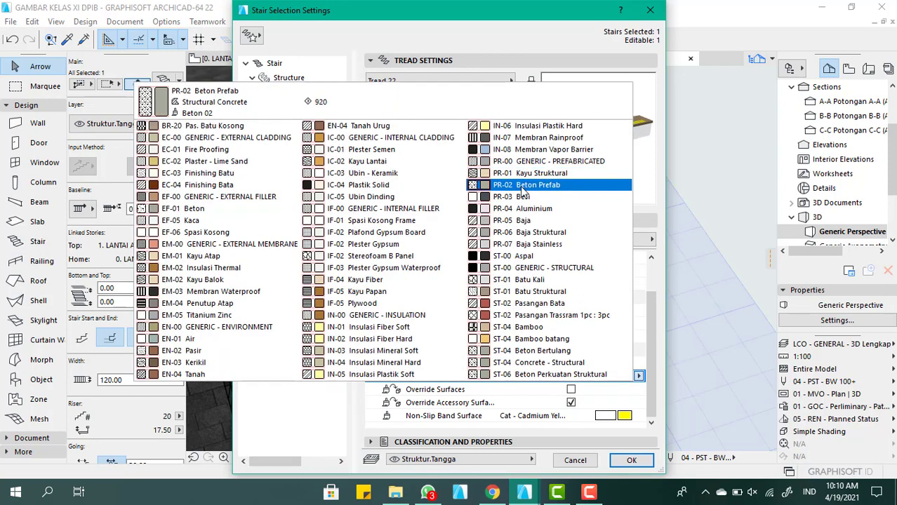
pyautogui.click(364, 280)
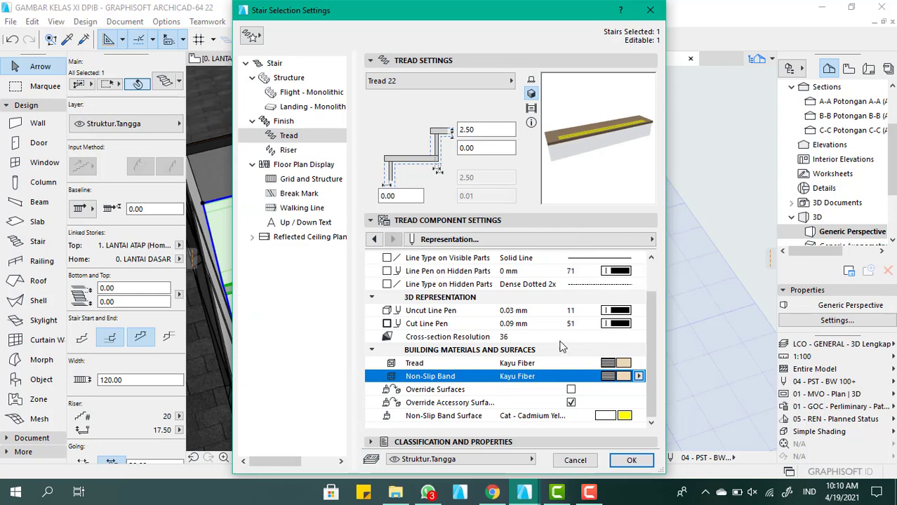
pyautogui.click(634, 461)
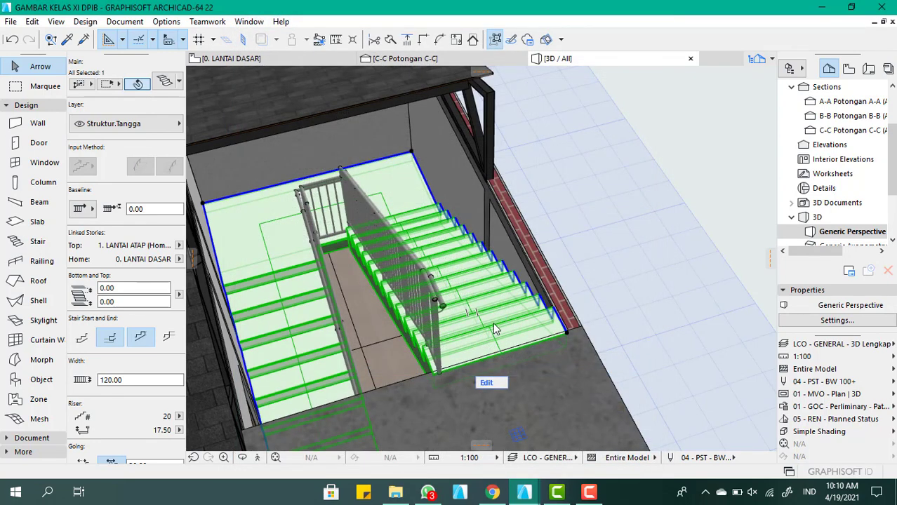
pyautogui.scroll(-3, 467, 365)
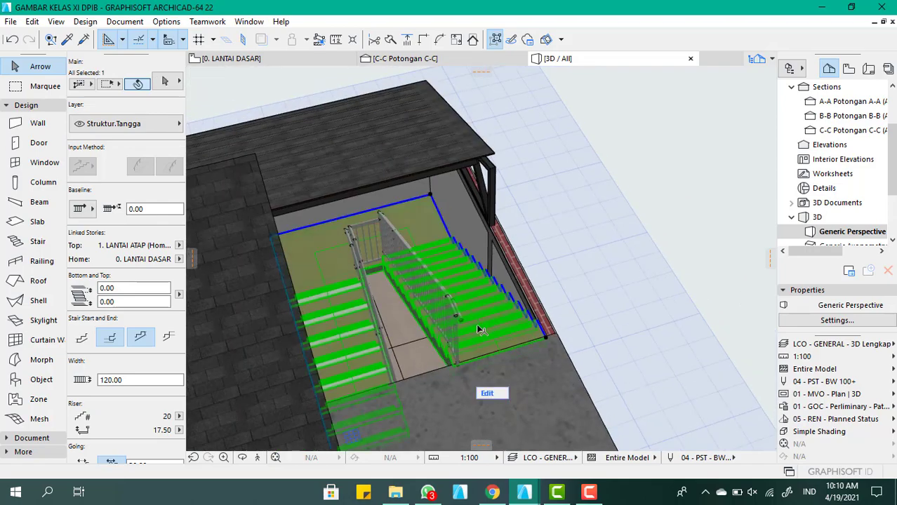
# Set the non-slip band surface of the stair's treads to Batu - Marmer Hitam and apply the stair settings
pyautogui.keyDown('shift'); pyautogui.moveTo(478, 325); pyautogui.dragTo(430, 357, button='middle'); pyautogui.keyUp('shift')
pyautogui.scroll(5, 458, 361)
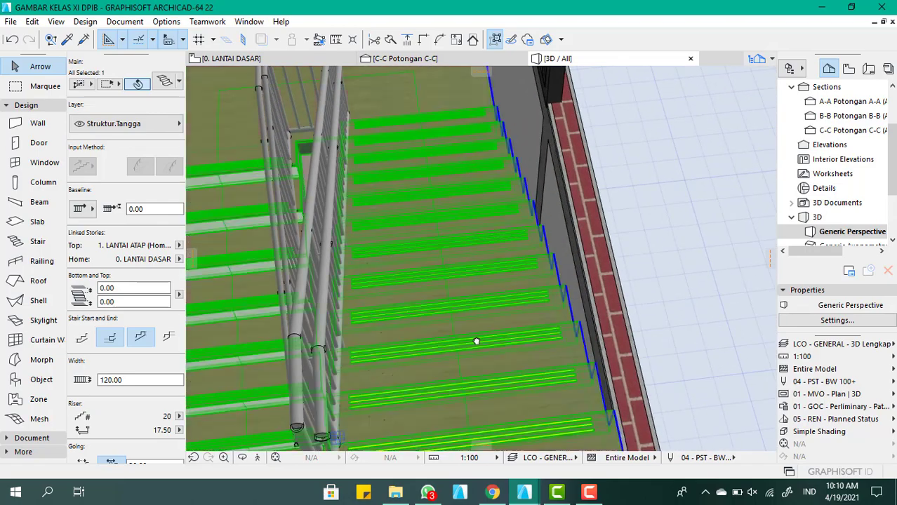
pyautogui.keyDown('shift'); pyautogui.moveTo(476, 340); pyautogui.dragTo(550, 311, button='middle'); pyautogui.keyUp('shift')
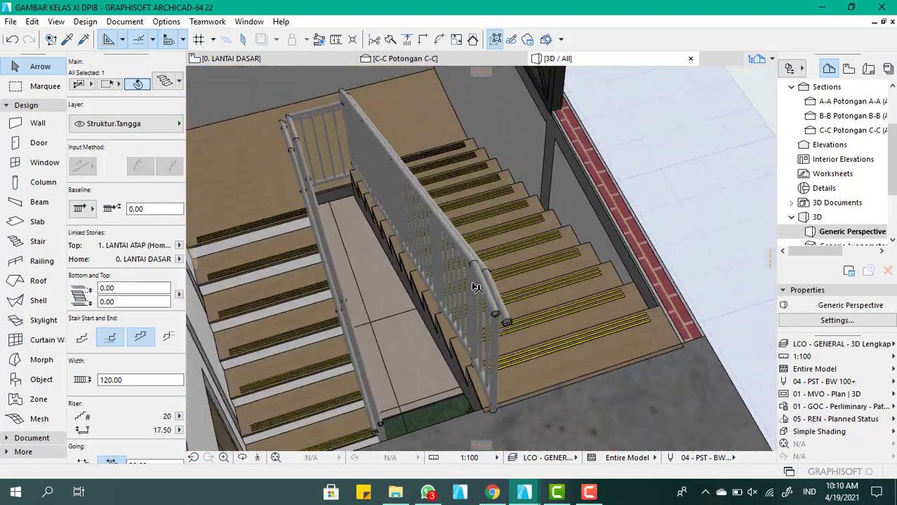
pyautogui.doubleClick(552, 310)
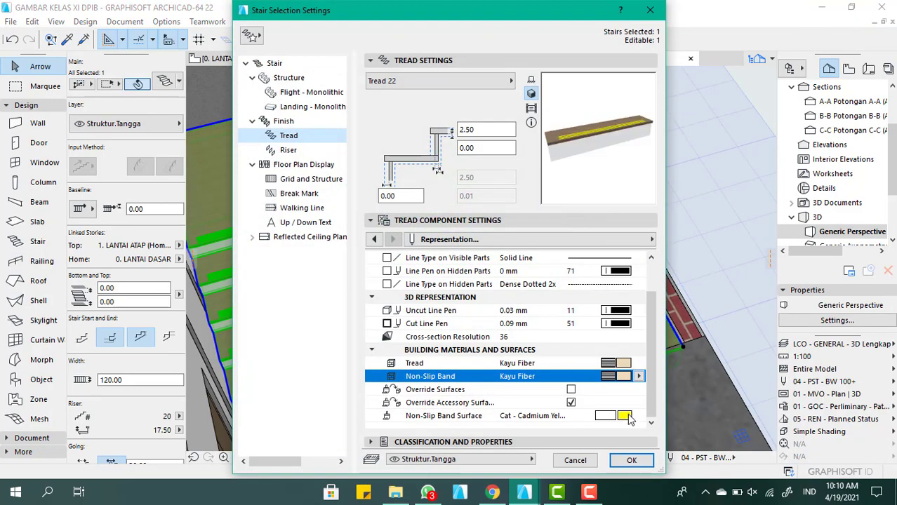
pyautogui.click(624, 416)
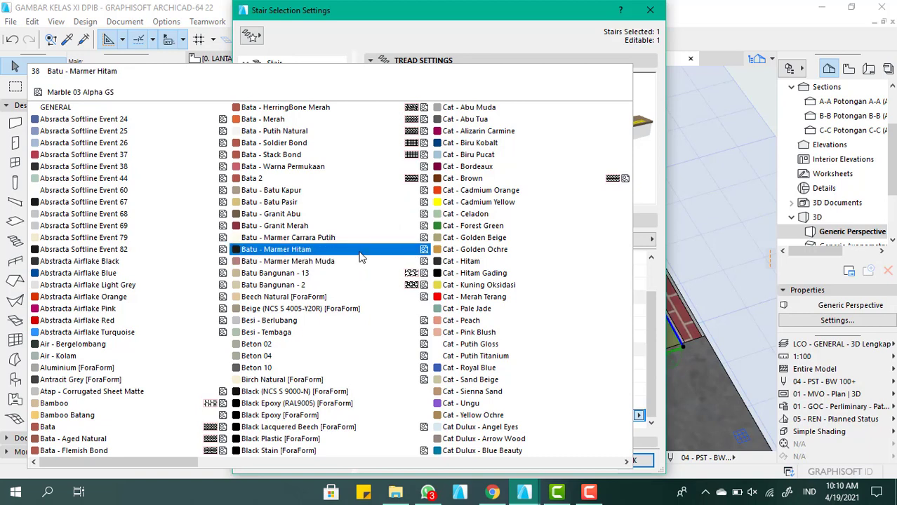
pyautogui.click(359, 254)
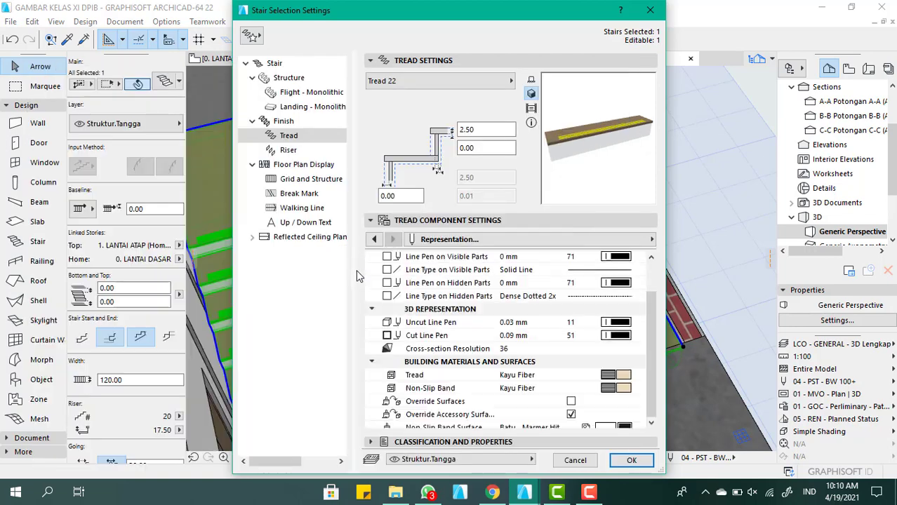
pyautogui.click(633, 461)
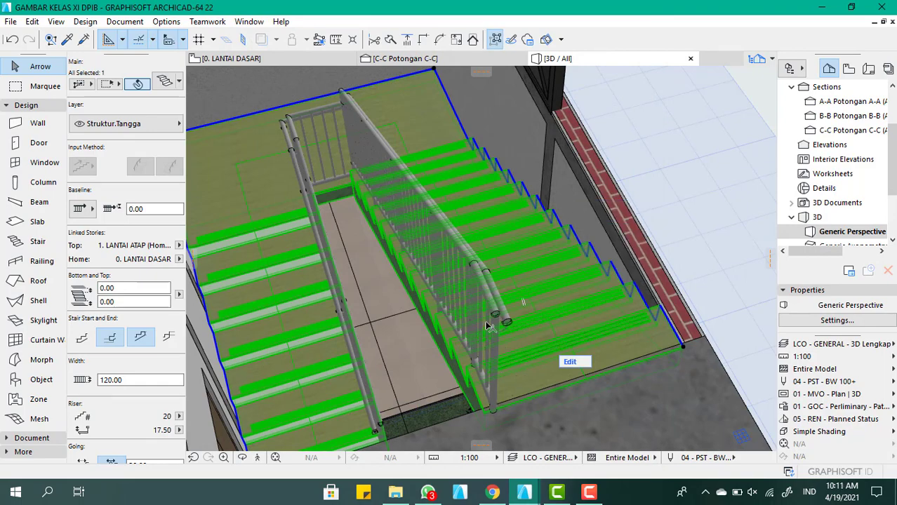
pyautogui.scroll(-3, 491, 311)
pyautogui.click(708, 275)
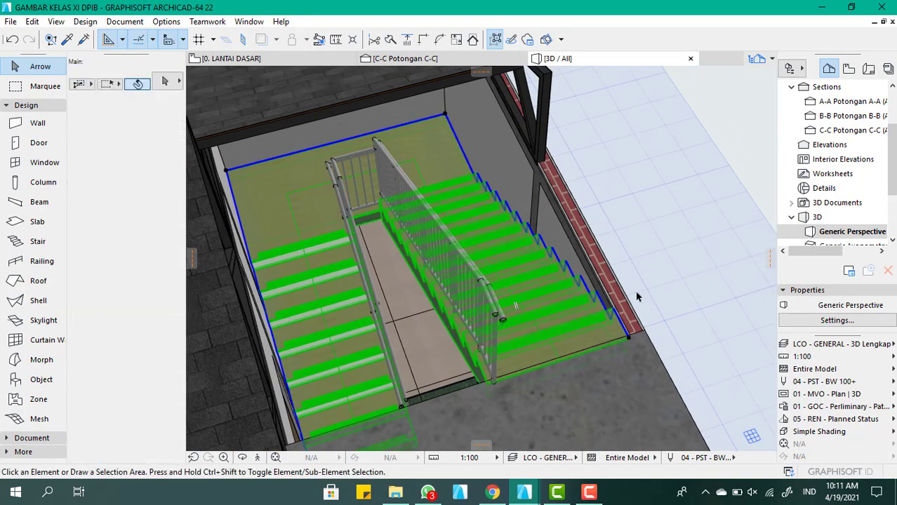
# Change the treads' non-slip band surface to Kayu - Pinus Texture Horizontal and apply the stair settings
pyautogui.scroll(10, 447, 239)
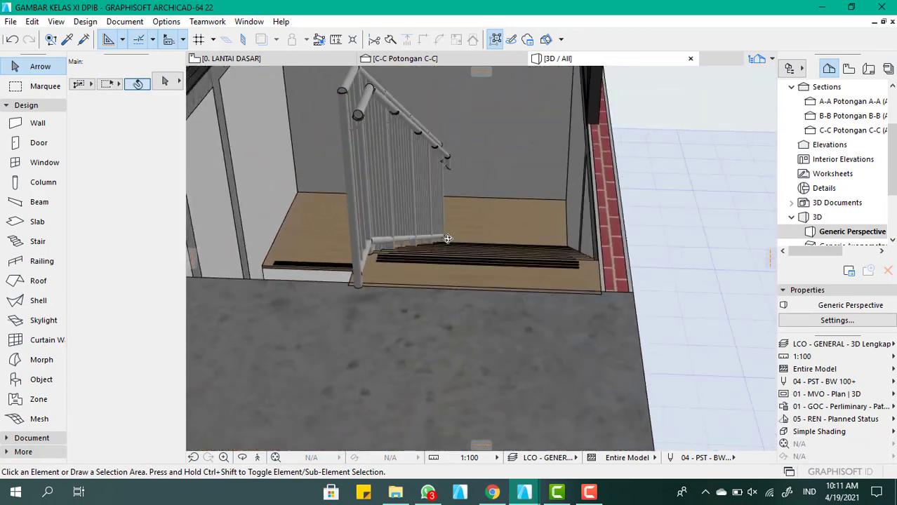
pyautogui.keyDown('shift'); pyautogui.moveTo(447, 239); pyautogui.dragTo(590, 261, button='middle'); pyautogui.keyUp('shift')
pyautogui.click(646, 257)
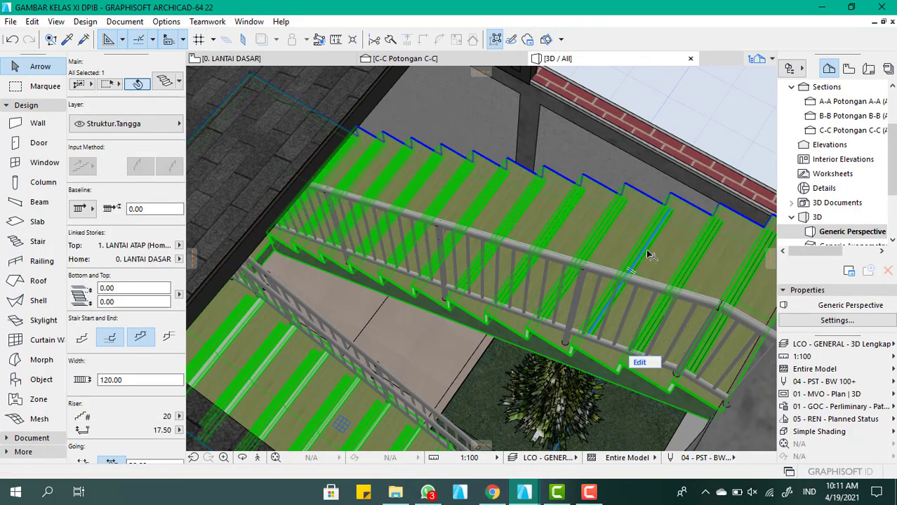
pyautogui.hotkey('ctrl', 't')
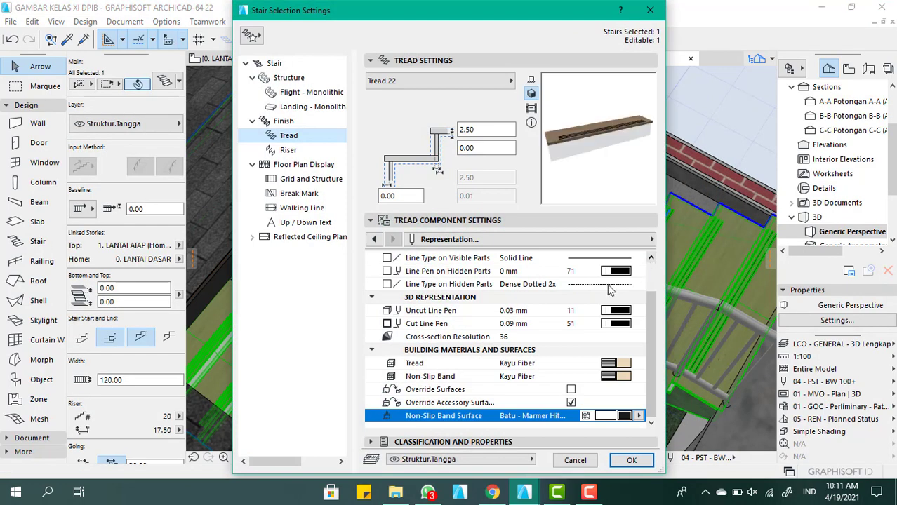
pyautogui.click(608, 419)
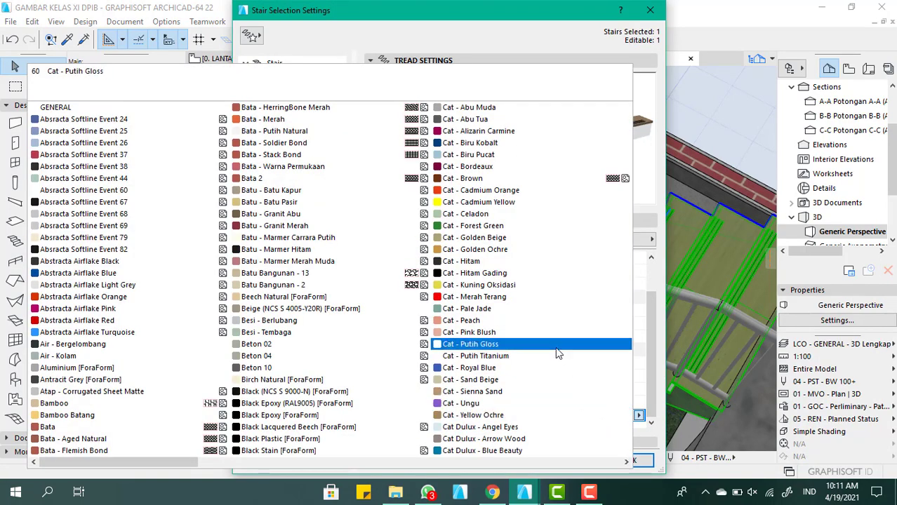
pyautogui.press('k')
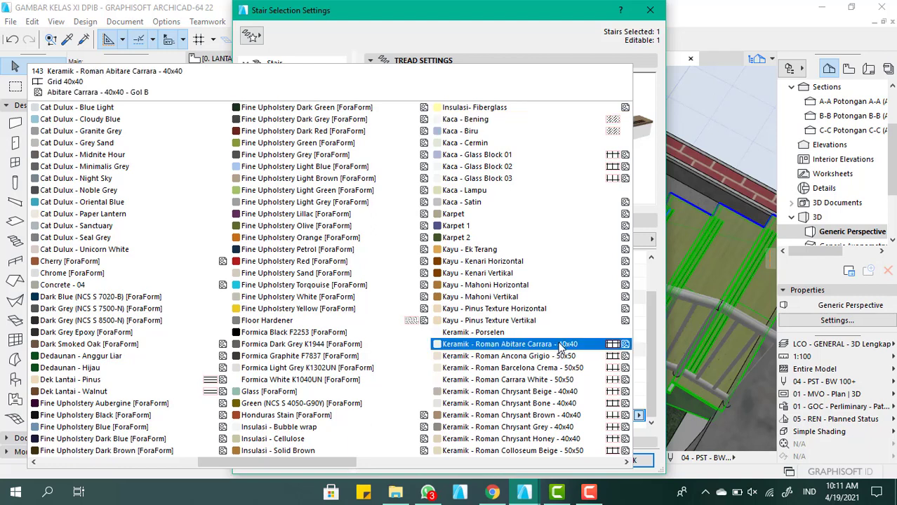
pyautogui.click(530, 310)
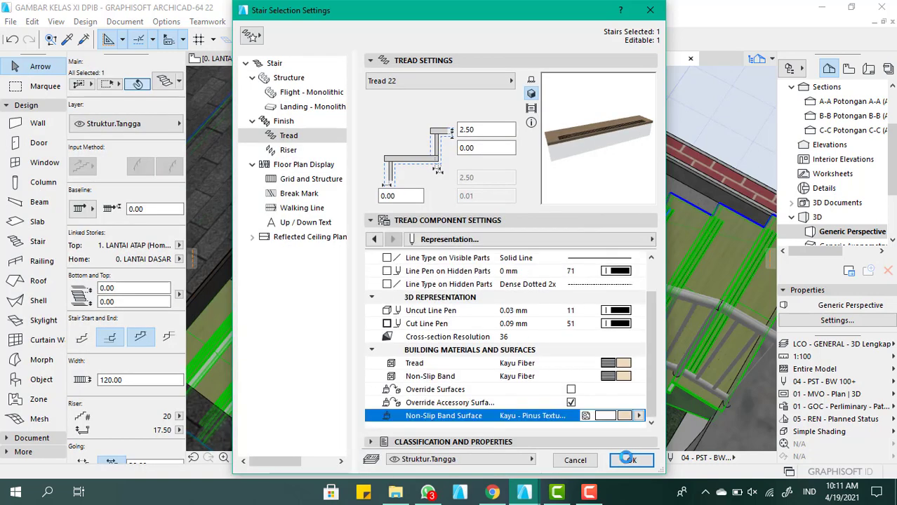
pyautogui.click(629, 461)
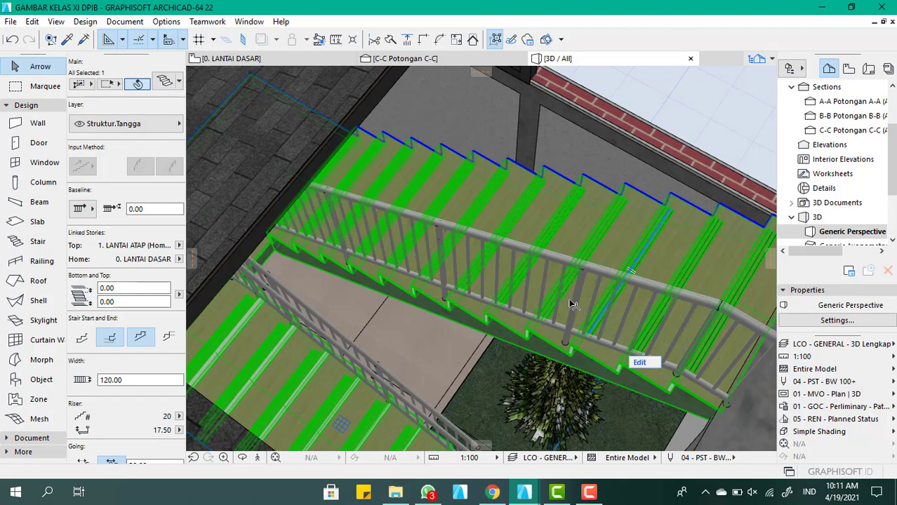
# Inspect the tread bands up close and set their non-slip band surface to Kayu - Kenari Horizontal
pyautogui.scroll(-4, 521, 301)
pyautogui.keyDown('shift'); pyautogui.moveTo(619, 282); pyautogui.dragTo(380, 255, button='middle'); pyautogui.keyUp('shift')
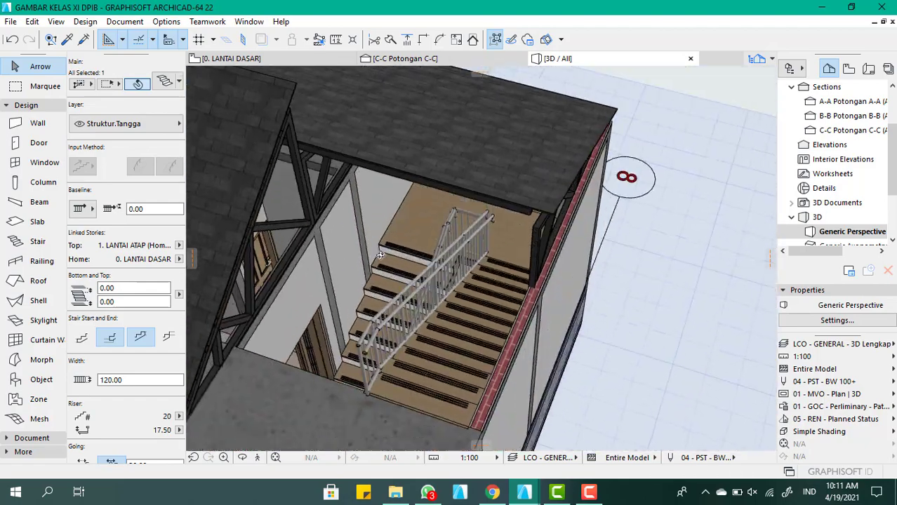
pyautogui.scroll(9, 435, 336)
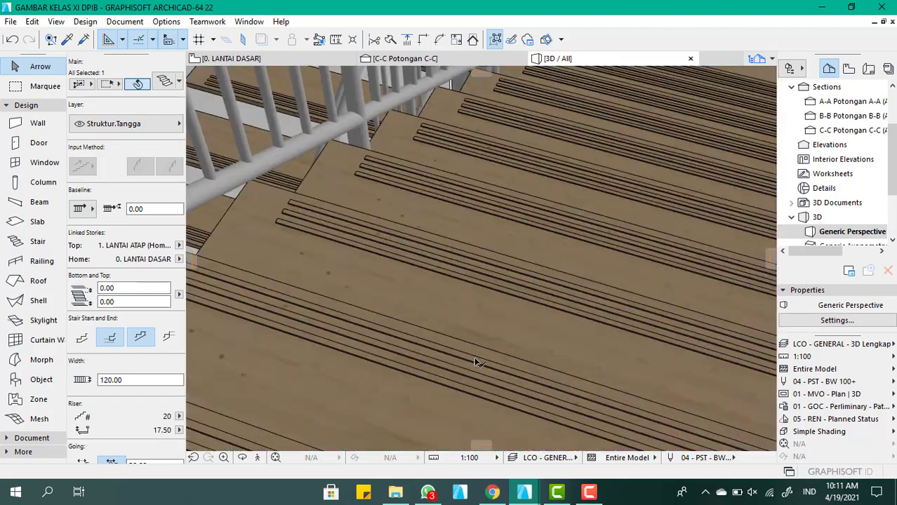
pyautogui.scroll(-3, 474, 362)
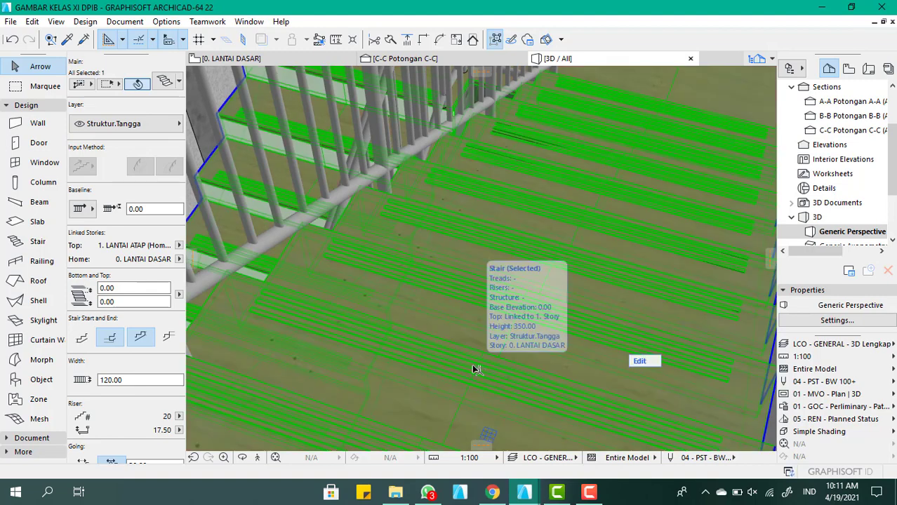
pyautogui.doubleClick(474, 370)
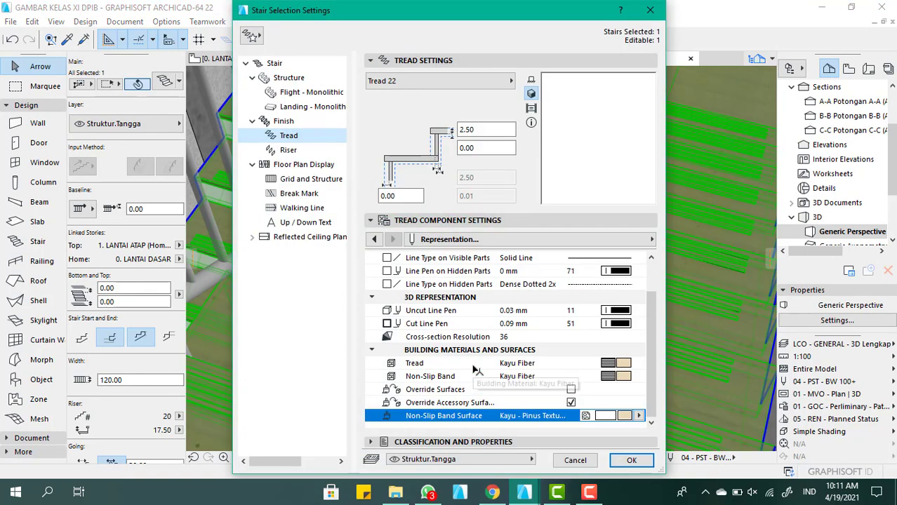
pyautogui.click(623, 417)
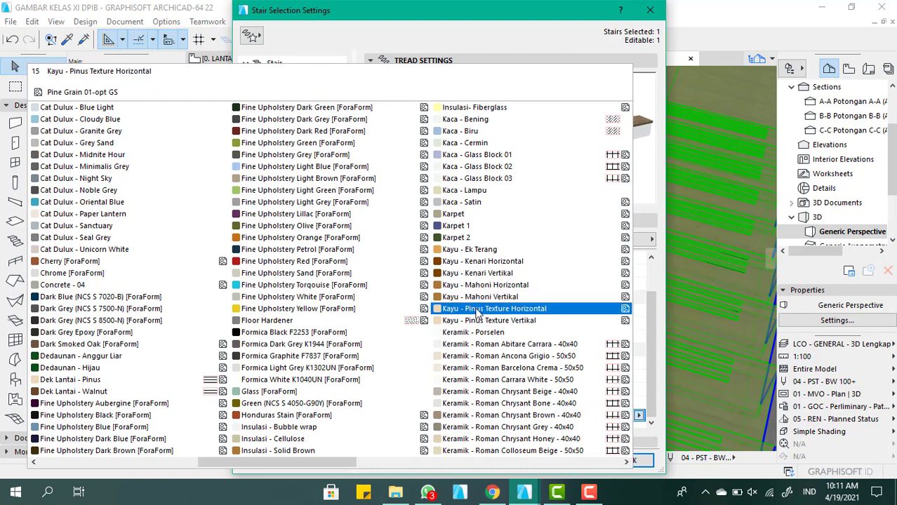
pyautogui.click(489, 267)
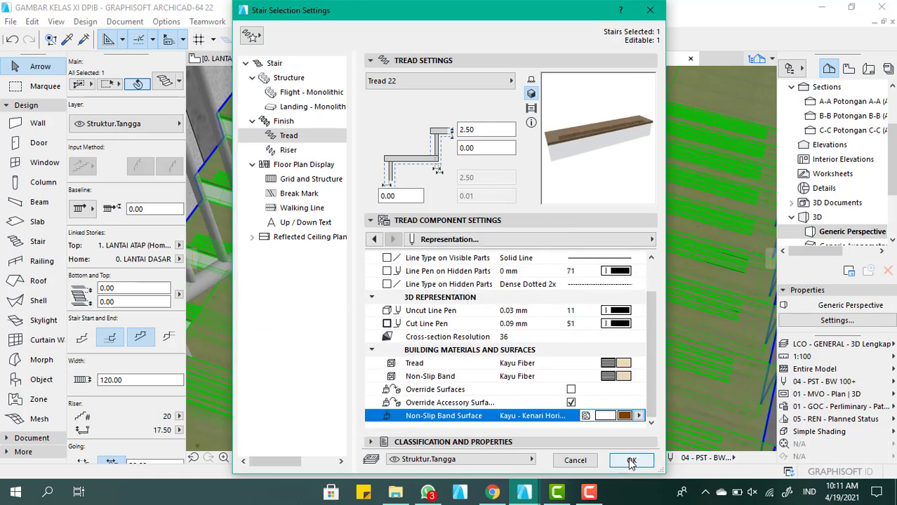
# Set the building material of the stair's risers to Kayu Balok and apply the stair settings
pyautogui.click(316, 152)
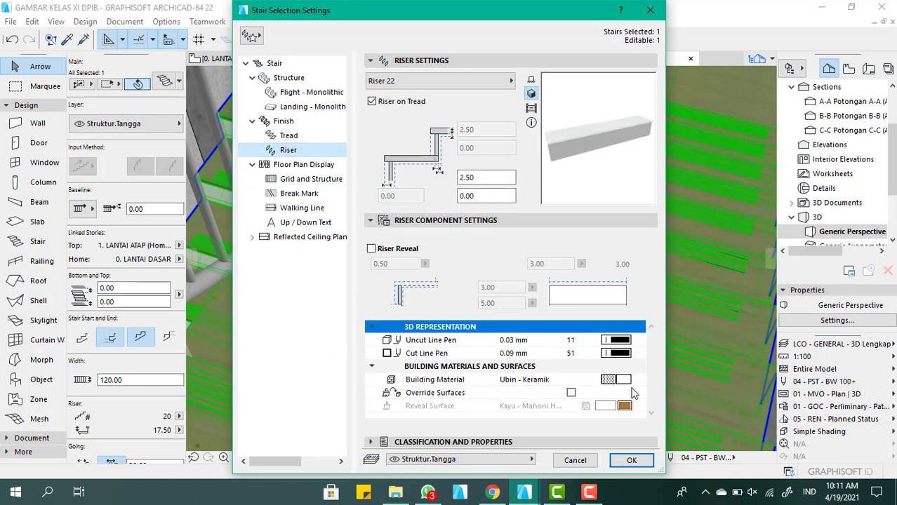
pyautogui.click(625, 380)
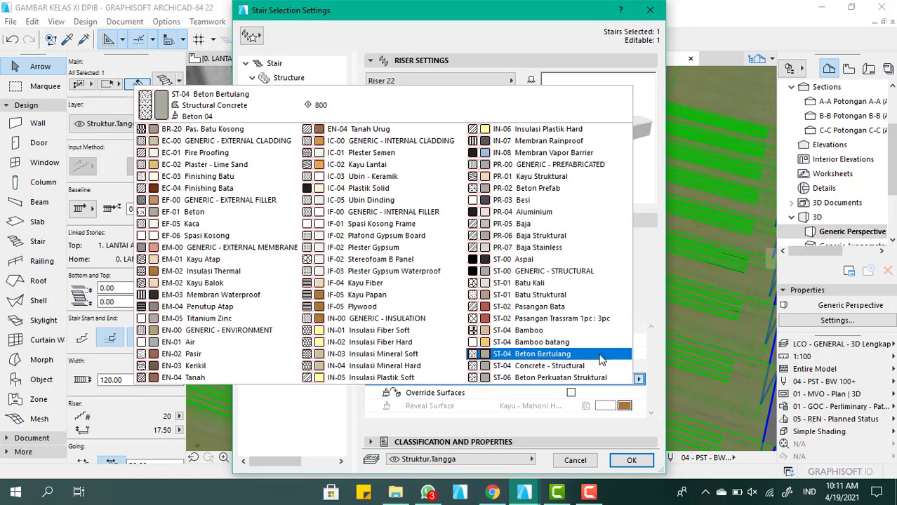
pyautogui.write('kay')
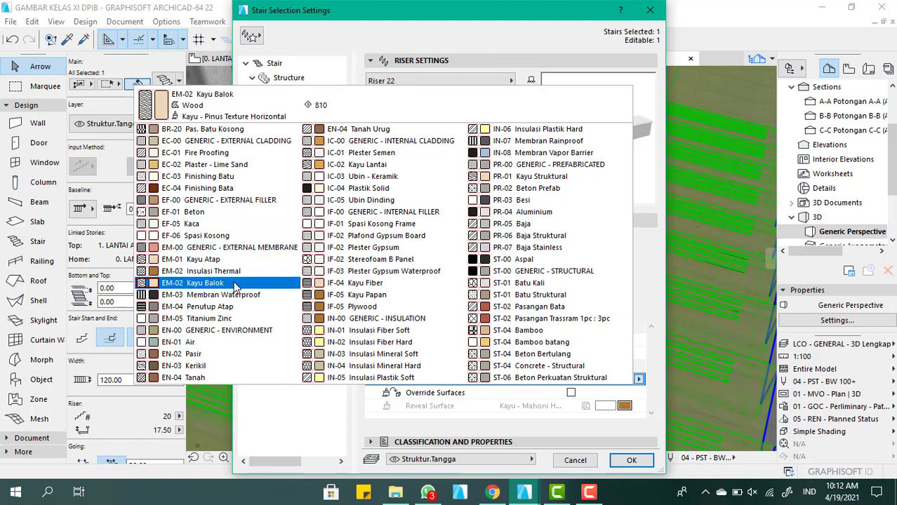
pyautogui.click(234, 285)
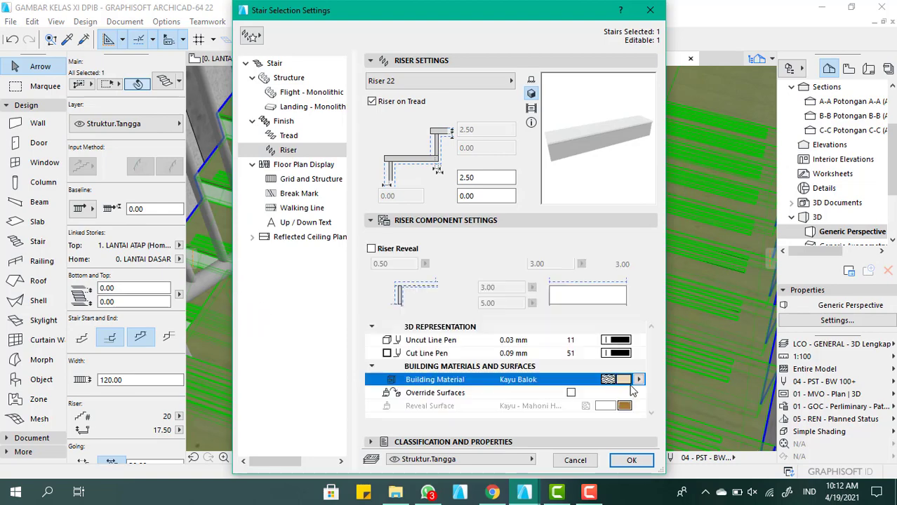
pyautogui.click(631, 461)
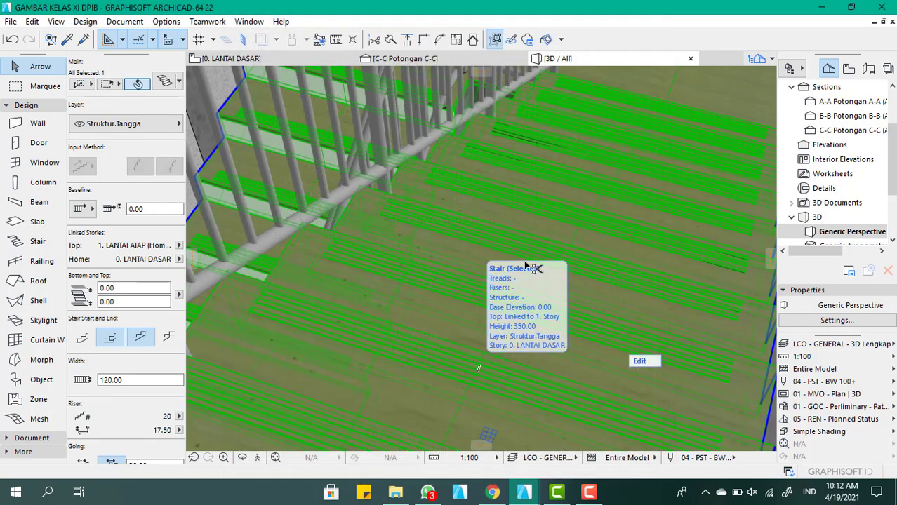
# Examine the stair's wood finishes in the 3D model and review its structure, tread and riser settings
pyautogui.scroll(-5, 470, 267)
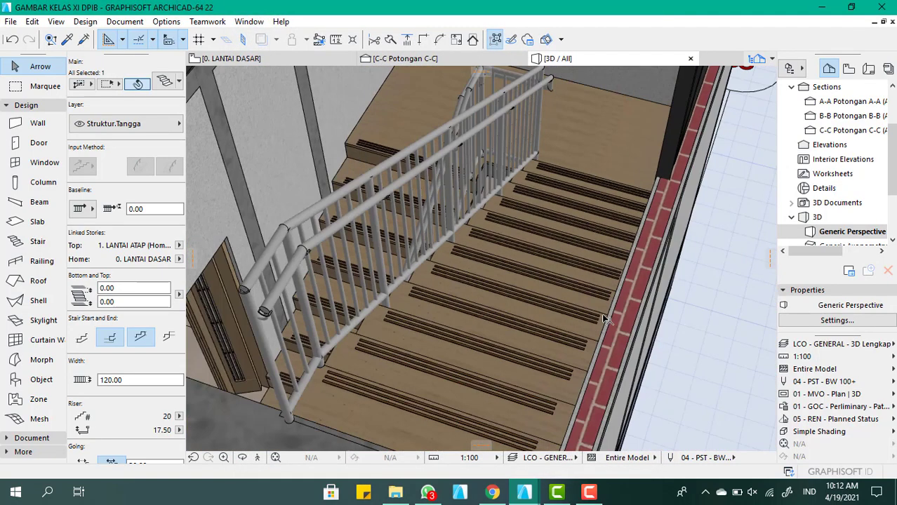
pyautogui.keyDown('shift'); pyautogui.moveTo(497, 303); pyautogui.dragTo(514, 325, button='middle'); pyautogui.keyUp('shift')
pyautogui.scroll(5, 515, 327)
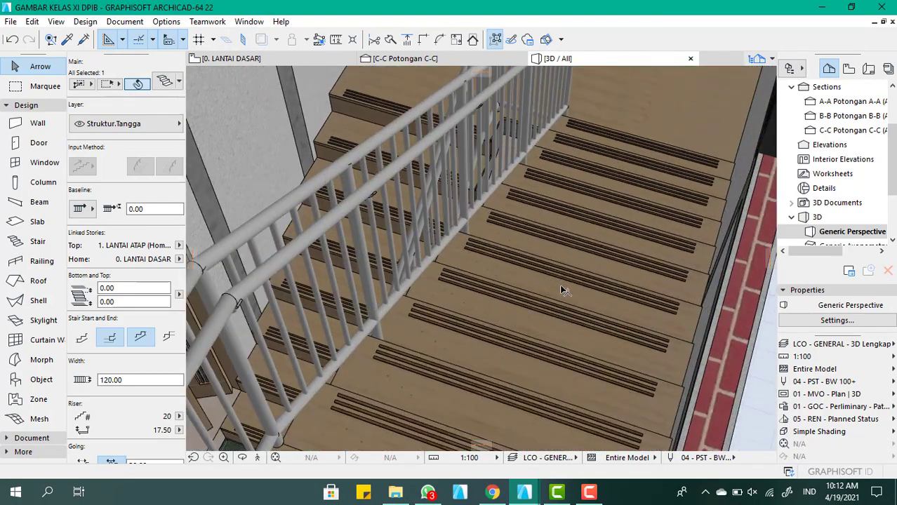
pyautogui.scroll(-5, 544, 299)
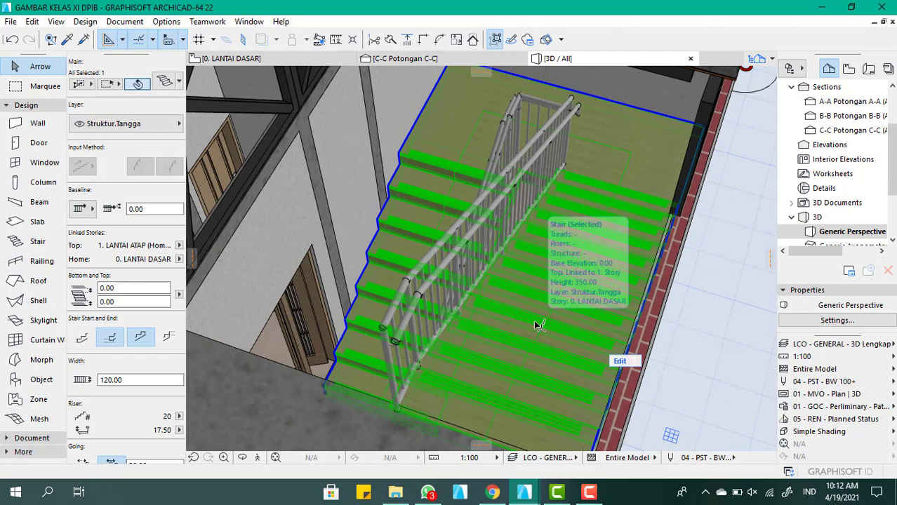
pyautogui.doubleClick(537, 325)
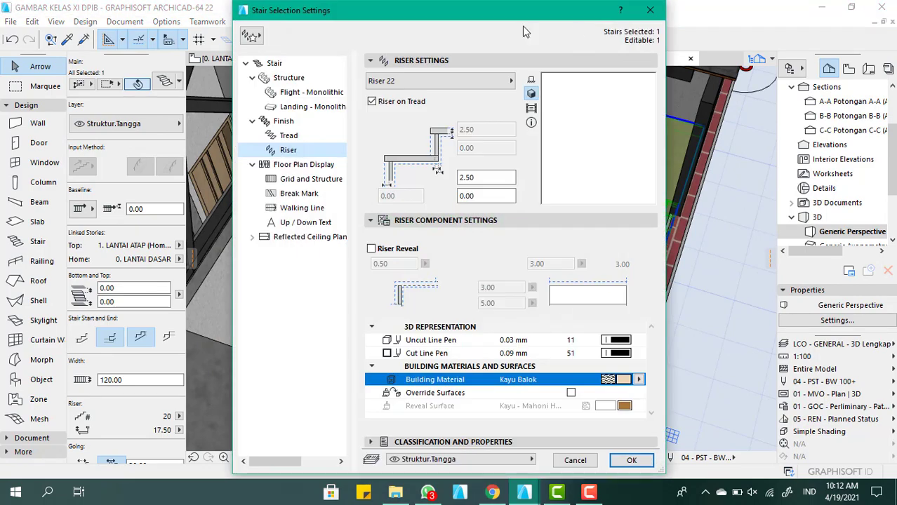
pyautogui.click(306, 79)
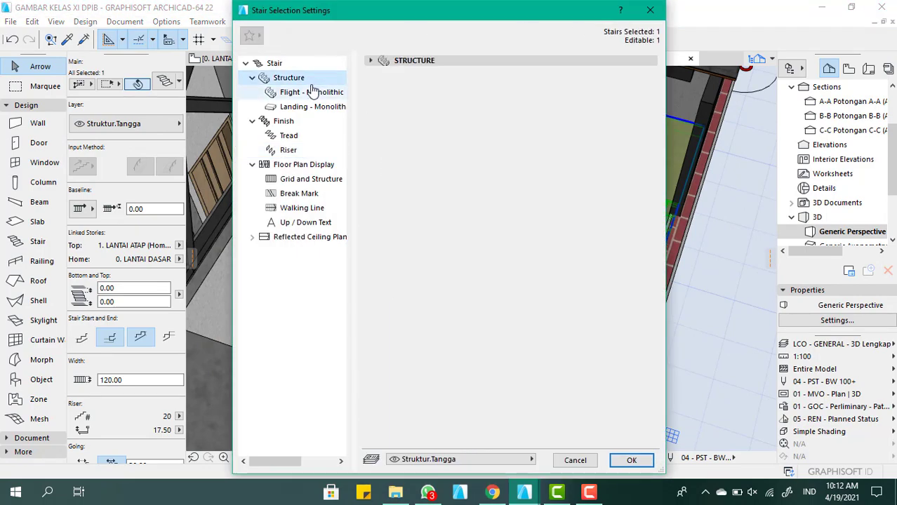
pyautogui.click(372, 61)
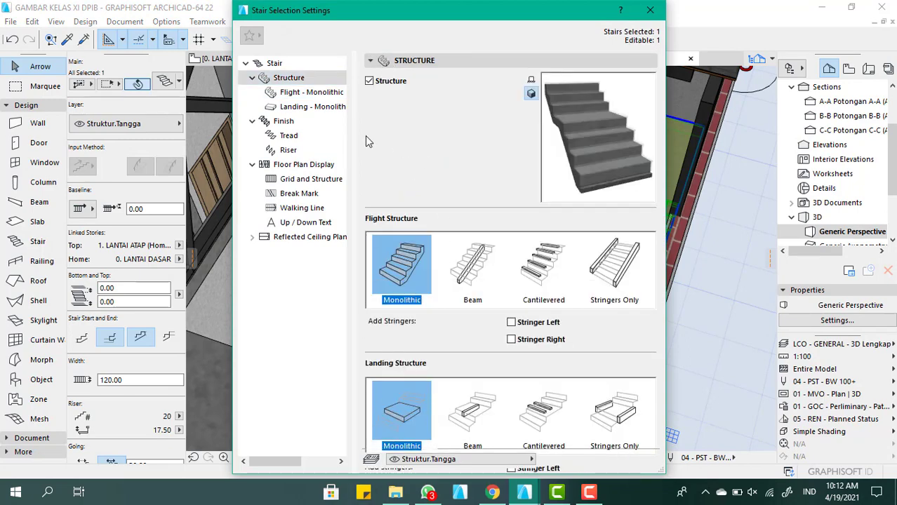
pyautogui.click(314, 137)
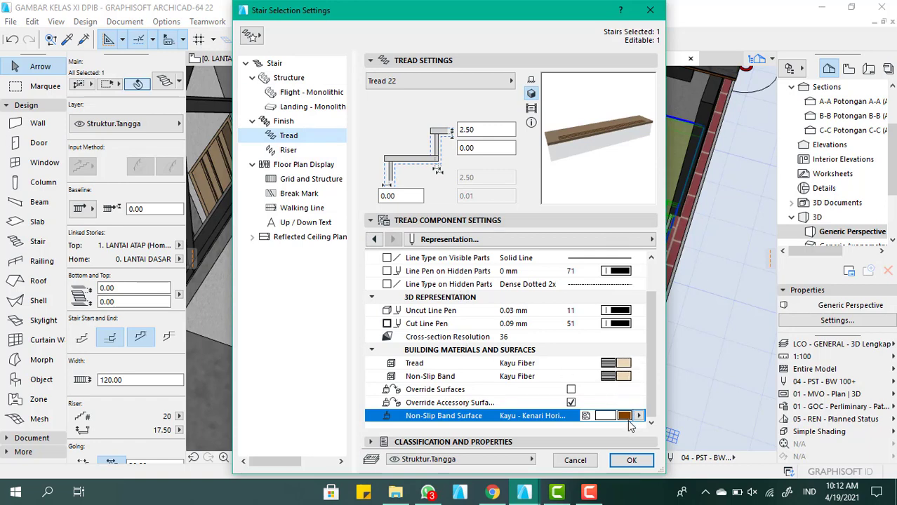
pyautogui.click(288, 150)
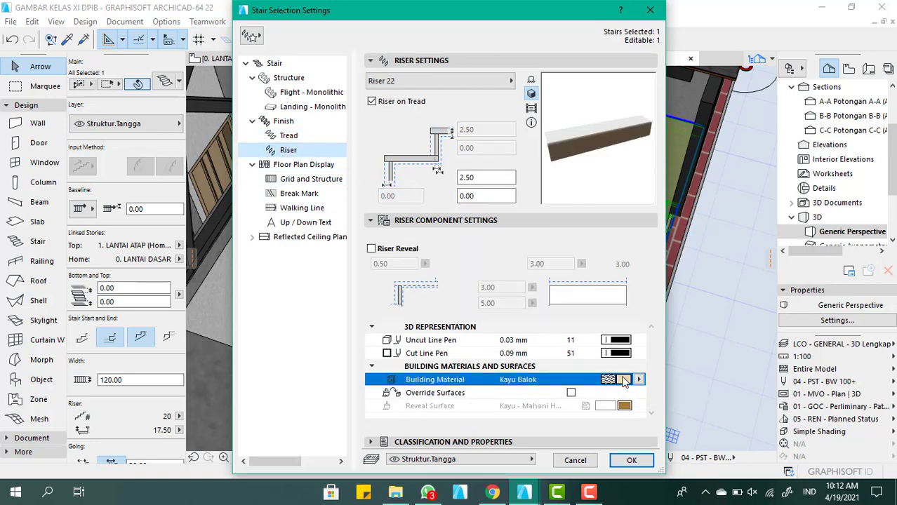
pyautogui.click(632, 462)
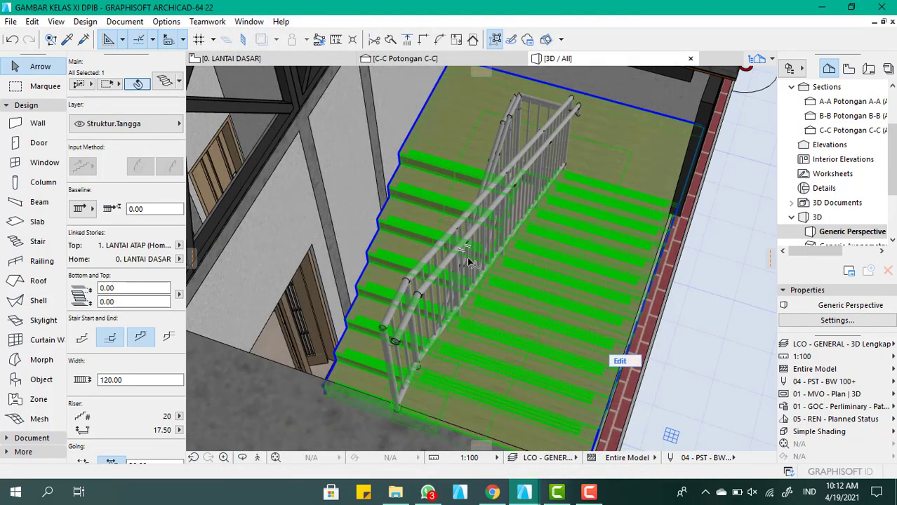
# Open the selection settings of the stair's railing in the 3D model
pyautogui.scroll(-4, 515, 223)
pyautogui.scroll(3, 529, 209)
pyautogui.keyDown('shift'); pyautogui.moveTo(529, 209); pyautogui.dragTo(451, 214, button='middle'); pyautogui.keyUp('shift')
pyautogui.scroll(5, 451, 214)
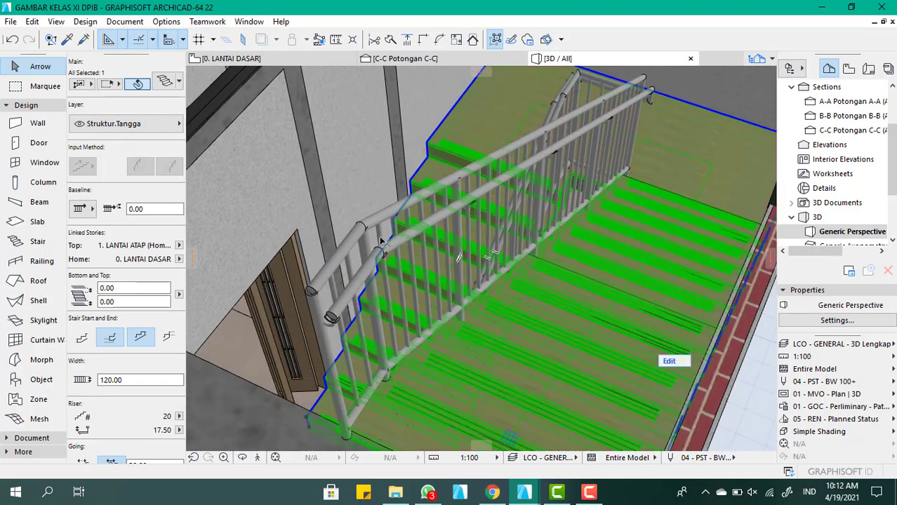
pyautogui.click(365, 226)
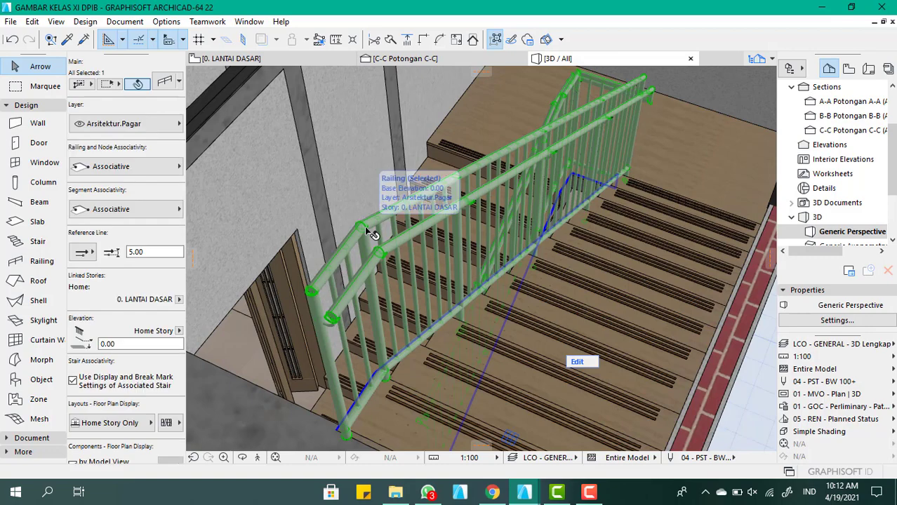
pyautogui.doubleClick(366, 228)
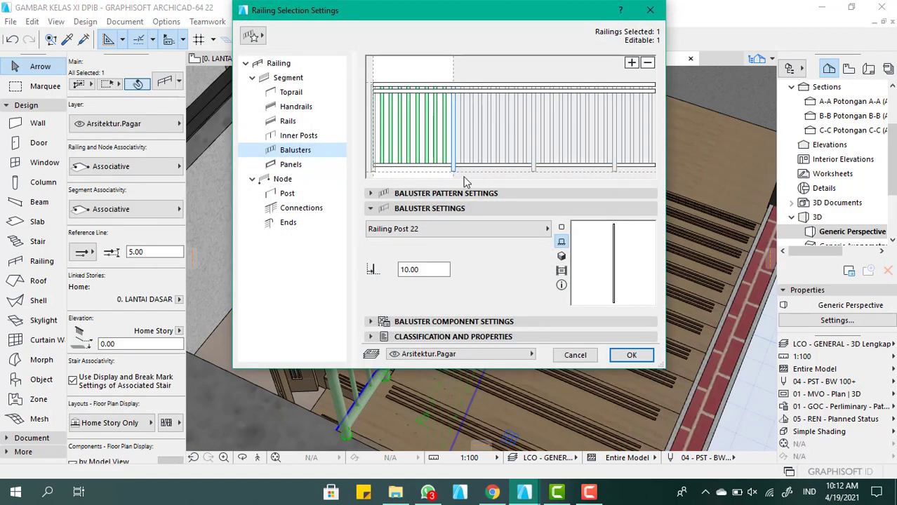
# Review the railing's general, segment and toprail settings and remove the handrail
pyautogui.click(302, 64)
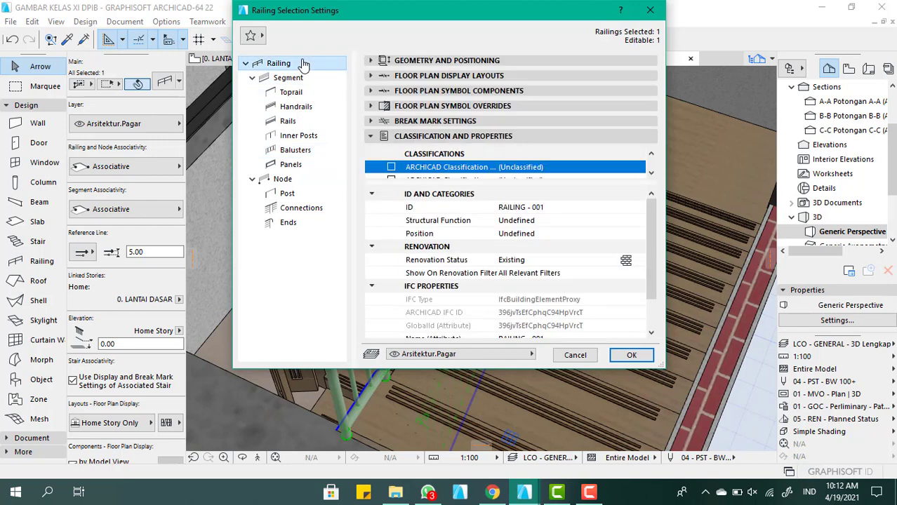
pyautogui.click(302, 78)
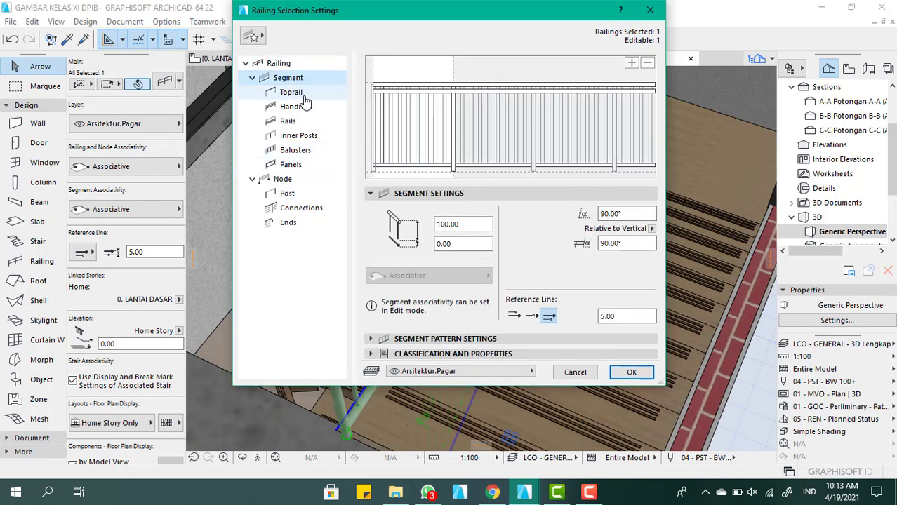
pyautogui.click(303, 93)
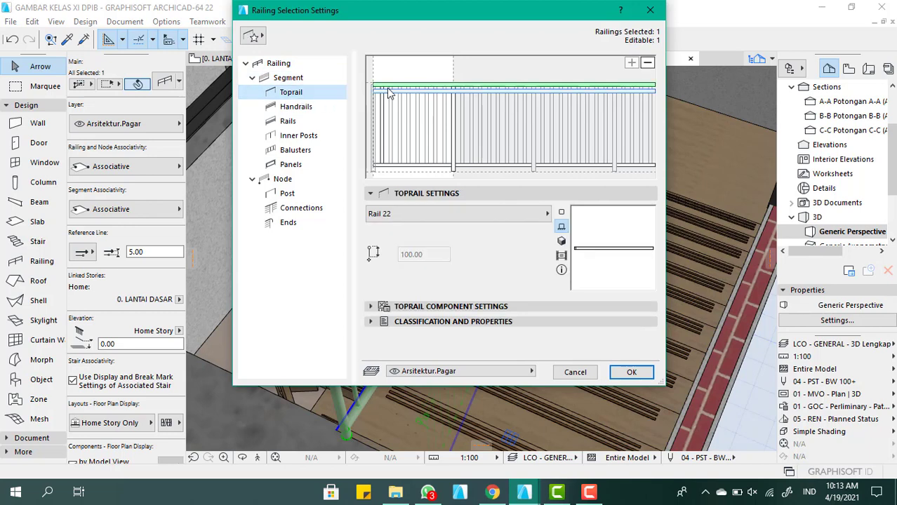
pyautogui.click(318, 109)
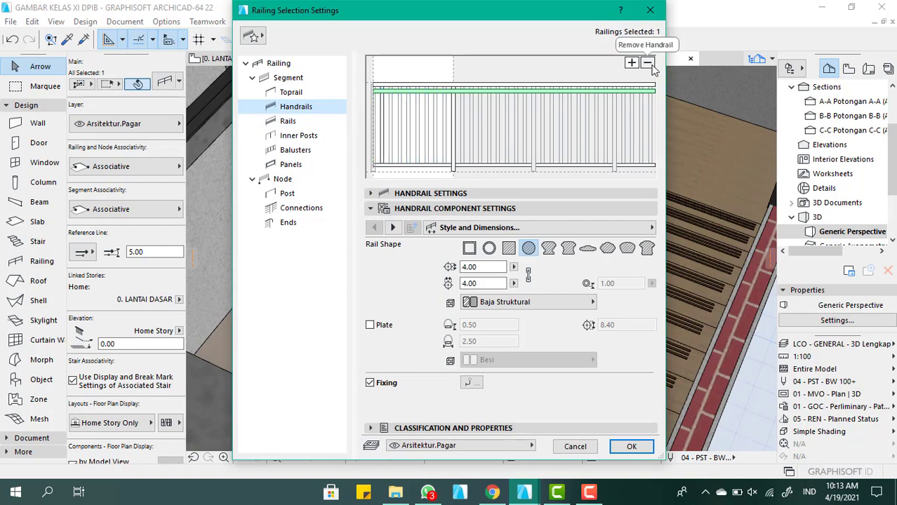
pyautogui.click(649, 64)
# Try the Profiled Rail 22 and Pig-ear Rail 22 toprails, and set the toprail type to Built-In Rail
pyautogui.click(327, 97)
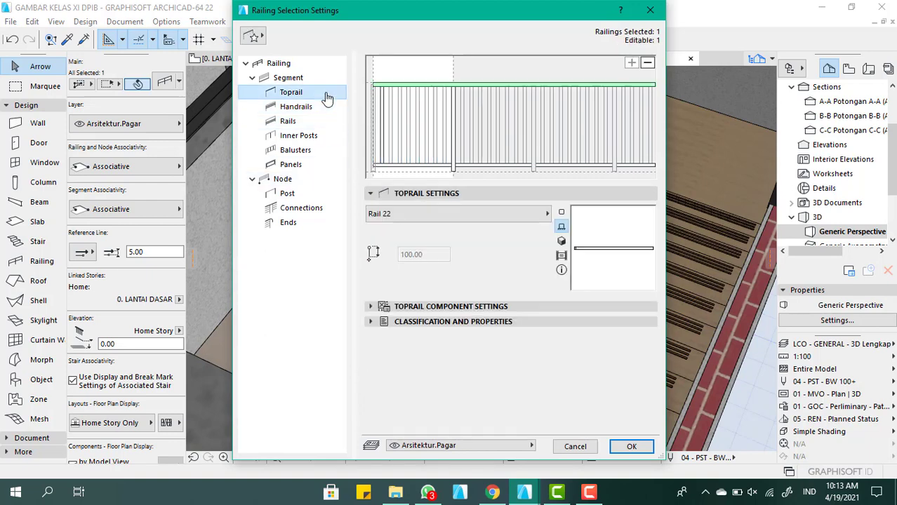
pyautogui.click(497, 222)
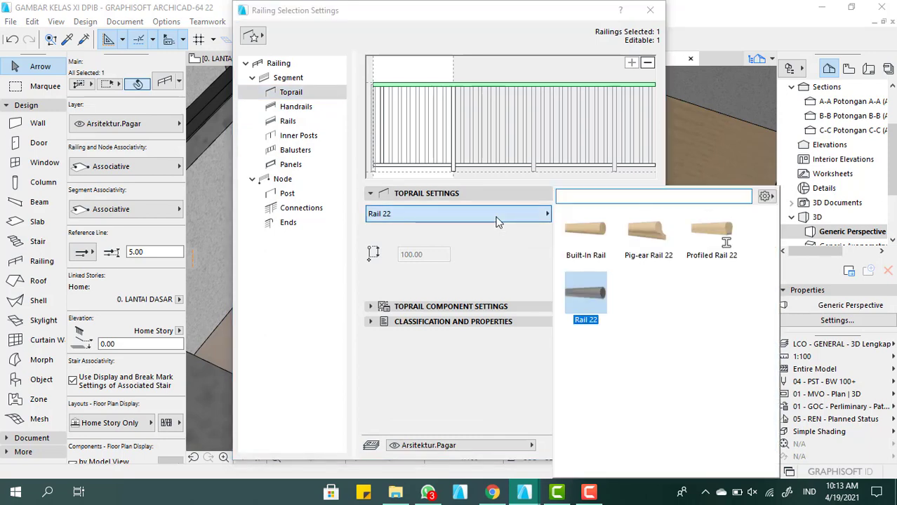
pyautogui.click(710, 230)
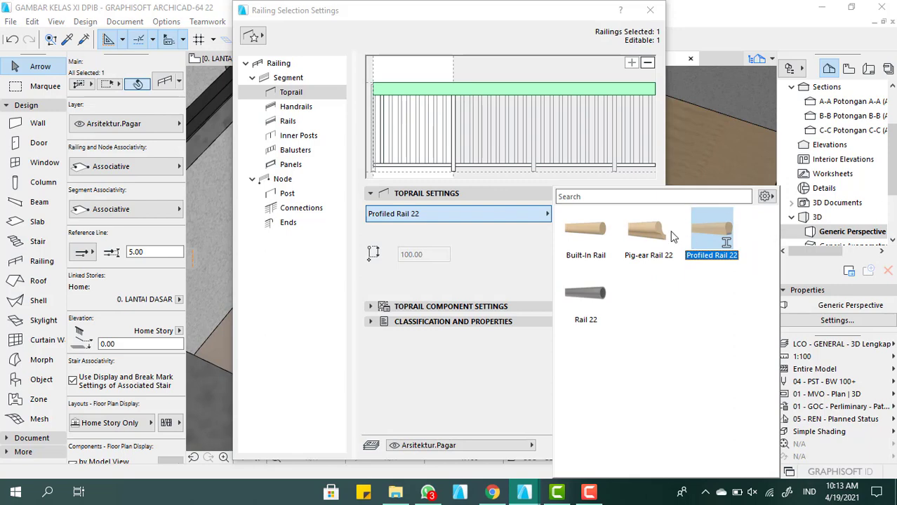
pyautogui.click(646, 229)
pyautogui.click(591, 245)
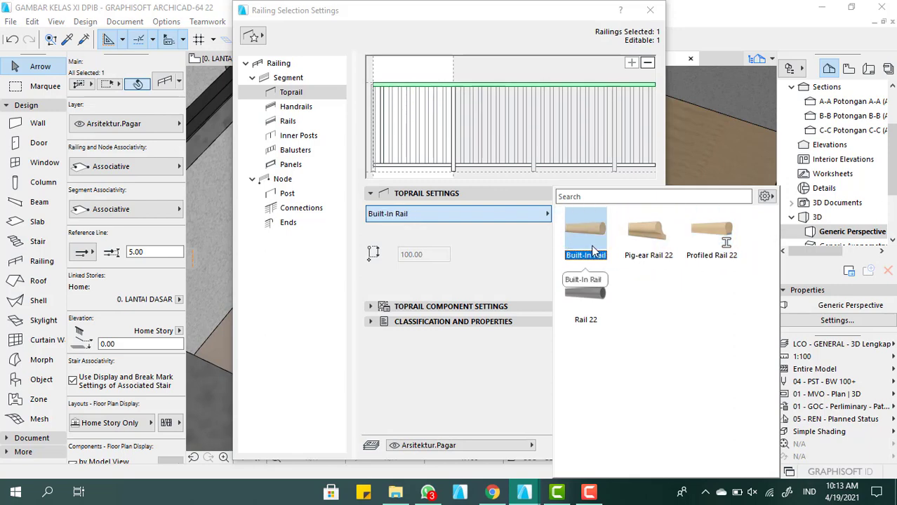
# Set the building material in the handrail component settings to Kayu Fiber
pyautogui.click(295, 109)
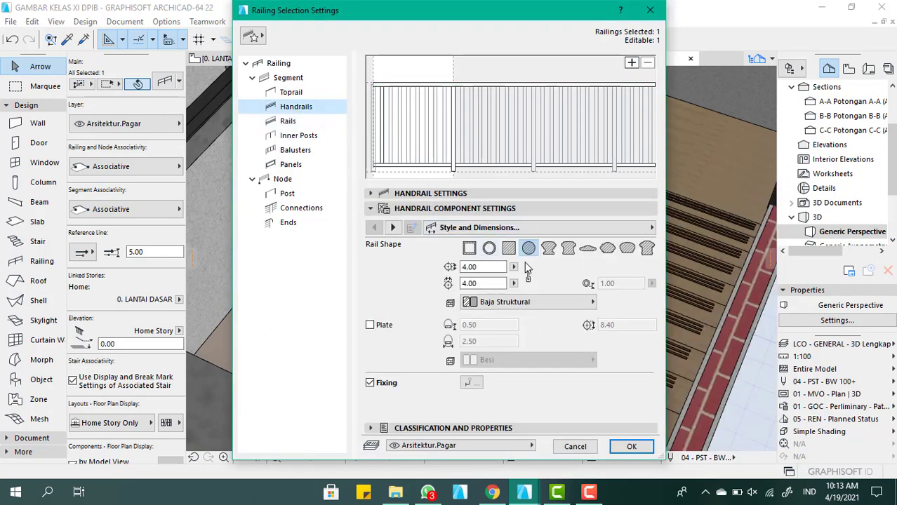
pyautogui.click(510, 303)
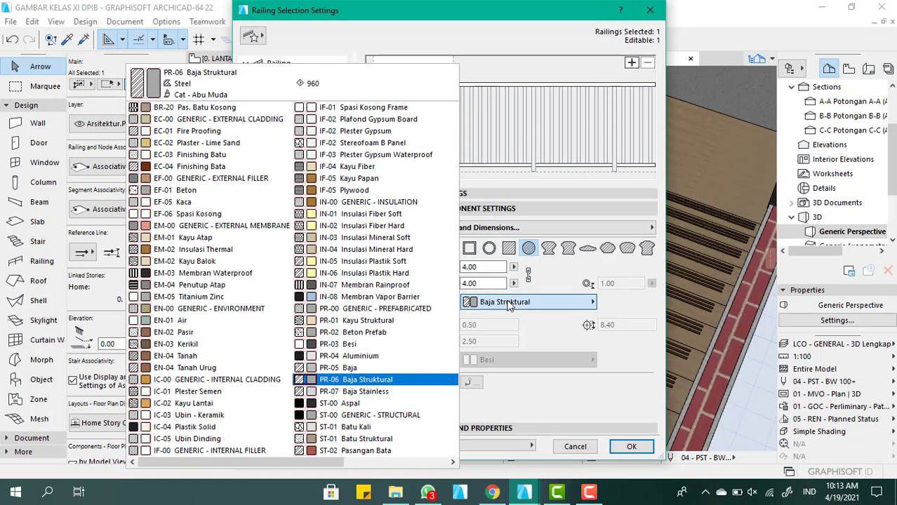
pyautogui.write('kay')
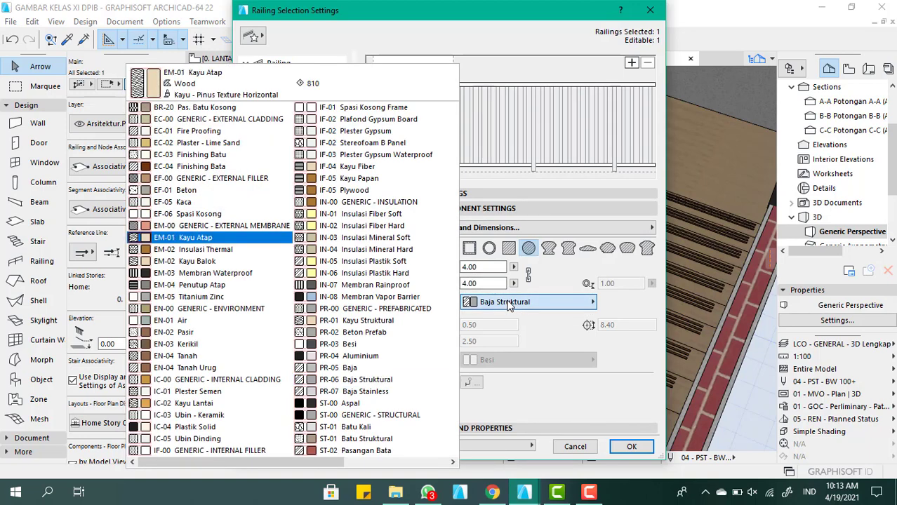
pyautogui.click(388, 170)
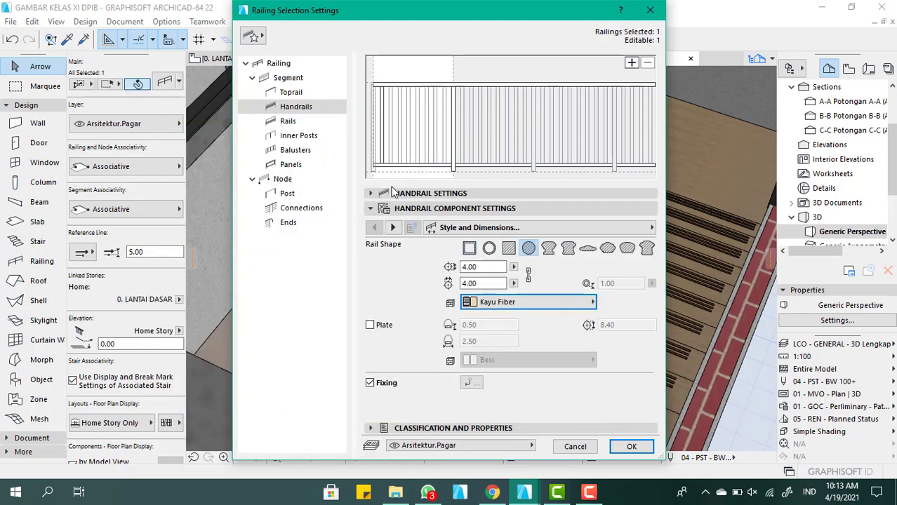
# Set the building material of the railing's lower rail to Kayu Fiber
pyautogui.click(307, 122)
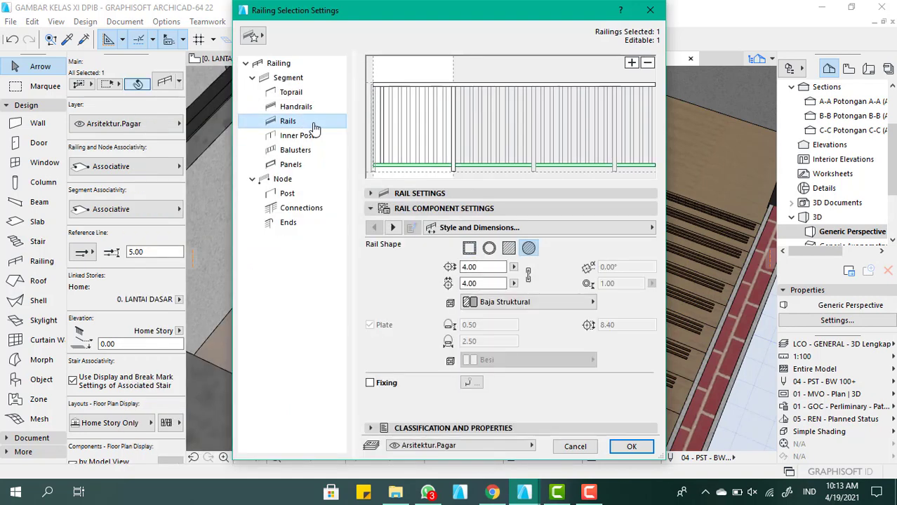
pyautogui.click(524, 302)
pyautogui.write('kay')
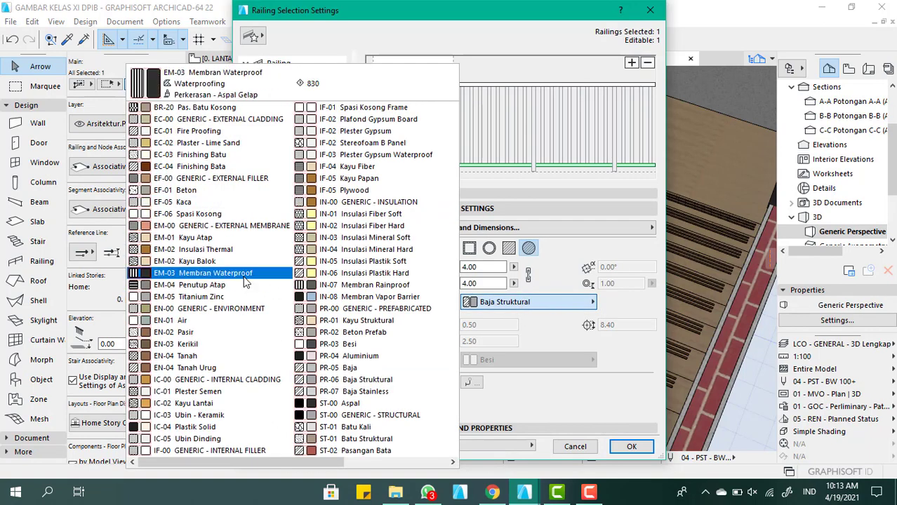
pyautogui.click(335, 167)
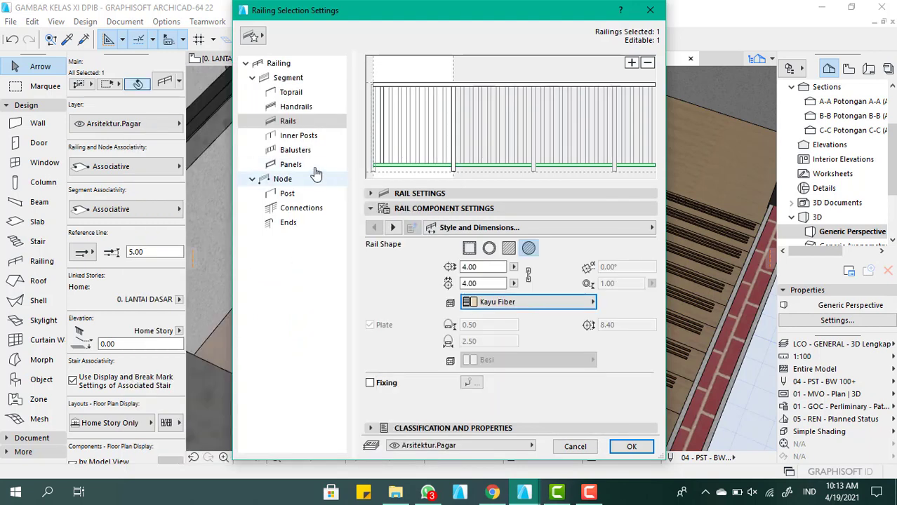
# Set the building material of the railing's inner posts to Kayu Fiber
pyautogui.click(300, 136)
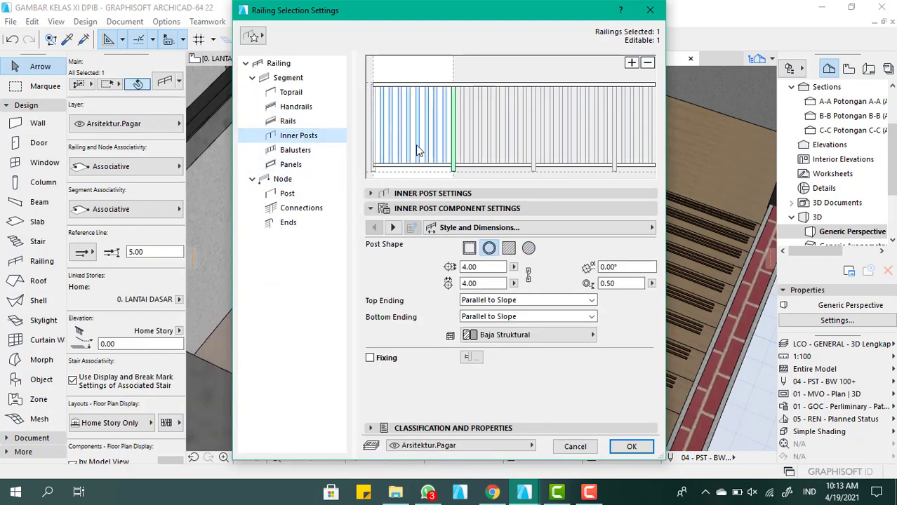
pyautogui.click(517, 336)
pyautogui.write('kay')
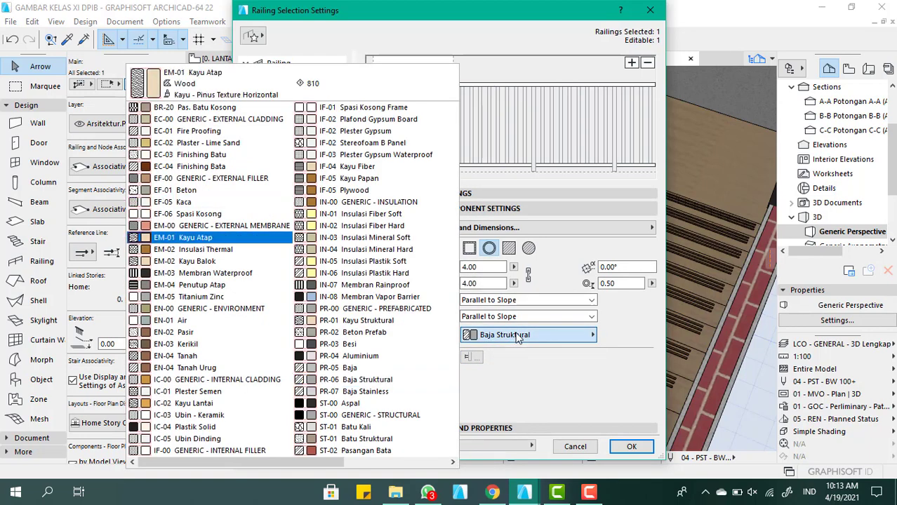
pyautogui.click(384, 168)
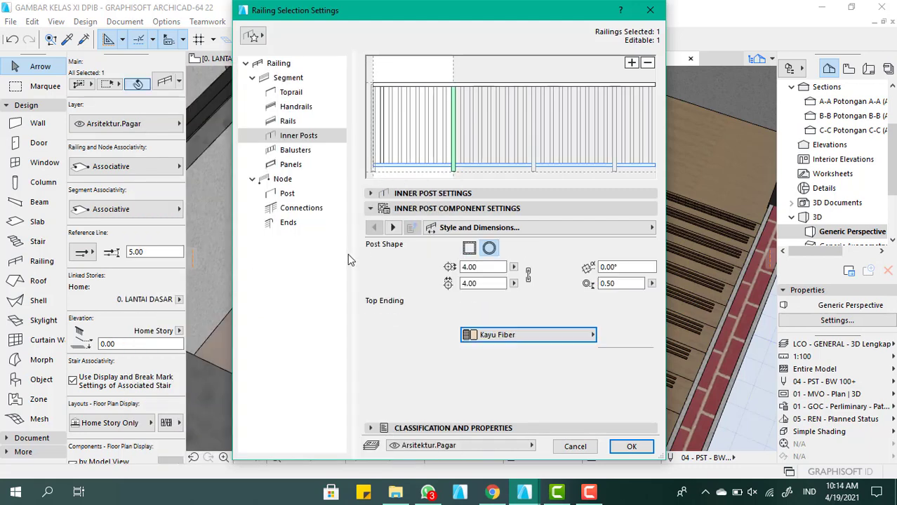
# Change the railing's baluster type to Built-In Post
pyautogui.click(318, 155)
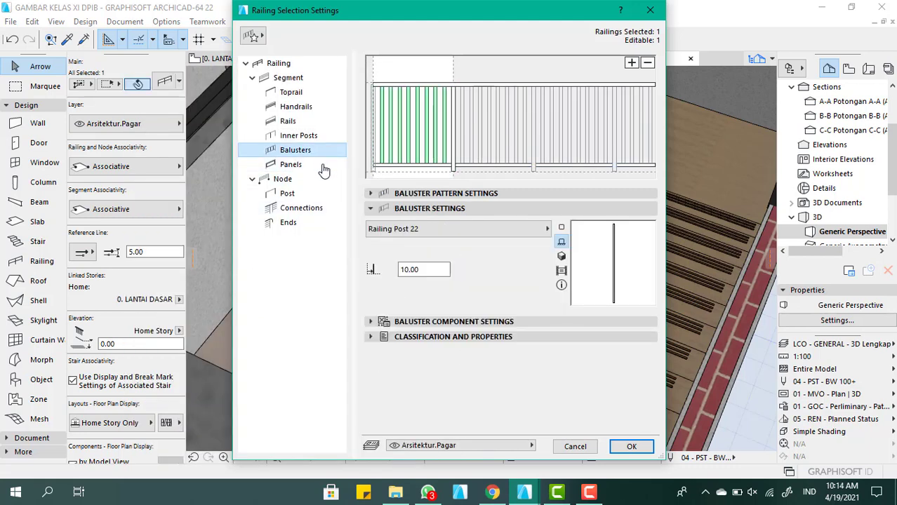
pyautogui.click(487, 235)
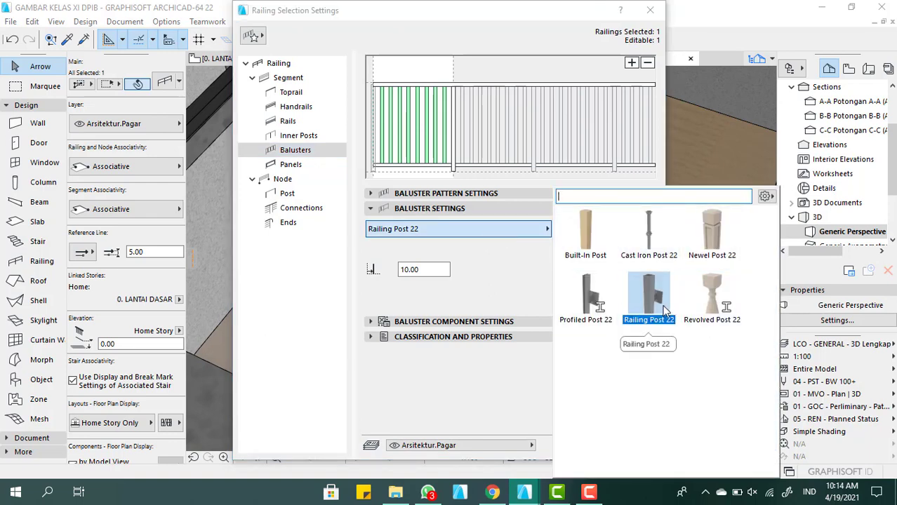
pyautogui.click(583, 234)
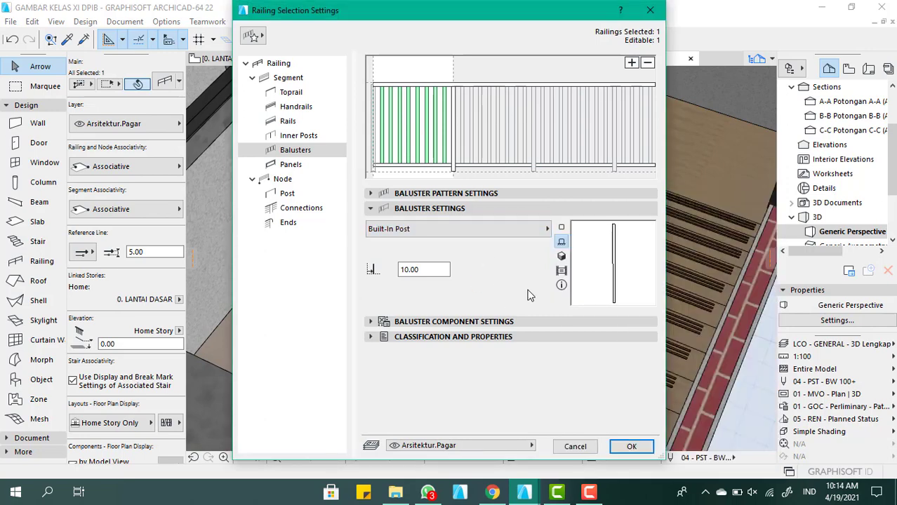
# Review the baluster component, classification and panel settings, and apply the railing changes to the model
pyautogui.click(455, 194)
pyautogui.click(453, 194)
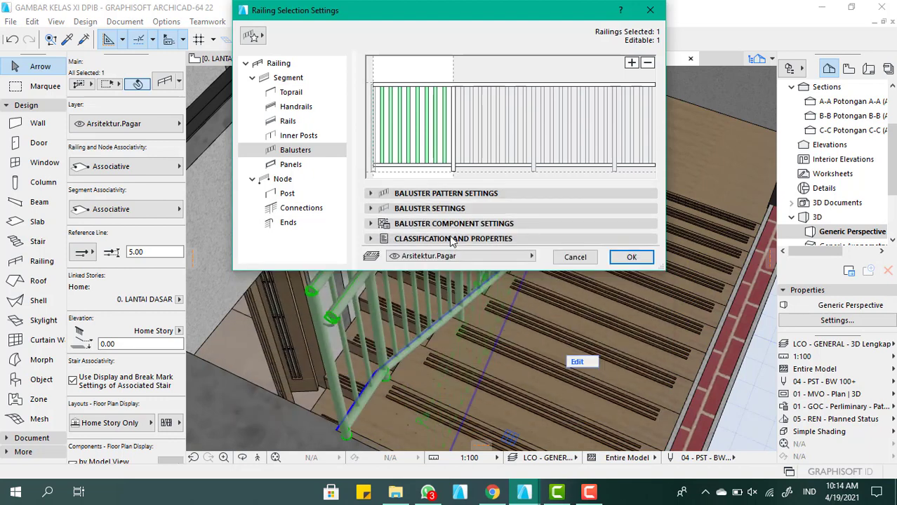
pyautogui.click(453, 223)
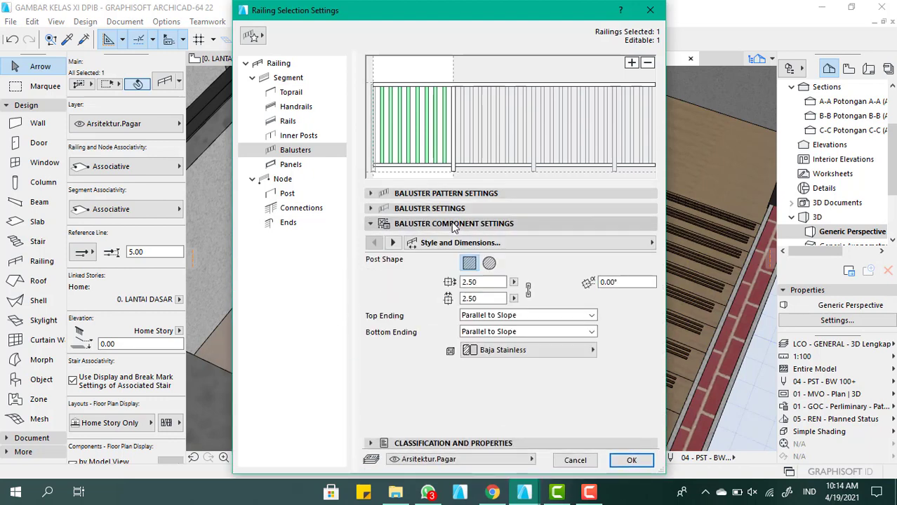
pyautogui.click(452, 209)
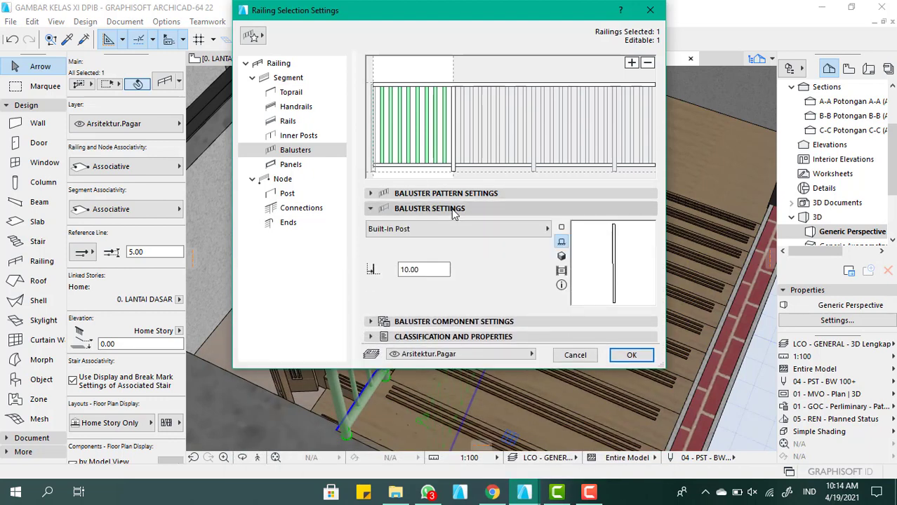
pyautogui.click(452, 210)
pyautogui.click(450, 240)
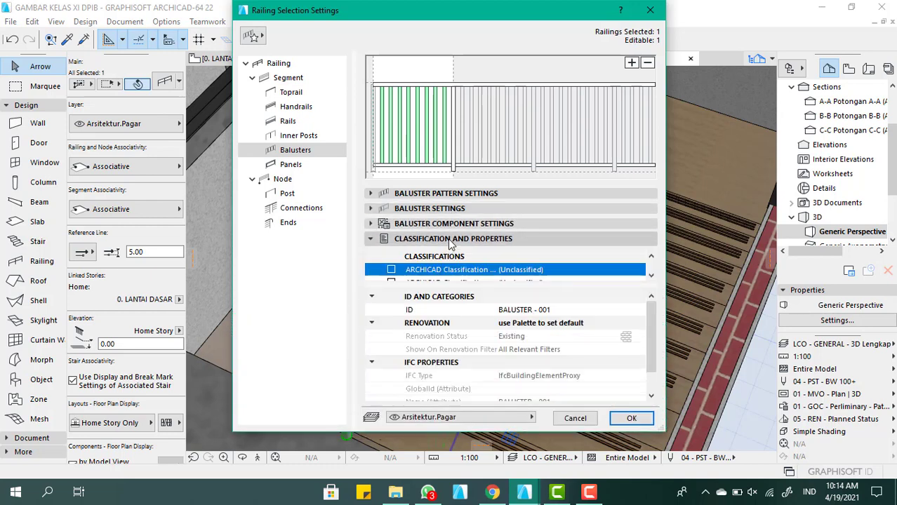
pyautogui.click(452, 240)
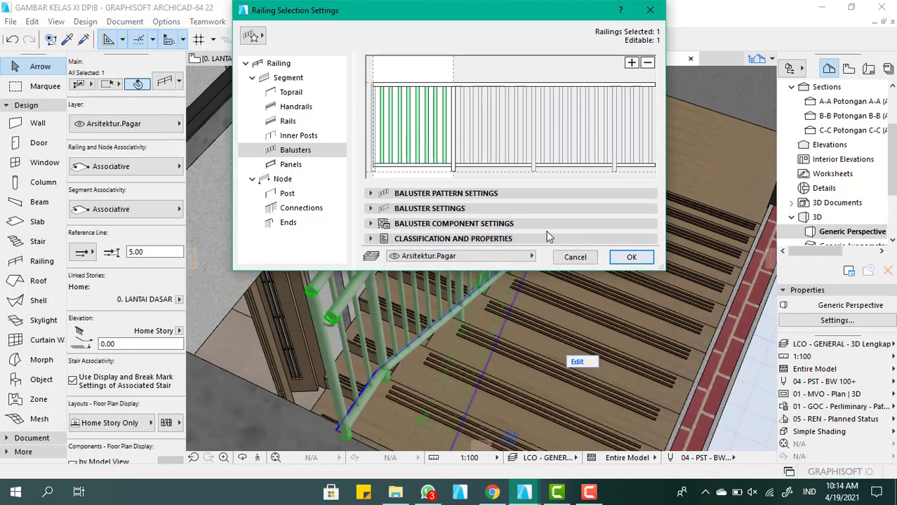
pyautogui.click(314, 167)
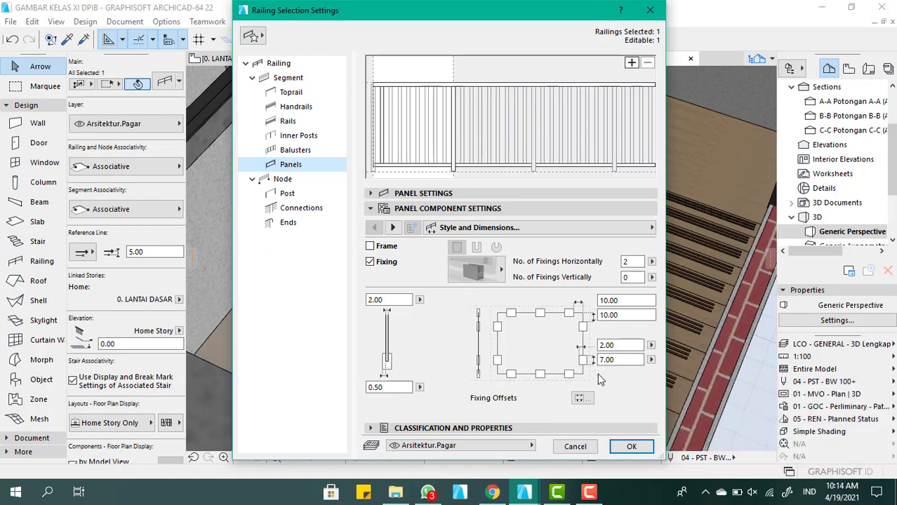
pyautogui.click(629, 447)
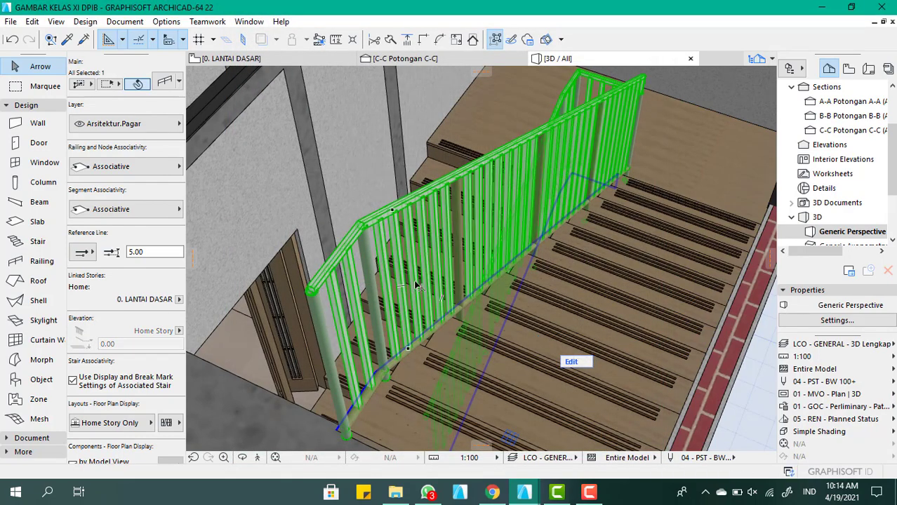
# Set the building material of the stair railing's toprail to Kayu Fiber
pyautogui.scroll(-2, 414, 287)
pyautogui.keyDown('shift'); pyautogui.moveTo(407, 302); pyautogui.dragTo(374, 254, button='middle'); pyautogui.keyUp('shift')
pyautogui.scroll(3, 353, 214)
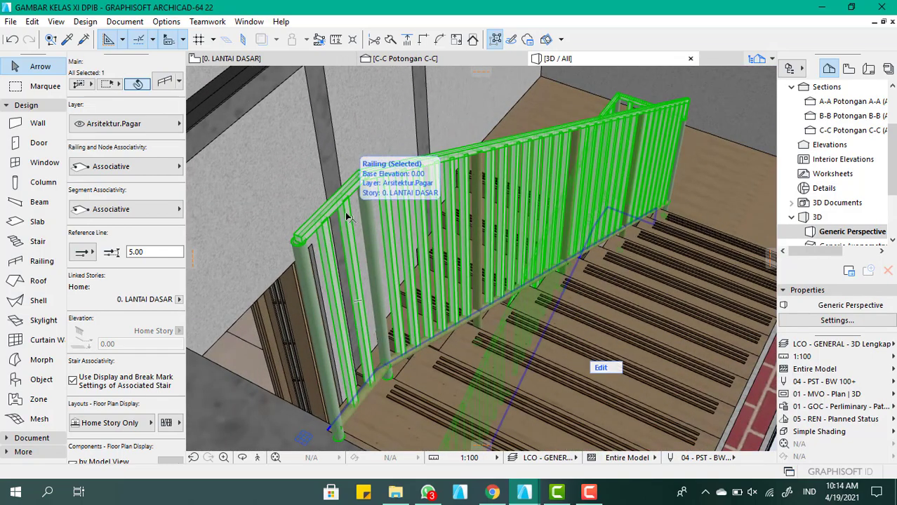
pyautogui.doubleClick(346, 217)
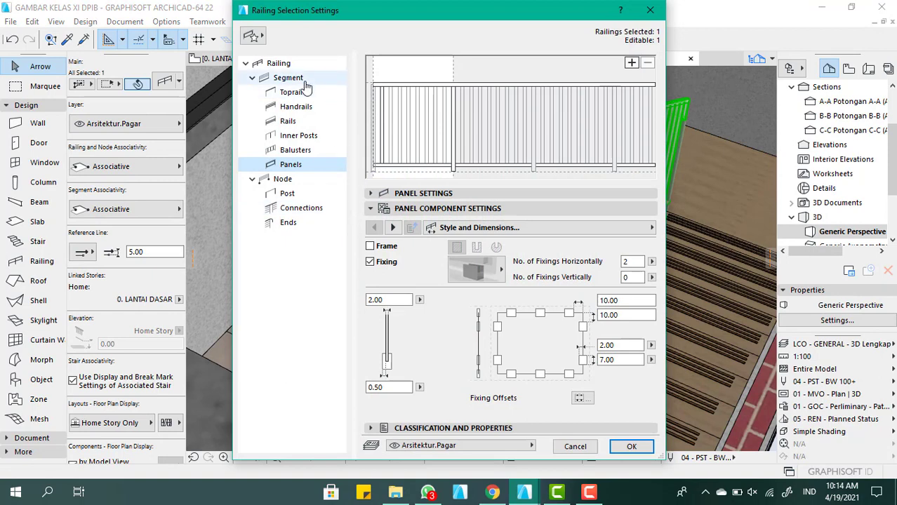
pyautogui.click(300, 93)
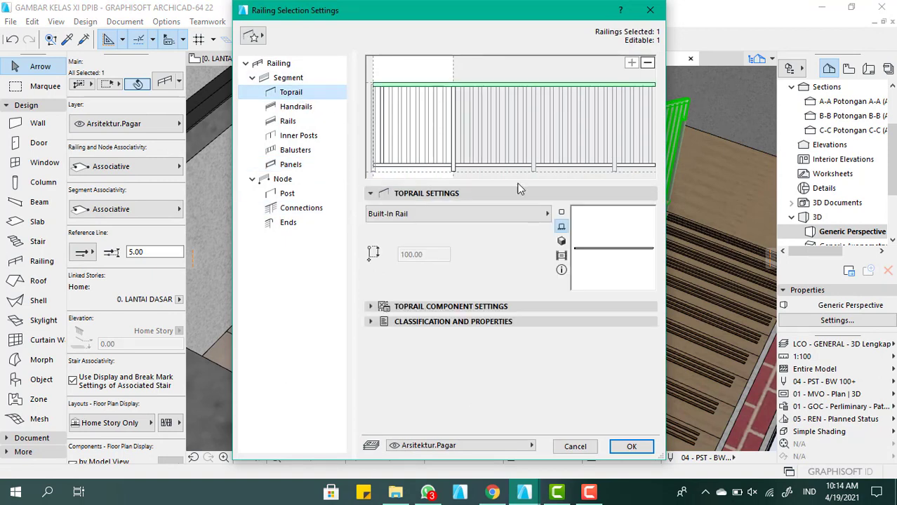
pyautogui.click(452, 307)
pyautogui.click(496, 302)
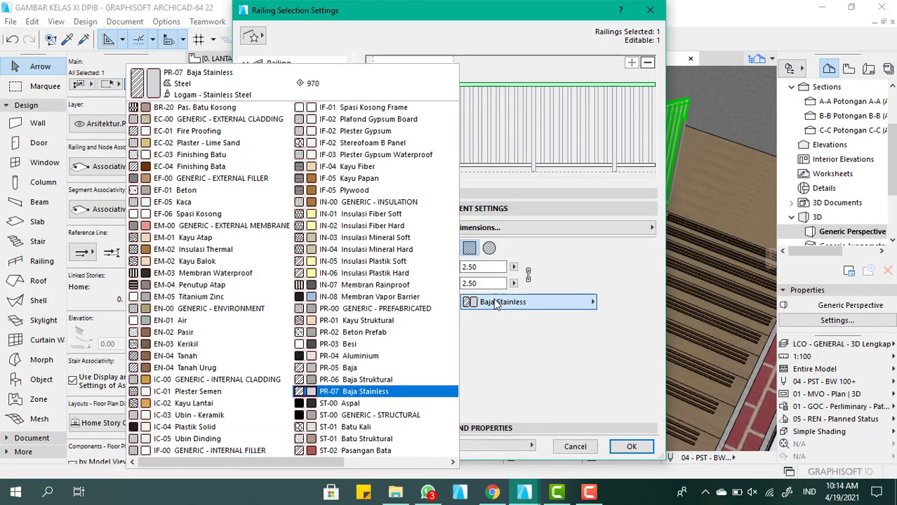
pyautogui.write('kayu')
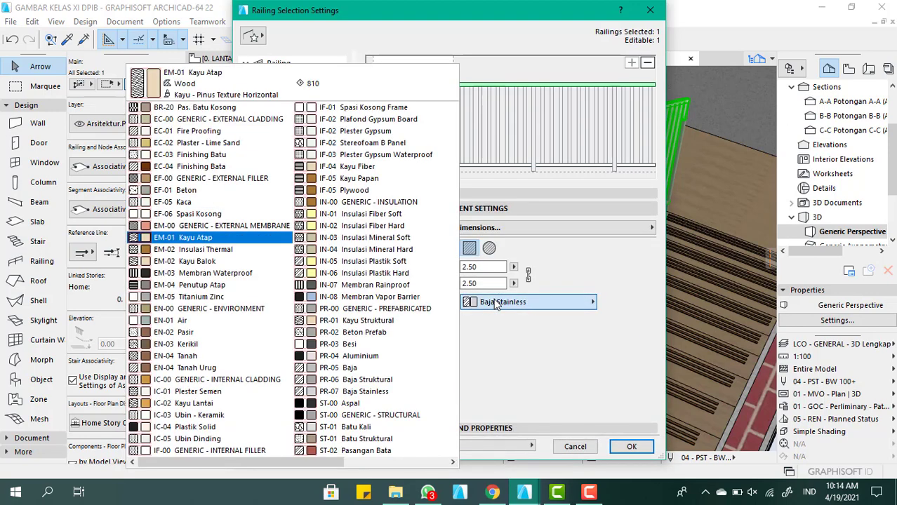
pyautogui.click(380, 172)
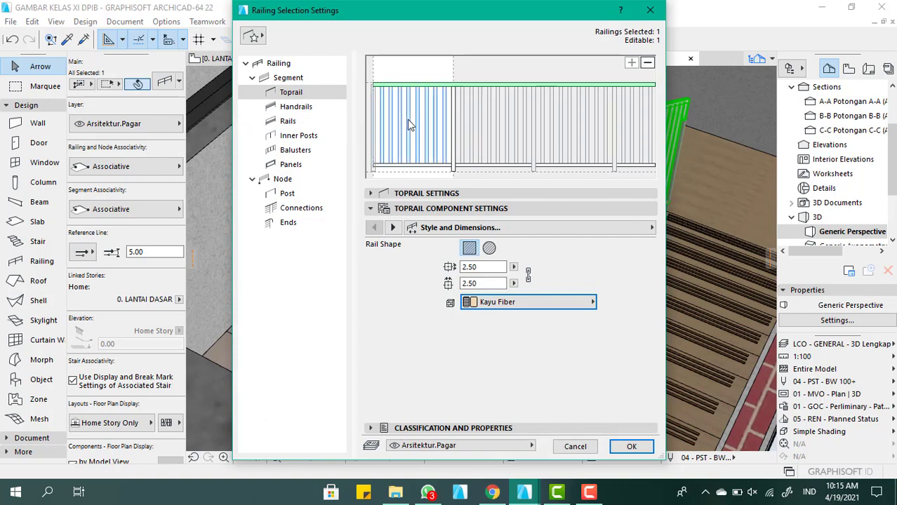
# Set the building material of the railing's balusters to Kayu Fiber and apply the changes to the model
pyautogui.click(408, 123)
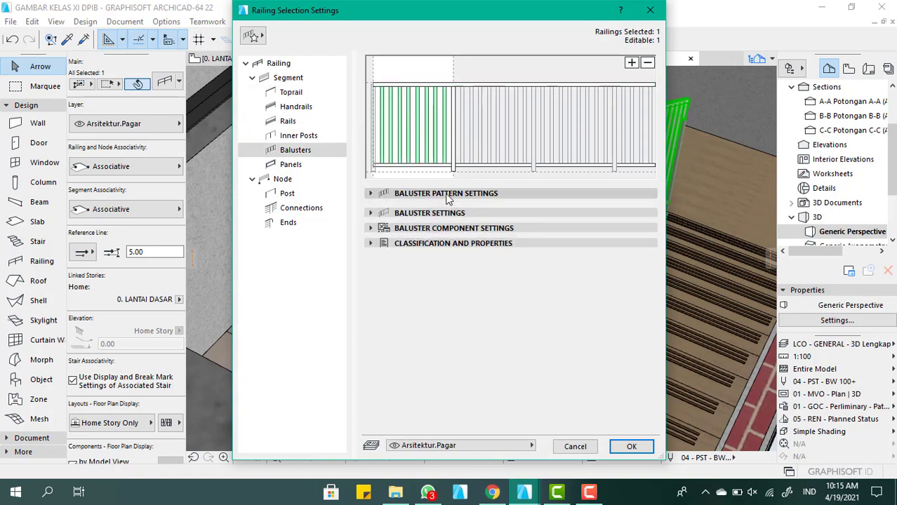
pyautogui.click(441, 193)
pyautogui.click(441, 193)
pyautogui.click(436, 213)
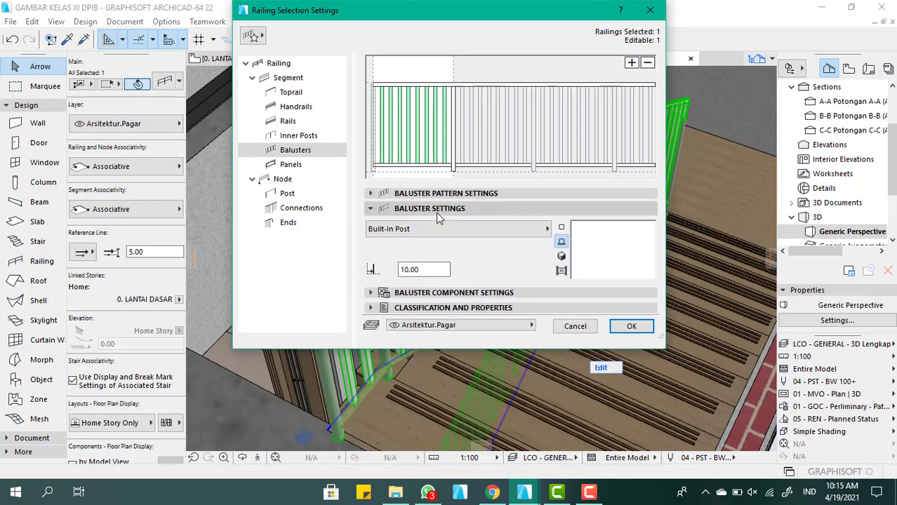
pyautogui.click(437, 211)
pyautogui.click(446, 193)
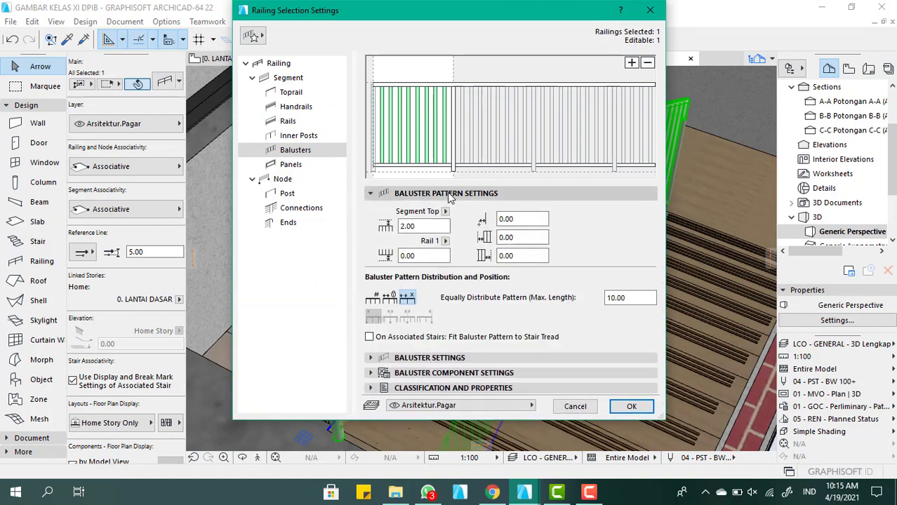
pyautogui.click(447, 194)
pyautogui.click(442, 224)
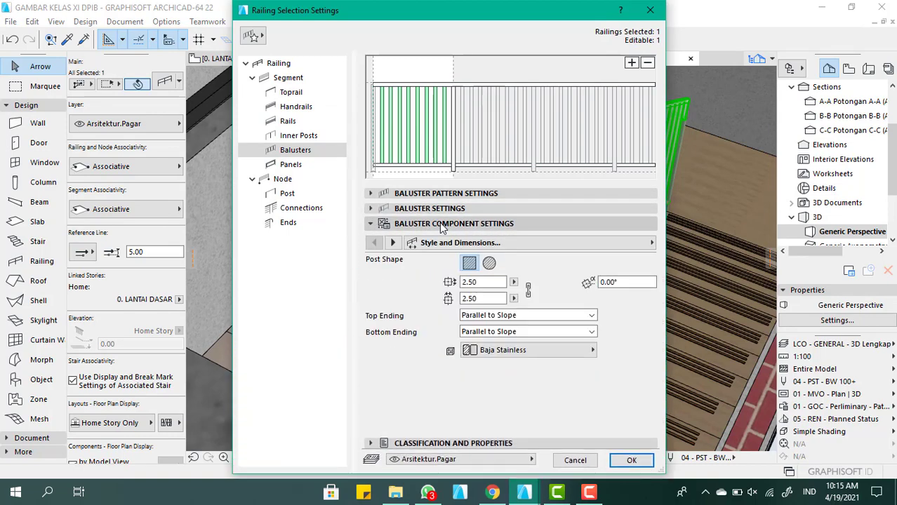
pyautogui.click(510, 350)
pyautogui.write('kay')
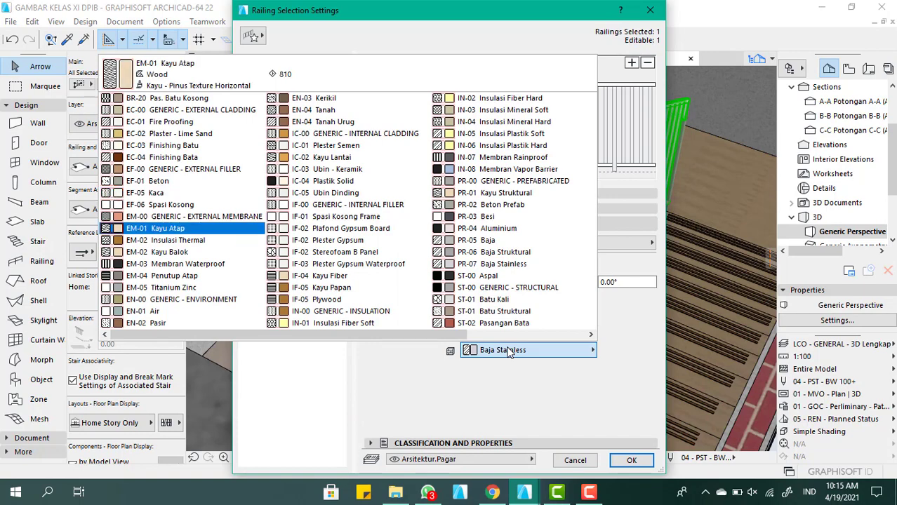
pyautogui.write('u f')
pyautogui.press('Return')
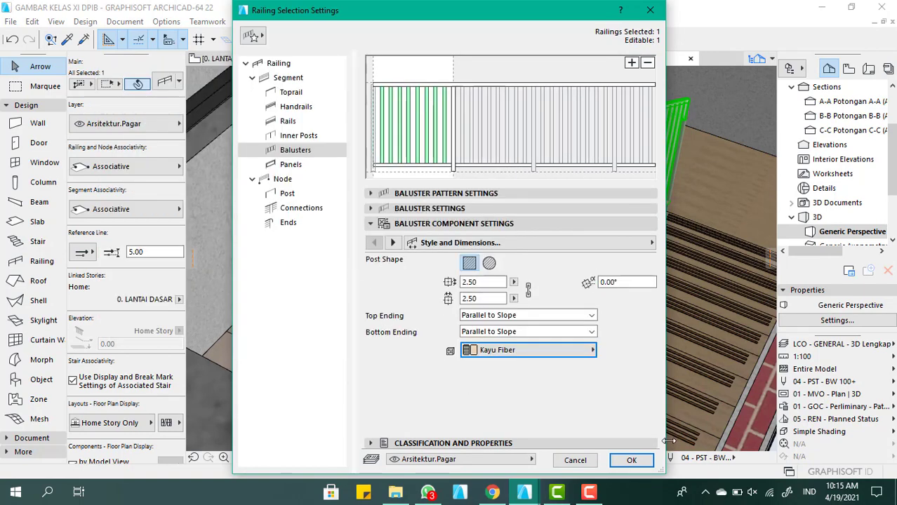
pyautogui.click(635, 462)
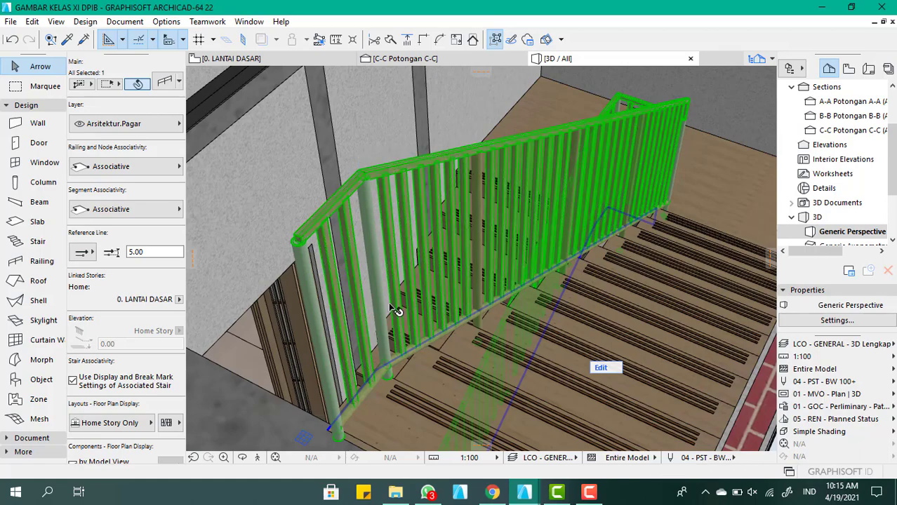
# Examine the railing's end posts in the model and review its inner post and component settings
pyautogui.scroll(-5, 430, 303)
pyautogui.keyDown('shift'); pyautogui.moveTo(431, 304); pyautogui.dragTo(424, 302, button='middle'); pyautogui.keyUp('shift')
pyautogui.moveTo(323, 304)
pyautogui.keyDown('shift'); pyautogui.mouseDown(button='middle')
pyautogui.moveTo(467, 301)
pyautogui.moveTo(330, 307)
pyautogui.mouseUp(button='middle'); pyautogui.keyUp('shift')
pyautogui.scroll(3, 330, 306)
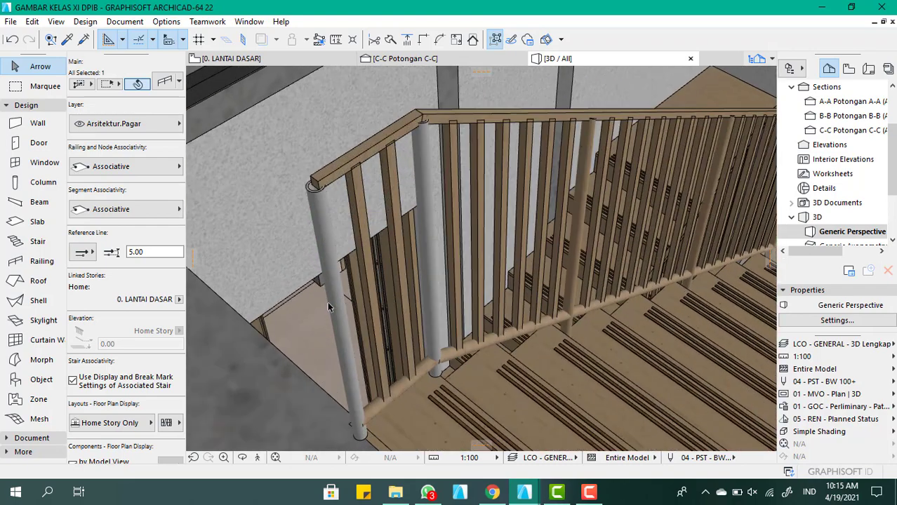
pyautogui.click(339, 306)
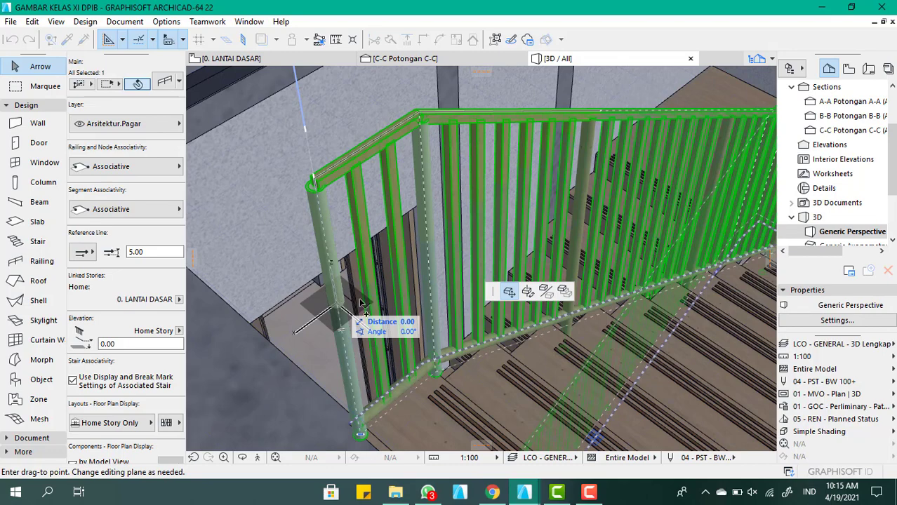
pyautogui.press('Escape')
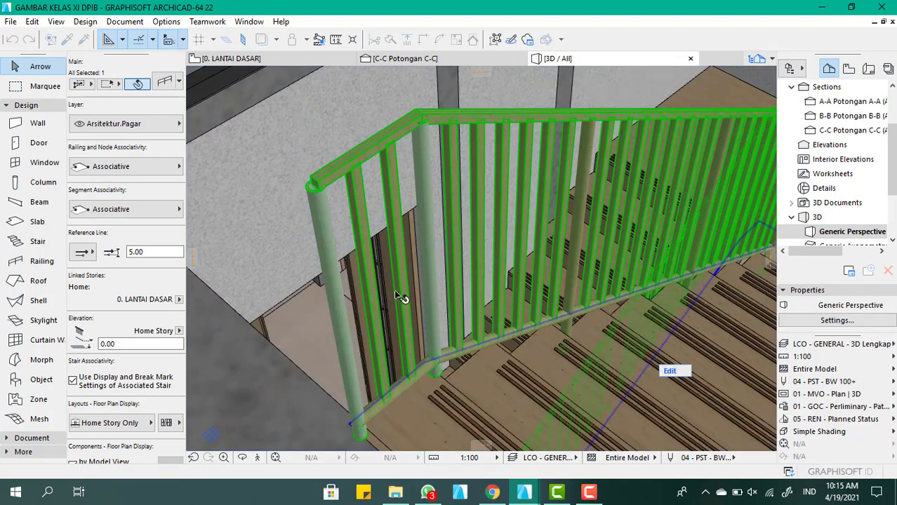
pyautogui.doubleClick(396, 294)
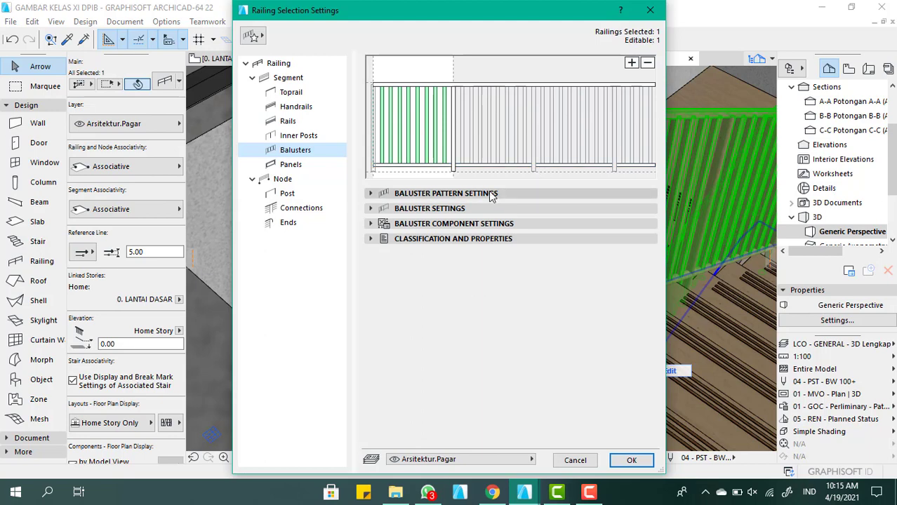
pyautogui.click(453, 165)
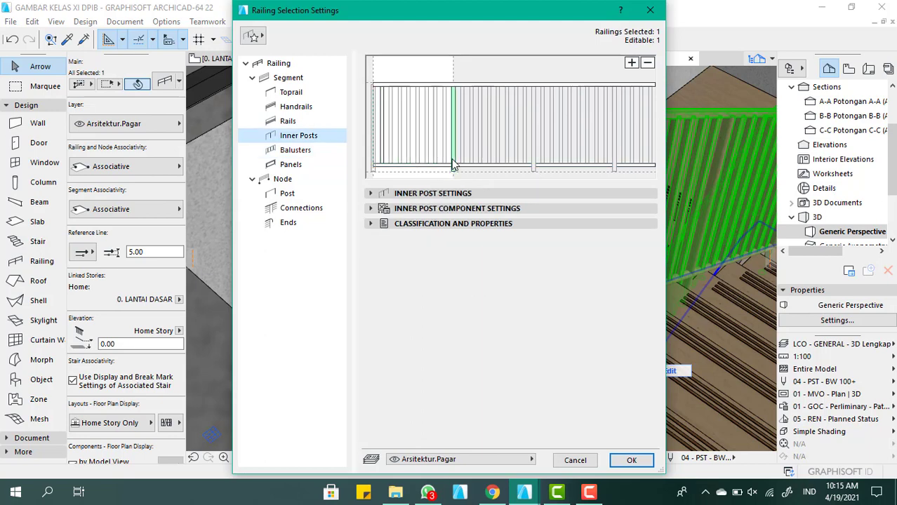
pyautogui.click(443, 197)
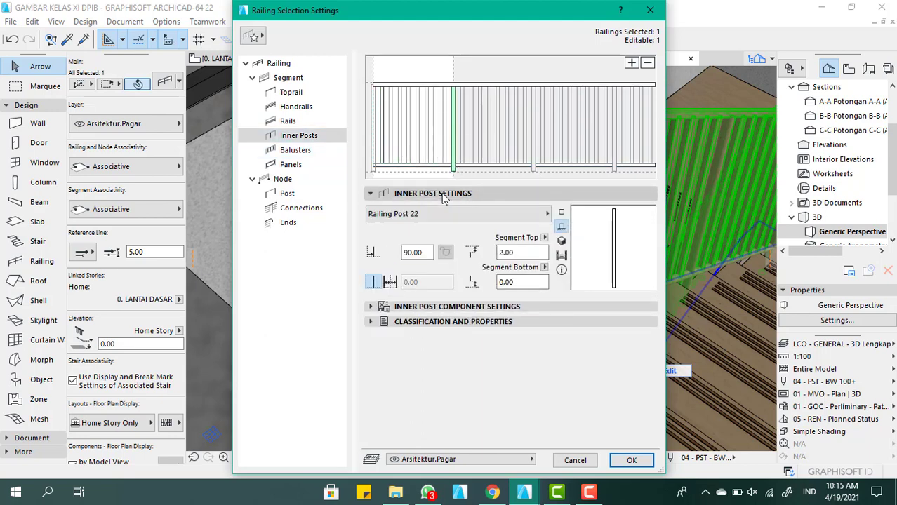
pyautogui.click(443, 195)
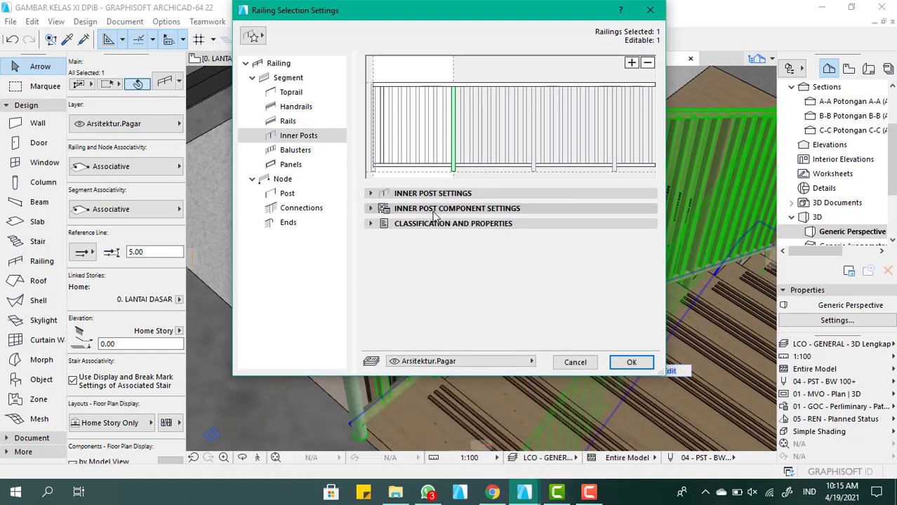
pyautogui.click(439, 209)
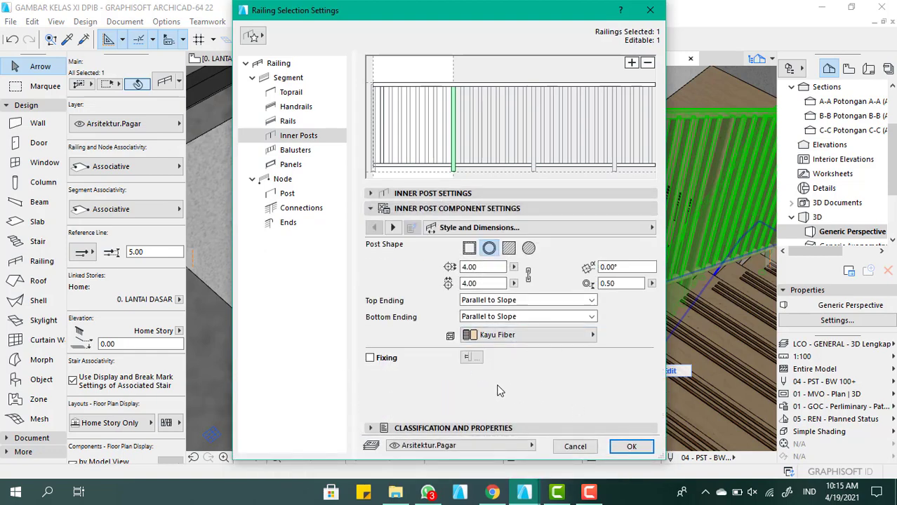
pyautogui.click(633, 450)
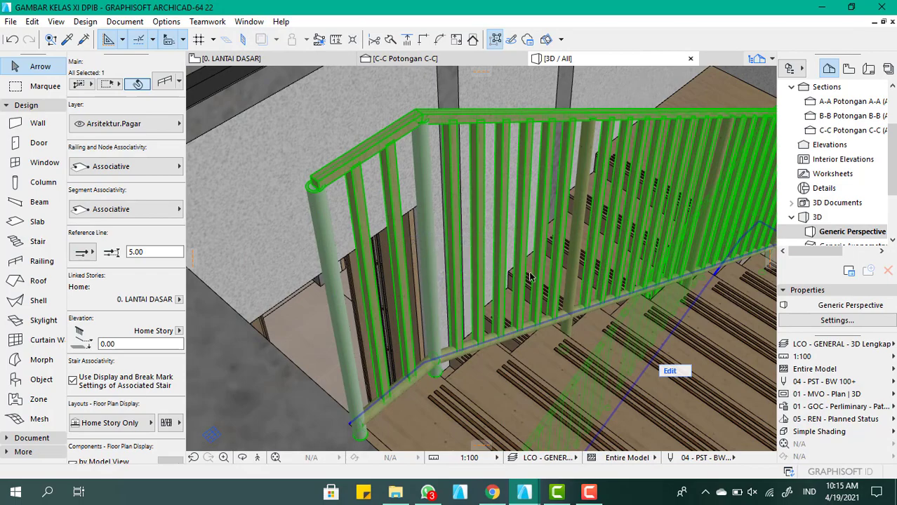
# Inspect the stair opening and railing from outside the house in 3D, and deselect the railing
pyautogui.scroll(-6, 391, 240)
pyautogui.keyDown('shift'); pyautogui.moveTo(497, 260); pyautogui.dragTo(464, 235, button='middle'); pyautogui.keyUp('shift')
pyautogui.scroll(-3, 551, 225)
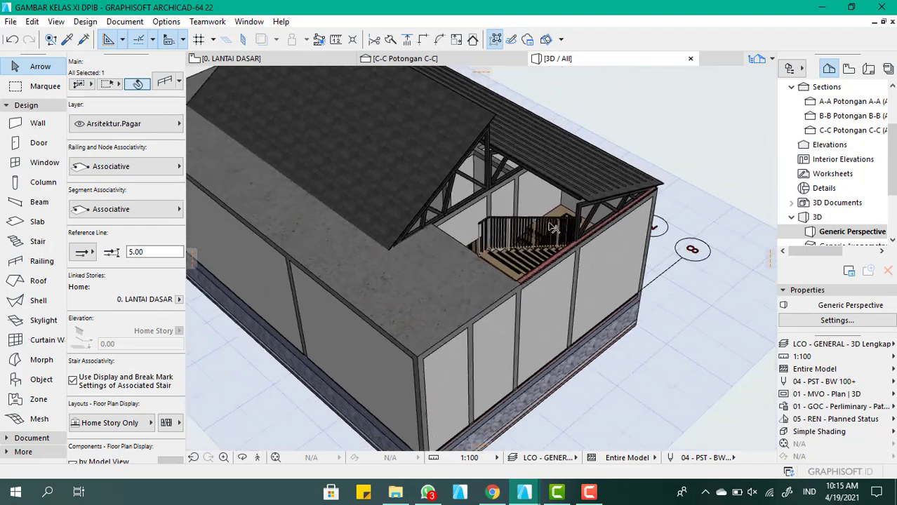
pyautogui.scroll(3, 355, 257)
pyautogui.keyDown('shift'); pyautogui.moveTo(363, 249); pyautogui.dragTo(450, 238, button='middle'); pyautogui.keyUp('shift')
pyautogui.click(729, 324)
pyautogui.scroll(-2, 467, 235)
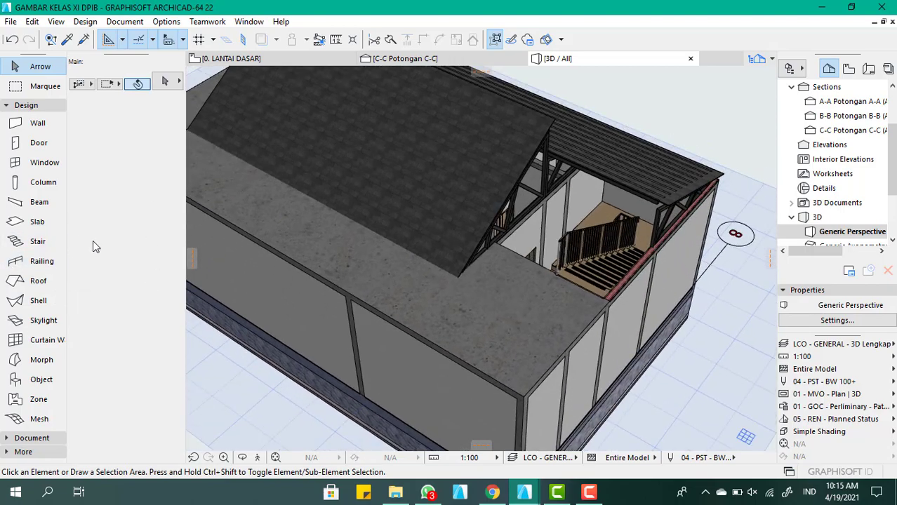
# Open the 1. LANTAI ATAP floor plan at the area around the stair opening
pyautogui.click(235, 59)
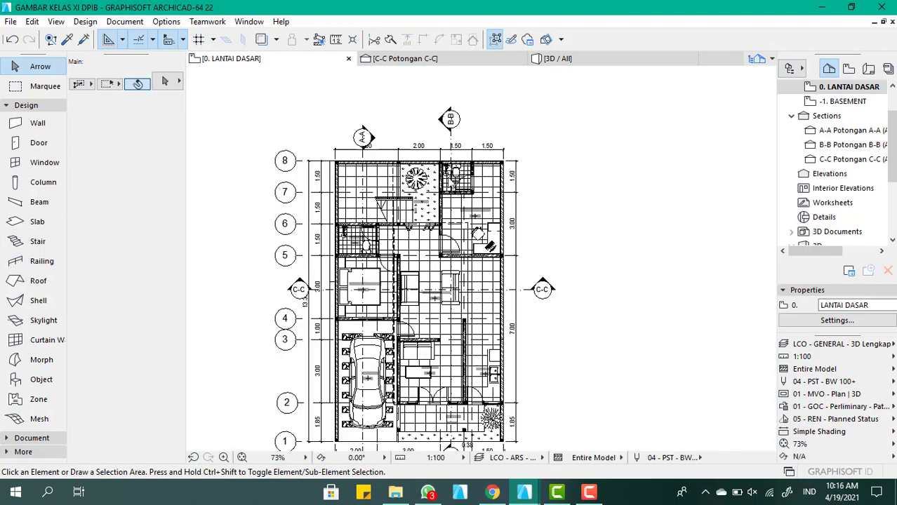
pyautogui.scroll(5, 444, 145)
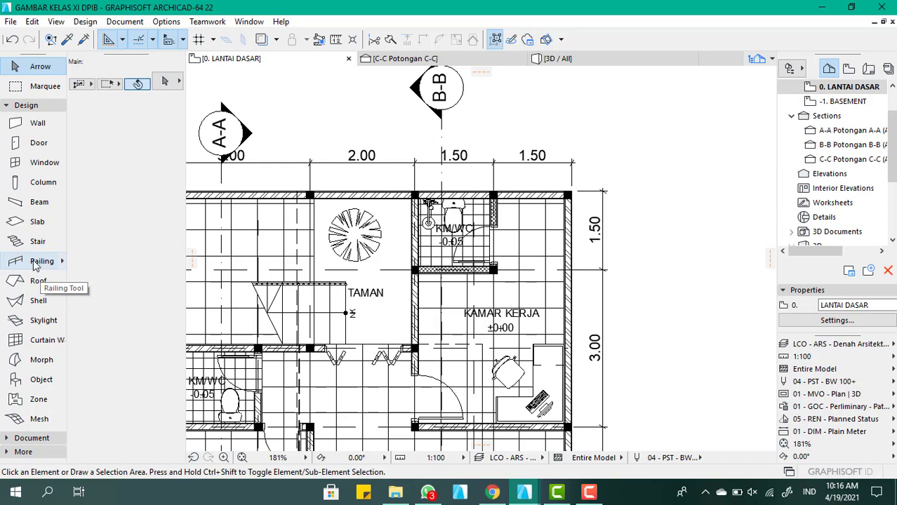
pyautogui.scroll(1, 848, 119)
pyautogui.click(858, 117)
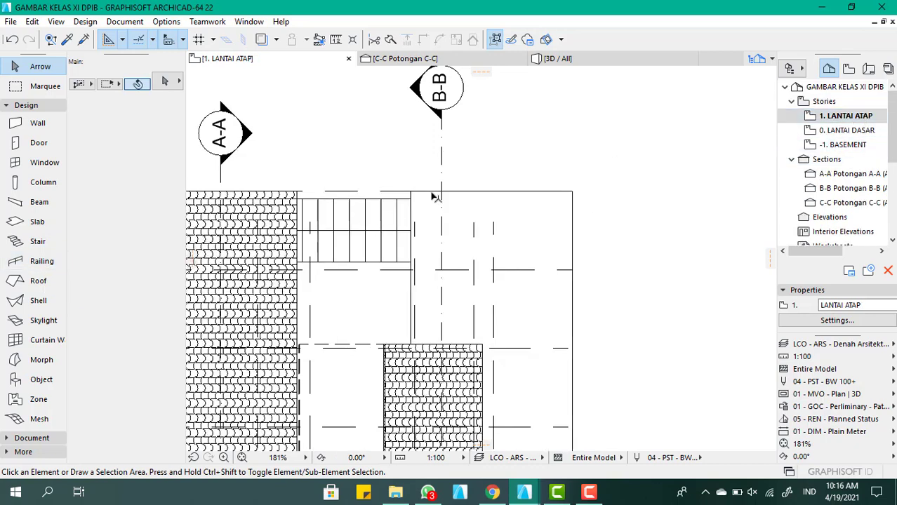
pyautogui.scroll(3, 434, 195)
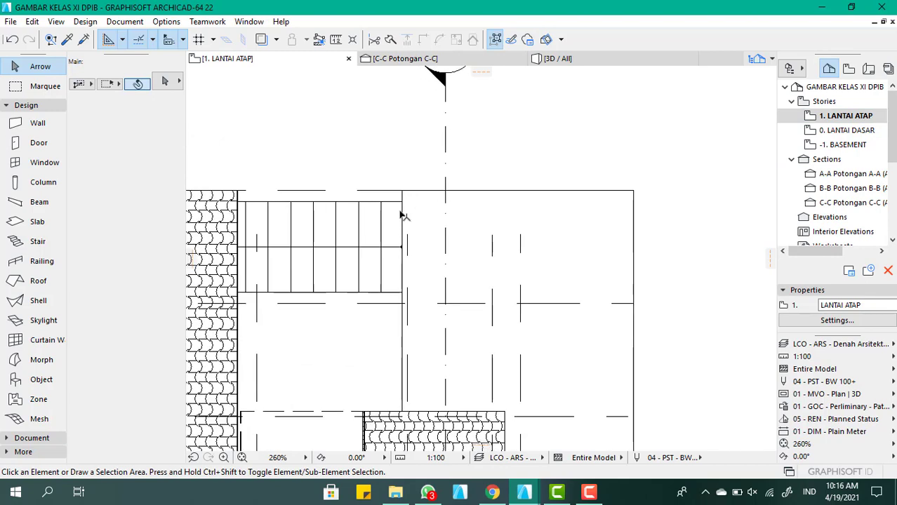
# Activate the Railing tool with railing and node associativity kept Associative, at the roof floor's corner beside the stair opening
pyautogui.click(41, 263)
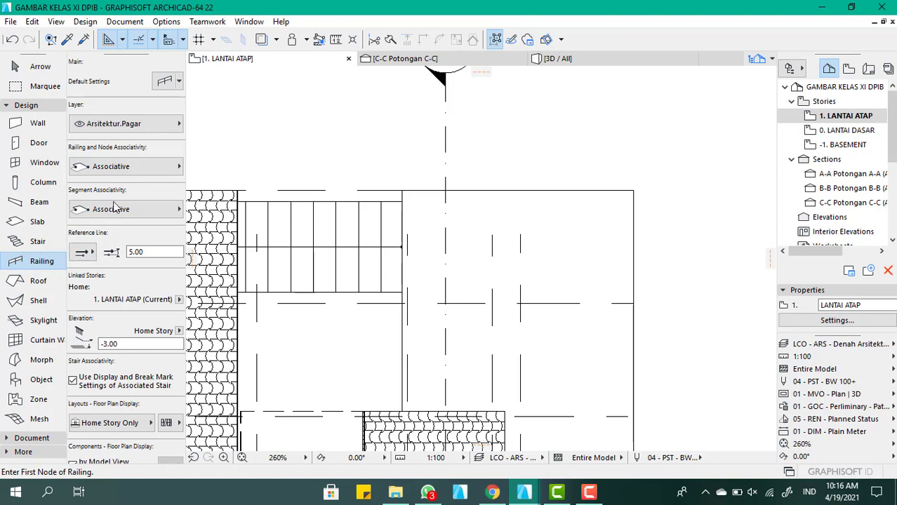
pyautogui.click(120, 170)
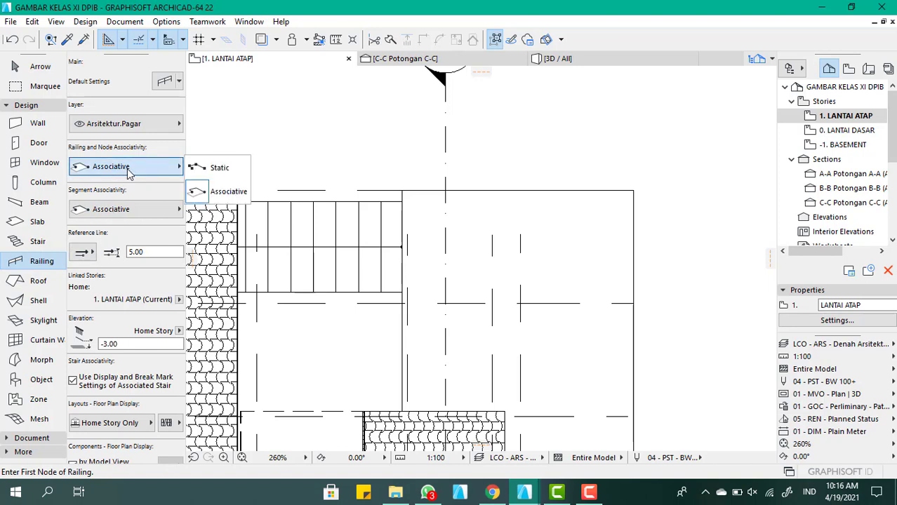
pyautogui.click(127, 173)
pyautogui.scroll(-3, 485, 283)
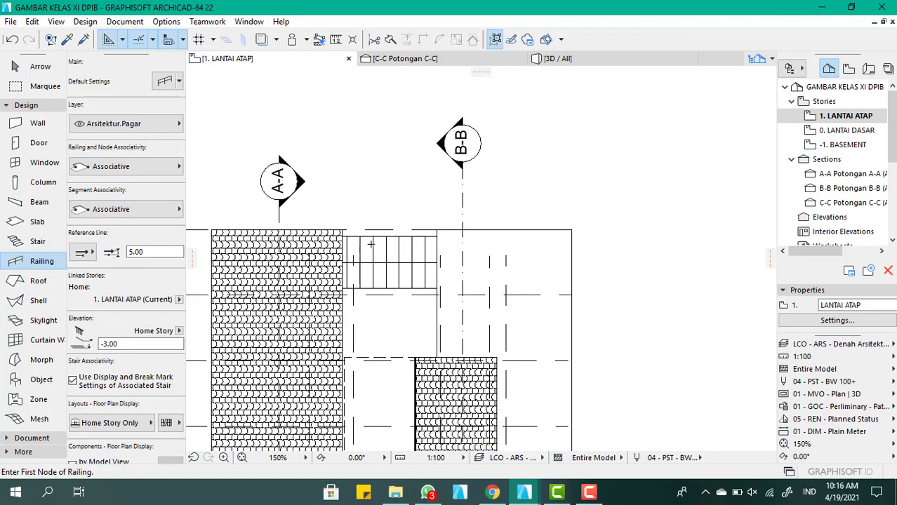
pyautogui.scroll(7, 358, 242)
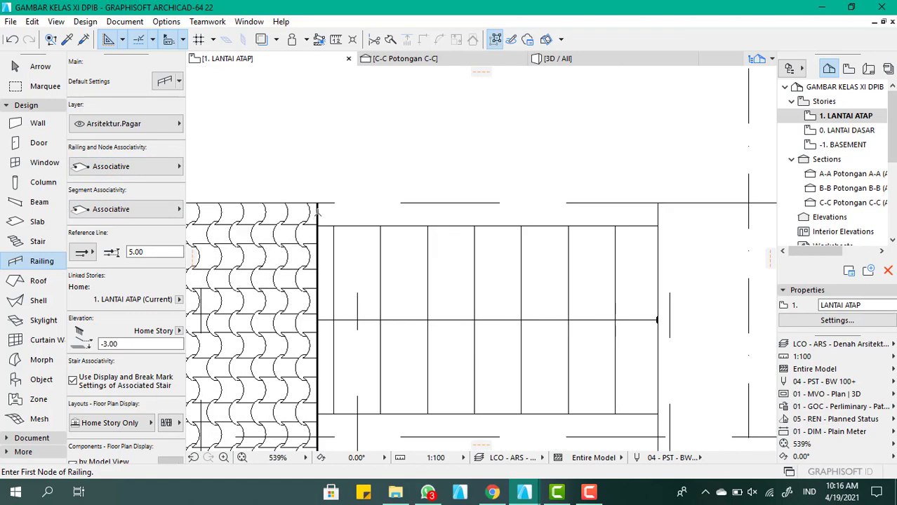
pyautogui.click(318, 210)
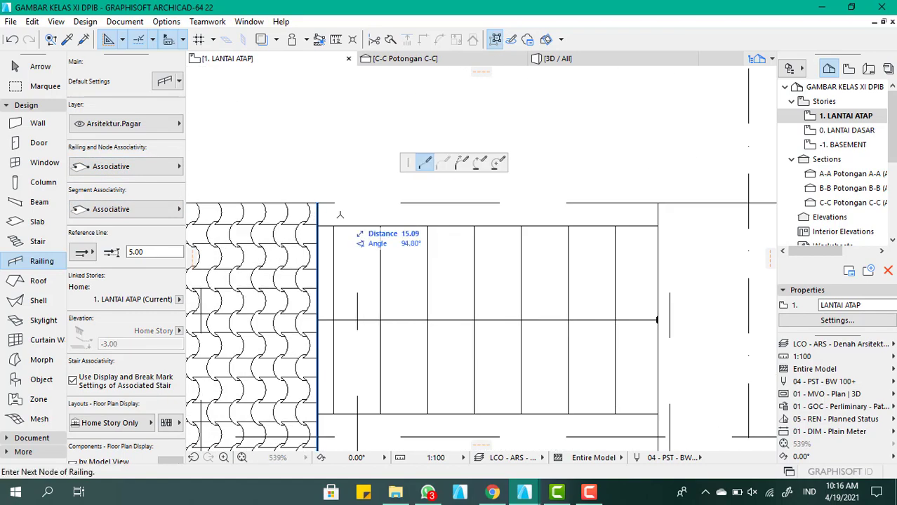
pyautogui.scroll(-3, 319, 200)
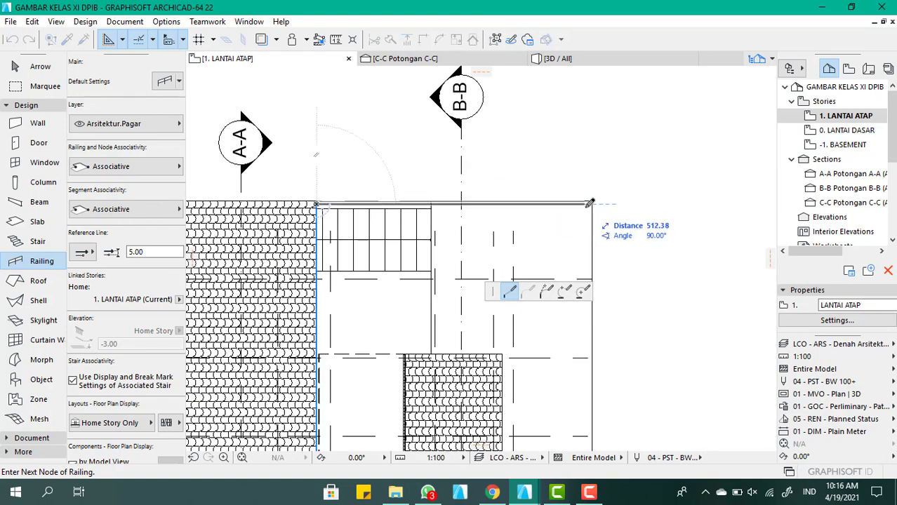
pyautogui.scroll(4, 588, 200)
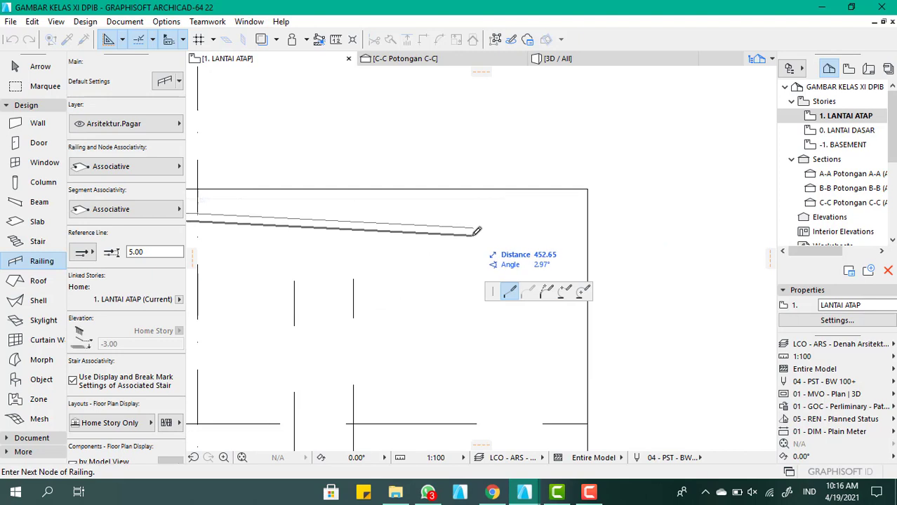
pyautogui.press('Escape')
pyautogui.scroll(-1, 514, 237)
# Set the new railing's reference line to the centered position
pyautogui.click(82, 253)
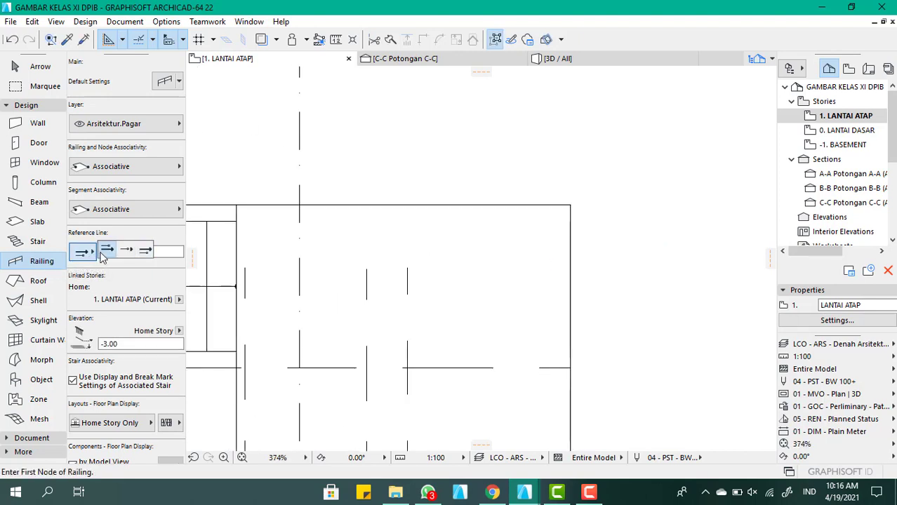
pyautogui.click(133, 254)
pyautogui.scroll(-4, 366, 234)
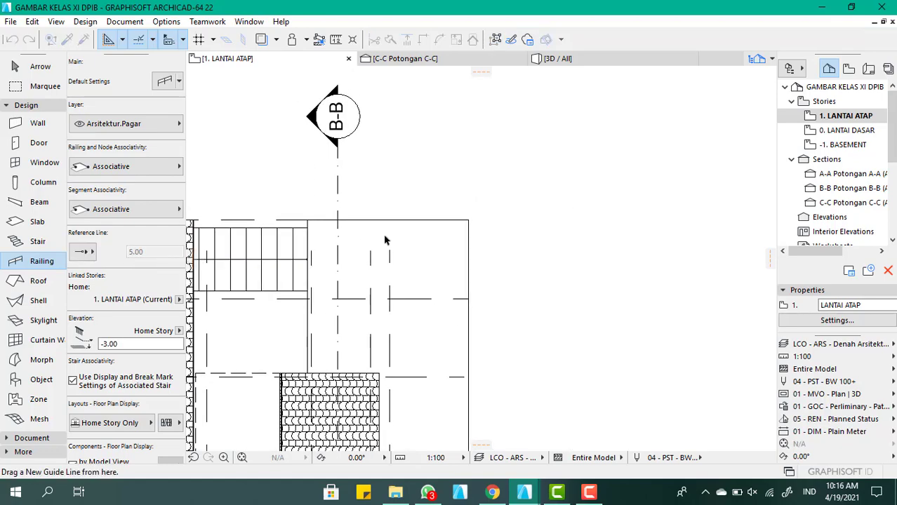
# Draw the railing's first segment from the tiled roof's edge beside the stair, along the floor's rear edge to its outer corner
pyautogui.scroll(4, 274, 211)
pyautogui.moveTo(277, 209); pyautogui.dragTo(410, 210, button='middle')
pyautogui.scroll(-3, 411, 210)
pyautogui.scroll(6, 337, 220)
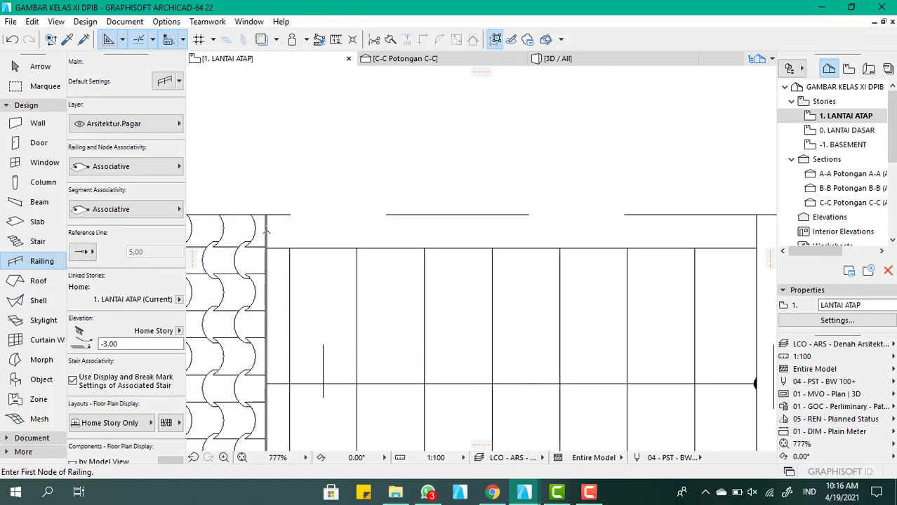
pyautogui.click(265, 223)
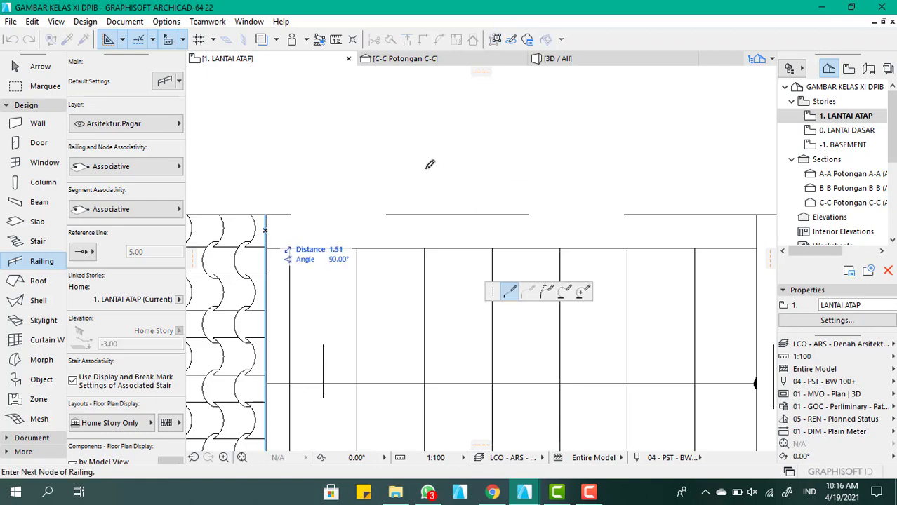
pyautogui.scroll(-5, 312, 184)
pyautogui.scroll(5, 571, 225)
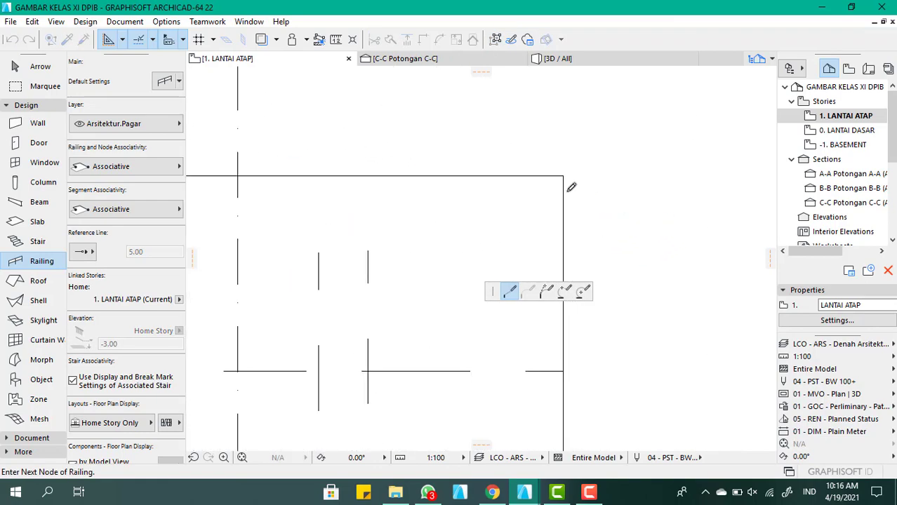
pyautogui.click(558, 184)
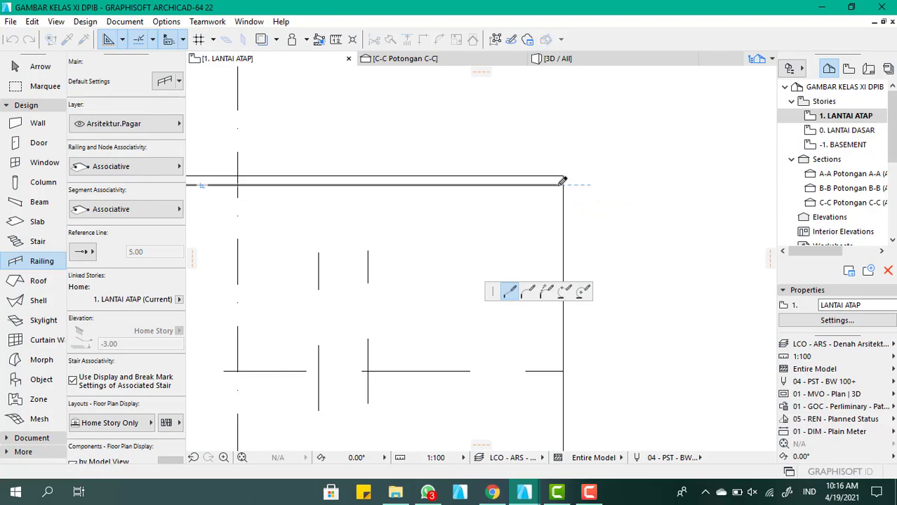
# Continue the railing about 281 along the floor's outer edge, ending level with the upper end of the smaller tiled roof
pyautogui.scroll(-5, 526, 118)
pyautogui.scroll(-3, 536, 114)
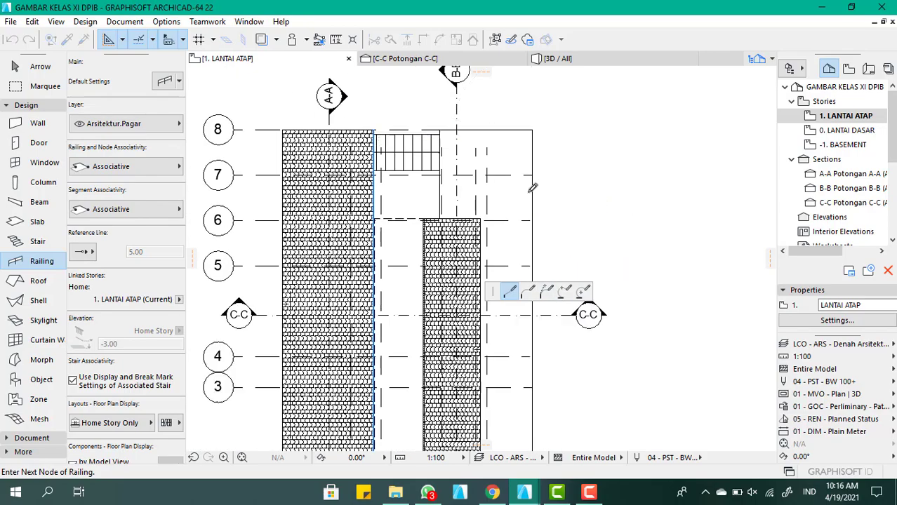
pyautogui.scroll(6, 532, 191)
pyautogui.scroll(-3, 533, 216)
pyautogui.scroll(3, 528, 256)
pyautogui.scroll(2, 529, 254)
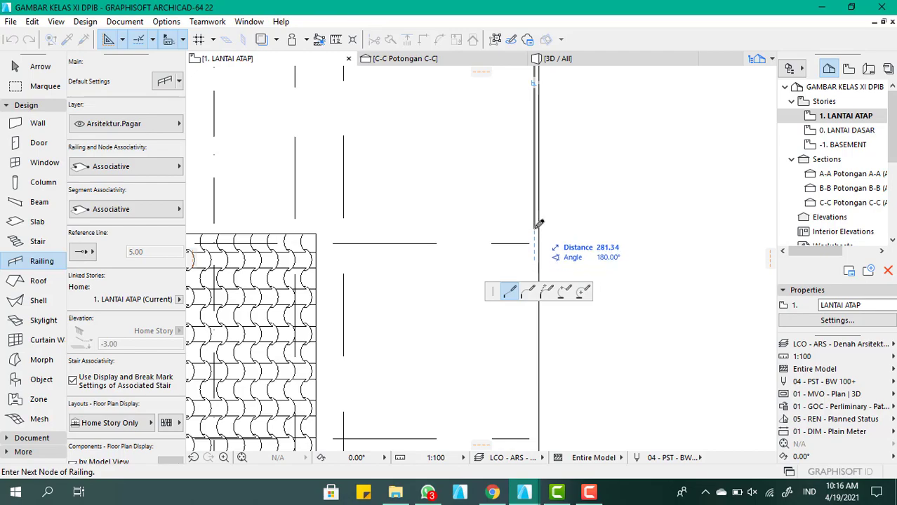
# Continue the railing about 300 along the upper end of the smaller tiled roof, to the edge of the floor opening
pyautogui.scroll(-1, 656, 195)
pyautogui.scroll(-3, 656, 194)
pyautogui.scroll(4, 502, 202)
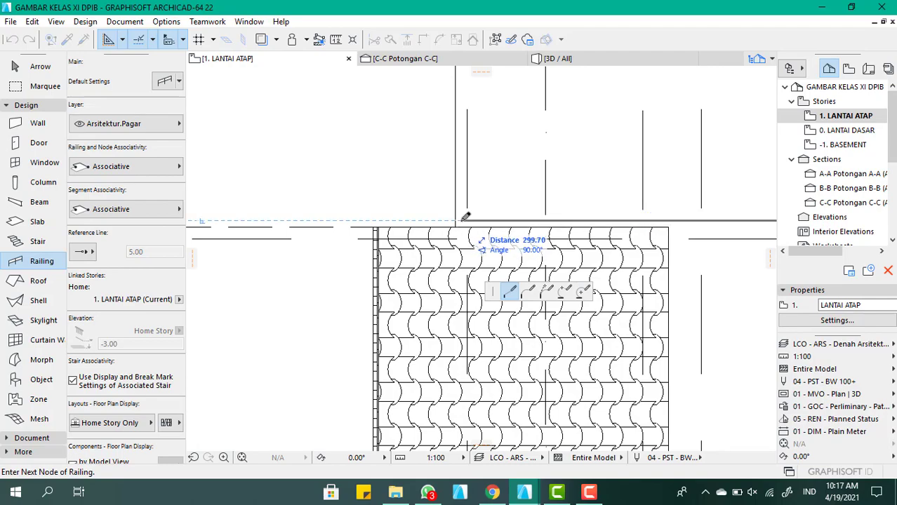
# Run the railing's last segment about 154 along the floor opening to the stair's near corner, and finish the railing there
pyautogui.scroll(-1, 470, 237)
pyautogui.scroll(-3, 475, 250)
pyautogui.scroll(4, 469, 140)
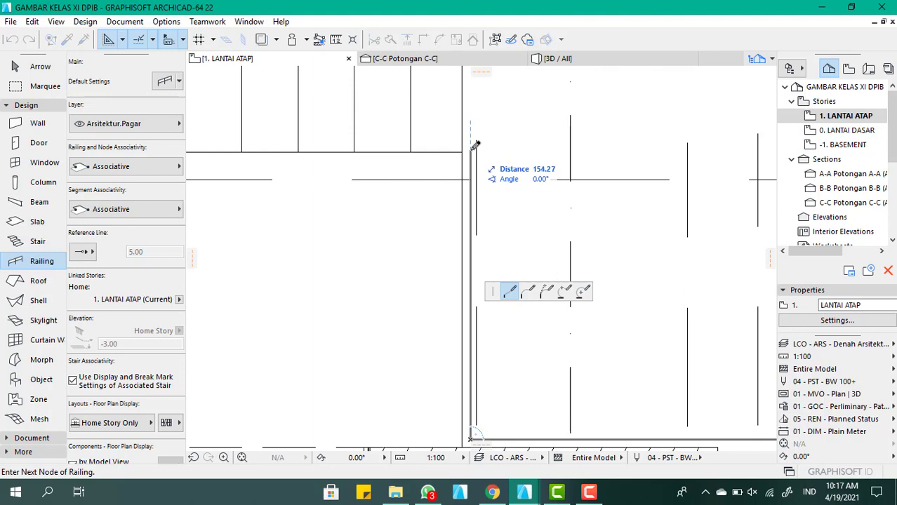
pyautogui.click(470, 149)
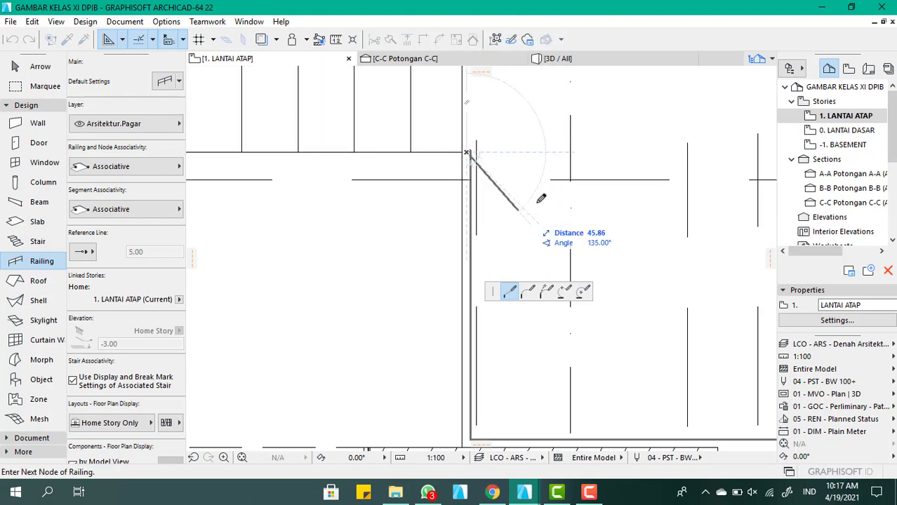
pyautogui.scroll(3, 489, 137)
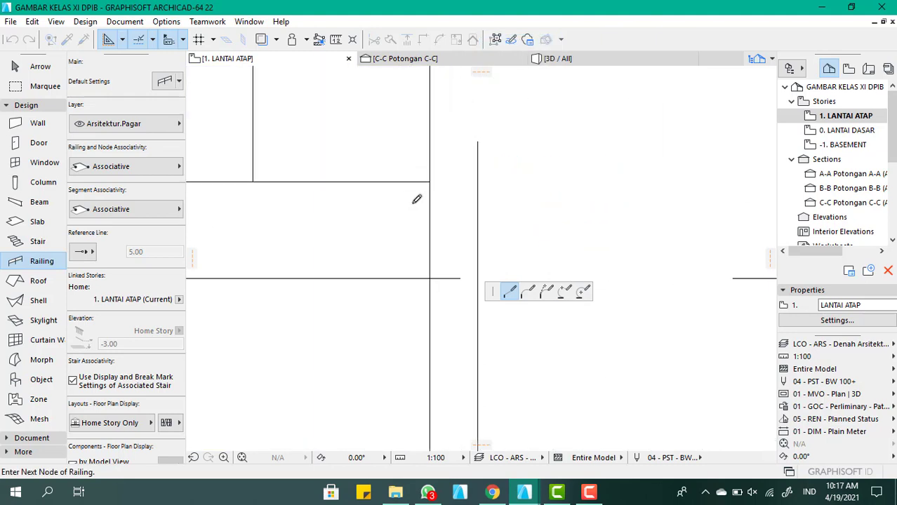
pyautogui.doubleClick(456, 182)
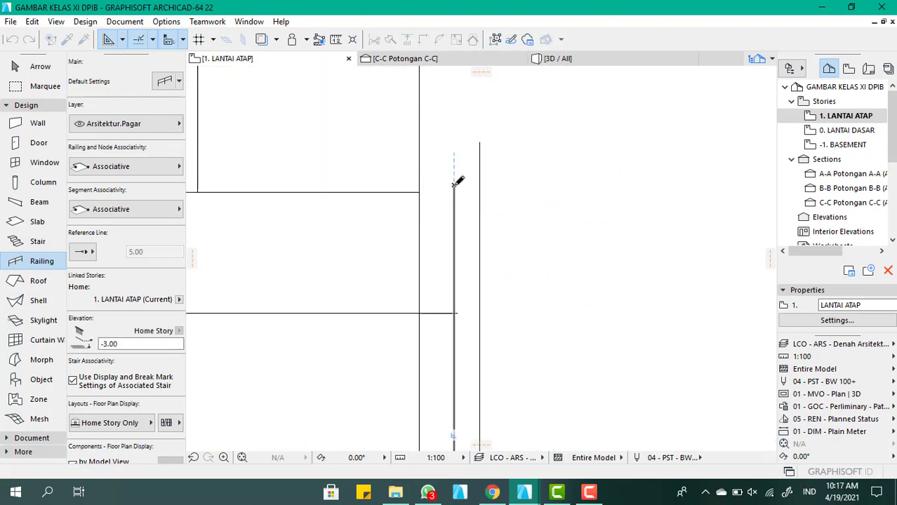
pyautogui.scroll(-4, 459, 181)
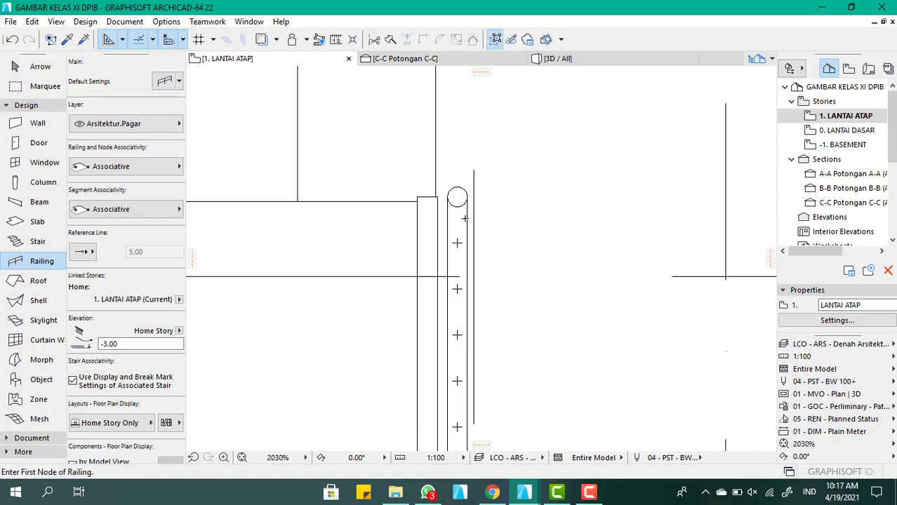
# Examine the new roof floor railing and the stair opening from several angles in the 3D view
pyautogui.click(585, 60)
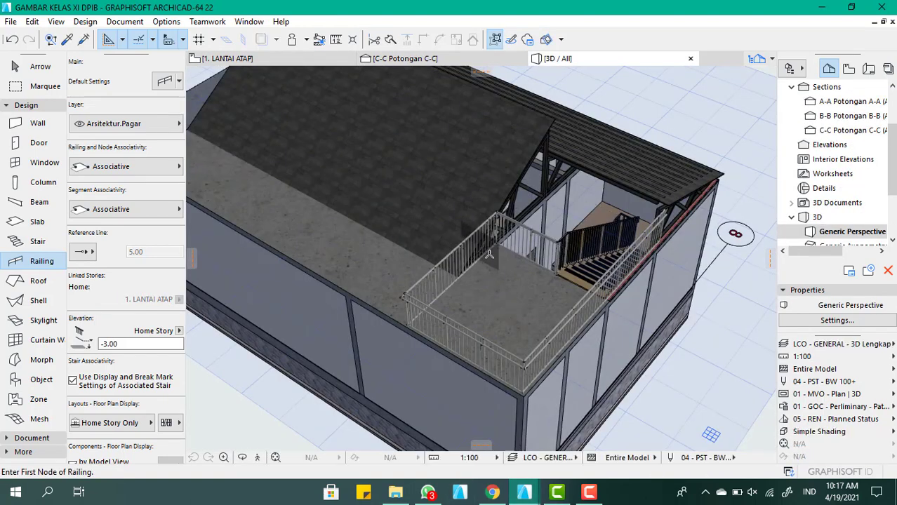
pyautogui.scroll(-2, 489, 253)
pyautogui.keyDown('shift'); pyautogui.moveTo(609, 230); pyautogui.dragTo(471, 212, button='middle'); pyautogui.keyUp('shift')
pyautogui.scroll(4, 595, 317)
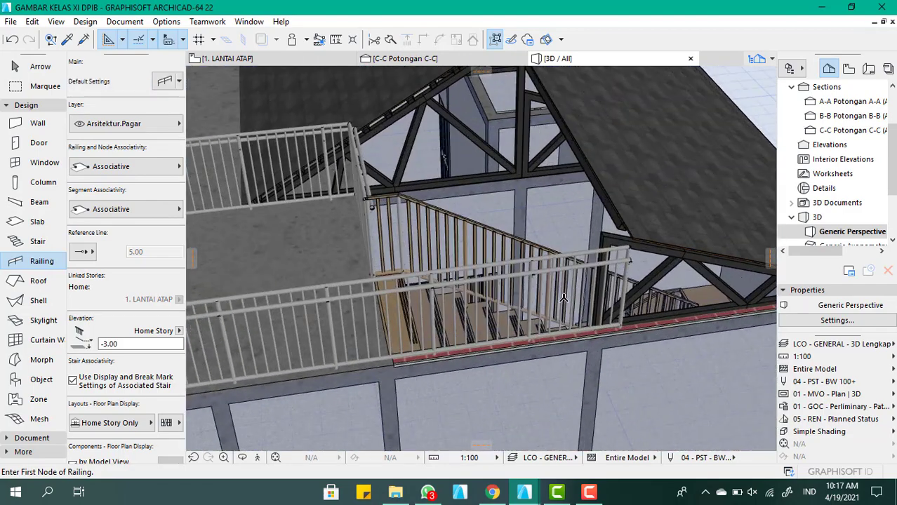
pyautogui.scroll(-2, 561, 293)
pyautogui.scroll(-2, 559, 288)
pyautogui.keyDown('shift'); pyautogui.moveTo(558, 287); pyautogui.dragTo(593, 298, button='middle'); pyautogui.keyUp('shift')
pyautogui.scroll(4, 593, 298)
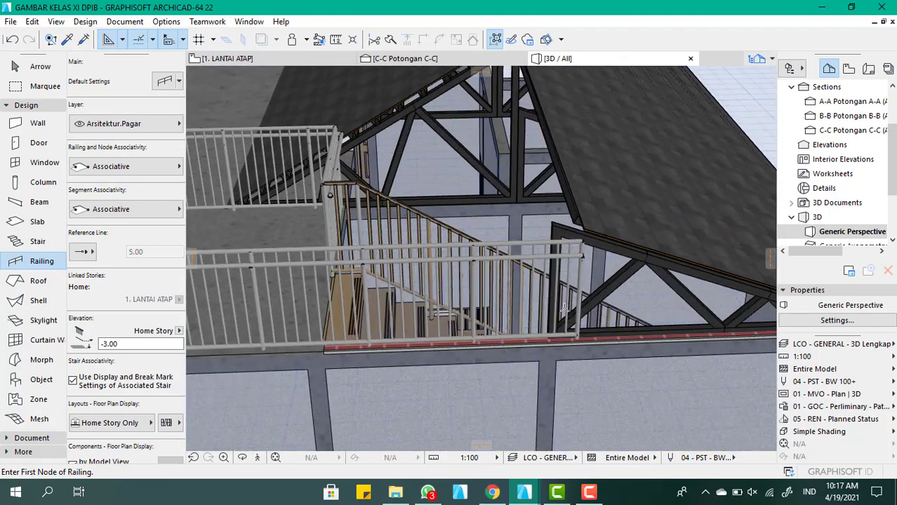
pyautogui.scroll(-2, 512, 279)
pyautogui.keyDown('shift'); pyautogui.moveTo(512, 279); pyautogui.dragTo(449, 307, button='middle'); pyautogui.keyUp('shift')
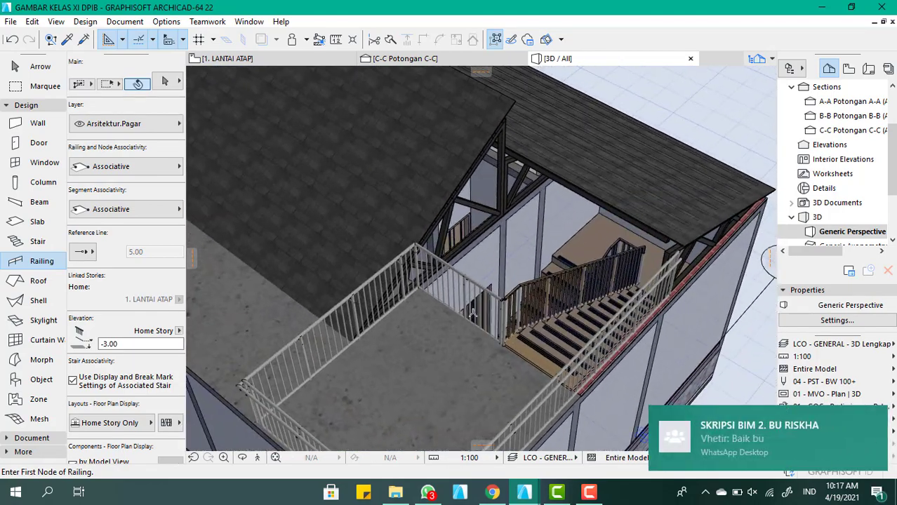
pyautogui.scroll(-3, 446, 306)
pyautogui.scroll(4, 398, 297)
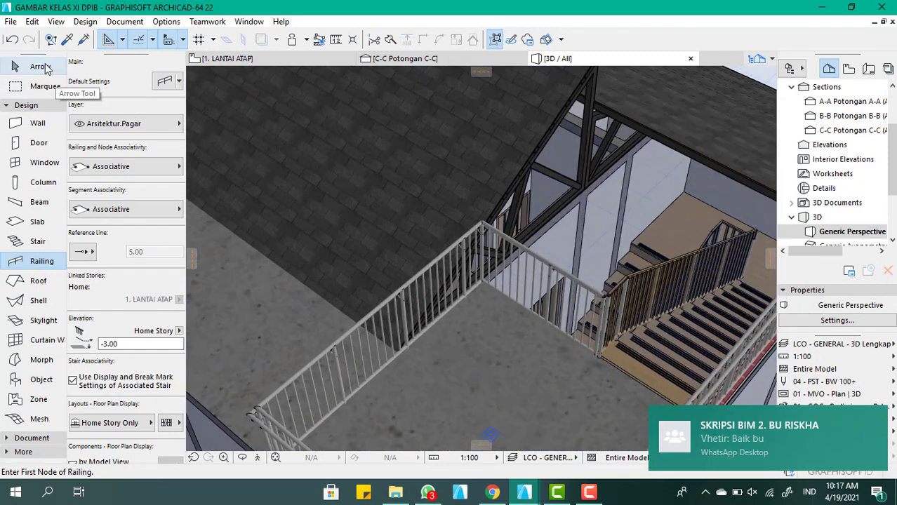
# Select the new roof floor railing in 3D and open the building material choices for its inner posts
pyautogui.click(35, 66)
pyautogui.scroll(-2, 540, 316)
pyautogui.scroll(3, 414, 349)
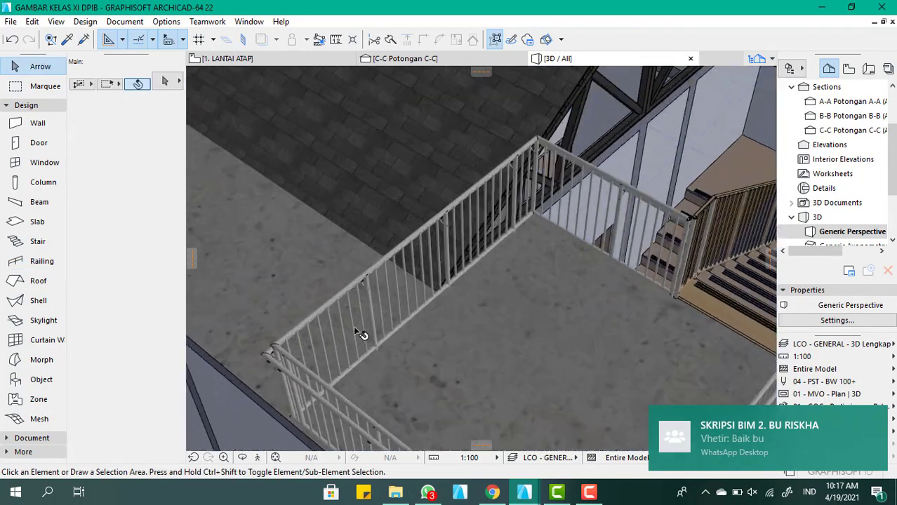
pyautogui.click(365, 285)
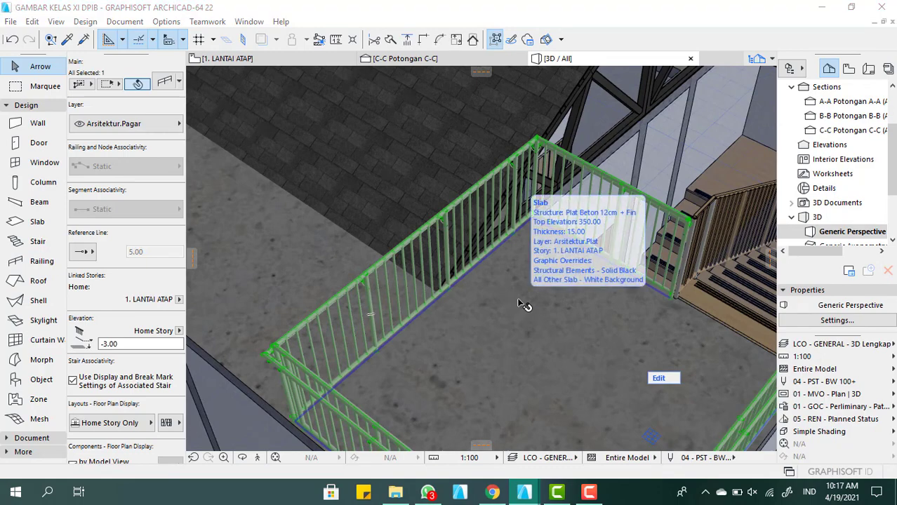
pyautogui.hotkey('ctrl', 't')
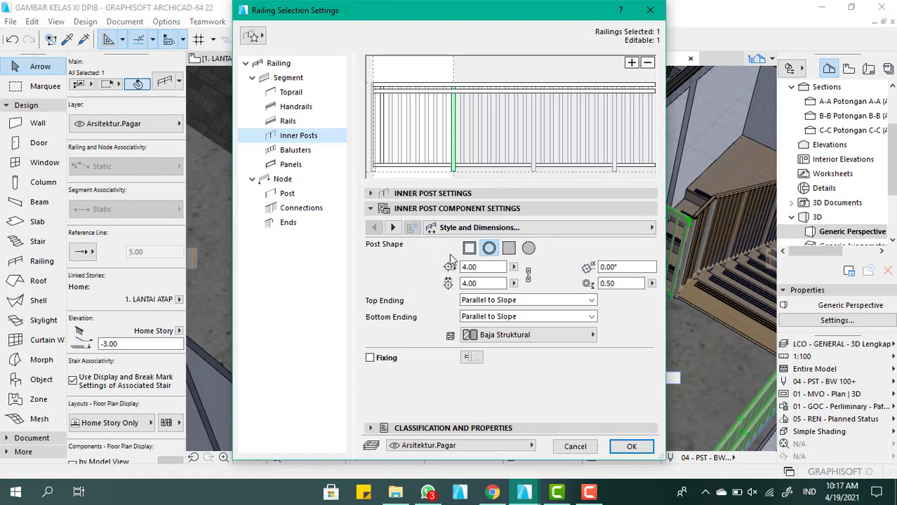
pyautogui.click(503, 339)
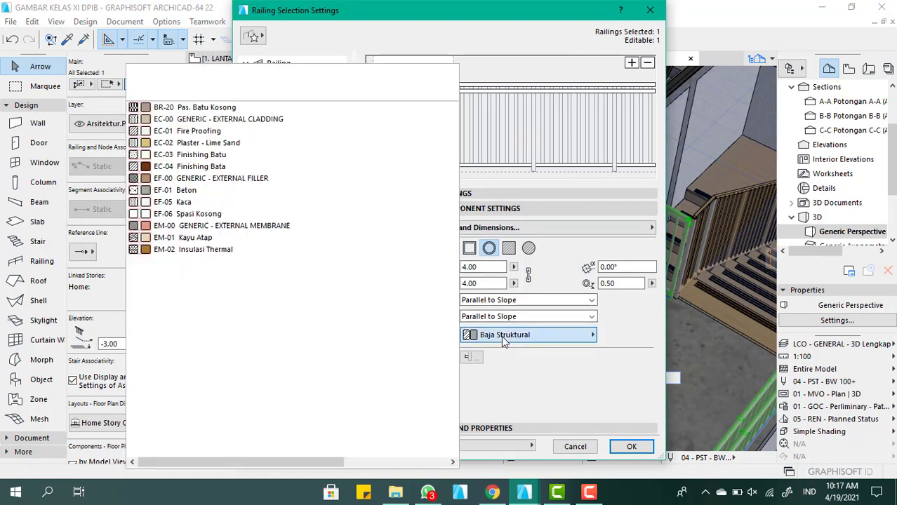
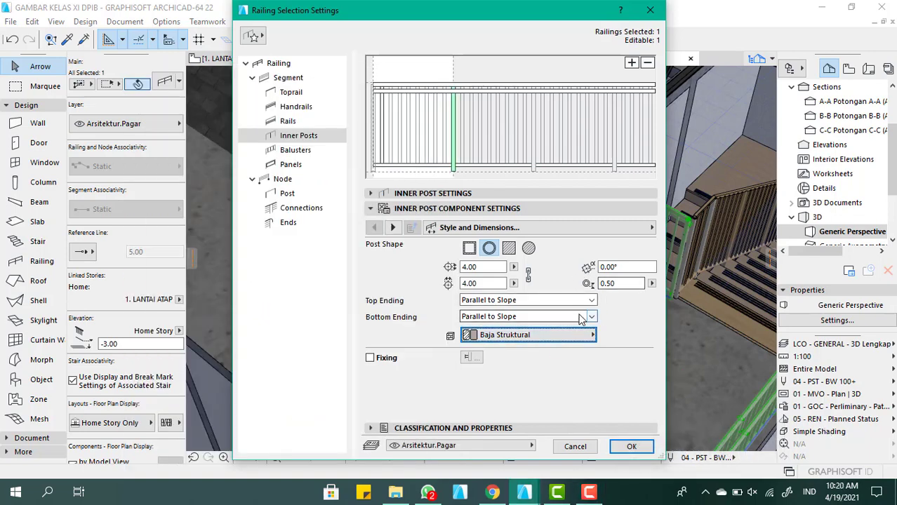
# Set the building material of the roof railing's inner posts to PR-07 Baja Stainless
pyautogui.click(554, 336)
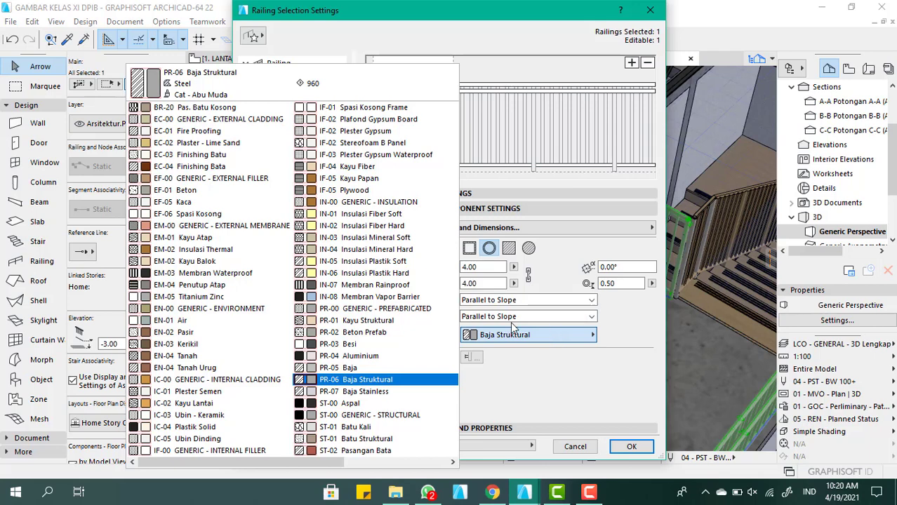
pyautogui.click(372, 392)
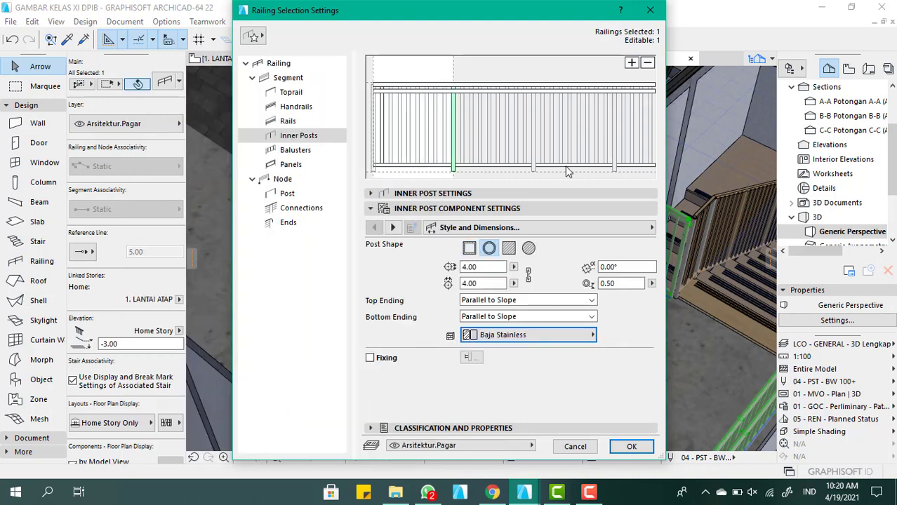
pyautogui.click(317, 93)
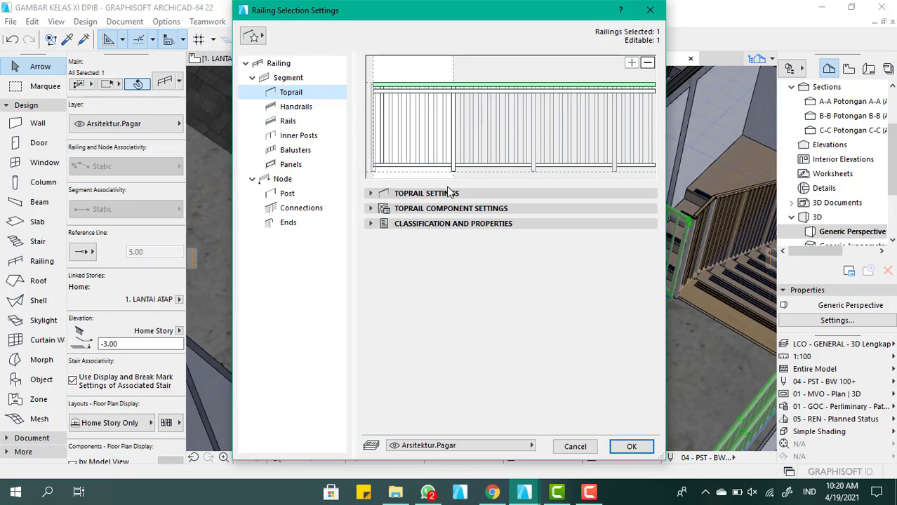
# Give the roof railing's handrail the PR-07 Baja Stainless material and a solid square profile
pyautogui.click(440, 92)
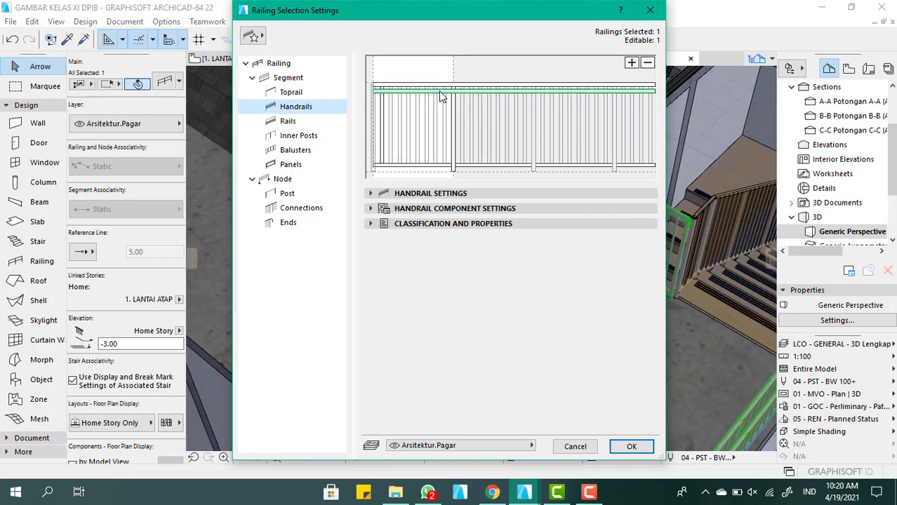
pyautogui.click(433, 195)
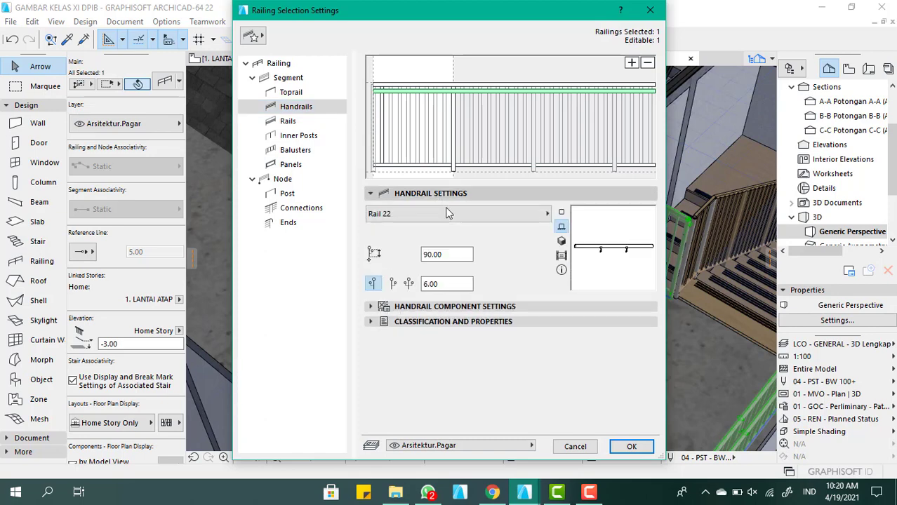
pyautogui.click(447, 210)
pyautogui.click(492, 283)
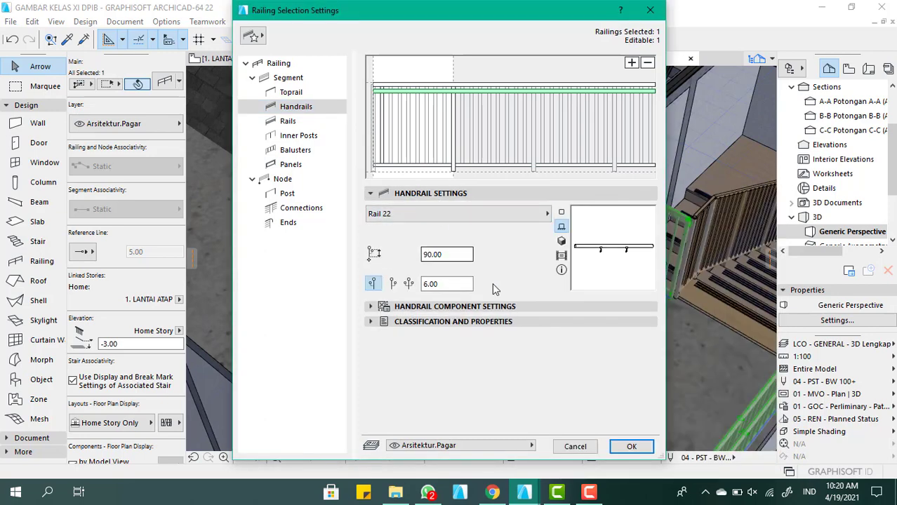
pyautogui.click(437, 307)
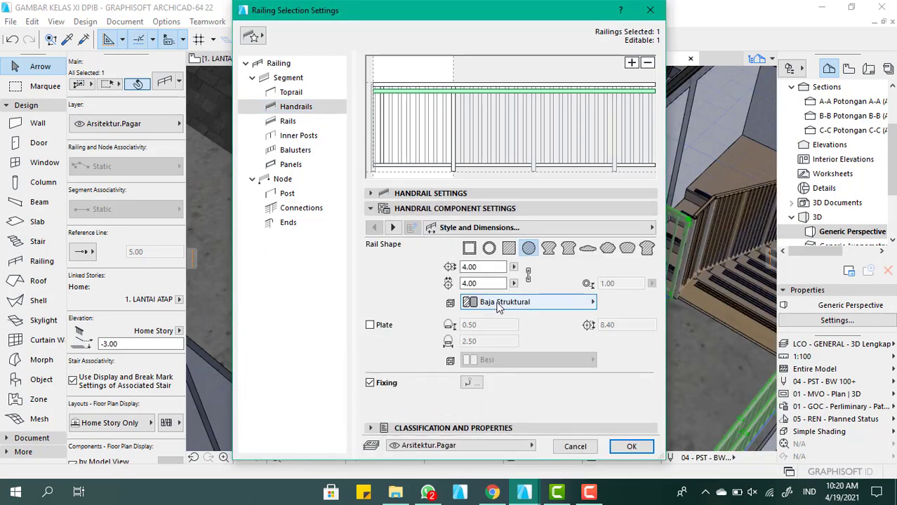
pyautogui.click(498, 306)
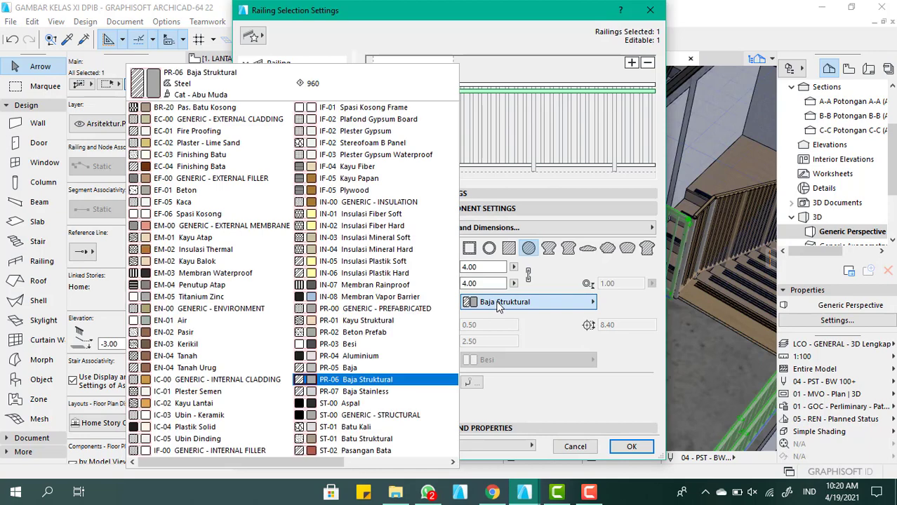
pyautogui.click(398, 391)
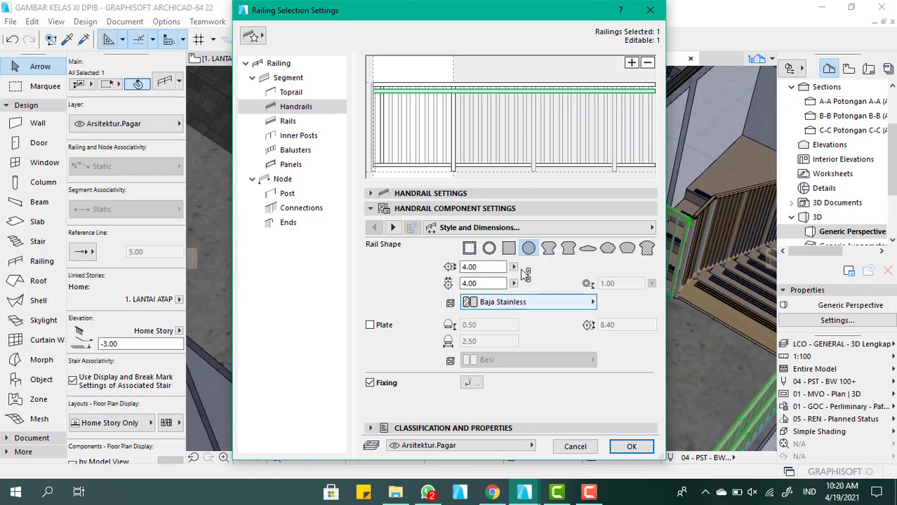
pyautogui.click(509, 249)
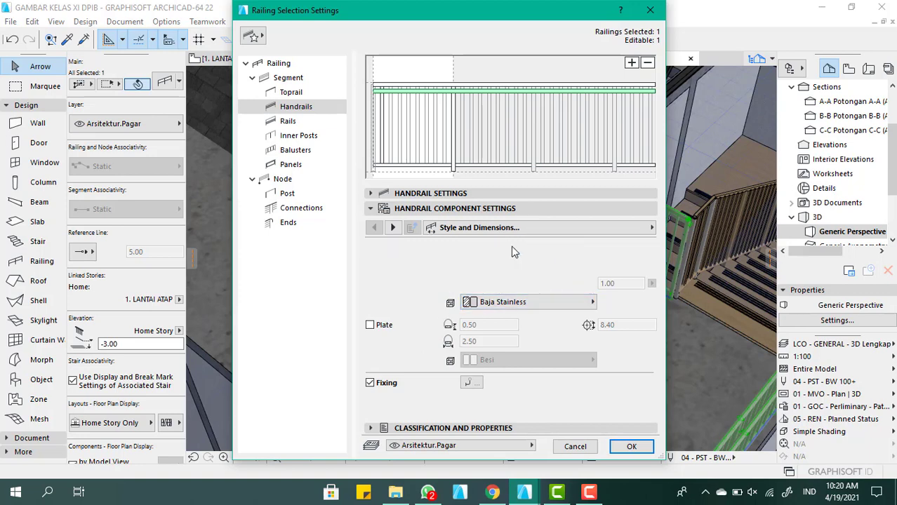
# Change the roof railing's toprail to a solid square profile
pyautogui.click(311, 93)
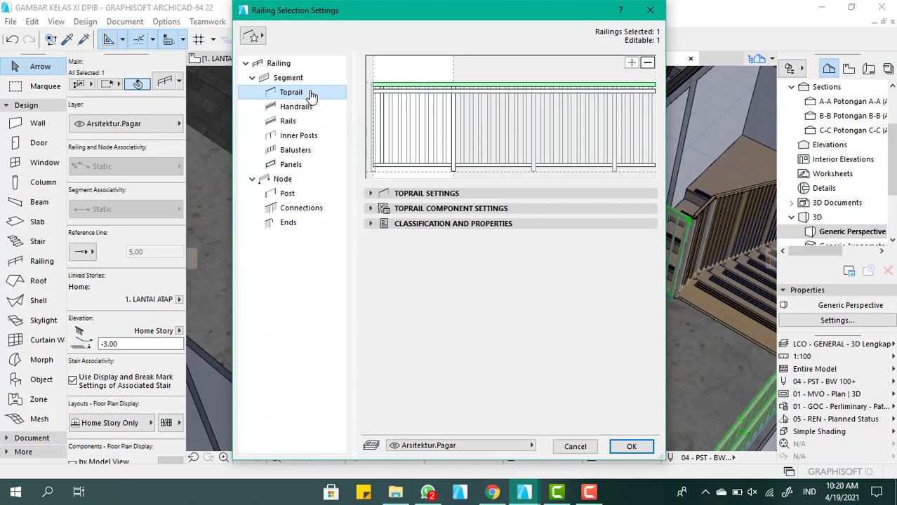
pyautogui.click(458, 209)
pyautogui.click(509, 249)
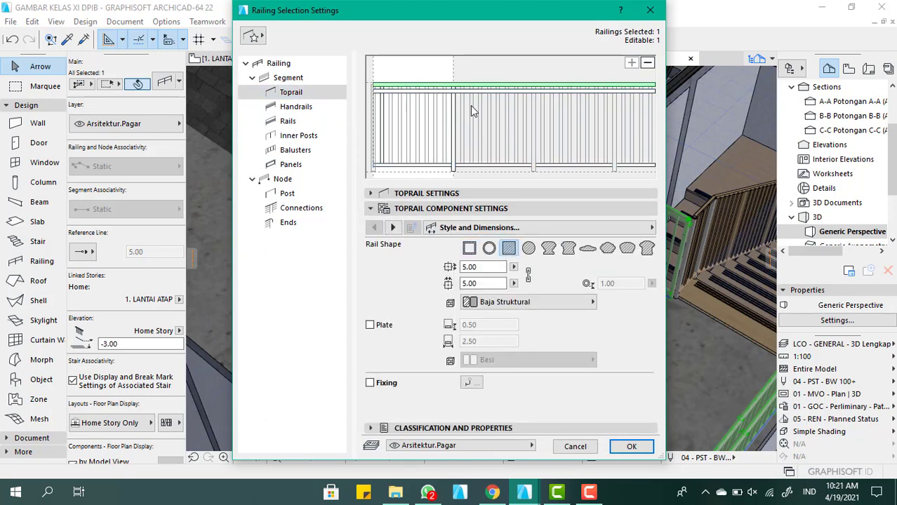
# Give the railing's balusters a solid square shape in PR-07 Baja Stainless, and apply the railing settings
pyautogui.click(453, 131)
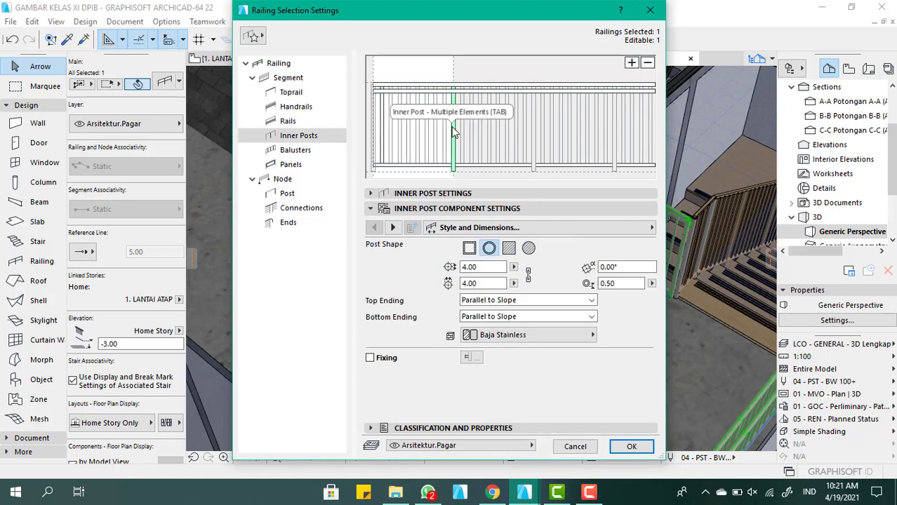
pyautogui.click(299, 151)
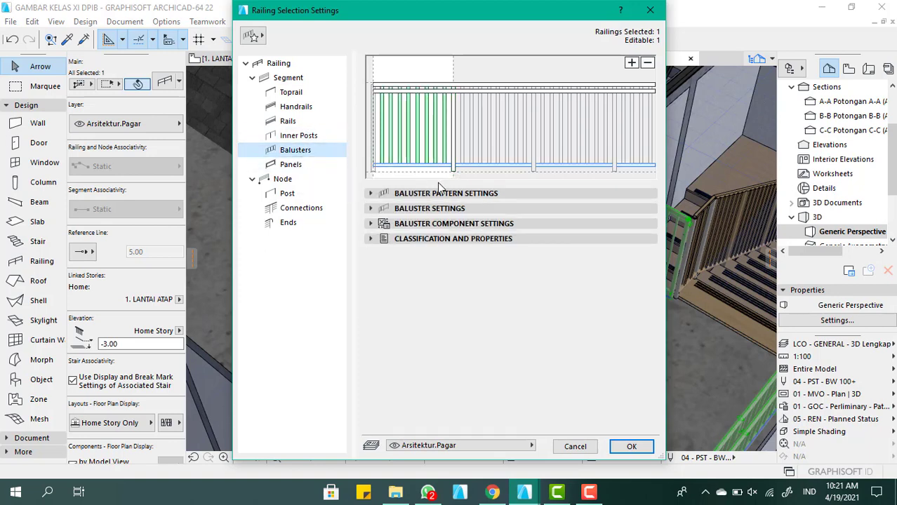
pyautogui.click(463, 194)
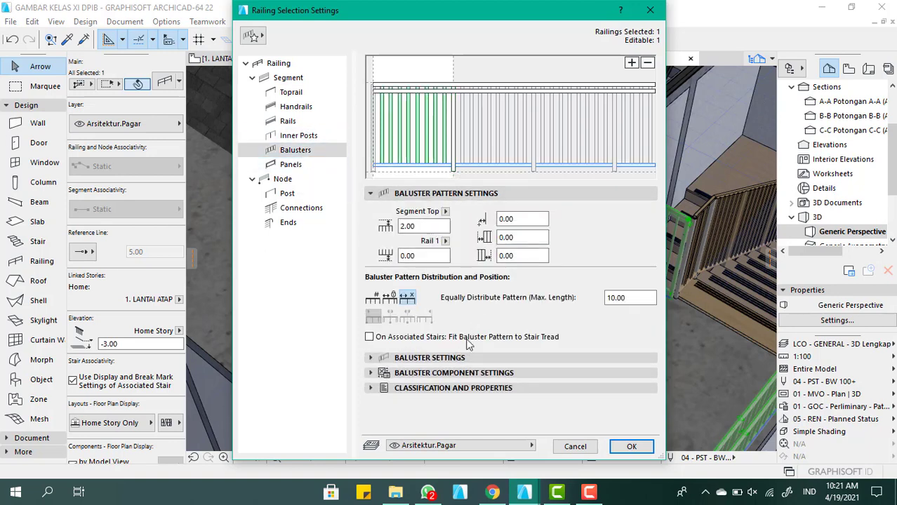
pyautogui.click(459, 357)
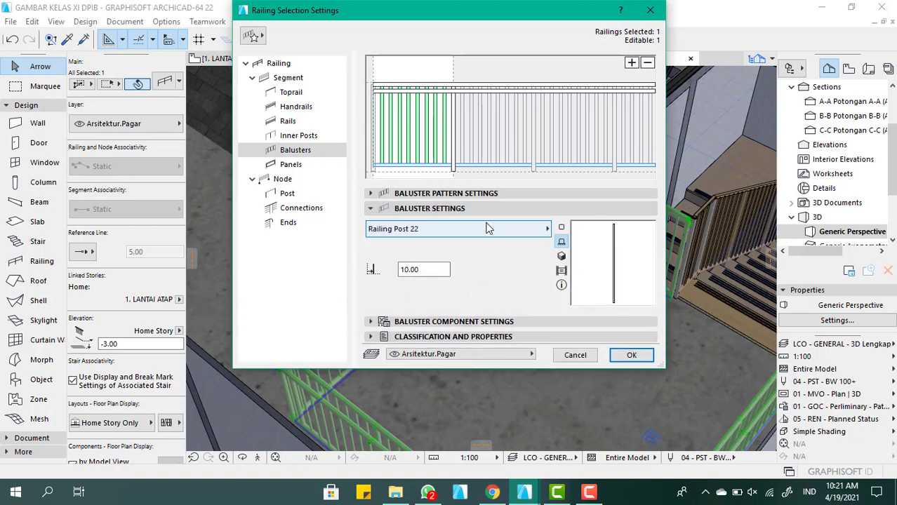
pyautogui.click(488, 232)
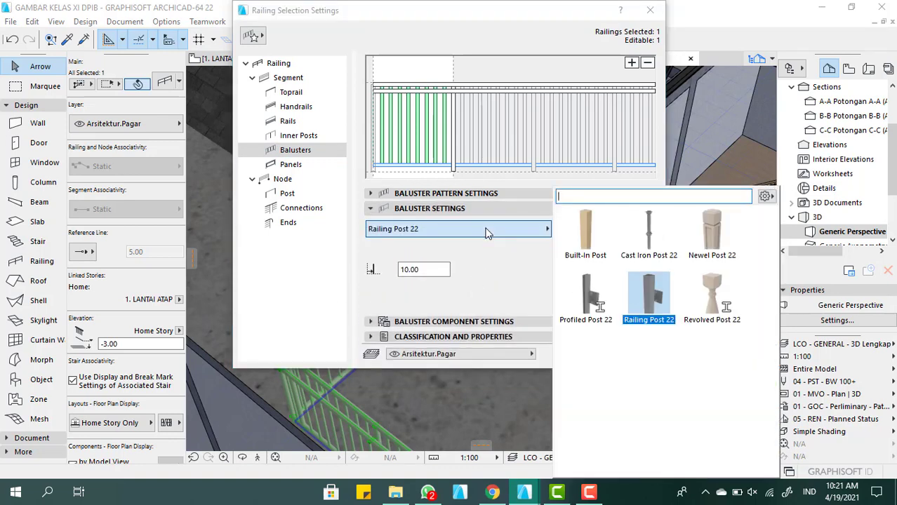
pyautogui.click(488, 233)
pyautogui.click(453, 321)
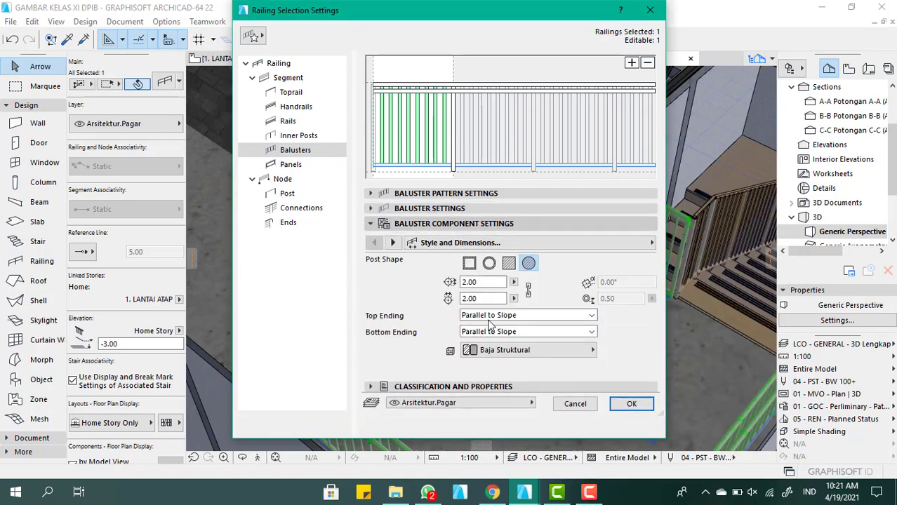
pyautogui.click(498, 350)
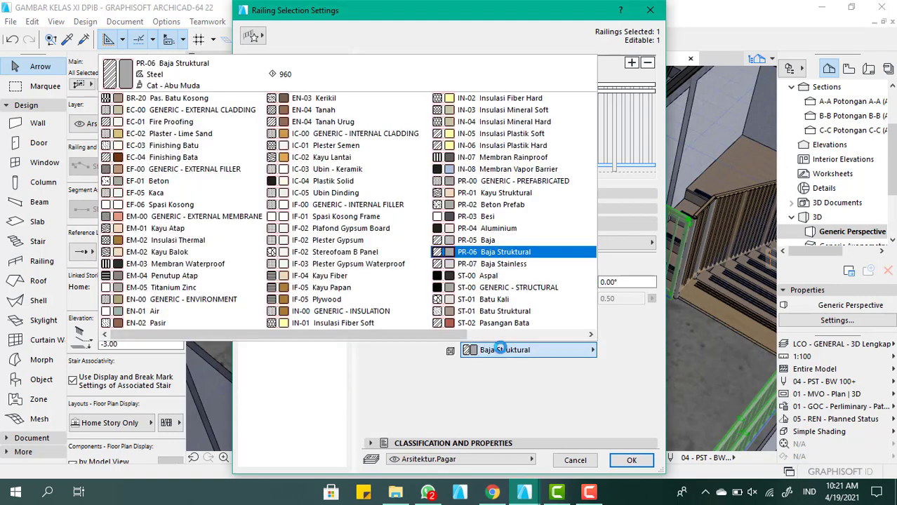
pyautogui.click(503, 265)
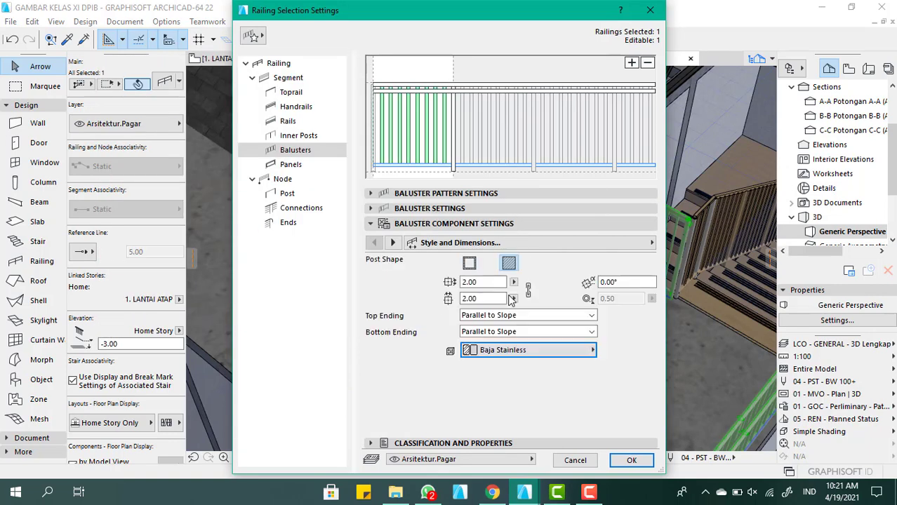
pyautogui.click(300, 167)
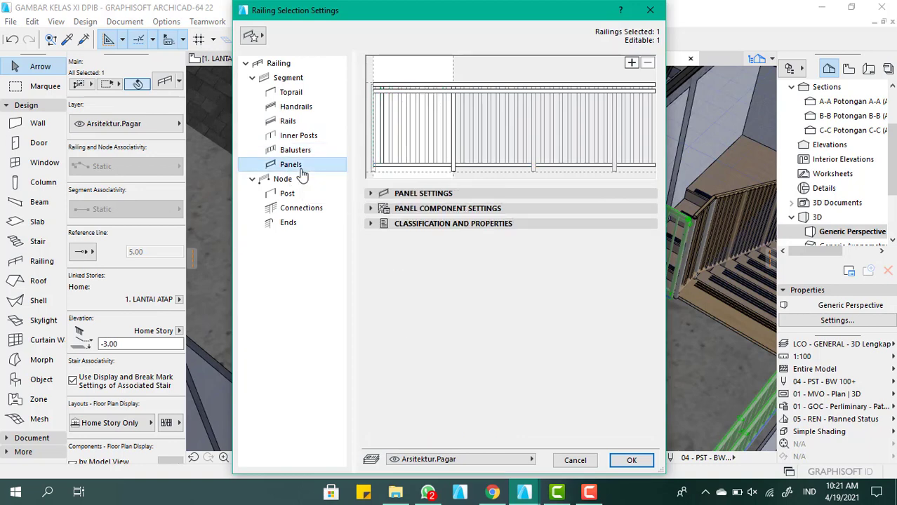
pyautogui.click(630, 461)
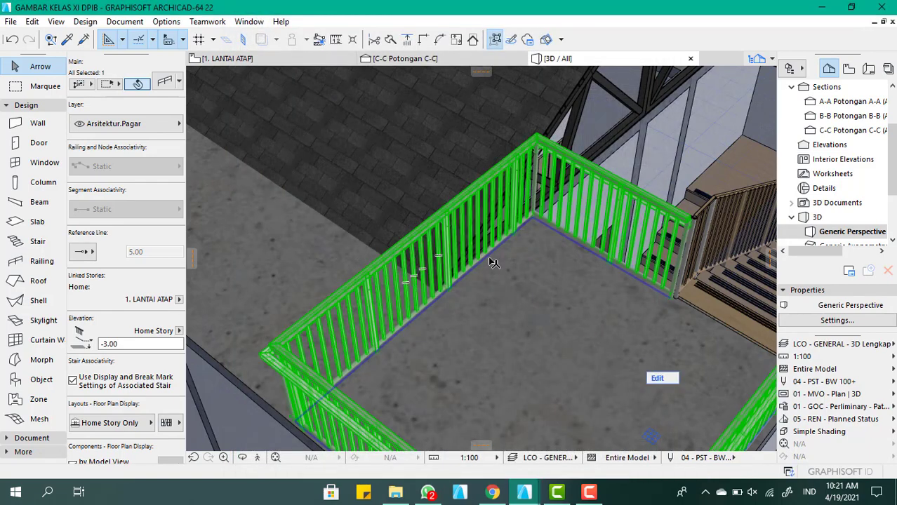
# Remove the handrail from the roof floor railing and apply the change
pyautogui.scroll(-5, 497, 267)
pyautogui.keyDown('shift'); pyautogui.moveTo(522, 277); pyautogui.dragTo(582, 238, button='middle'); pyautogui.keyUp('shift')
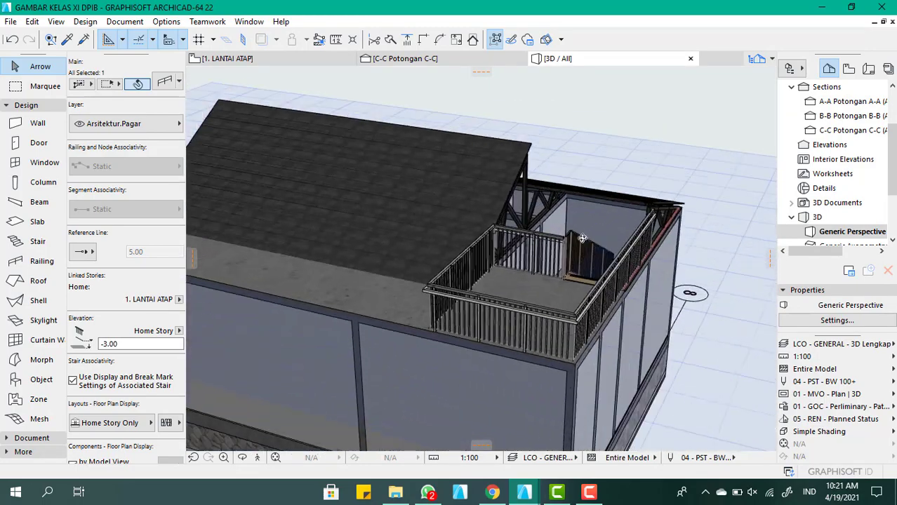
pyautogui.scroll(8, 582, 238)
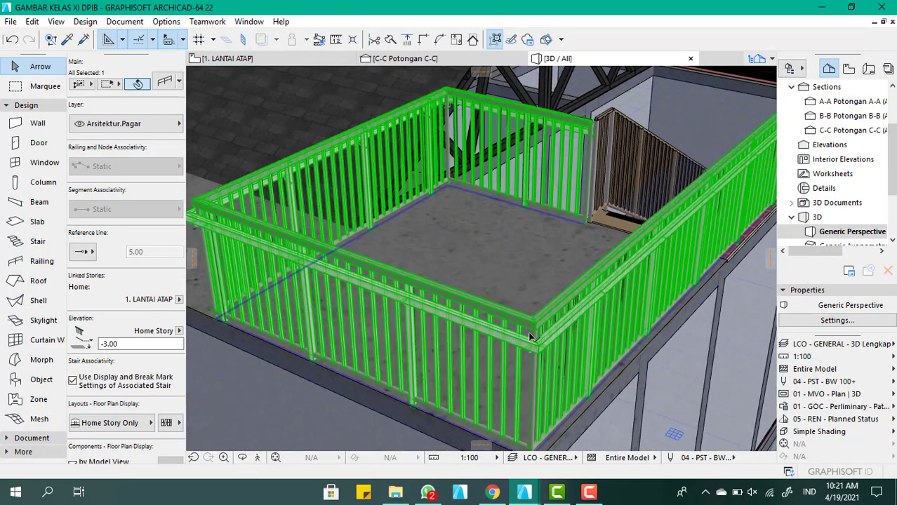
pyautogui.keyDown('shift'); pyautogui.moveTo(462, 310); pyautogui.dragTo(554, 310, button='middle'); pyautogui.keyUp('shift')
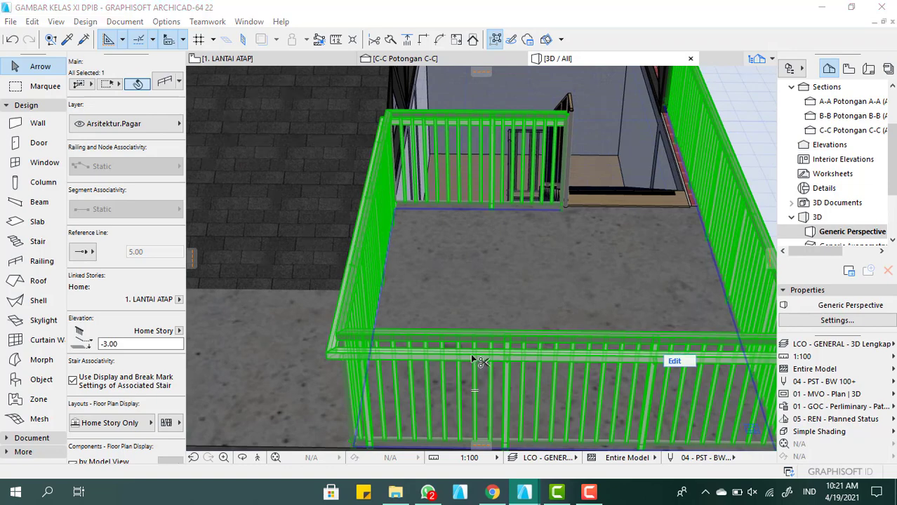
pyautogui.doubleClick(472, 359)
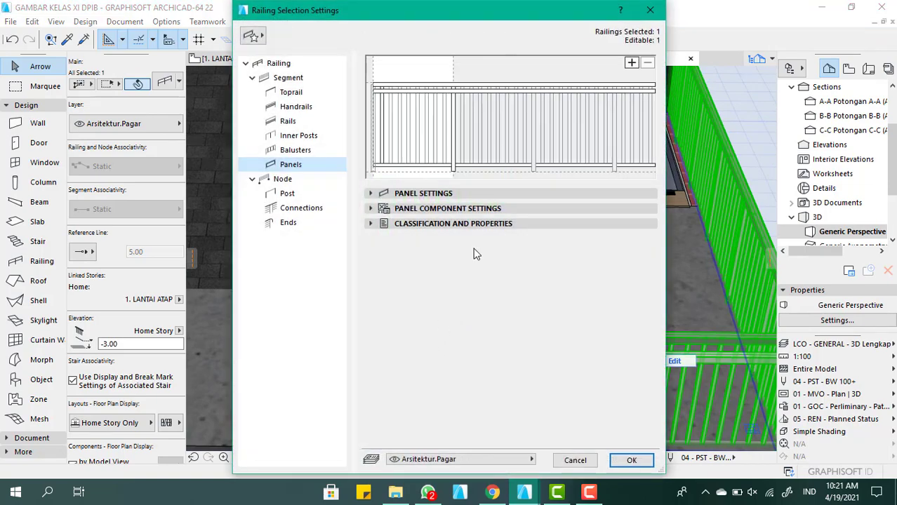
pyautogui.click(393, 91)
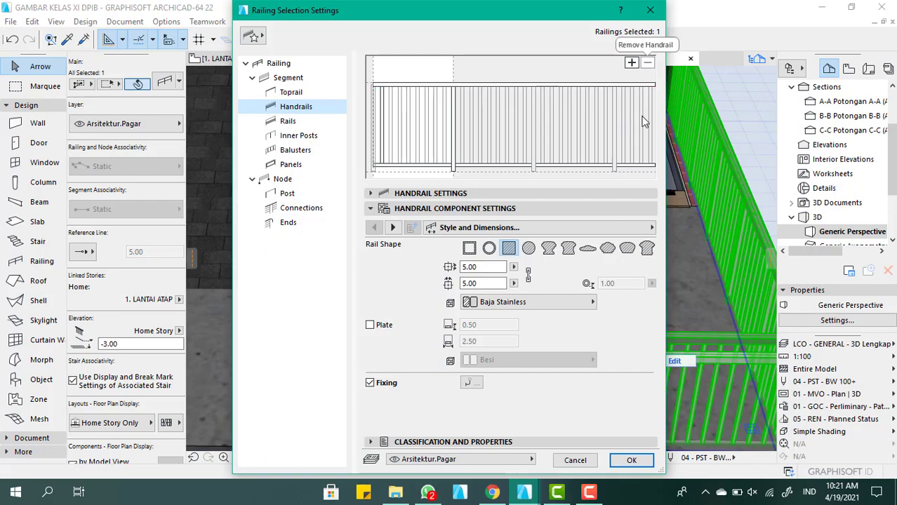
pyautogui.click(630, 460)
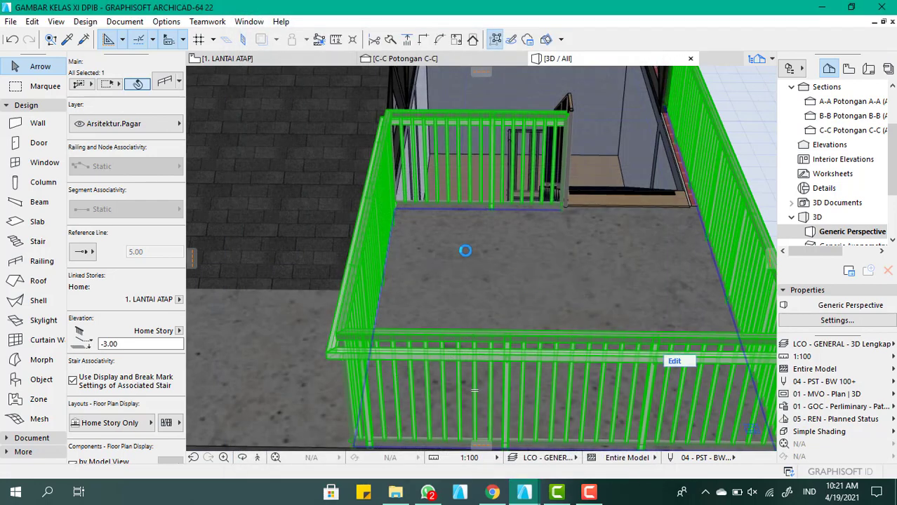
# Examine the modified roof floor railing in the 3D view, section C-C and the LANTAI ATAP floor plan
pyautogui.scroll(-5, 517, 285)
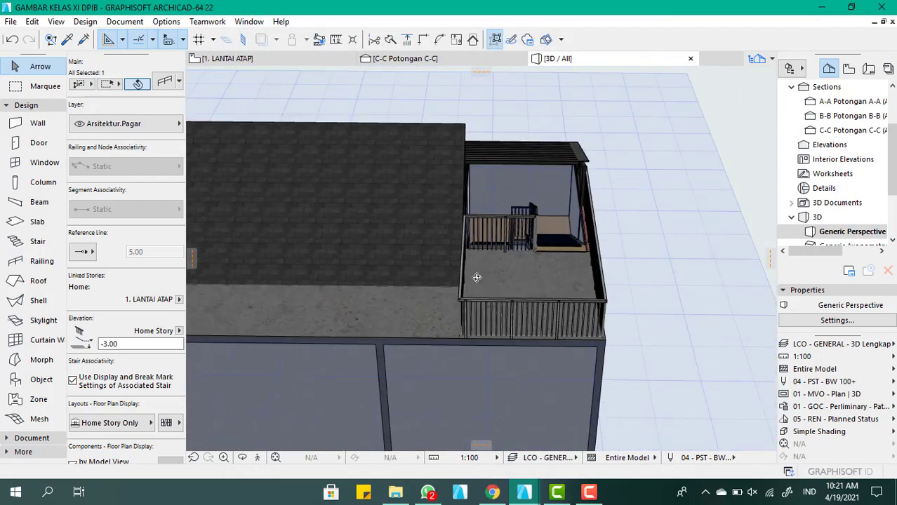
pyautogui.keyDown('shift'); pyautogui.moveTo(477, 277); pyautogui.dragTo(509, 348, button='middle'); pyautogui.keyUp('shift')
pyautogui.scroll(-2, 520, 282)
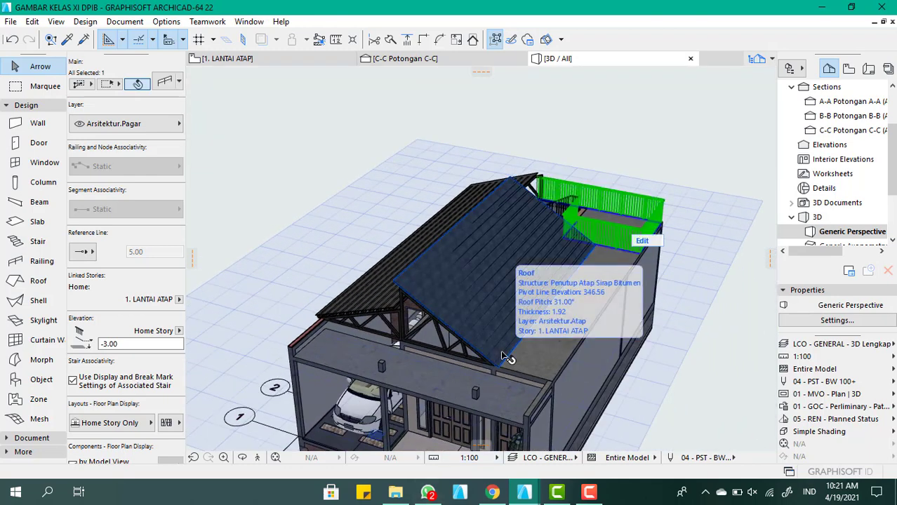
pyautogui.click(435, 59)
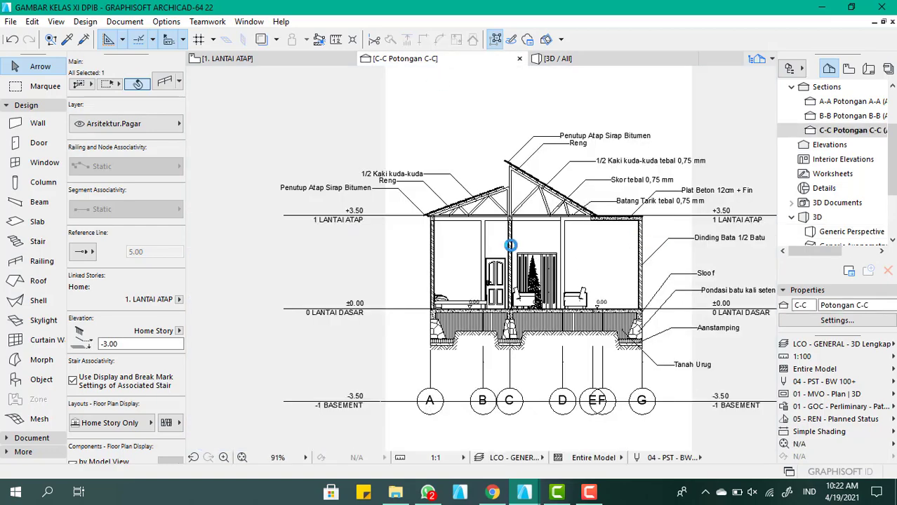
pyautogui.scroll(-3, 511, 246)
pyautogui.scroll(4, 534, 248)
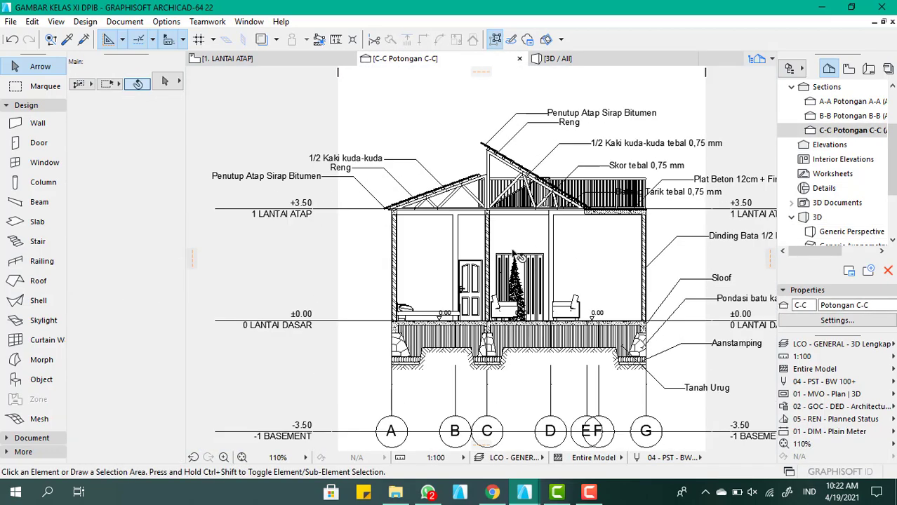
pyautogui.scroll(2, 512, 254)
pyautogui.scroll(-2, 513, 251)
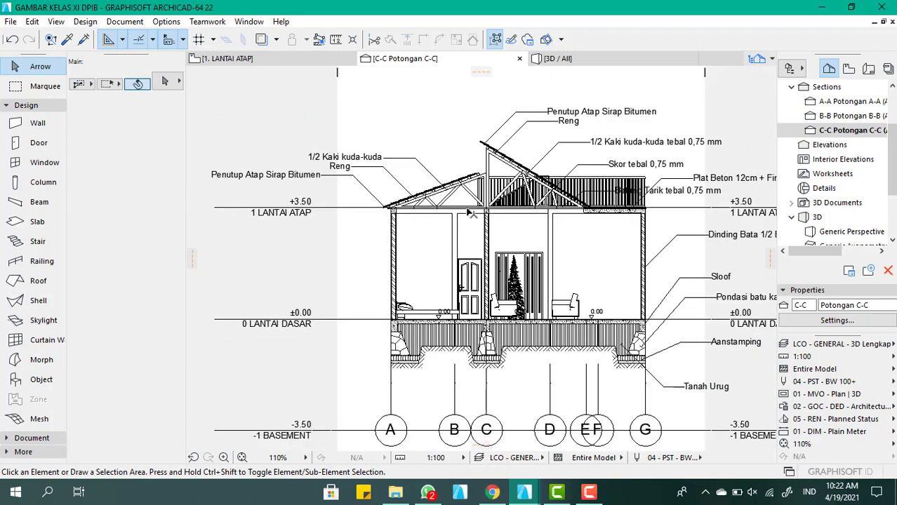
pyautogui.click(226, 59)
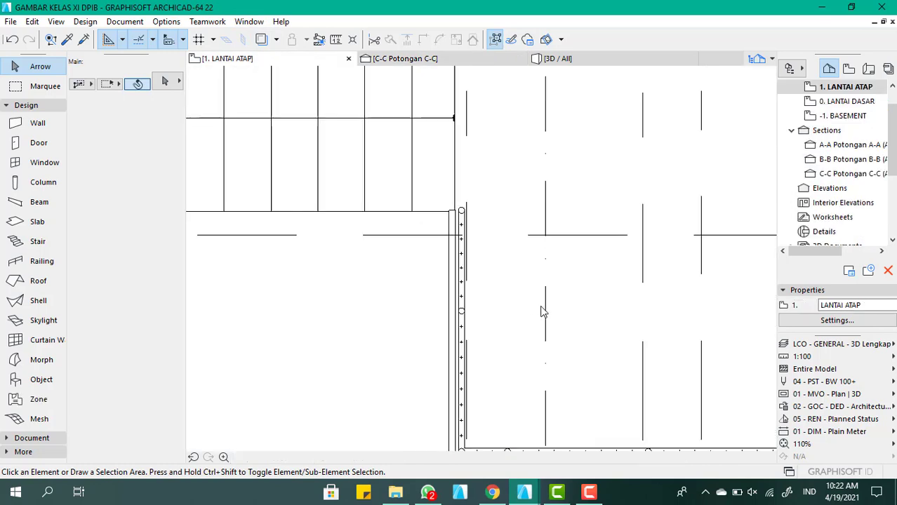
pyautogui.click(591, 59)
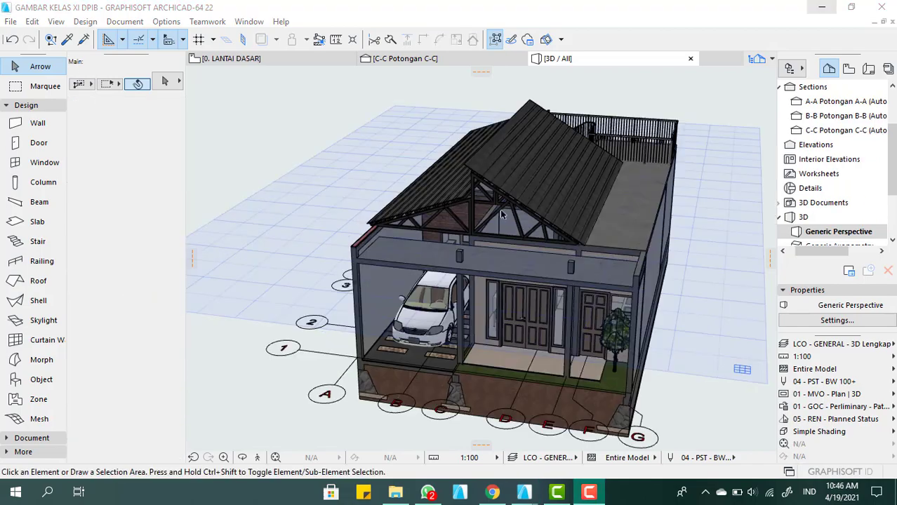
# Turn on the display of 3D cutting planes for the house's perspective view
pyautogui.scroll(-1, 495, 221)
pyautogui.scroll(3, 552, 199)
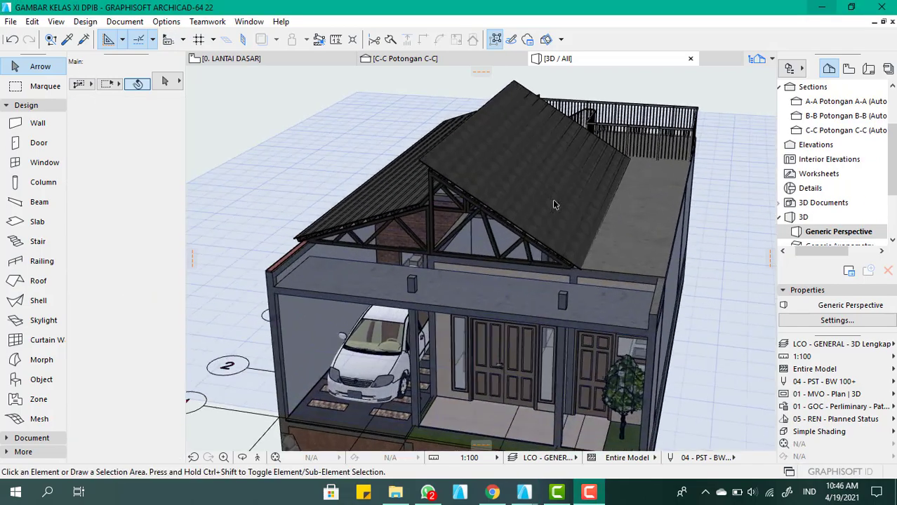
pyautogui.scroll(-2, 560, 209)
pyautogui.keyDown('shift'); pyautogui.moveTo(561, 210); pyautogui.dragTo(545, 270, button='middle'); pyautogui.keyUp('shift')
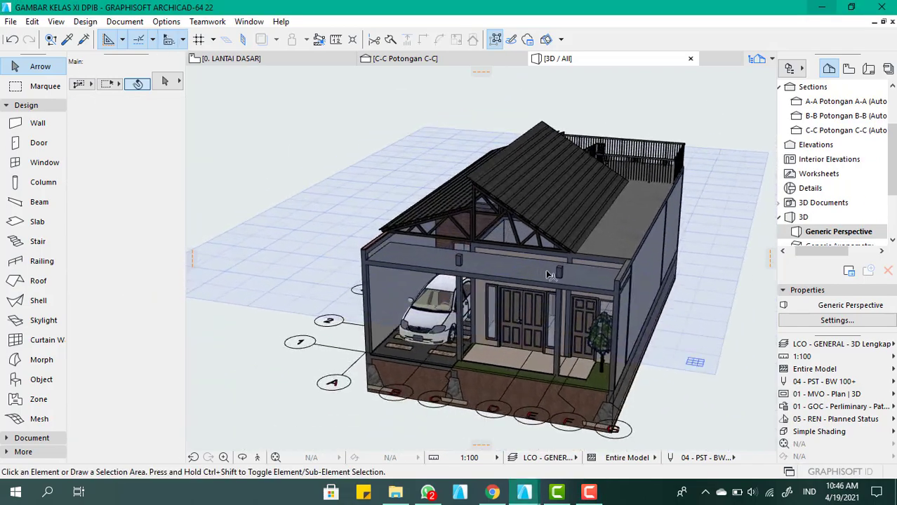
pyautogui.scroll(2, 569, 204)
pyautogui.moveTo(575, 205)
pyautogui.keyDown('shift'); pyautogui.mouseDown(button='middle')
pyautogui.moveTo(580, 221)
pyautogui.moveTo(569, 208)
pyautogui.mouseUp(button='middle'); pyautogui.keyUp('shift')
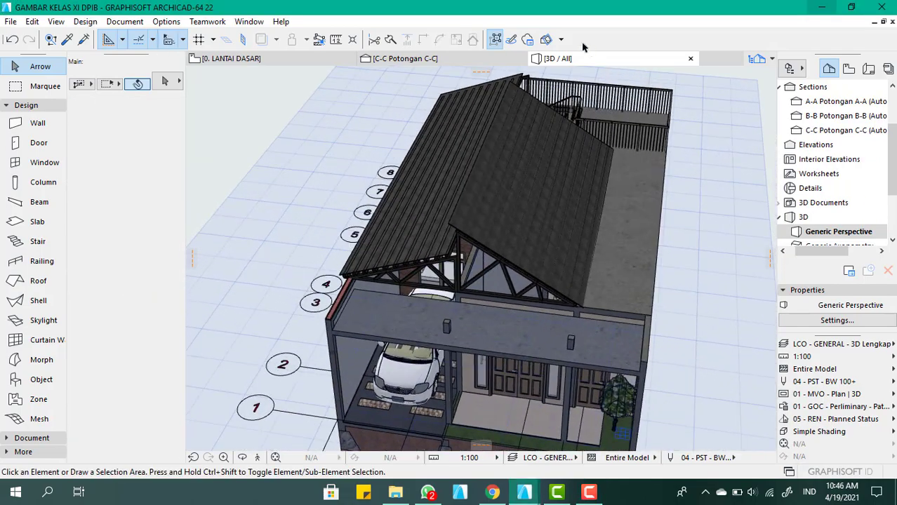
pyautogui.click(545, 40)
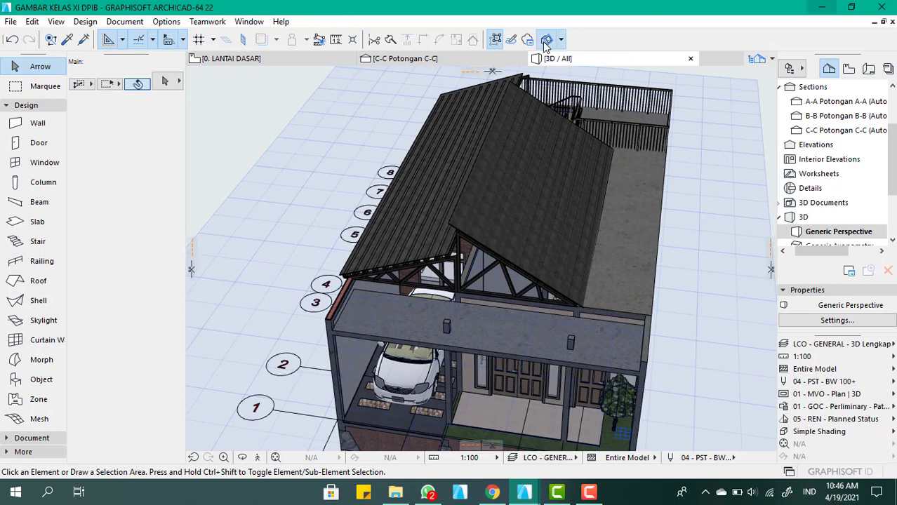
pyautogui.click(618, 269)
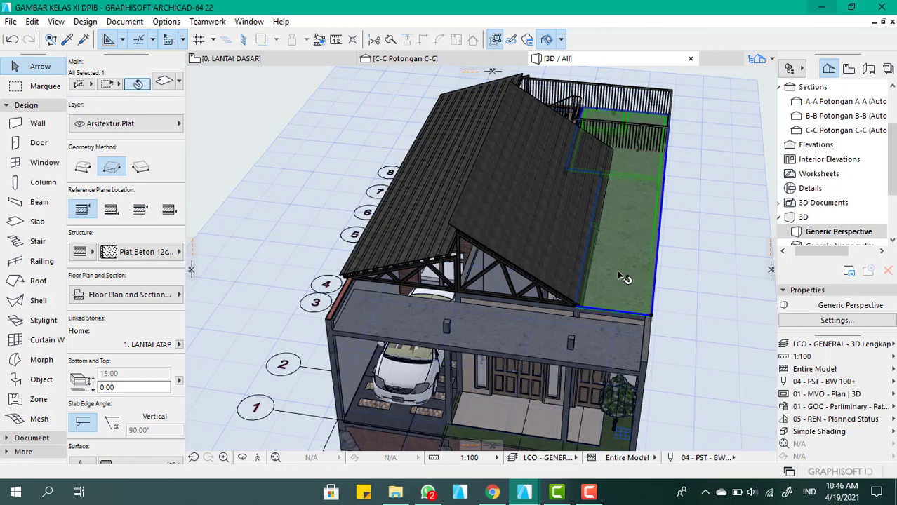
pyautogui.click(692, 246)
# Create a horizontal custom cutting plane below the roof floor that exposes the ground floor rooms, and finalize it
pyautogui.click(562, 40)
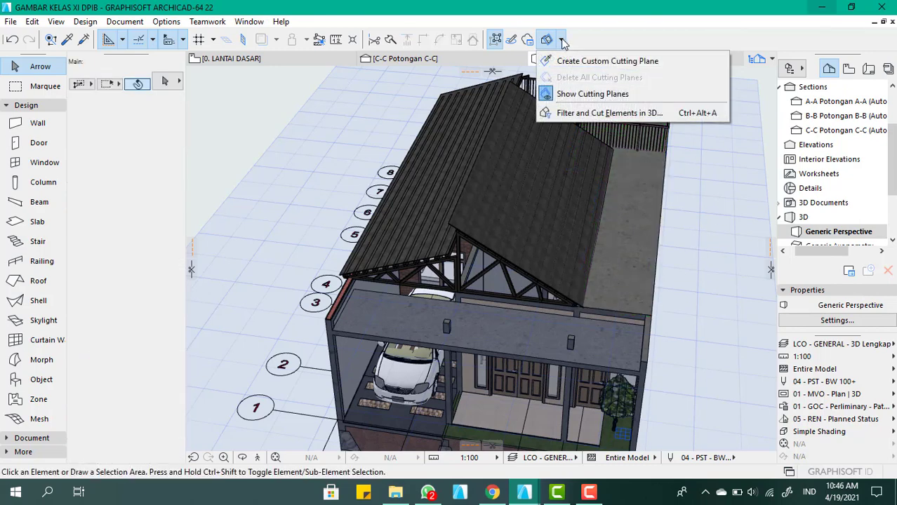
pyautogui.click(570, 62)
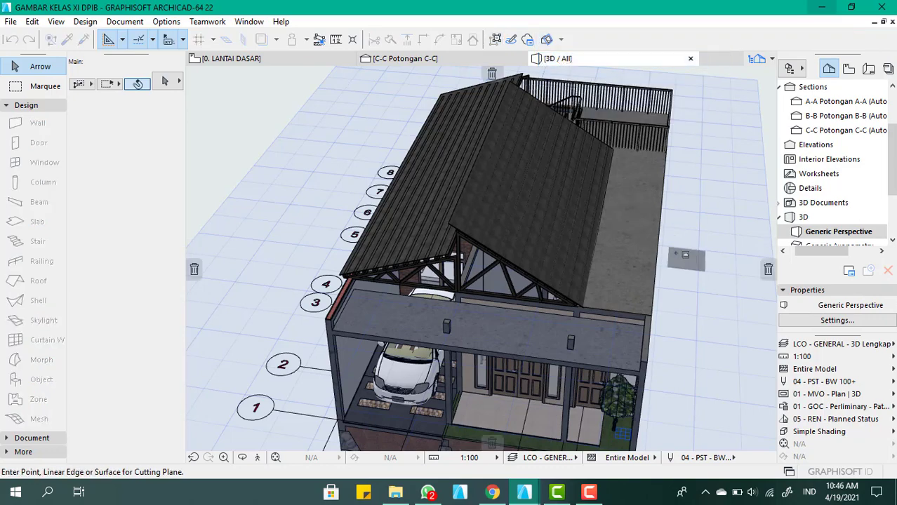
pyautogui.click(646, 238)
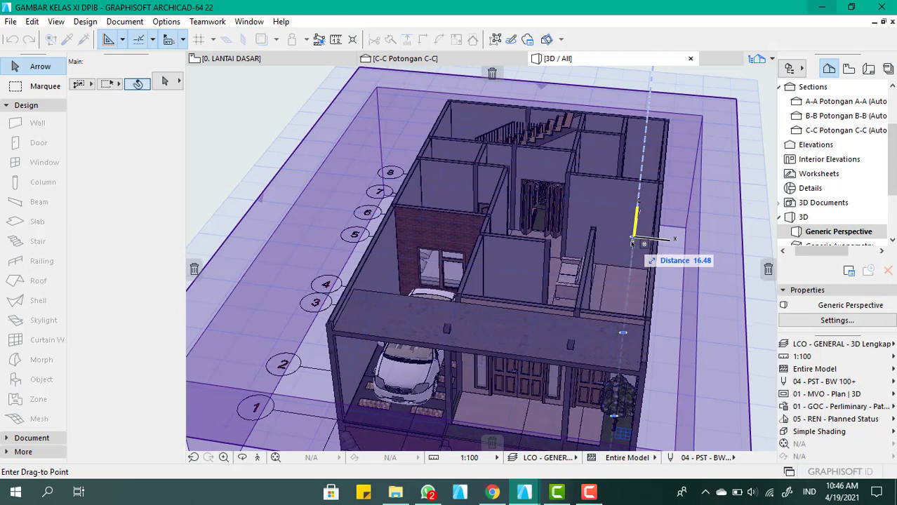
pyautogui.click(632, 242)
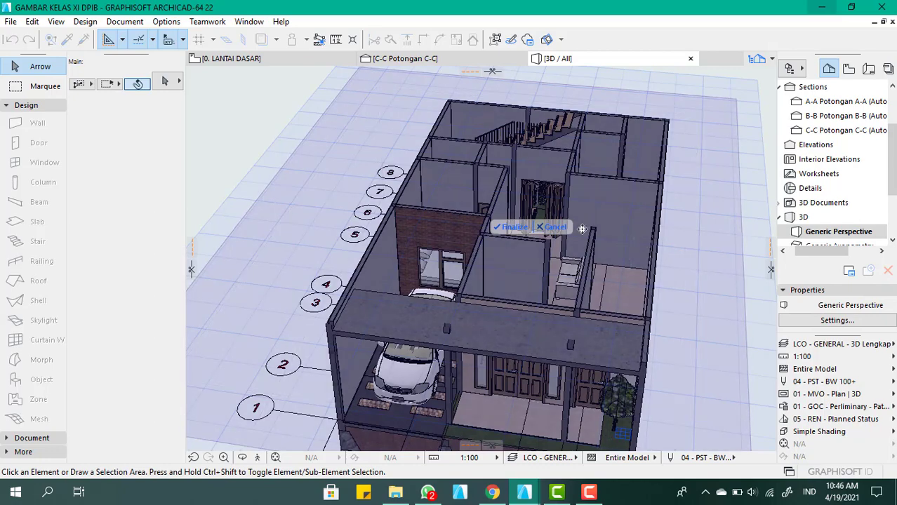
pyautogui.scroll(-2, 508, 271)
pyautogui.scroll(3, 592, 209)
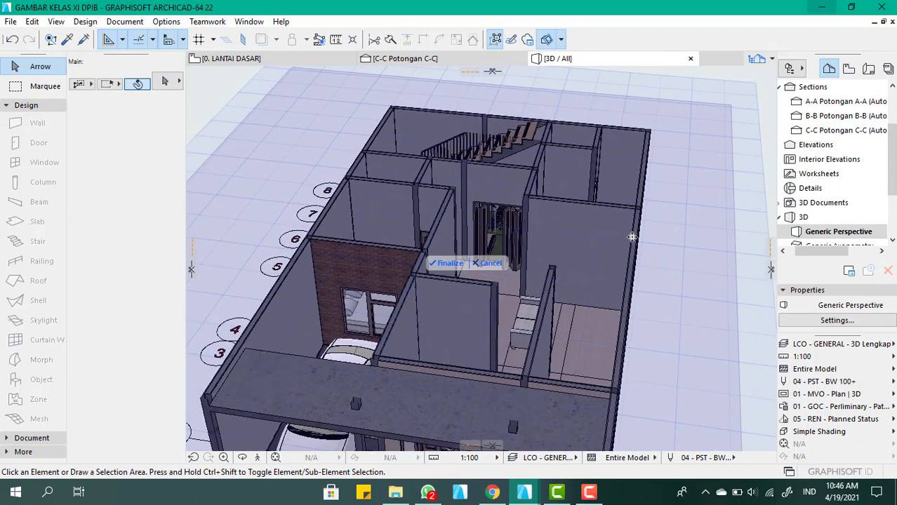
pyautogui.keyDown('shift'); pyautogui.moveTo(632, 237); pyautogui.dragTo(552, 272, button='middle'); pyautogui.keyUp('shift')
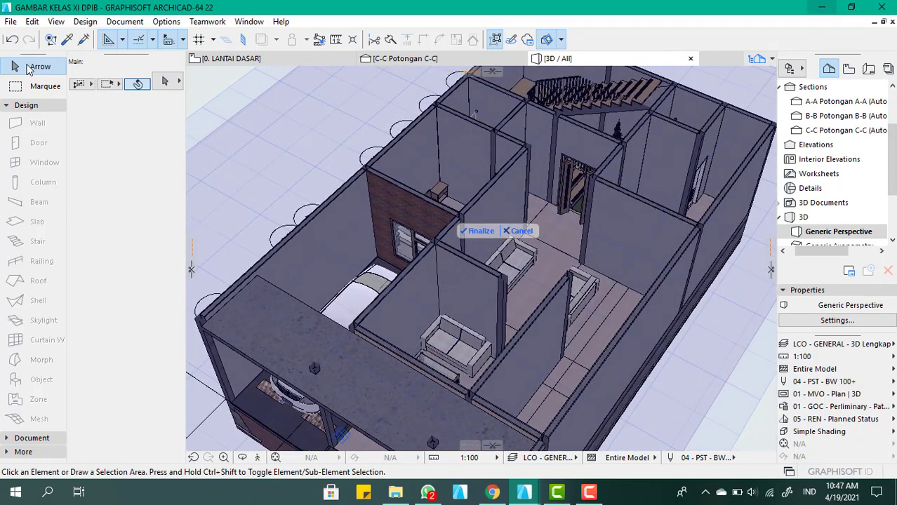
pyautogui.click(482, 231)
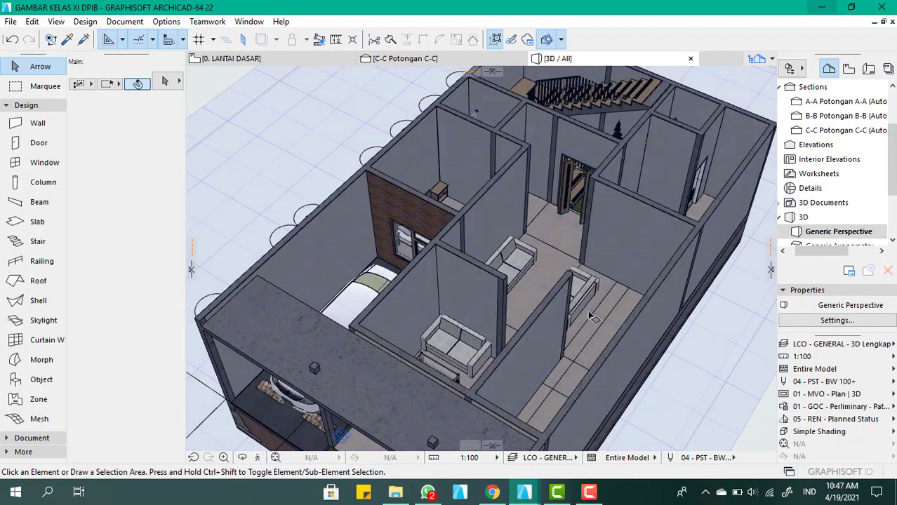
# Make a copy of the LANTAI DASAR floor slab and move it 320 straight up
pyautogui.scroll(-2, 554, 275)
pyautogui.scroll(3, 554, 267)
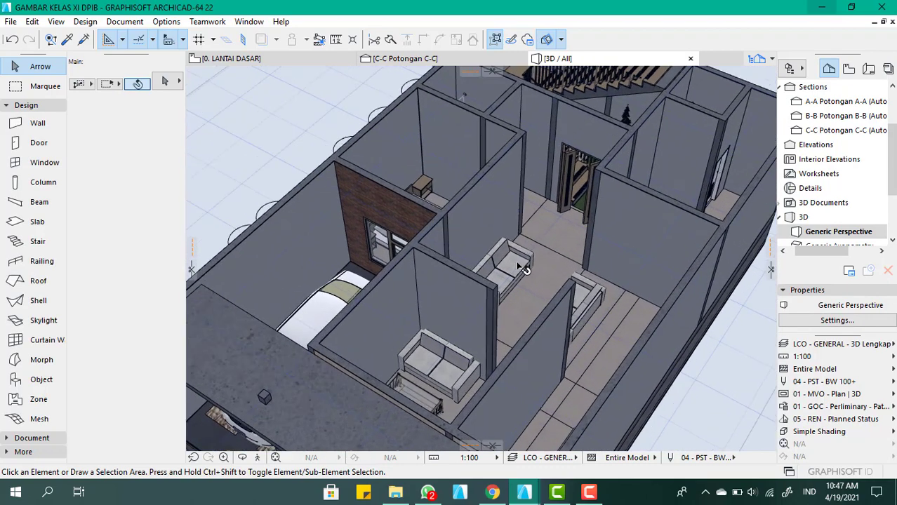
pyautogui.scroll(-2, 544, 242)
pyautogui.scroll(3, 553, 251)
pyautogui.click(553, 251)
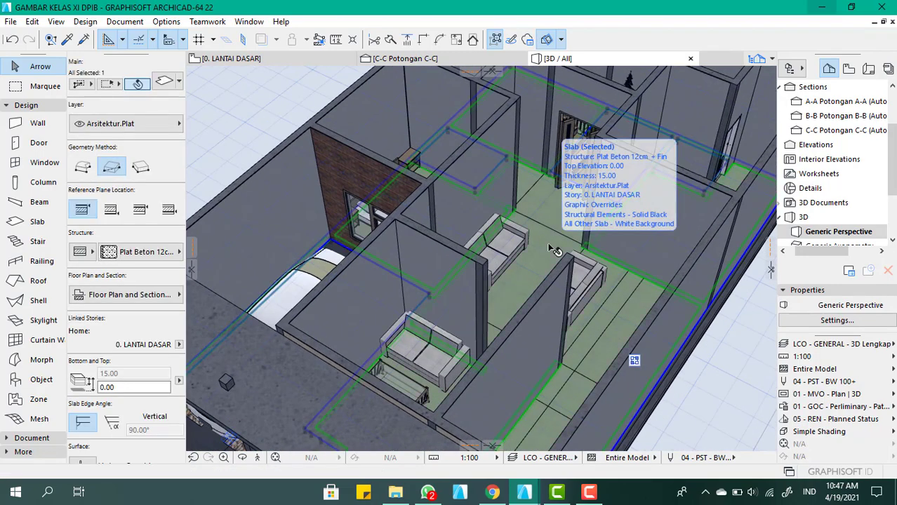
pyautogui.hotkey('ctrl', 'shift', 'd')
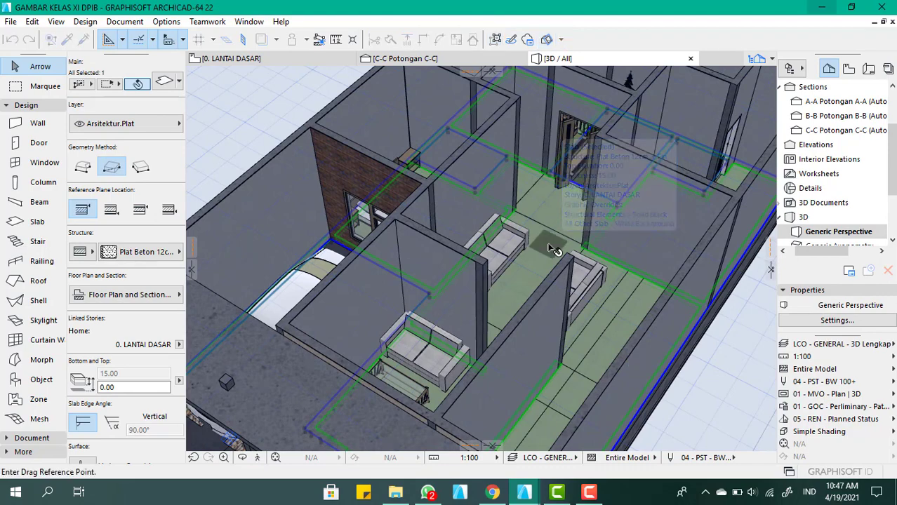
pyautogui.click(551, 247)
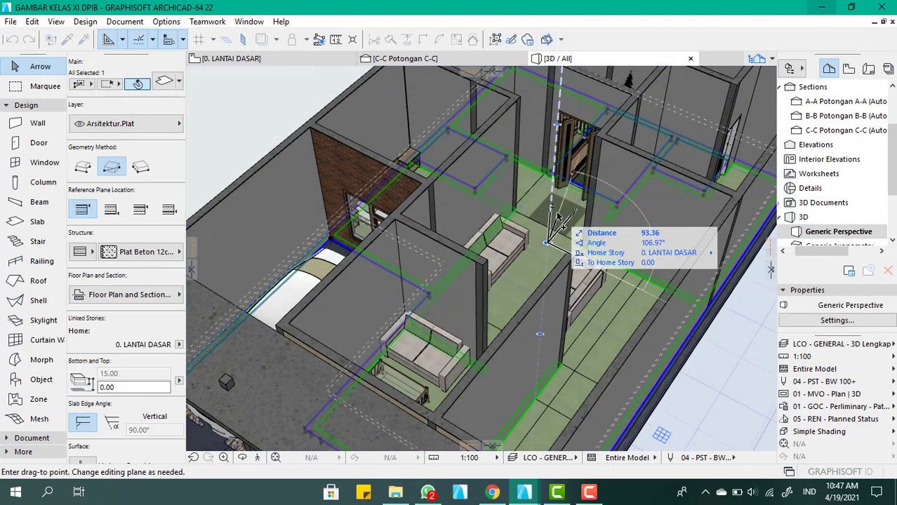
pyautogui.write('320')
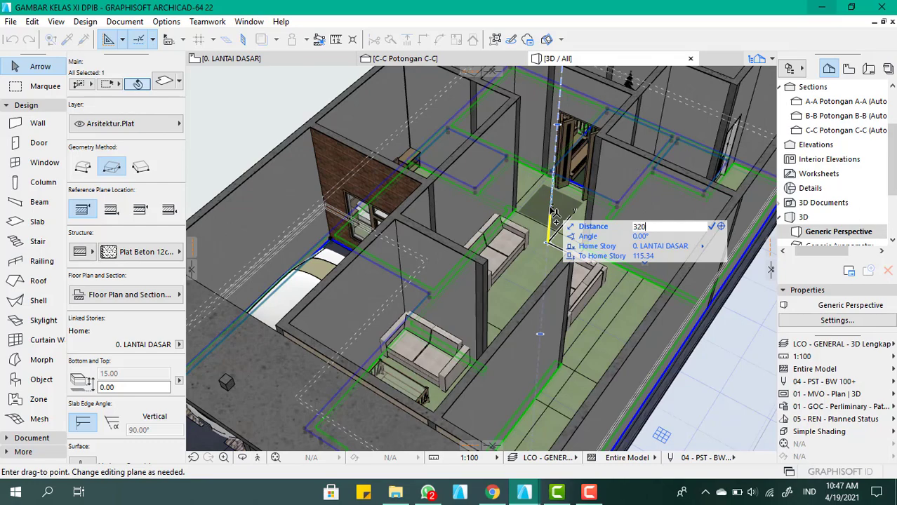
pyautogui.press('Return')
# Change the structure of the raised slab copy to the composite Plafond Gypsum T=1.2
pyautogui.scroll(-3, 503, 204)
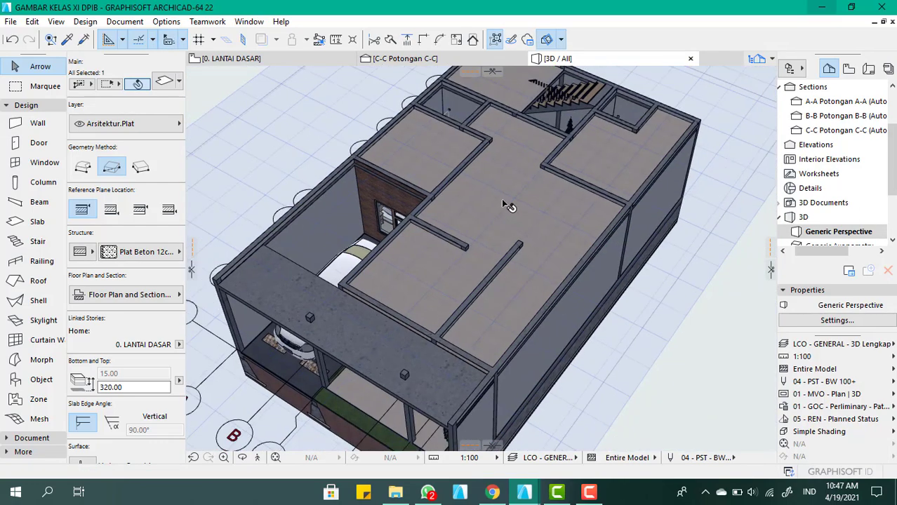
pyautogui.scroll(-1, 484, 219)
pyautogui.keyDown('shift'); pyautogui.moveTo(532, 202); pyautogui.dragTo(545, 191, button='middle'); pyautogui.keyUp('shift')
pyautogui.scroll(3, 507, 162)
pyautogui.scroll(-2, 454, 240)
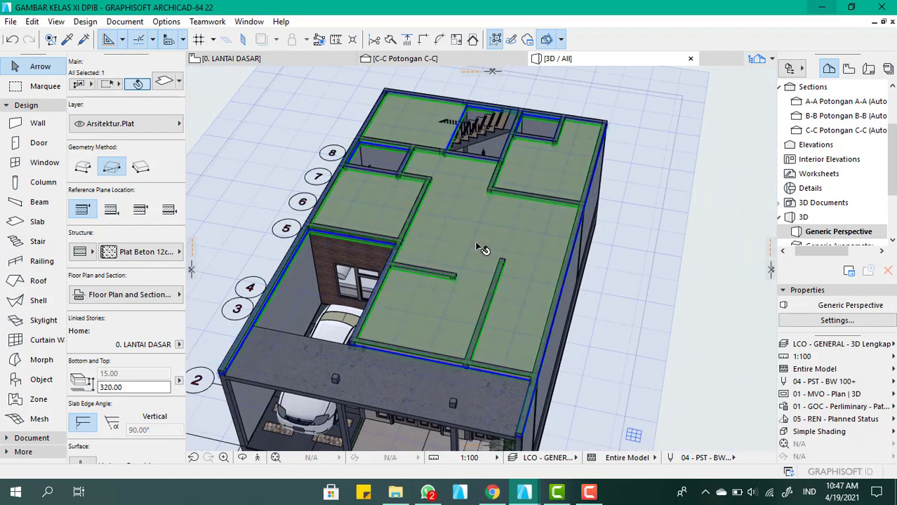
pyautogui.scroll(2, 481, 249)
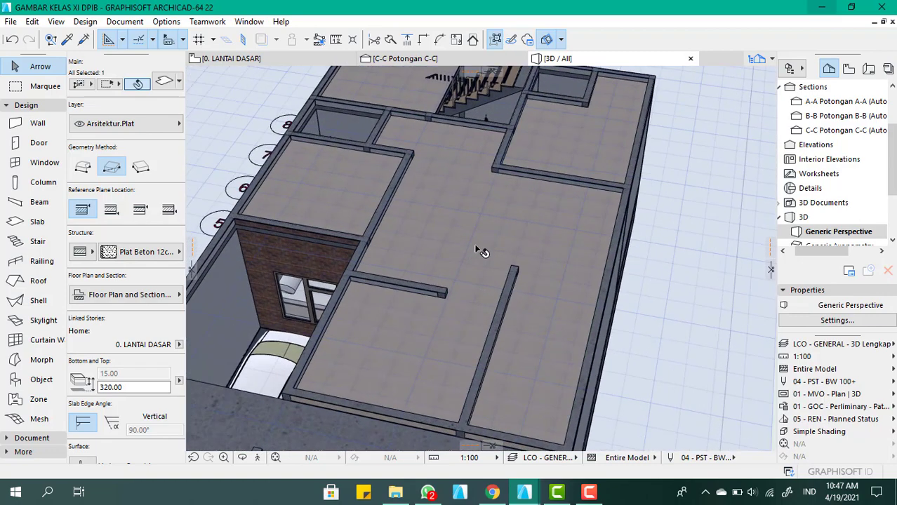
pyautogui.doubleClick(510, 231)
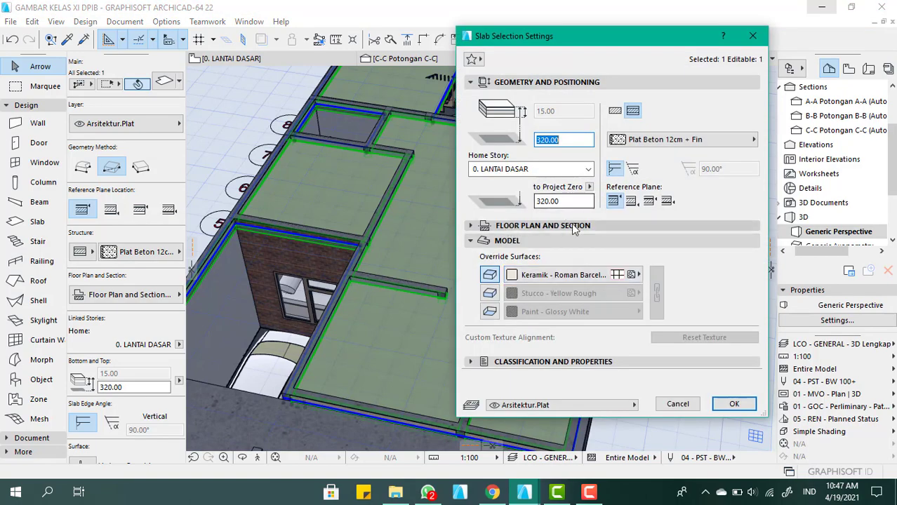
pyautogui.click(709, 142)
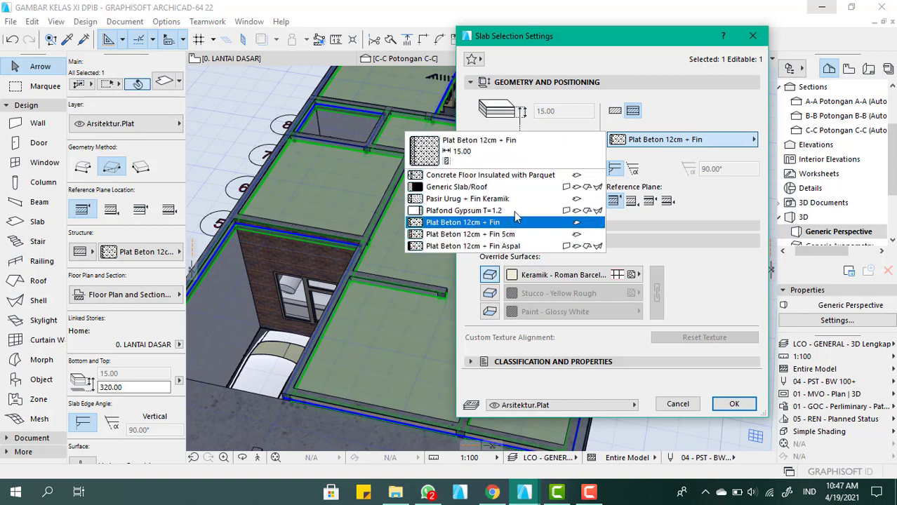
pyautogui.click(500, 211)
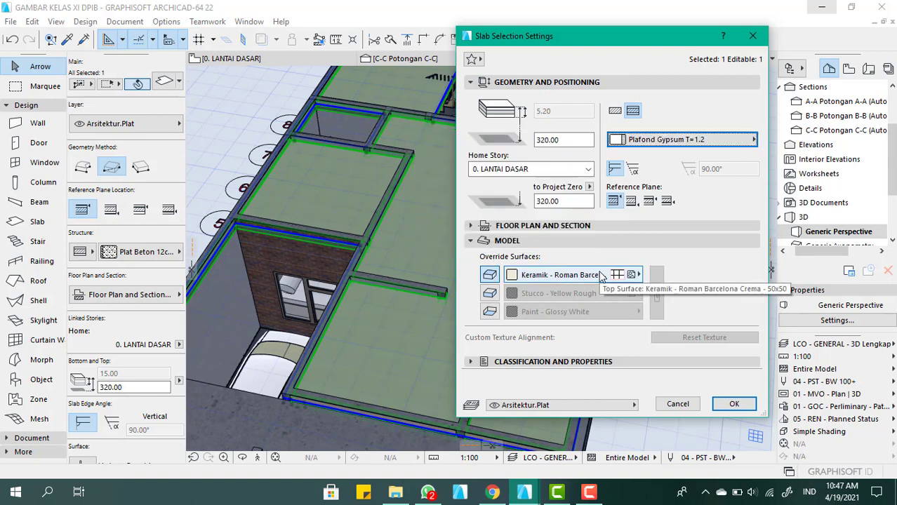
# Override the ceiling slab's top, edge and bottom surfaces with Plafond - Gypsum 60x120, and apply the slab settings
pyautogui.click(489, 294)
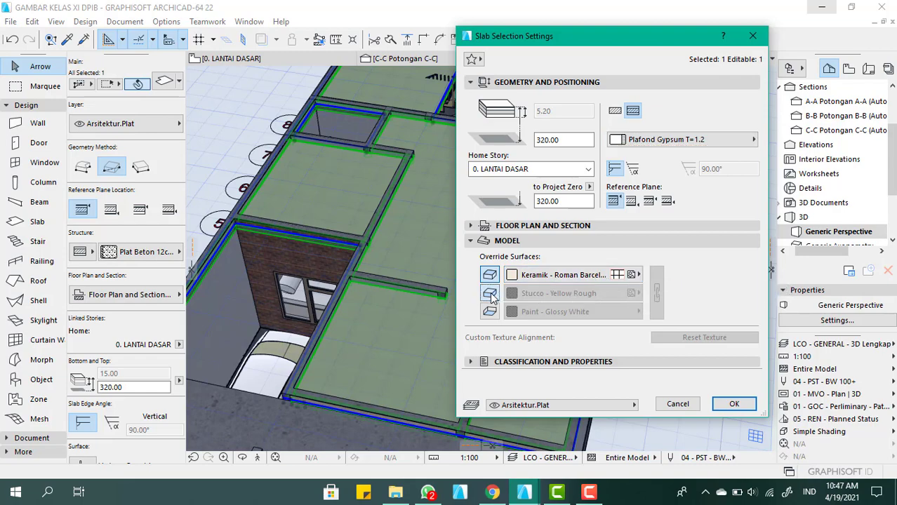
pyautogui.click(489, 312)
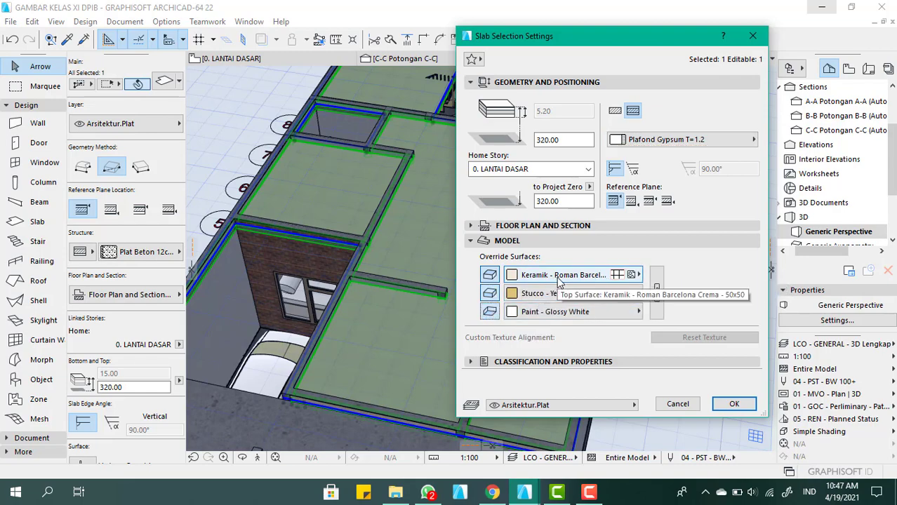
pyautogui.click(559, 278)
pyautogui.write('pl')
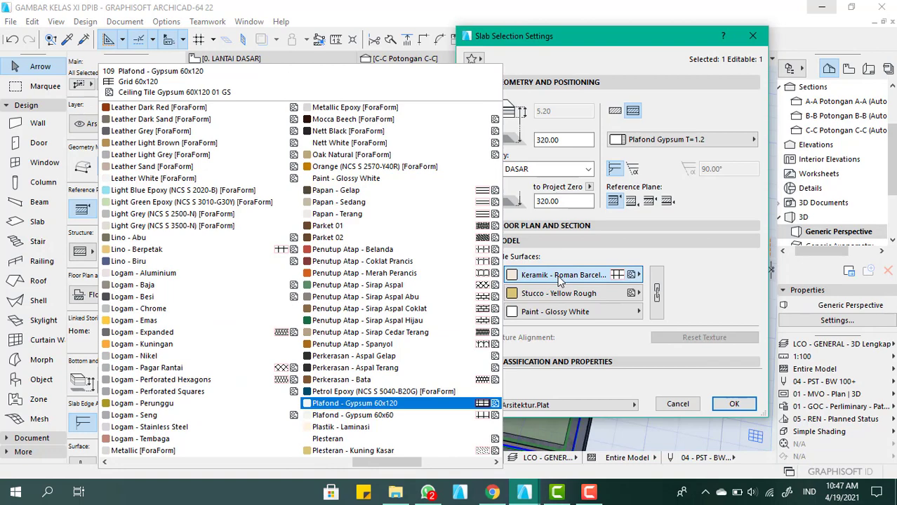
pyautogui.click(431, 403)
pyautogui.click(657, 293)
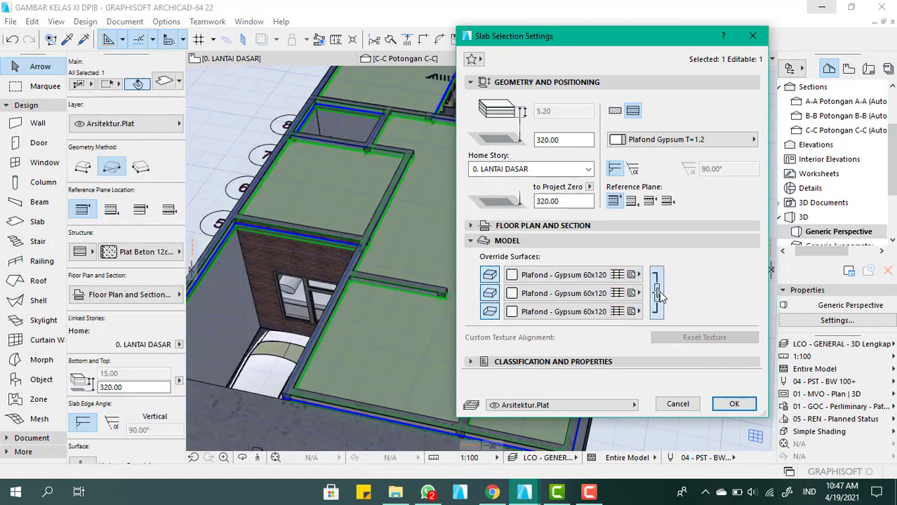
pyautogui.click(734, 405)
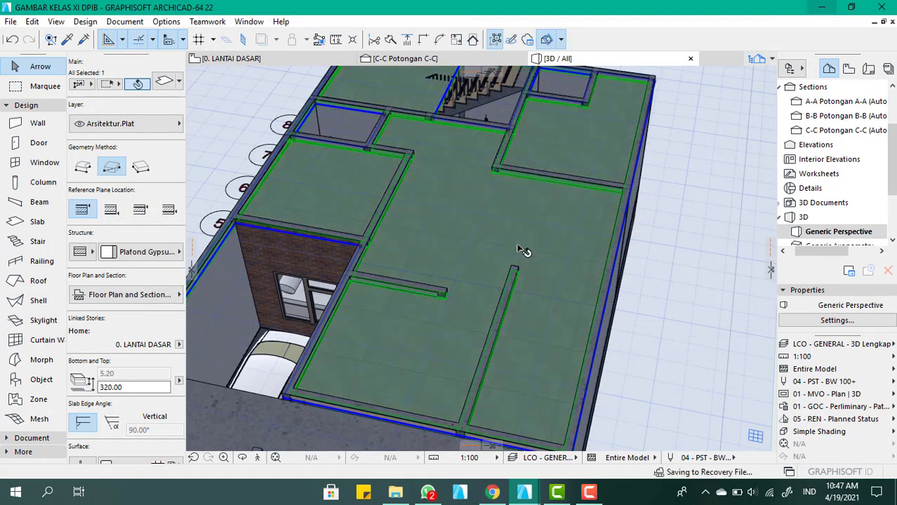
# Adjust the horizontal cutting plane above the gypsum ceiling, and inspect the ceiling around the stair and bathroom openings
pyautogui.keyDown('shift'); pyautogui.moveTo(439, 220); pyautogui.dragTo(619, 171, button='middle'); pyautogui.keyUp('shift')
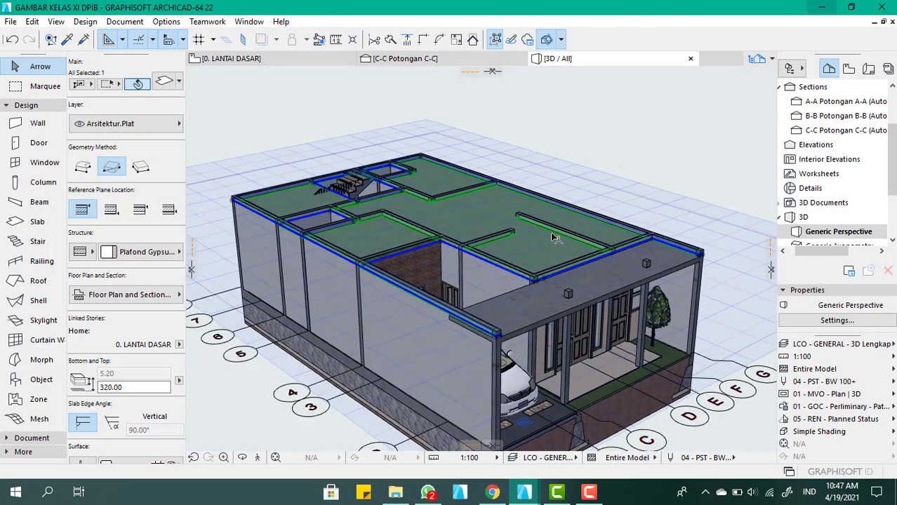
pyautogui.scroll(4, 518, 223)
pyautogui.keyDown('shift'); pyautogui.moveTo(518, 223); pyautogui.dragTo(505, 243, button='middle'); pyautogui.keyUp('shift')
pyautogui.scroll(5, 478, 296)
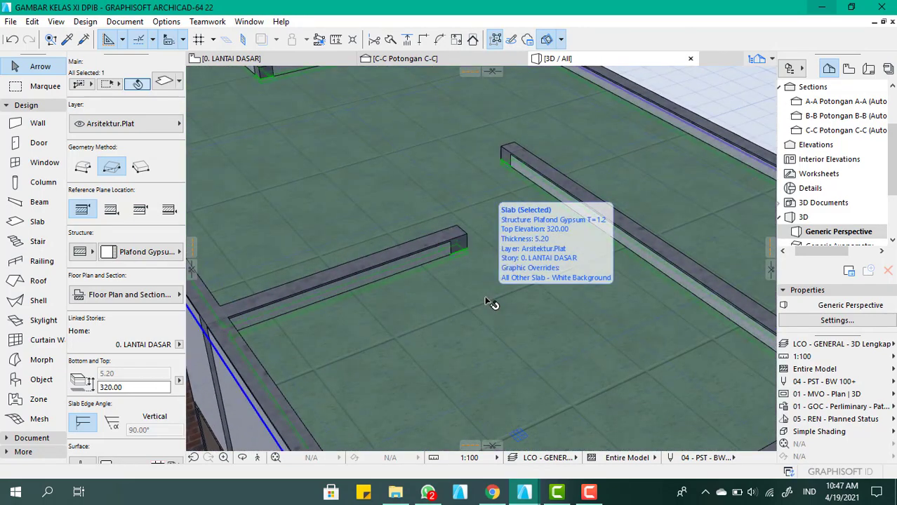
pyautogui.scroll(-5, 506, 284)
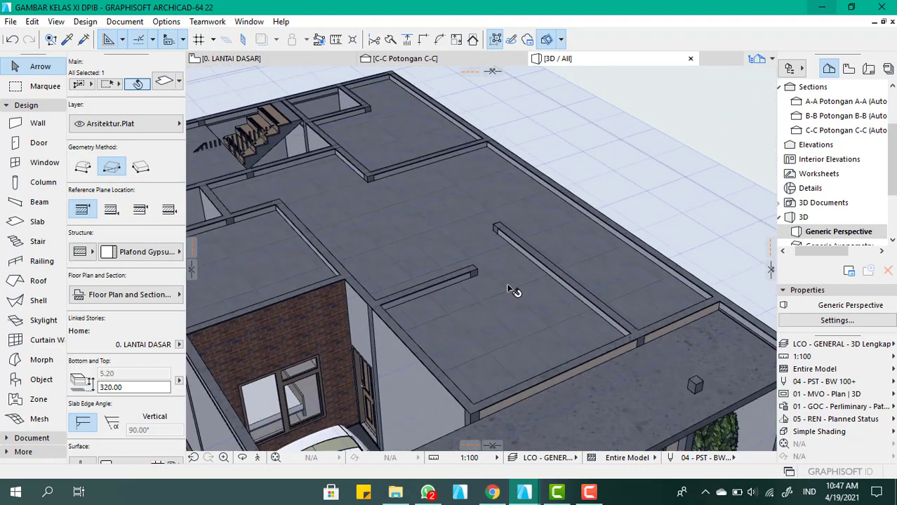
pyautogui.click(656, 203)
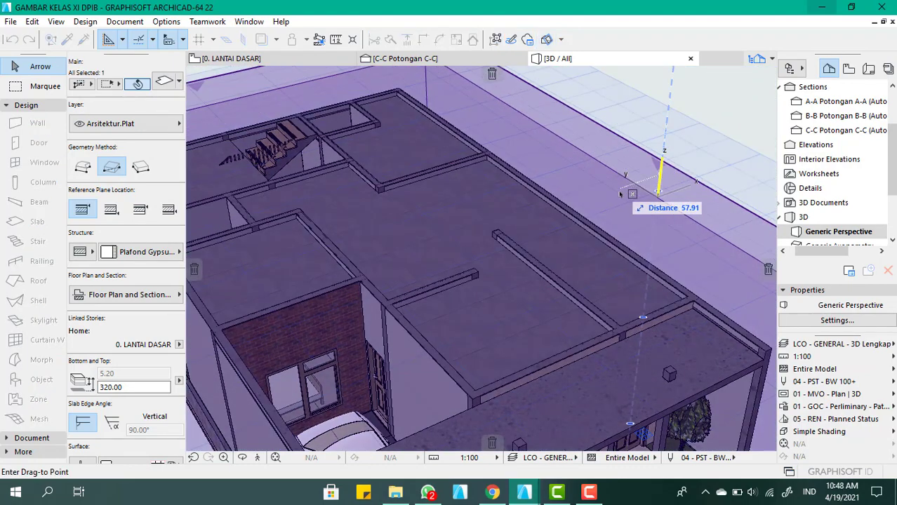
pyautogui.click(645, 188)
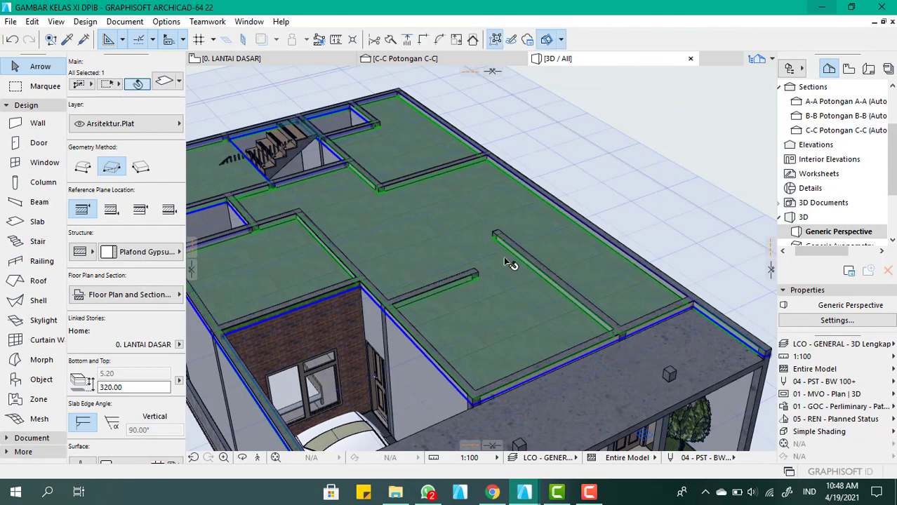
pyautogui.scroll(-2, 461, 262)
pyautogui.scroll(-2, 470, 264)
pyautogui.moveTo(507, 238)
pyautogui.keyDown('shift'); pyautogui.mouseDown(button='middle')
pyautogui.moveTo(410, 234)
pyautogui.moveTo(416, 212)
pyautogui.mouseUp(button='middle'); pyautogui.keyUp('shift')
pyautogui.scroll(4, 386, 291)
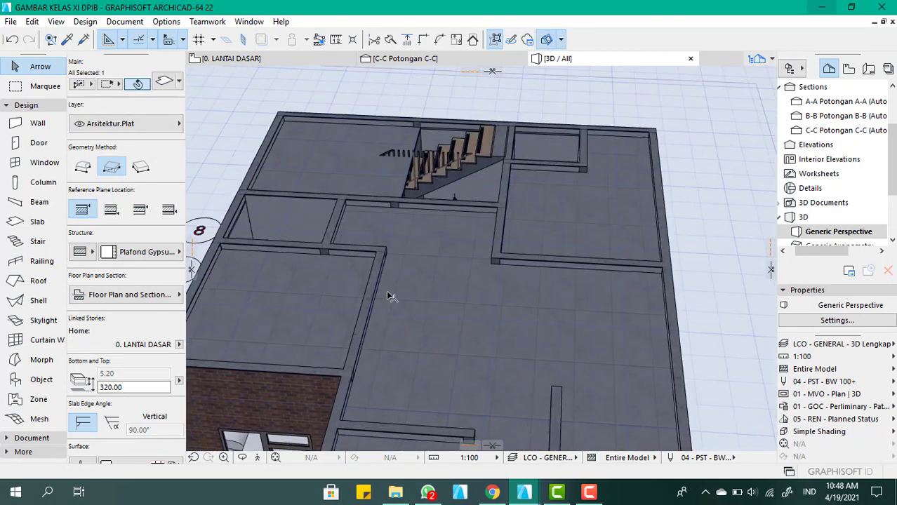
pyautogui.scroll(-1, 400, 326)
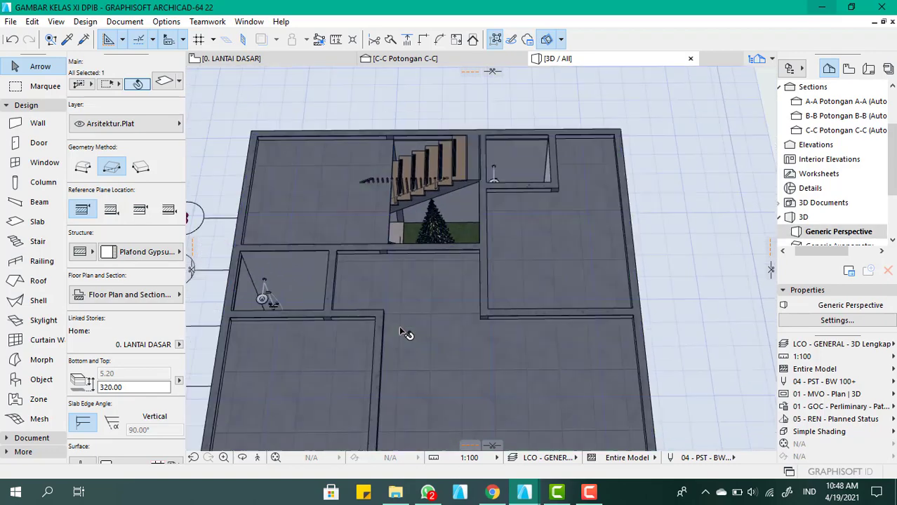
# Return to the LANTAI DASAR floor plan and select the Plafond Gypsum ceiling slab, not the stair
pyautogui.scroll(2, 356, 207)
pyautogui.scroll(-1, 384, 320)
pyautogui.keyDown('shift'); pyautogui.moveTo(377, 306); pyautogui.dragTo(383, 325, button='middle'); pyautogui.keyUp('shift')
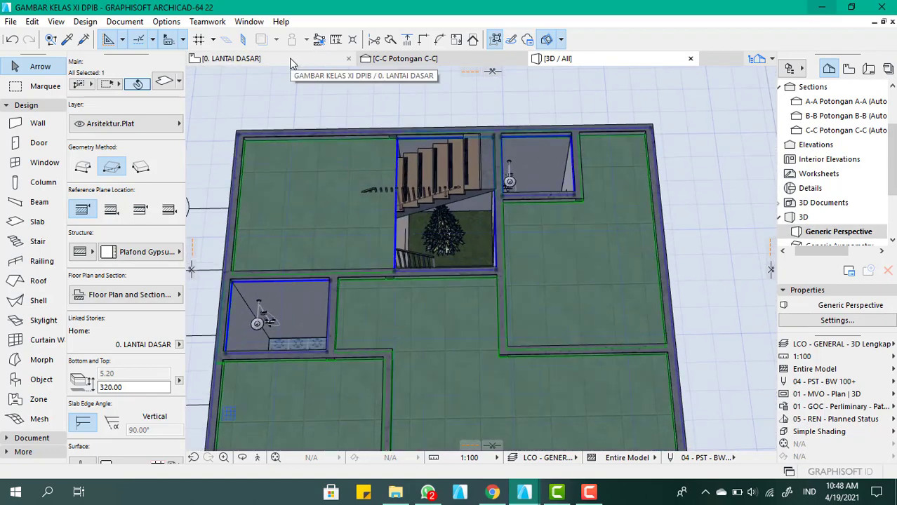
pyautogui.click(232, 59)
pyautogui.click(416, 160)
pyautogui.scroll(4, 416, 160)
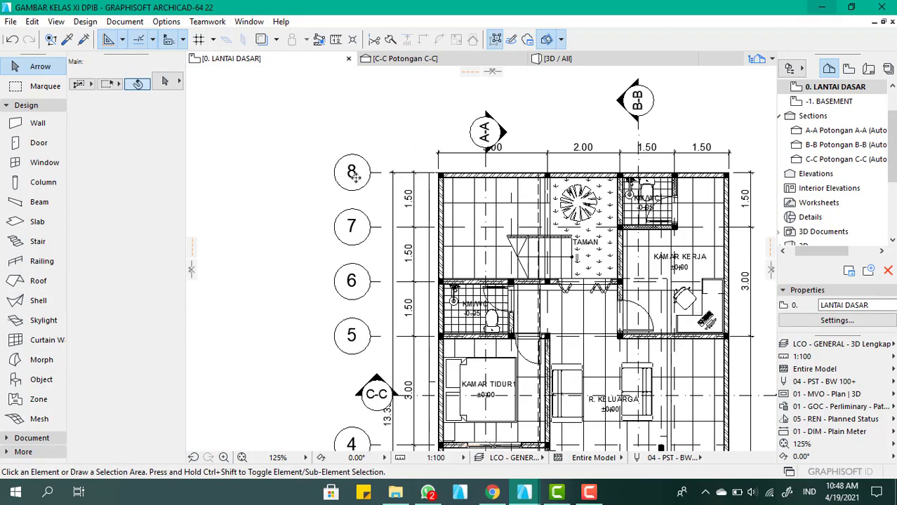
pyautogui.click(304, 206)
pyautogui.scroll(3, 302, 204)
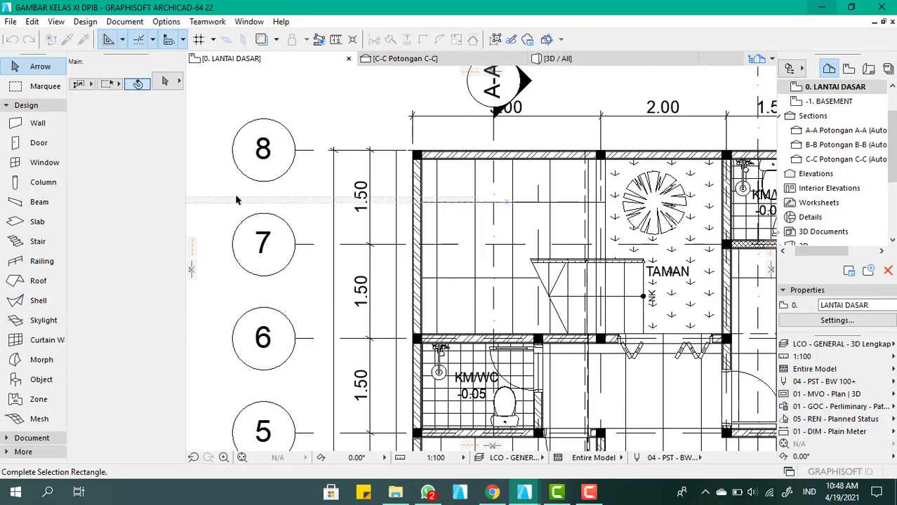
pyautogui.click(460, 237)
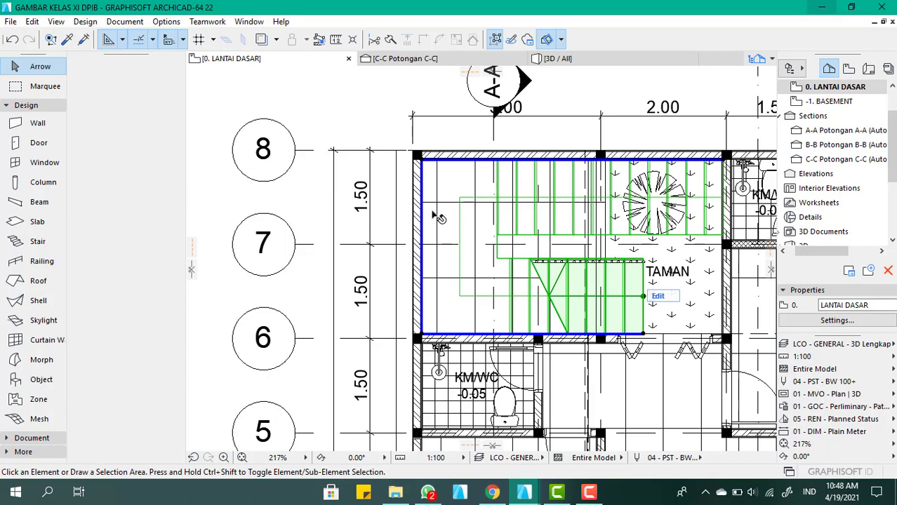
pyautogui.scroll(-5, 531, 282)
pyautogui.scroll(5, 528, 344)
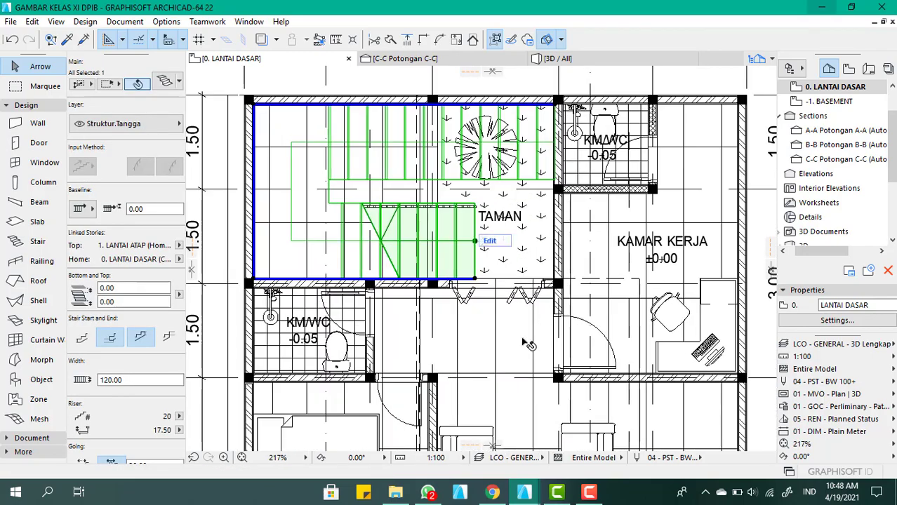
pyautogui.click(520, 357)
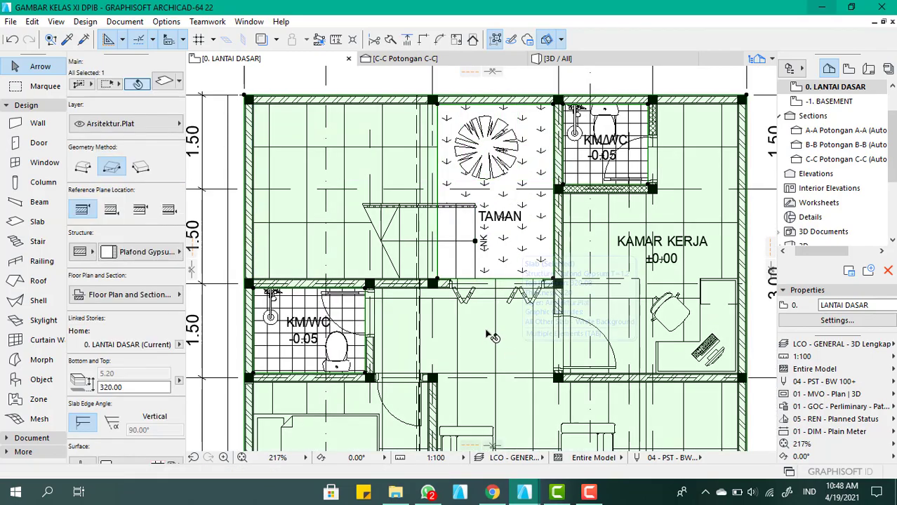
# Subtract a rectangular hole from the ceiling slab over the stair room, spanning the inner wall corner at axis 6 to the garden-side column at axis 8
pyautogui.scroll(-3, 461, 329)
pyautogui.scroll(5, 449, 251)
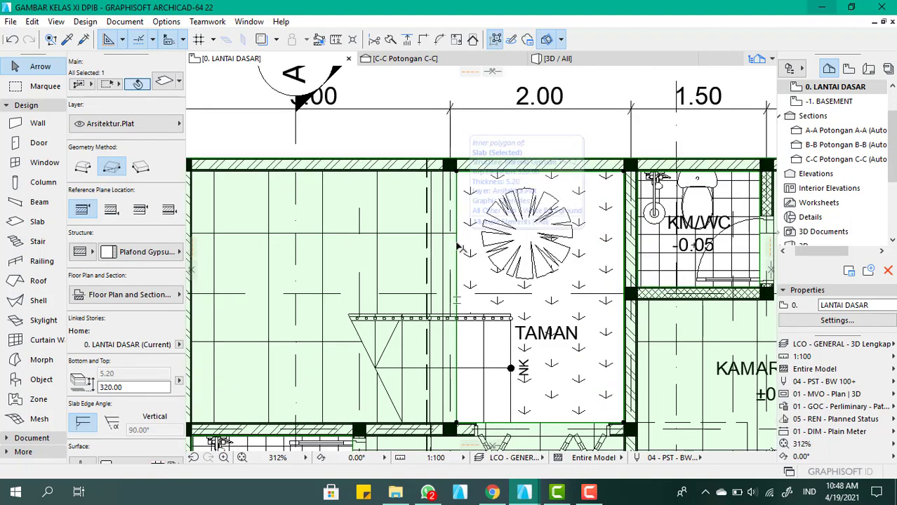
pyautogui.click(457, 246)
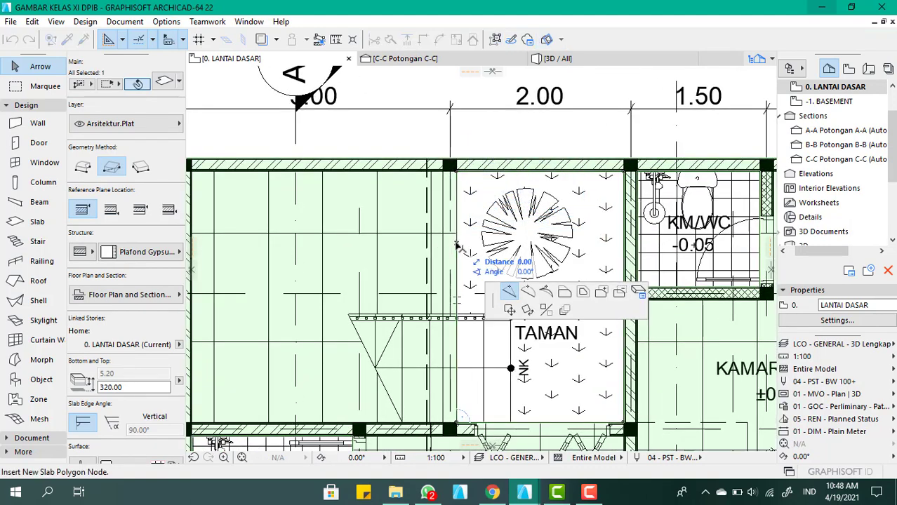
pyautogui.click(618, 294)
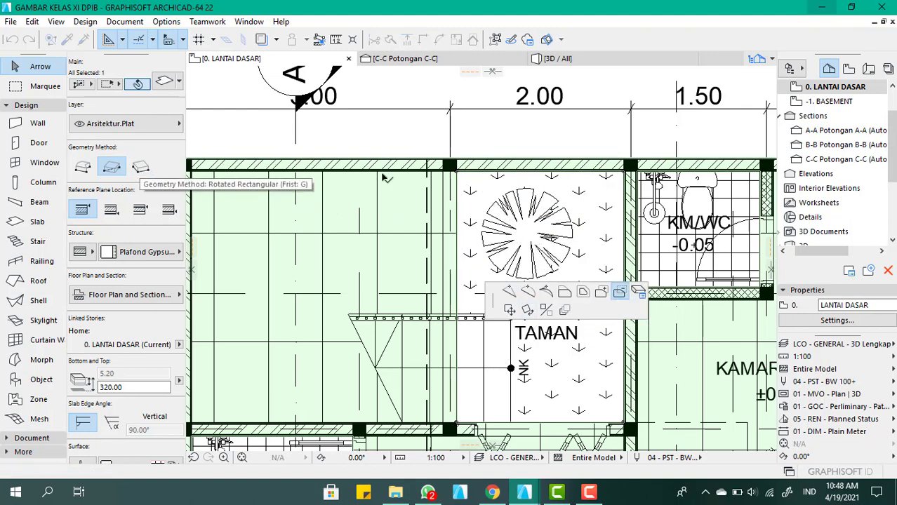
pyautogui.scroll(-2, 385, 178)
pyautogui.scroll(4, 285, 321)
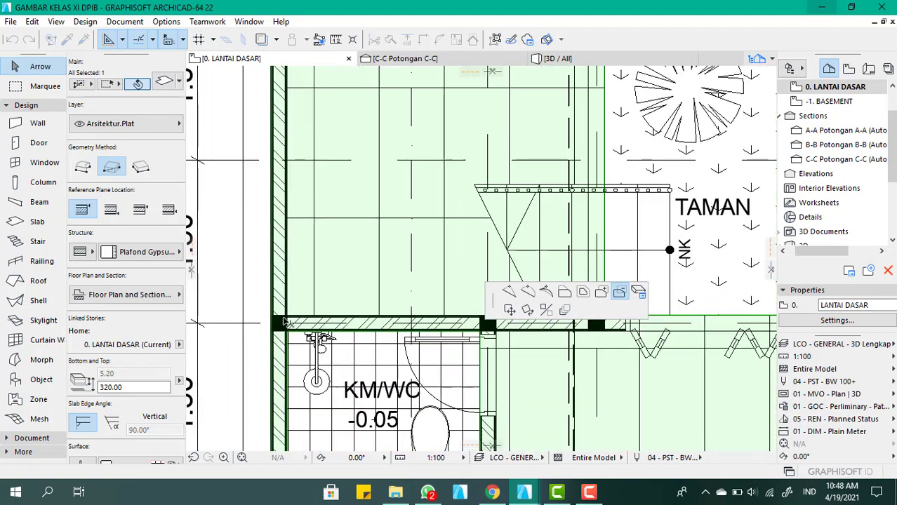
pyautogui.click(287, 317)
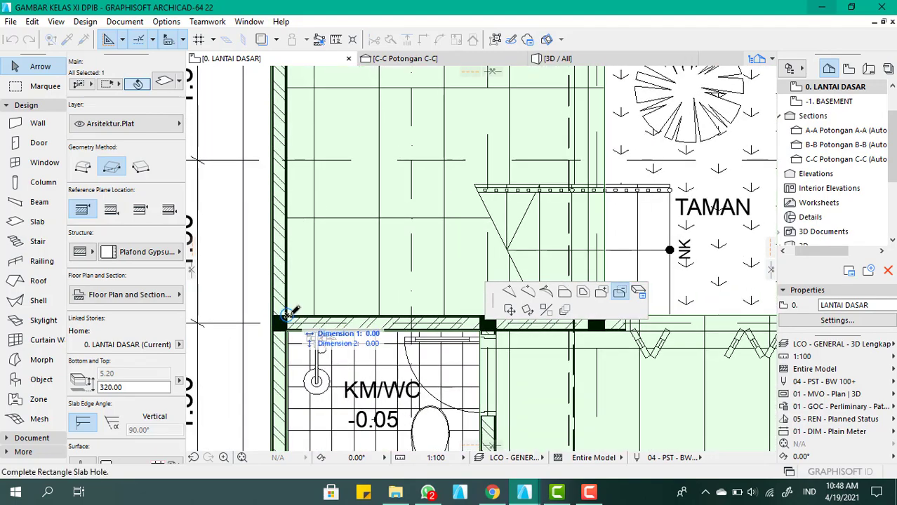
pyautogui.scroll(-3, 498, 151)
pyautogui.scroll(4, 493, 157)
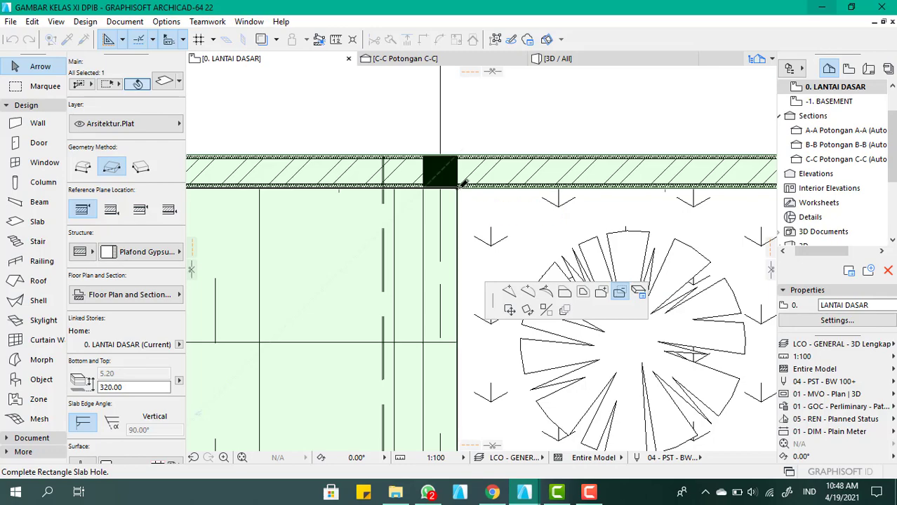
pyautogui.click(463, 182)
pyautogui.scroll(-3, 532, 146)
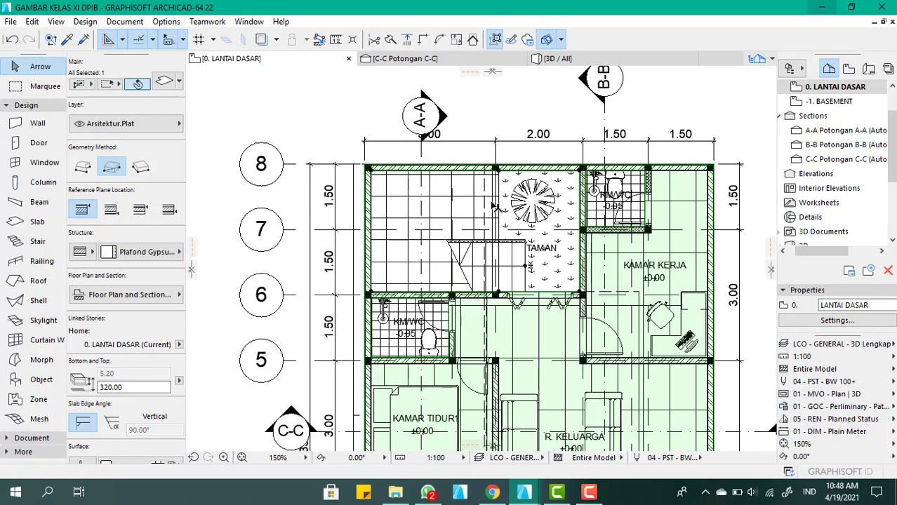
# Examine the enlarged ceiling opening over the stair and the ceiling coverage of the remaining rooms in plan and 3D
pyautogui.scroll(-3, 483, 182)
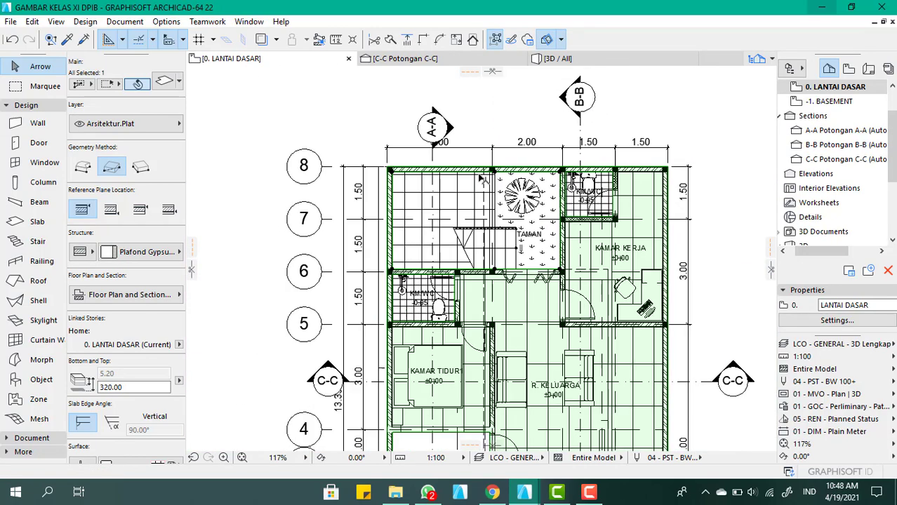
pyautogui.scroll(3, 522, 181)
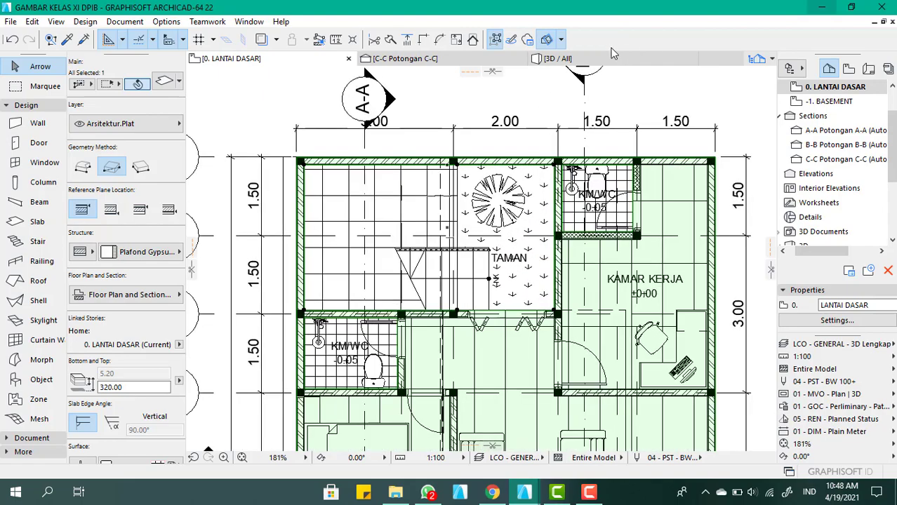
pyautogui.press('F3')
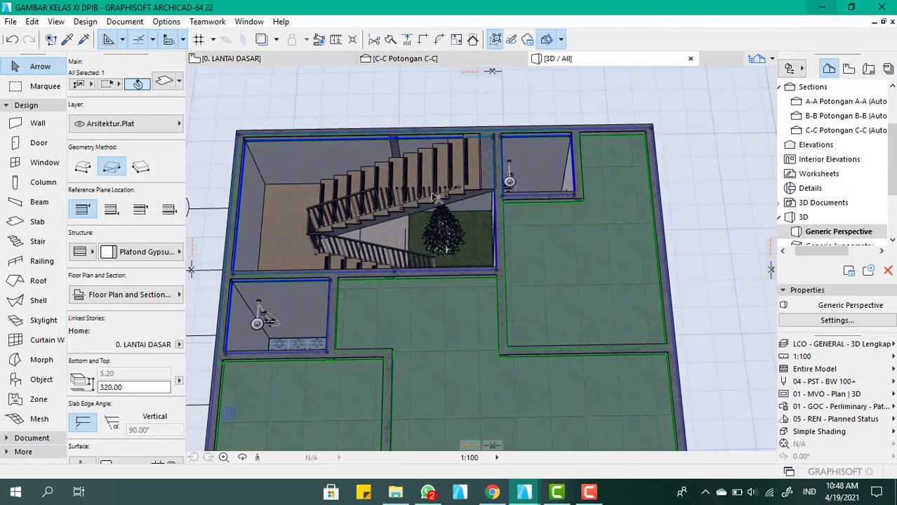
pyautogui.scroll(-3, 437, 198)
pyautogui.keyDown('shift'); pyautogui.moveTo(438, 198); pyautogui.dragTo(420, 276, button='middle'); pyautogui.keyUp('shift')
pyautogui.scroll(4, 393, 242)
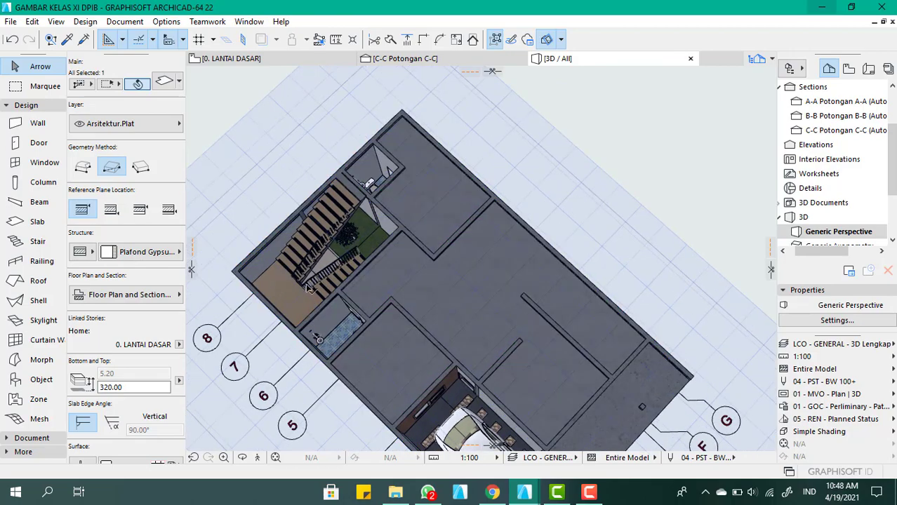
pyautogui.moveTo(407, 210)
pyautogui.keyDown('shift'); pyautogui.mouseDown(button='middle')
pyautogui.moveTo(372, 218)
pyautogui.moveTo(390, 208)
pyautogui.mouseUp(button='middle'); pyautogui.keyUp('shift')
pyautogui.scroll(-3, 406, 219)
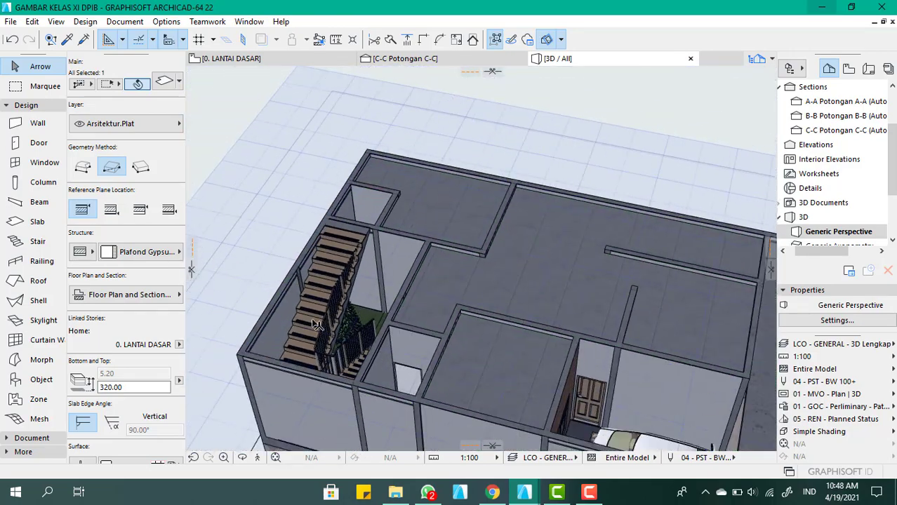
pyautogui.scroll(4, 313, 322)
pyautogui.scroll(2, 355, 419)
pyautogui.scroll(-6, 356, 423)
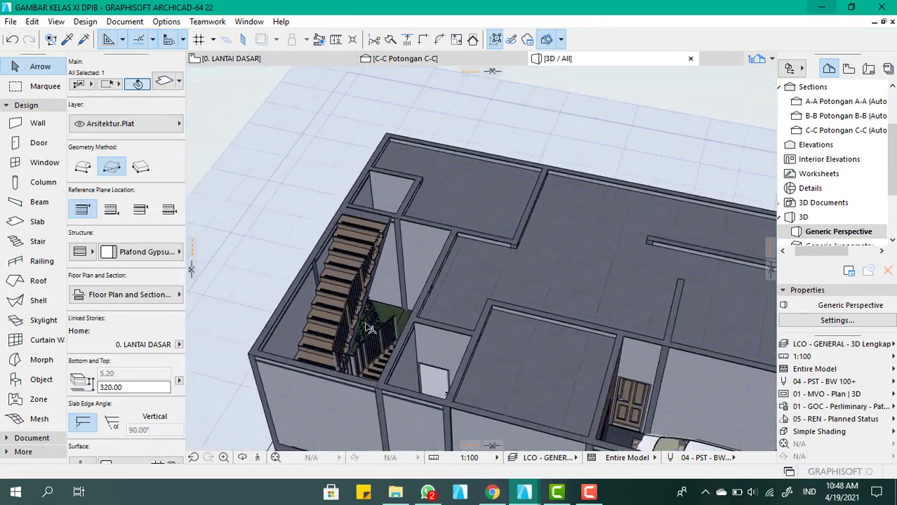
pyautogui.keyDown('shift'); pyautogui.moveTo(579, 284); pyautogui.dragTo(456, 255, button='middle'); pyautogui.keyUp('shift')
pyautogui.scroll(-3, 459, 256)
pyautogui.keyDown('shift'); pyautogui.moveTo(544, 246); pyautogui.dragTo(433, 253, button='middle'); pyautogui.keyUp('shift')
pyautogui.scroll(3, 515, 318)
pyautogui.scroll(-3, 518, 320)
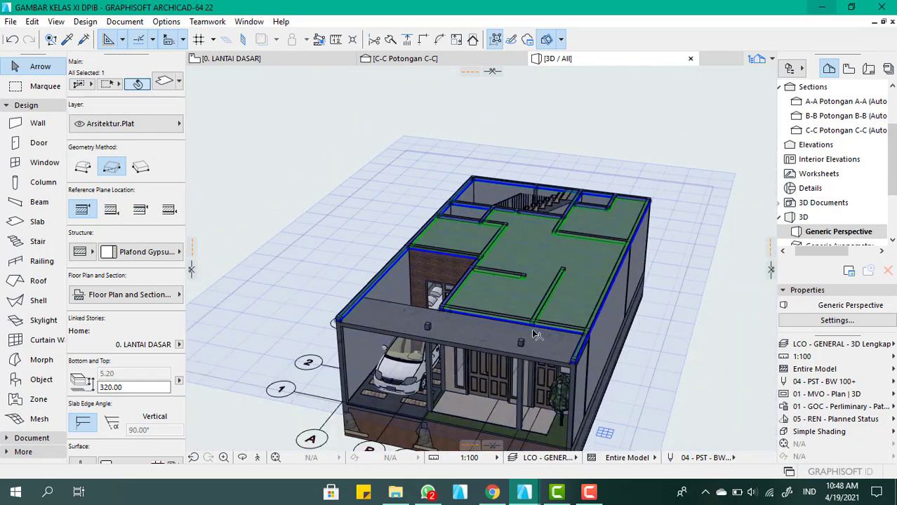
pyautogui.scroll(2, 531, 328)
pyautogui.scroll(-3, 553, 375)
pyautogui.scroll(4, 583, 257)
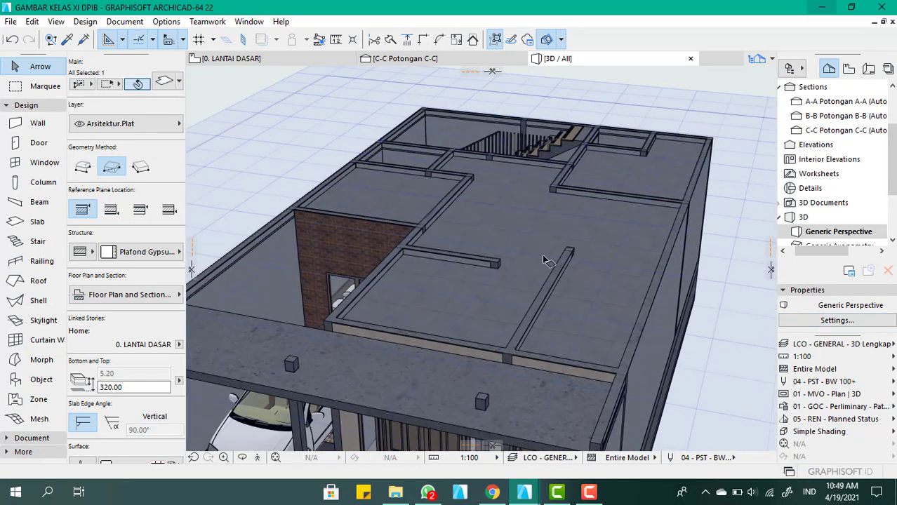
# Turn off the 3D cutting planes, clear the slab selection, and view the complete house from the front
pyautogui.click(547, 40)
pyautogui.scroll(-5, 624, 294)
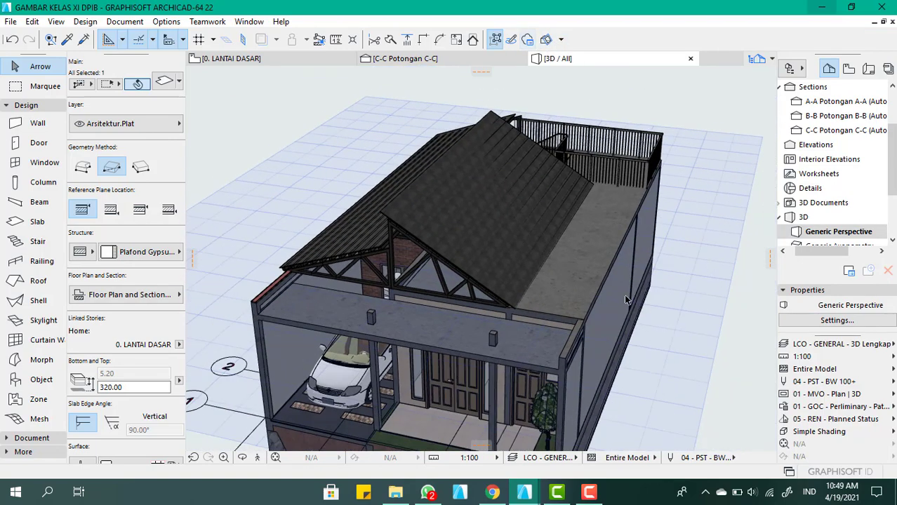
pyautogui.click(694, 364)
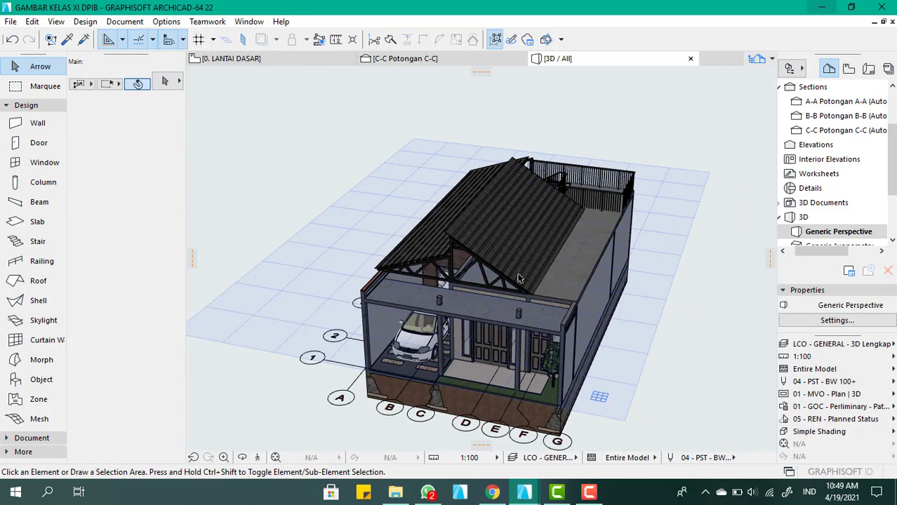
pyautogui.scroll(5, 441, 278)
pyautogui.keyDown('shift'); pyautogui.moveTo(442, 287); pyautogui.dragTo(547, 356, button='middle'); pyautogui.keyUp('shift')
pyautogui.scroll(-3, 561, 358)
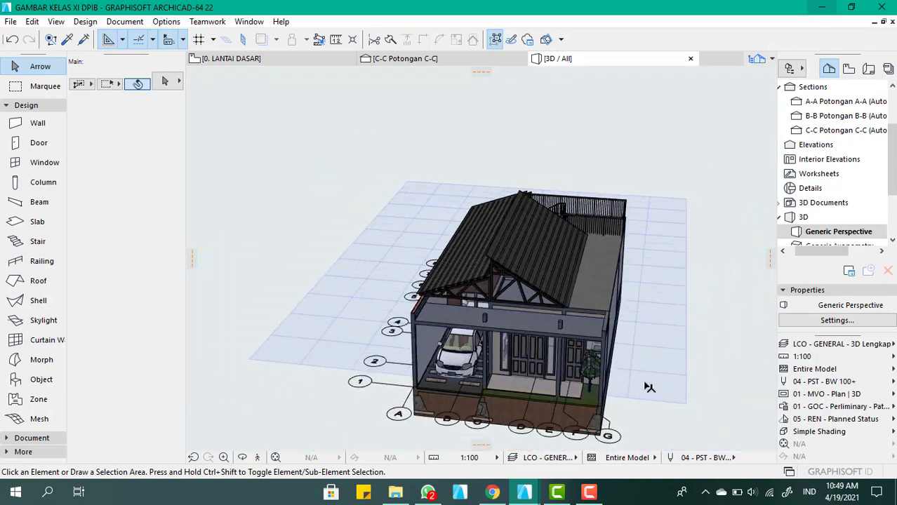
pyautogui.click(649, 387)
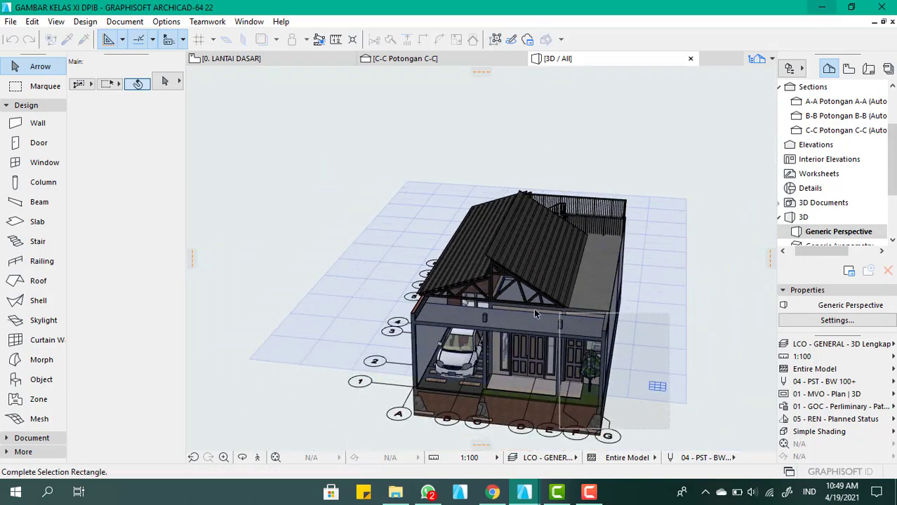
pyautogui.click(710, 394)
pyautogui.scroll(1, 523, 337)
pyautogui.scroll(3, 505, 275)
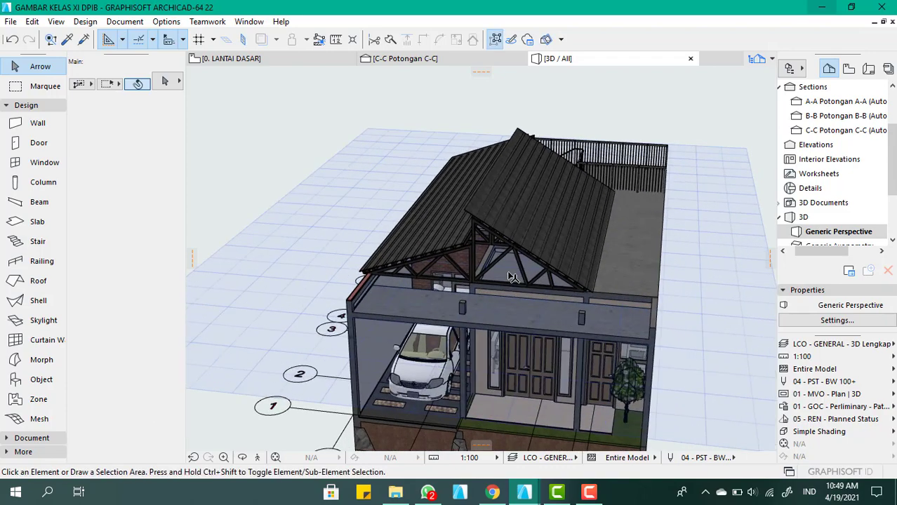
# Select the gypsum ceiling slab under the roof and open the model view layer settings
pyautogui.click(504, 273)
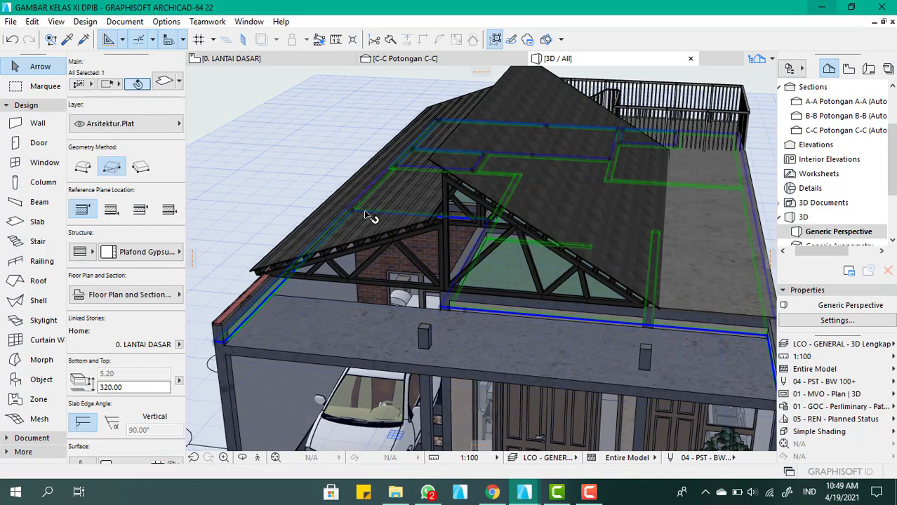
pyautogui.click(157, 126)
pyautogui.click(158, 126)
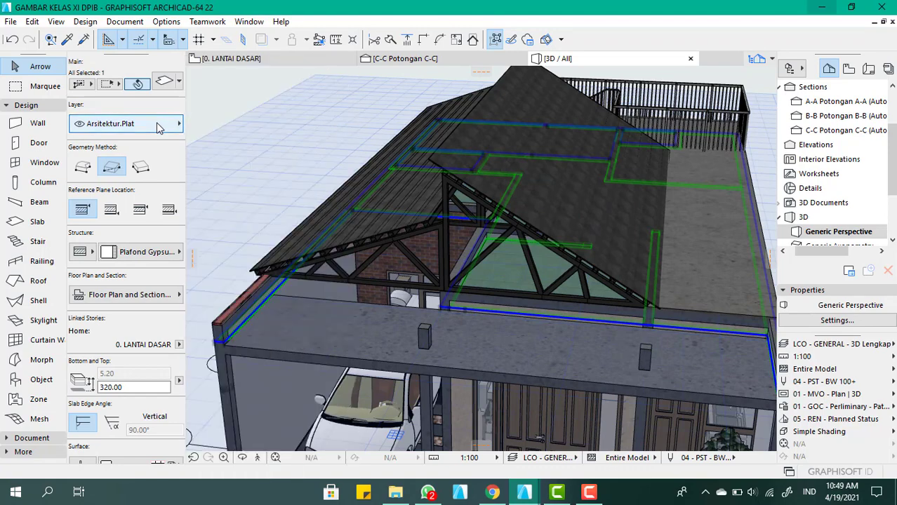
pyautogui.hotkey('ctrl', 'l')
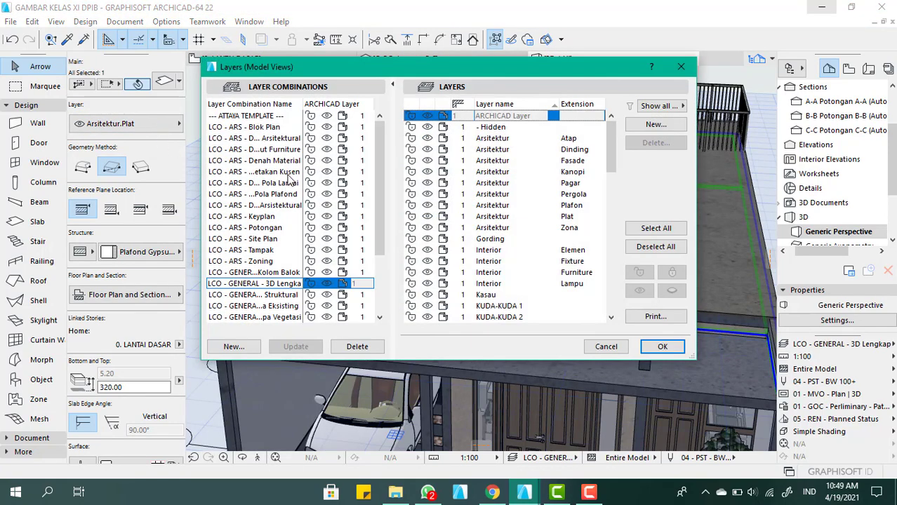
pyautogui.click(233, 346)
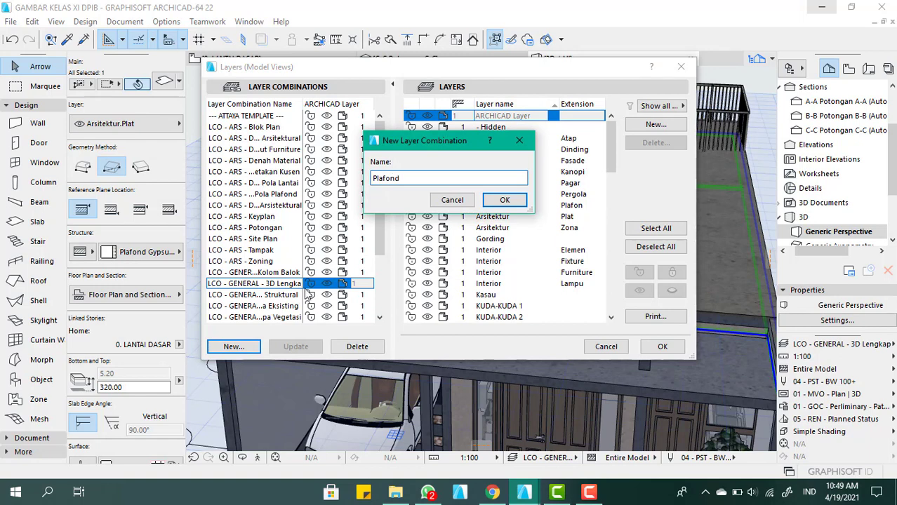
pyautogui.click(505, 201)
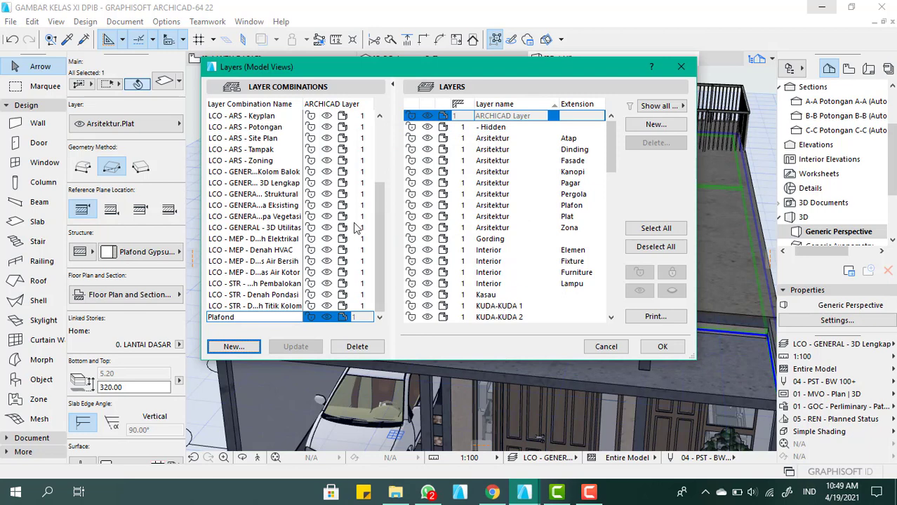
pyautogui.click(355, 346)
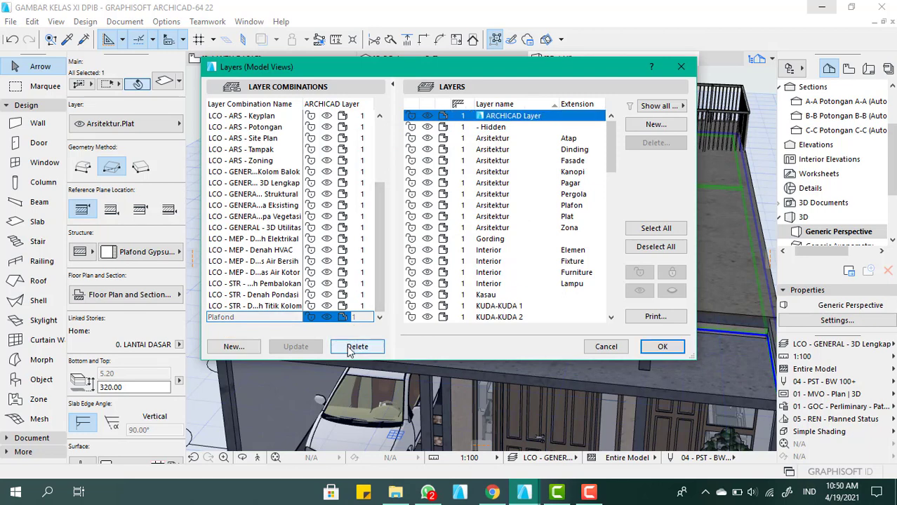
# Create a new layer named Plafond and apply the layer settings
pyautogui.click(654, 124)
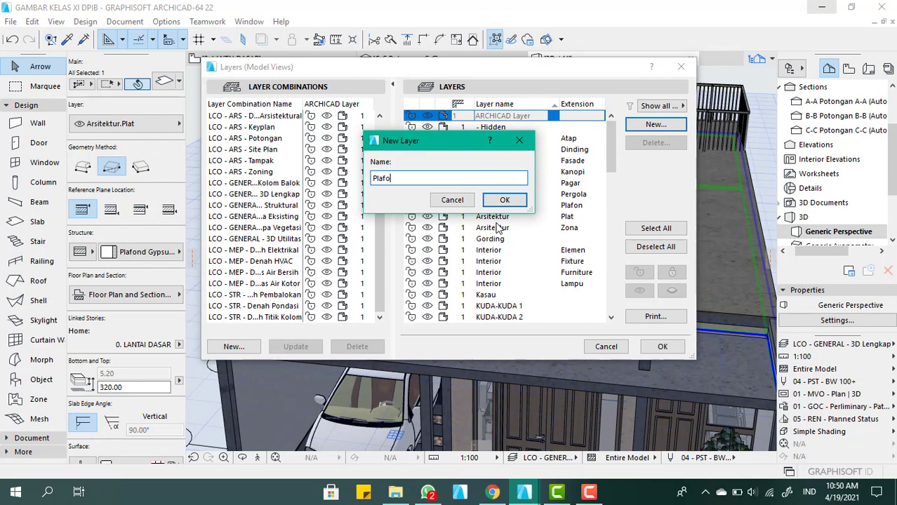
pyautogui.click(505, 200)
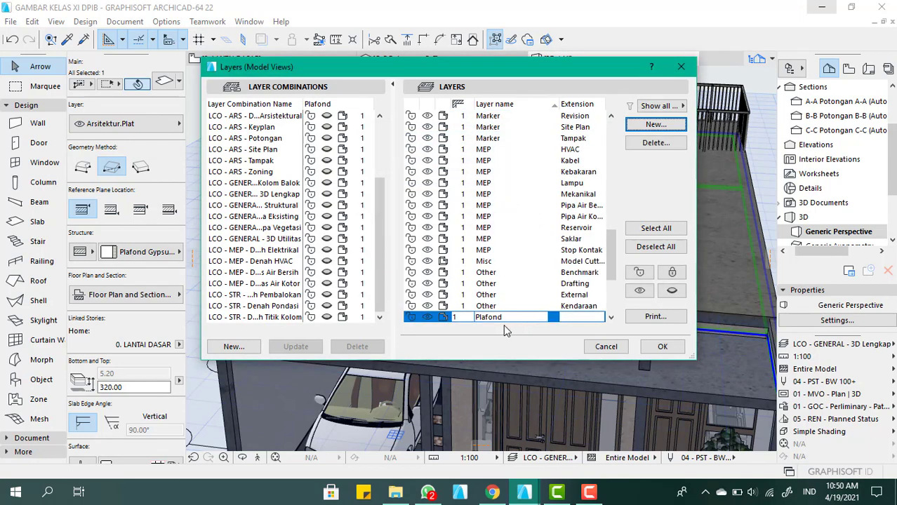
pyautogui.click(660, 350)
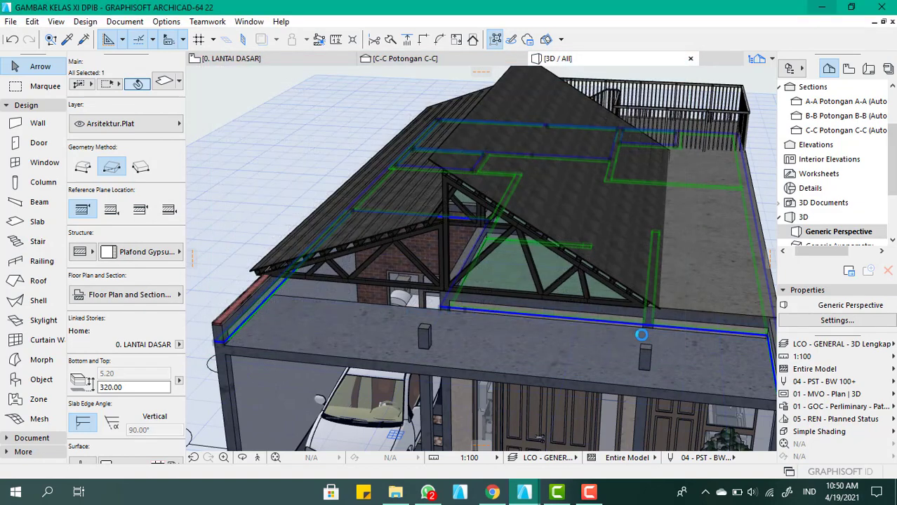
# Assign the selected gypsum ceiling slab to the Plafond layer and clear the selection
pyautogui.click(140, 131)
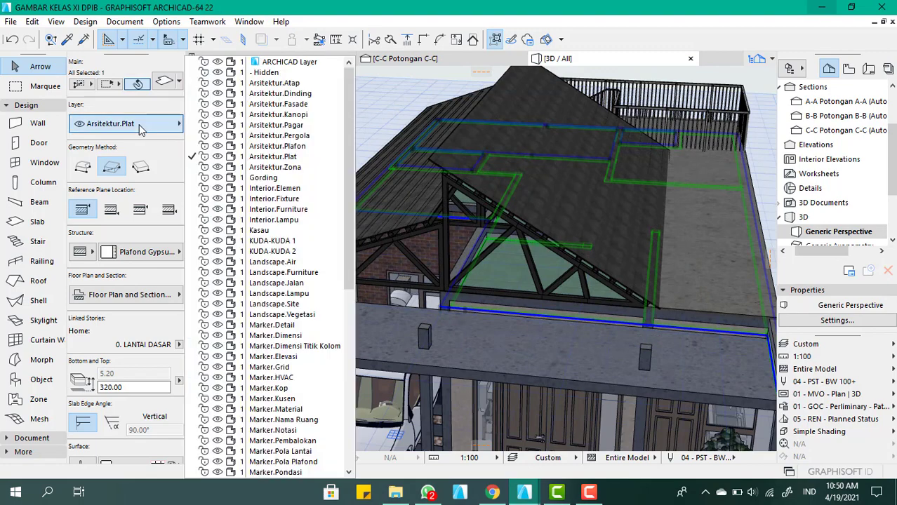
pyautogui.press('p')
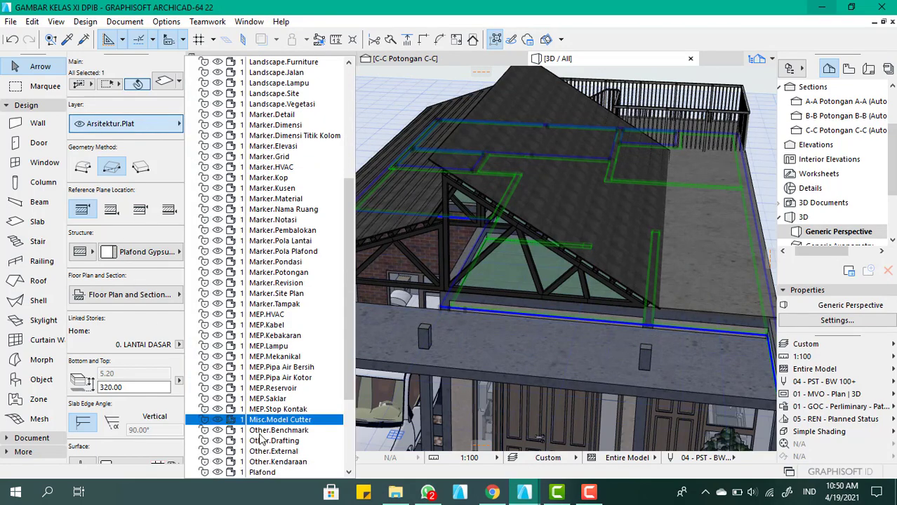
pyautogui.click(274, 474)
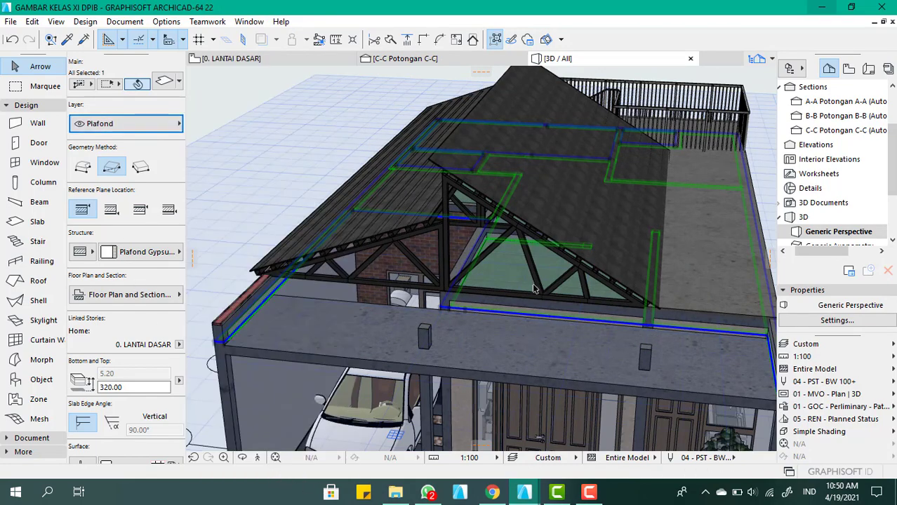
pyautogui.scroll(-5, 395, 271)
pyautogui.click(606, 339)
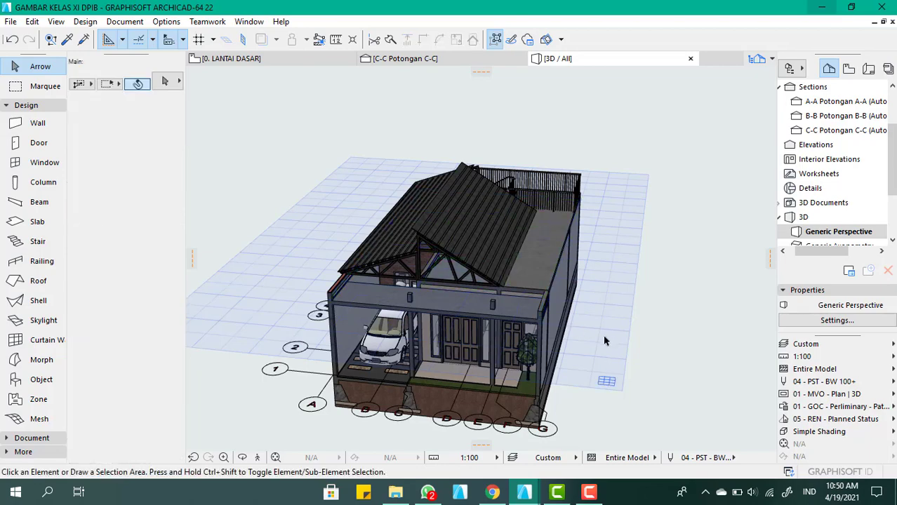
pyautogui.scroll(4, 523, 274)
pyautogui.keyDown('shift'); pyautogui.moveTo(449, 277); pyautogui.dragTo(431, 294, button='middle'); pyautogui.keyUp('shift')
pyautogui.scroll(-3, 430, 294)
pyautogui.scroll(2, 523, 144)
pyautogui.keyDown('shift'); pyautogui.moveTo(523, 144); pyautogui.dragTo(501, 175, button='middle'); pyautogui.keyUp('shift')
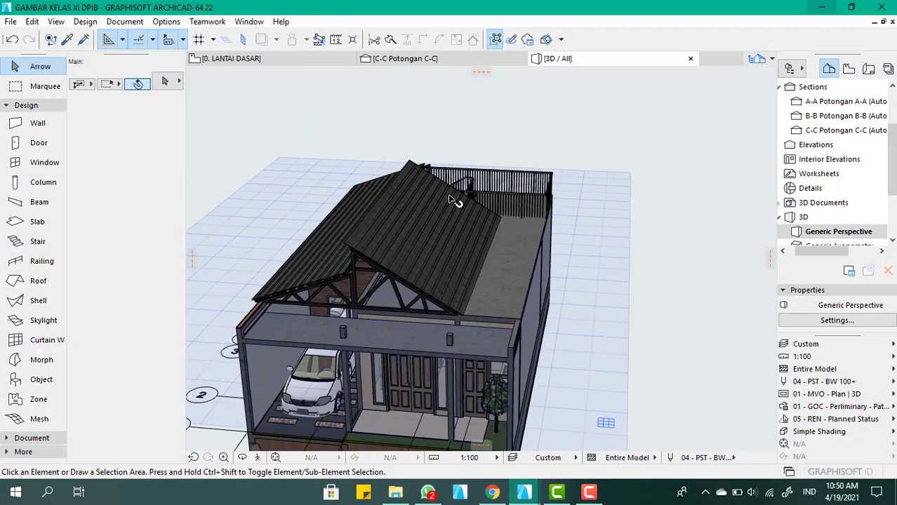
pyautogui.keyDown('shift'); pyautogui.moveTo(453, 201); pyautogui.dragTo(463, 209, button='middle'); pyautogui.keyUp('shift')
# Switch to Chrome, search for 3d warehouse in a new tab, and open the 3D Warehouse website
pyautogui.click(495, 493)
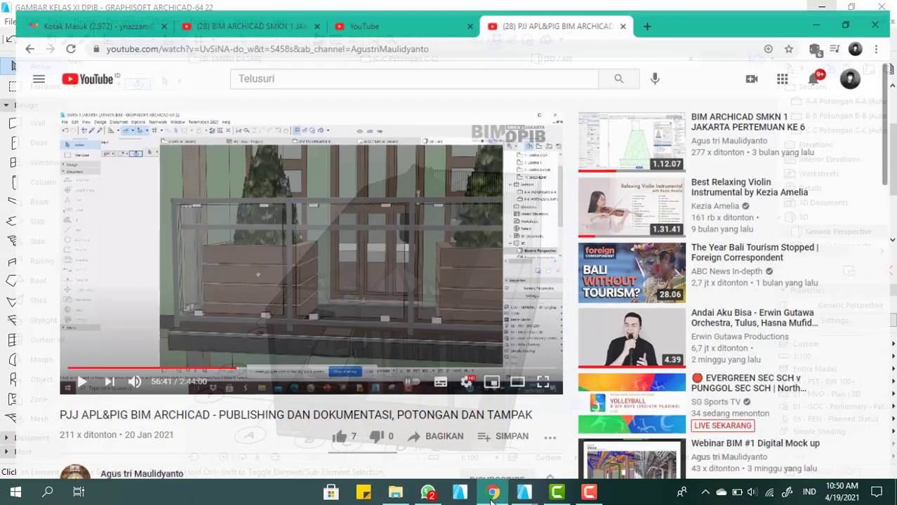
pyautogui.click(647, 11)
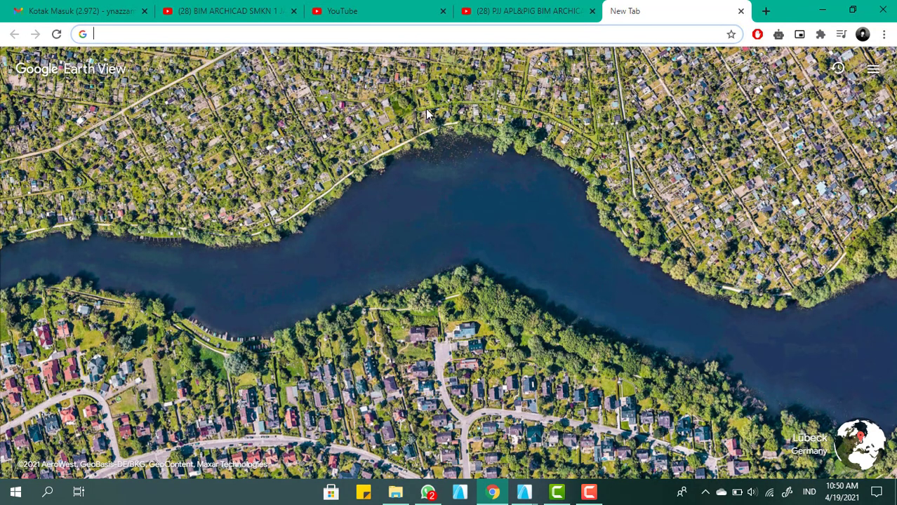
pyautogui.write('3d warehouse')
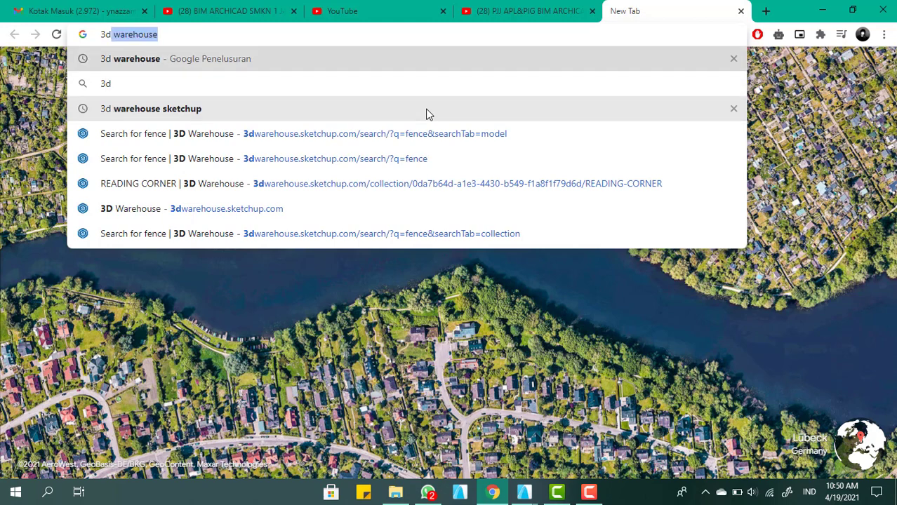
pyautogui.press('Return')
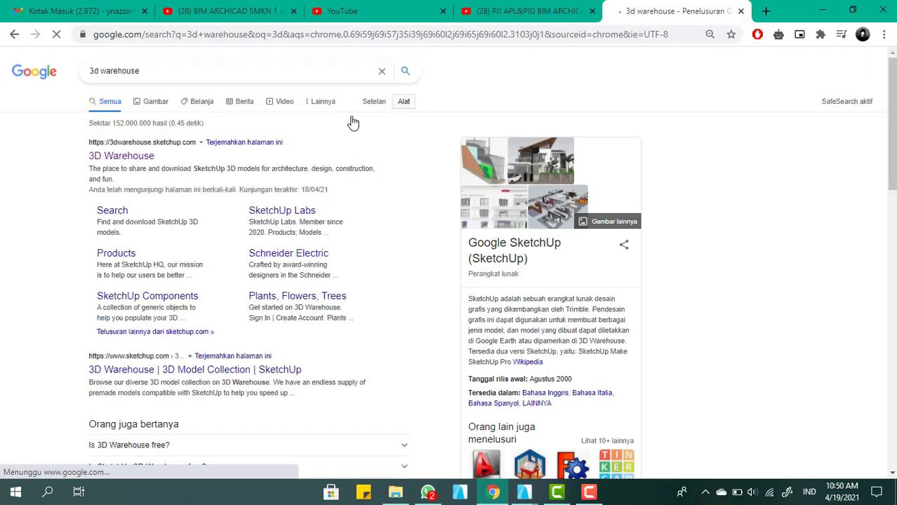
pyautogui.click(116, 160)
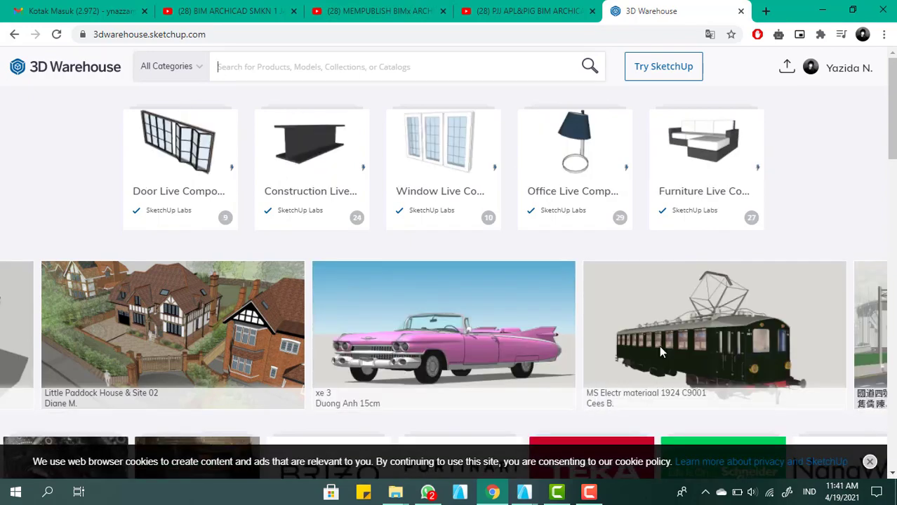
# Search 3D Warehouse for fence
pyautogui.scroll(-3, 410, 232)
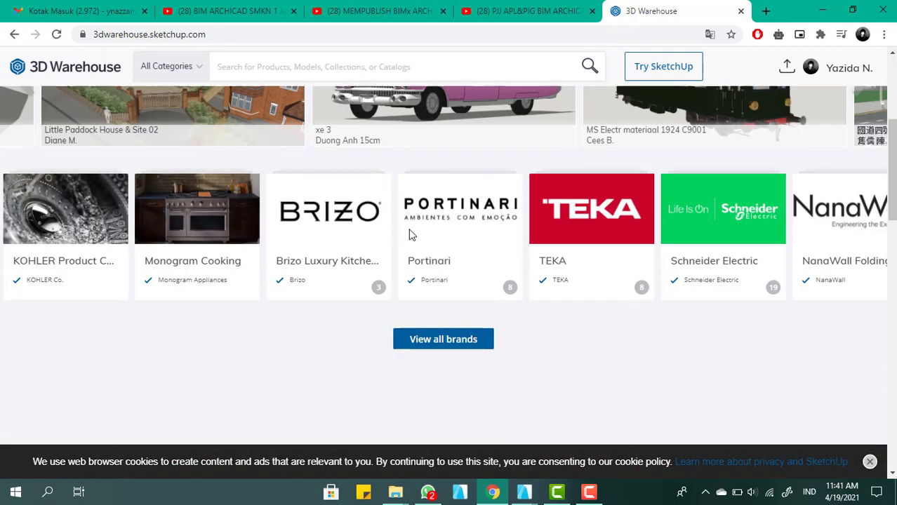
pyautogui.scroll(3, 337, 315)
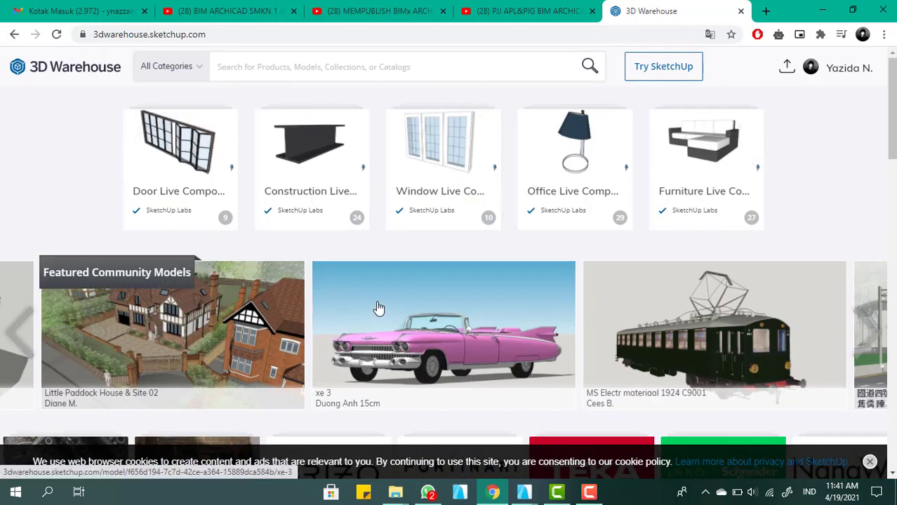
pyautogui.click(379, 65)
pyautogui.write('fence')
pyautogui.press('Return')
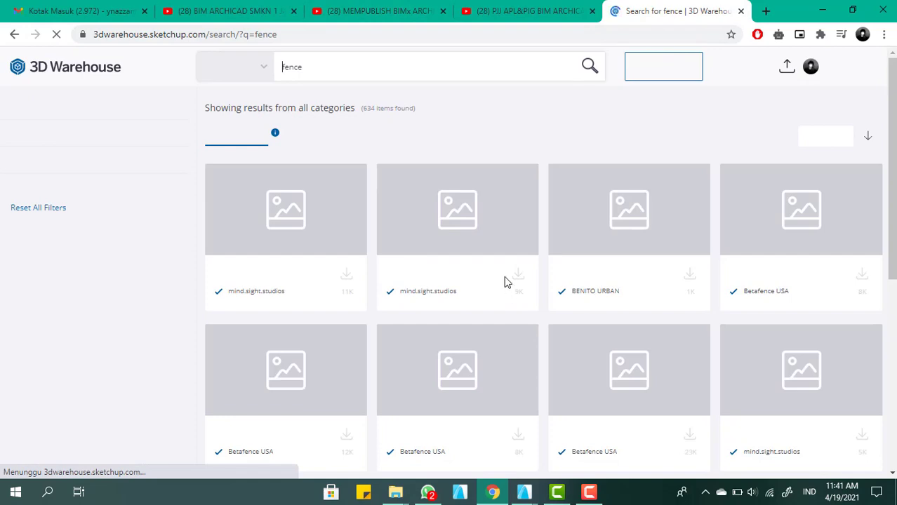
# Browse the fence product results for a design suited to the house
pyautogui.scroll(-3, 408, 208)
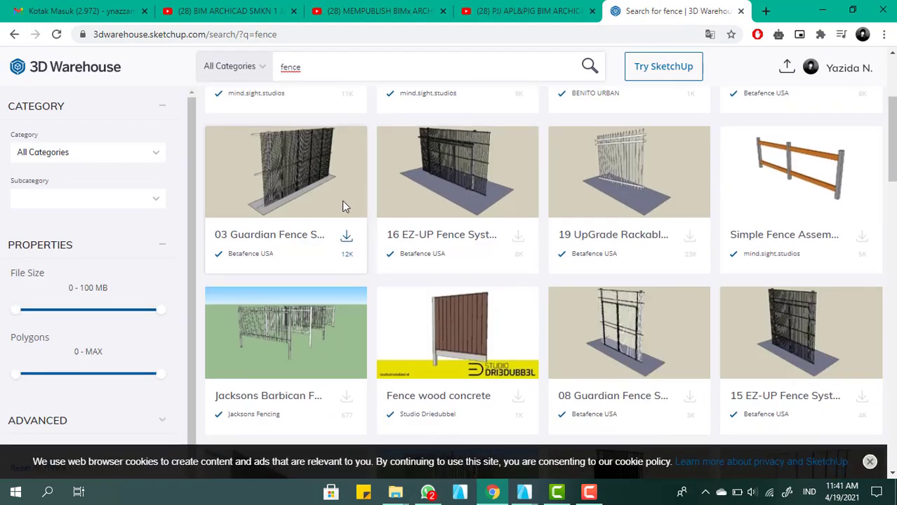
pyautogui.scroll(-3, 344, 204)
pyautogui.scroll(-3, 401, 200)
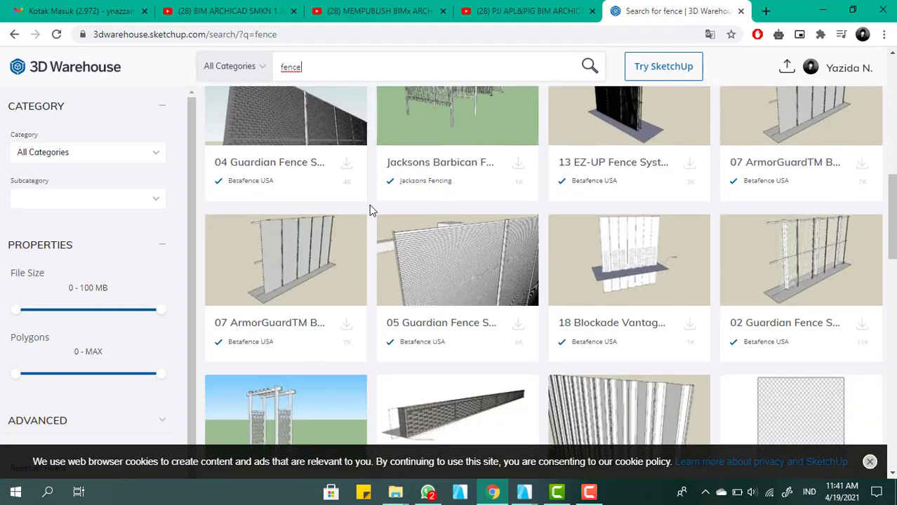
pyautogui.scroll(-5, 370, 206)
pyautogui.scroll(3, 520, 226)
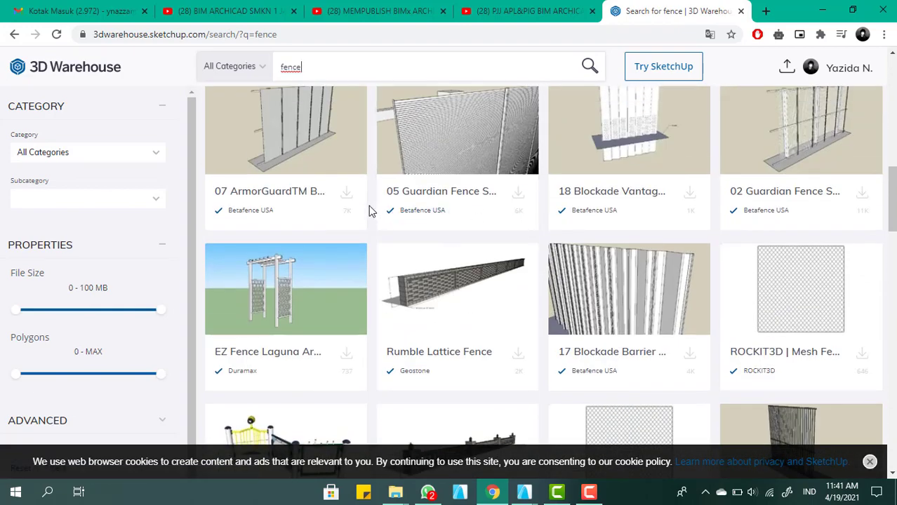
pyautogui.scroll(-1, 369, 213)
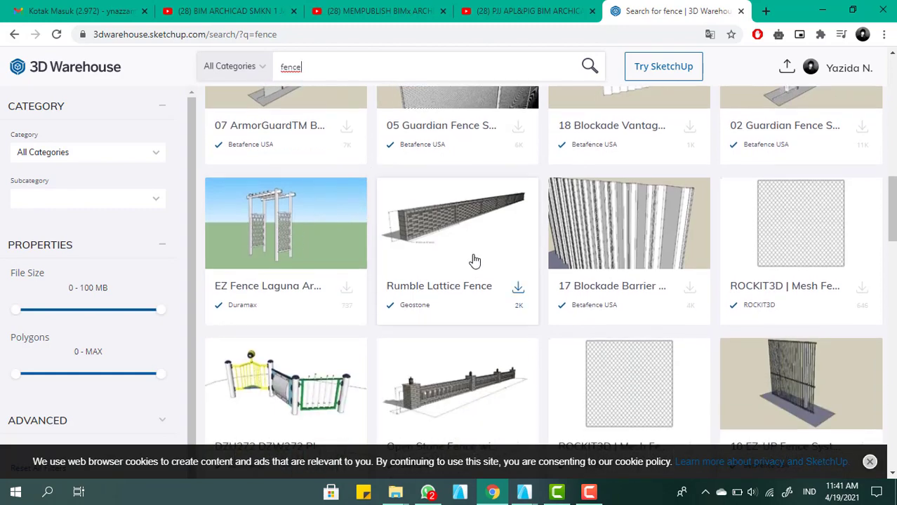
pyautogui.scroll(-5, 469, 261)
pyautogui.scroll(-4, 554, 218)
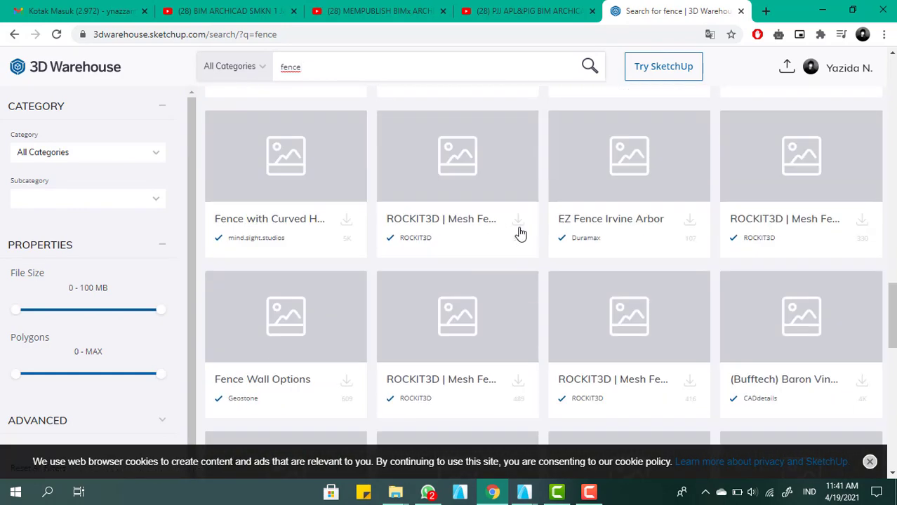
pyautogui.scroll(-5, 497, 232)
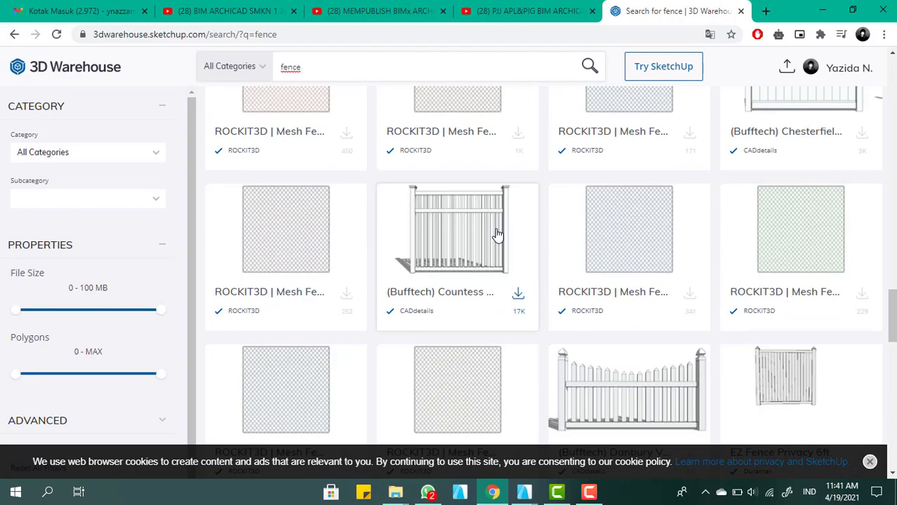
pyautogui.scroll(-8, 502, 232)
pyautogui.scroll(-6, 470, 241)
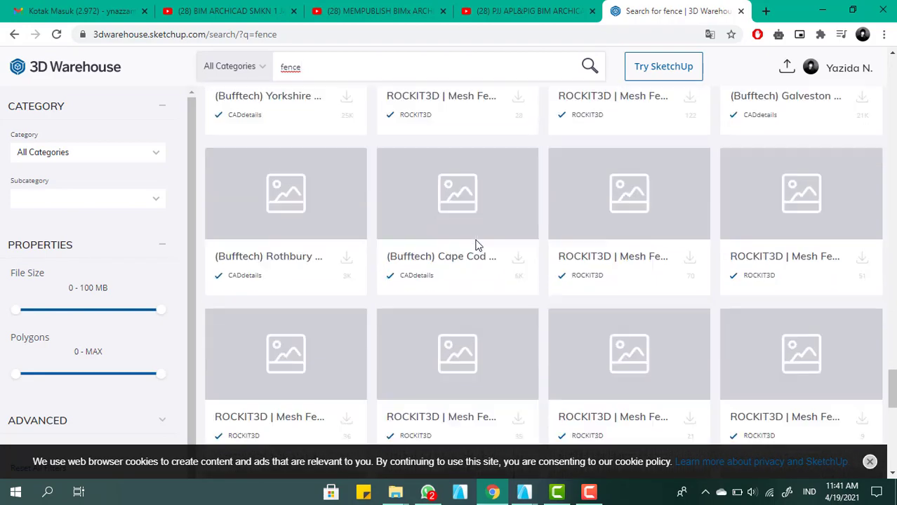
pyautogui.scroll(-4, 476, 240)
pyautogui.scroll(9, 356, 134)
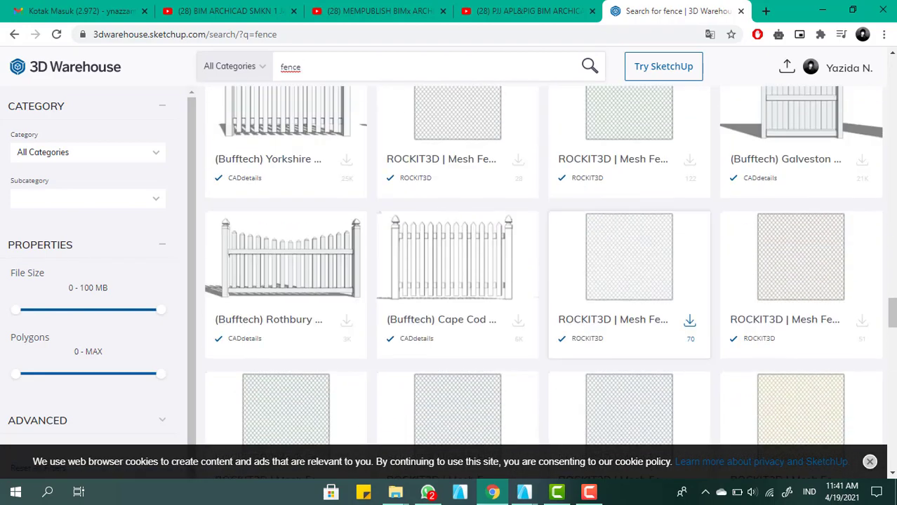
# Switch the fence results to community models and browse them for a suitable house fence
pyautogui.moveTo(892, 314); pyautogui.dragTo(892, 68)
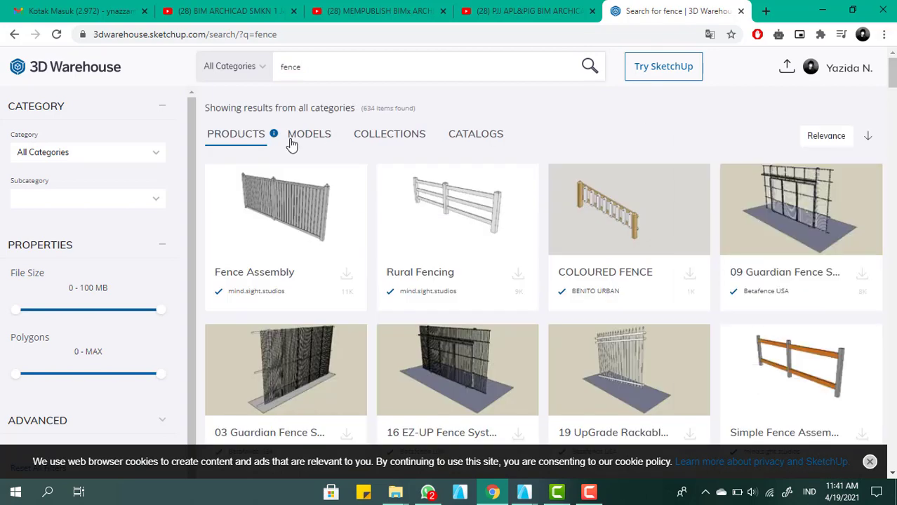
pyautogui.click(310, 140)
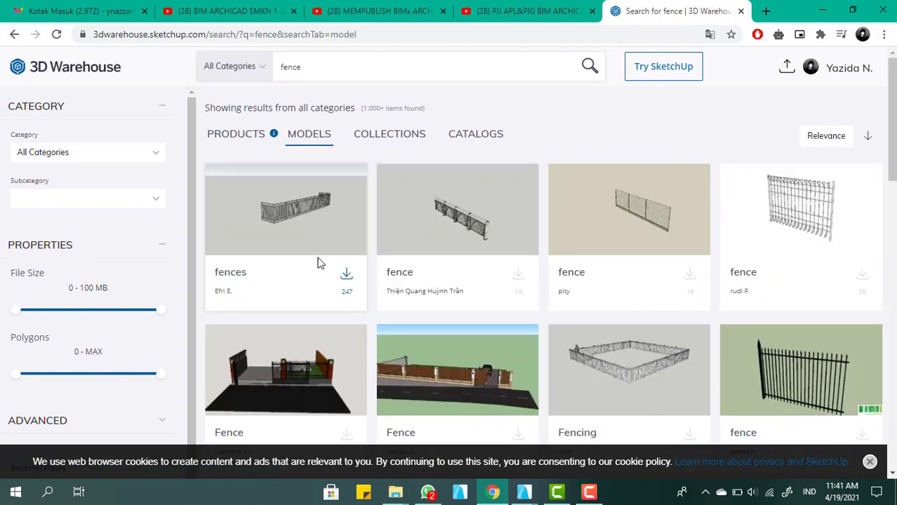
pyautogui.scroll(-3, 368, 246)
pyautogui.scroll(-2, 368, 265)
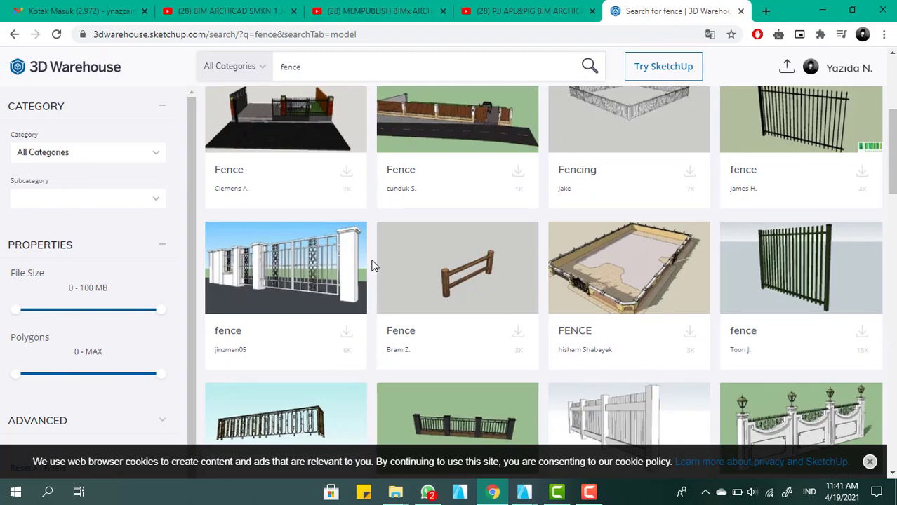
pyautogui.scroll(-3, 372, 262)
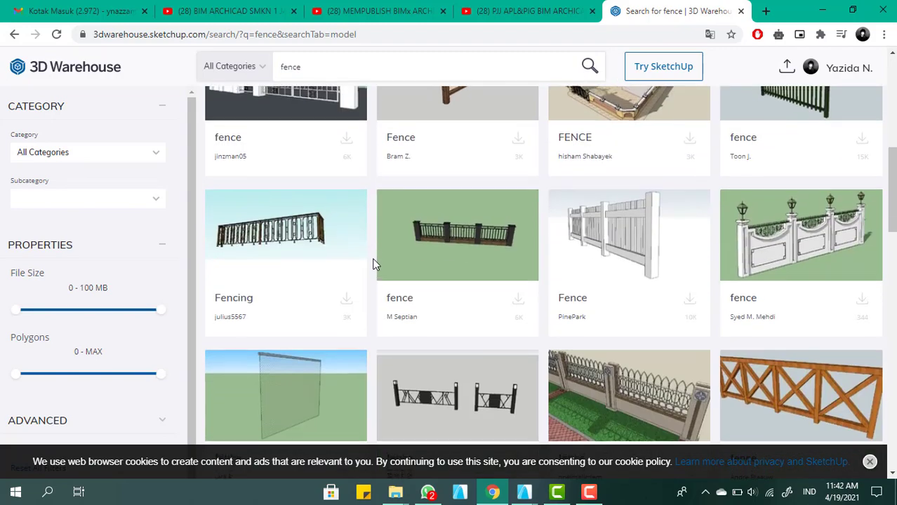
pyautogui.scroll(2, 373, 263)
pyautogui.scroll(-5, 373, 264)
pyautogui.scroll(3, 373, 264)
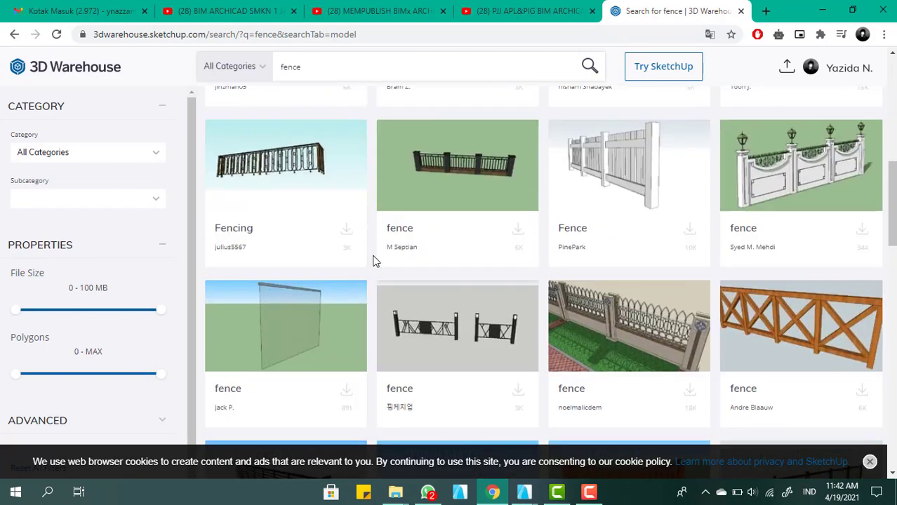
pyautogui.scroll(-1, 374, 263)
pyautogui.scroll(-7, 373, 264)
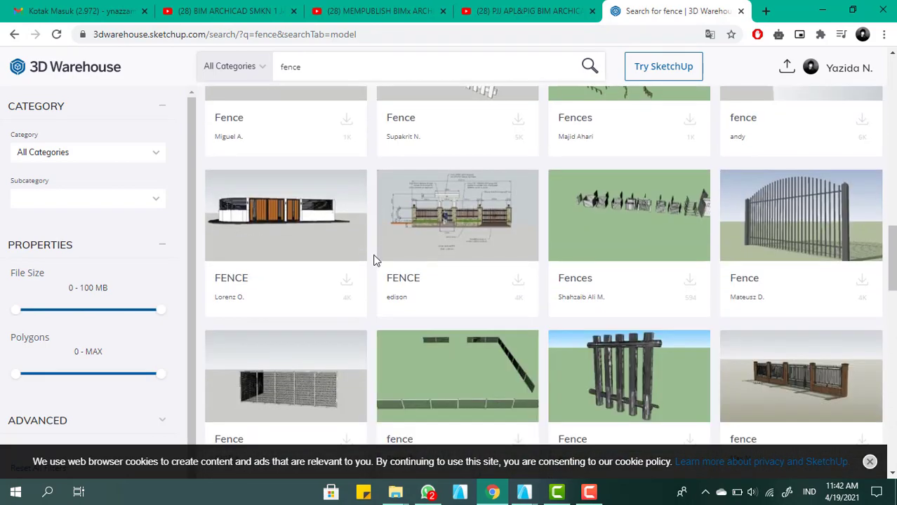
pyautogui.scroll(-8, 373, 261)
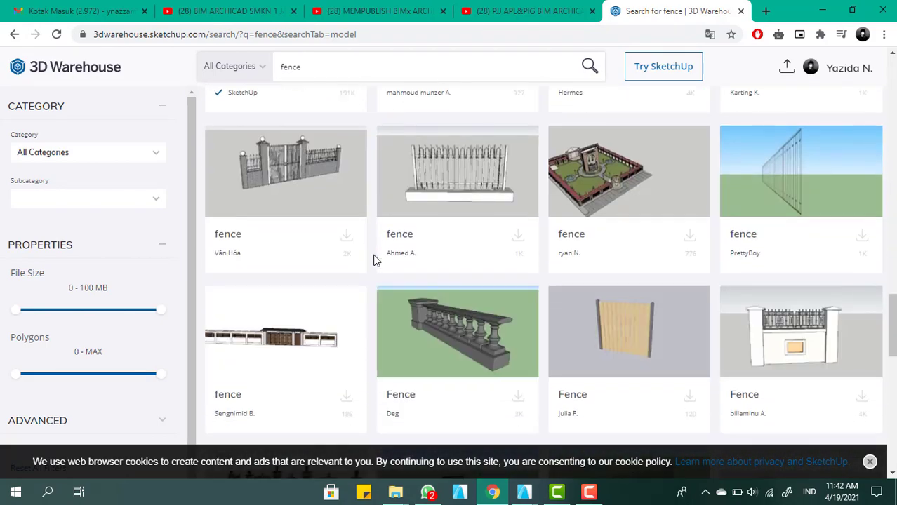
pyautogui.scroll(-10, 373, 261)
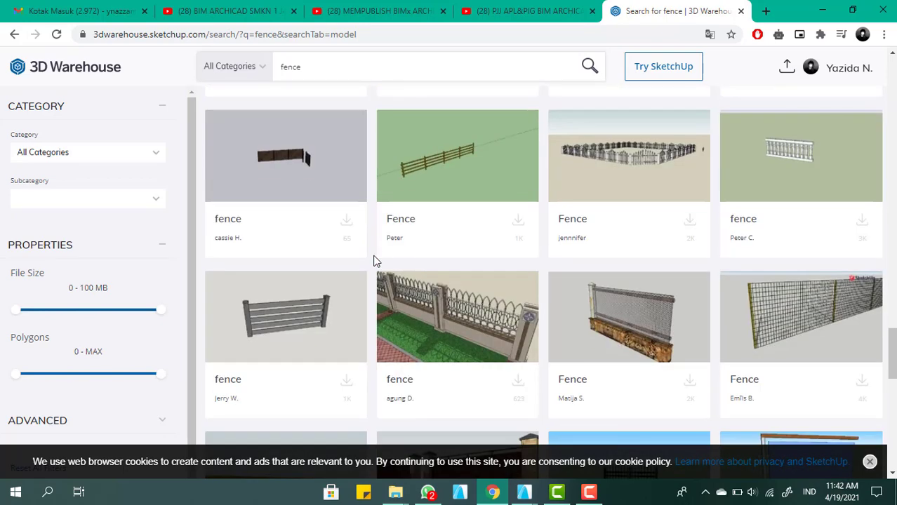
pyautogui.scroll(-3, 373, 261)
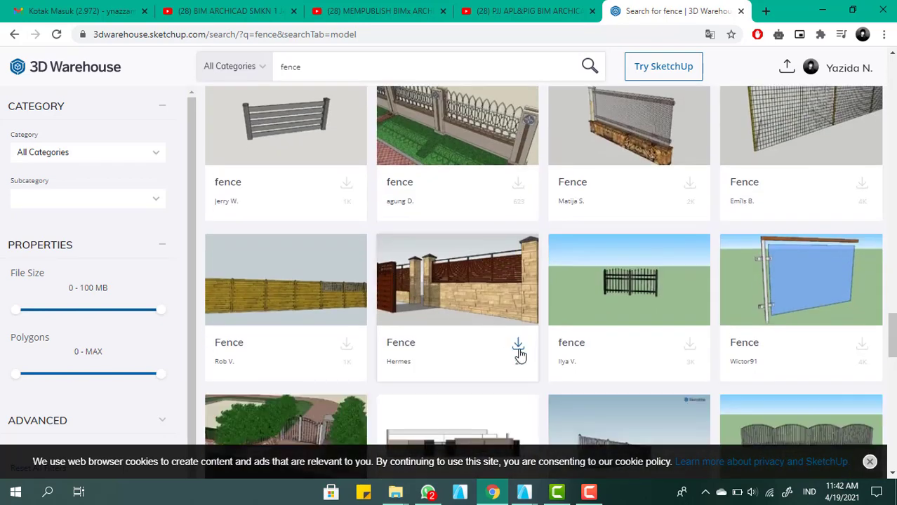
pyautogui.click(519, 354)
pyautogui.scroll(-3, 503, 349)
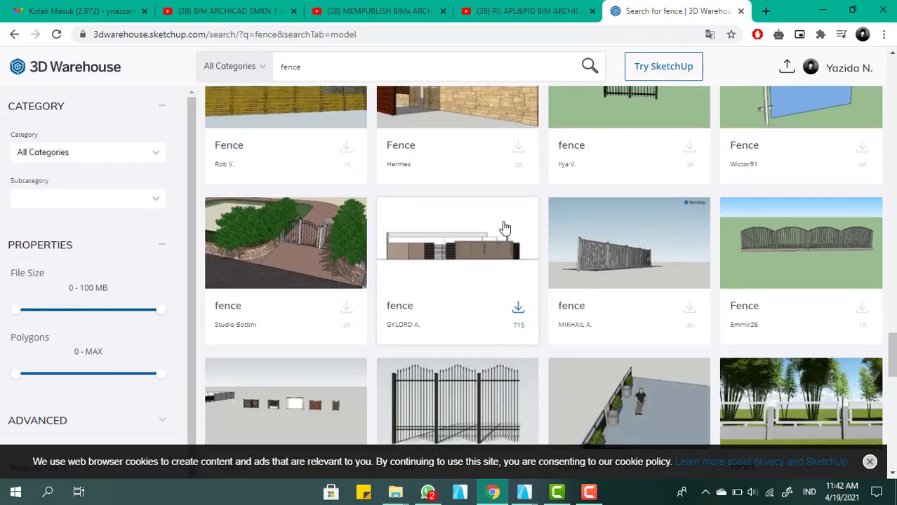
pyautogui.click(519, 150)
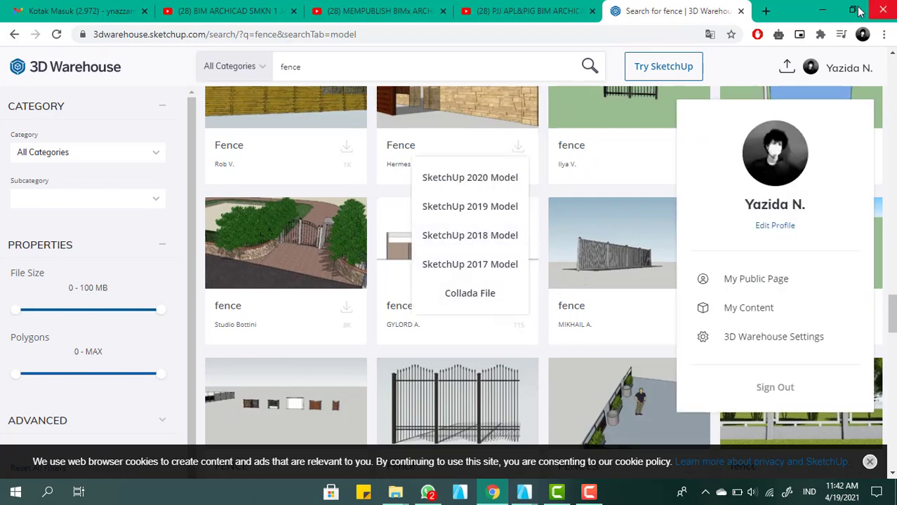
pyautogui.moveTo(401, 493)
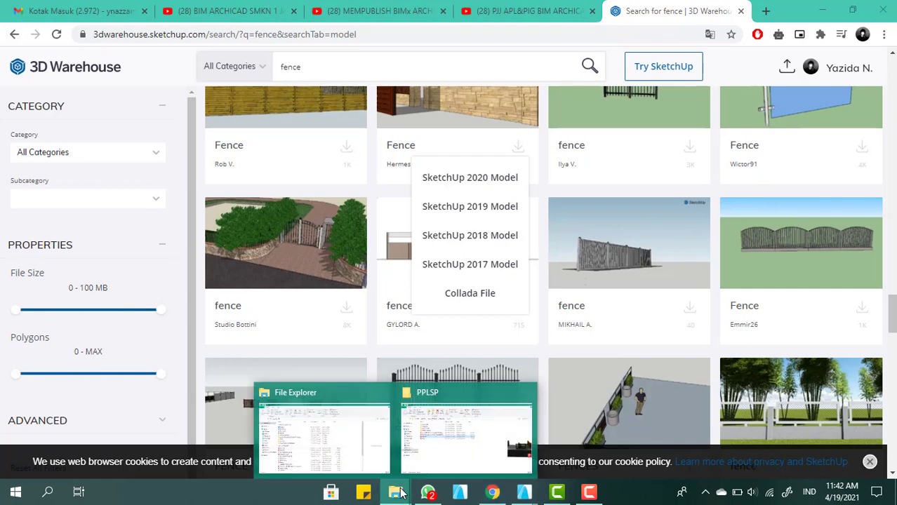
pyautogui.click(489, 273)
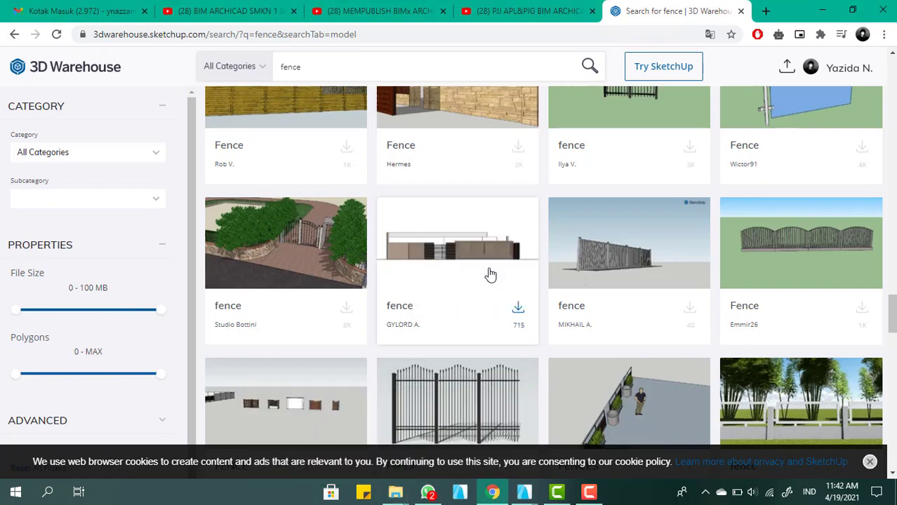
pyautogui.scroll(2, 503, 188)
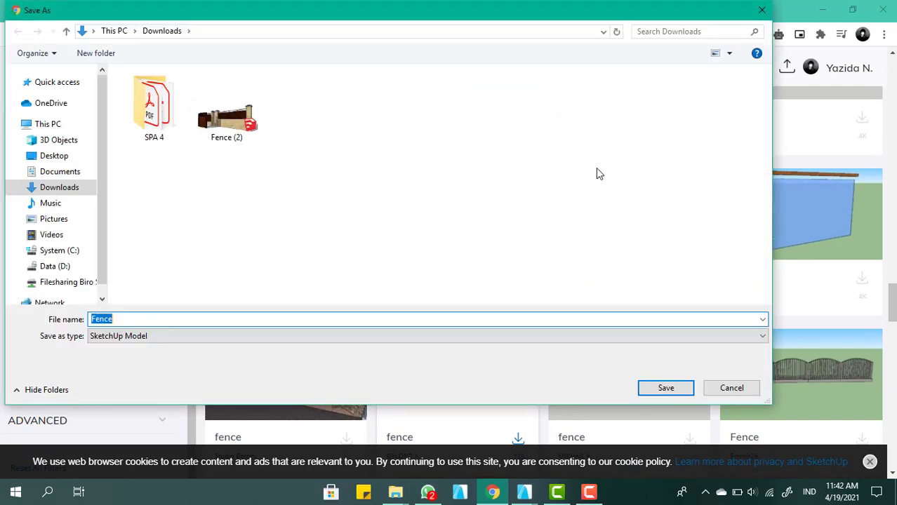
pyautogui.click(762, 10)
# Switch to the Archicad window with the LANTAI DASAR floor plan and inspect the front of the house in the 3D view
pyautogui.click(821, 11)
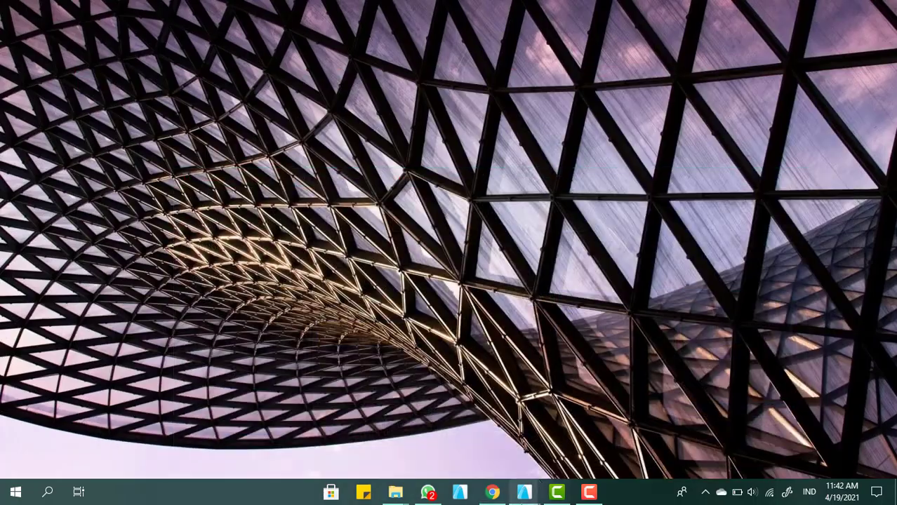
pyautogui.moveTo(524, 492)
pyautogui.moveTo(509, 443)
pyautogui.moveTo(563, 428)
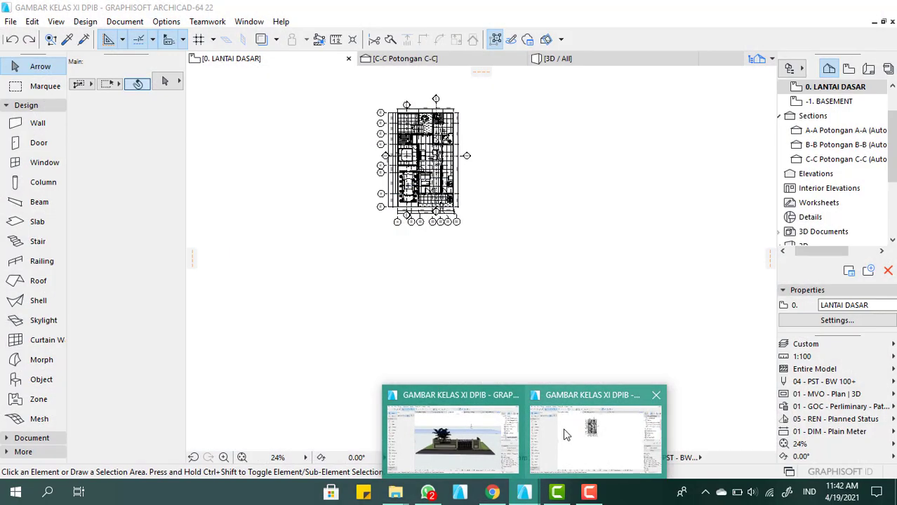
pyautogui.click(563, 427)
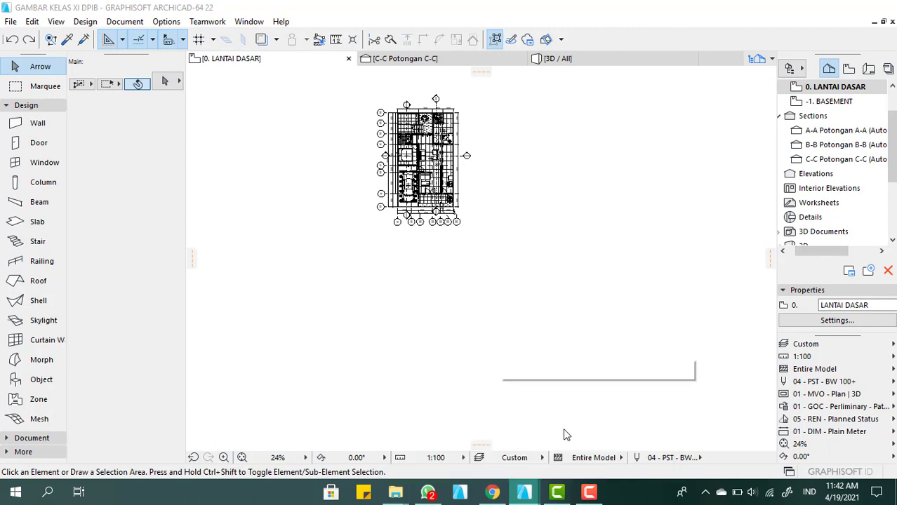
pyautogui.scroll(-2, 402, 280)
pyautogui.scroll(3, 419, 203)
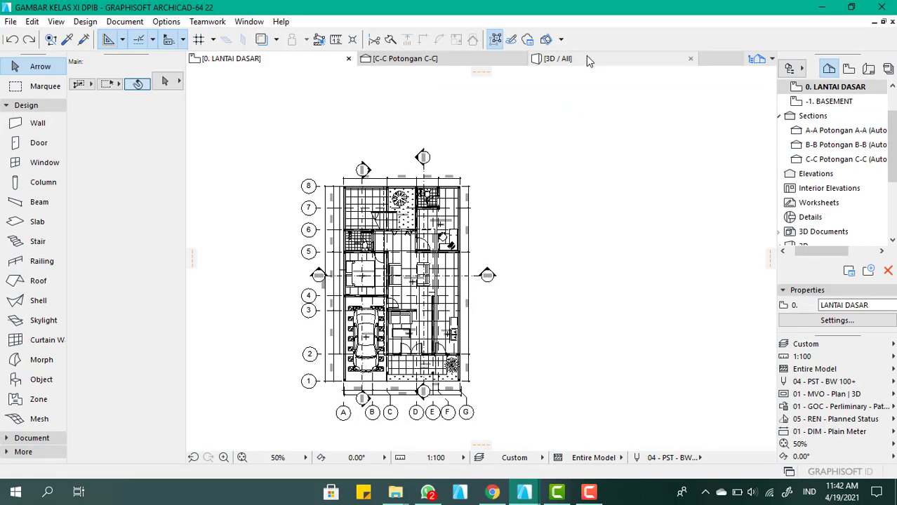
pyautogui.click(586, 59)
pyautogui.scroll(-2, 419, 240)
pyautogui.scroll(3, 477, 169)
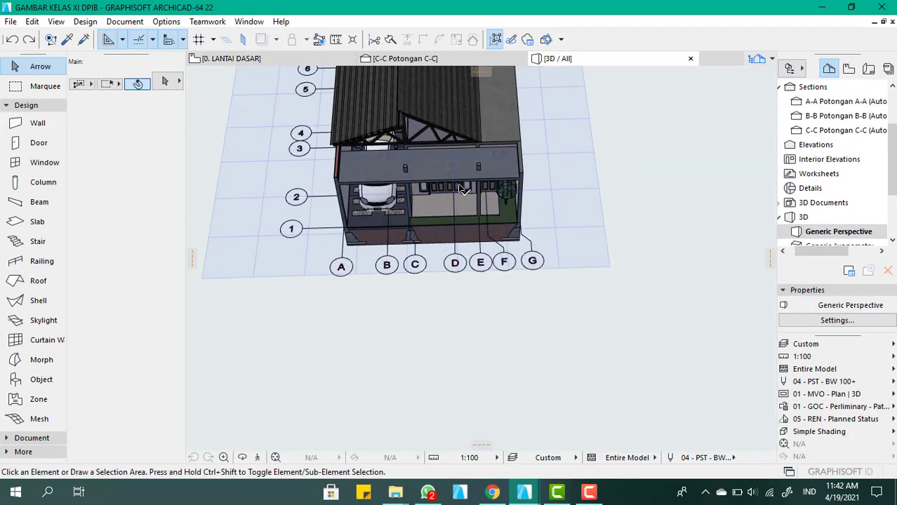
pyautogui.keyDown('shift'); pyautogui.moveTo(477, 169); pyautogui.dragTo(379, 190, button='middle'); pyautogui.keyUp('shift')
pyautogui.scroll(2, 363, 172)
pyautogui.scroll(1, 375, 208)
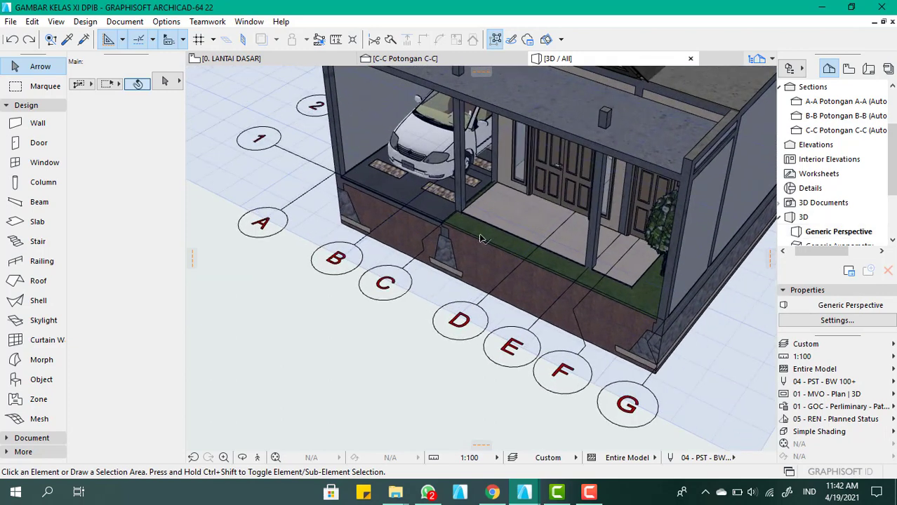
pyautogui.click(291, 327)
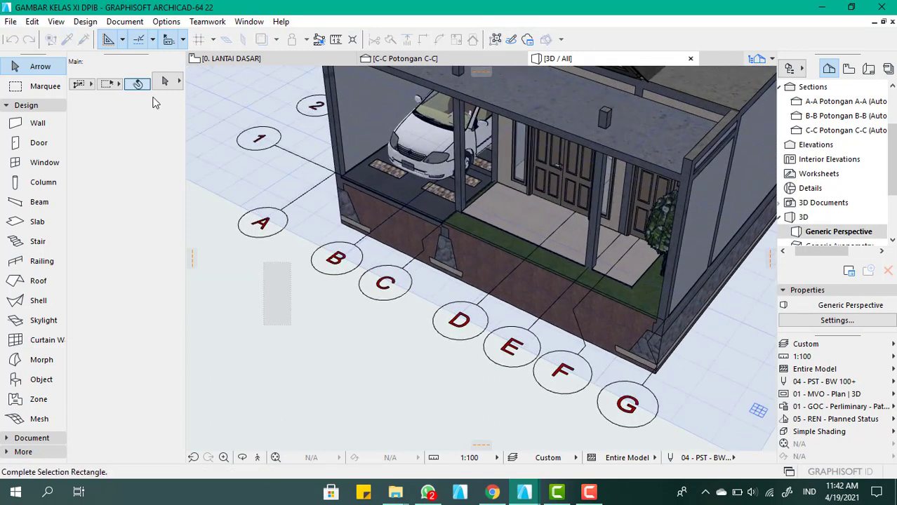
pyautogui.click(11, 21)
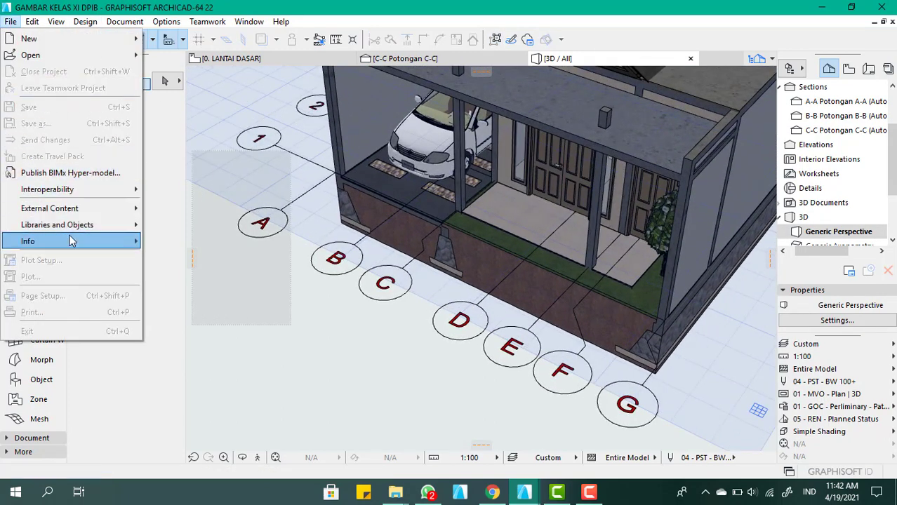
pyautogui.moveTo(105, 190)
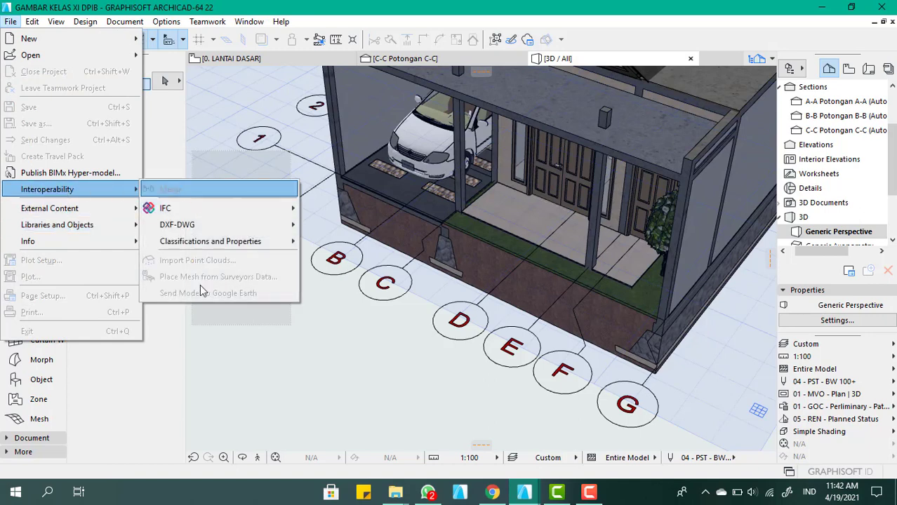
pyautogui.click(395, 412)
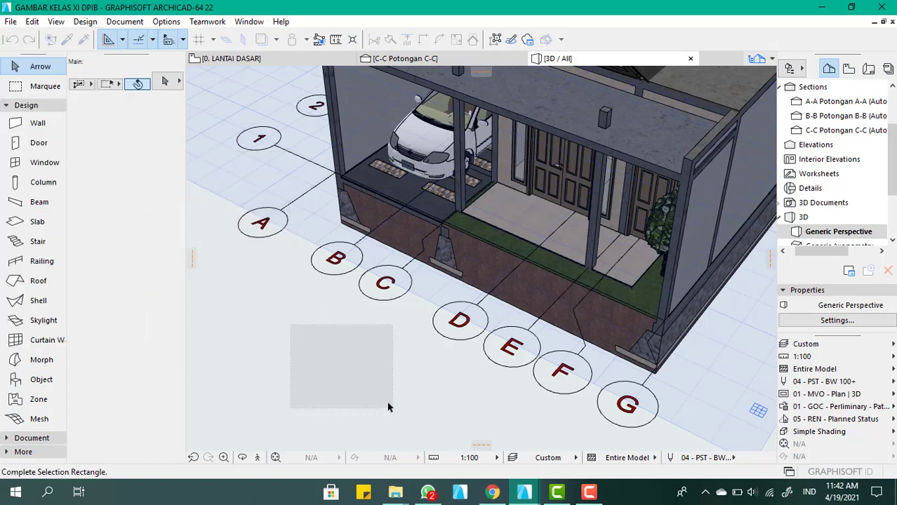
pyautogui.click(395, 412)
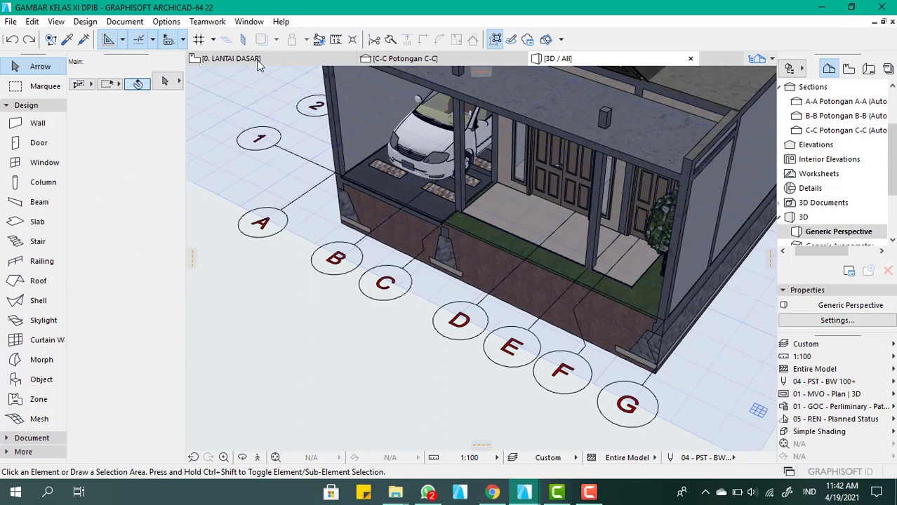
# Merge the SketchUp file Fence (2) into the LANTAI DASAR floor plan and anchor it in front of the house
pyautogui.click(257, 62)
pyautogui.click(12, 21)
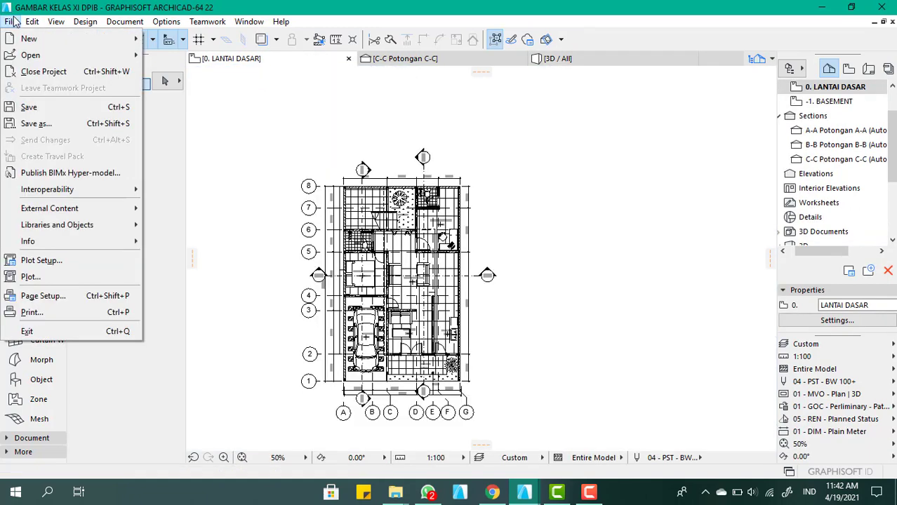
pyautogui.moveTo(106, 189)
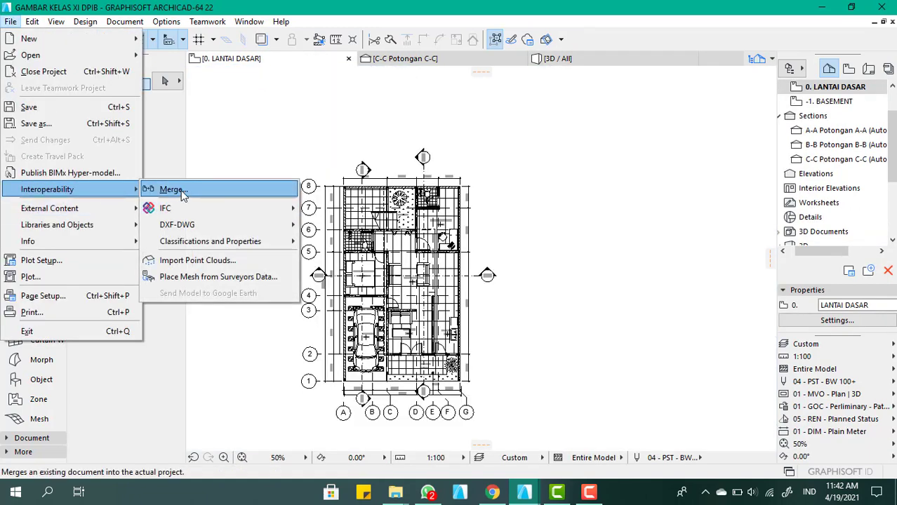
pyautogui.click(181, 190)
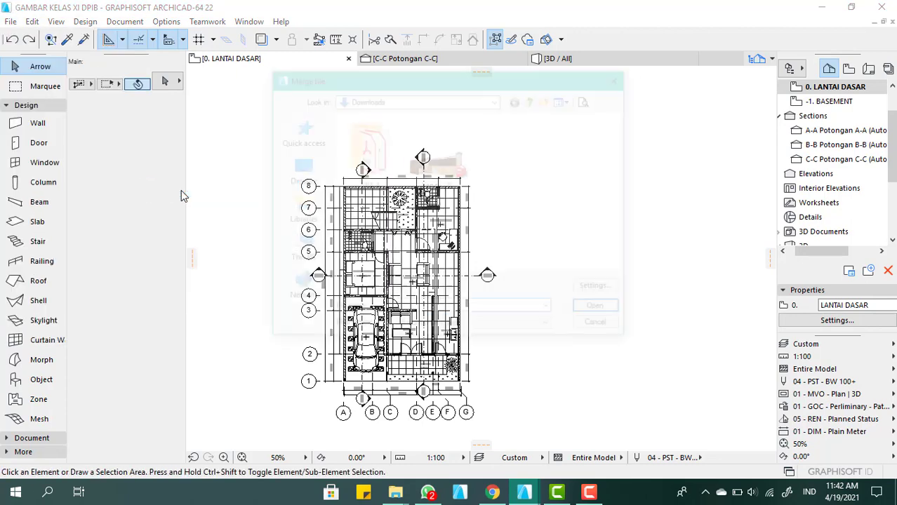
pyautogui.click(438, 174)
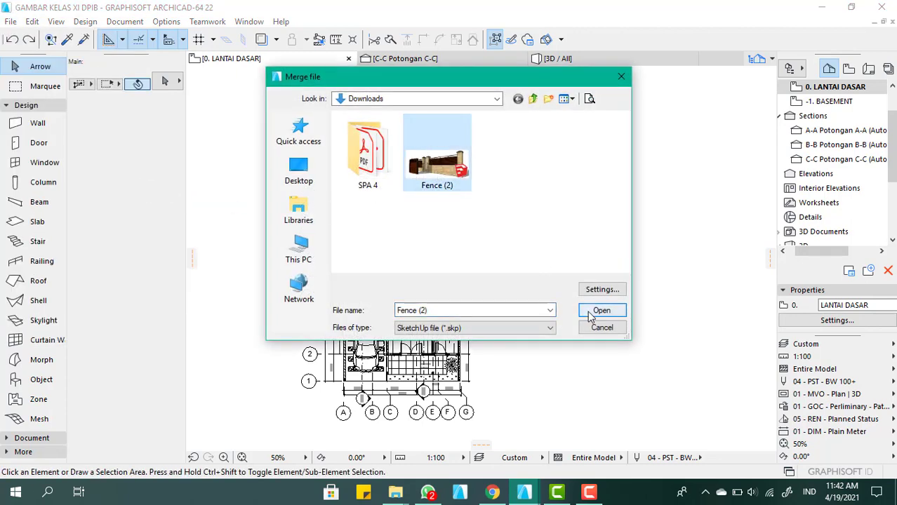
pyautogui.click(594, 313)
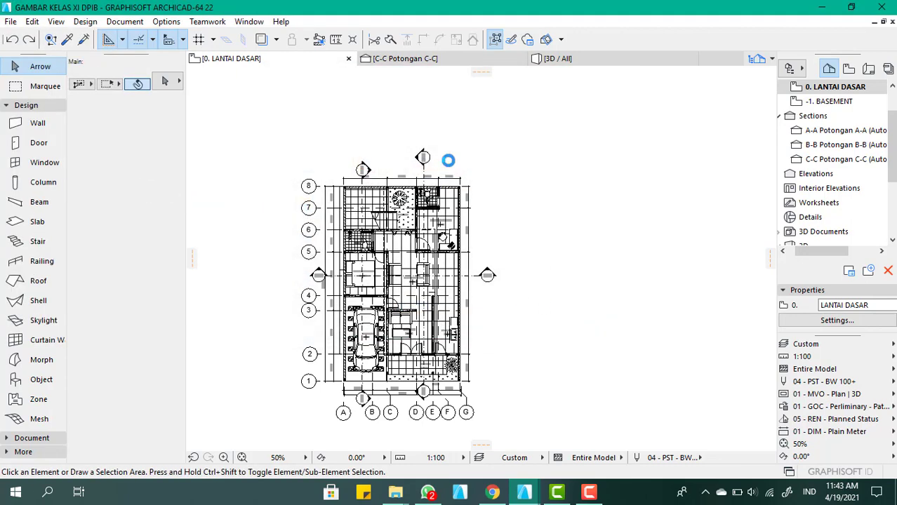
pyautogui.scroll(-5, 453, 157)
pyautogui.scroll(8, 446, 255)
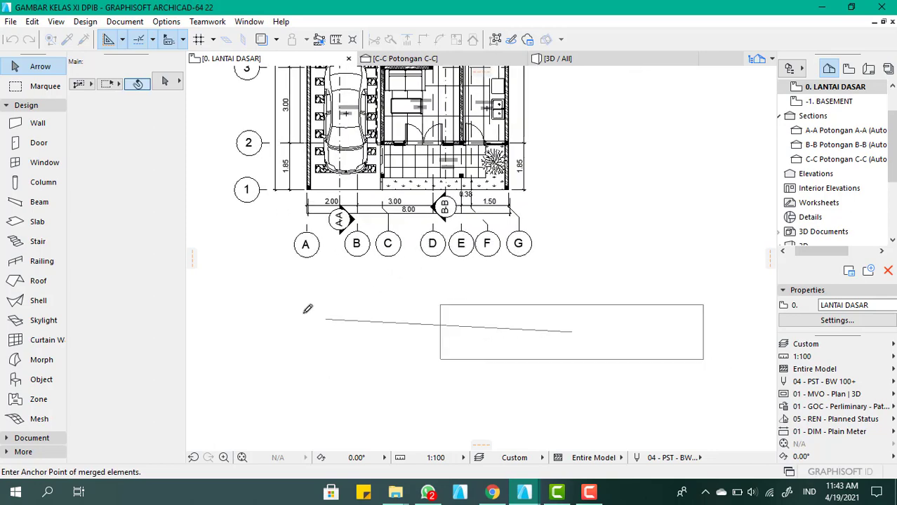
pyautogui.click(258, 299)
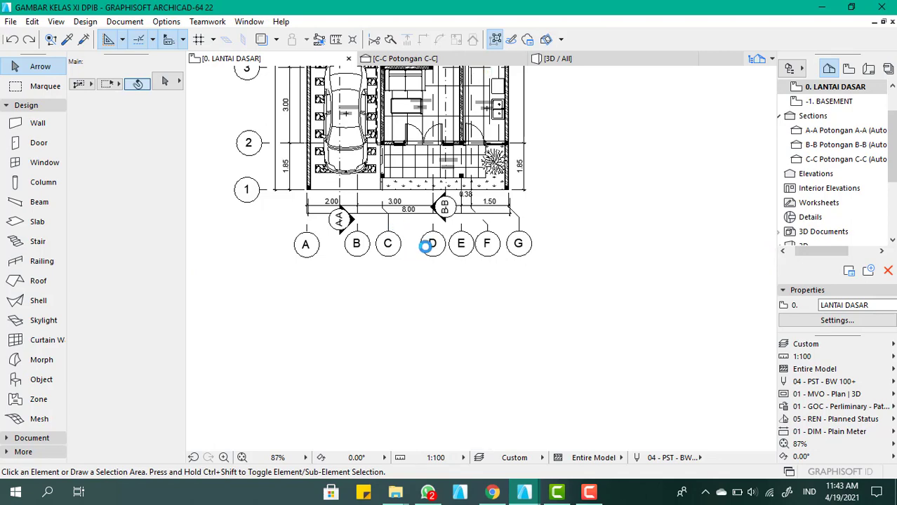
# Convert the merged fence object to morphs in the 3D view and deselect it
pyautogui.scroll(-3, 418, 286)
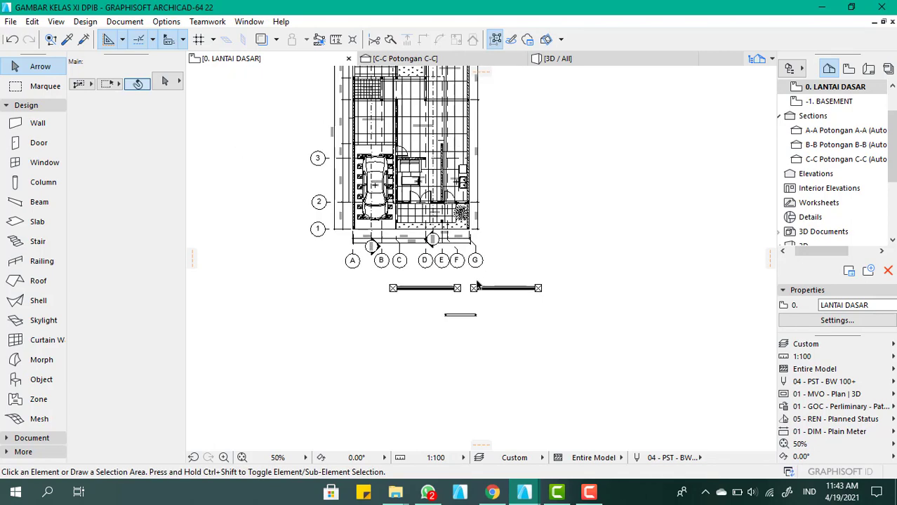
pyautogui.scroll(6, 477, 284)
pyautogui.click(575, 60)
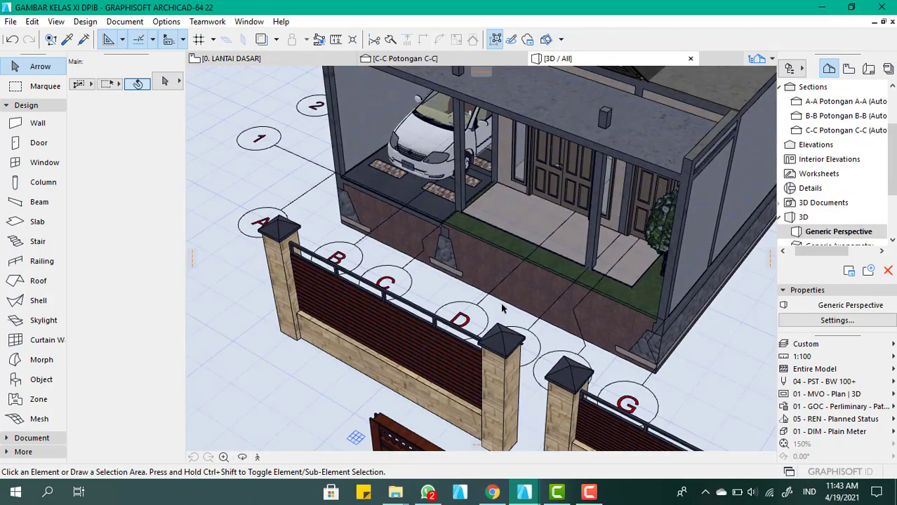
pyautogui.scroll(-5, 438, 243)
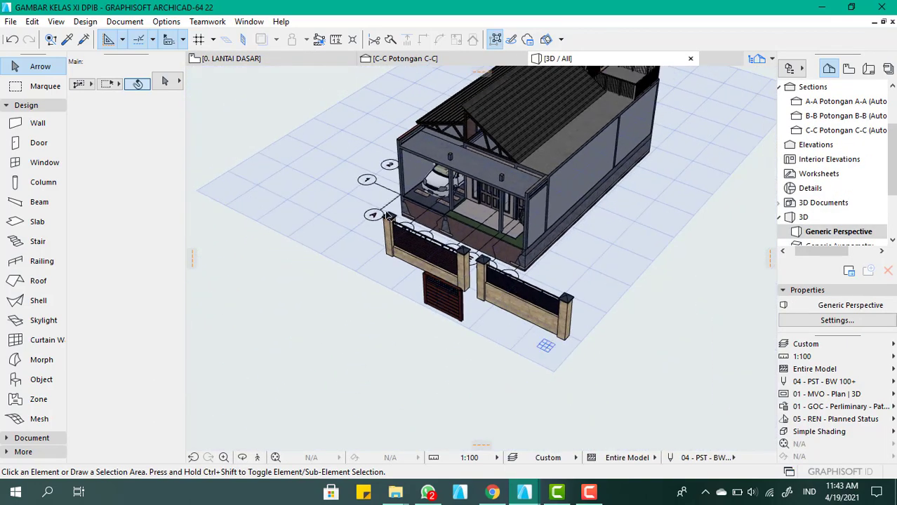
pyautogui.keyDown('shift'); pyautogui.moveTo(387, 215); pyautogui.dragTo(459, 267, button='middle'); pyautogui.keyUp('shift')
pyautogui.scroll(4, 460, 270)
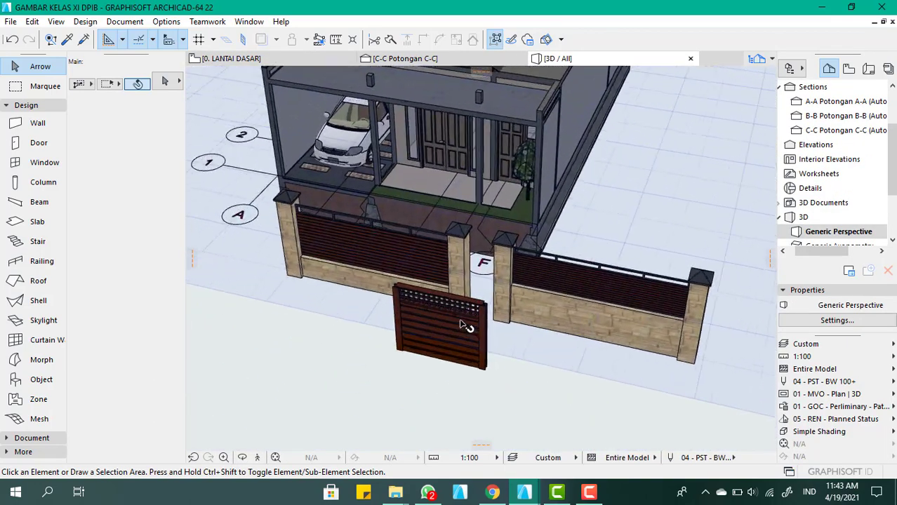
pyautogui.scroll(2, 460, 326)
pyautogui.click(462, 329)
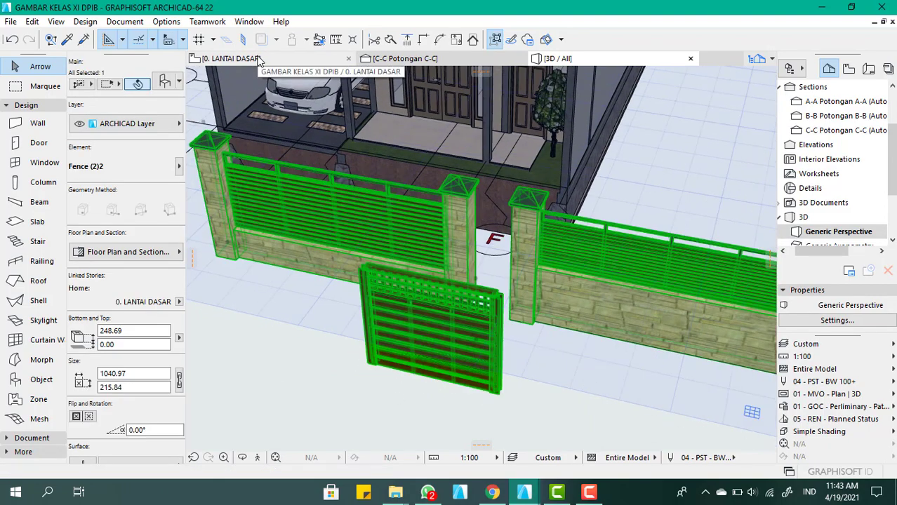
pyautogui.rightClick(447, 312)
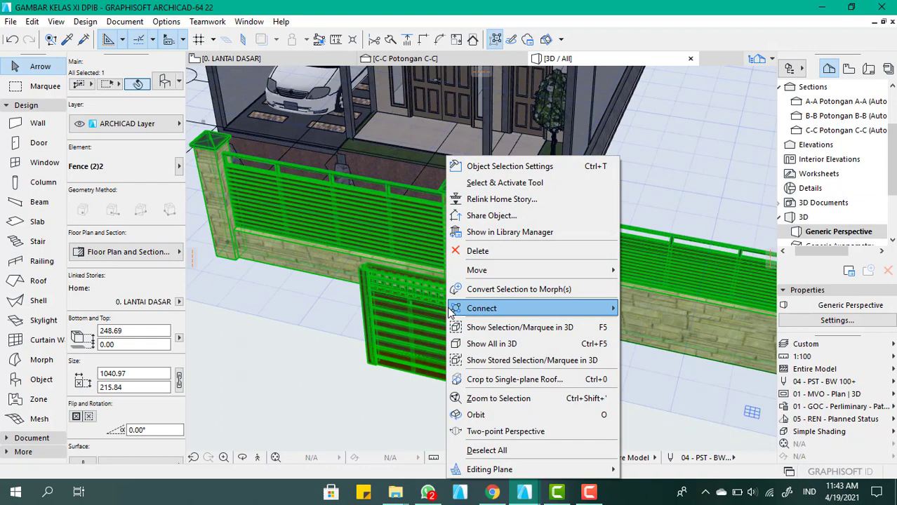
pyautogui.click(494, 290)
pyautogui.click(515, 202)
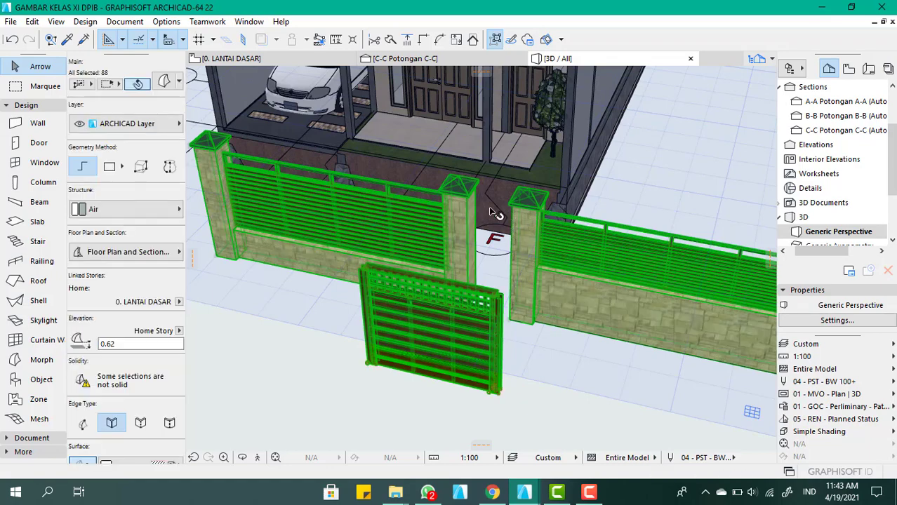
pyautogui.scroll(-3, 479, 199)
pyautogui.click(435, 366)
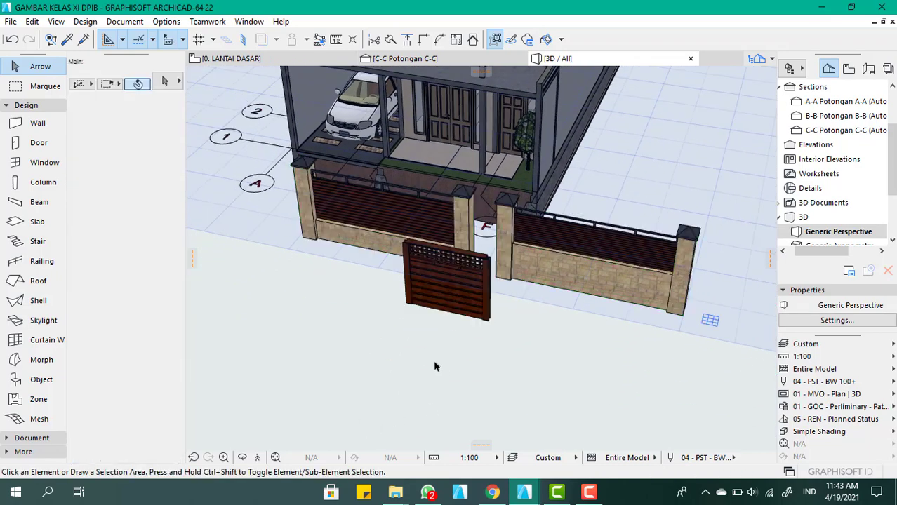
# Delete the right-hand fence section beyond grid G together with its two stone posts
pyautogui.scroll(3, 451, 263)
pyautogui.click(462, 262)
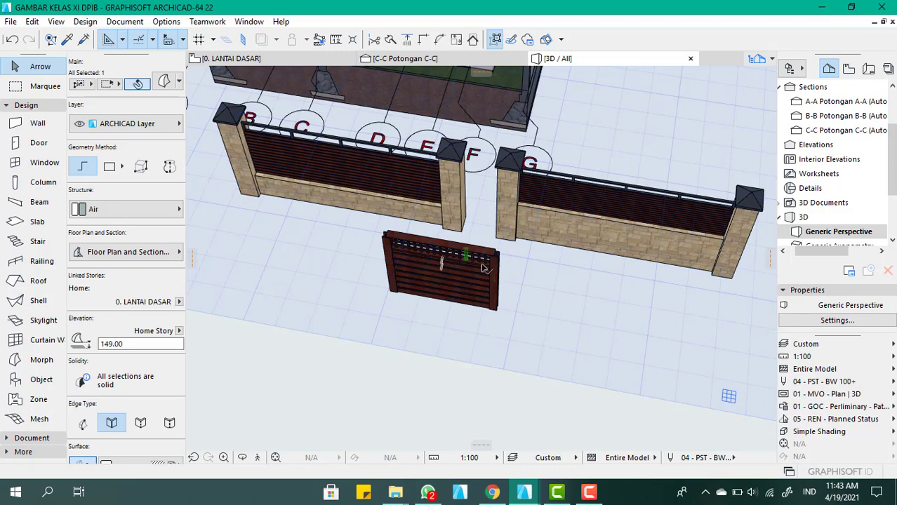
pyautogui.press('Escape')
pyautogui.scroll(-2, 472, 262)
pyautogui.keyDown('shift'); pyautogui.moveTo(436, 230); pyautogui.dragTo(570, 284, button='middle'); pyautogui.keyUp('shift')
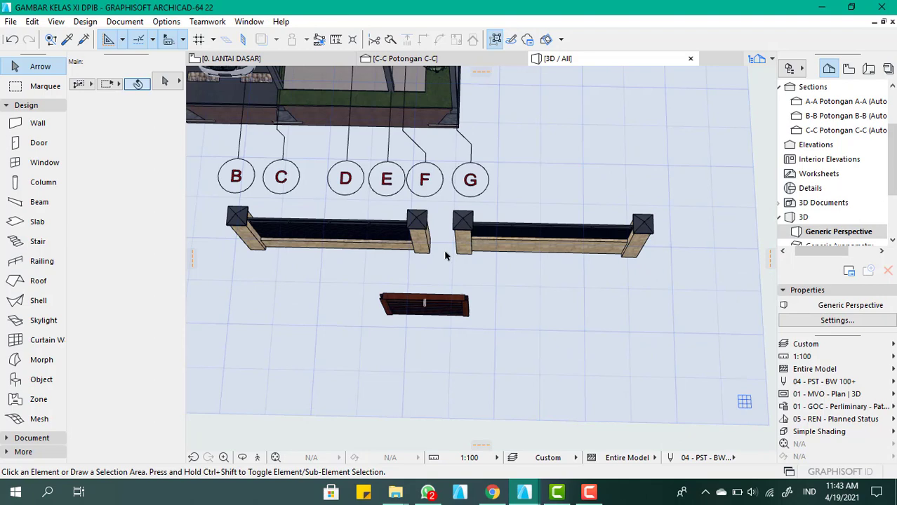
pyautogui.moveTo(677, 278); pyautogui.dragTo(447, 208)
pyautogui.press('Delete')
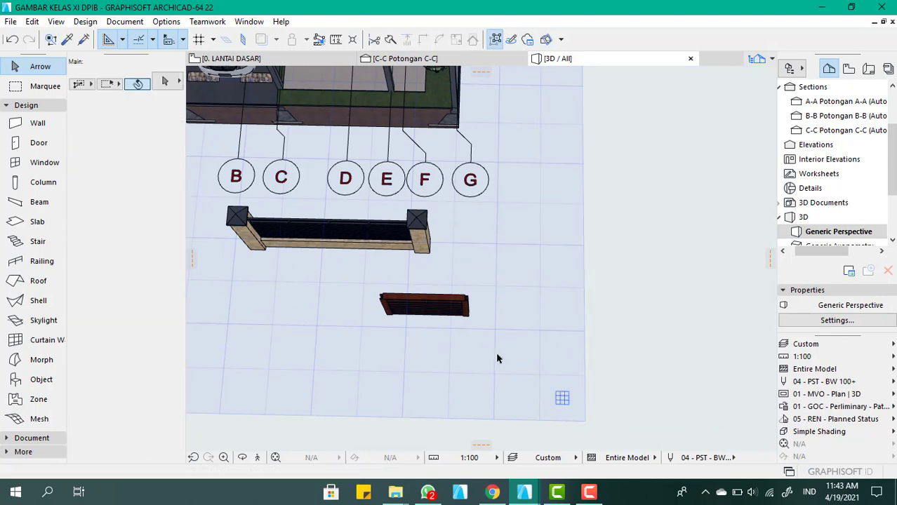
# Unite all the pieces of the small freestanding wooden gate into one morph with a Boolean Union and deselect it
pyautogui.moveTo(497, 357); pyautogui.dragTo(355, 275)
pyautogui.click(355, 275)
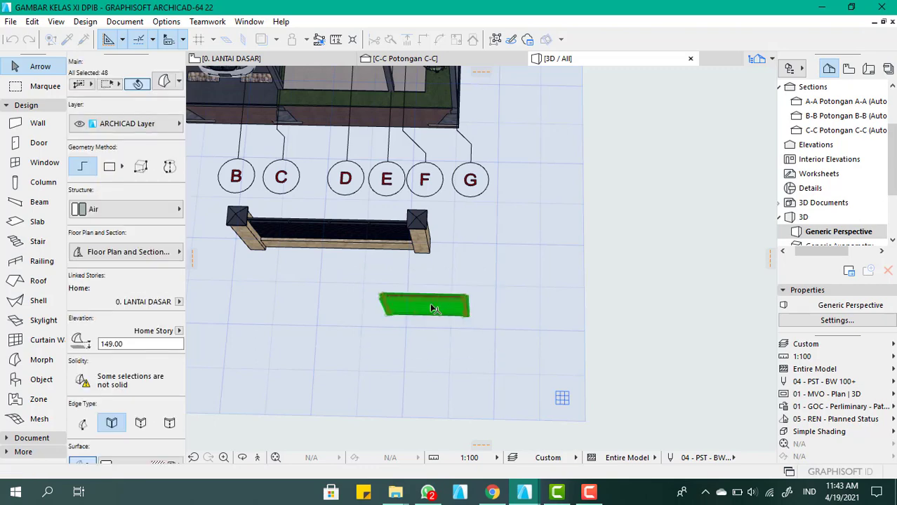
pyautogui.rightClick(433, 308)
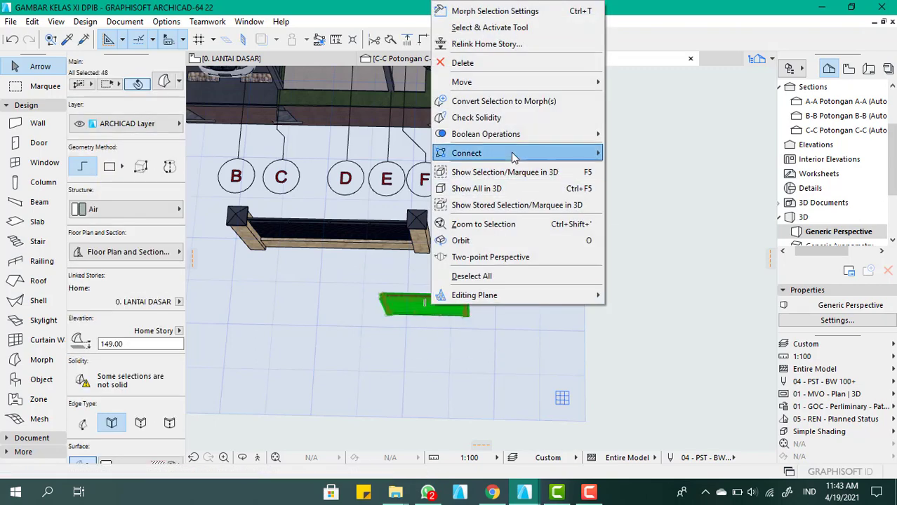
pyautogui.moveTo(596, 134)
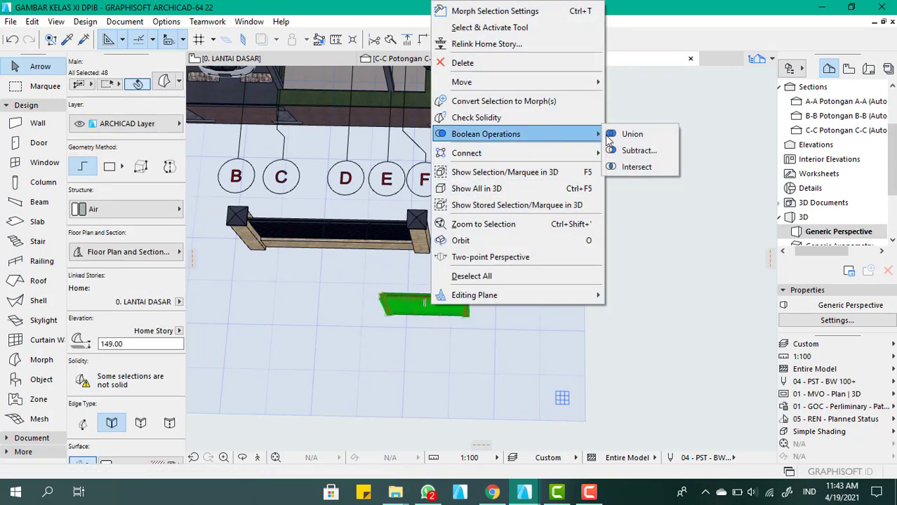
pyautogui.click(626, 135)
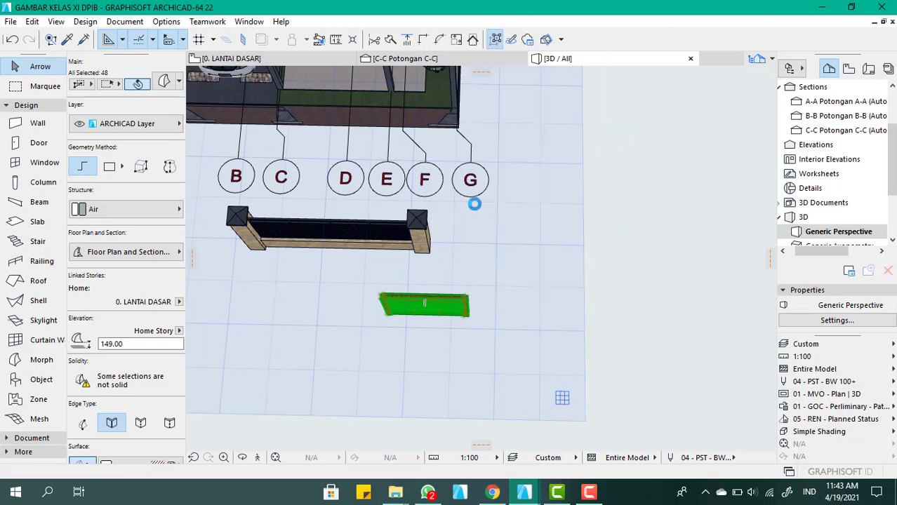
pyautogui.click(442, 284)
# Unite the stone fence section and its two posts into one morph with a Boolean Union and deselect it
pyautogui.scroll(-2, 604, 298)
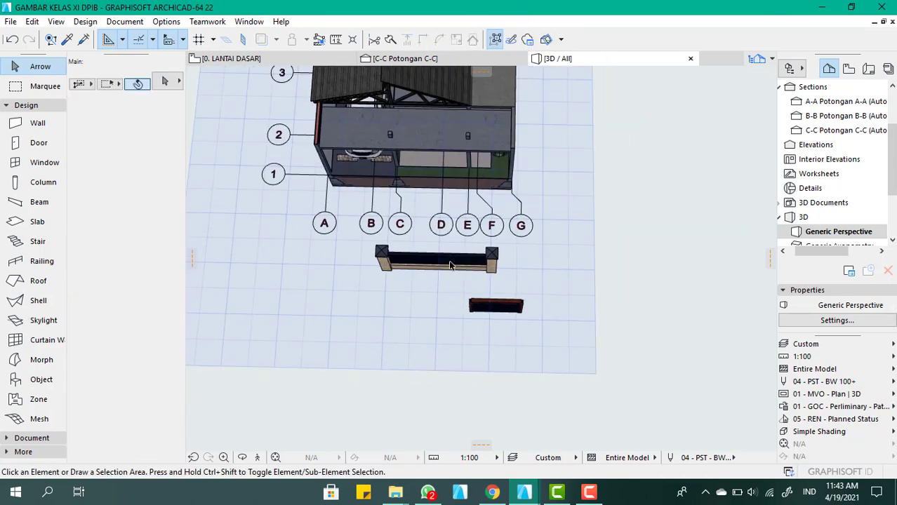
pyautogui.scroll(3, 422, 254)
pyautogui.scroll(3, 344, 273)
pyautogui.click(355, 283)
pyautogui.scroll(-2, 421, 372)
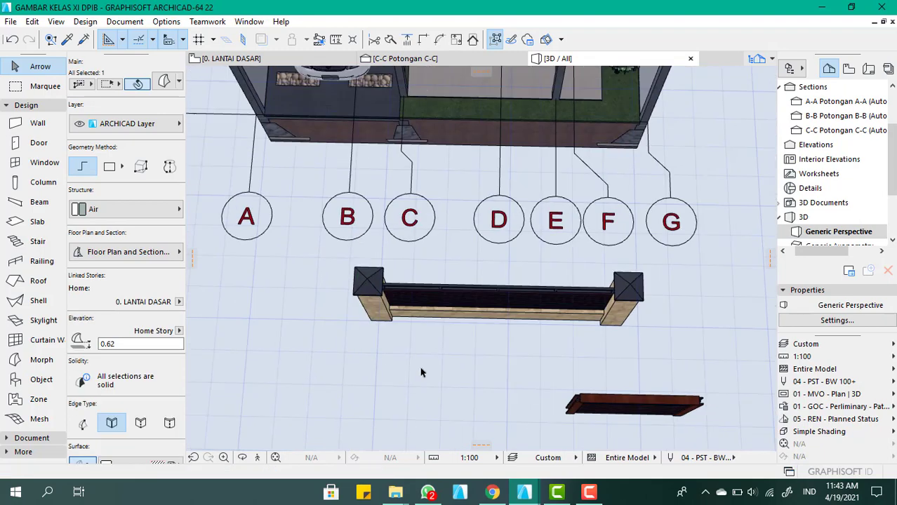
pyautogui.click(516, 357)
pyautogui.moveTo(670, 352); pyautogui.dragTo(303, 256)
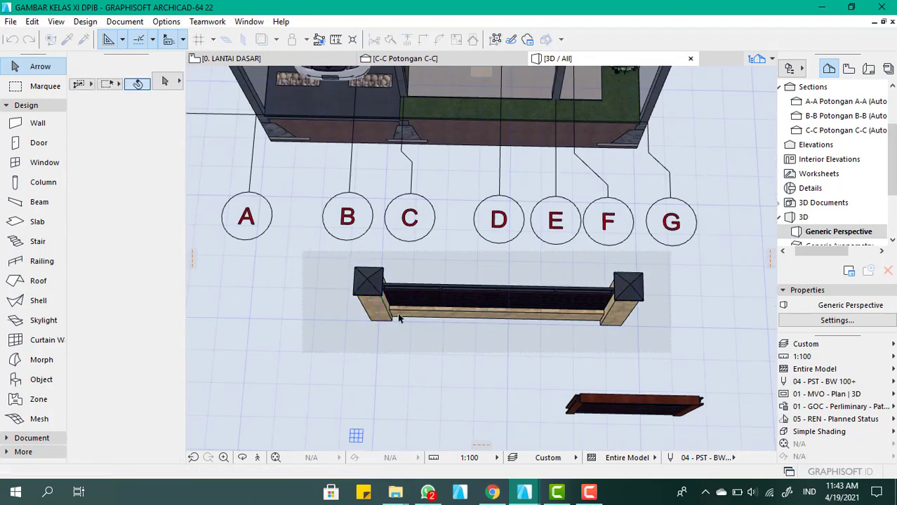
pyautogui.rightClick(375, 299)
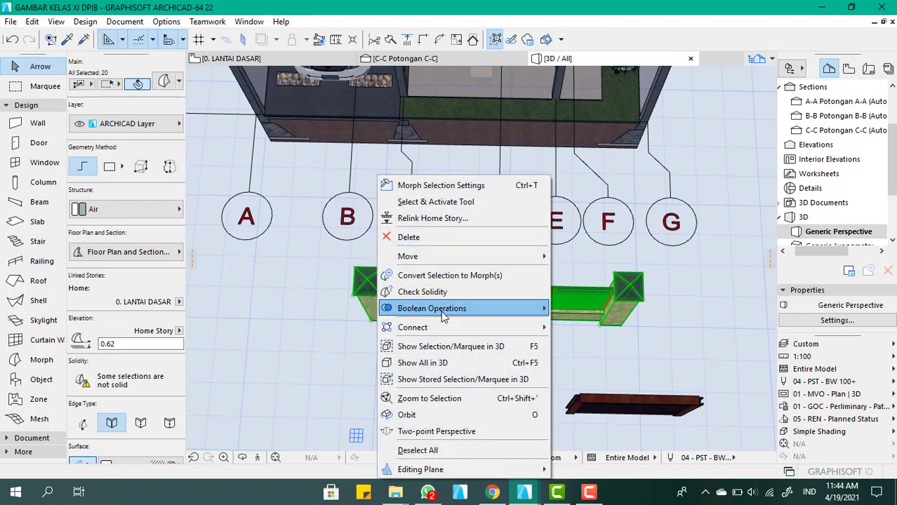
pyautogui.moveTo(442, 316)
pyautogui.click(591, 307)
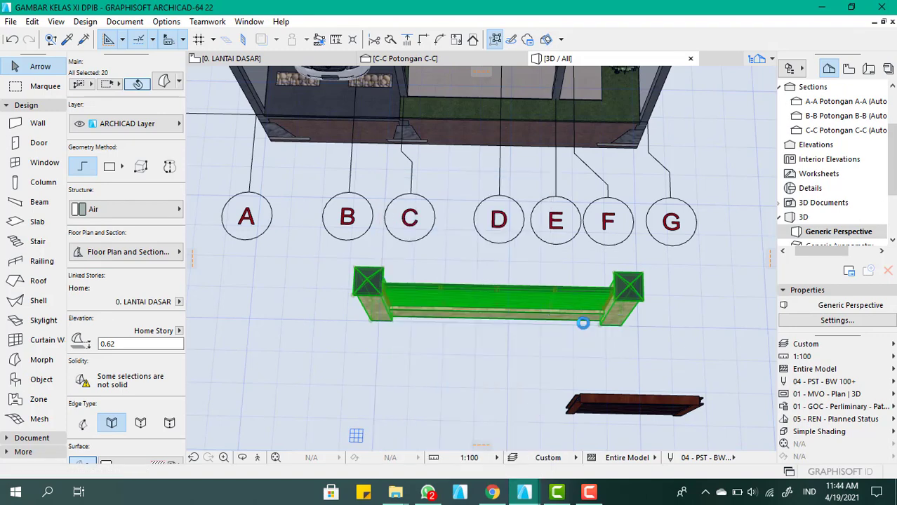
pyautogui.click(585, 331)
# Move the wooden gate by its lower outer corner to the inner foot of the carport column at grid A and 1
pyautogui.scroll(-3, 517, 267)
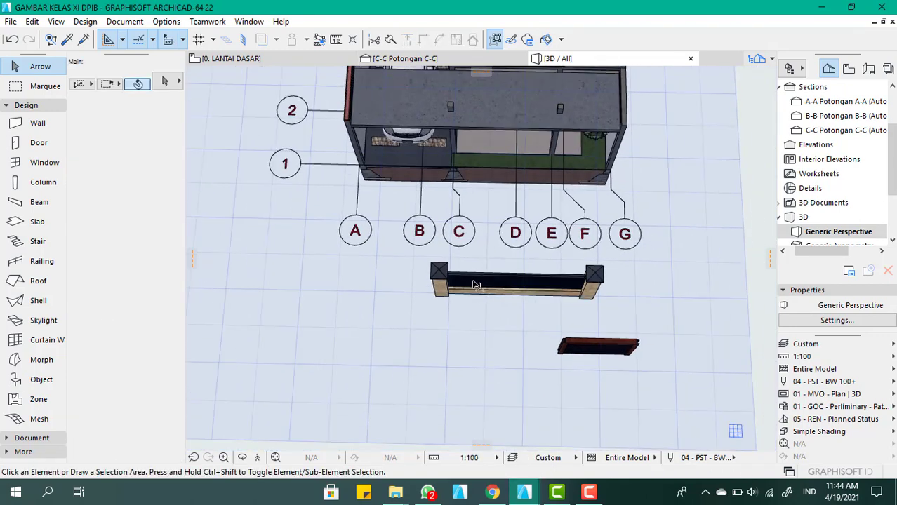
pyautogui.scroll(6, 597, 347)
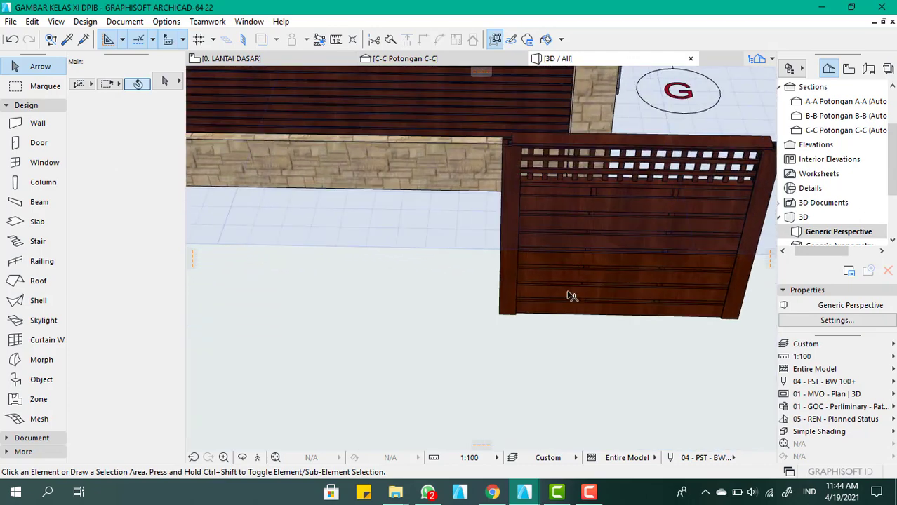
pyautogui.click(550, 304)
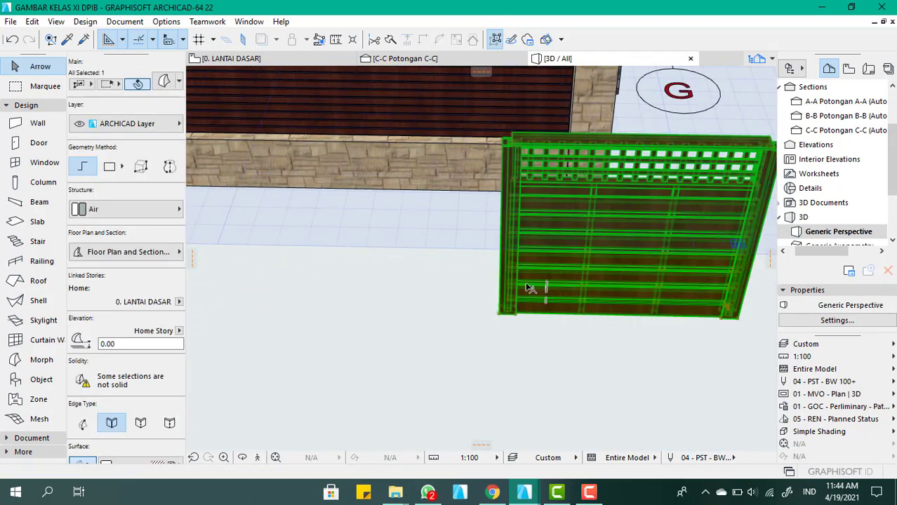
pyautogui.scroll(5, 492, 321)
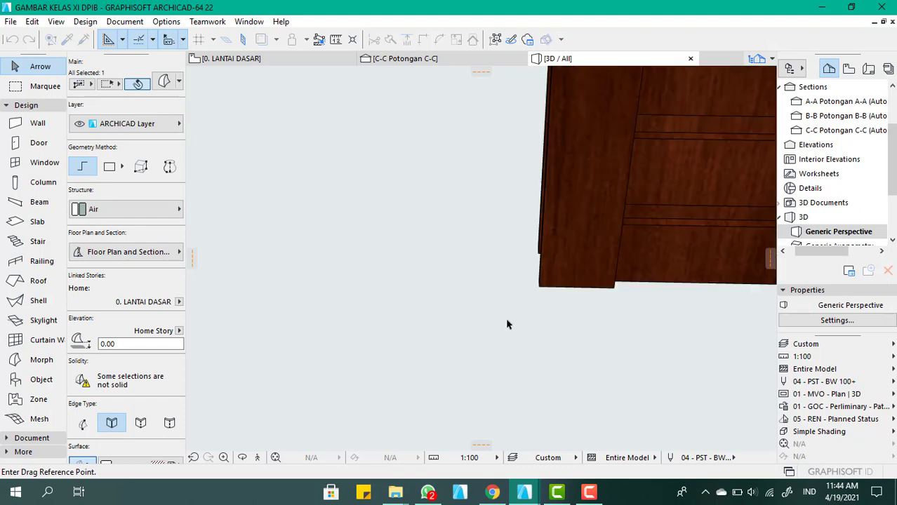
pyautogui.click(537, 286)
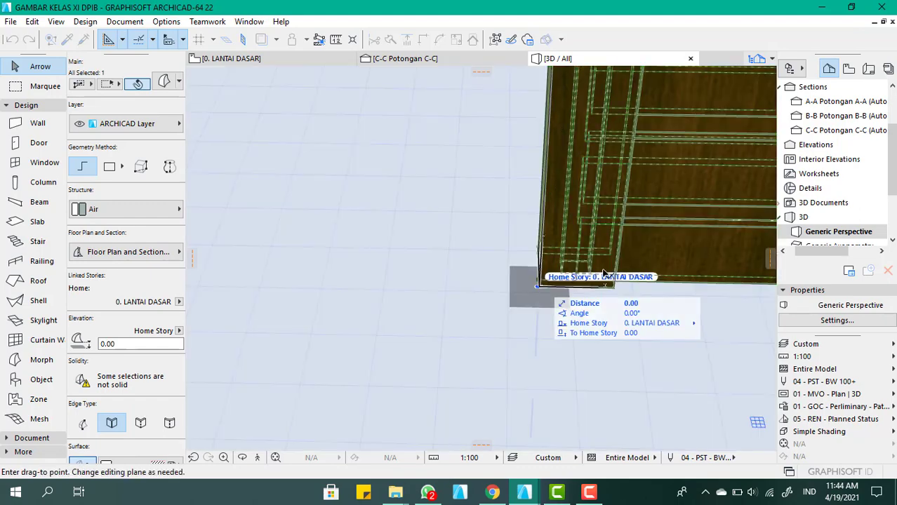
pyautogui.scroll(-5, 618, 275)
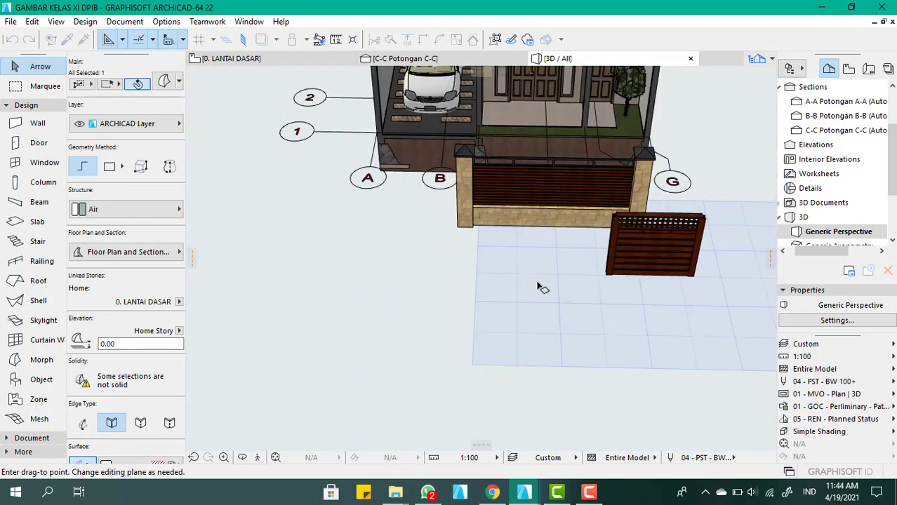
pyautogui.scroll(5, 395, 151)
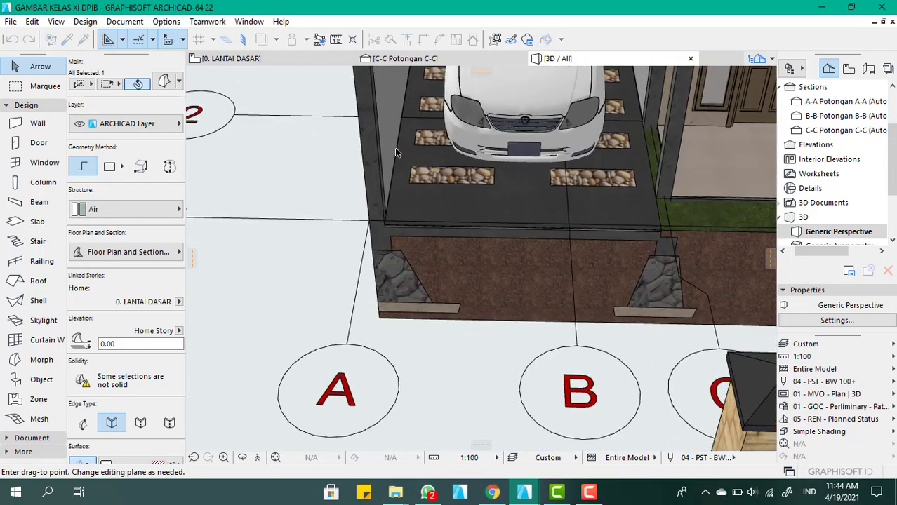
pyautogui.scroll(3, 395, 151)
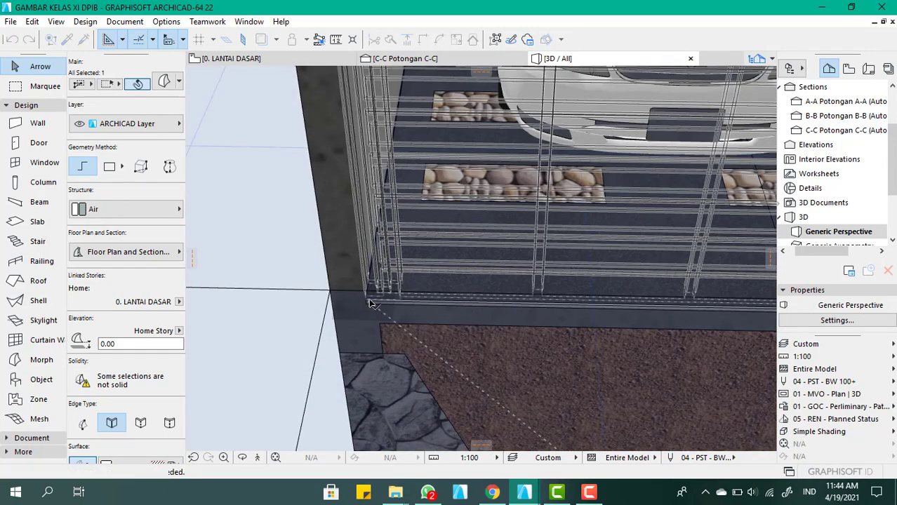
pyautogui.click(540, 282)
pyautogui.scroll(-5, 530, 284)
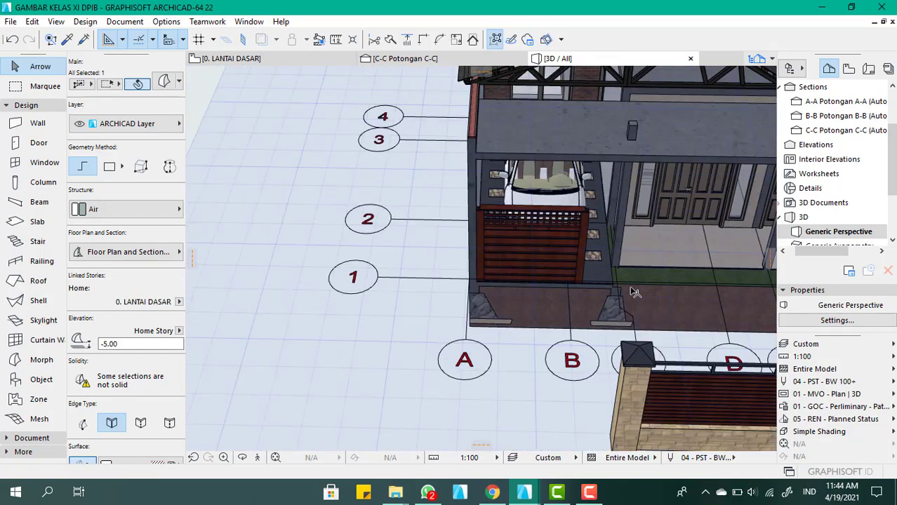
# Try to widen the wooden gate across the carport opening with Box Stretch, pulling its free end face out by about 64
pyautogui.scroll(2, 632, 284)
pyautogui.keyDown('shift'); pyautogui.moveTo(670, 264); pyautogui.dragTo(508, 274, button='middle'); pyautogui.keyUp('shift')
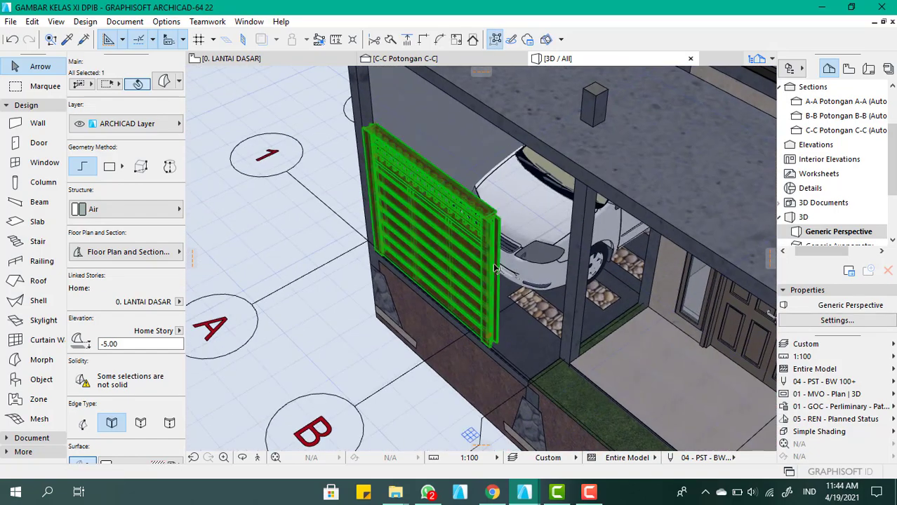
pyautogui.scroll(2, 485, 259)
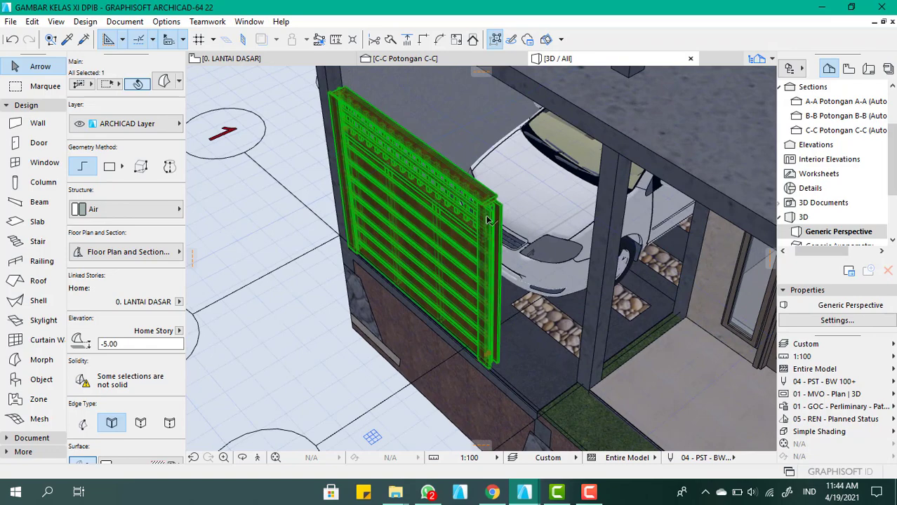
pyautogui.press('Escape')
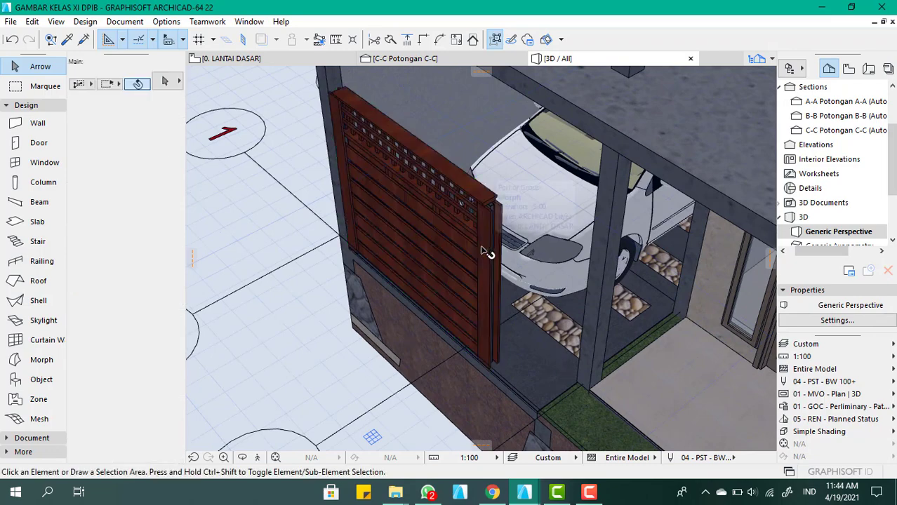
pyautogui.click(487, 246)
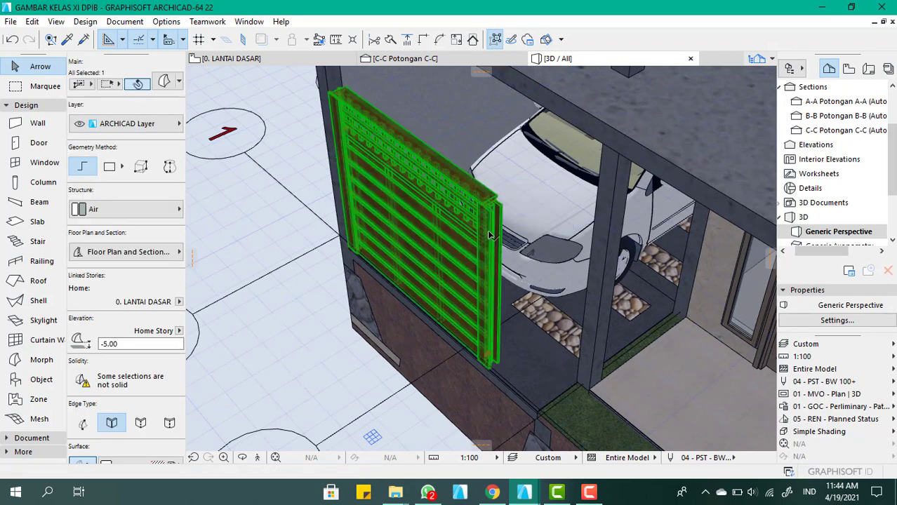
pyautogui.scroll(2, 488, 221)
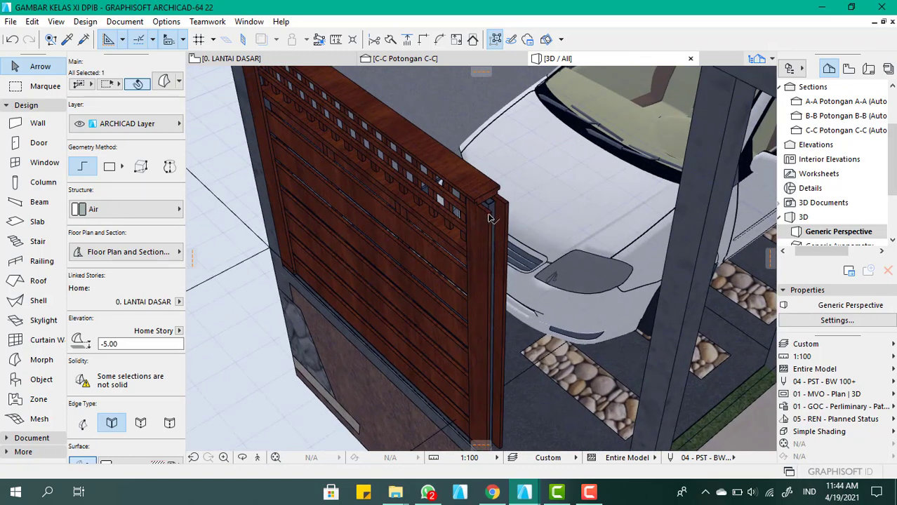
pyautogui.click(489, 218)
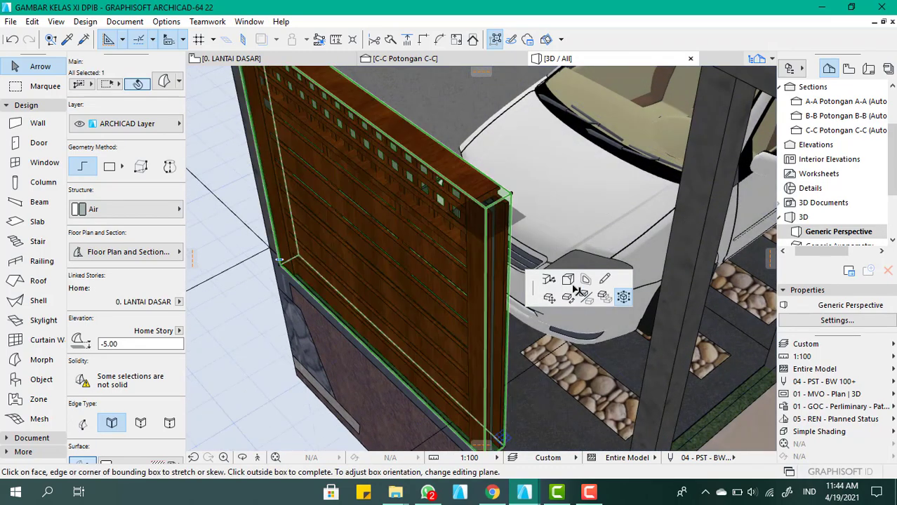
pyautogui.click(584, 296)
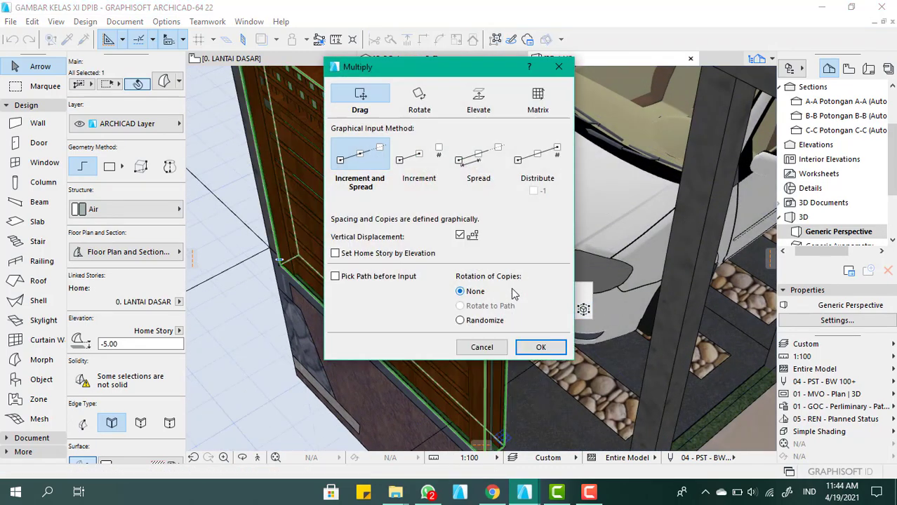
pyautogui.click(558, 67)
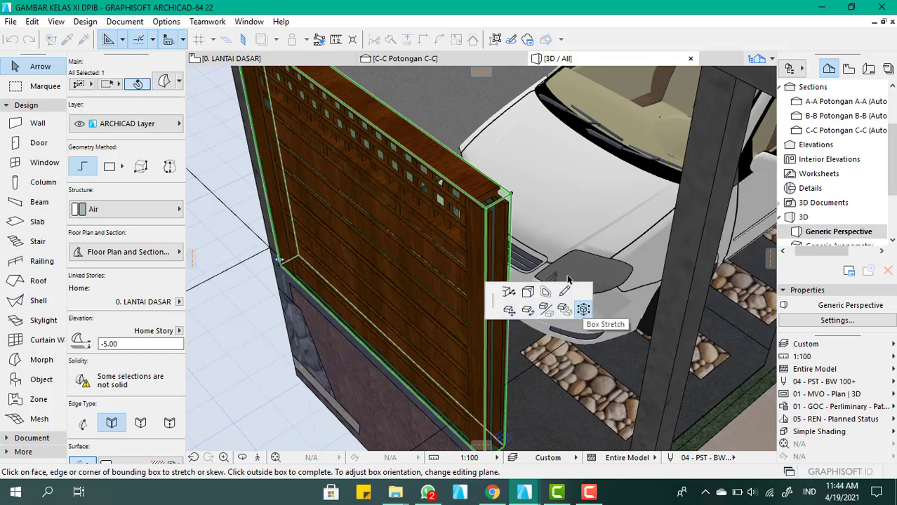
pyautogui.scroll(-4, 515, 184)
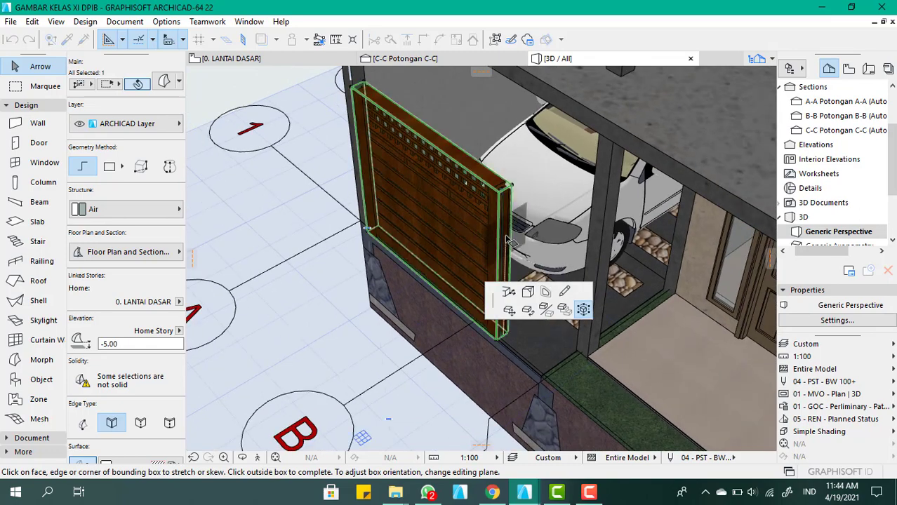
pyautogui.click(507, 240)
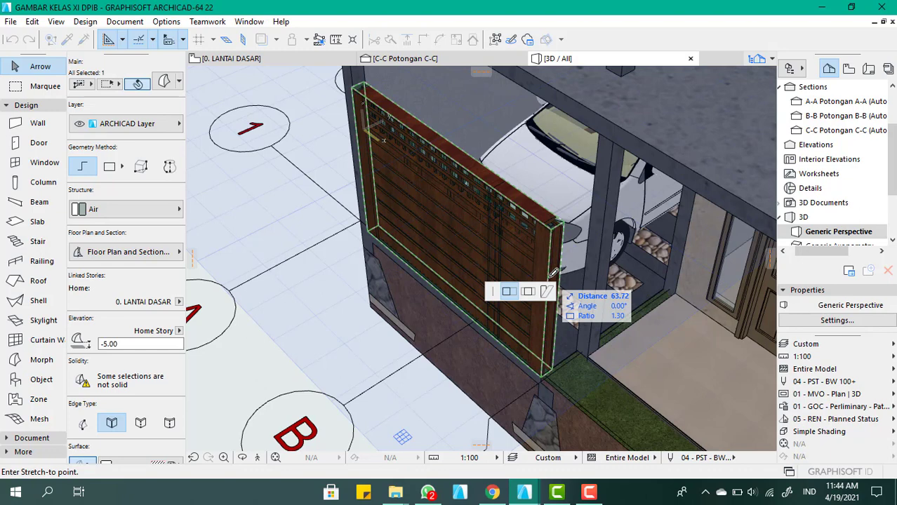
pyautogui.click(553, 275)
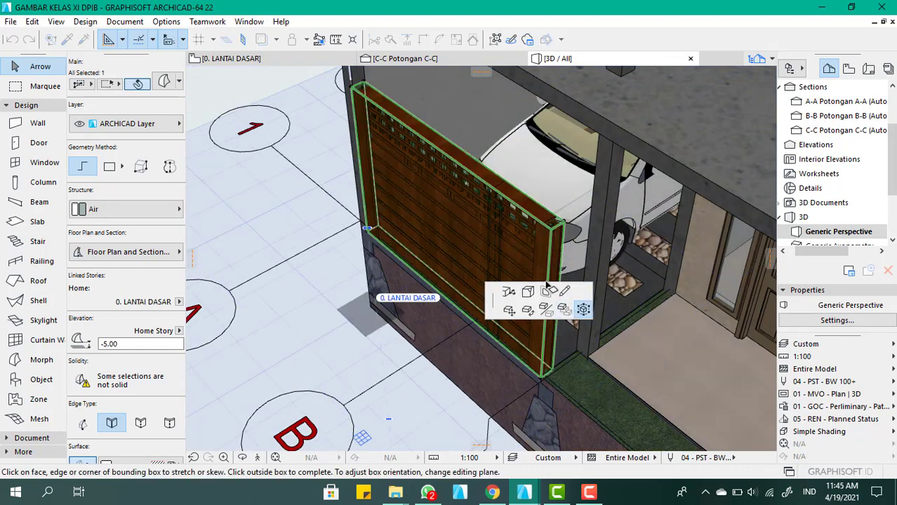
pyautogui.press('Escape')
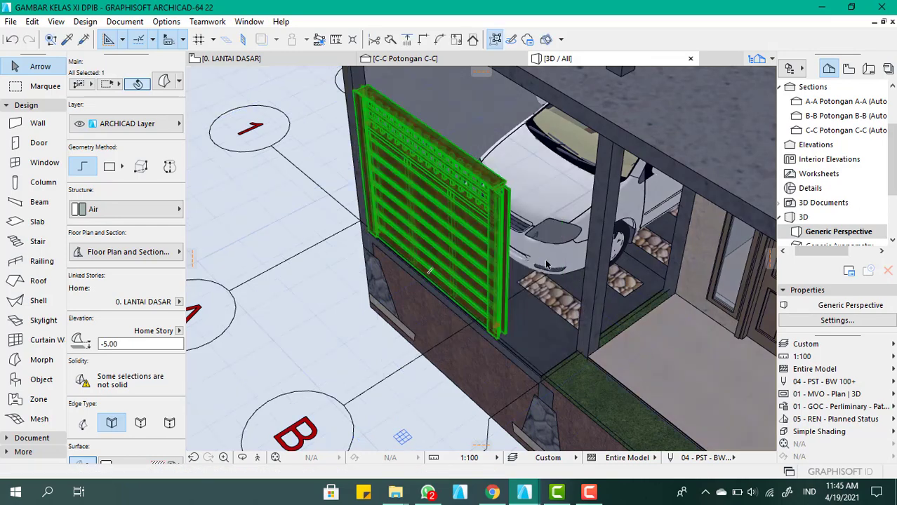
pyautogui.scroll(2, 496, 220)
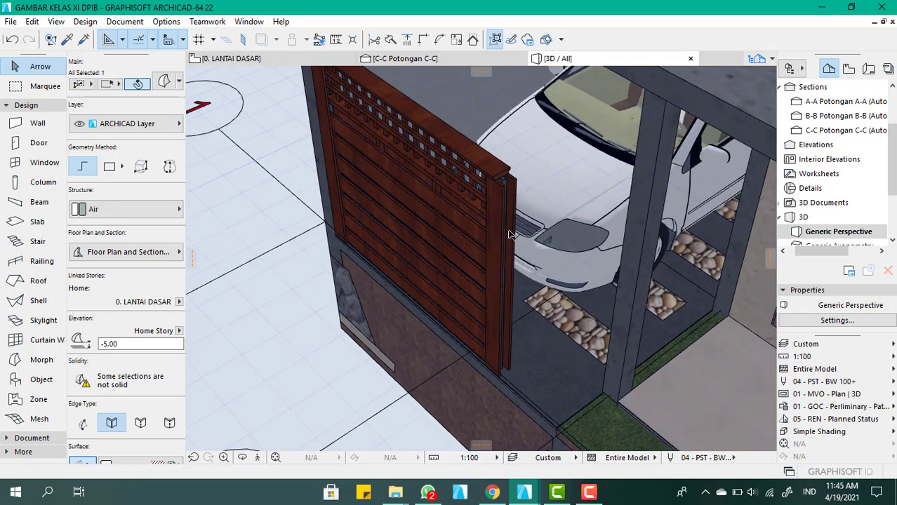
pyautogui.click(509, 233)
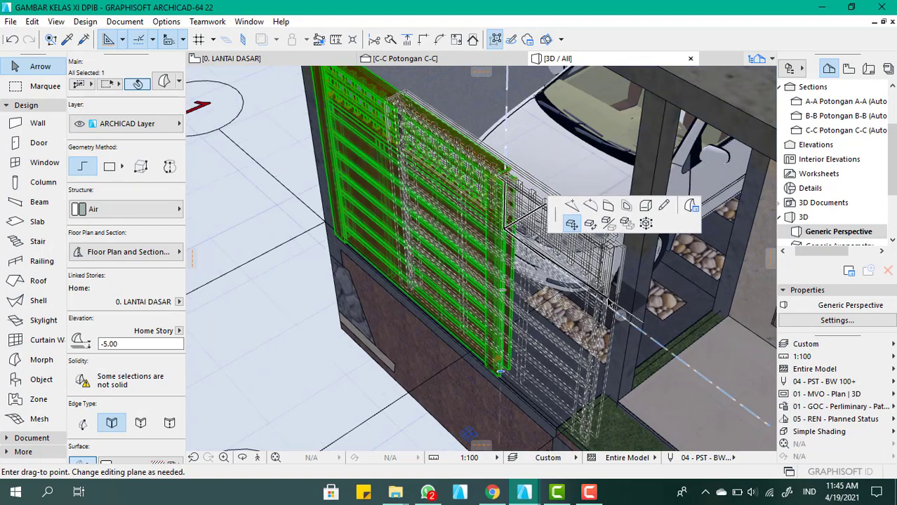
pyautogui.press('Escape')
# Widen the wooden gate across the carport opening with Box Stretch, pulling its free end face out by about 66, and deselect it
pyautogui.click(506, 286)
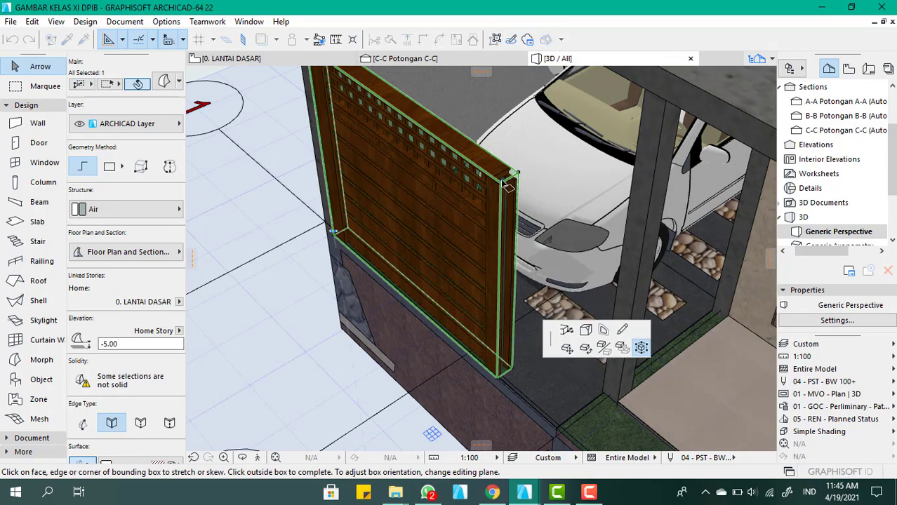
pyautogui.scroll(-1, 518, 195)
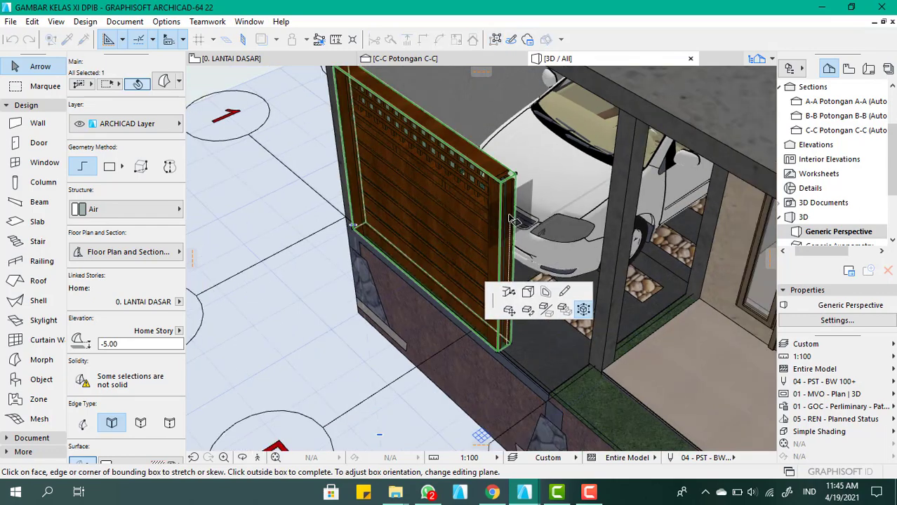
pyautogui.click(518, 221)
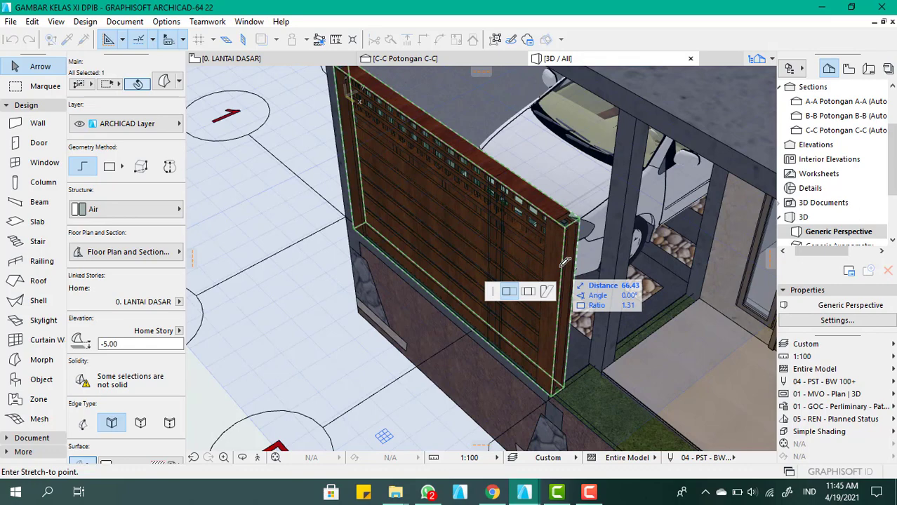
pyautogui.click(563, 265)
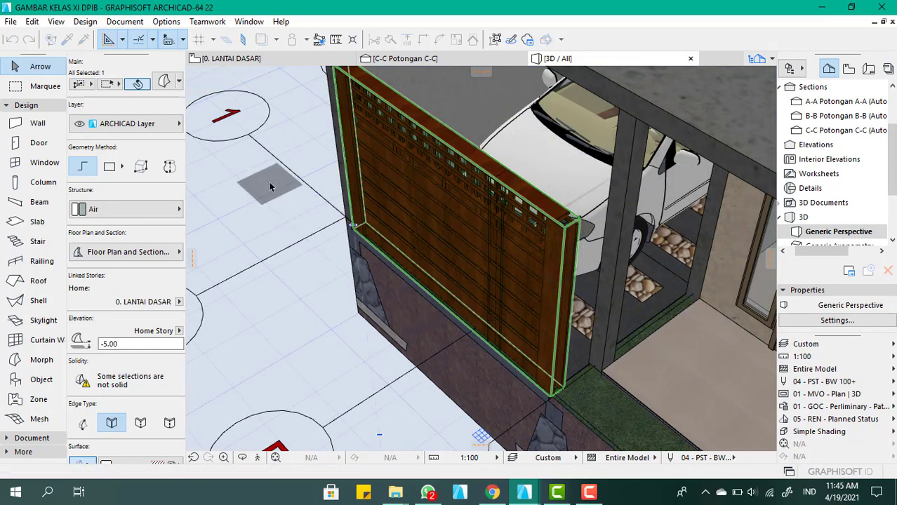
pyautogui.click(268, 181)
pyautogui.keyDown('shift'); pyautogui.moveTo(441, 212); pyautogui.dragTo(450, 186, button='middle'); pyautogui.keyUp('shift')
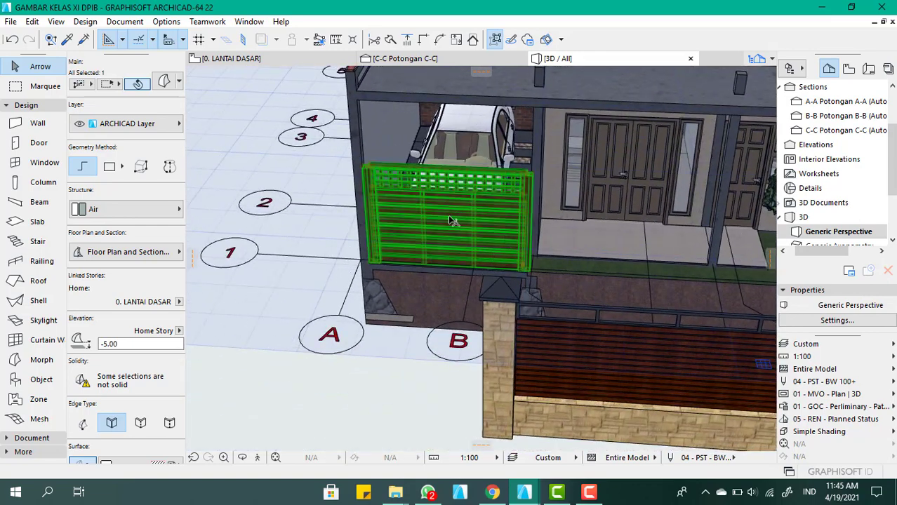
pyautogui.scroll(-3, 450, 218)
pyautogui.click(388, 343)
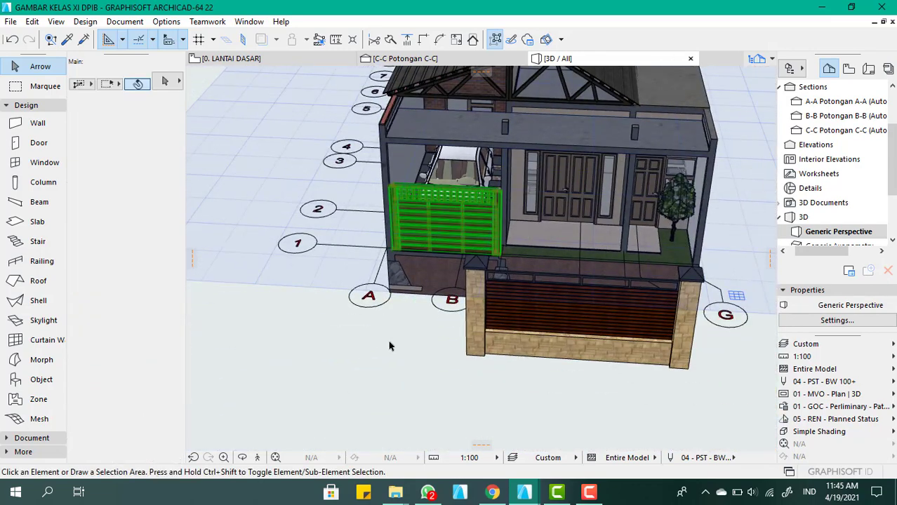
# Move the stone fence by the lower corner of its grid G post to the house front beside the corner column at grid G
pyautogui.scroll(-2, 387, 214)
pyautogui.scroll(5, 386, 219)
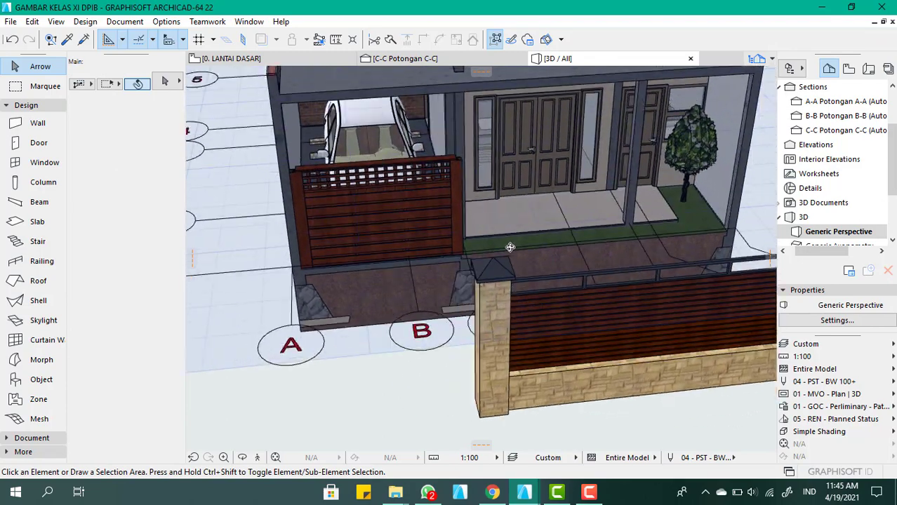
pyautogui.click(559, 361)
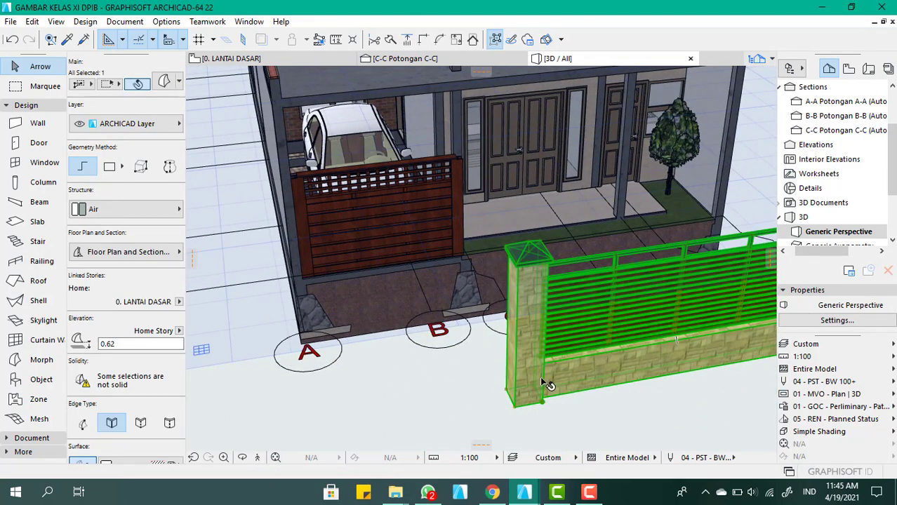
pyautogui.hotkey('ctrl', 'd')
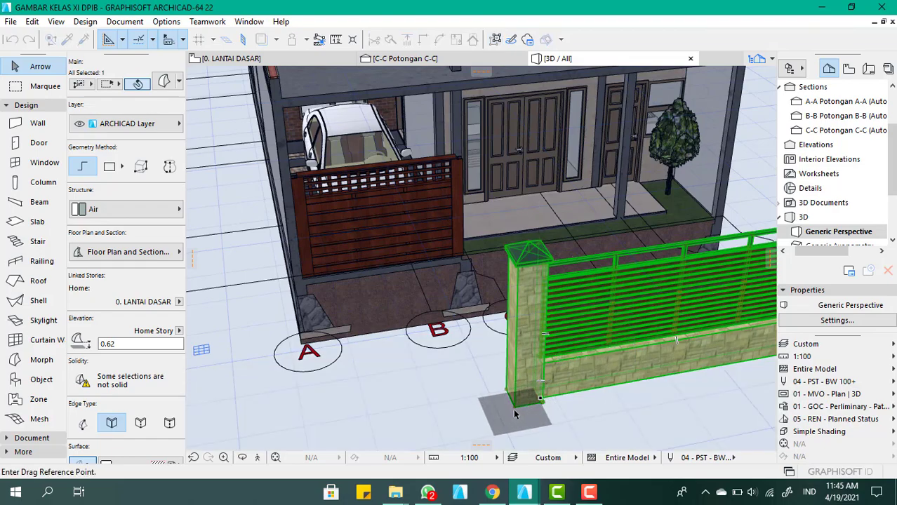
pyautogui.scroll(-4, 606, 365)
pyautogui.scroll(4, 686, 296)
pyautogui.keyDown('shift'); pyautogui.moveTo(702, 301); pyautogui.dragTo(498, 286, button='middle'); pyautogui.keyUp('shift')
pyautogui.scroll(-3, 498, 289)
pyautogui.keyDown('shift'); pyautogui.moveTo(744, 376); pyautogui.dragTo(584, 421, button='middle'); pyautogui.keyUp('shift')
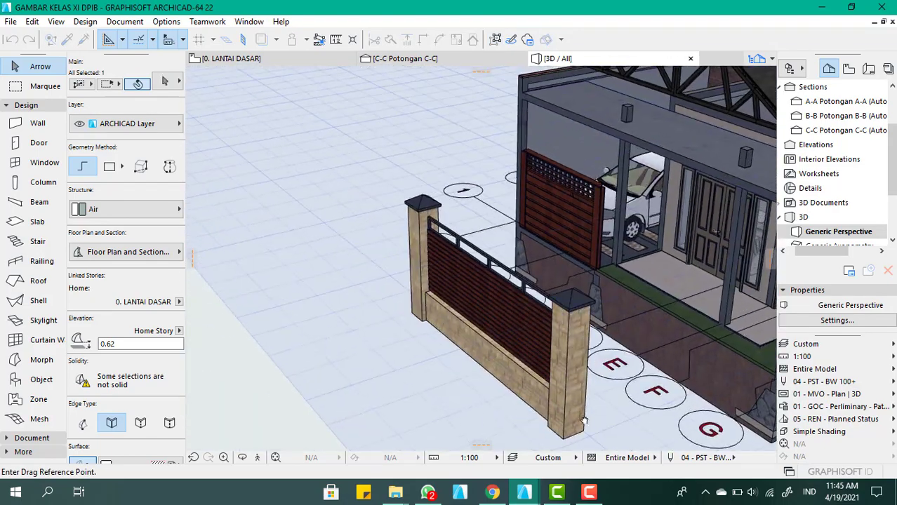
pyautogui.click(584, 429)
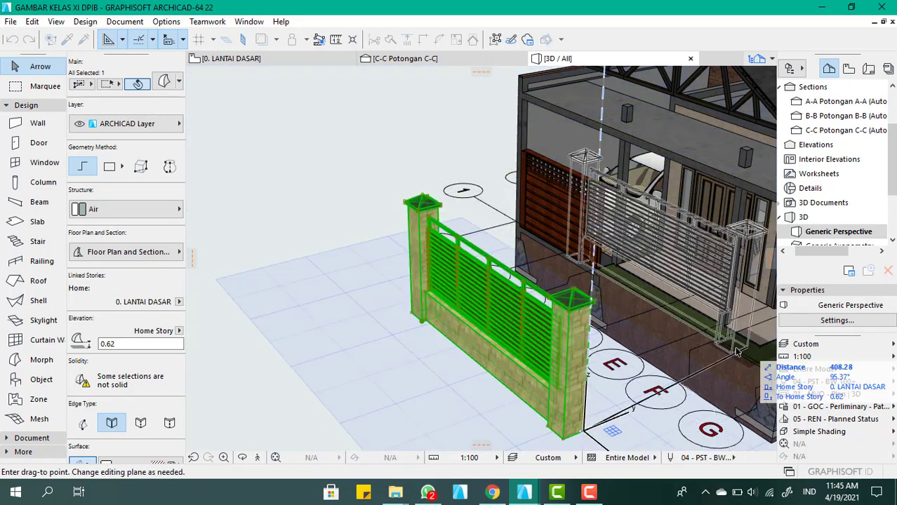
pyautogui.scroll(-2, 618, 281)
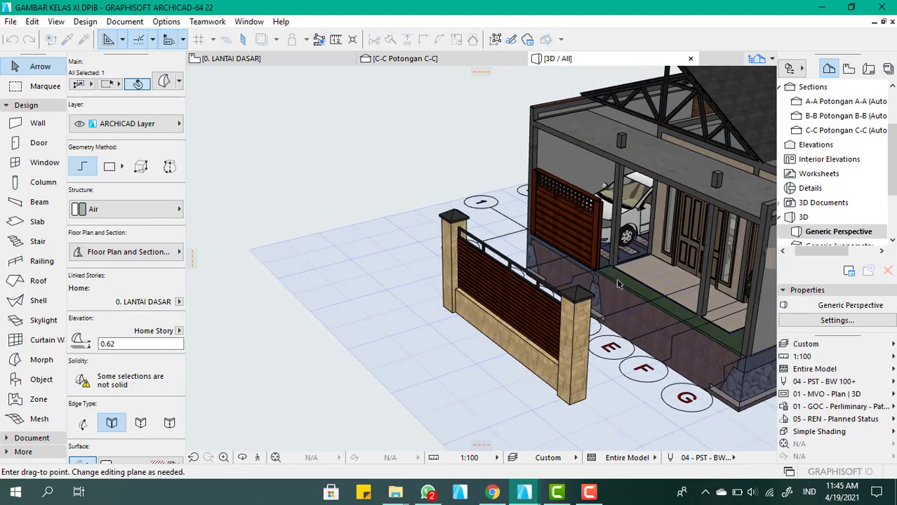
pyautogui.click(743, 350)
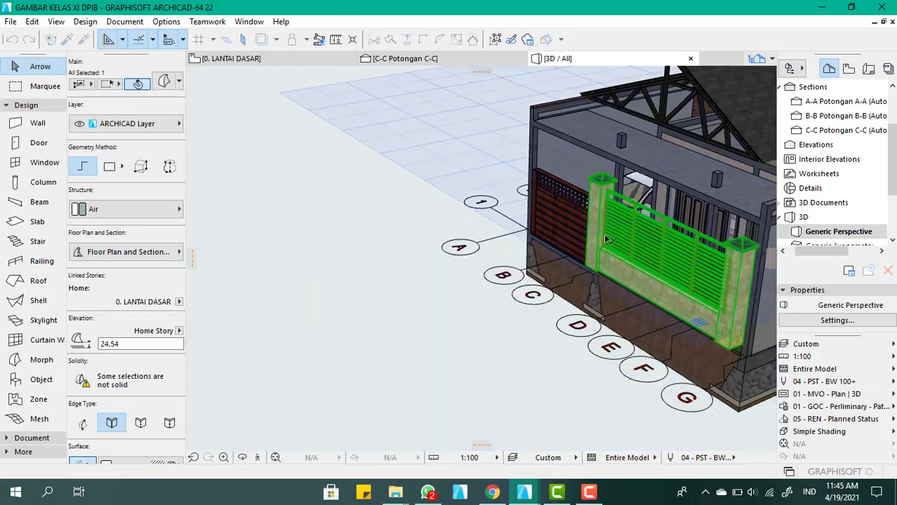
# Align the stone fence by moving the lower front corner of its end post to the inner foot of the corner column at grid G and 1
pyautogui.scroll(3, 605, 228)
pyautogui.scroll(-5, 486, 244)
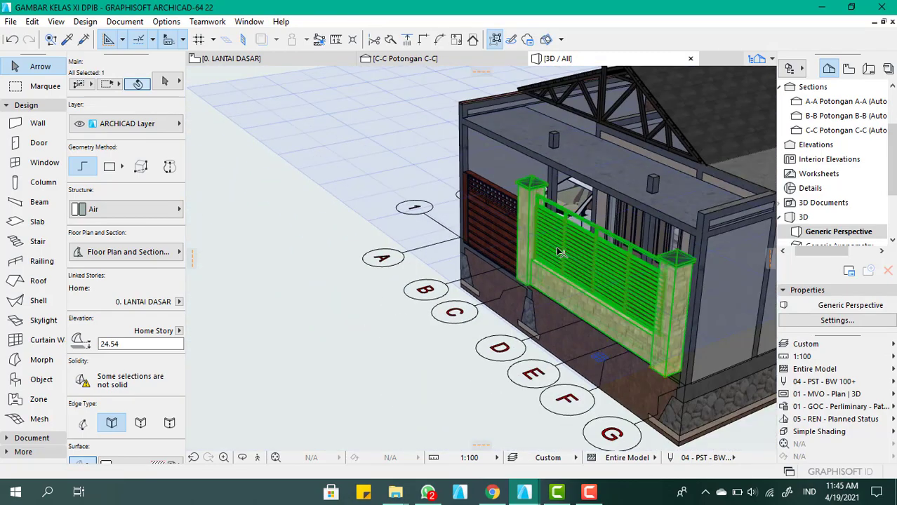
pyautogui.scroll(6, 666, 295)
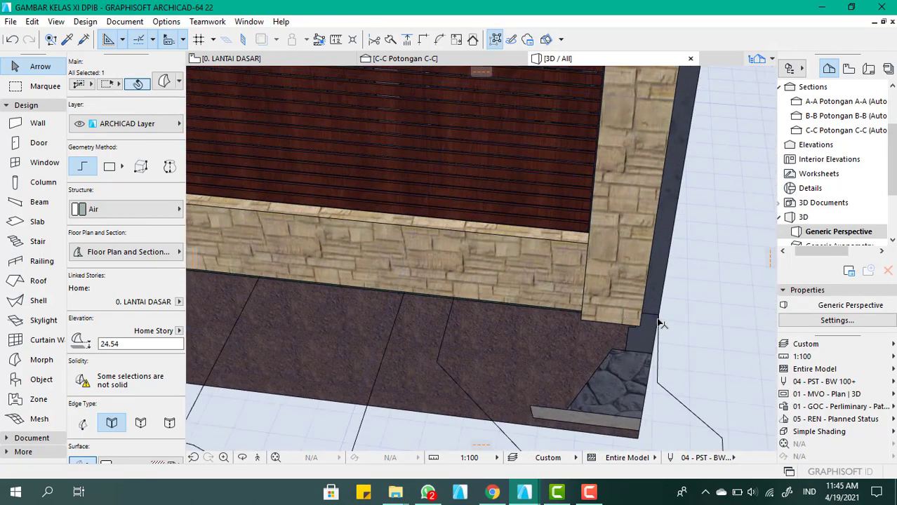
pyautogui.keyDown('shift'); pyautogui.moveTo(667, 294); pyautogui.dragTo(561, 256, button='middle'); pyautogui.keyUp('shift')
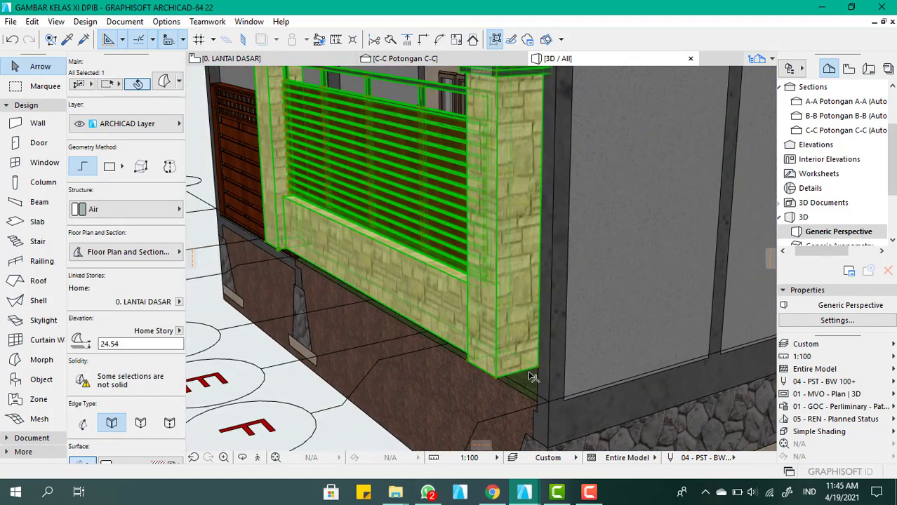
pyautogui.hotkey('ctrl', 'd')
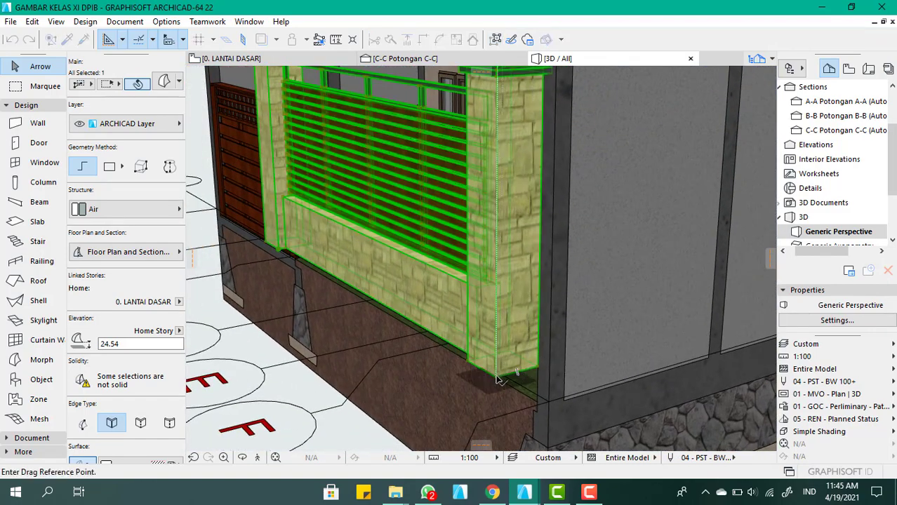
pyautogui.click(496, 379)
pyautogui.scroll(-3, 548, 393)
pyautogui.scroll(5, 538, 404)
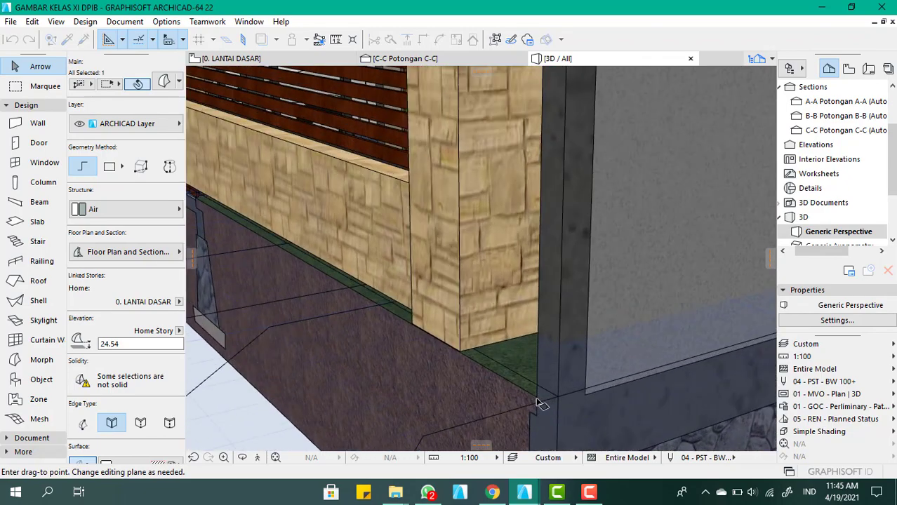
pyautogui.click(538, 404)
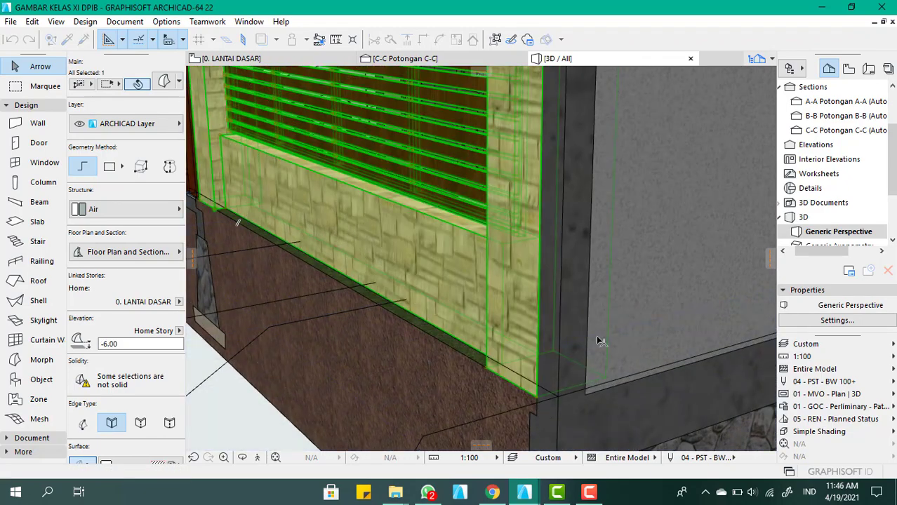
pyautogui.scroll(-5, 598, 340)
pyautogui.scroll(2, 425, 296)
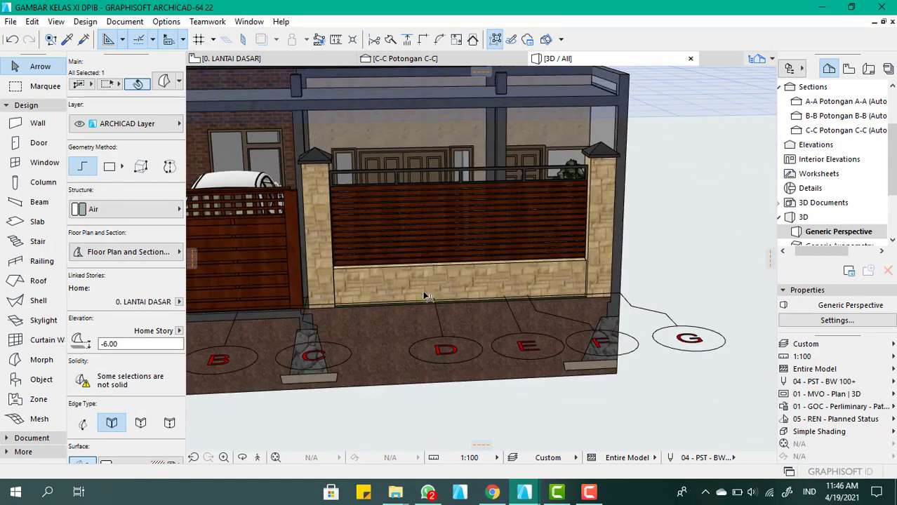
pyautogui.scroll(-5, 460, 268)
pyautogui.keyDown('shift'); pyautogui.moveTo(525, 273); pyautogui.dragTo(498, 265, button='middle'); pyautogui.keyUp('shift')
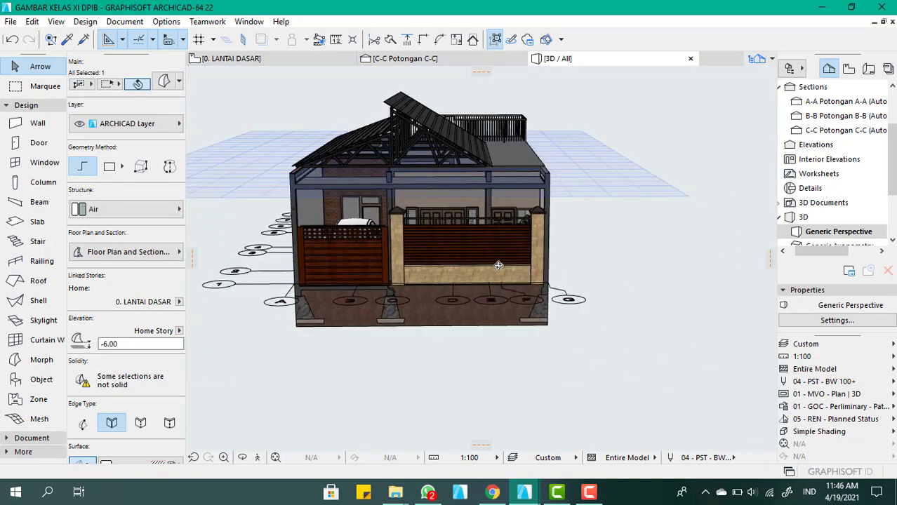
pyautogui.scroll(4, 498, 265)
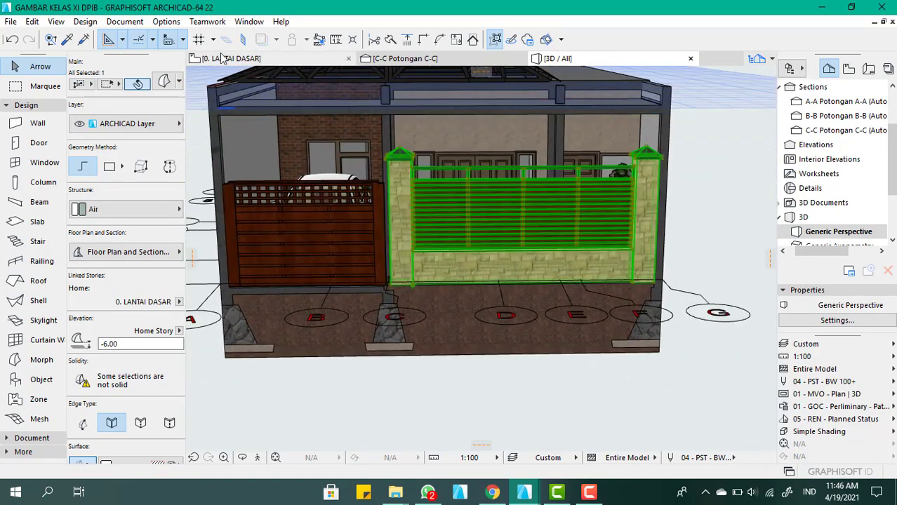
# Open the 0. LANTAI DASAR floor plan at the front of the house around grid line 1
pyautogui.click(222, 58)
pyautogui.scroll(-2, 484, 250)
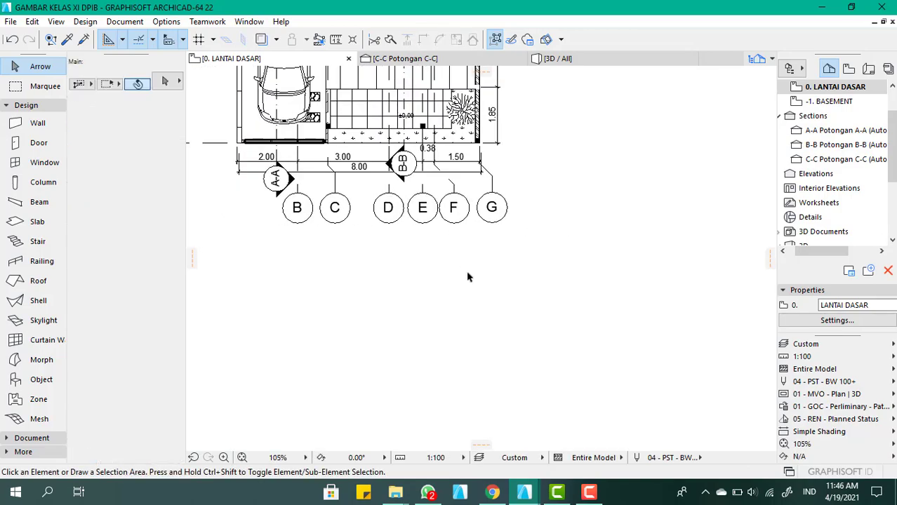
pyautogui.scroll(-3, 468, 277)
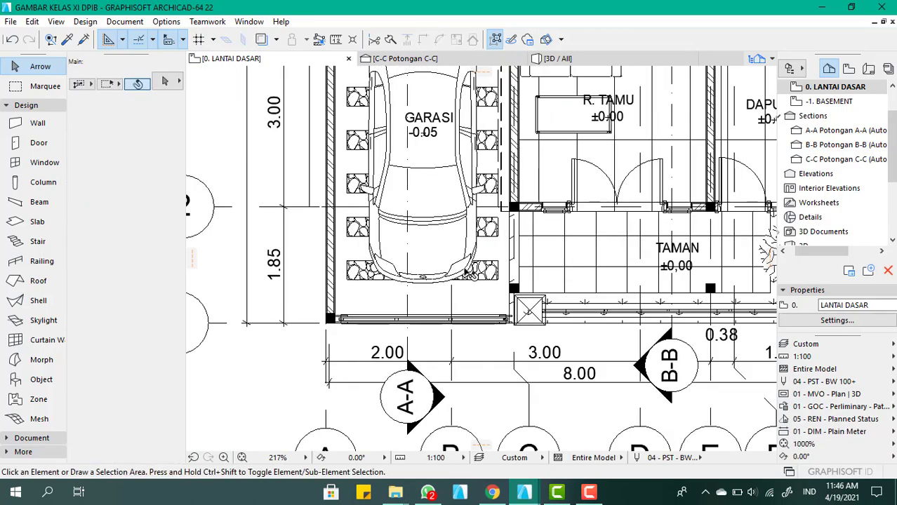
pyautogui.scroll(-6, 573, 280)
pyautogui.scroll(6, 570, 271)
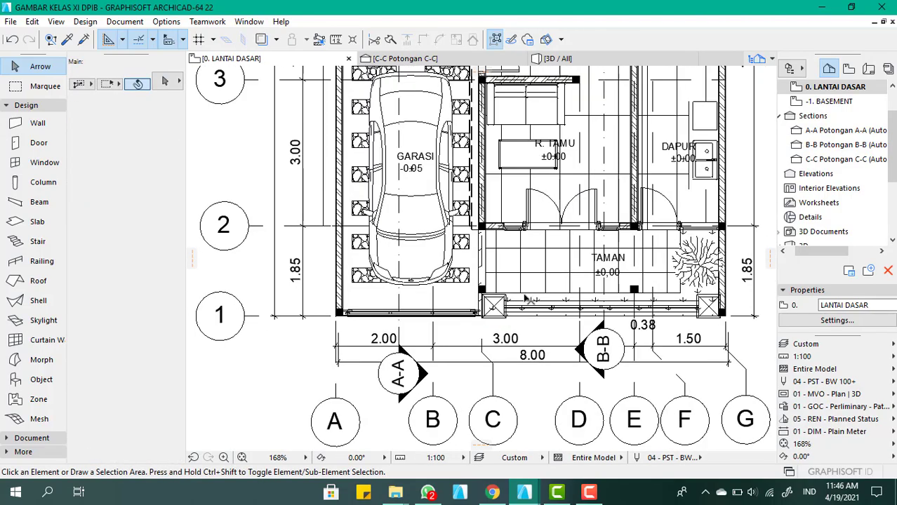
# Extend the Tanah Urug terrain mesh in front of the house by offsetting its front edge outward about 141, and deselect it
pyautogui.click(593, 301)
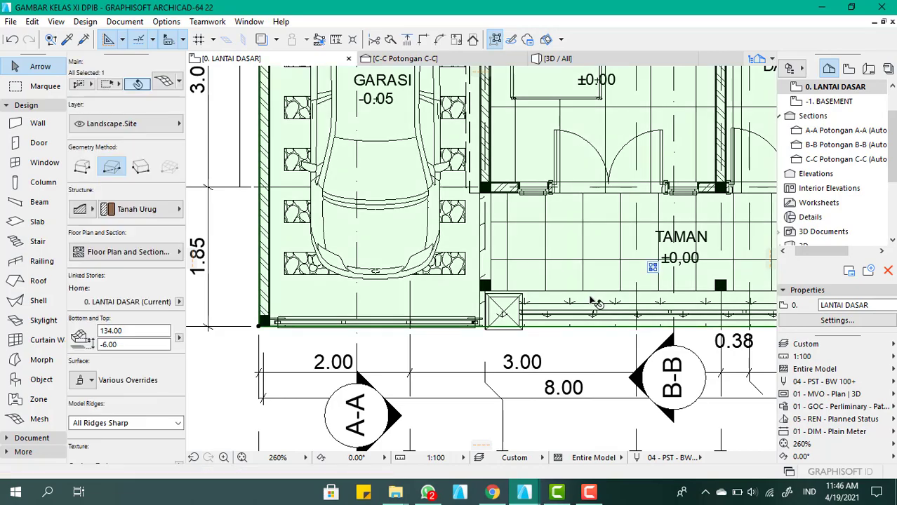
pyautogui.scroll(-4, 587, 288)
pyautogui.scroll(4, 492, 280)
pyautogui.scroll(1, 494, 274)
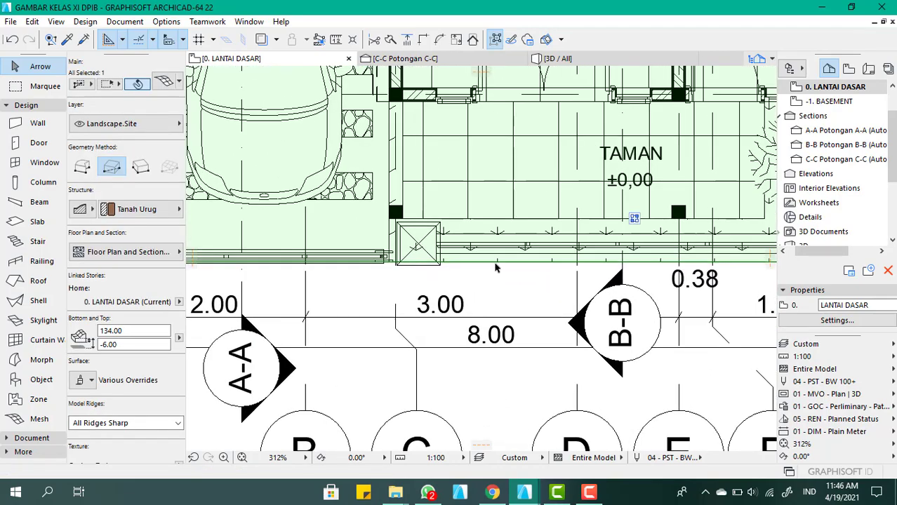
pyautogui.click(489, 264)
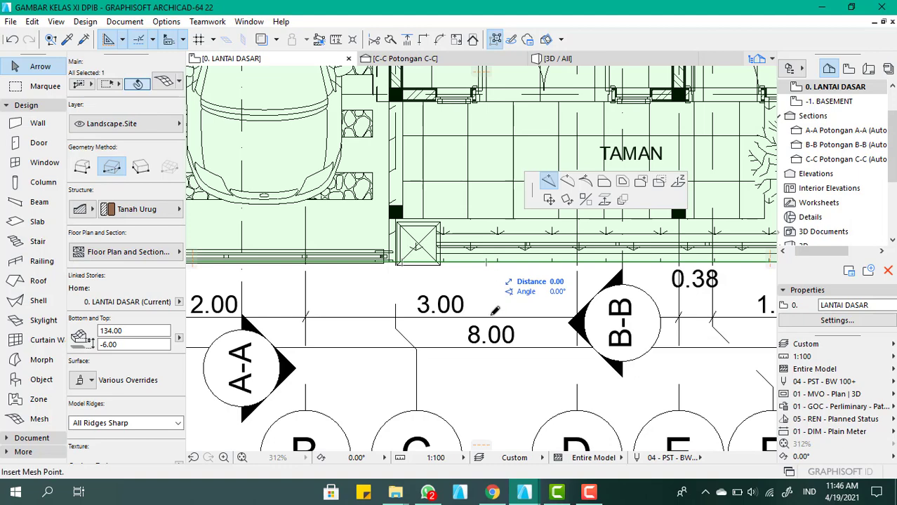
pyautogui.scroll(-3, 494, 310)
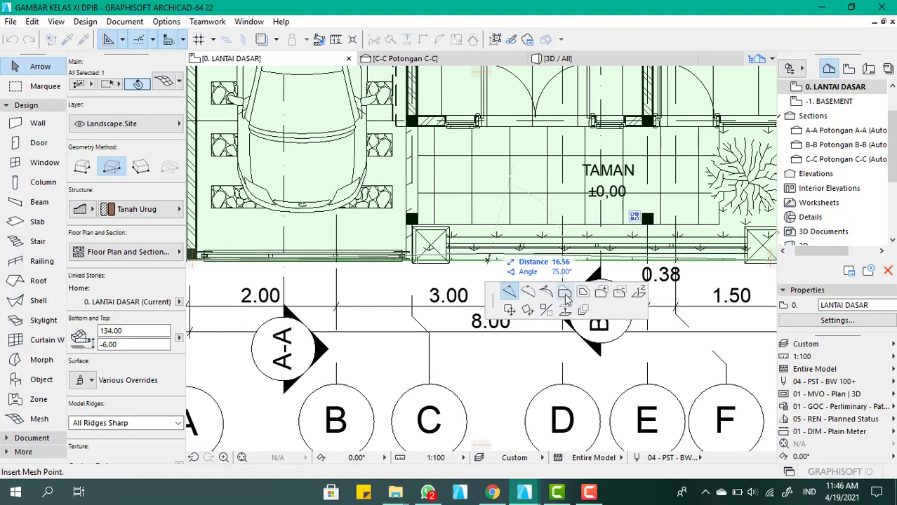
pyautogui.click(565, 293)
pyautogui.scroll(-3, 513, 315)
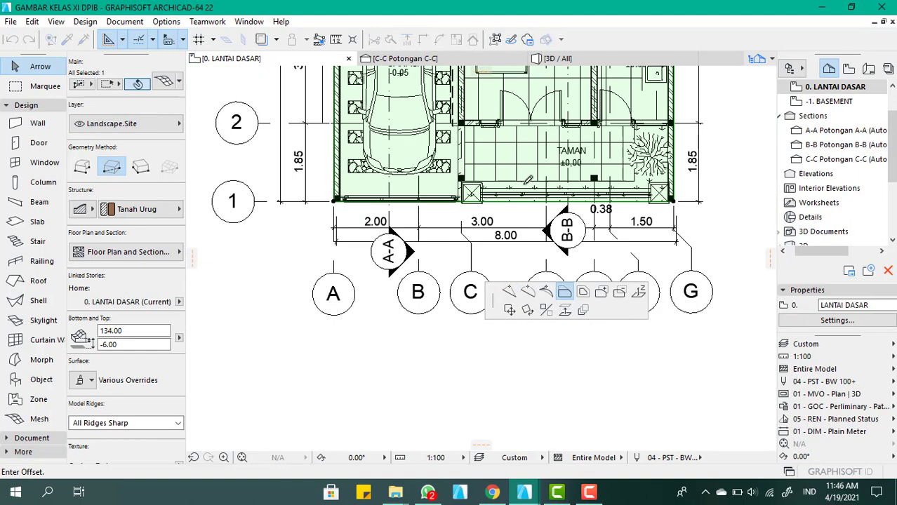
pyautogui.scroll(-3, 511, 236)
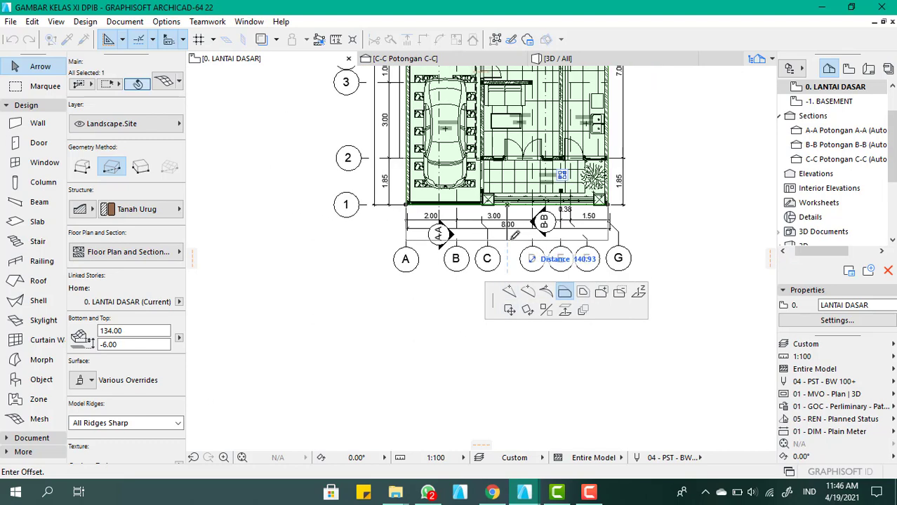
pyautogui.click(510, 234)
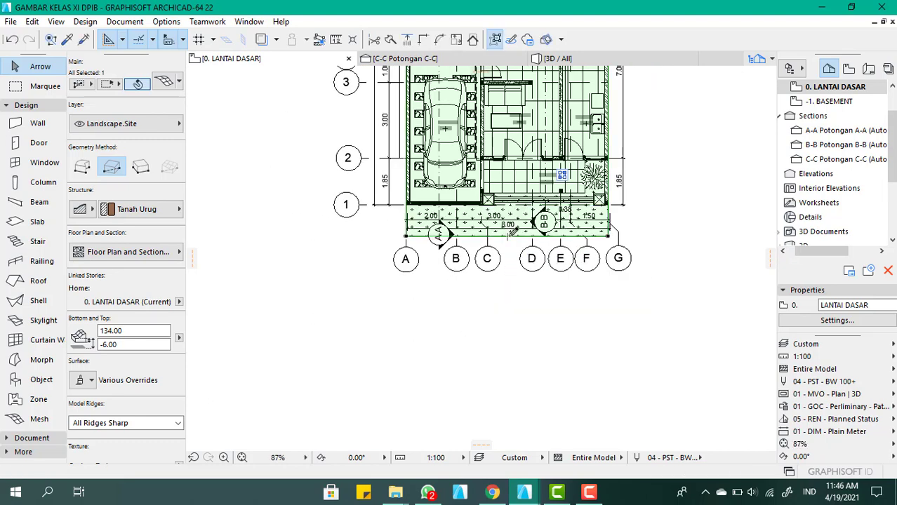
pyautogui.press('Escape')
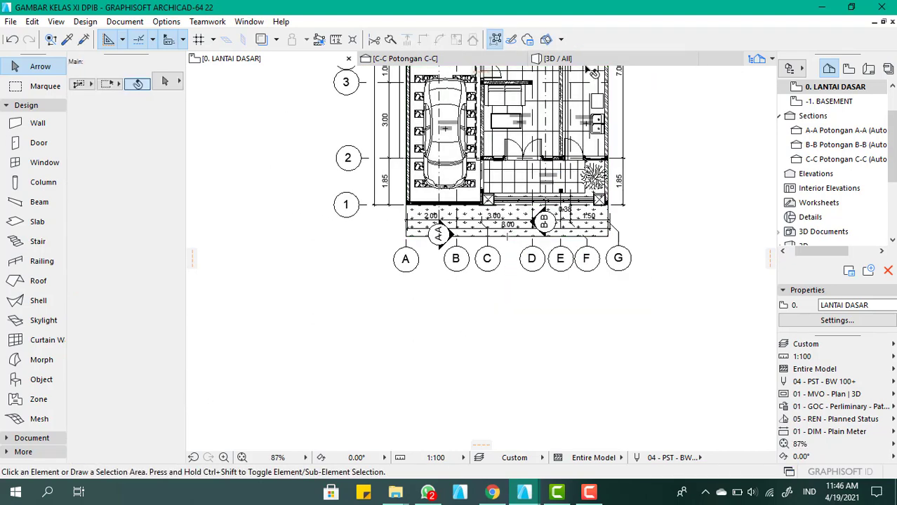
# Examine the house front, the fence and gate, and the open roof gable in the 3D view, and deselect the fence
pyautogui.click(581, 59)
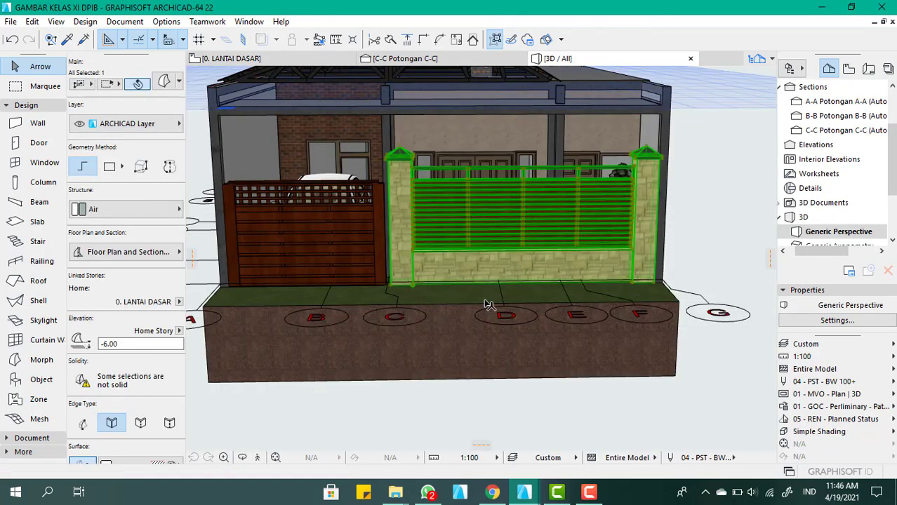
pyautogui.scroll(-4, 500, 301)
pyautogui.keyDown('shift'); pyautogui.moveTo(519, 290); pyautogui.dragTo(467, 298, button='middle'); pyautogui.keyUp('shift')
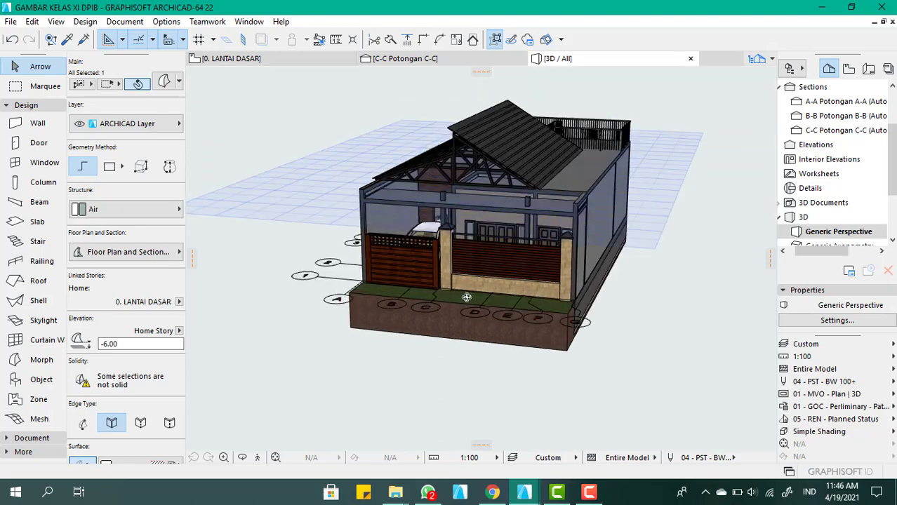
pyautogui.scroll(4, 466, 298)
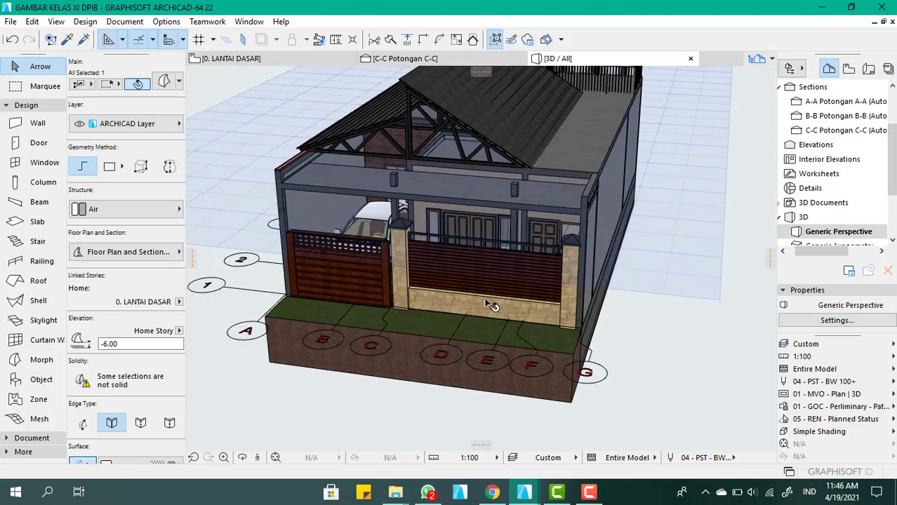
pyautogui.scroll(2, 468, 122)
pyautogui.scroll(-2, 509, 360)
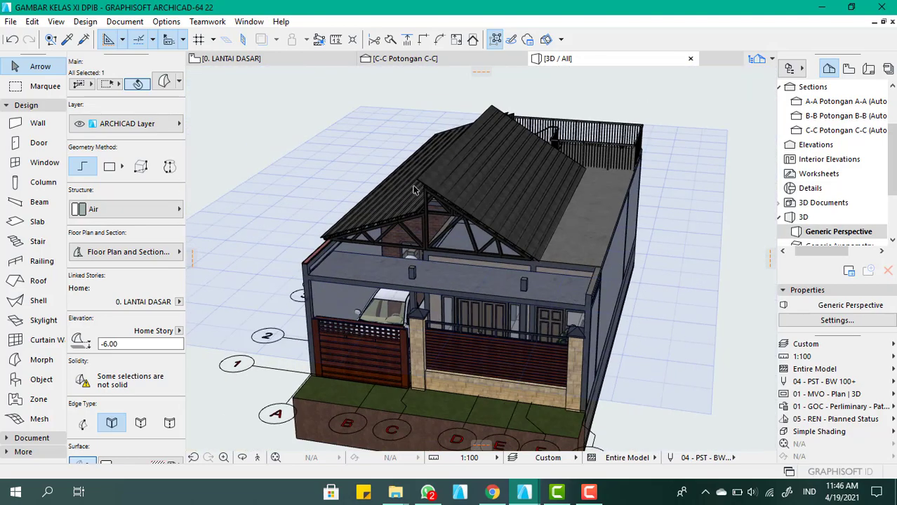
pyautogui.scroll(2, 414, 186)
pyautogui.keyDown('shift'); pyautogui.moveTo(427, 242); pyautogui.dragTo(451, 304, button='middle'); pyautogui.keyUp('shift')
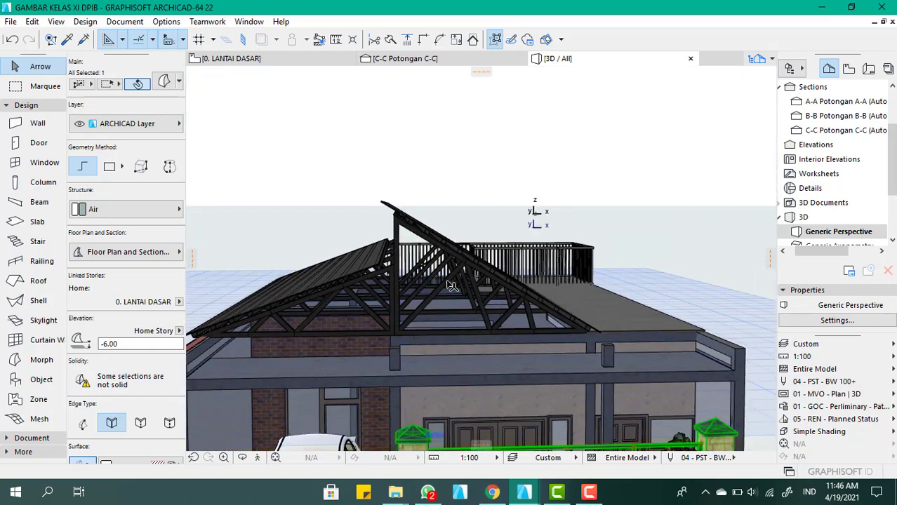
pyautogui.click(524, 140)
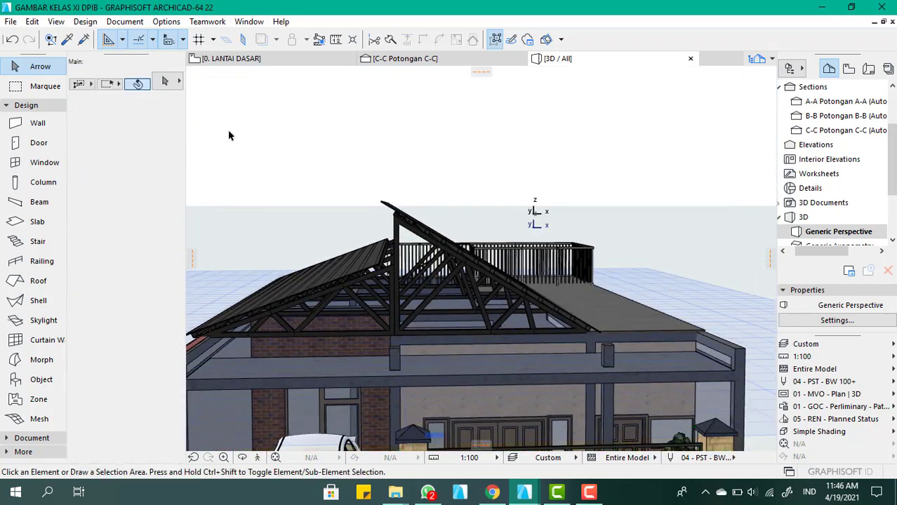
pyautogui.click(13, 22)
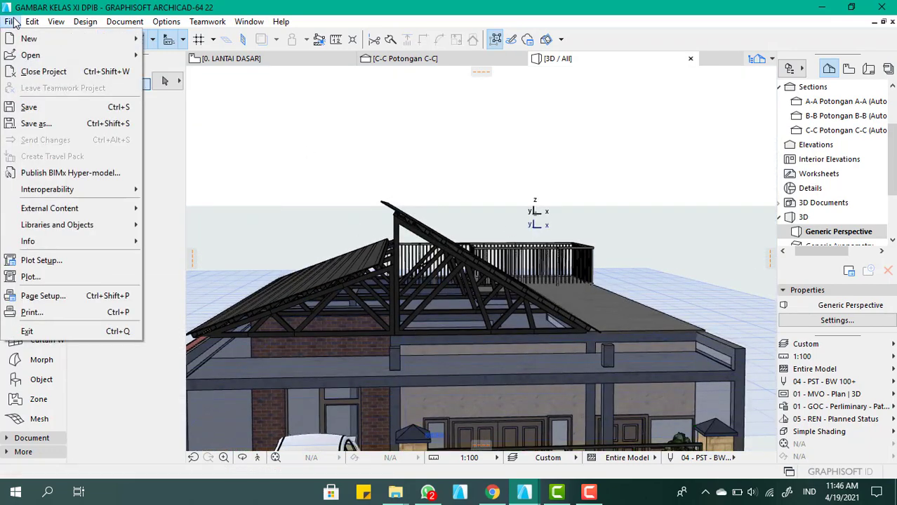
pyautogui.moveTo(55, 188)
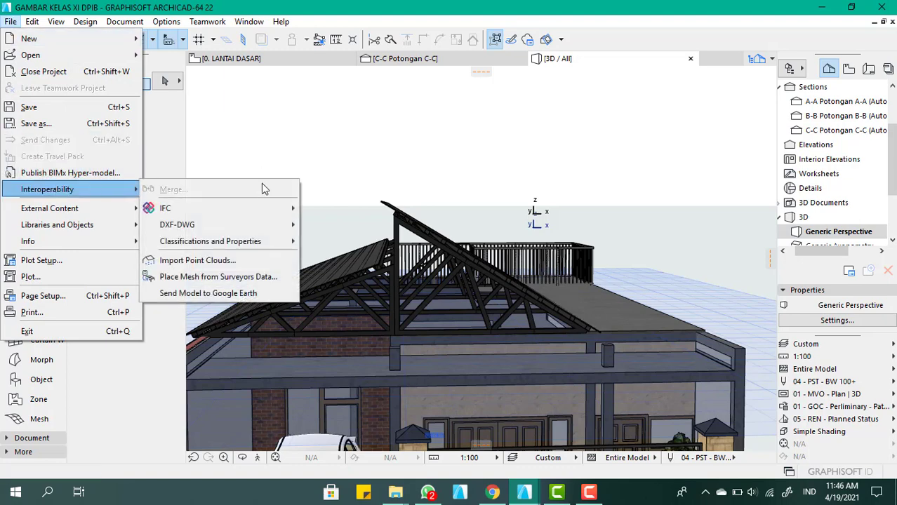
pyautogui.click(251, 63)
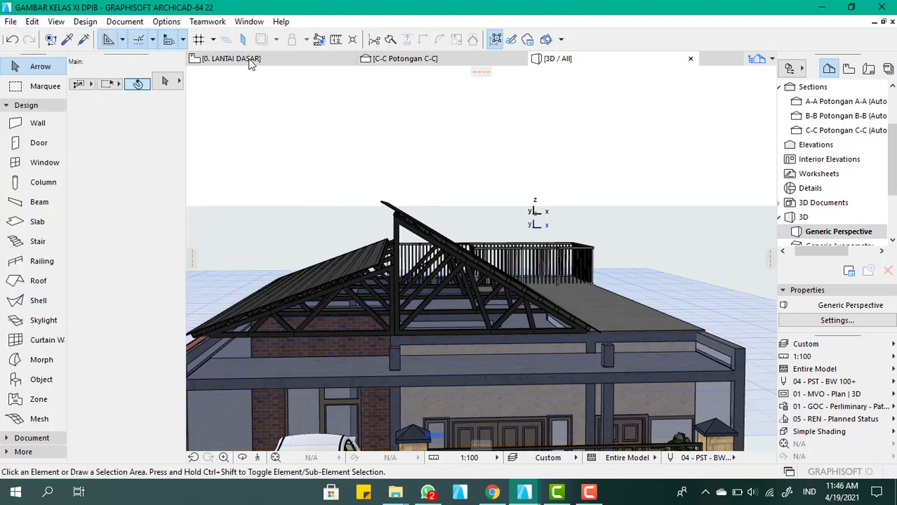
pyautogui.click(251, 61)
pyautogui.click(11, 22)
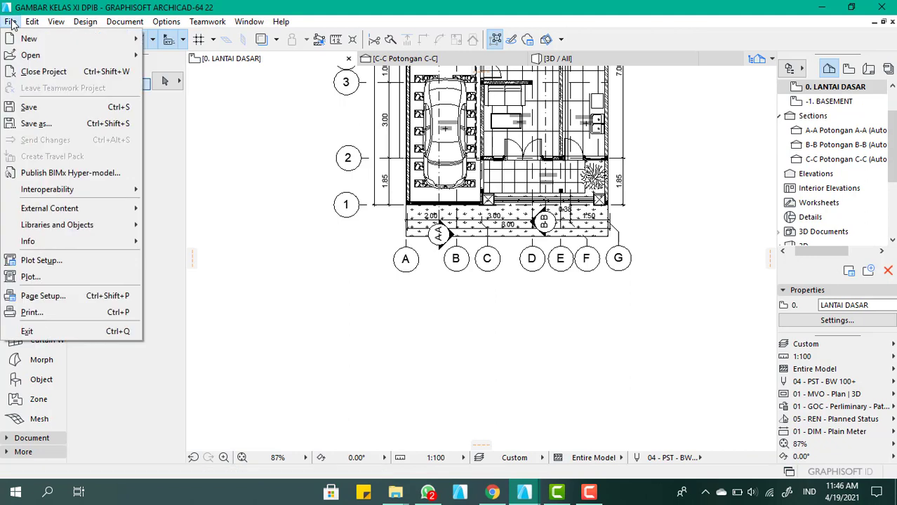
pyautogui.moveTo(73, 186)
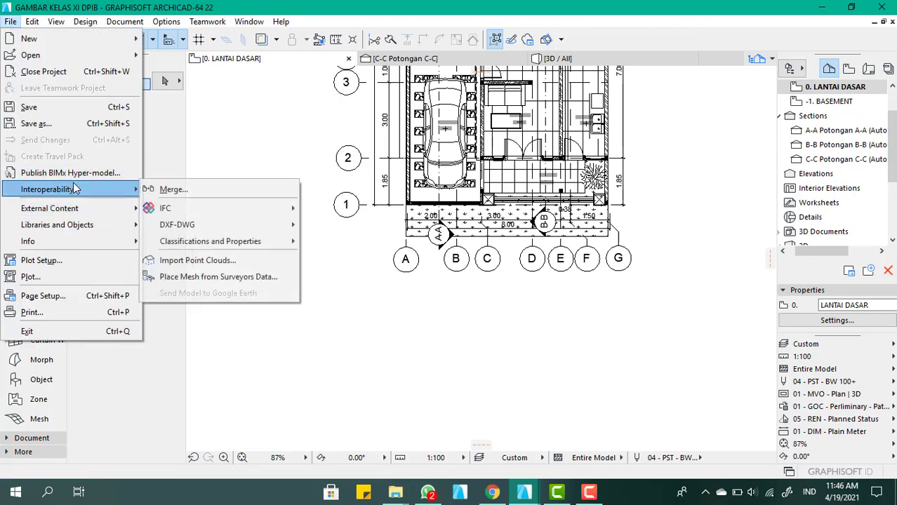
pyautogui.click(204, 195)
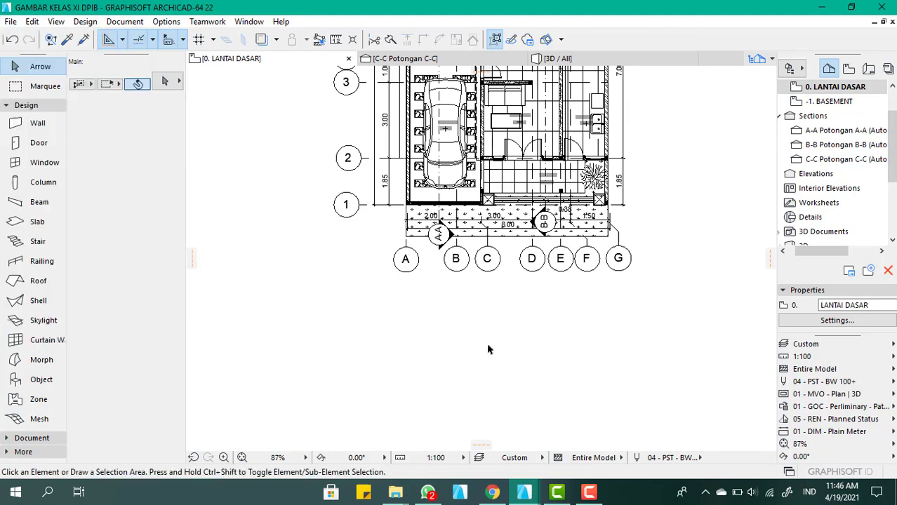
# Examine the open front gable of the roof truss and the whole house from several angles in the 3D view
pyautogui.click(679, 59)
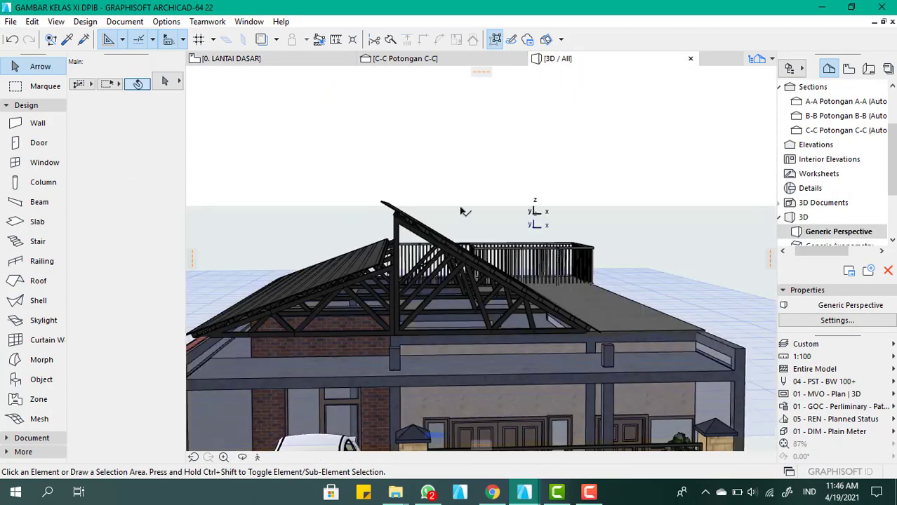
pyautogui.scroll(-3, 470, 255)
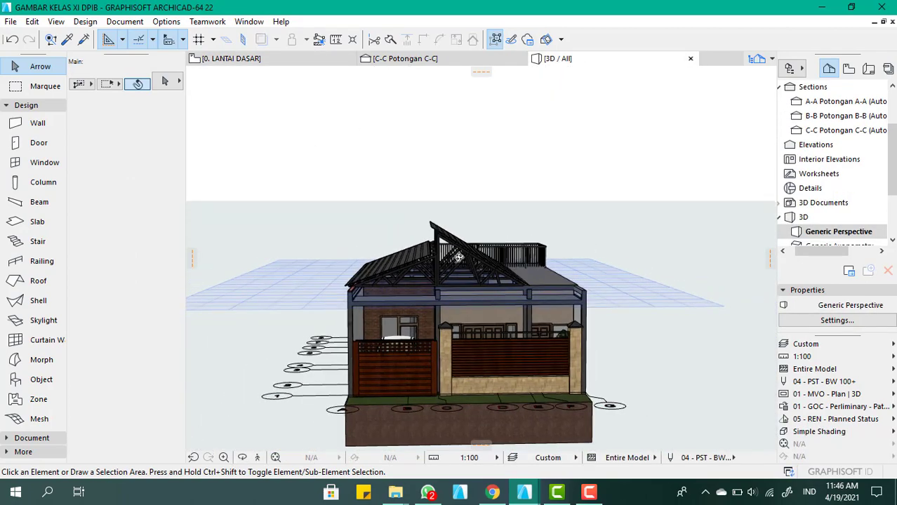
pyautogui.keyDown('shift'); pyautogui.moveTo(469, 254); pyautogui.dragTo(482, 293, button='middle'); pyautogui.keyUp('shift')
pyautogui.scroll(2, 463, 272)
pyautogui.scroll(4, 461, 272)
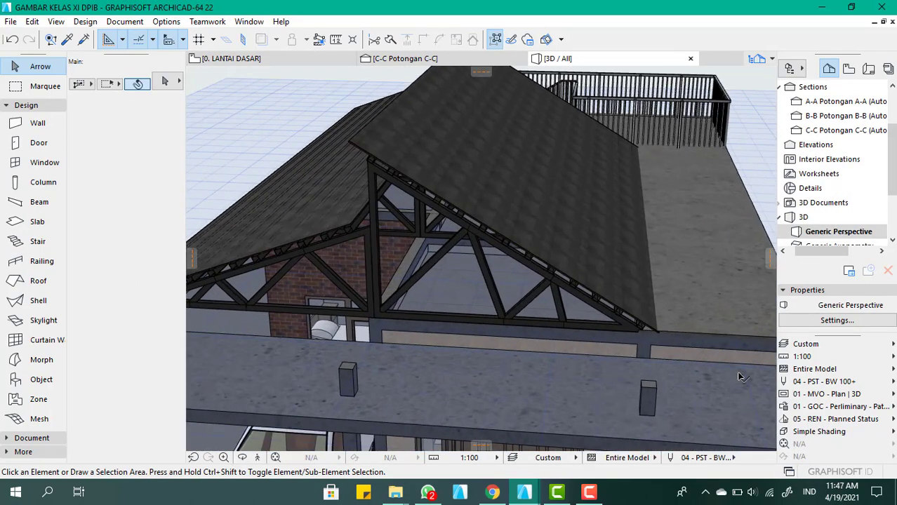
pyautogui.scroll(-4, 469, 283)
pyautogui.keyDown('shift'); pyautogui.moveTo(458, 273); pyautogui.dragTo(463, 239, button='middle'); pyautogui.keyUp('shift')
pyautogui.scroll(-5, 466, 233)
pyautogui.keyDown('shift'); pyautogui.moveTo(547, 294); pyautogui.dragTo(486, 390, button='middle'); pyautogui.keyUp('shift')
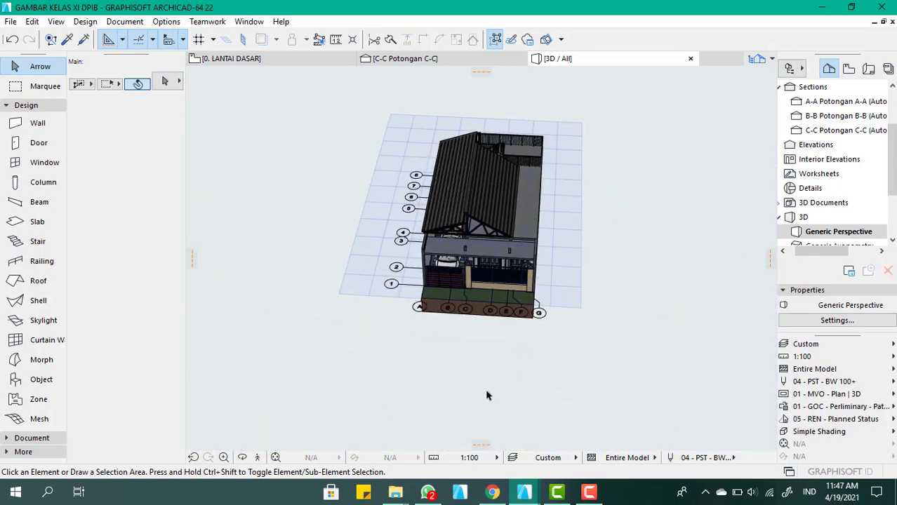
pyautogui.click(476, 398)
pyautogui.click(579, 290)
pyautogui.moveTo(572, 307)
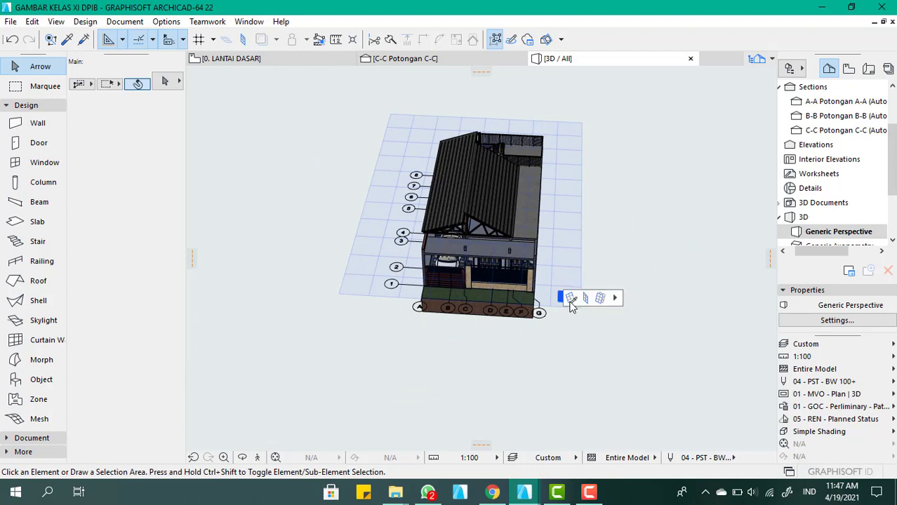
pyautogui.click(484, 368)
pyautogui.click(297, 381)
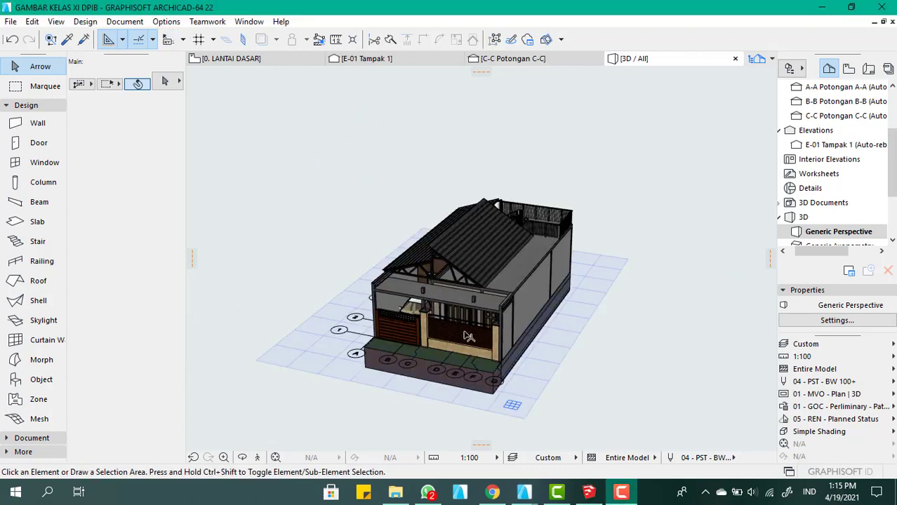
# Suspend element grouping and clear the selection of the concrete beam under the front roof truss
pyautogui.scroll(8, 442, 294)
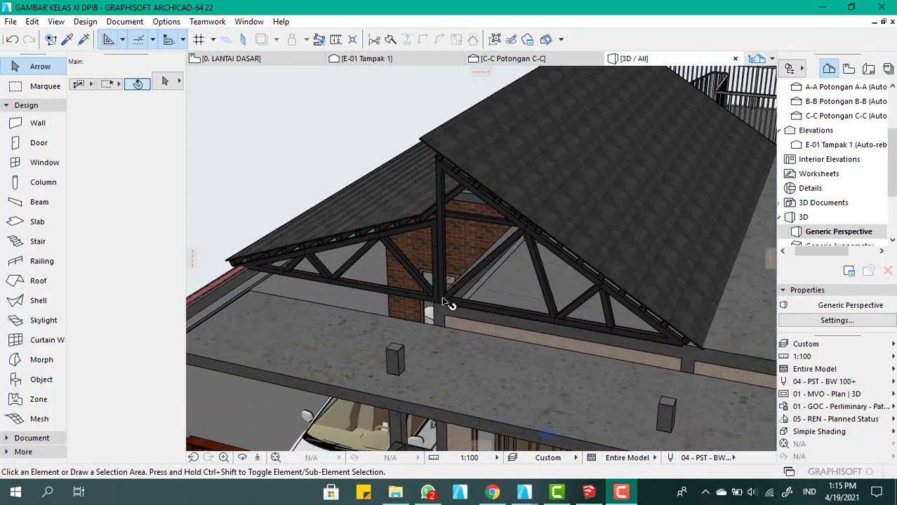
pyautogui.scroll(8, 442, 303)
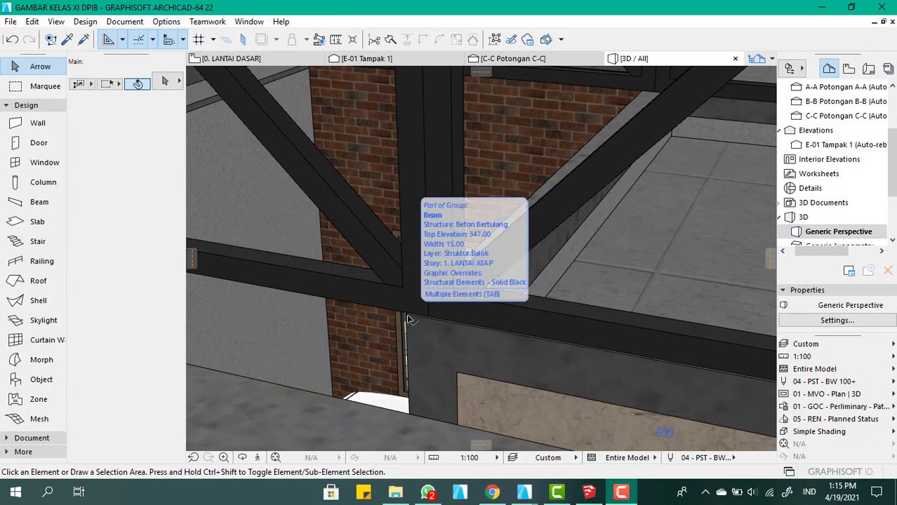
pyautogui.click(409, 320)
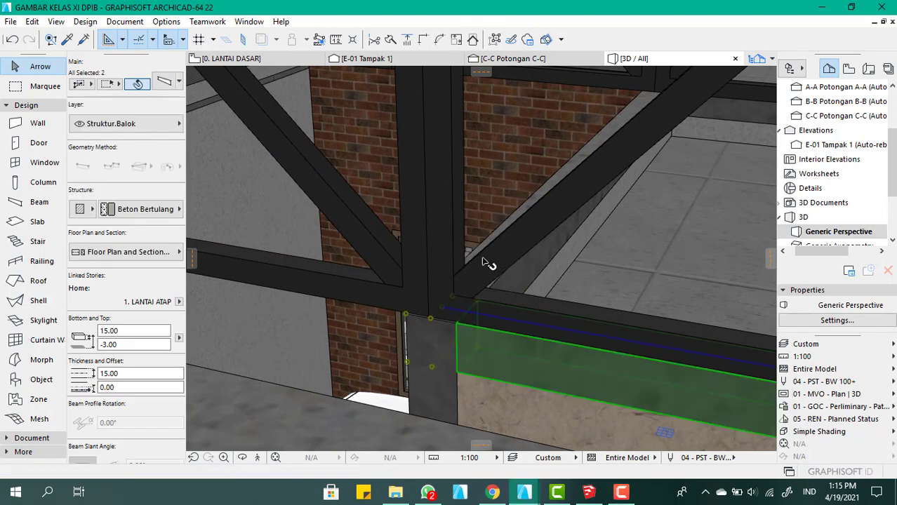
pyautogui.scroll(-5, 489, 264)
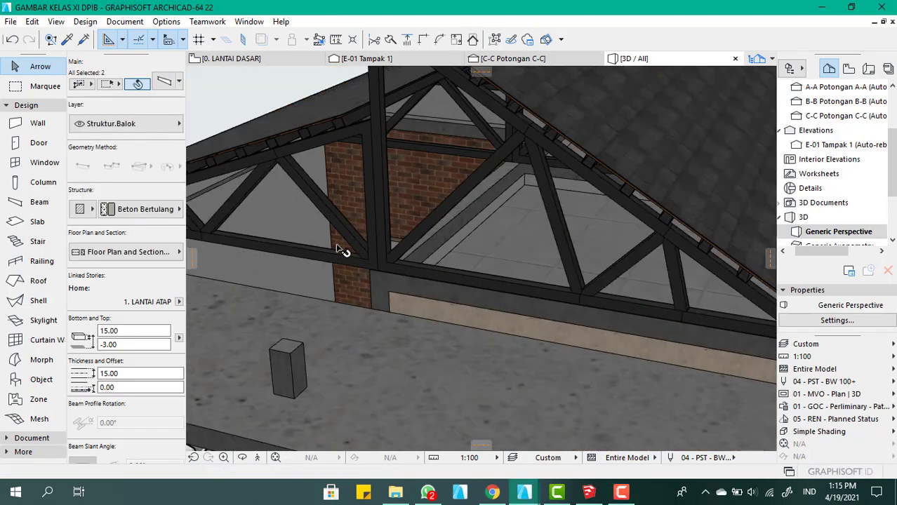
pyautogui.click(495, 40)
pyautogui.scroll(-2, 410, 295)
pyautogui.click(294, 105)
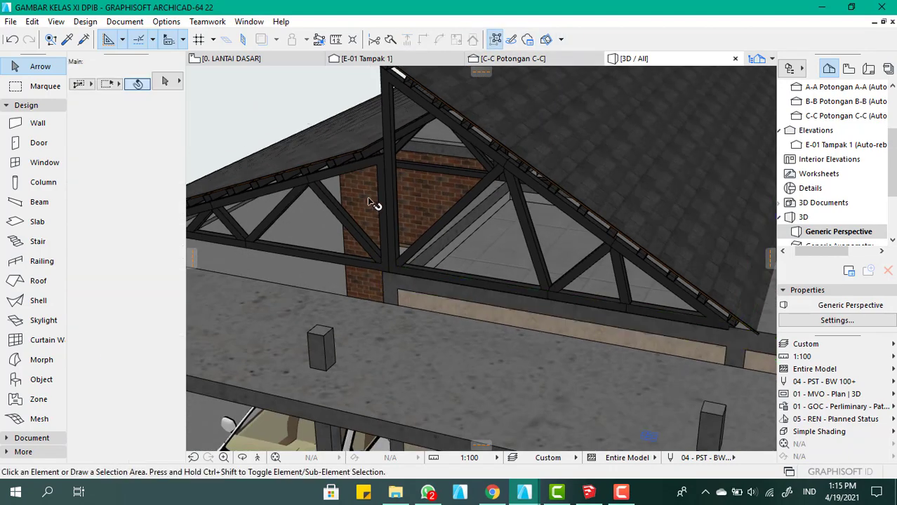
pyautogui.scroll(4, 380, 235)
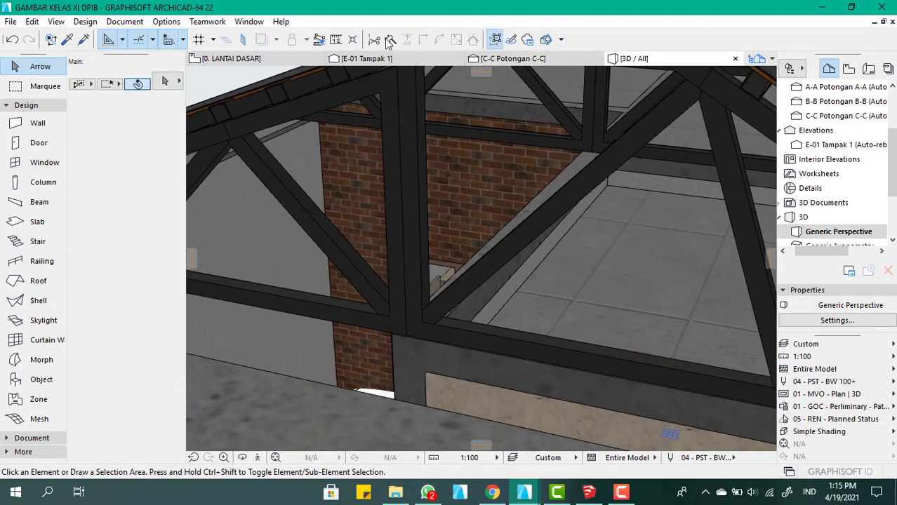
# Open the E-01 Tampak 1 elevation and examine the front facade and its open roof gable
pyautogui.click(262, 59)
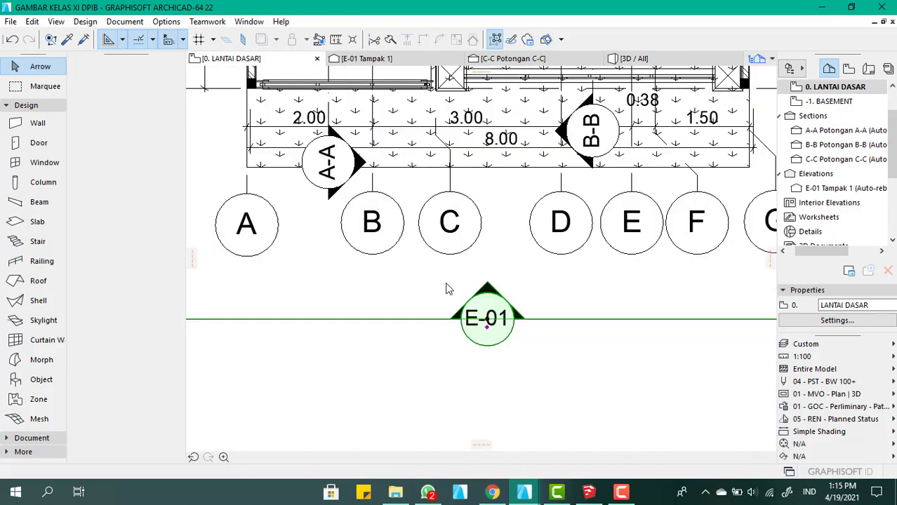
pyautogui.scroll(-3, 428, 252)
pyautogui.click(394, 63)
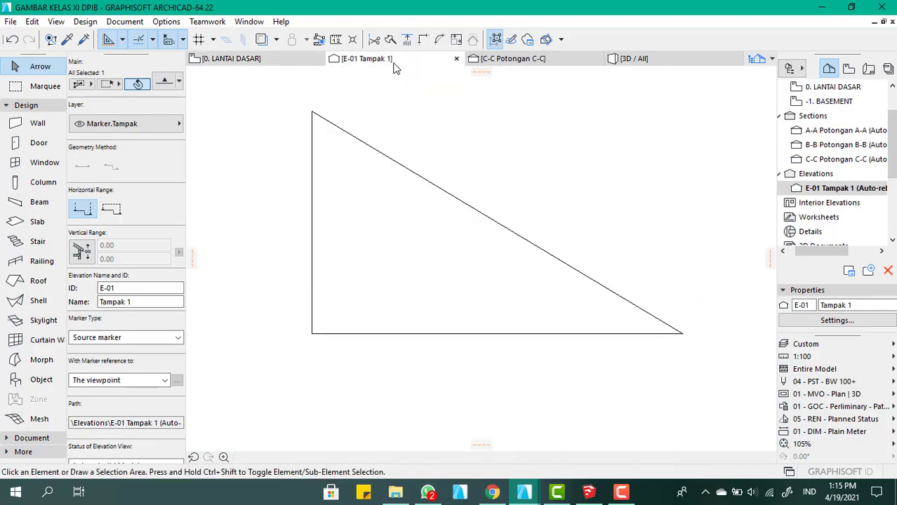
pyautogui.scroll(-5, 424, 243)
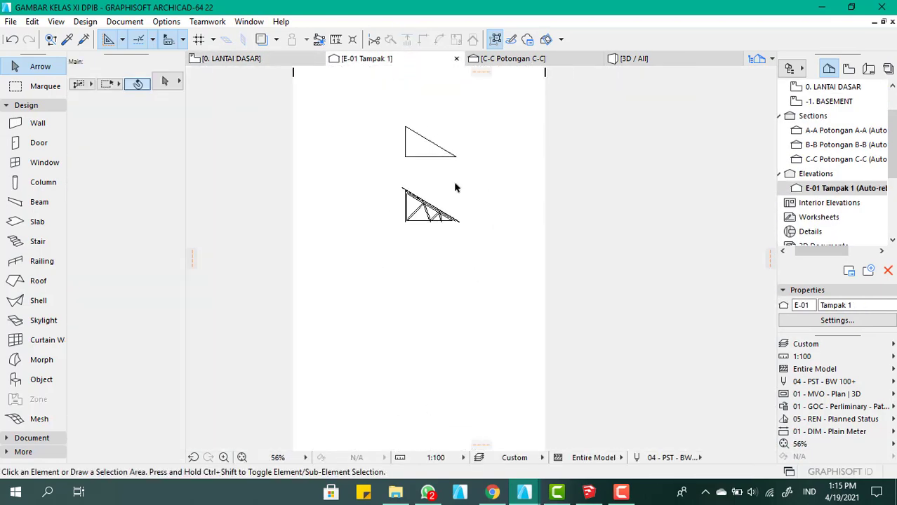
pyautogui.scroll(7, 424, 203)
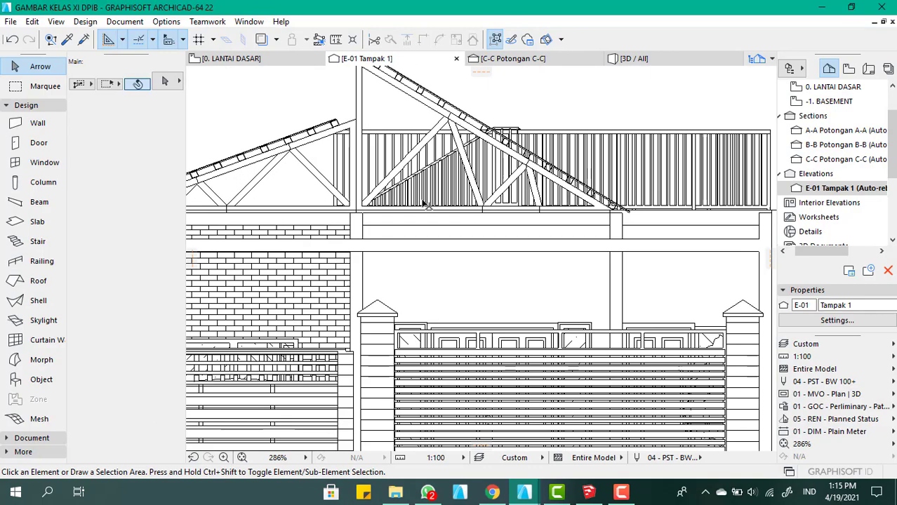
pyautogui.scroll(-3, 428, 172)
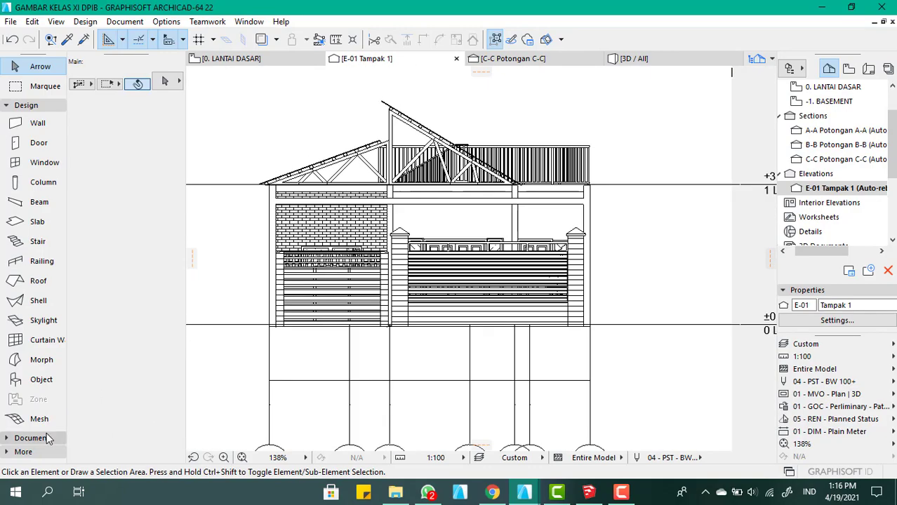
# Delete the E-01 elevation marker in front of the house on the 0. LANTAI DASAR plan, together with its viewpoint
pyautogui.click(46, 438)
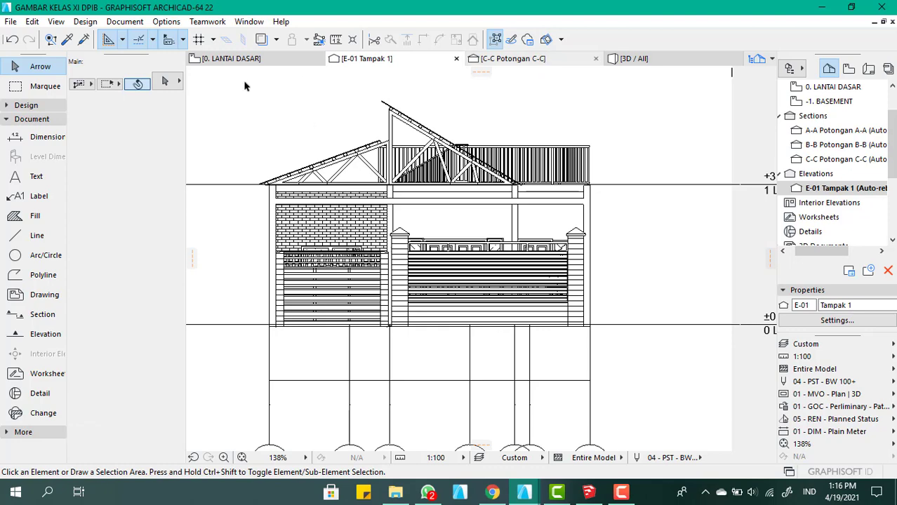
pyautogui.click(257, 61)
pyautogui.click(387, 285)
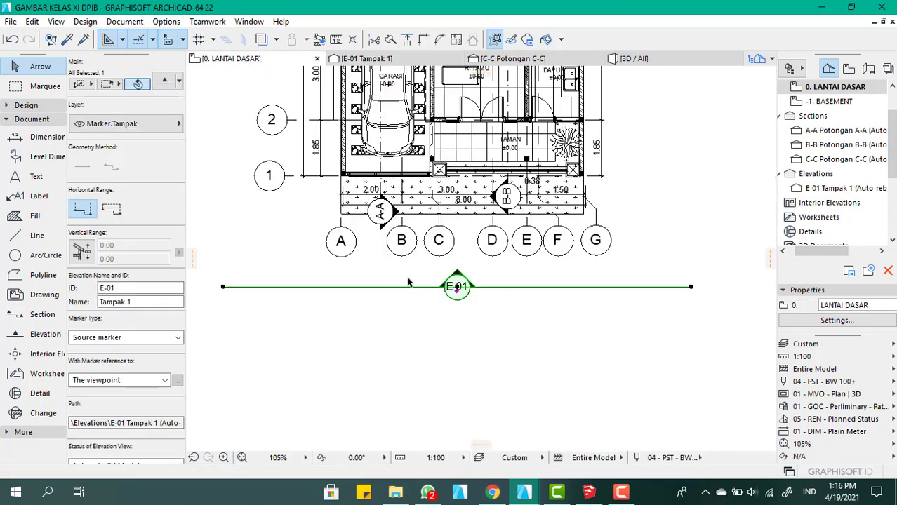
pyautogui.scroll(-3, 471, 318)
pyautogui.press('Delete')
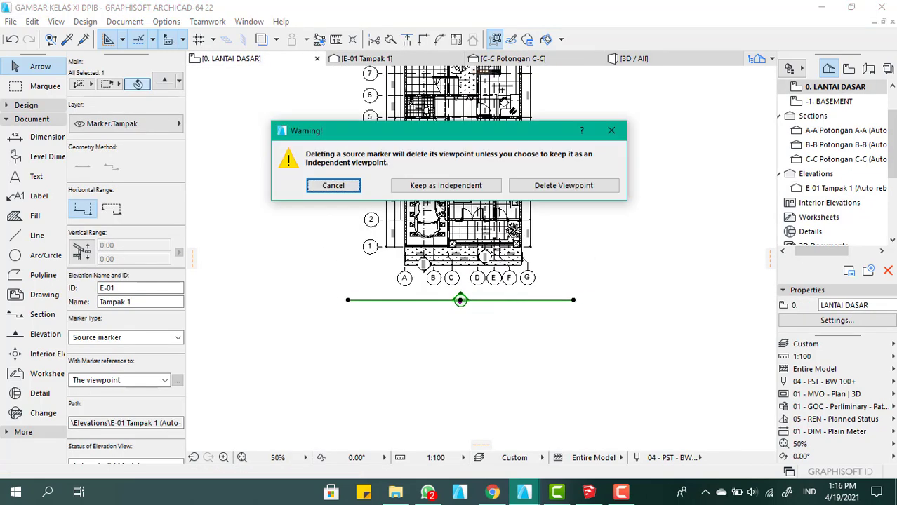
pyautogui.click(547, 186)
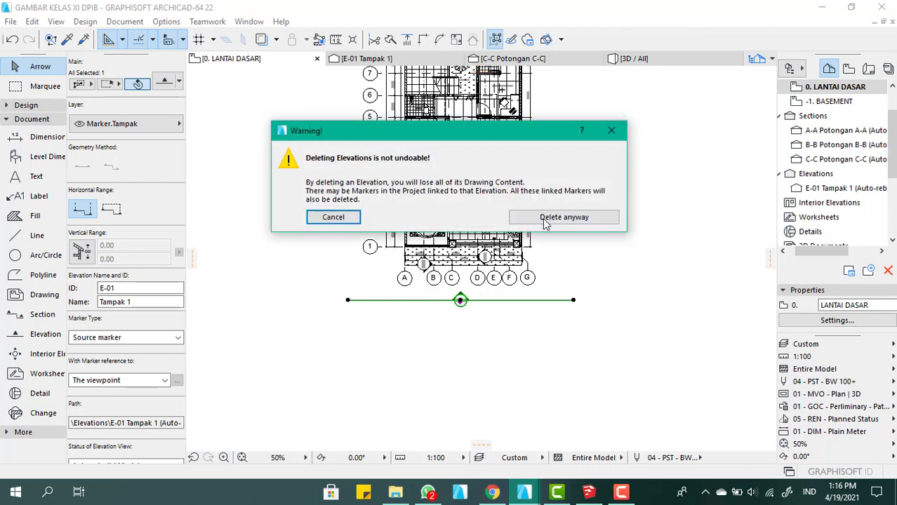
pyautogui.click(546, 220)
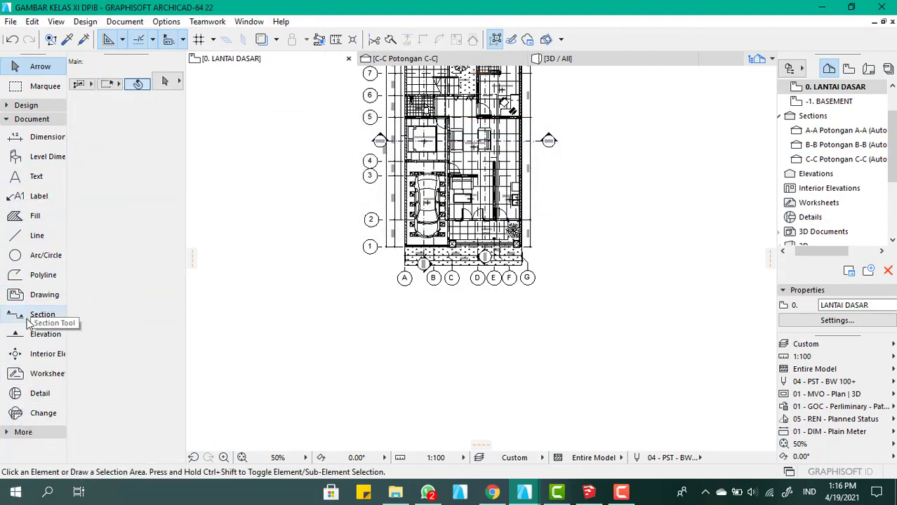
# Place a horizontal elevation line in front of the house, beyond grid bubbles A to G, looking toward the front facade
pyautogui.click(40, 335)
pyautogui.scroll(3, 355, 300)
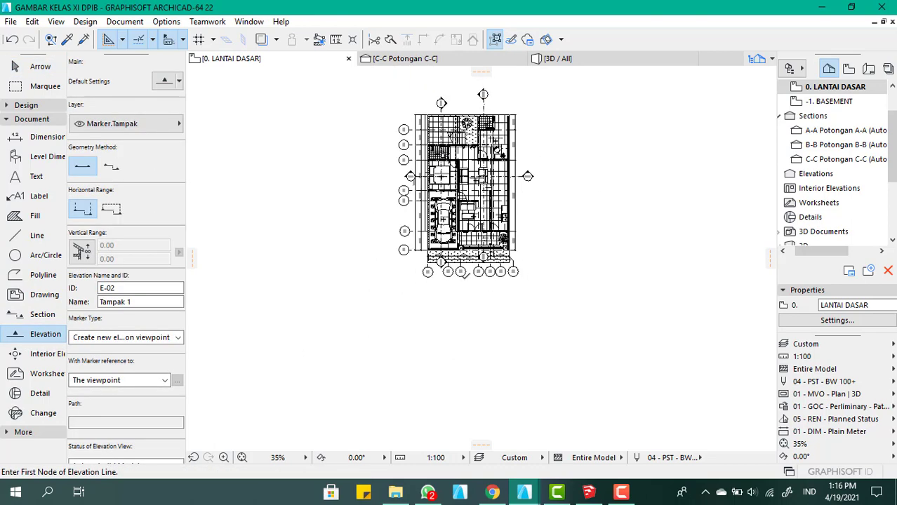
pyautogui.click(344, 301)
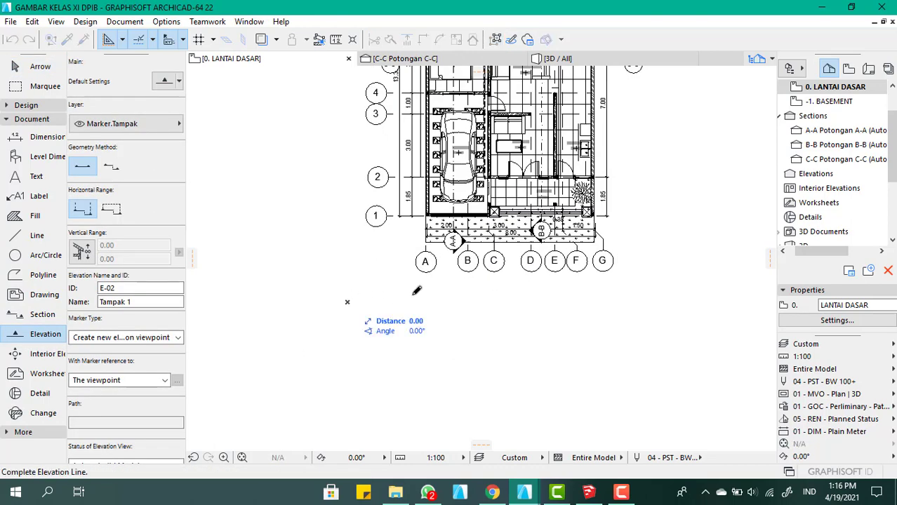
pyautogui.click(660, 301)
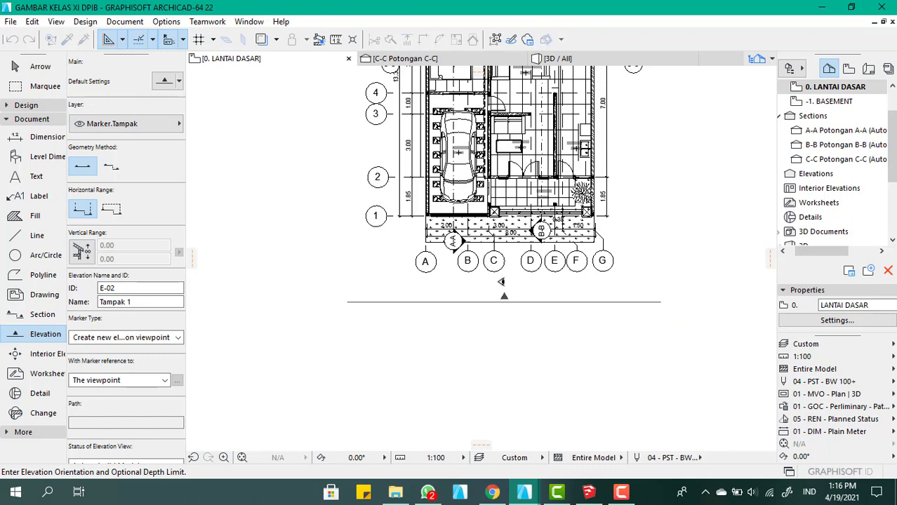
pyautogui.click(501, 281)
# Place a vertical elevation line along the grid G side of the house, spanning its full depth and looking toward the building
pyautogui.scroll(-3, 502, 281)
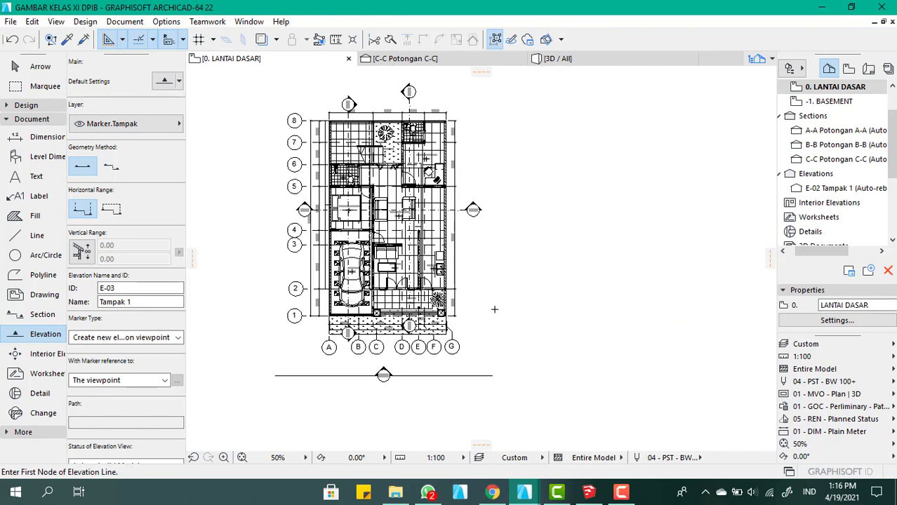
pyautogui.click(500, 348)
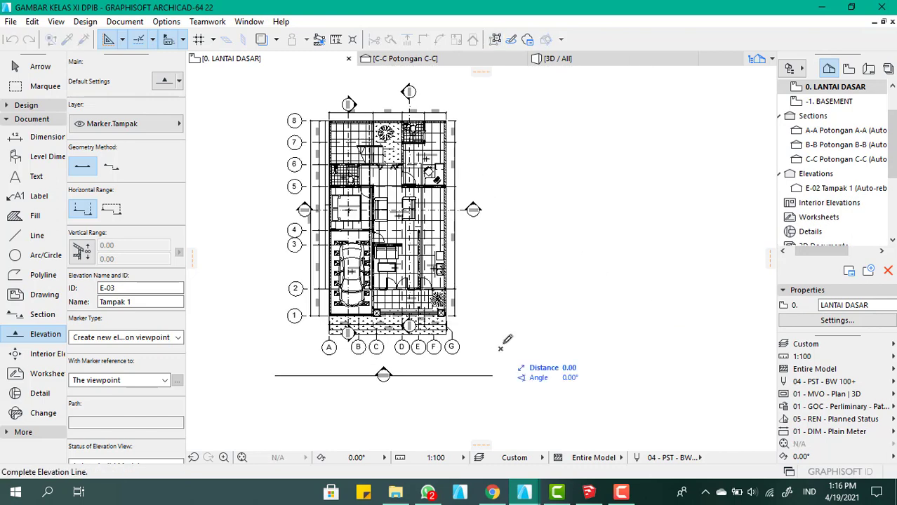
pyautogui.click(502, 105)
pyautogui.click(469, 133)
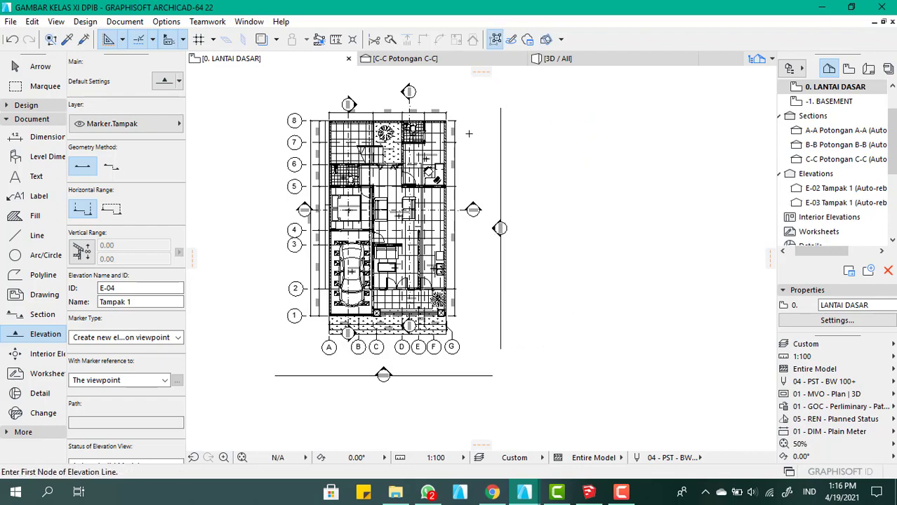
# Place a vertical elevation line about 1682 long beyond the numbered grid bubbles on the grid A side, looking toward the house
pyautogui.scroll(-4, 596, 238)
pyautogui.scroll(4, 452, 179)
pyautogui.scroll(-3, 458, 284)
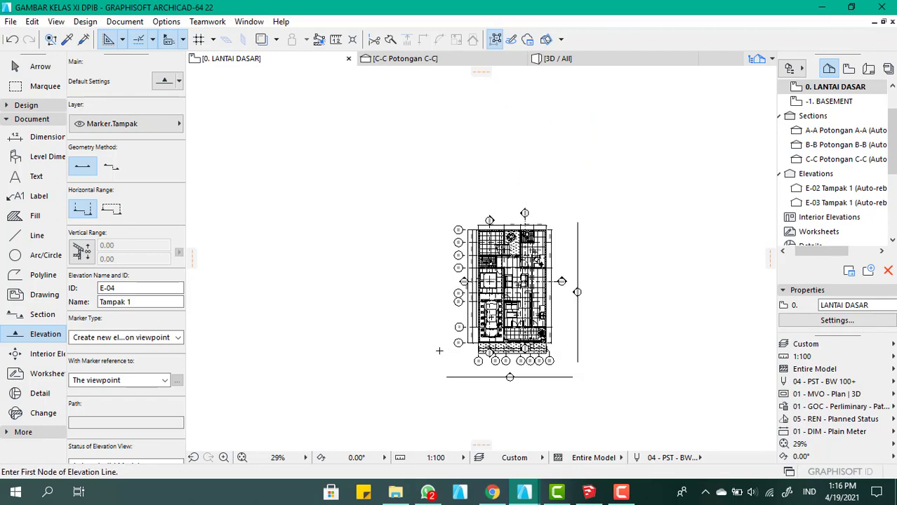
pyautogui.scroll(4, 440, 352)
pyautogui.click(444, 364)
pyautogui.scroll(2, 480, 280)
pyautogui.scroll(-3, 484, 190)
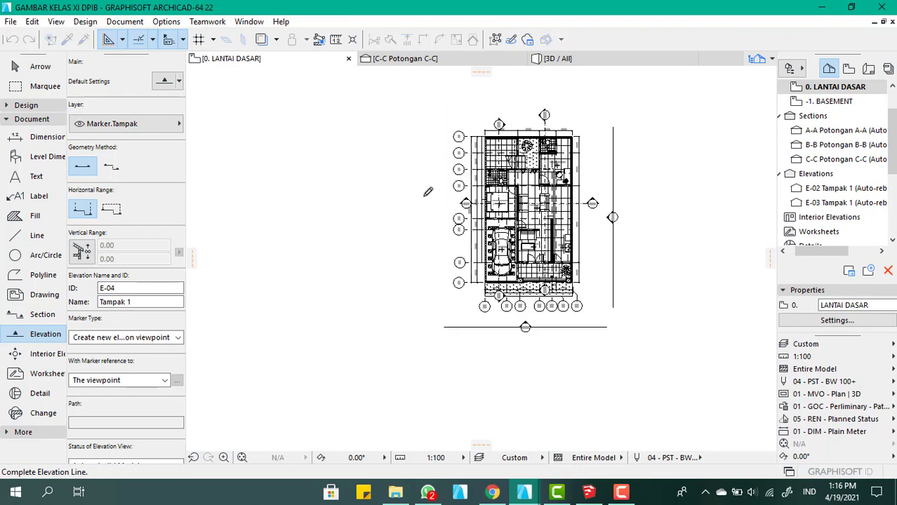
pyautogui.scroll(1, 437, 136)
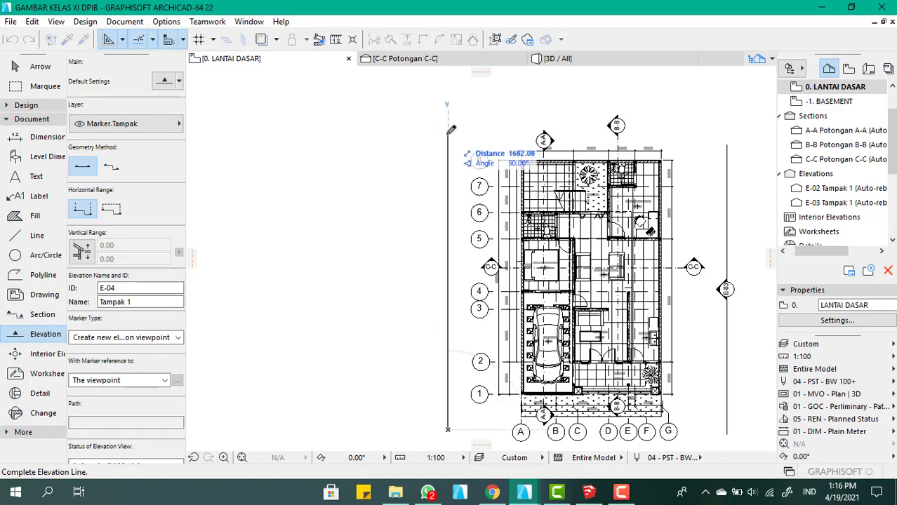
pyautogui.click(449, 132)
pyautogui.click(466, 146)
# Place a horizontal elevation line behind the house, beyond grid line 8, looking toward the rear facade
pyautogui.scroll(-2, 460, 144)
pyautogui.scroll(3, 445, 141)
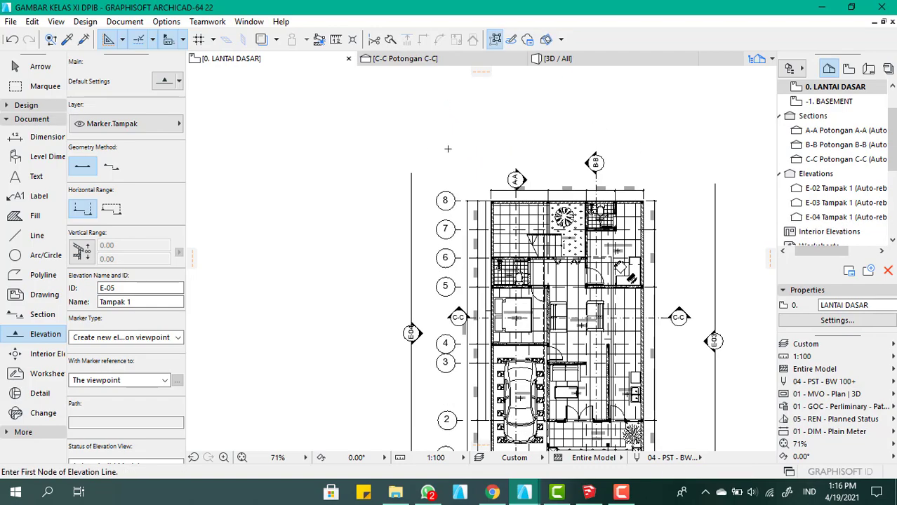
pyautogui.click(437, 138)
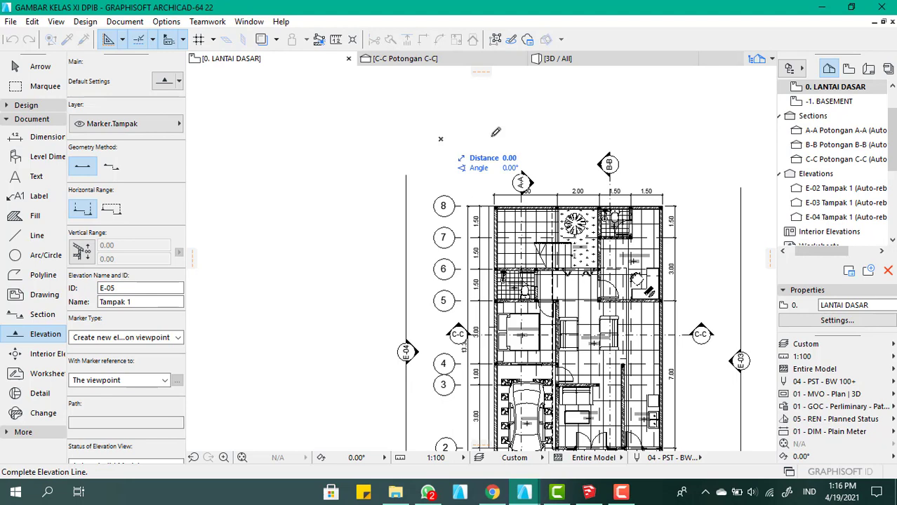
pyautogui.click(679, 138)
pyautogui.click(587, 158)
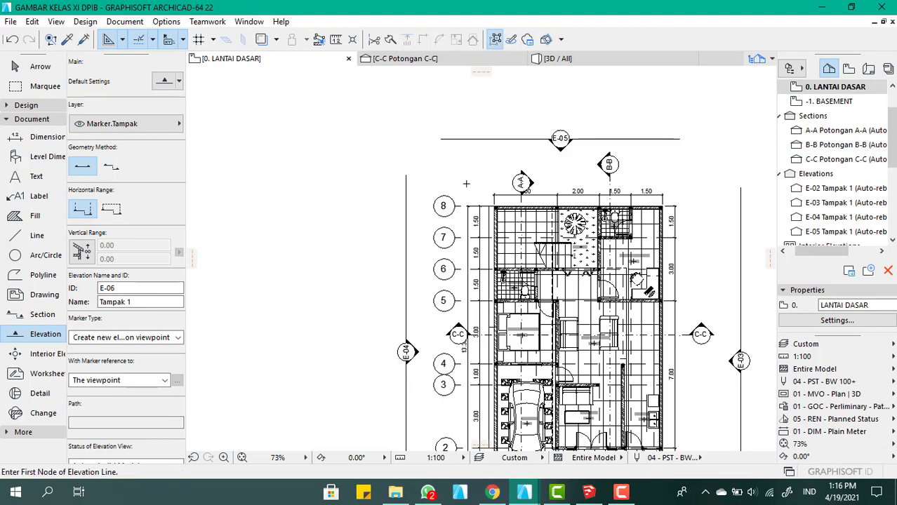
# Locate the E-02 Tampak 1 elevation's marker on its home story and zoom to it
pyautogui.scroll(-4, 464, 131)
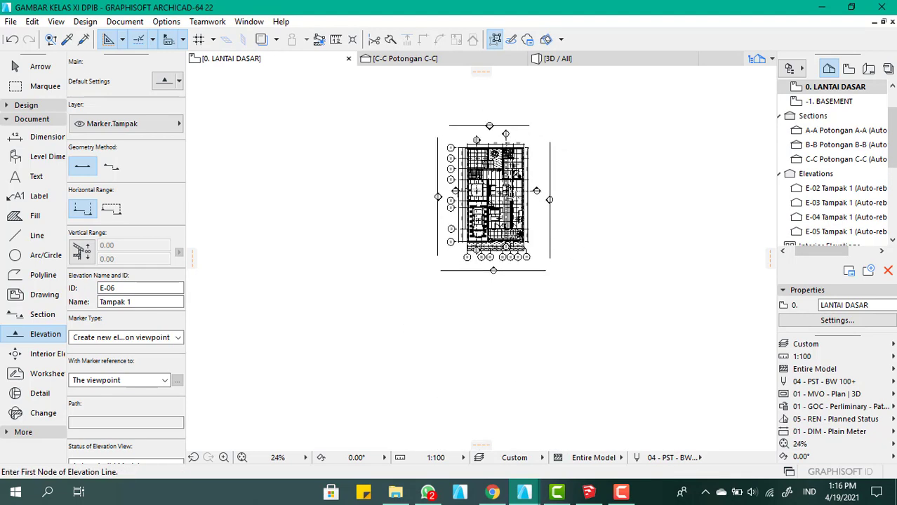
pyautogui.click(824, 197)
pyautogui.rightClick(823, 196)
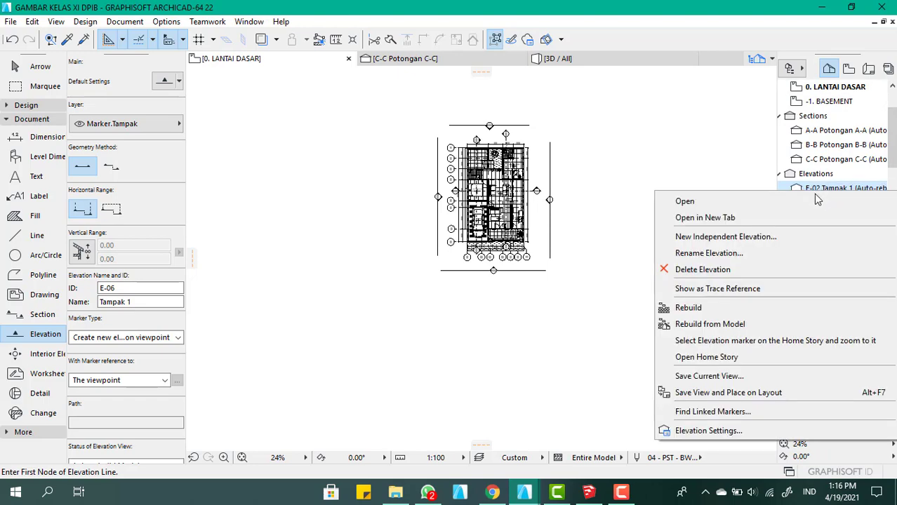
pyautogui.click(771, 341)
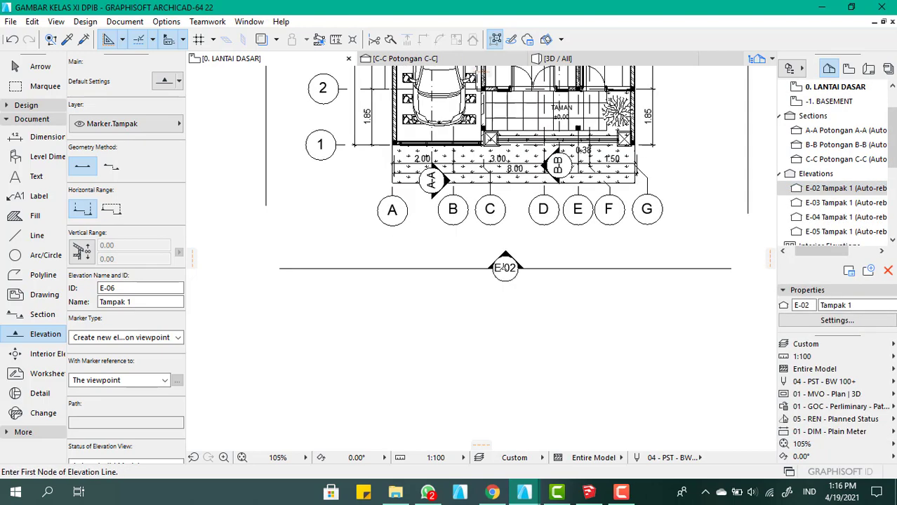
# Open the E-02 elevation for renaming and place the text cursor in its name
pyautogui.rightClick(842, 192)
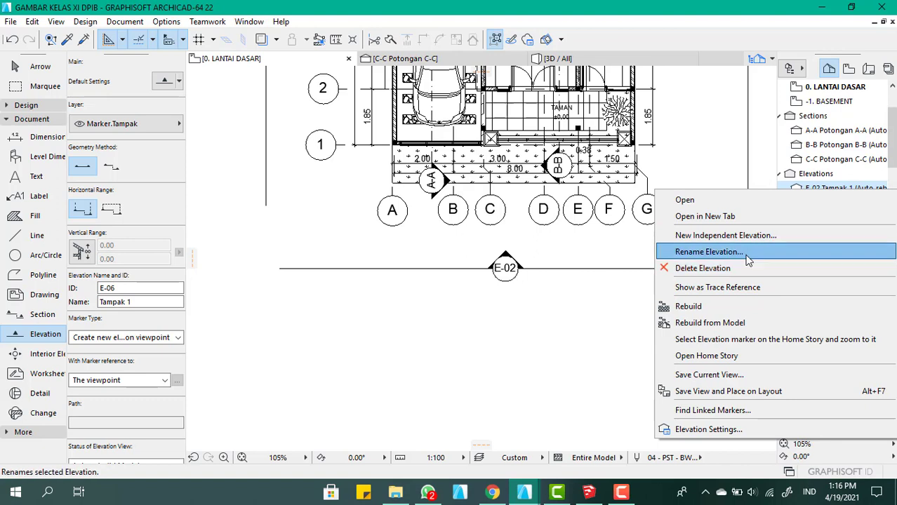
pyautogui.click(709, 252)
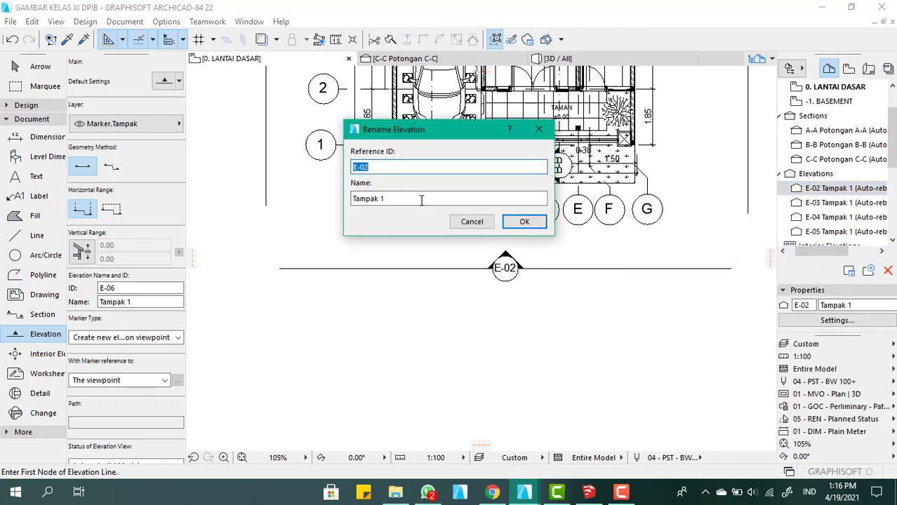
pyautogui.click(421, 200)
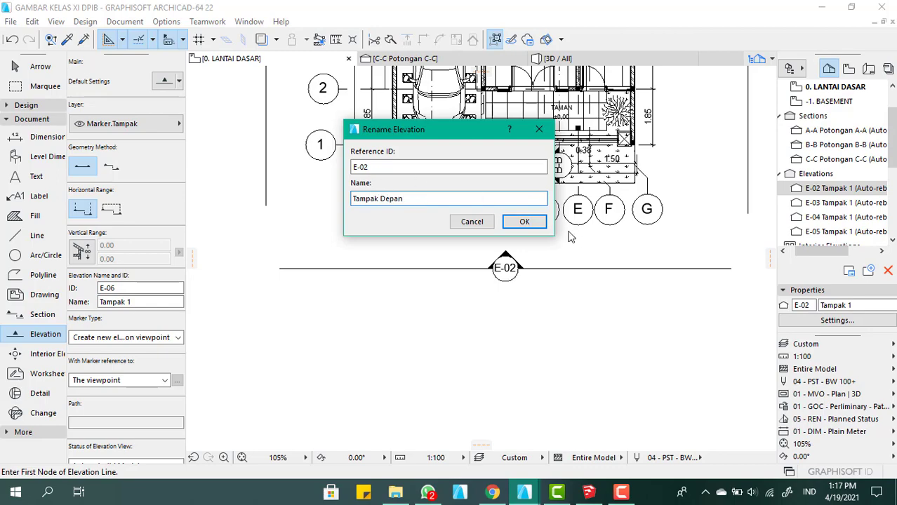
# Rename elevation E-02 to Tampak Depan
pyautogui.click(522, 223)
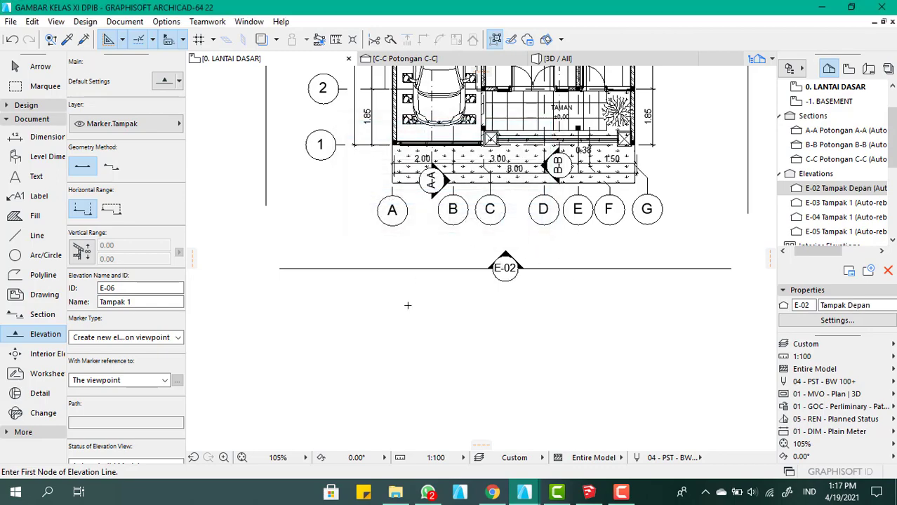
pyautogui.scroll(-7, 408, 306)
pyautogui.scroll(3, 705, 196)
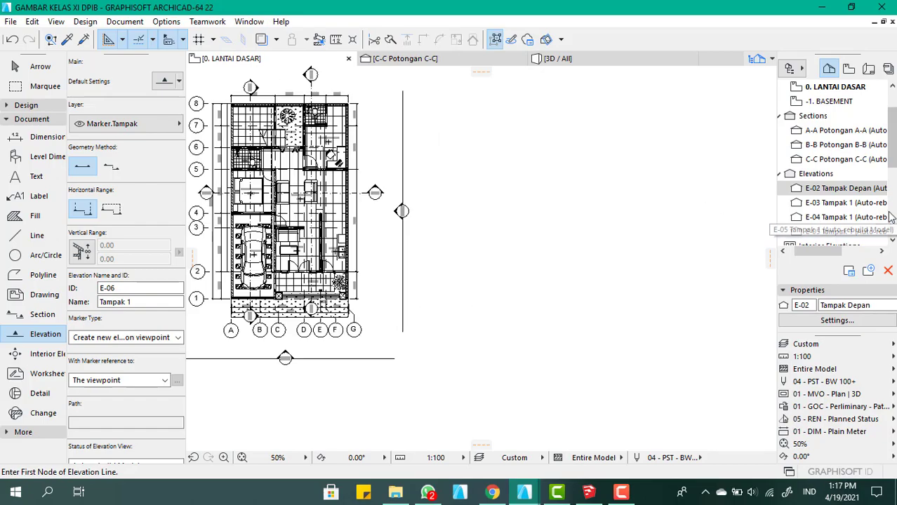
# Rename elevation E-03 to Tampak Samping Kanan, keeping its reference ID
pyautogui.click(842, 203)
pyautogui.rightClick(842, 204)
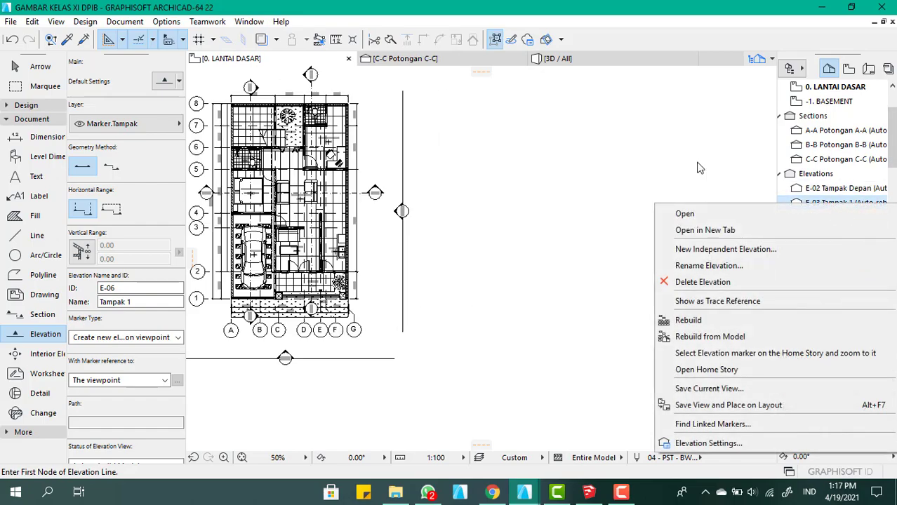
pyautogui.click(571, 142)
pyautogui.scroll(8, 316, 221)
pyautogui.scroll(-7, 505, 244)
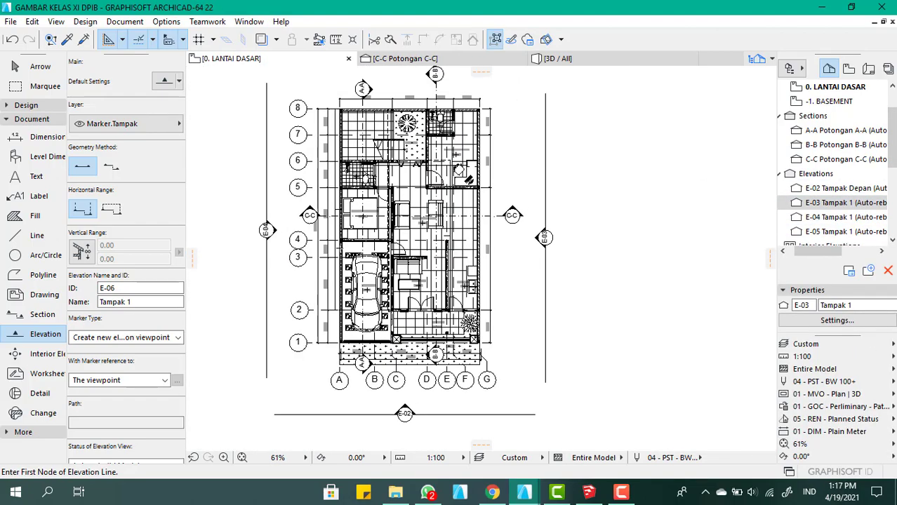
pyautogui.rightClick(828, 203)
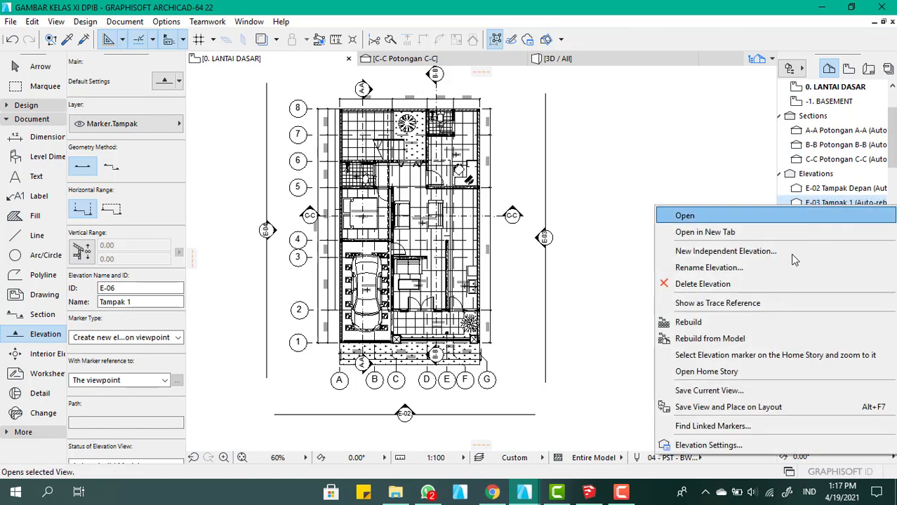
pyautogui.click(729, 274)
pyautogui.click(463, 198)
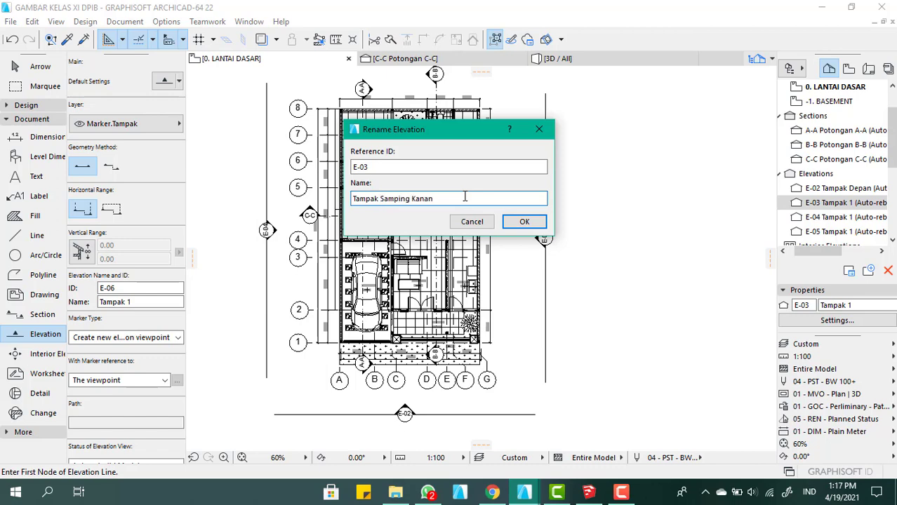
pyautogui.press('Return')
# Rename elevation E-04 to Tampak Samping Kiri, keeping its reference ID
pyautogui.scroll(5, 494, 183)
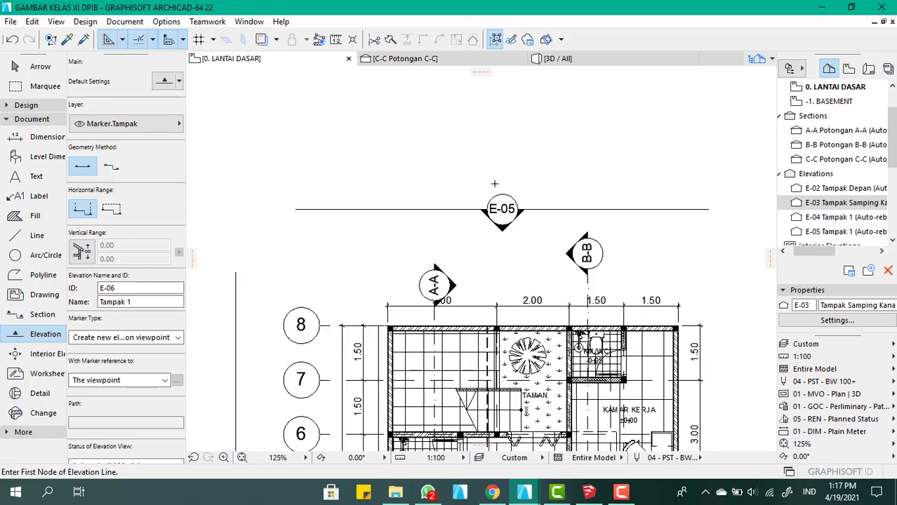
pyautogui.scroll(1, 494, 183)
pyautogui.click(835, 217)
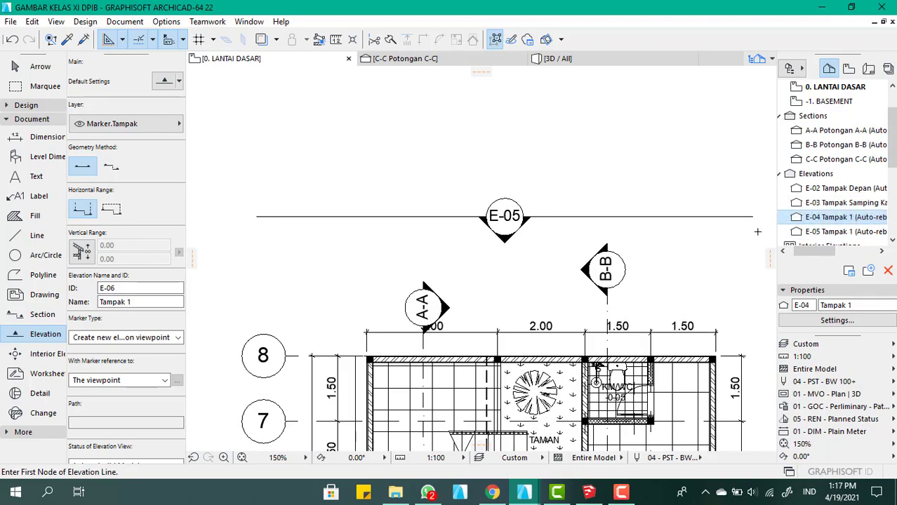
pyautogui.rightClick(857, 219)
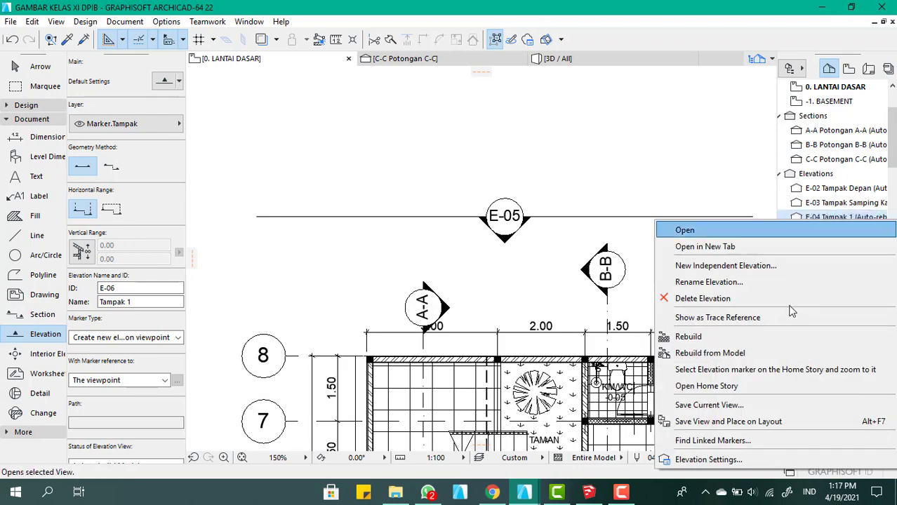
pyautogui.click(729, 282)
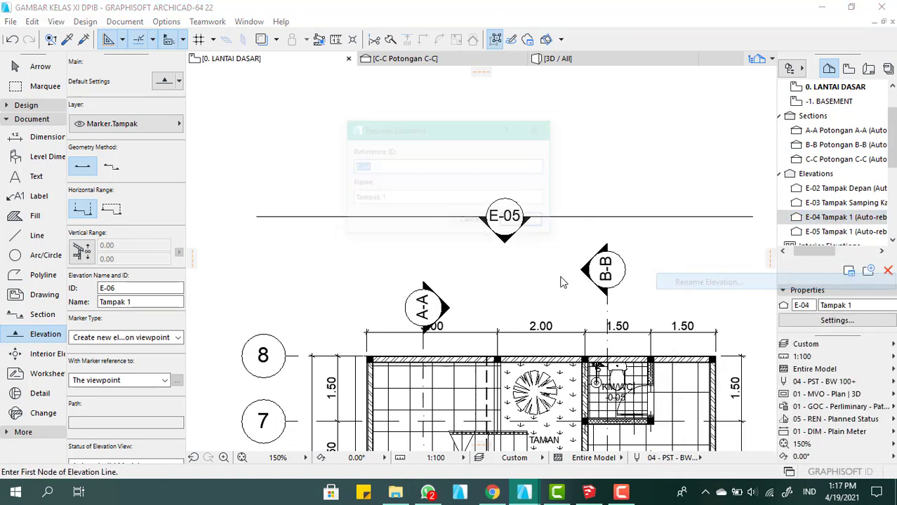
pyautogui.press('Tab')
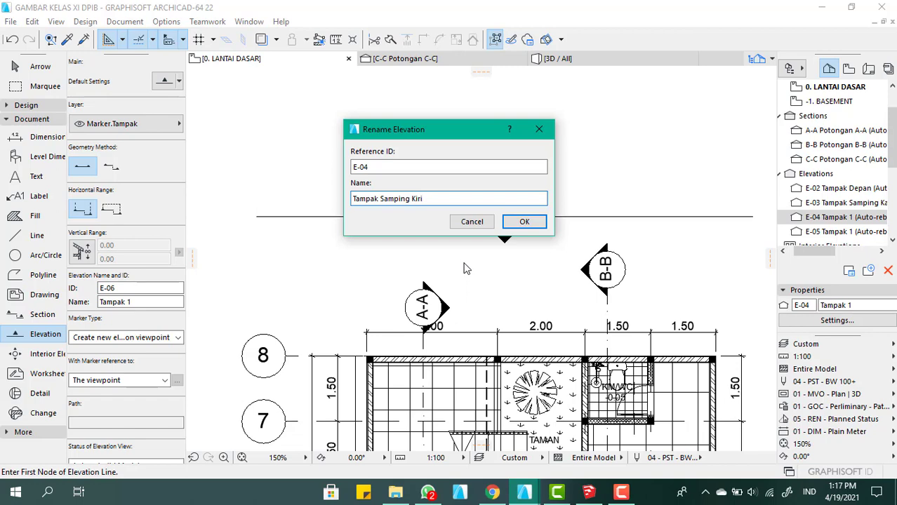
pyautogui.click(522, 227)
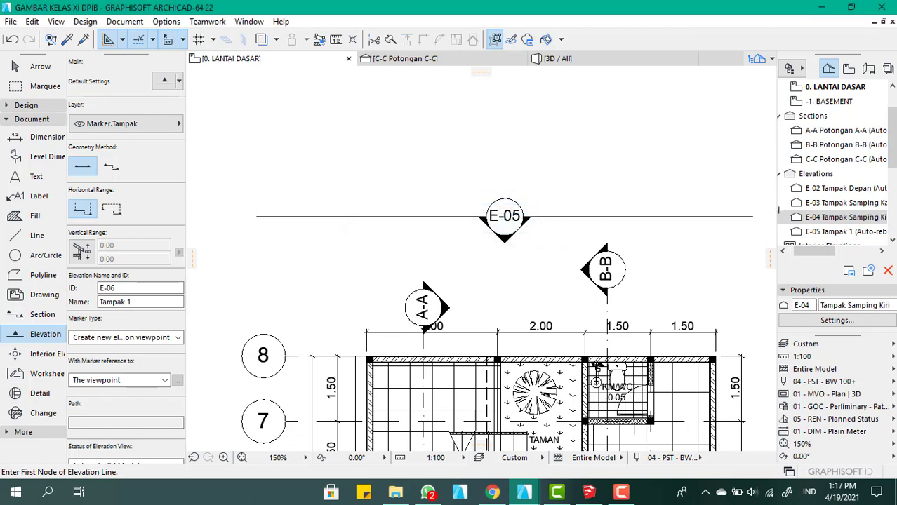
# Rename elevation E-05 to Tampak Belakang, keeping its reference ID
pyautogui.rightClick(846, 232)
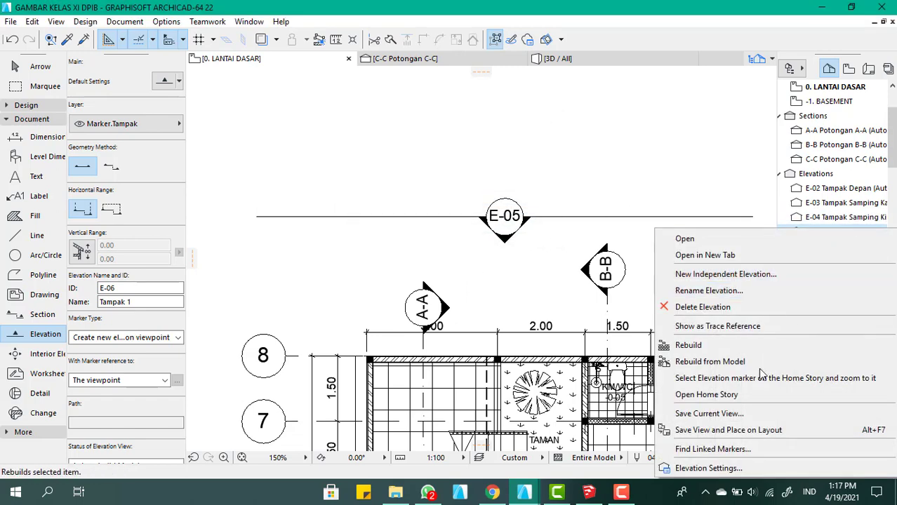
pyautogui.click(709, 290)
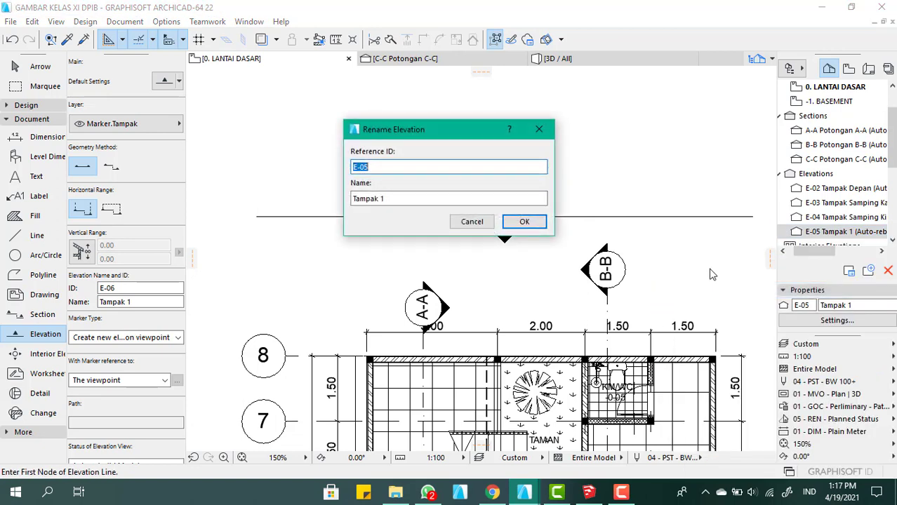
pyautogui.press('Tab')
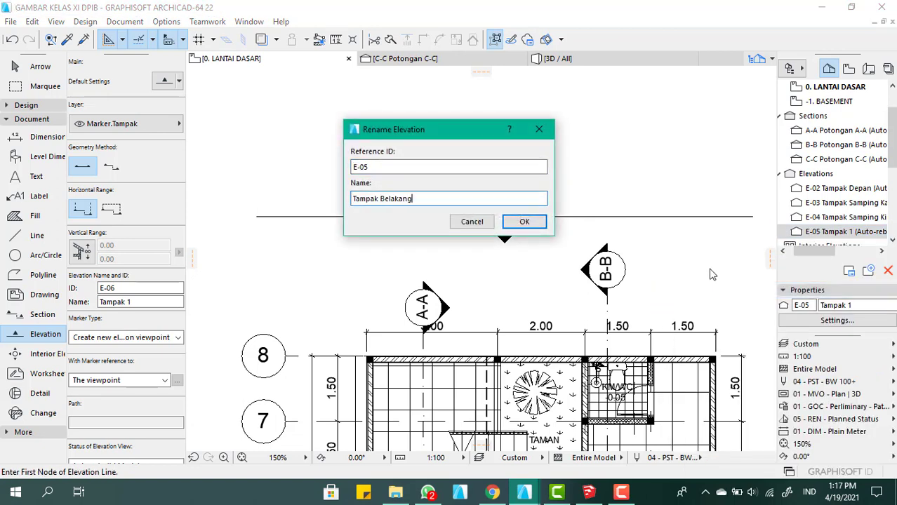
pyautogui.press('Return')
# Leave the Elevation tool for the Arrow tool and open the E-02 Tampak Depan elevation view
pyautogui.scroll(-5, 481, 248)
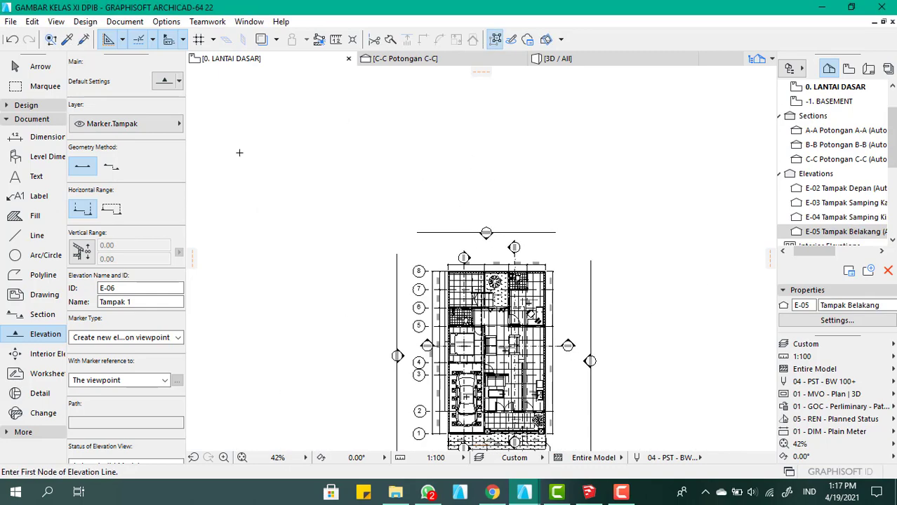
pyautogui.scroll(-2, 486, 183)
pyautogui.moveTo(496, 353); pyautogui.dragTo(489, 289, button='middle')
pyautogui.scroll(3, 489, 289)
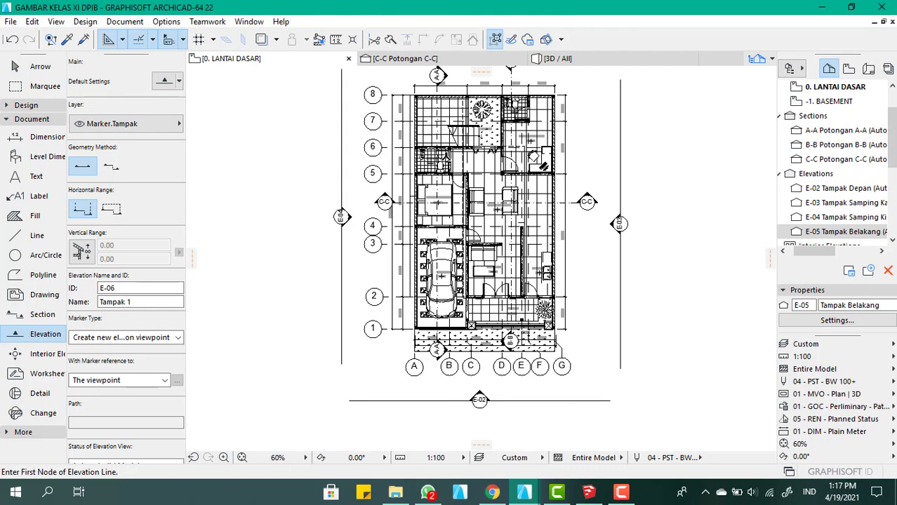
pyautogui.click(56, 65)
pyautogui.scroll(4, 314, 261)
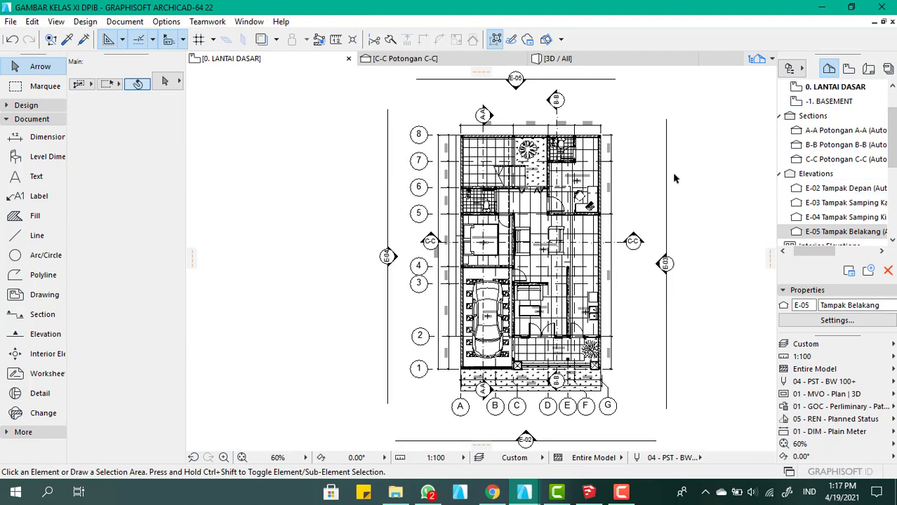
pyautogui.click(856, 189)
pyautogui.doubleClick(856, 189)
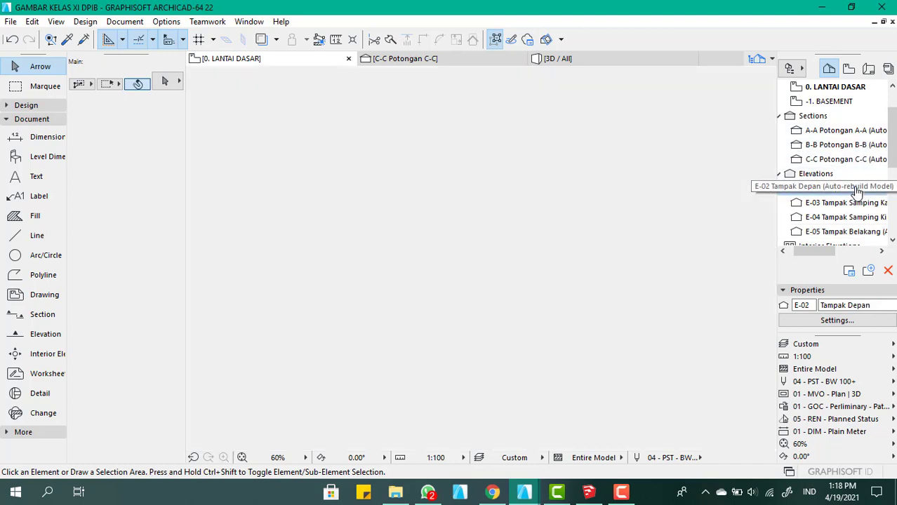
pyautogui.scroll(4, 466, 194)
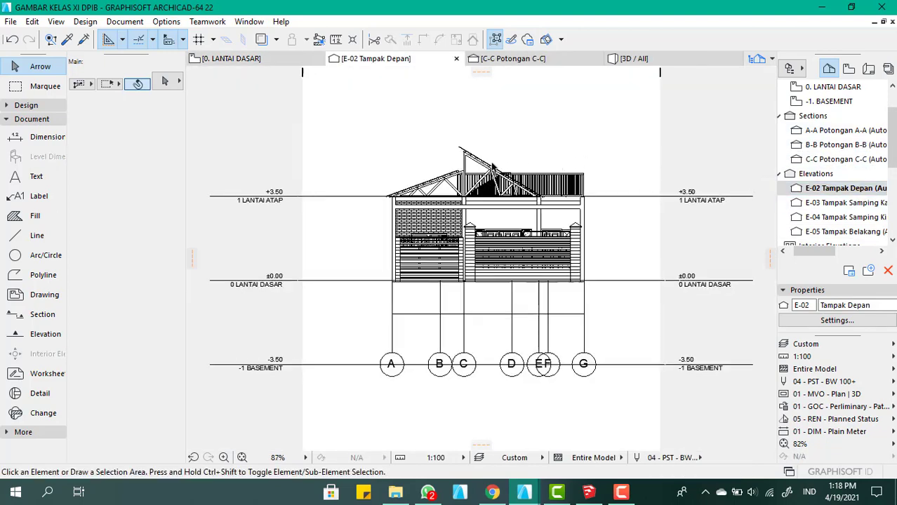
# Measure the horizontal span under the steep roof truss between the outer top corners of its two supporting columns
pyautogui.scroll(1, 465, 211)
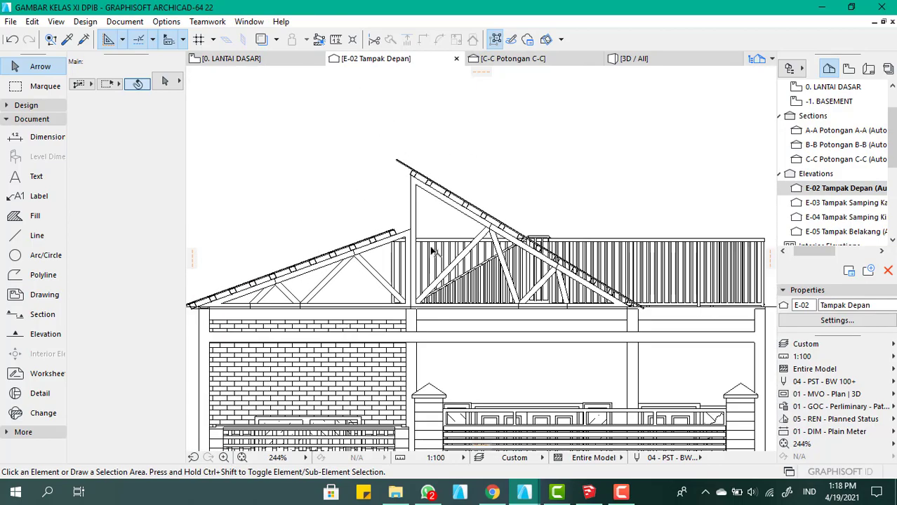
pyautogui.press('m')
pyautogui.scroll(5, 425, 296)
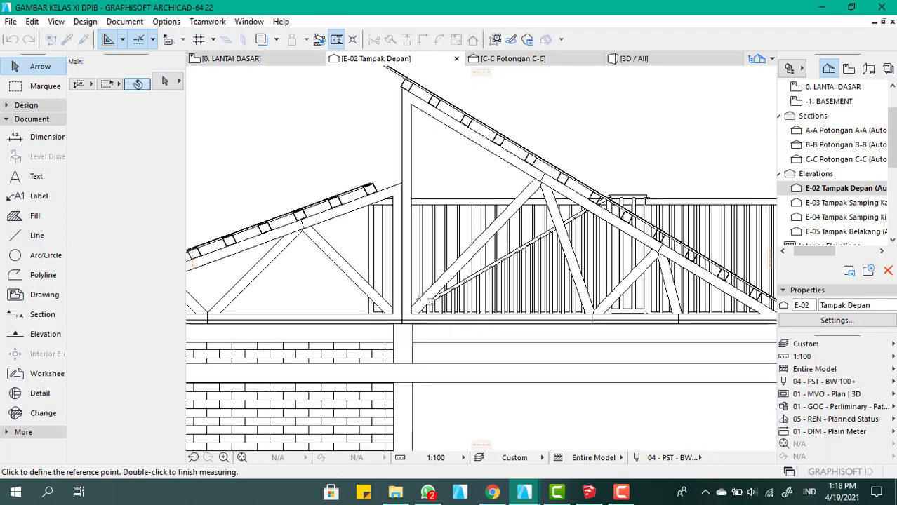
pyautogui.scroll(2, 372, 362)
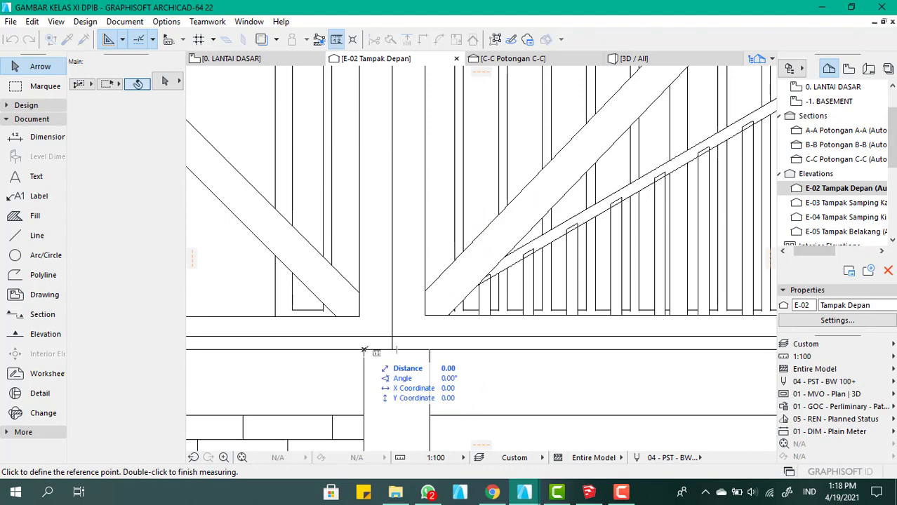
pyautogui.scroll(-3, 449, 211)
pyautogui.scroll(3, 389, 140)
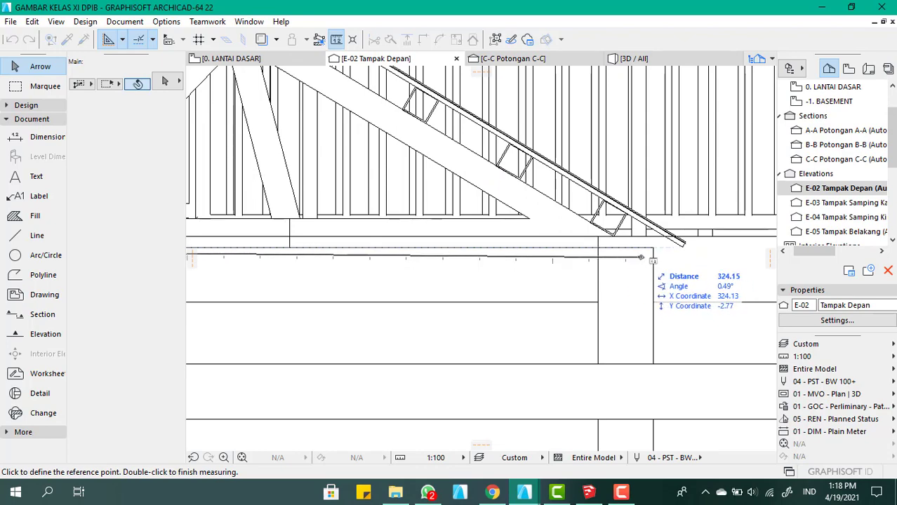
pyautogui.scroll(-2, 656, 268)
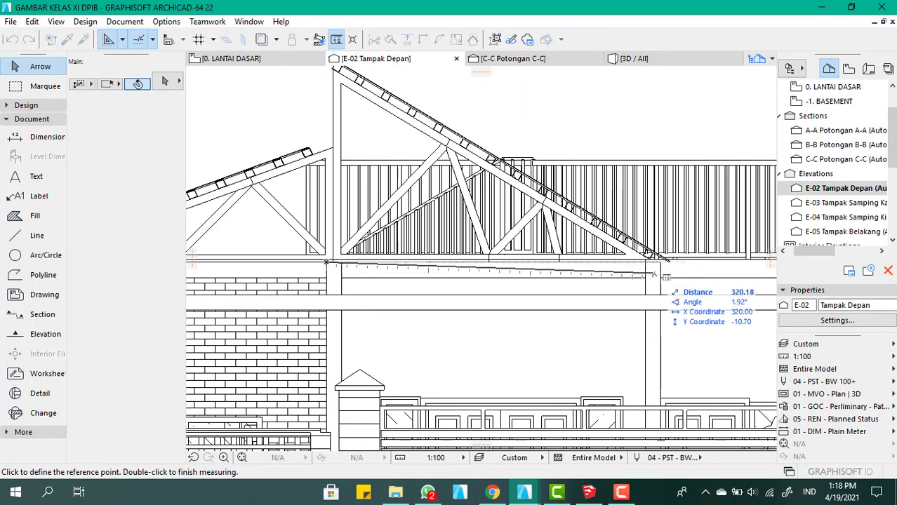
pyautogui.scroll(3, 670, 268)
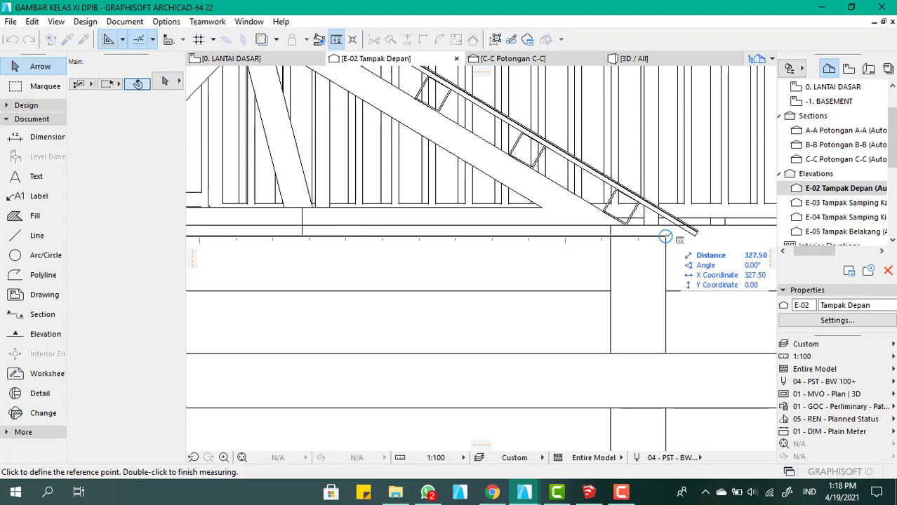
pyautogui.click(665, 236)
pyautogui.scroll(-3, 704, 209)
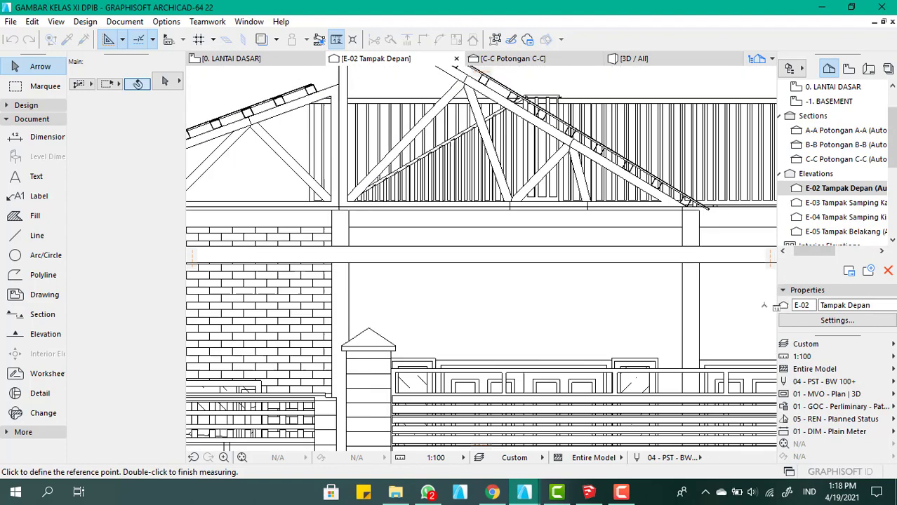
# Extend the measurement up to the underside of the steep roof's high end above the first column, then end measuring
pyautogui.scroll(-2, 704, 209)
pyautogui.scroll(6, 491, 127)
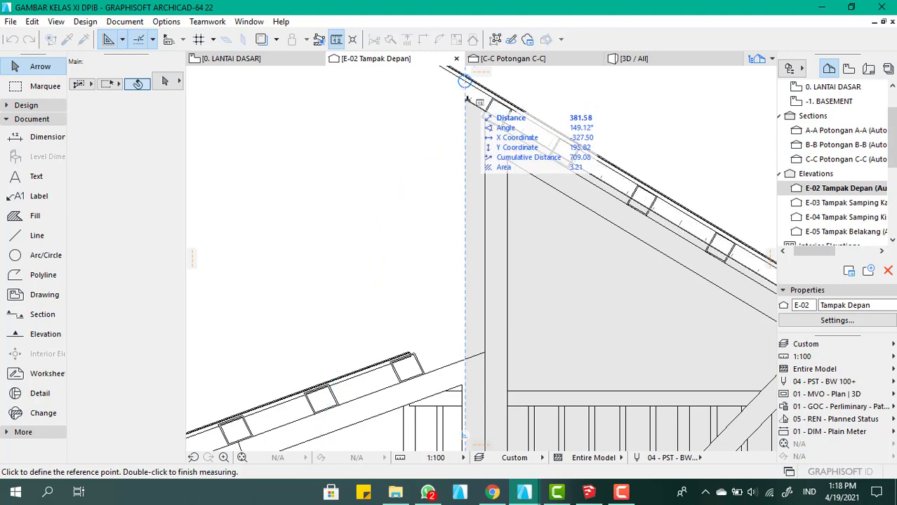
pyautogui.scroll(-5, 467, 100)
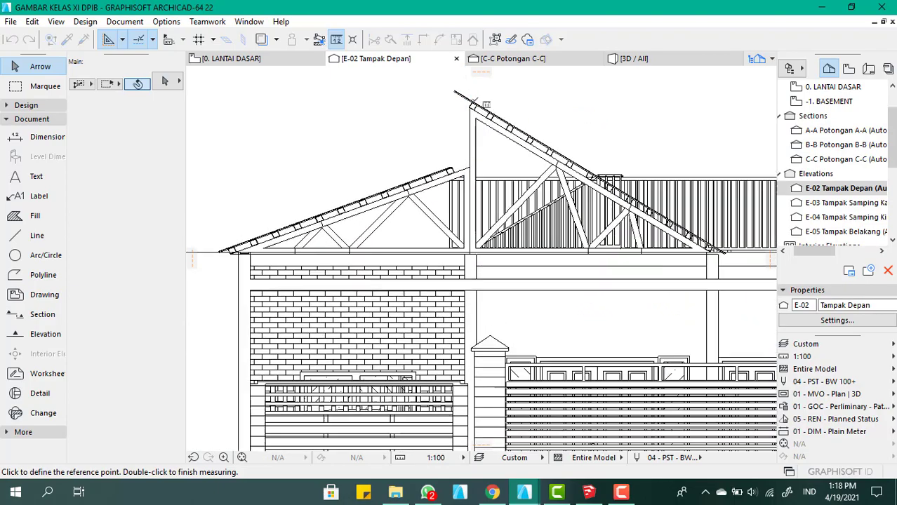
pyautogui.scroll(5, 465, 97)
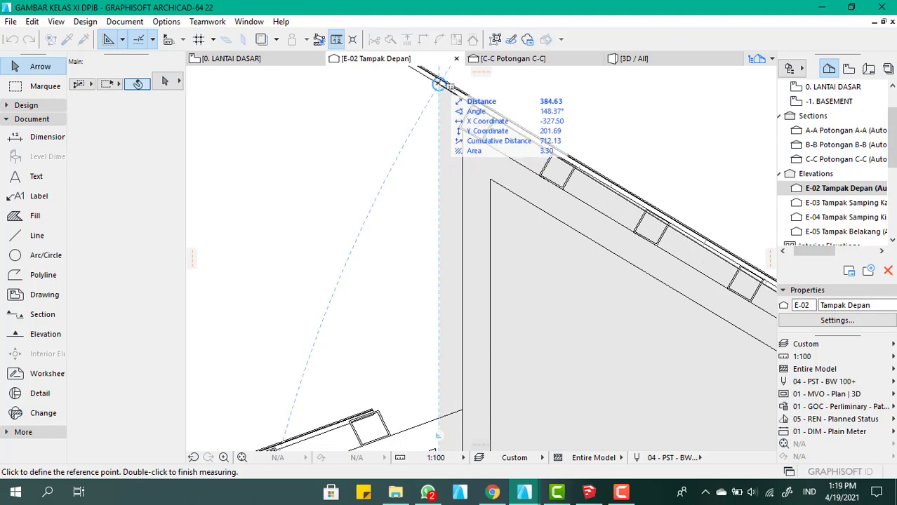
pyautogui.scroll(-5, 438, 84)
pyautogui.scroll(5, 429, 289)
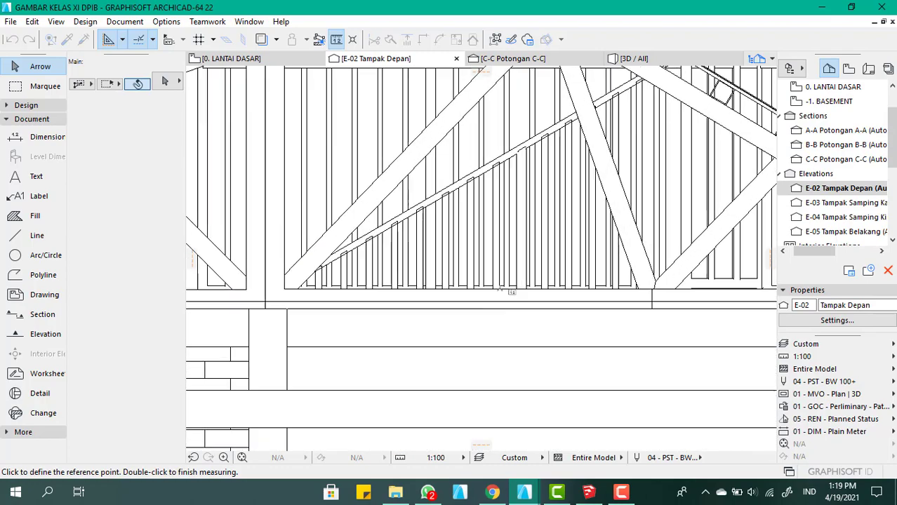
pyautogui.press('Escape')
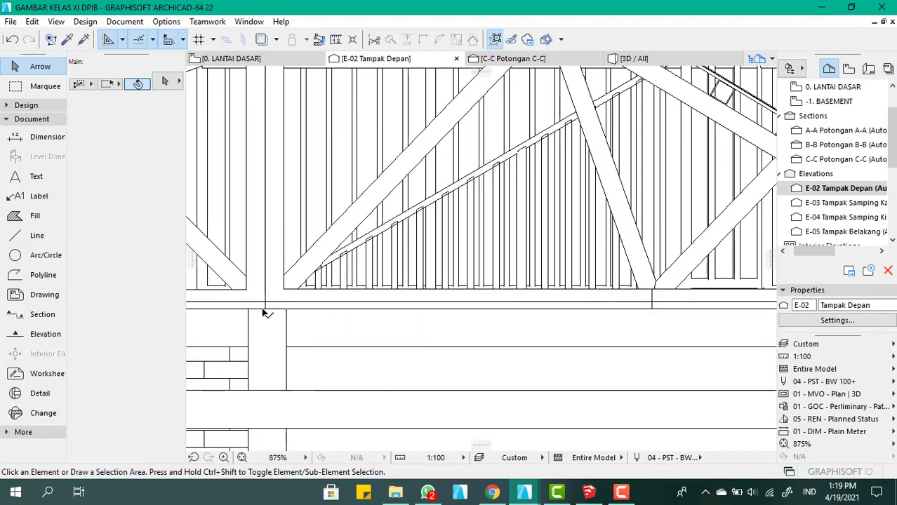
# Measure the steep roof's gable again from the first column's outer top corner along its base and up to the roof underside
pyautogui.click(249, 308)
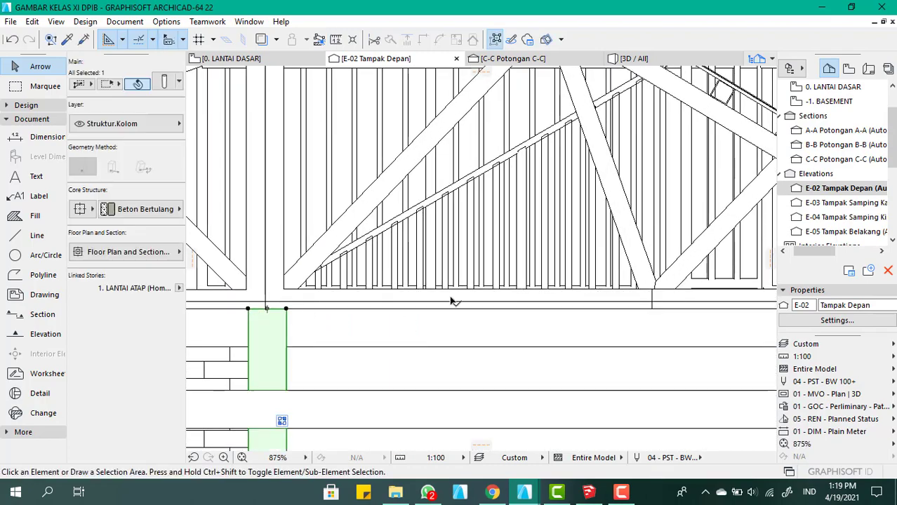
pyautogui.press('Escape')
pyautogui.press('m')
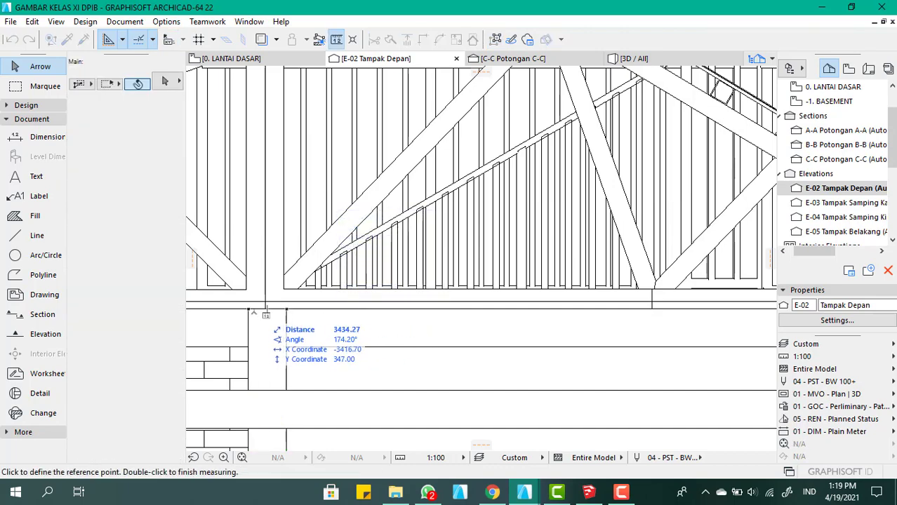
pyautogui.click(248, 310)
pyautogui.moveTo(571, 163); pyautogui.dragTo(350, 163, button='middle')
pyautogui.scroll(-5, 350, 162)
pyautogui.scroll(3, 602, 168)
pyautogui.scroll(2, 597, 172)
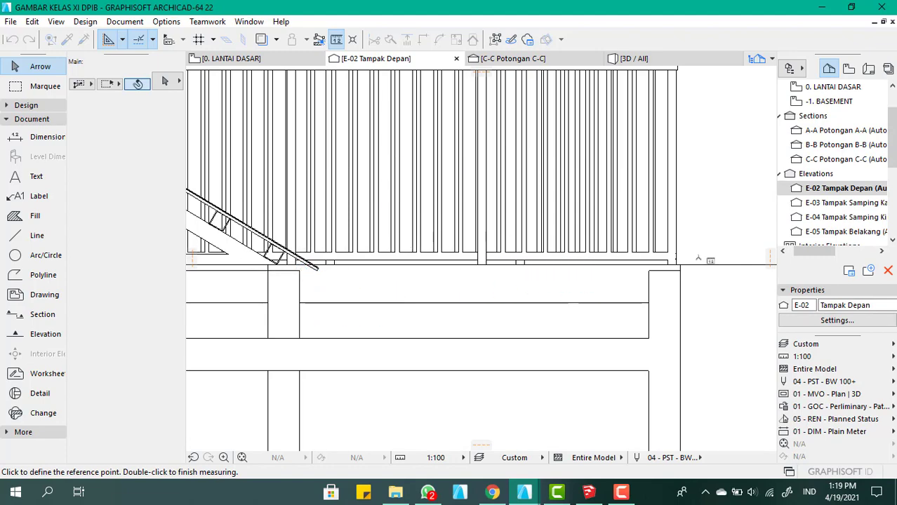
pyautogui.scroll(-5, 342, 267)
pyautogui.scroll(6, 551, 188)
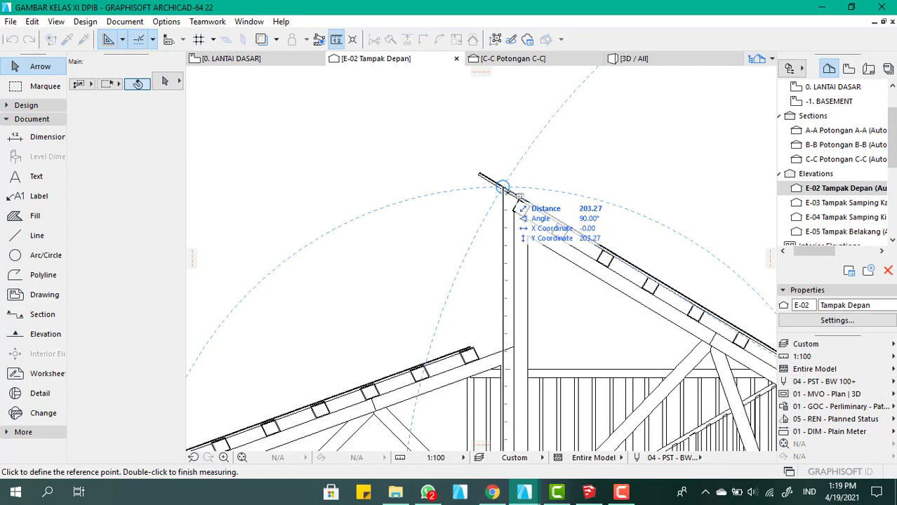
pyautogui.press('Escape')
# Check the roof gable in the 3D view, then open the 0. LANTAI DASAR plan below the E-02 elevation marker
pyautogui.click(656, 62)
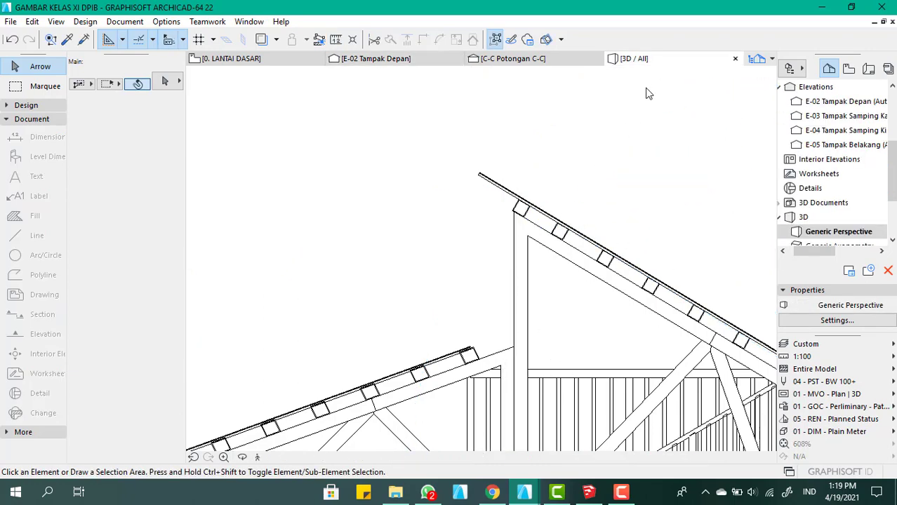
pyautogui.scroll(-7, 444, 202)
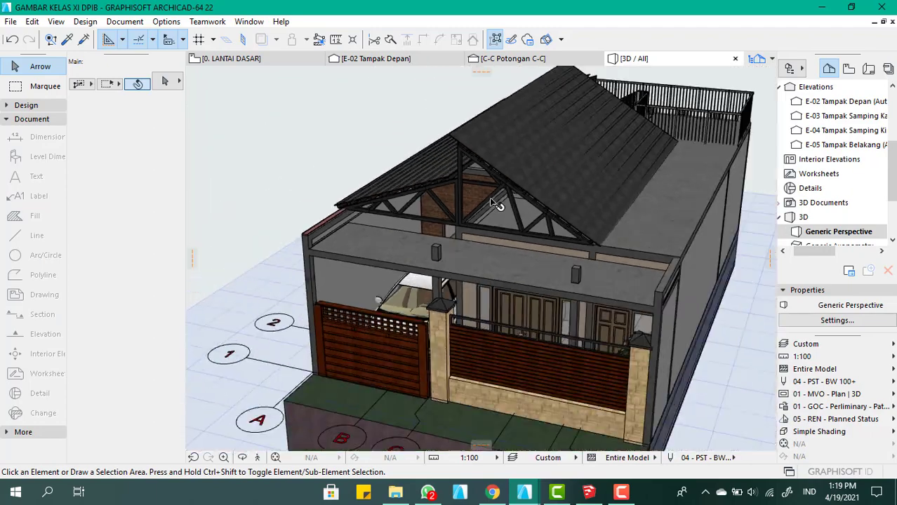
pyautogui.click(277, 62)
pyautogui.scroll(-5, 465, 156)
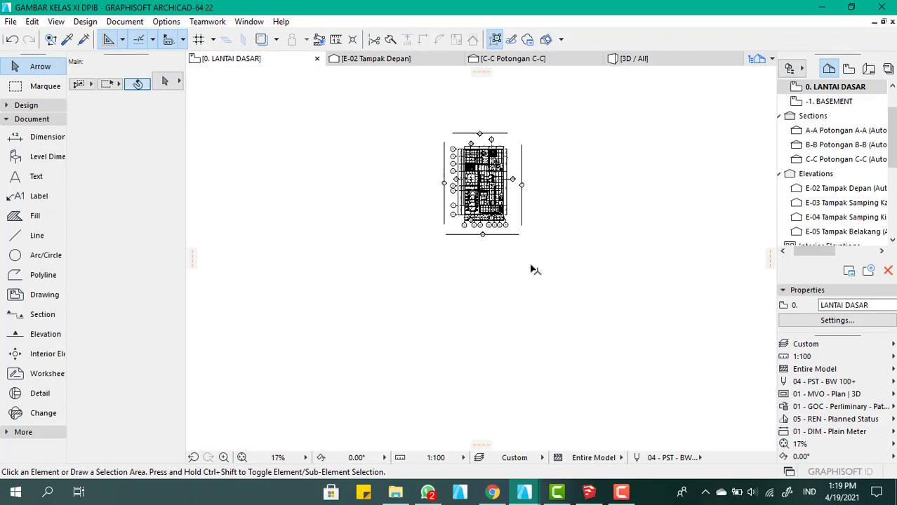
pyautogui.scroll(5, 463, 260)
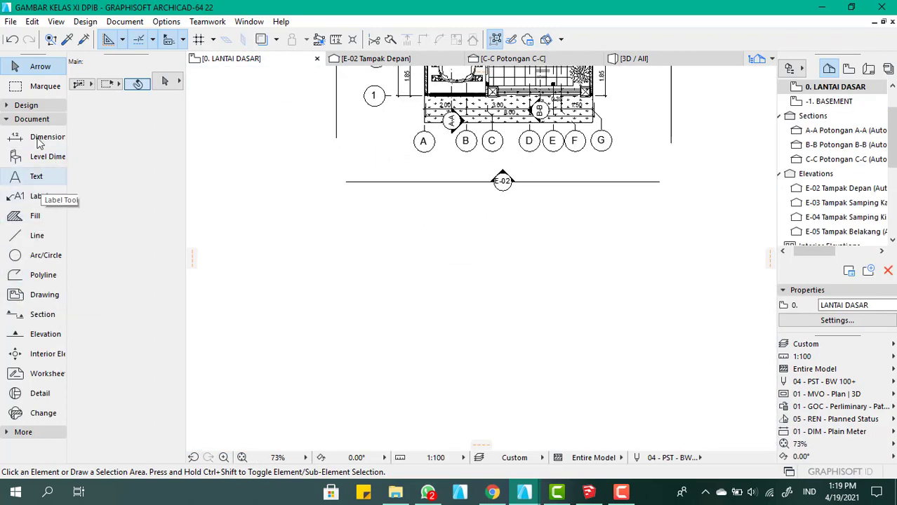
# Start a Slab polygon in the empty area below the E-02 marker with a horizontal base edge about 327 long
pyautogui.click(26, 105)
pyautogui.click(35, 222)
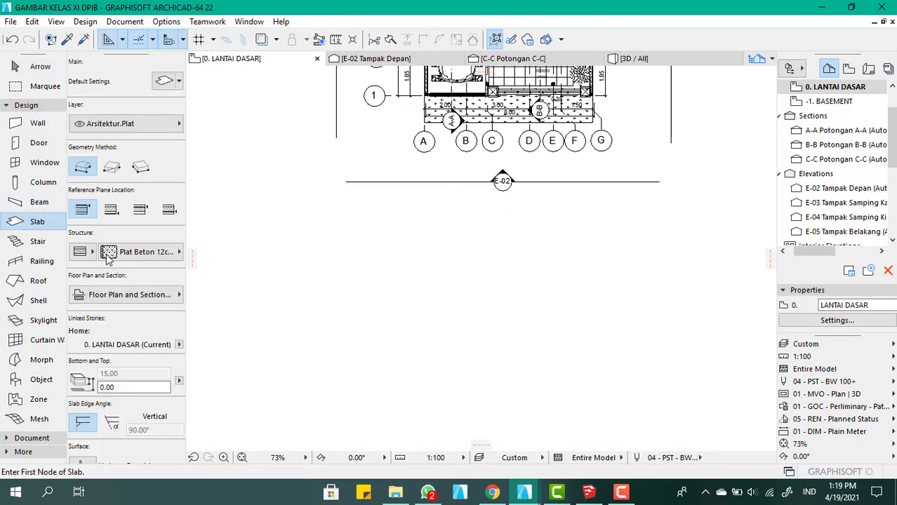
pyautogui.click(379, 344)
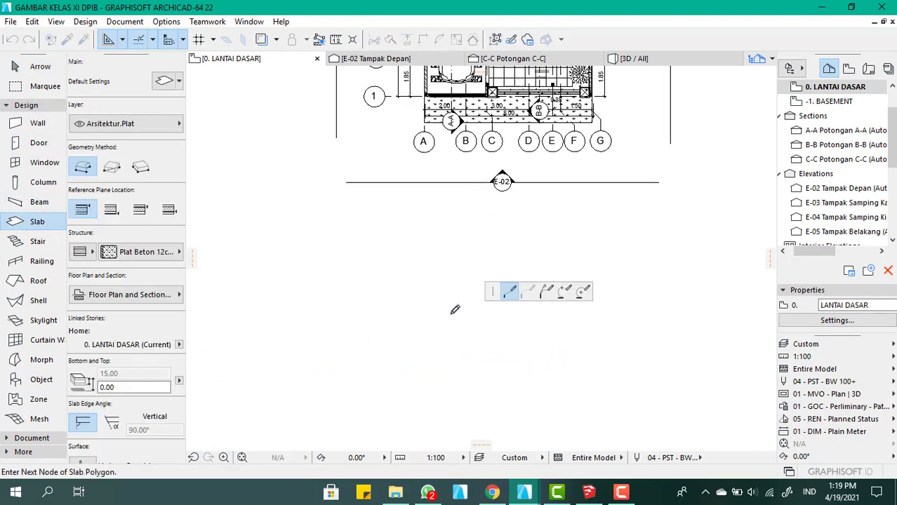
pyautogui.scroll(-3, 348, 330)
pyautogui.scroll(3, 344, 329)
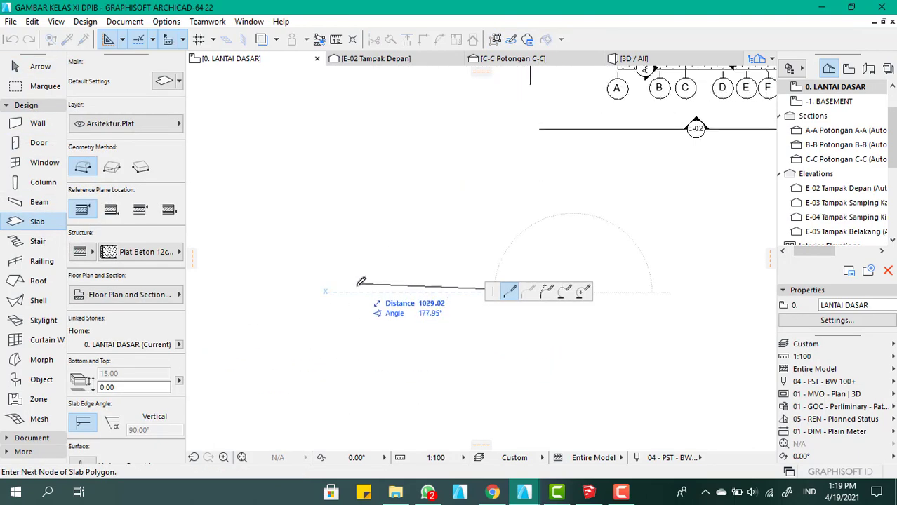
pyautogui.write('327.5')
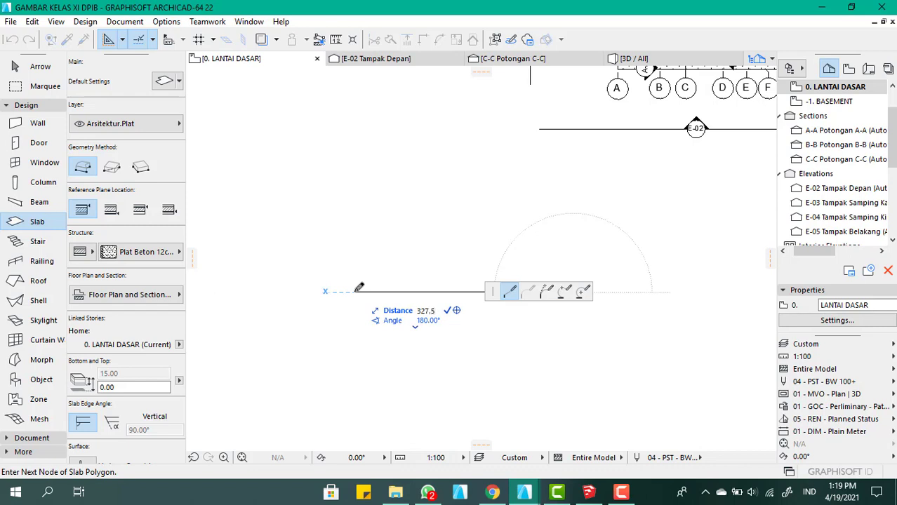
pyautogui.press('Return')
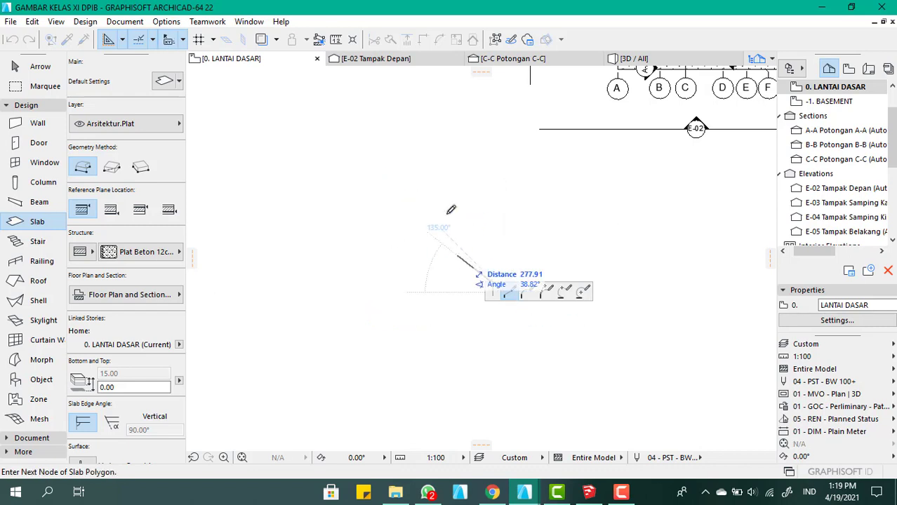
# Add a 200 high vertical edge, close the slab as a right triangle at its starting corner and set its fill orientation
pyautogui.scroll(-3, 537, 204)
pyautogui.scroll(2, 424, 190)
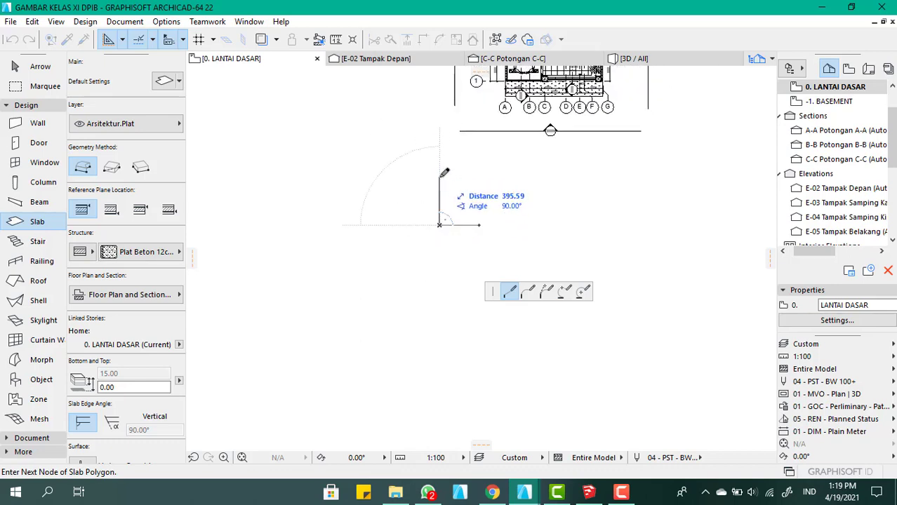
pyautogui.write('200')
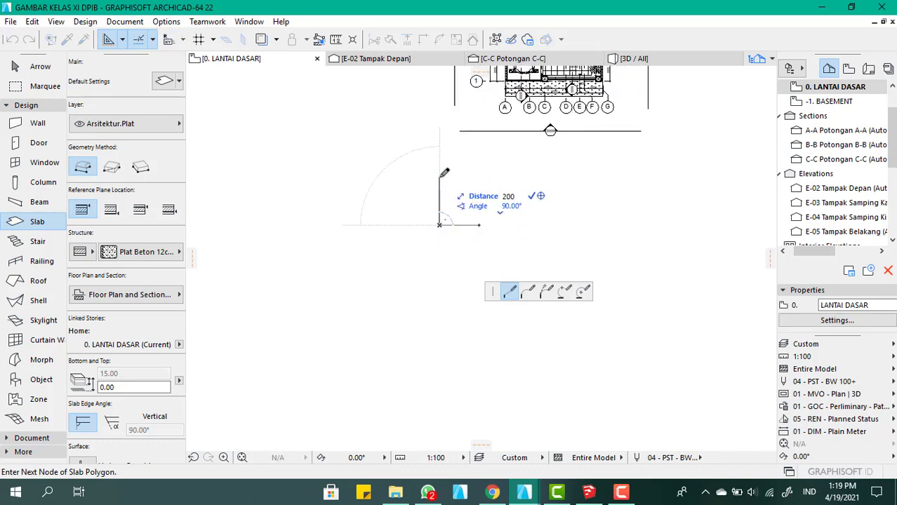
pyautogui.press('Return')
pyautogui.scroll(4, 463, 211)
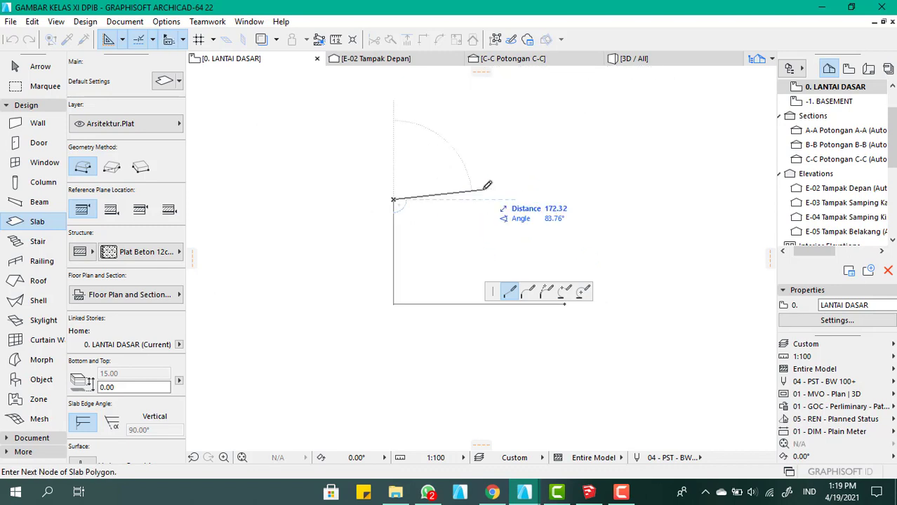
pyautogui.scroll(-3, 481, 188)
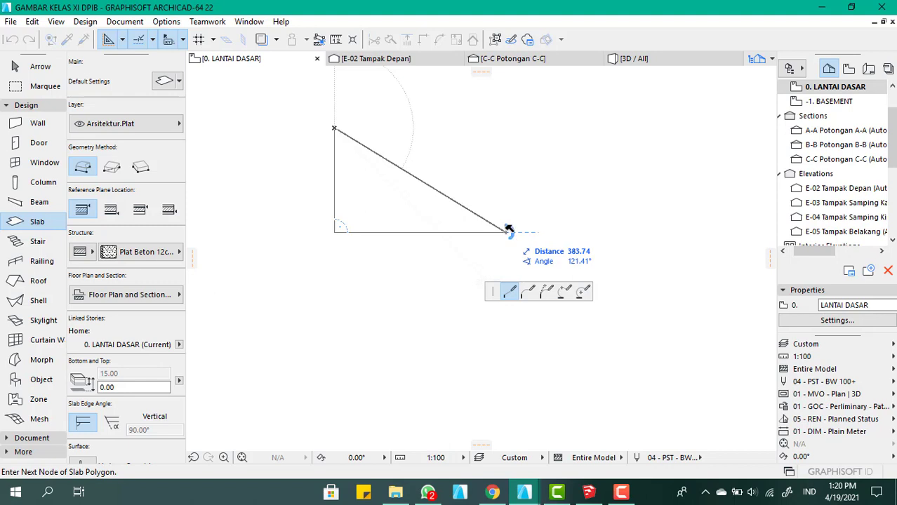
pyautogui.click(508, 230)
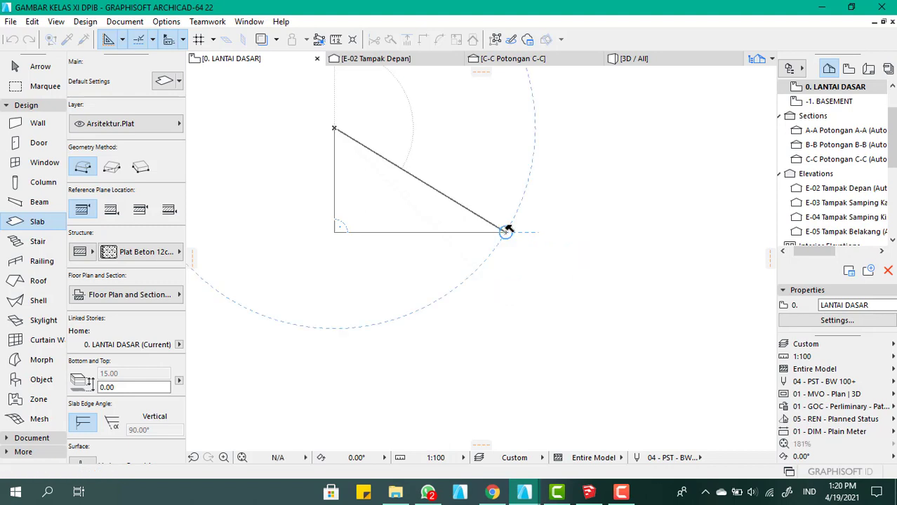
pyautogui.click(400, 202)
pyautogui.scroll(-2, 400, 200)
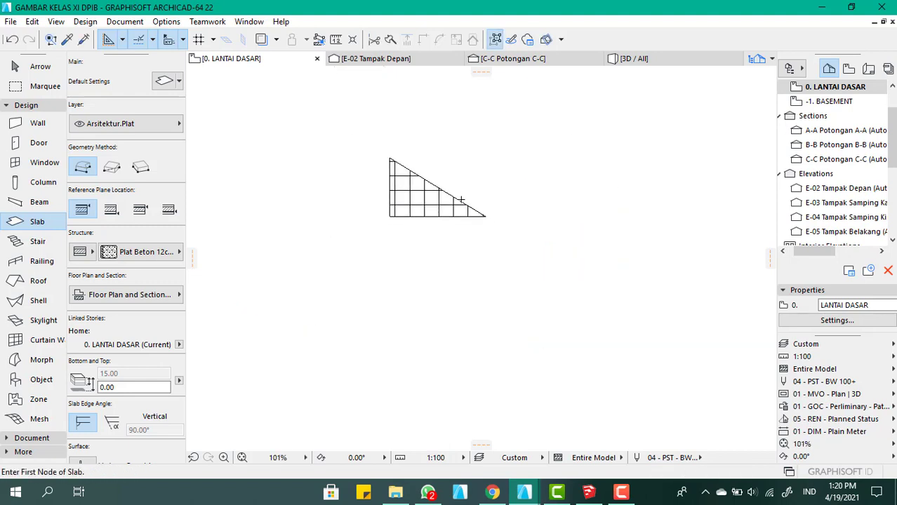
pyautogui.scroll(3, 400, 200)
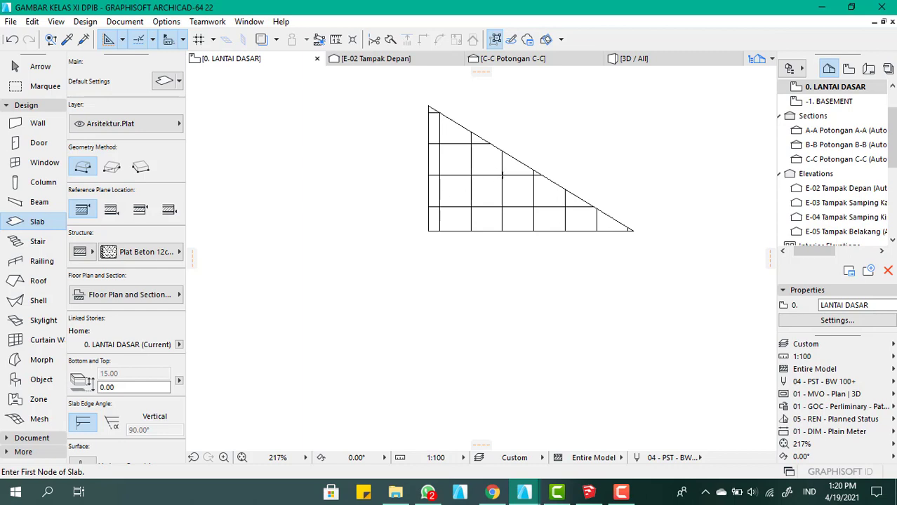
pyautogui.scroll(-5, 481, 168)
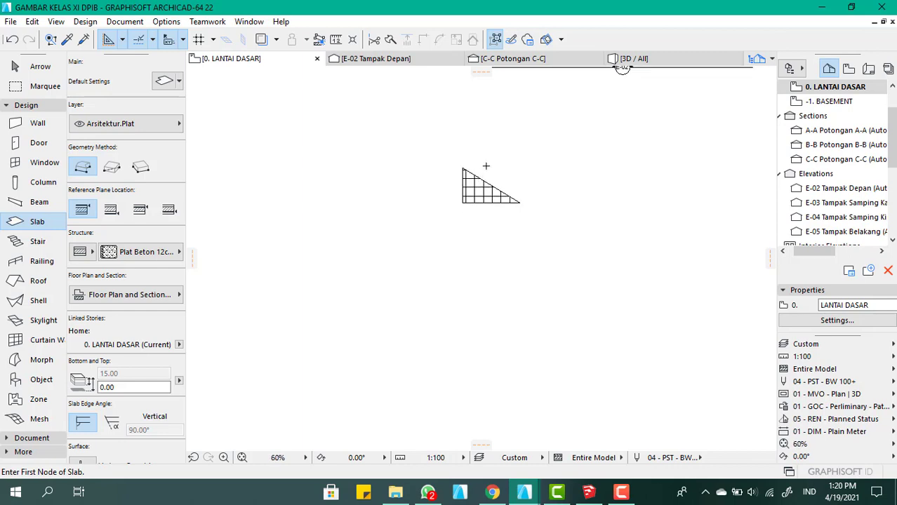
pyautogui.scroll(5, 485, 169)
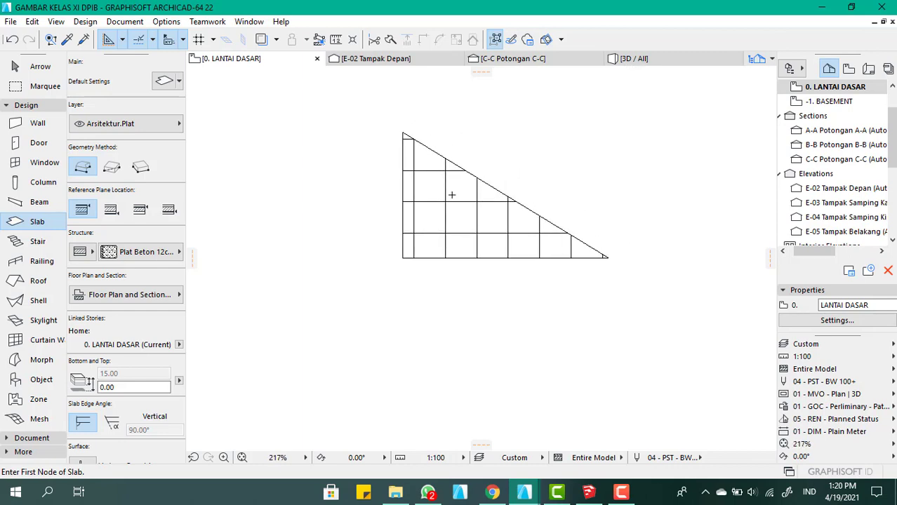
pyautogui.scroll(3, 452, 195)
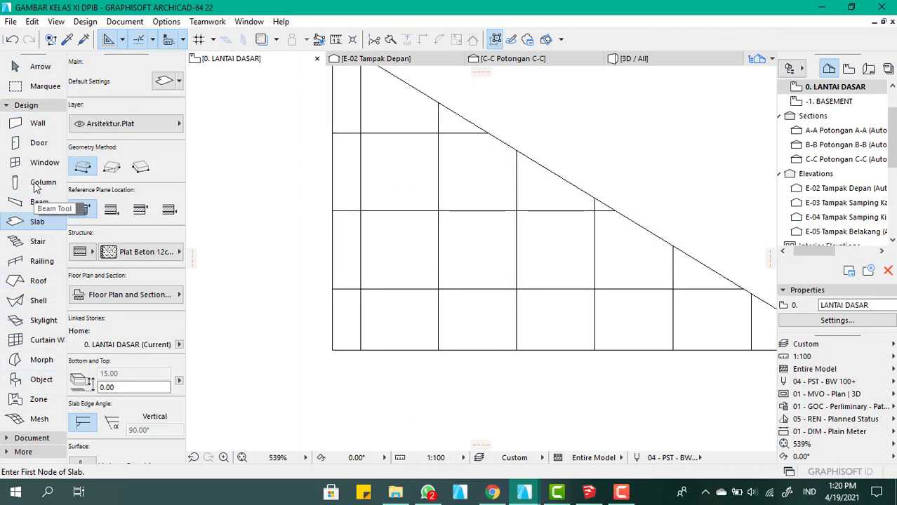
# Start a polyline with the Line tool just above the slab's base at the first vertical hatch line, with a horizontal segment 50 long
pyautogui.click(28, 439)
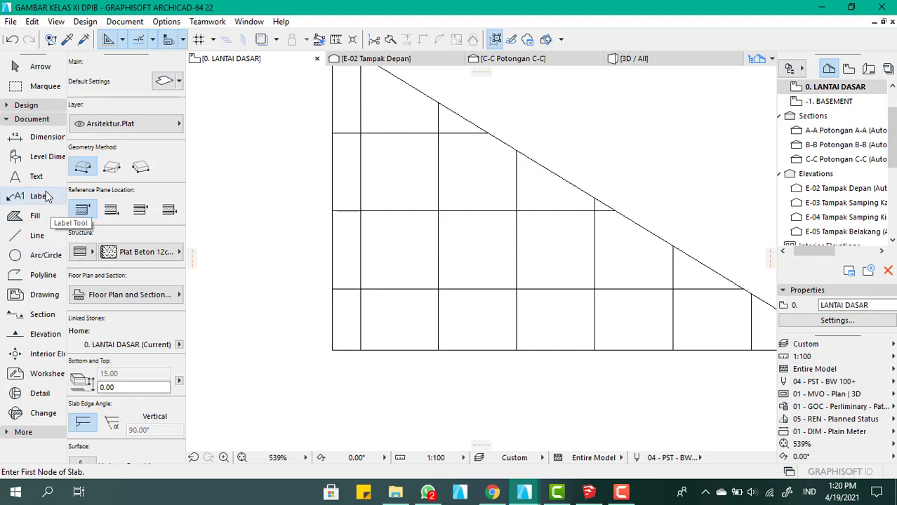
pyautogui.click(31, 235)
pyautogui.scroll(-4, 246, 194)
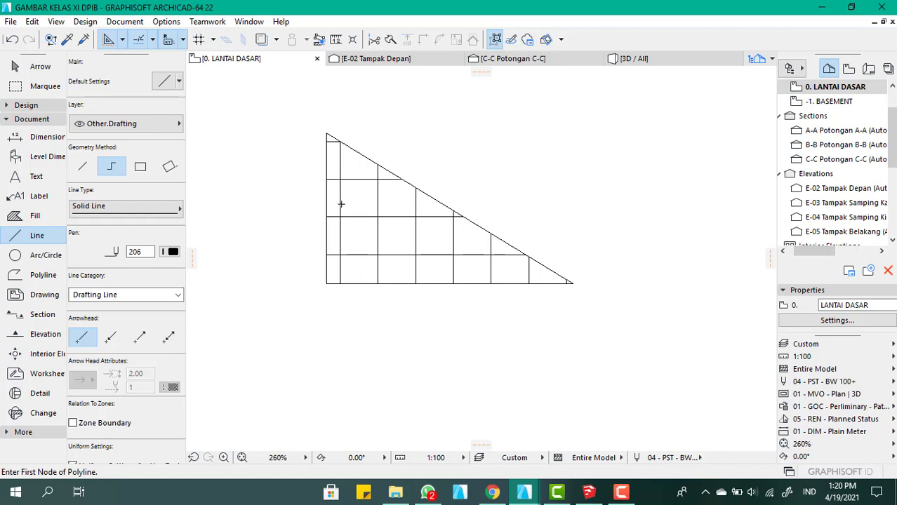
pyautogui.scroll(5, 337, 277)
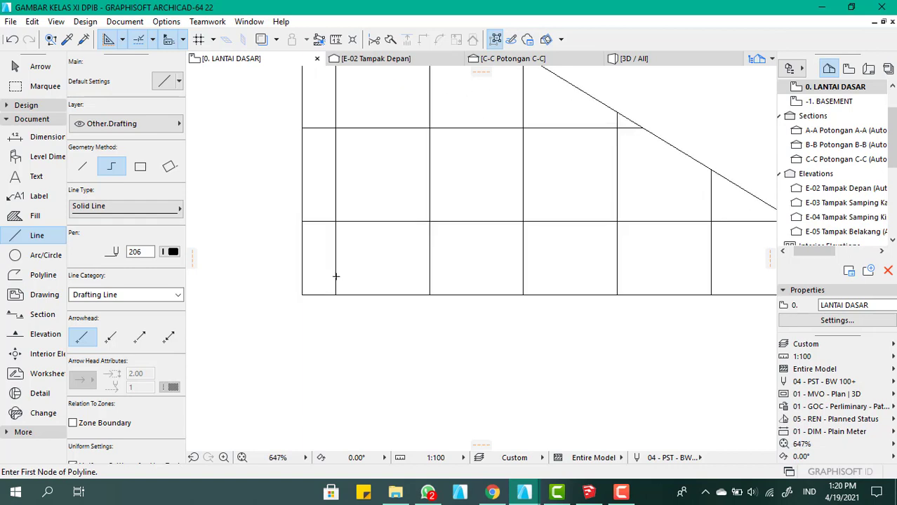
pyautogui.click(334, 278)
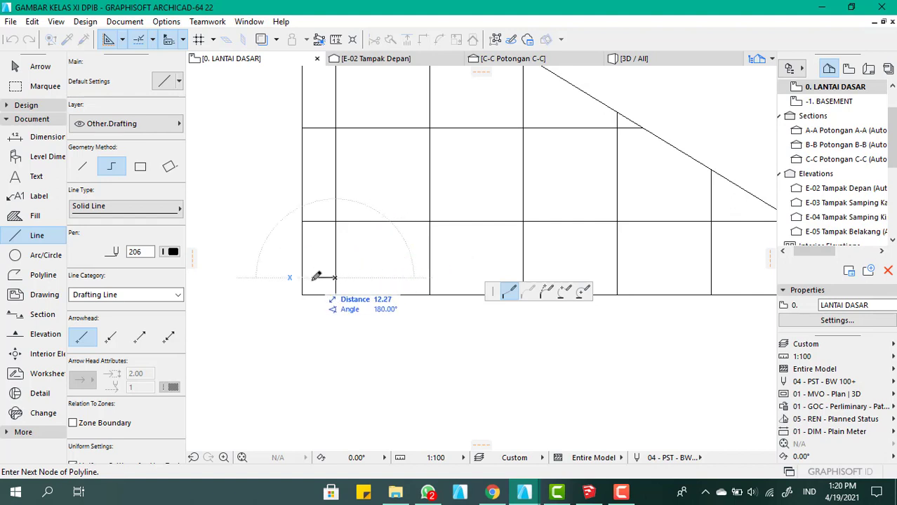
pyautogui.press('Escape')
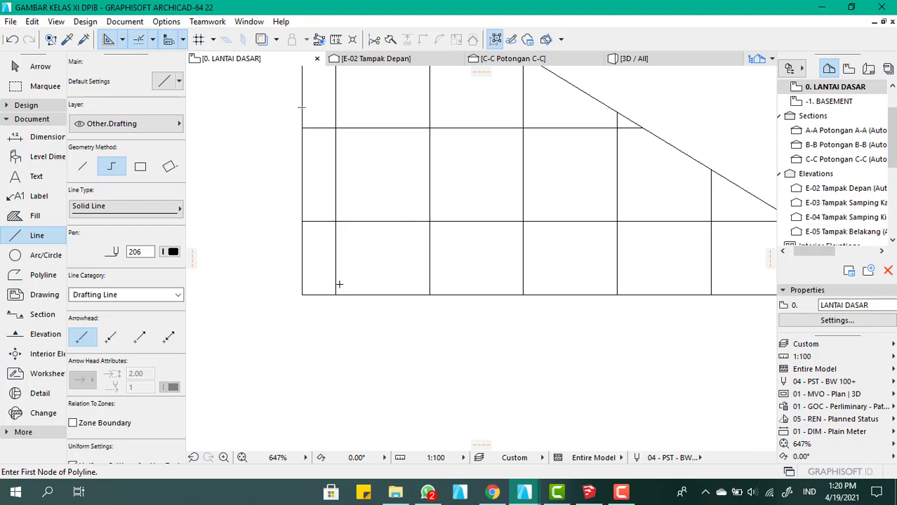
pyautogui.click(335, 283)
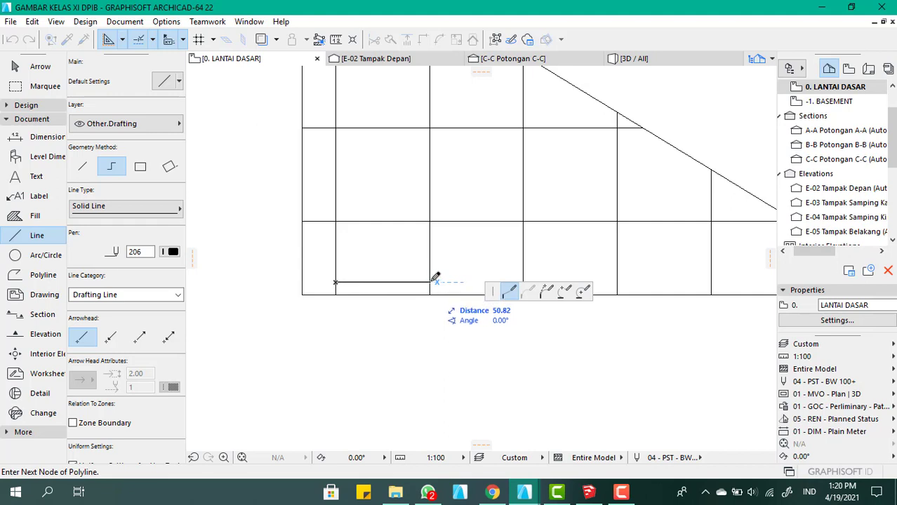
pyautogui.write('50')
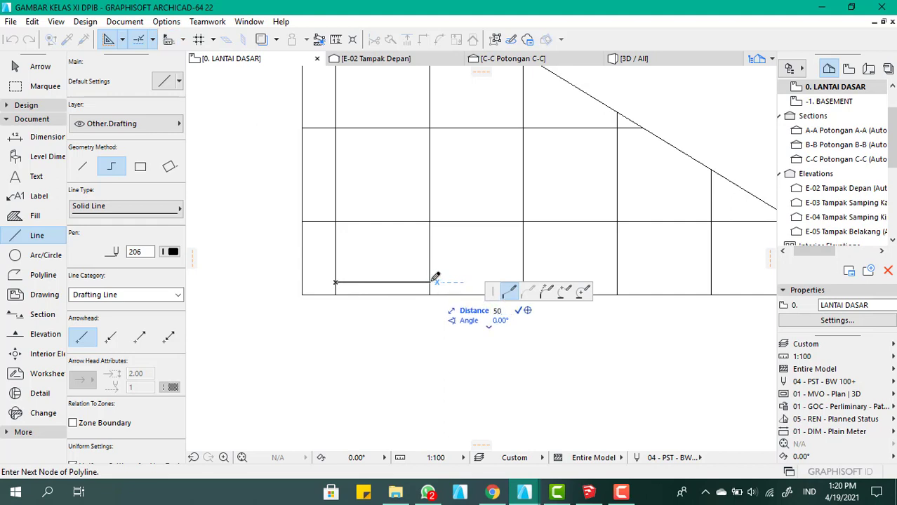
pyautogui.press('Return')
# Complete the polyline with a vertical segment about 130 high and a sloped segment about 58 long, closing it at its starting corner
pyautogui.scroll(-3, 414, 154)
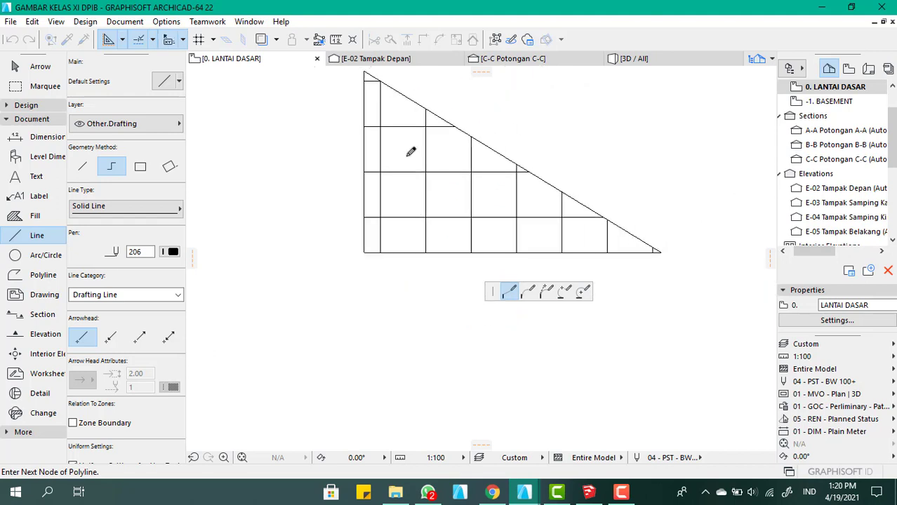
pyautogui.scroll(2, 423, 115)
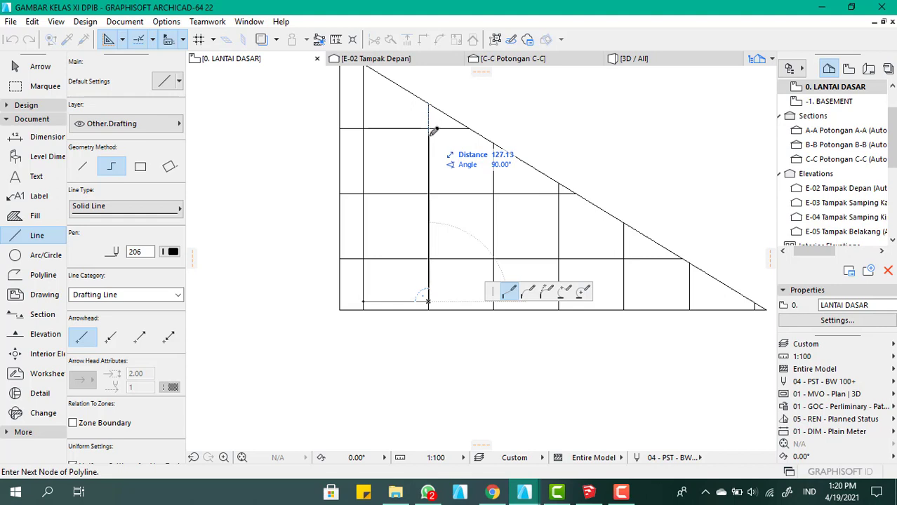
pyautogui.write('130')
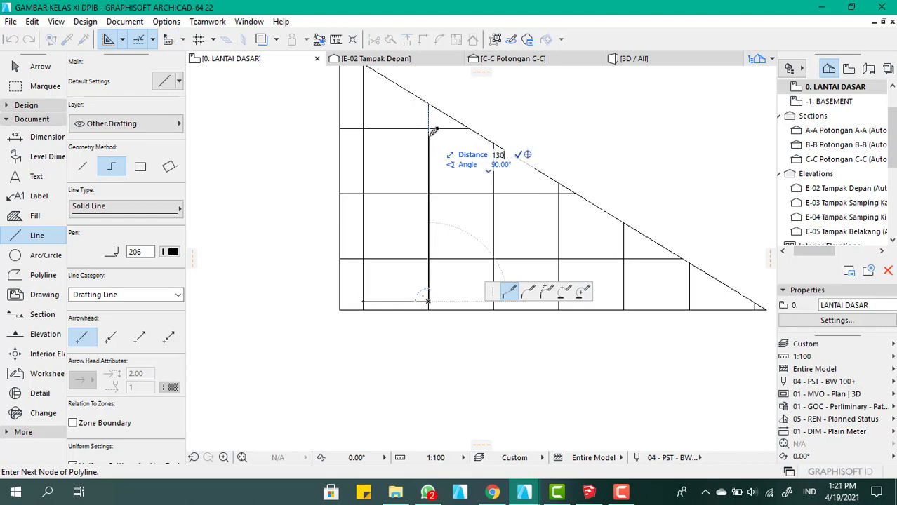
pyautogui.press('Return')
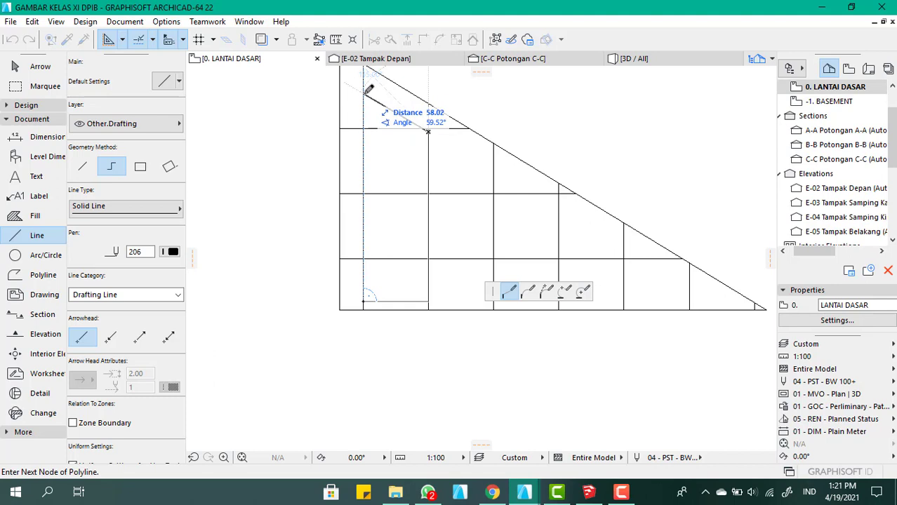
pyautogui.click(362, 94)
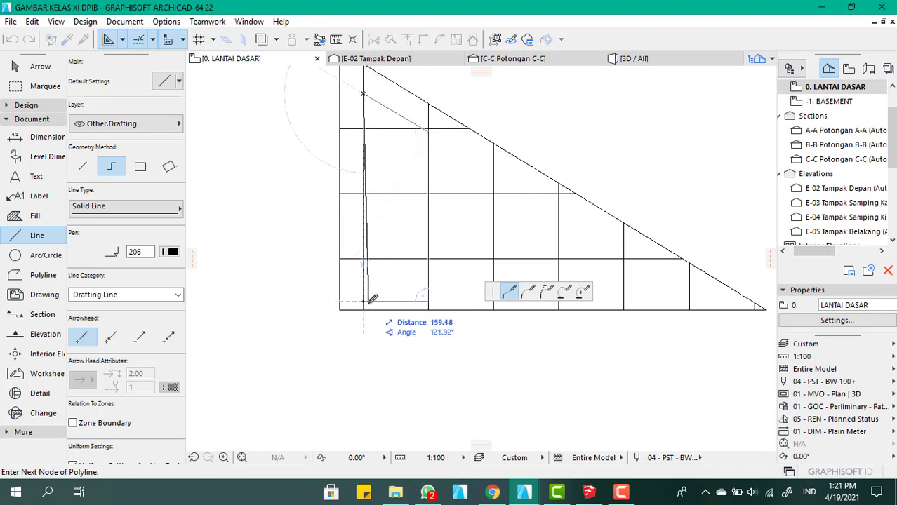
pyautogui.doubleClick(365, 301)
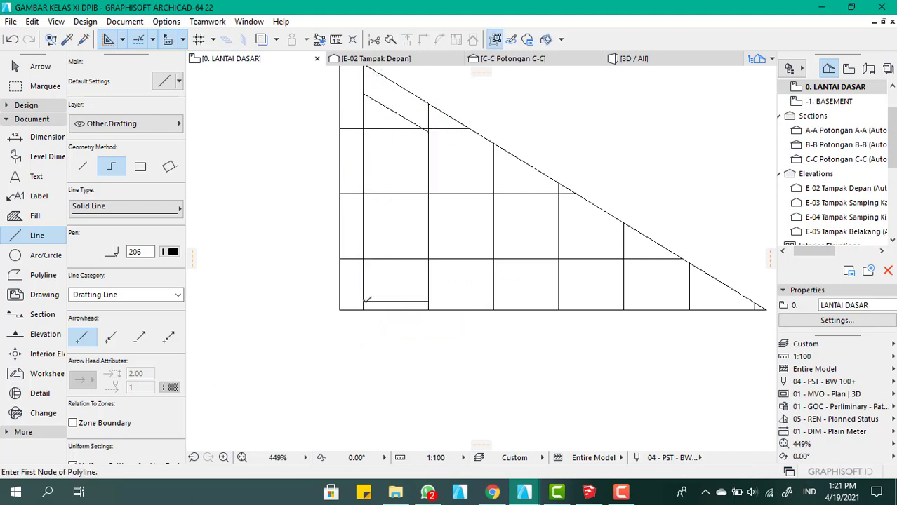
# Draw a single horizontal line about 219 long from the outlined panel's lower inner corner towards the slab's pointed end
pyautogui.scroll(-2, 400, 210)
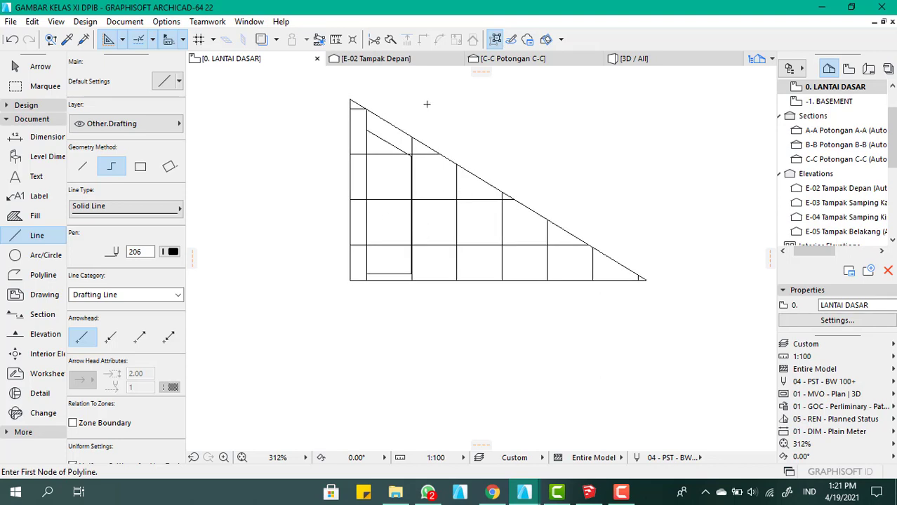
pyautogui.click(82, 169)
pyautogui.scroll(4, 413, 272)
pyautogui.click(407, 280)
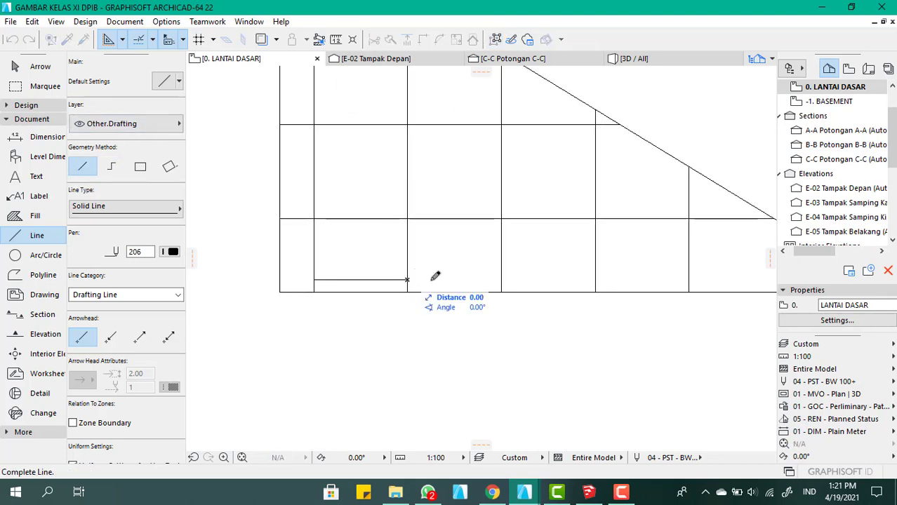
pyautogui.scroll(-5, 441, 180)
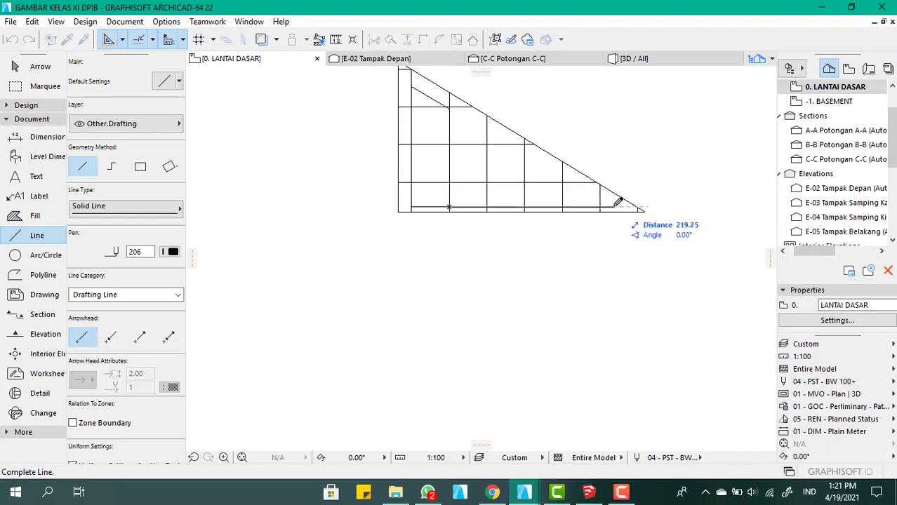
pyautogui.click(612, 206)
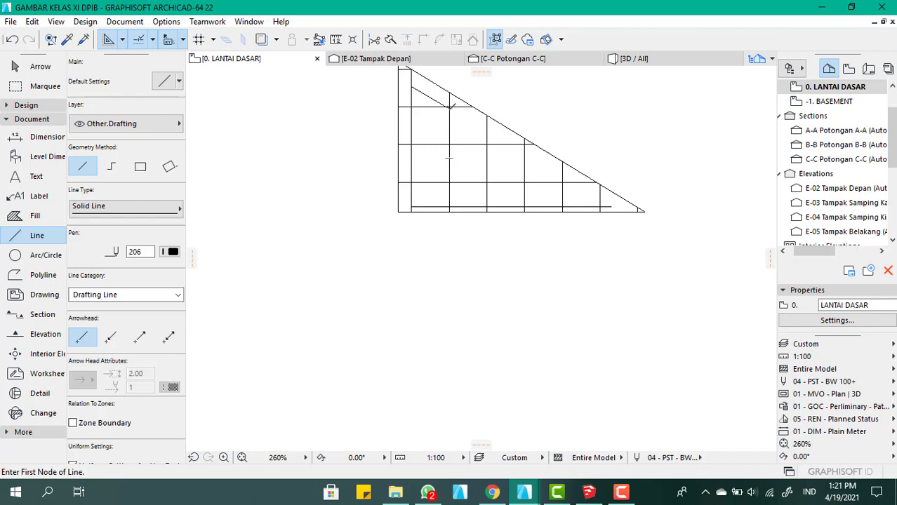
# Draw a line continuing the panel's sloped top edge, parallel to the slab's slope, down near the end of the horizontal base line
pyautogui.click(450, 106)
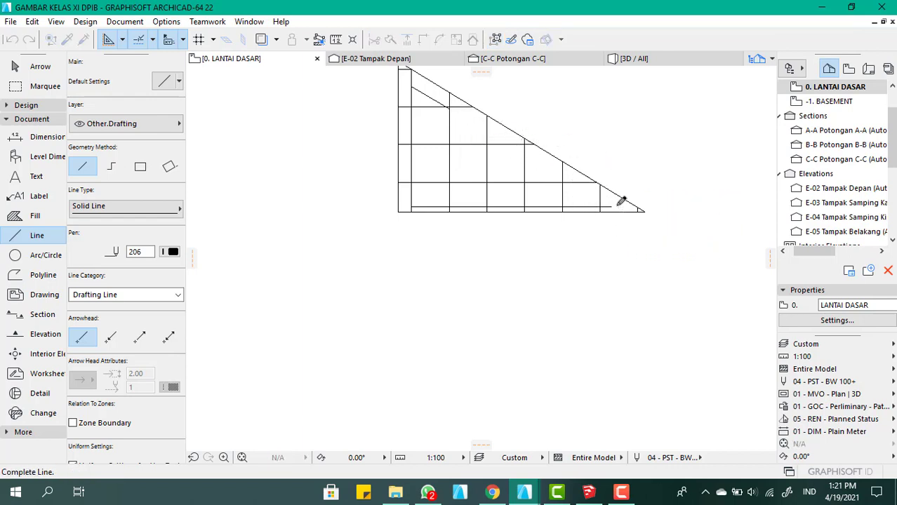
pyautogui.scroll(4, 621, 201)
pyautogui.click(623, 206)
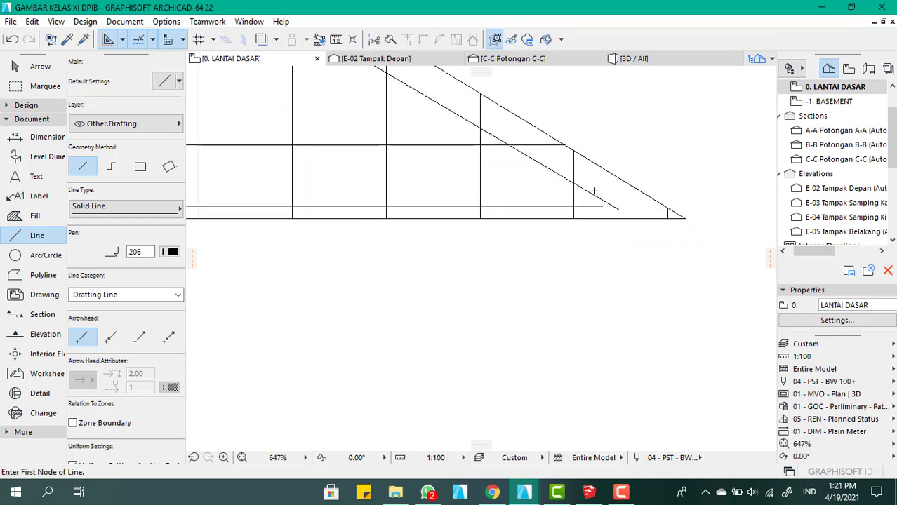
# Stretch the ends of the horizontal and sloped lines to their intersection so they meet in one sharp corner
pyautogui.scroll(2, 608, 218)
pyautogui.press('Escape')
pyautogui.click(609, 222)
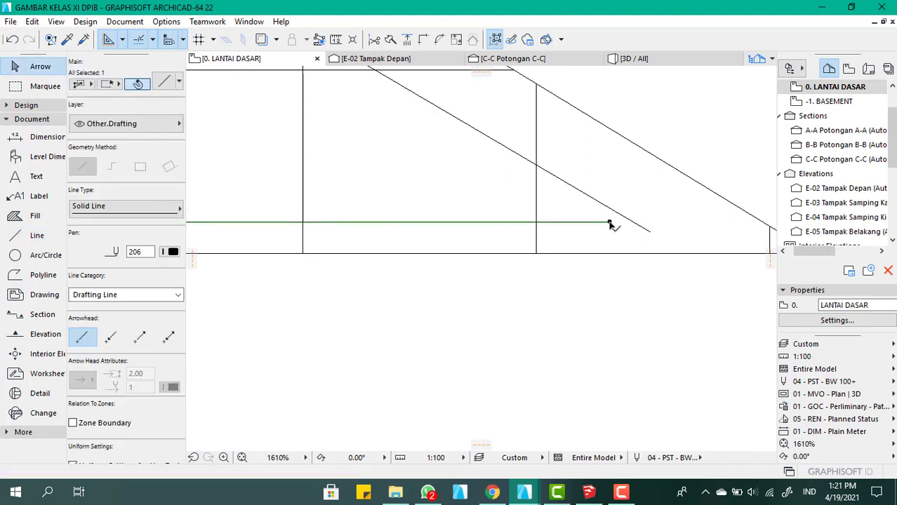
pyautogui.click(609, 222)
pyautogui.click(636, 222)
pyautogui.click(644, 229)
pyautogui.click(649, 232)
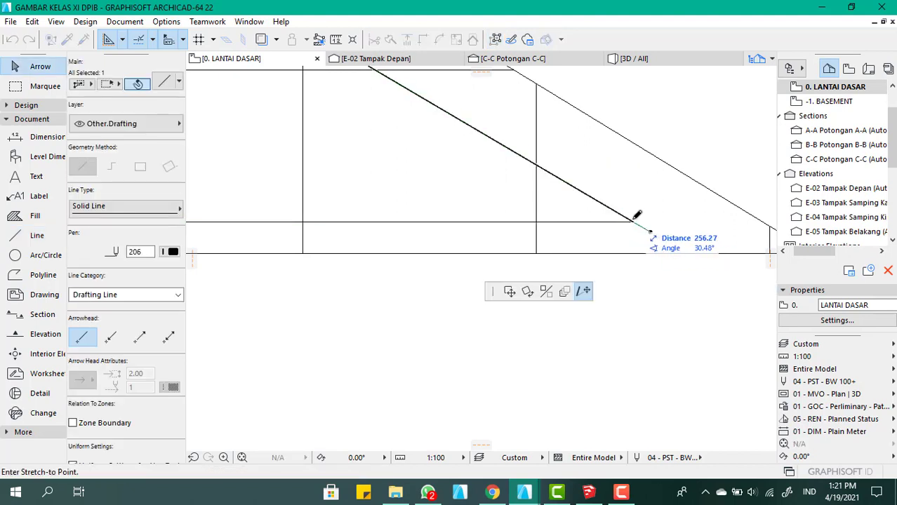
pyautogui.click(635, 217)
pyautogui.scroll(-3, 574, 245)
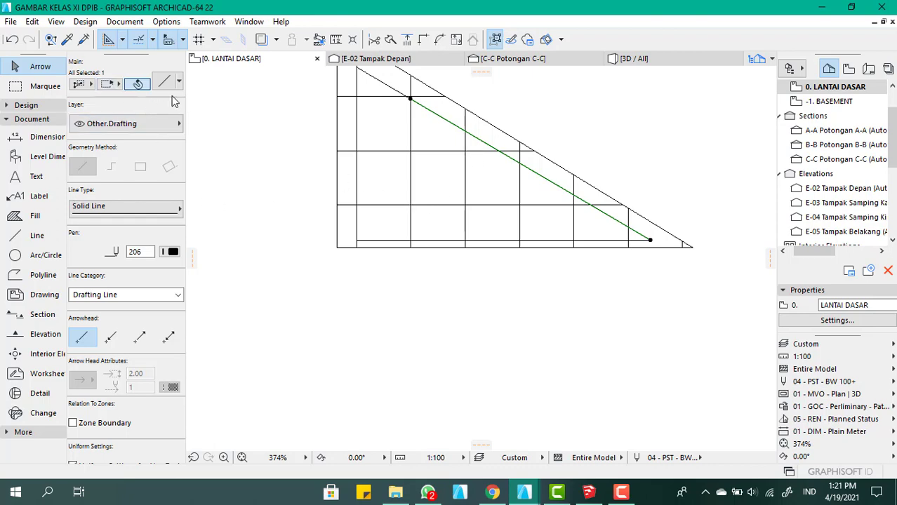
pyautogui.click(137, 83)
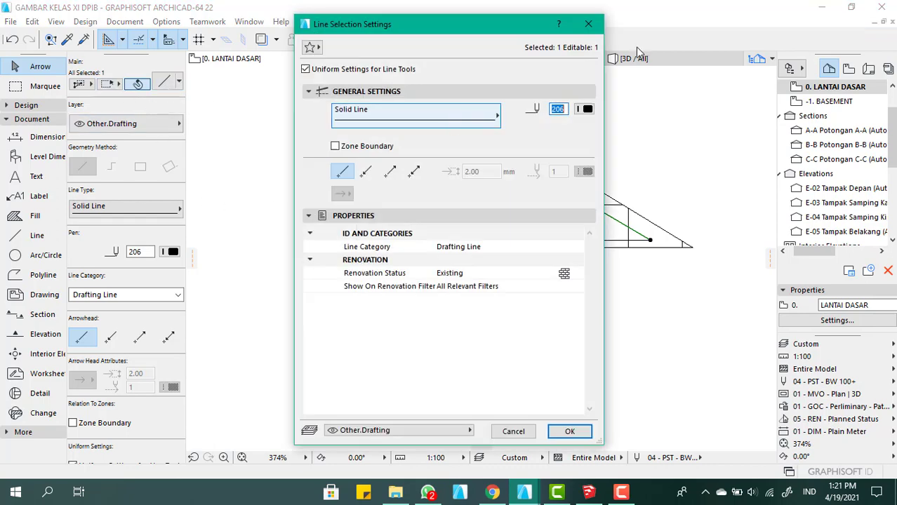
pyautogui.click(586, 24)
pyautogui.scroll(2, 455, 144)
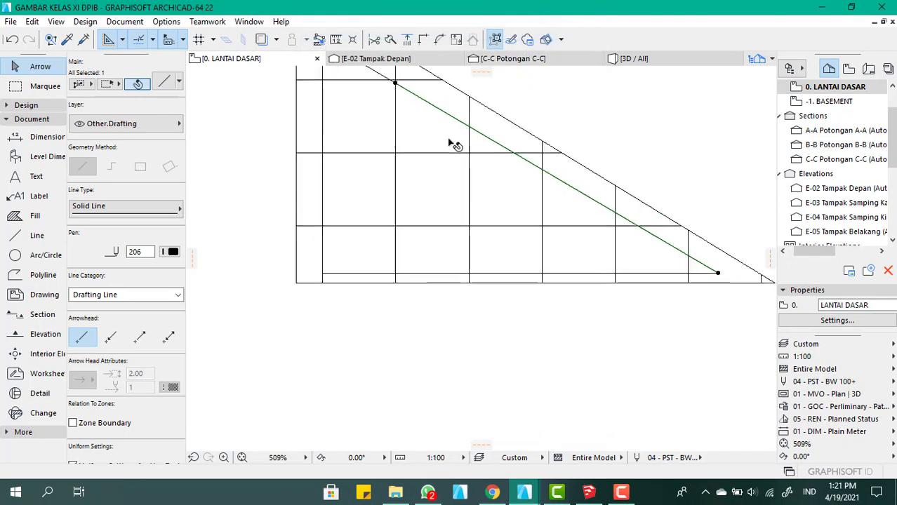
pyautogui.click(471, 127)
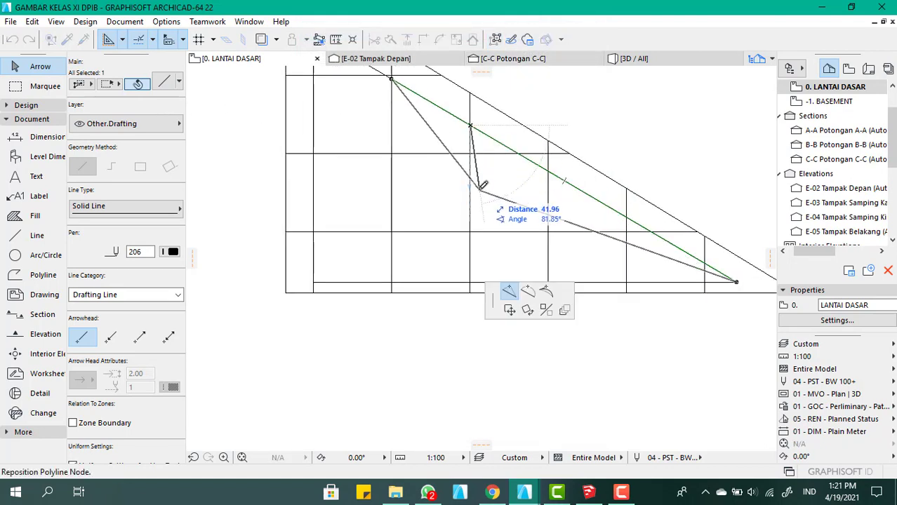
pyautogui.press('Escape')
pyautogui.press('Escape')
pyautogui.click(474, 134)
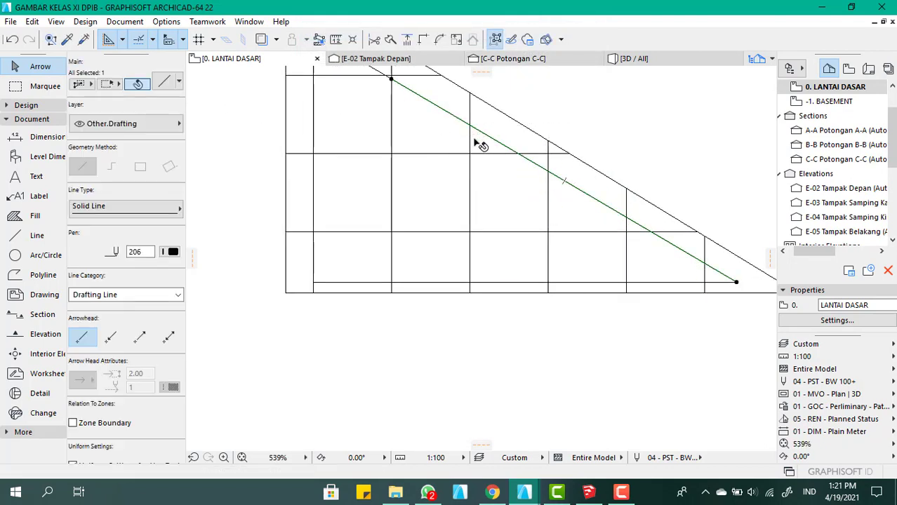
pyautogui.click(32, 236)
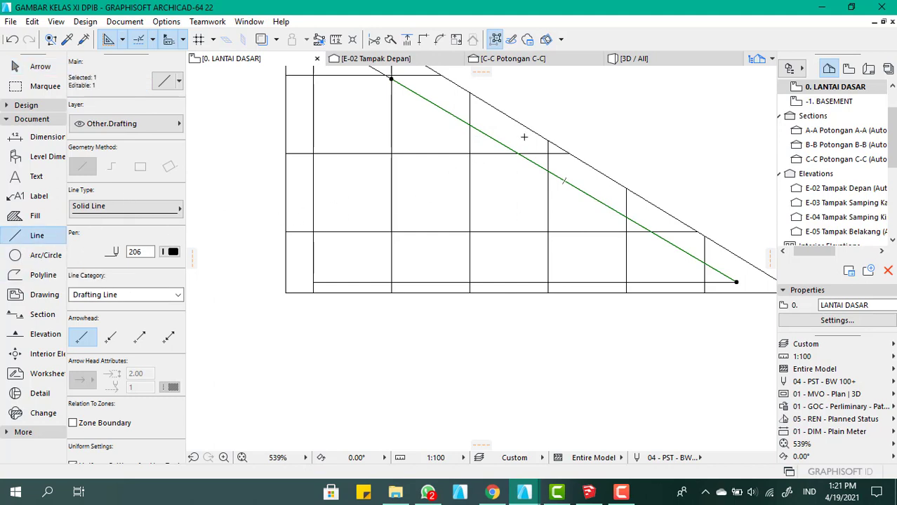
pyautogui.click(469, 126)
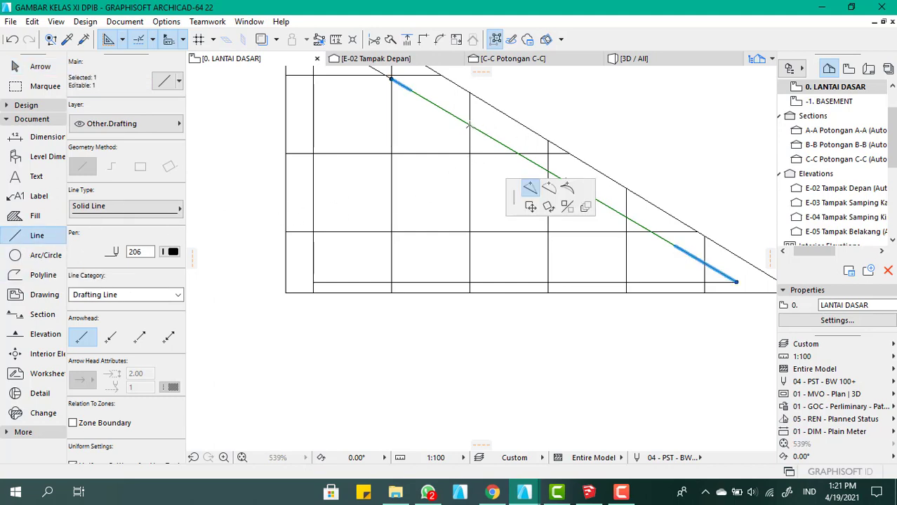
pyautogui.press('Escape')
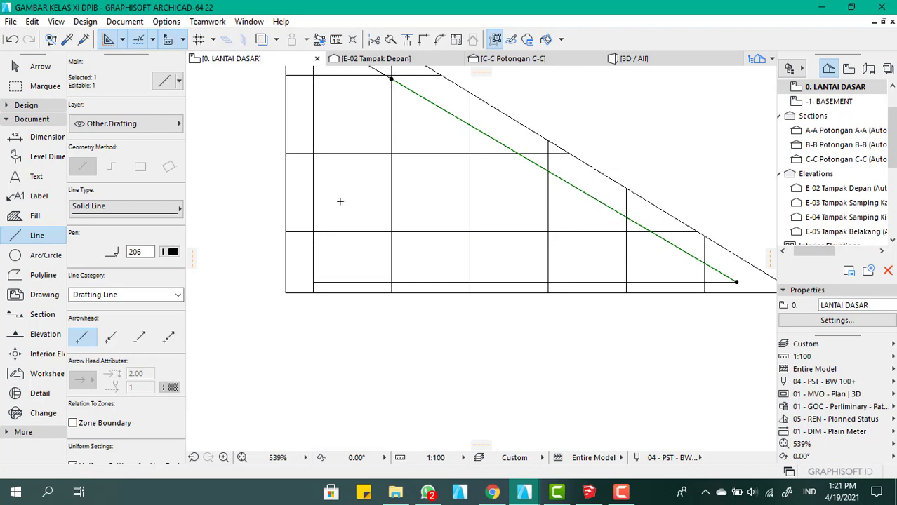
pyautogui.scroll(-3, 330, 210)
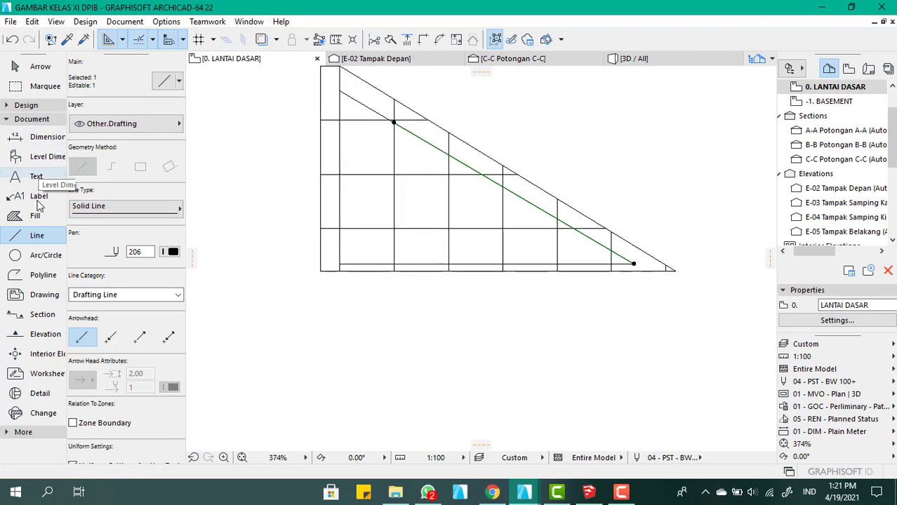
pyautogui.click(44, 107)
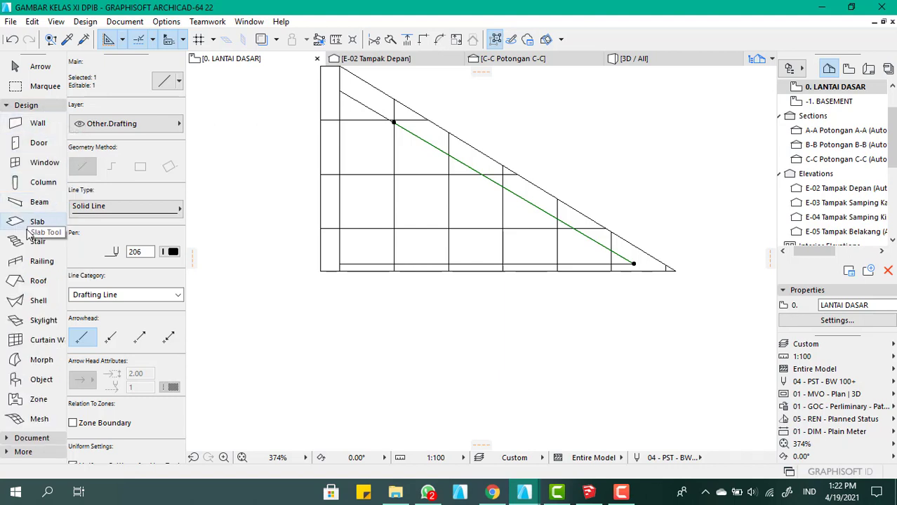
pyautogui.scroll(2, 360, 107)
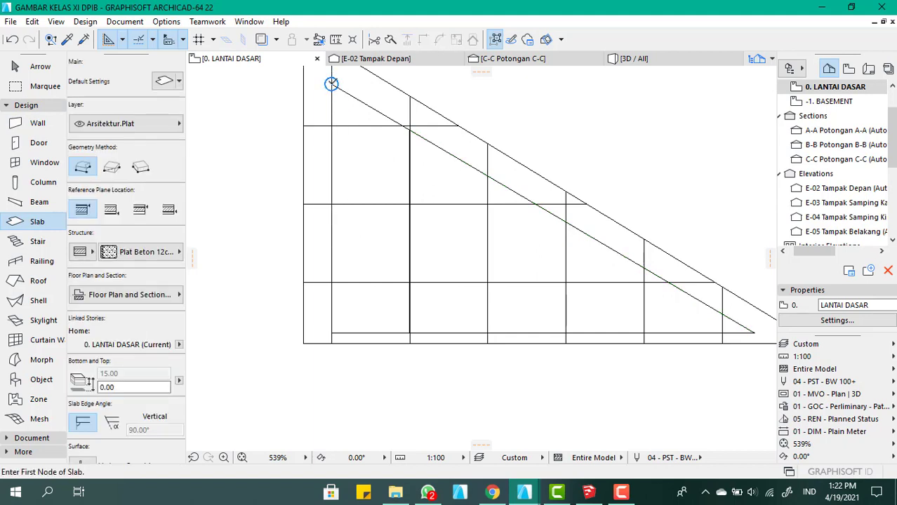
pyautogui.click(331, 83)
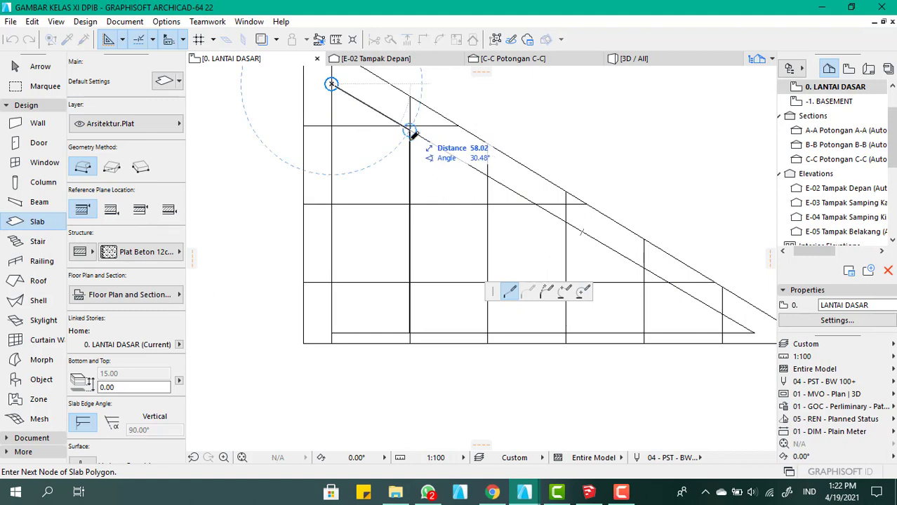
pyautogui.press('Escape')
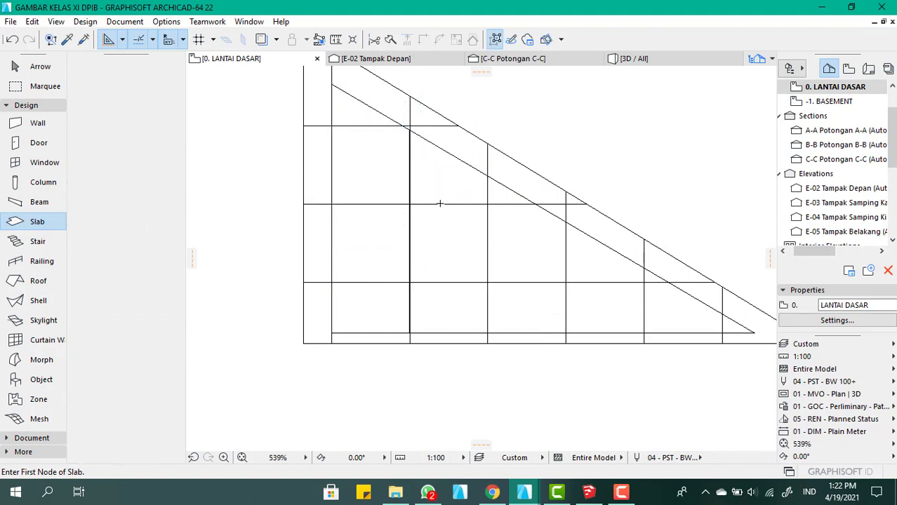
pyautogui.press('Escape')
# Subtract a triangular opening from the slab, tracing the inner sloped line about 314 long, the base line about 271 long and the inner vertical line
pyautogui.click(449, 209)
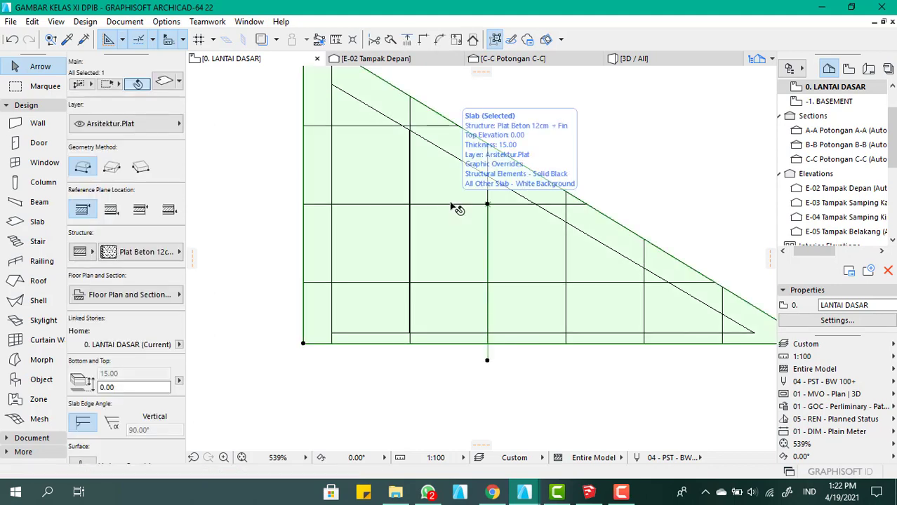
pyautogui.scroll(-2, 446, 208)
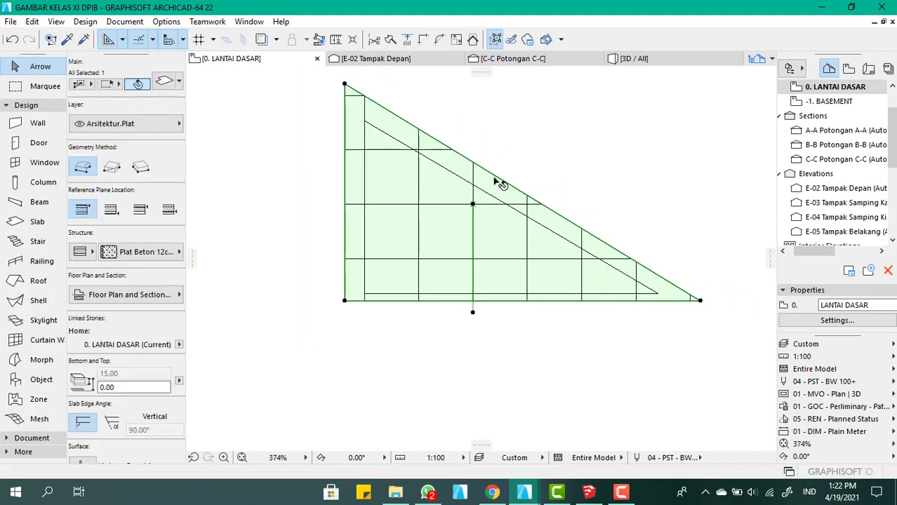
pyautogui.click(543, 206)
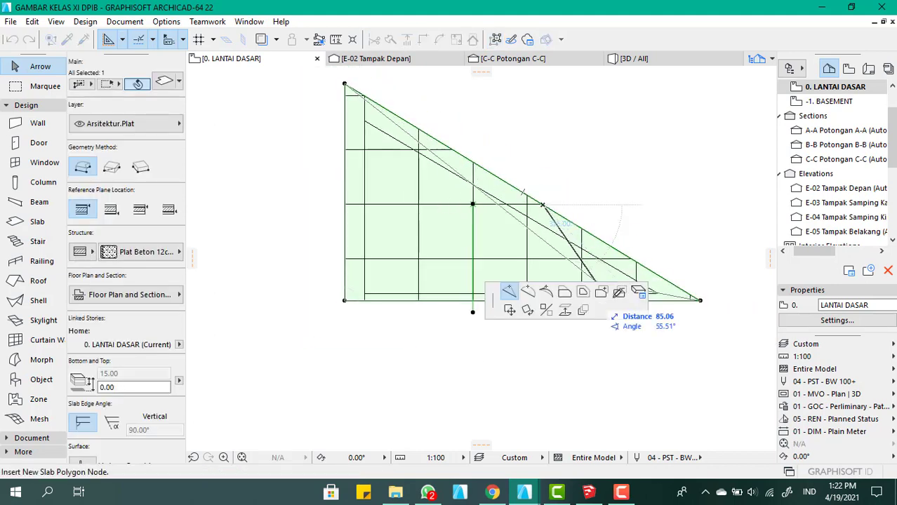
pyautogui.click(619, 294)
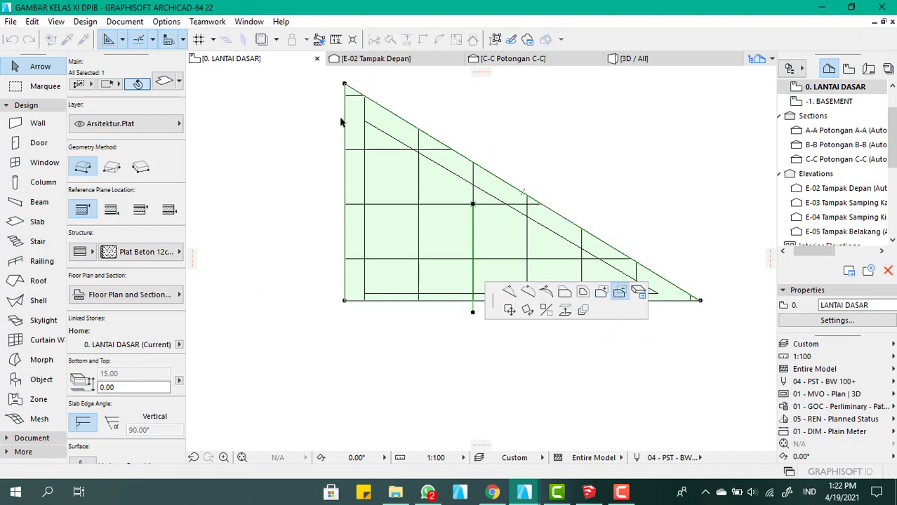
pyautogui.click(367, 126)
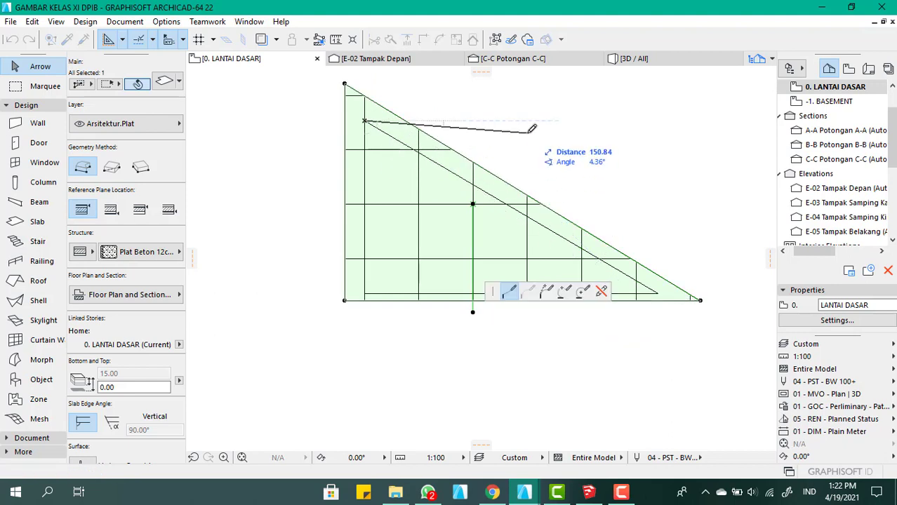
pyautogui.scroll(-3, 530, 134)
pyautogui.scroll(3, 629, 239)
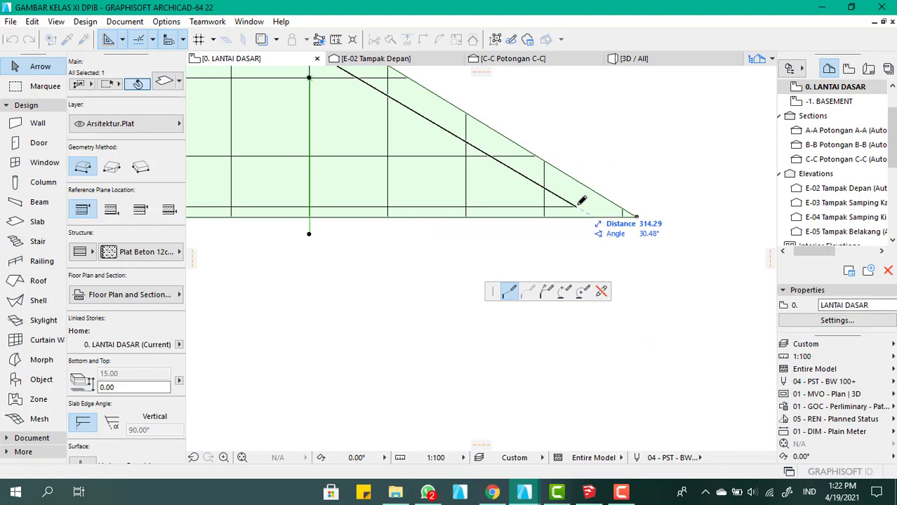
pyautogui.click(576, 206)
pyautogui.scroll(-3, 673, 191)
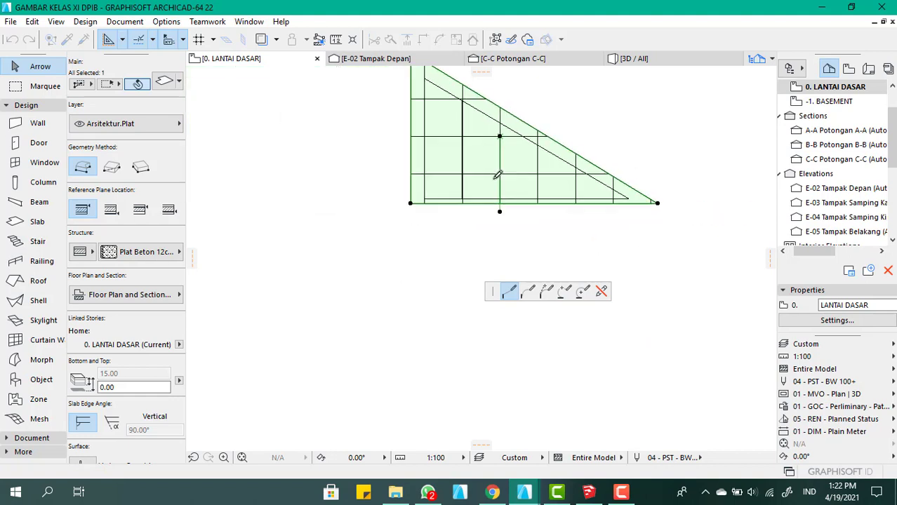
pyautogui.click(424, 198)
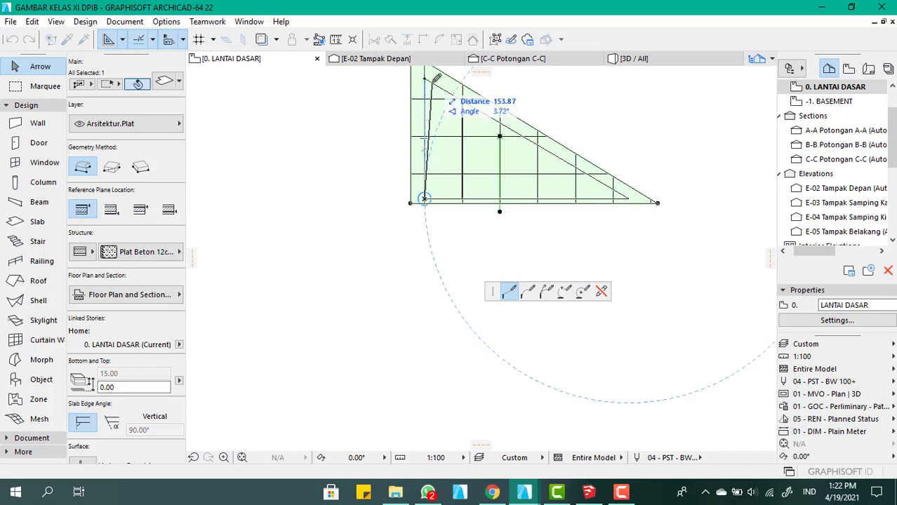
pyautogui.click(424, 78)
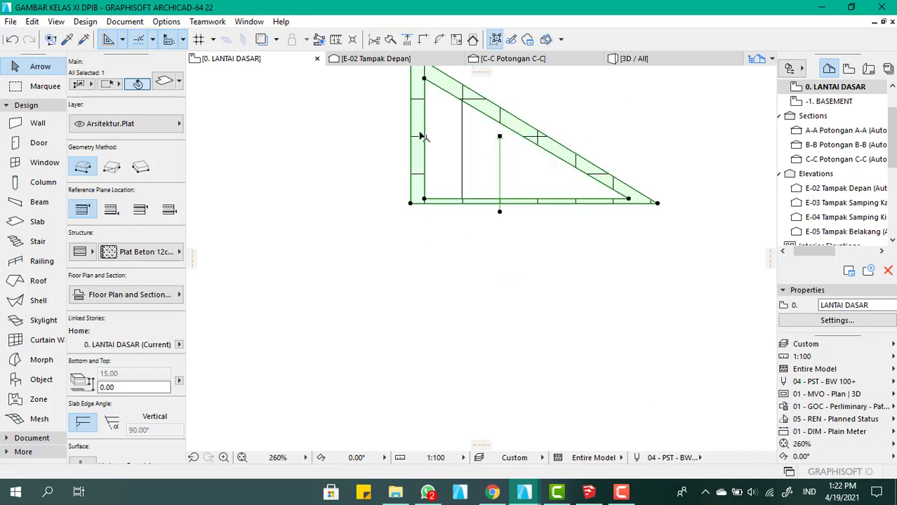
# Delete the vertical drafting line left inside the slab's triangular opening
pyautogui.scroll(3, 435, 161)
pyautogui.click(477, 203)
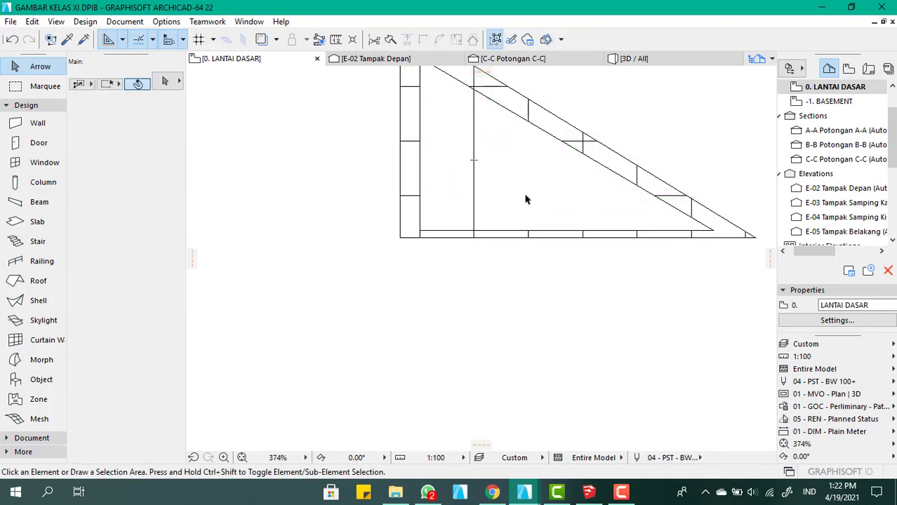
pyautogui.moveTo(442, 162); pyautogui.dragTo(496, 200)
pyautogui.scroll(-3, 491, 202)
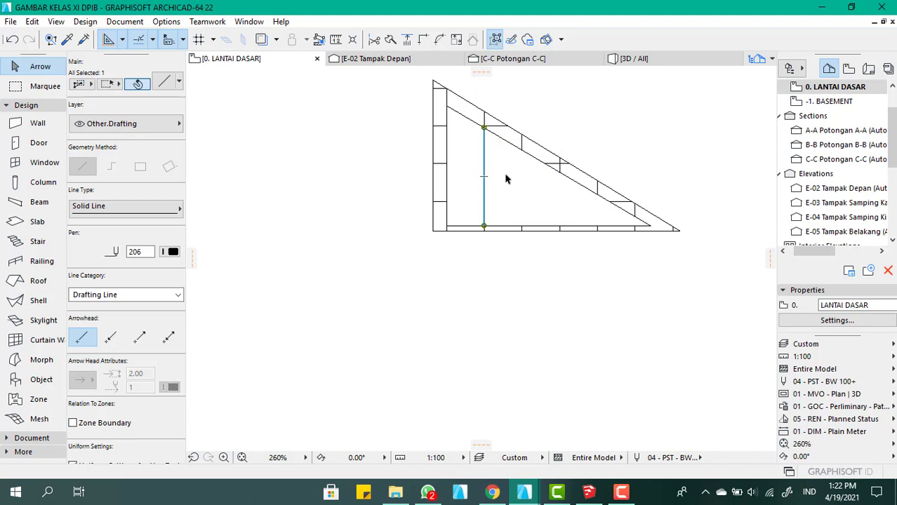
pyautogui.press('Delete')
pyautogui.scroll(-2, 489, 155)
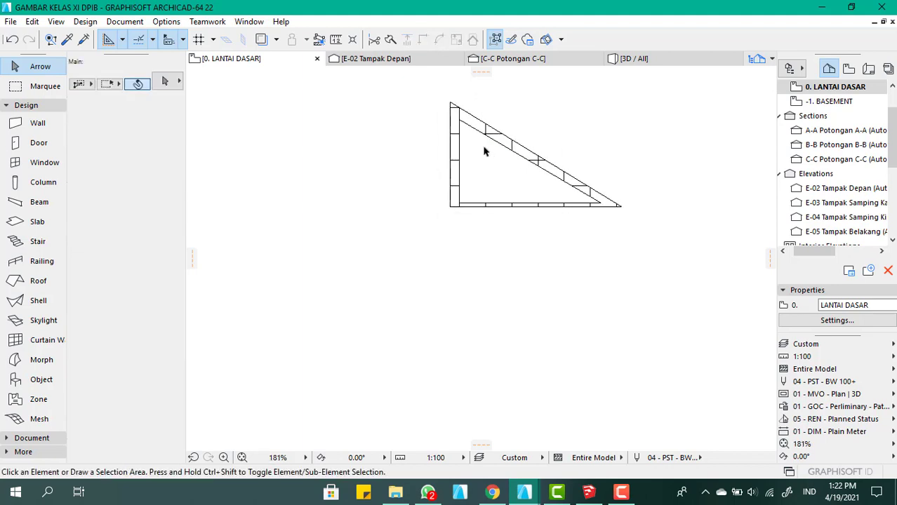
# Draw a slab panel at the opening's tall end, 50 wide with vertical sides about 159 and 130 high, and set its fill direction vertically
pyautogui.scroll(6, 489, 136)
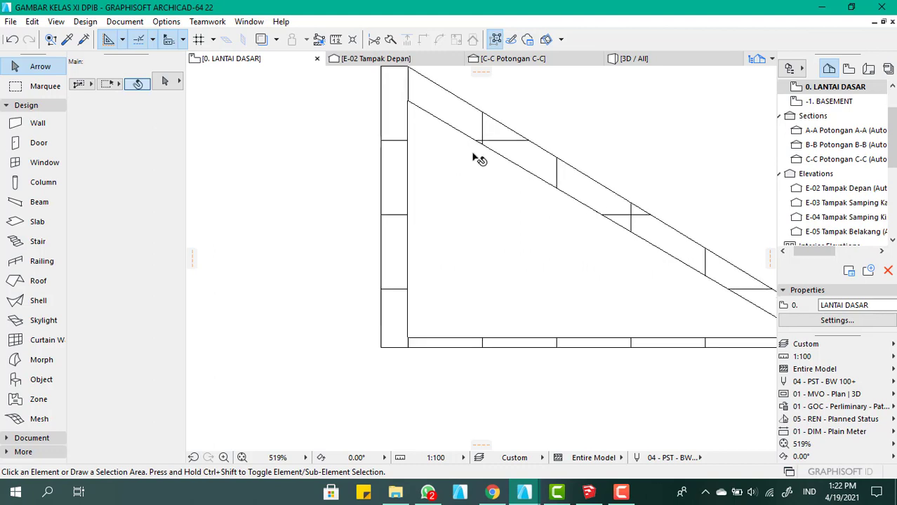
pyautogui.click(41, 222)
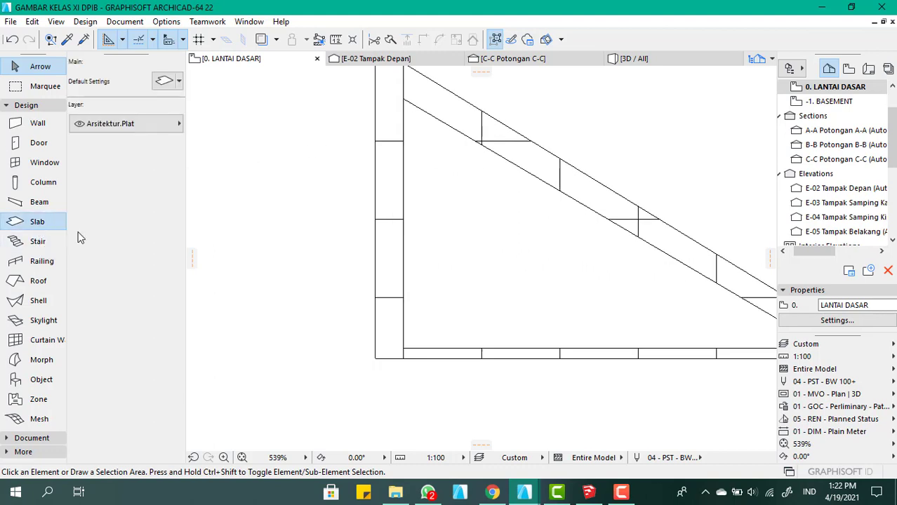
pyautogui.click(403, 97)
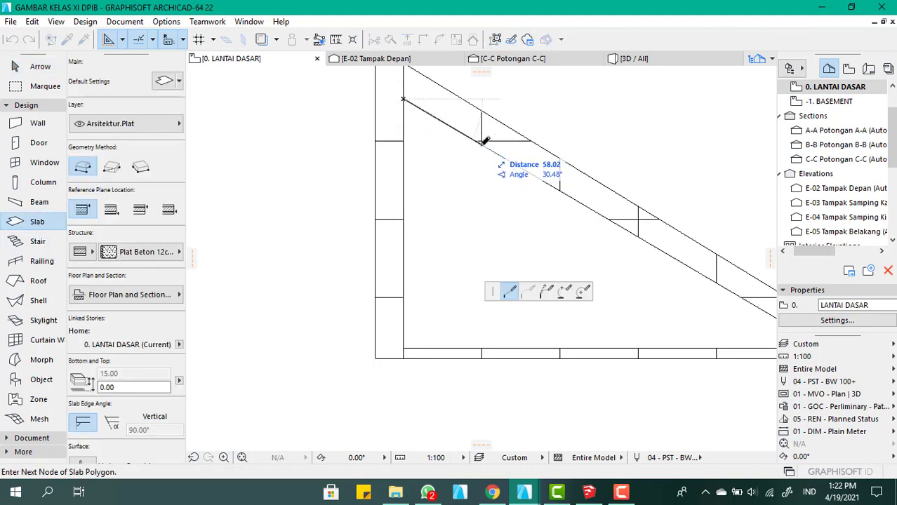
pyautogui.click(405, 347)
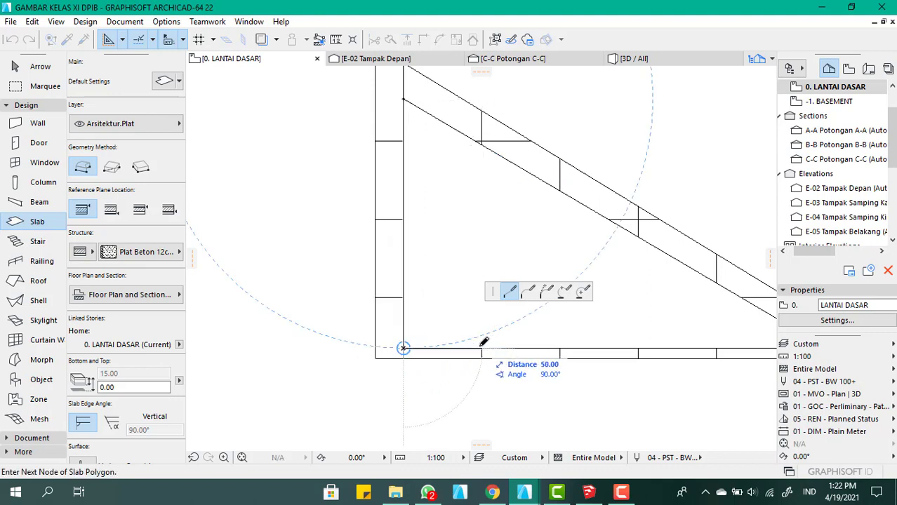
pyautogui.click(482, 346)
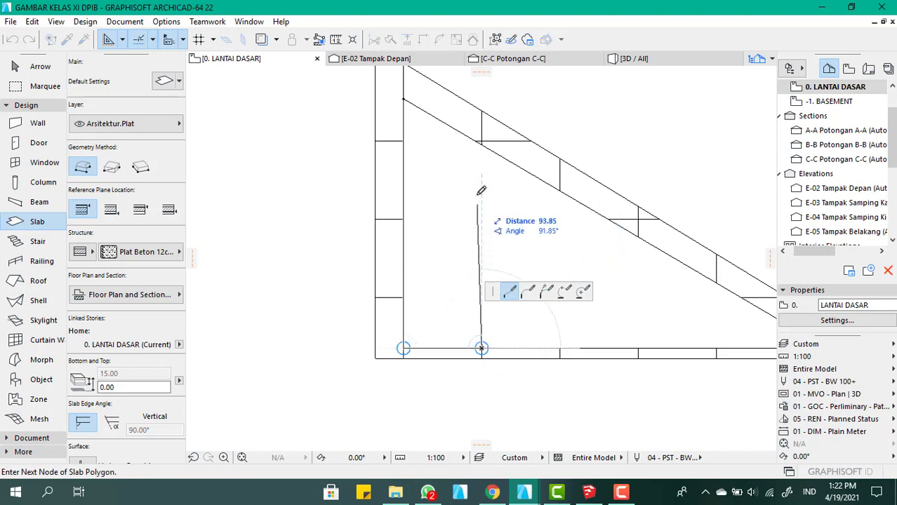
pyautogui.click(482, 144)
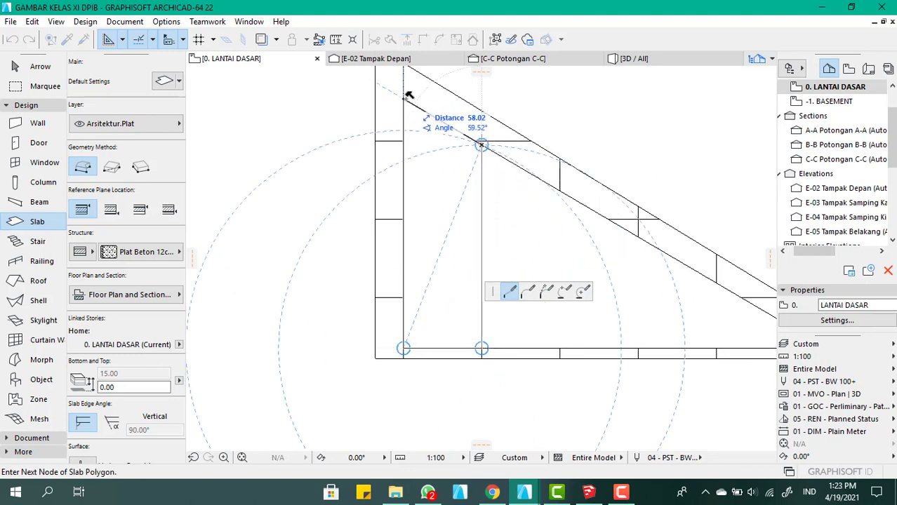
pyautogui.click(403, 98)
pyautogui.click(439, 168)
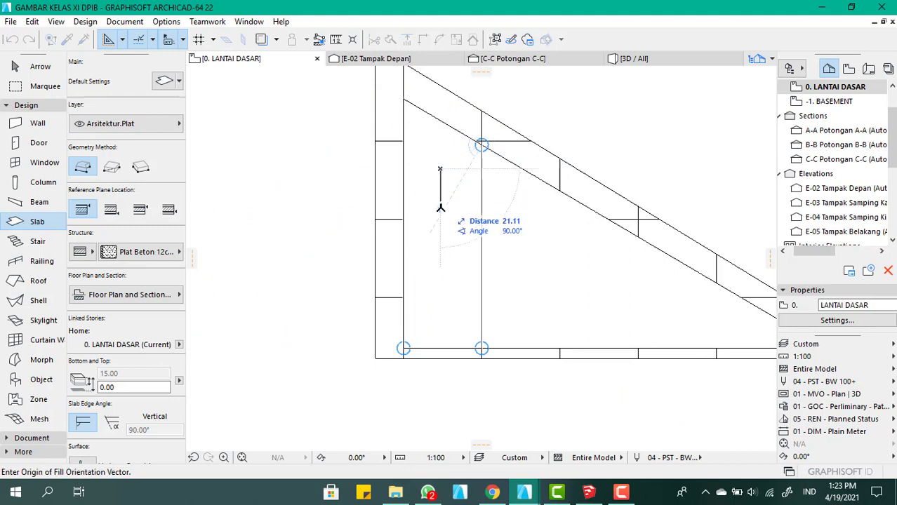
pyautogui.click(440, 212)
# Draw a second slab panel one grid space away from the first, its taller side about 100 high, and set its fill direction near vertical
pyautogui.scroll(-3, 393, 172)
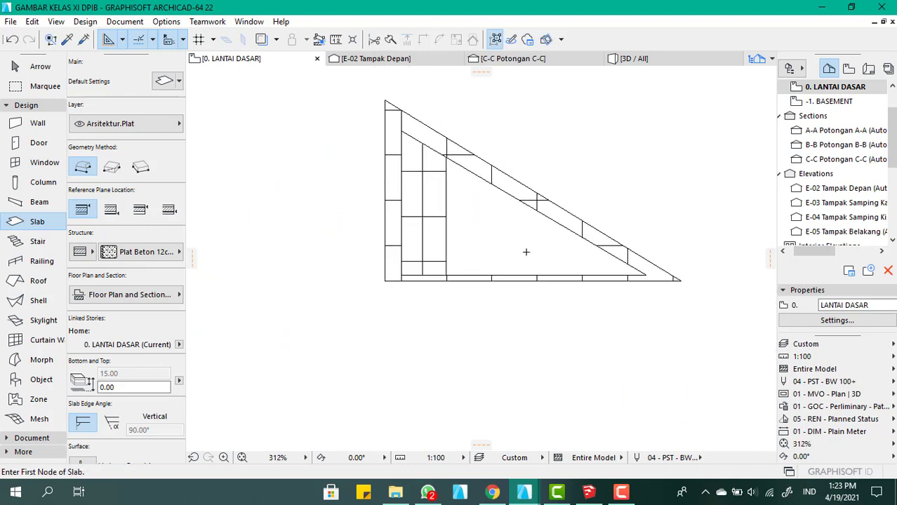
pyautogui.scroll(3, 502, 221)
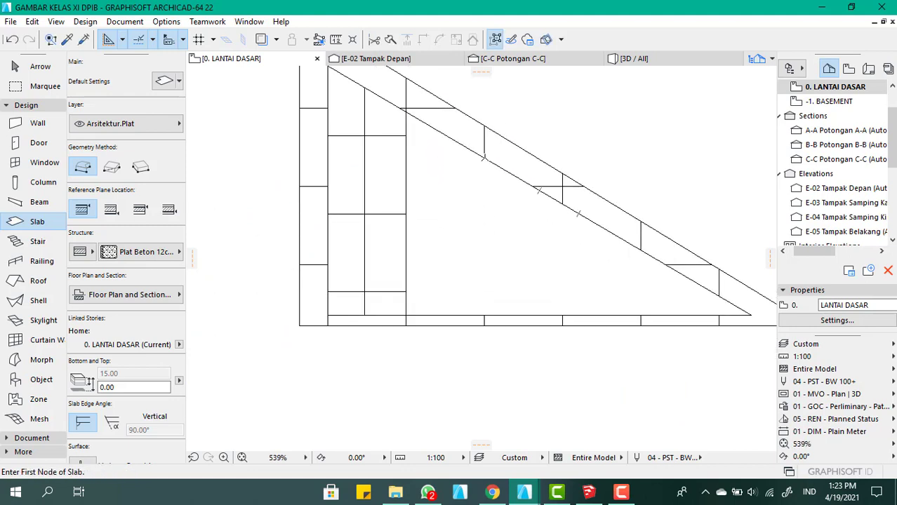
pyautogui.click(482, 159)
pyautogui.scroll(-3, 456, 246)
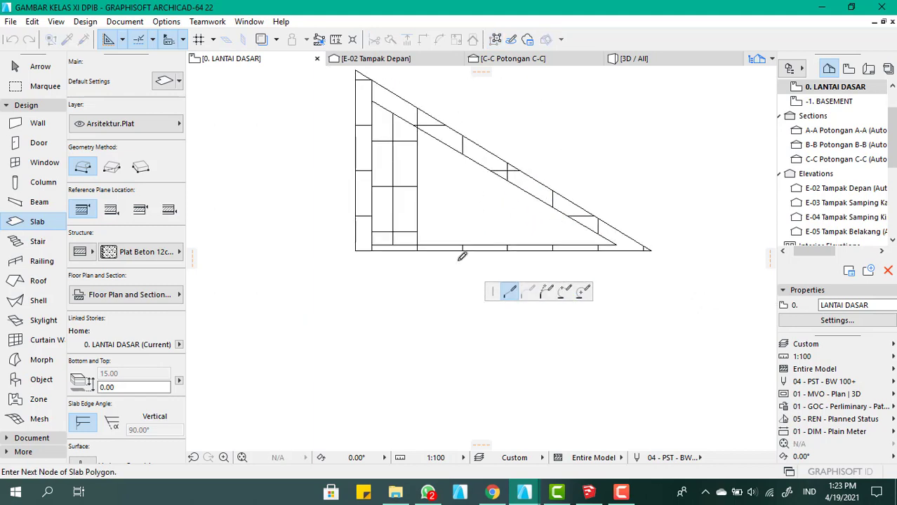
pyautogui.scroll(3, 462, 256)
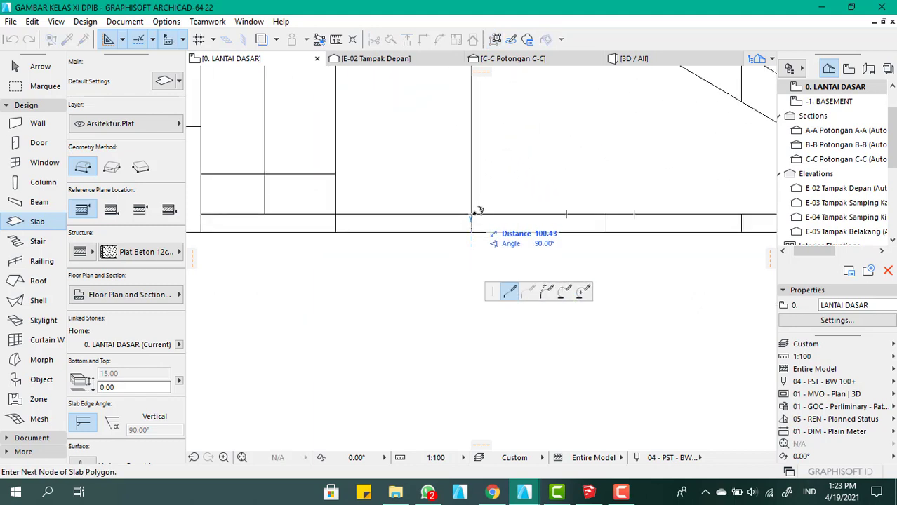
pyautogui.click(471, 214)
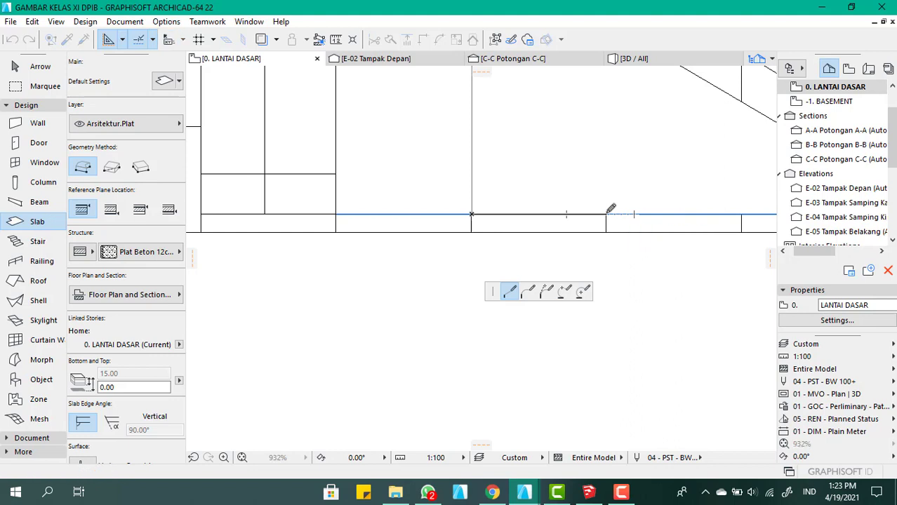
pyautogui.scroll(-3, 604, 168)
pyautogui.scroll(3, 602, 161)
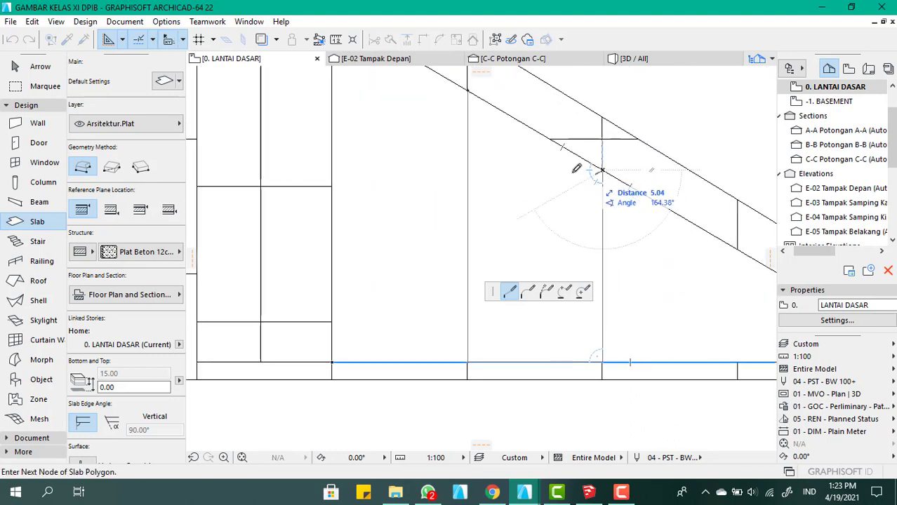
pyautogui.click(469, 88)
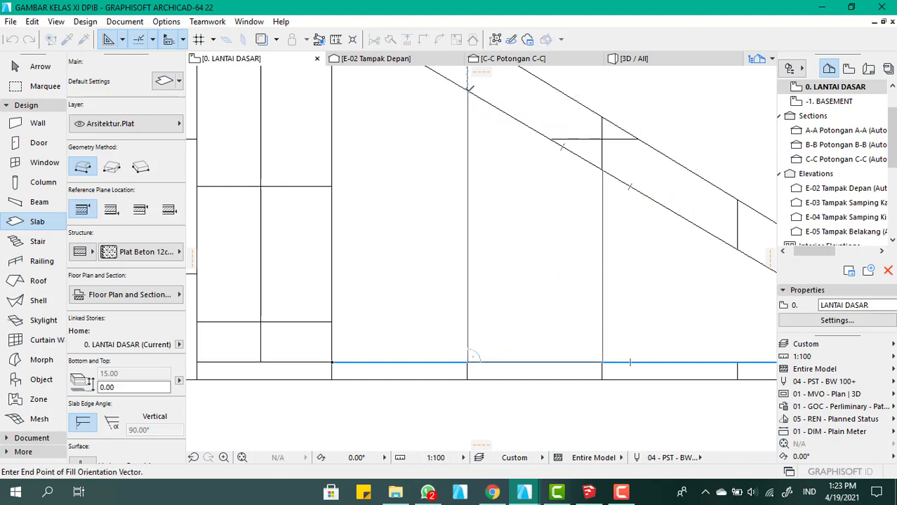
pyautogui.click(520, 195)
pyautogui.click(529, 258)
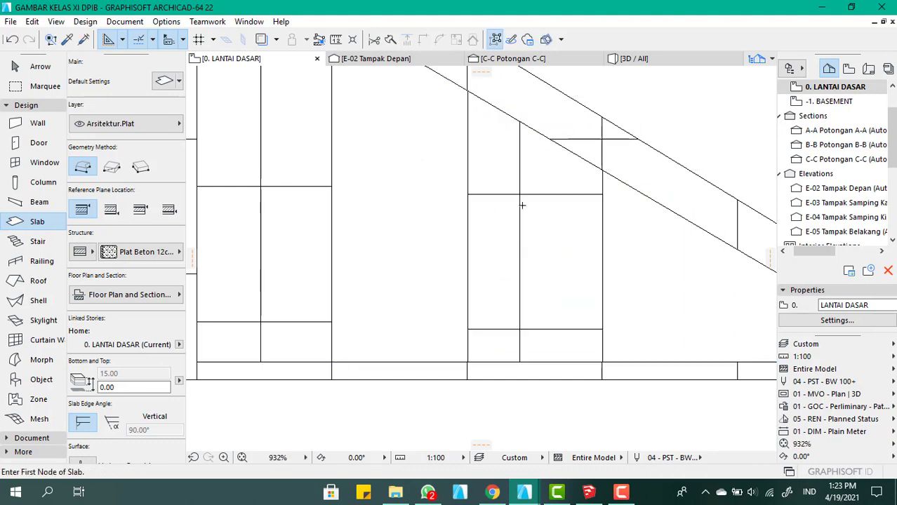
pyautogui.scroll(-5, 527, 186)
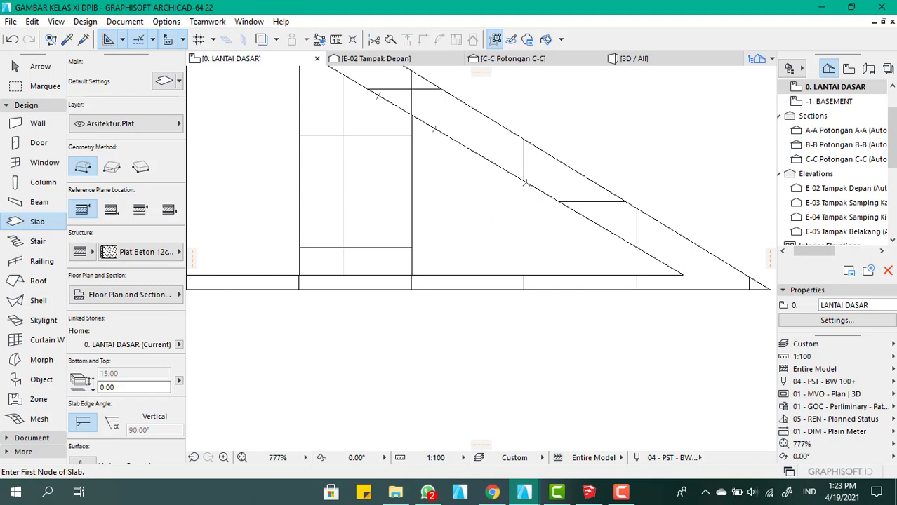
pyautogui.click(522, 181)
pyautogui.scroll(2, 525, 203)
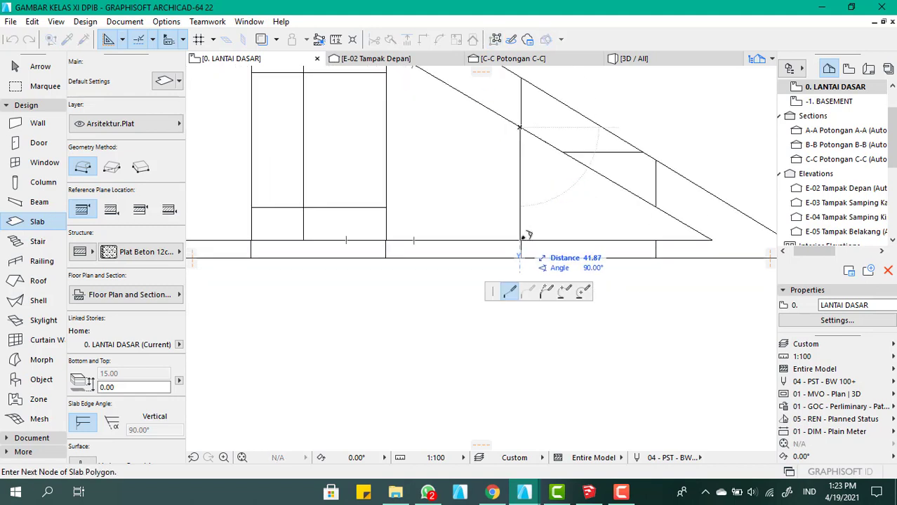
pyautogui.press('Escape')
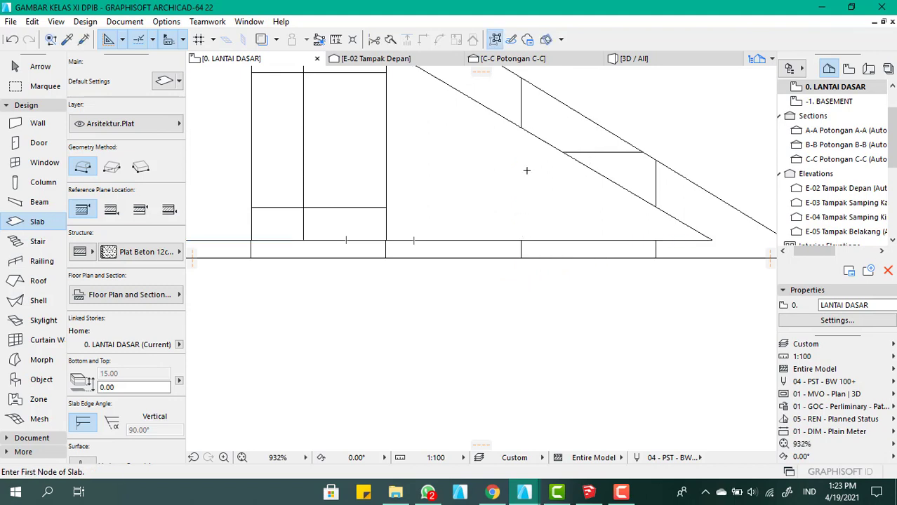
# Draw a triangular slab panel at the opening's narrow end, its vertical side about 42 and sloped side about 81, and set its fill direction vertically
pyautogui.scroll(5, 519, 232)
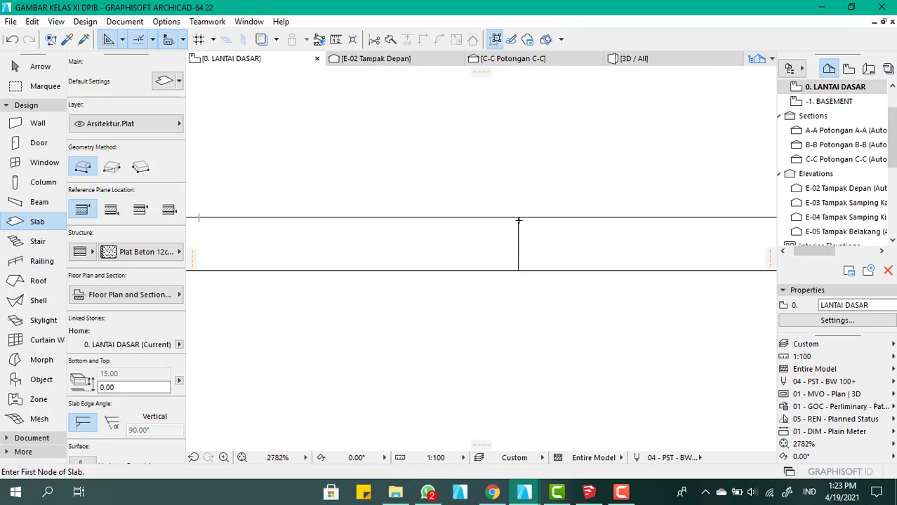
pyautogui.click(518, 219)
pyautogui.scroll(-5, 511, 148)
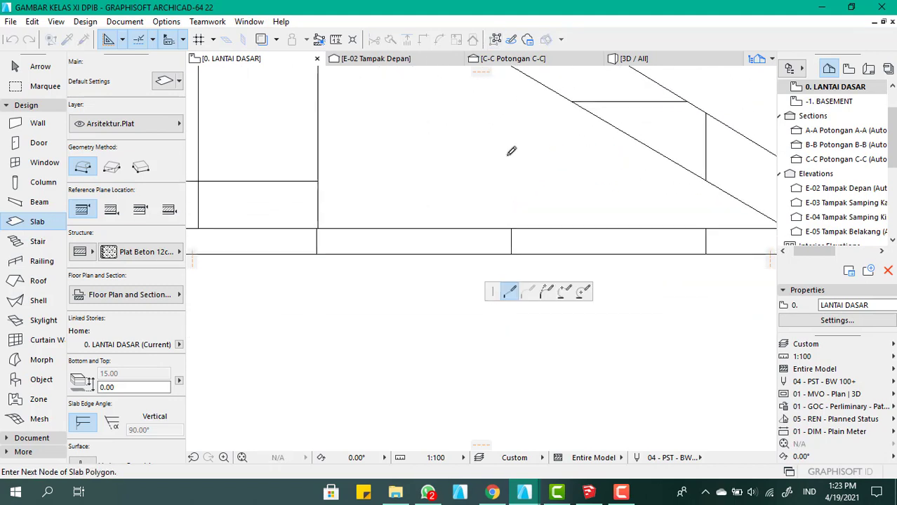
pyautogui.scroll(3, 506, 199)
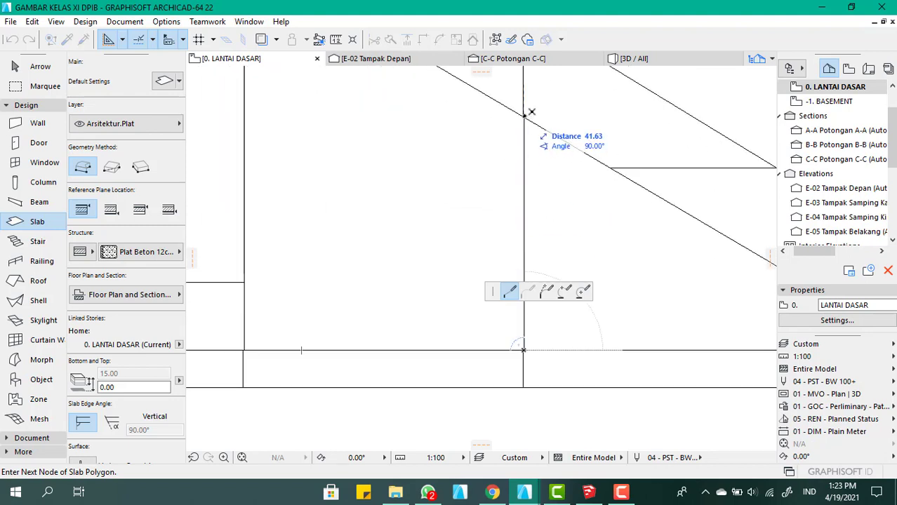
pyautogui.click(524, 115)
pyautogui.scroll(-5, 439, 89)
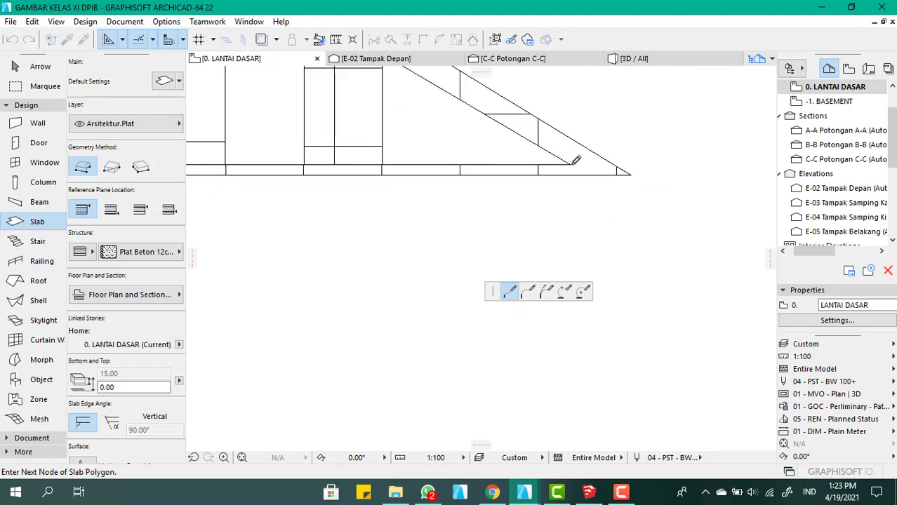
pyautogui.scroll(4, 539, 146)
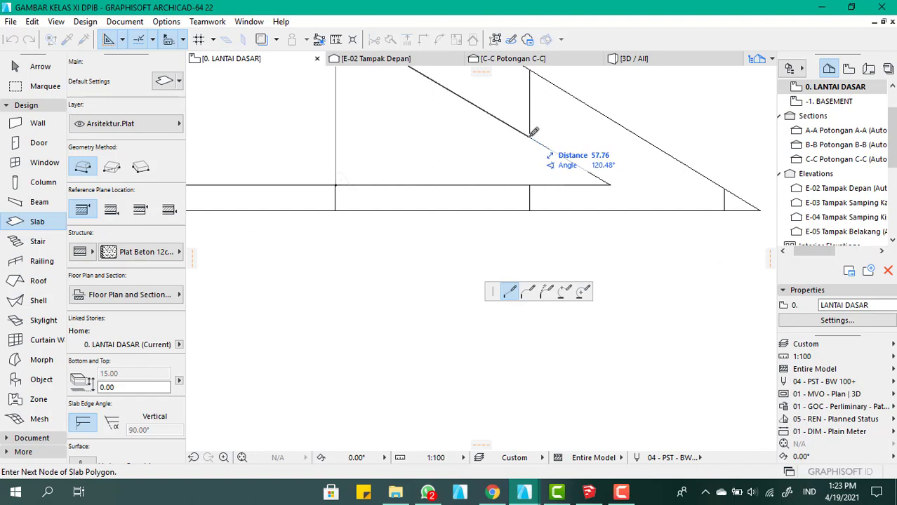
pyautogui.click(531, 135)
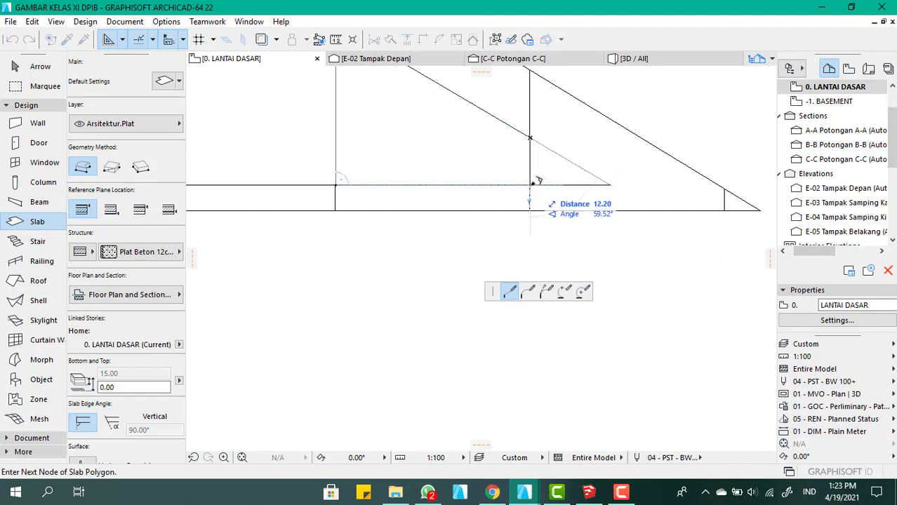
pyautogui.press('BackSpace')
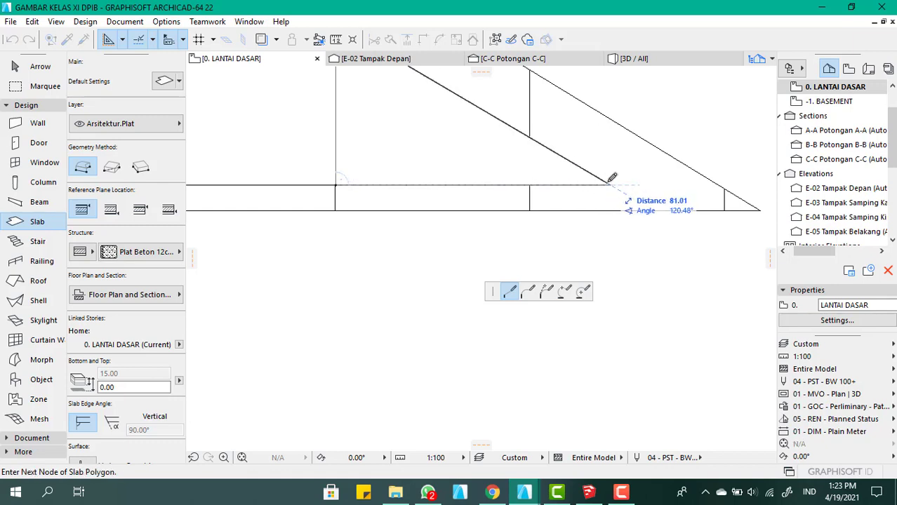
pyautogui.click(611, 183)
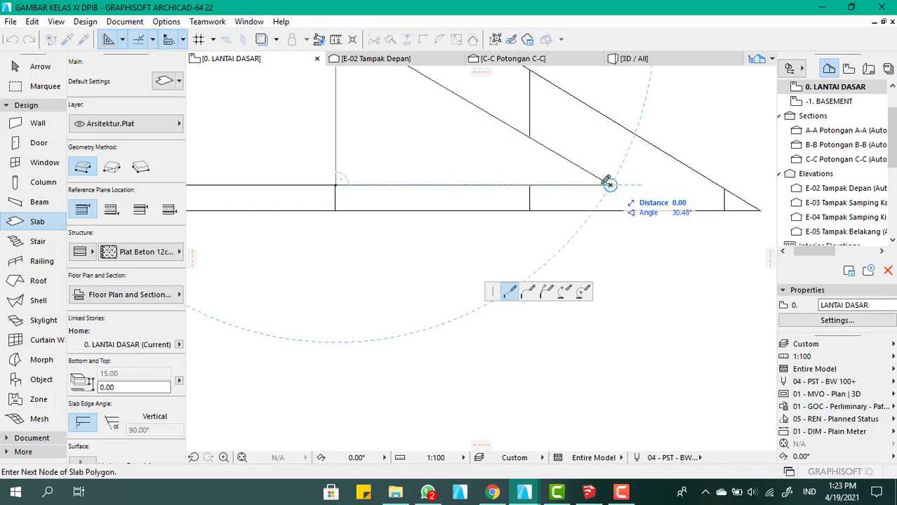
pyautogui.click(337, 184)
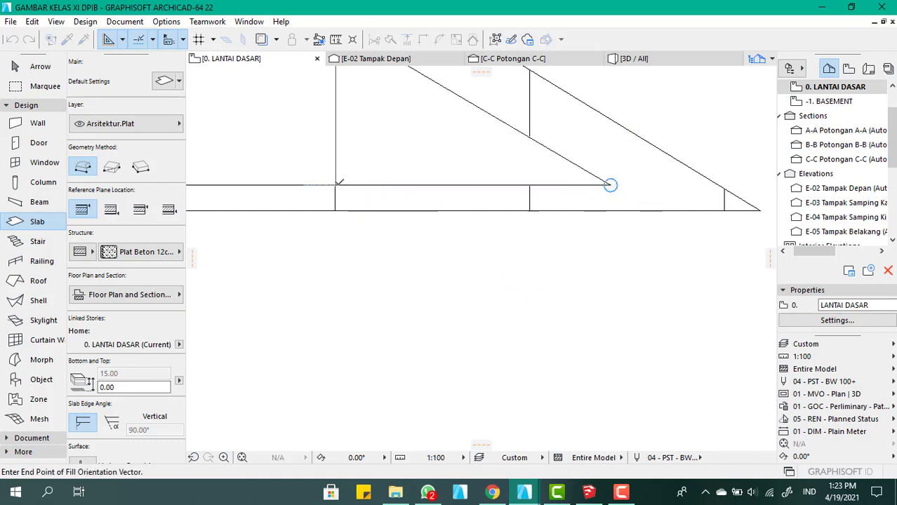
pyautogui.click(403, 108)
pyautogui.click(403, 151)
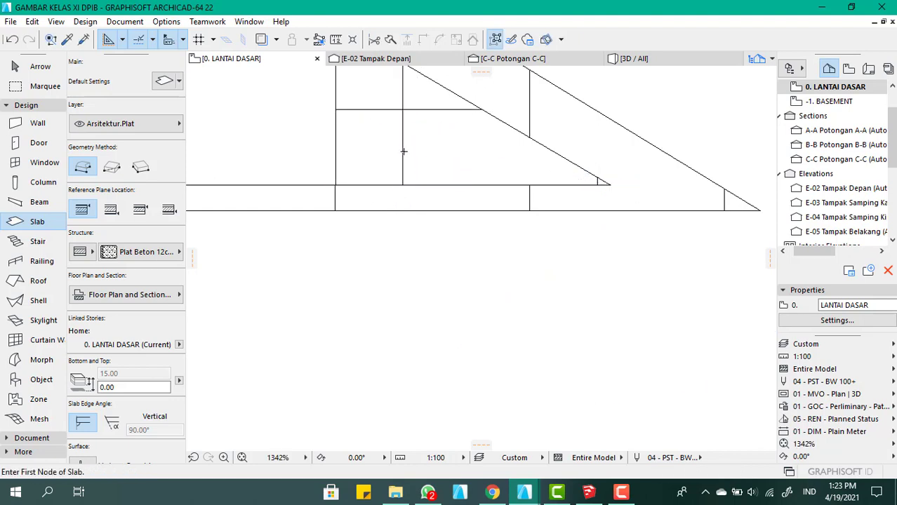
# Examine the triangular slab and its infill panels up close in the 3D view
pyautogui.scroll(-6, 551, 301)
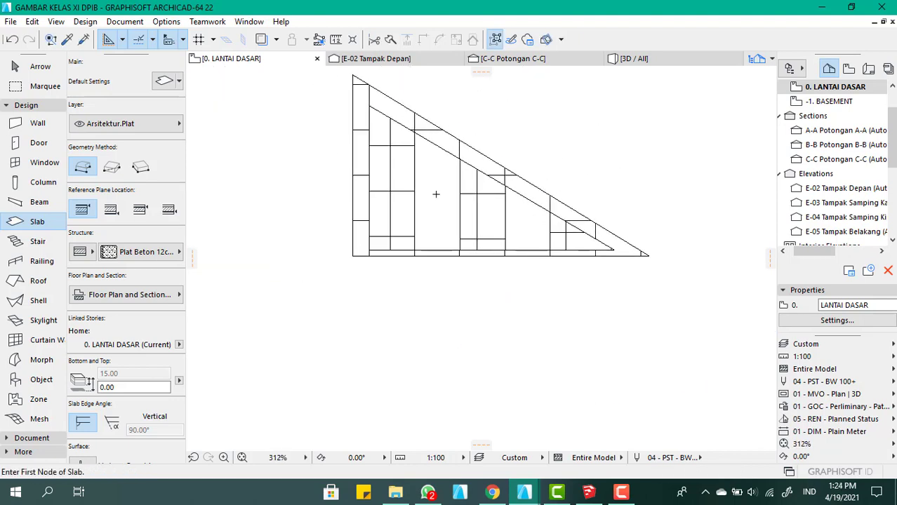
pyautogui.scroll(1, 457, 241)
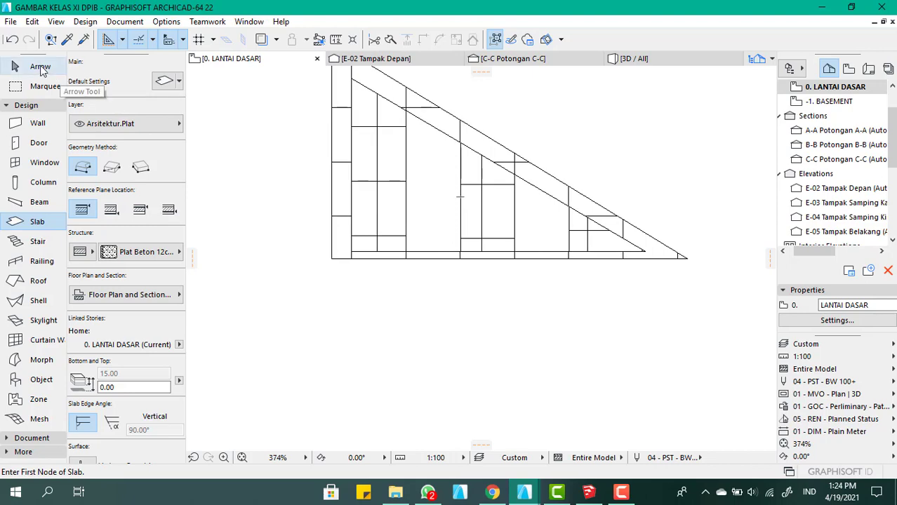
pyautogui.click(40, 68)
pyautogui.click(385, 167)
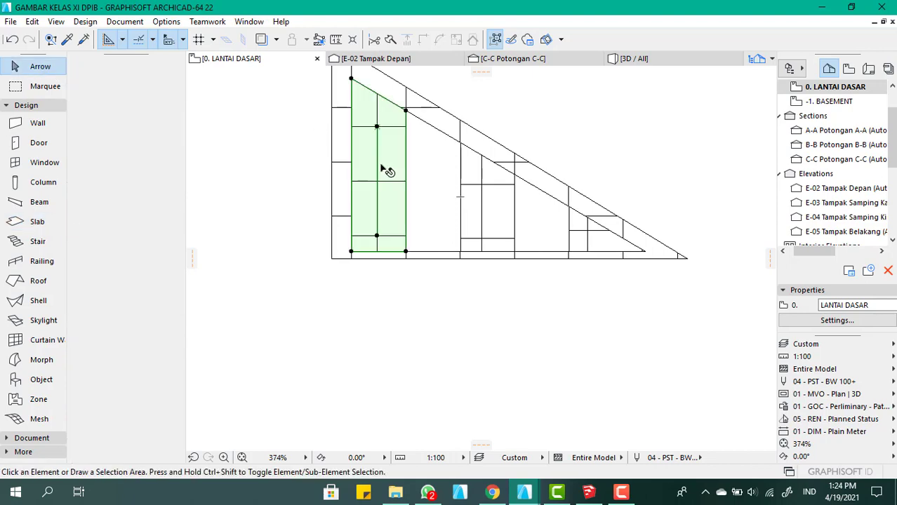
pyautogui.click(668, 60)
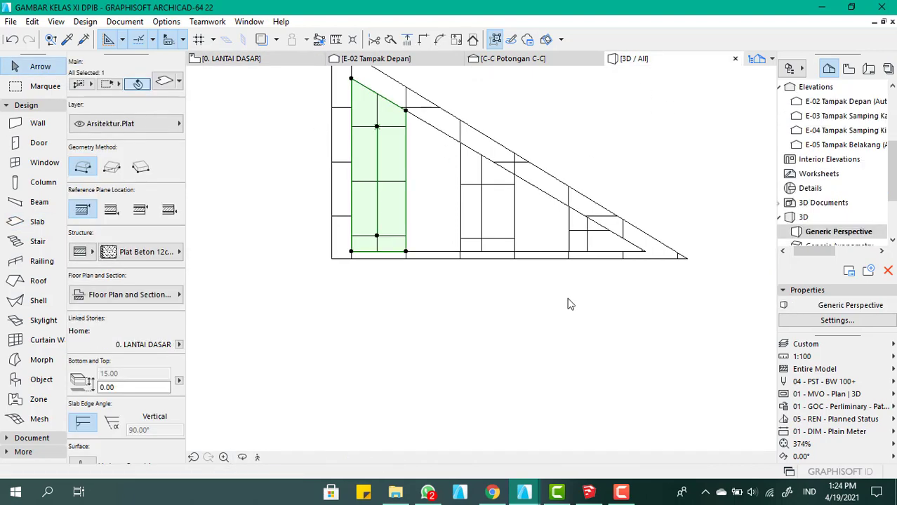
pyautogui.scroll(-3, 508, 203)
pyautogui.scroll(7, 273, 327)
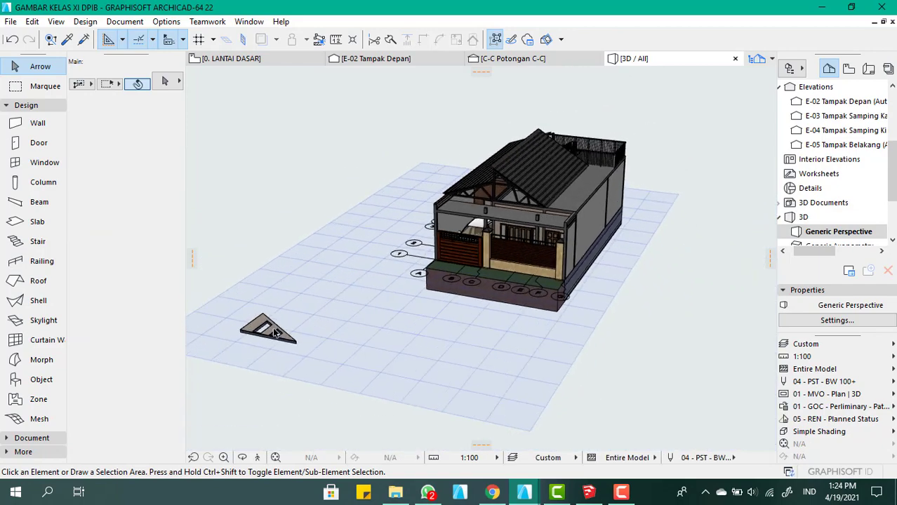
pyautogui.scroll(2, 379, 281)
pyautogui.scroll(-4, 500, 262)
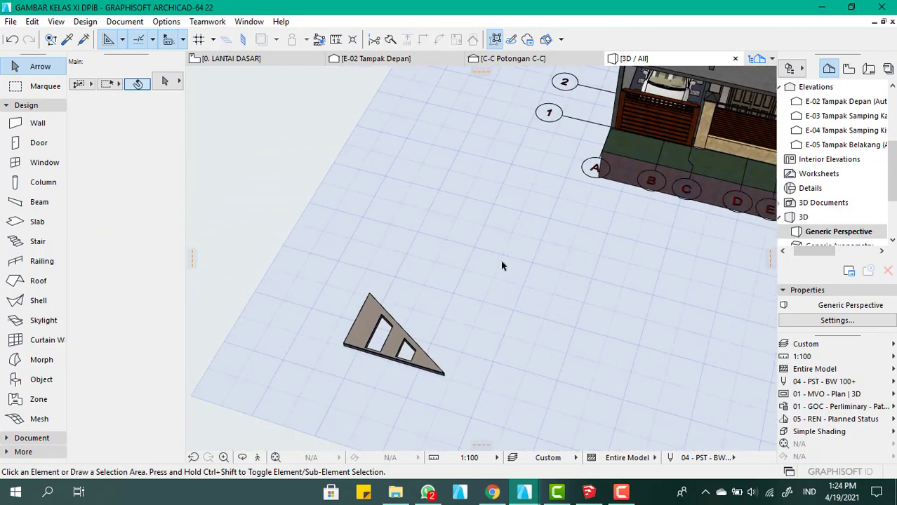
pyautogui.scroll(4, 387, 370)
pyautogui.scroll(2, 404, 261)
pyautogui.scroll(-3, 442, 309)
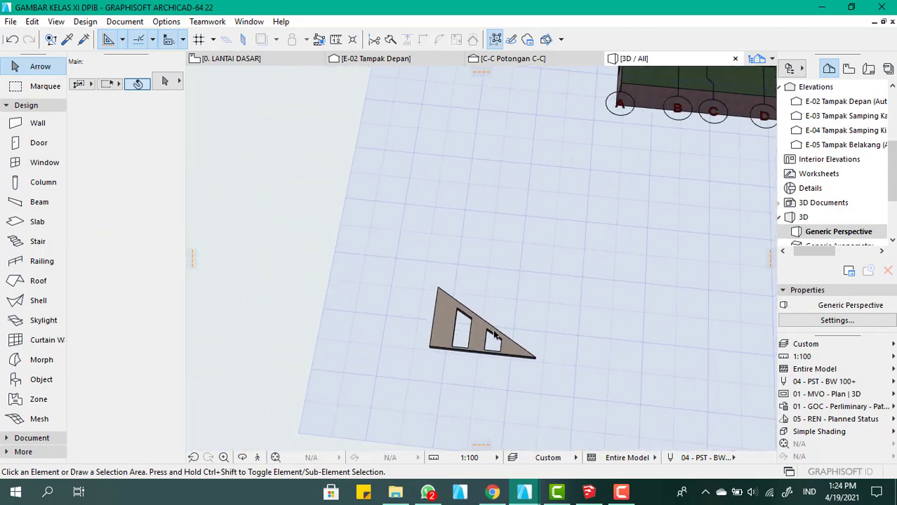
pyautogui.scroll(2, 480, 362)
pyautogui.scroll(3, 425, 327)
pyautogui.scroll(-2, 426, 328)
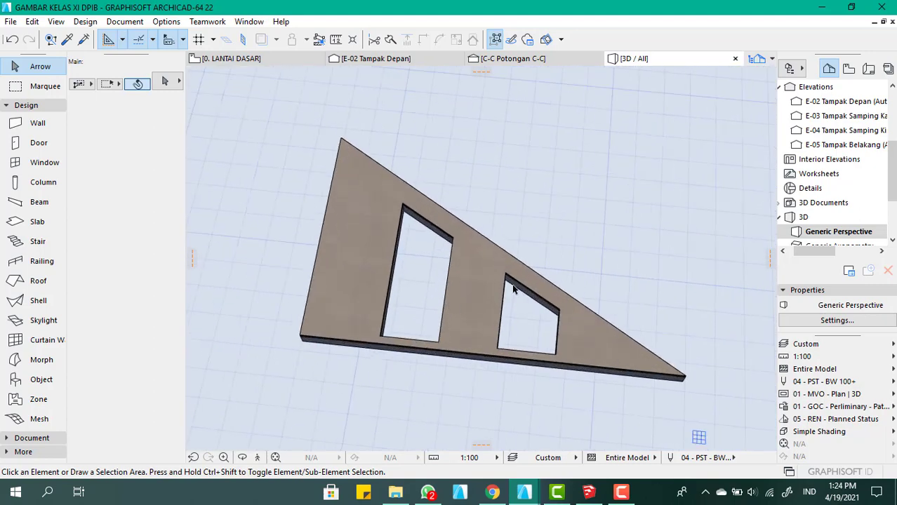
pyautogui.scroll(2, 398, 280)
# Override the top, edge and bottom surfaces of the tall-end slab panel with Kaca - Biru, chaining all three surfaces together
pyautogui.doubleClick(393, 271)
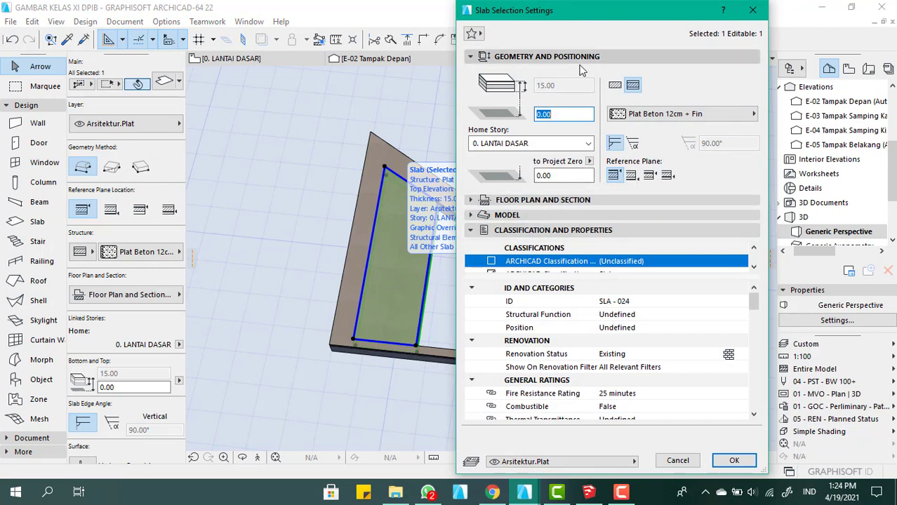
pyautogui.click(553, 57)
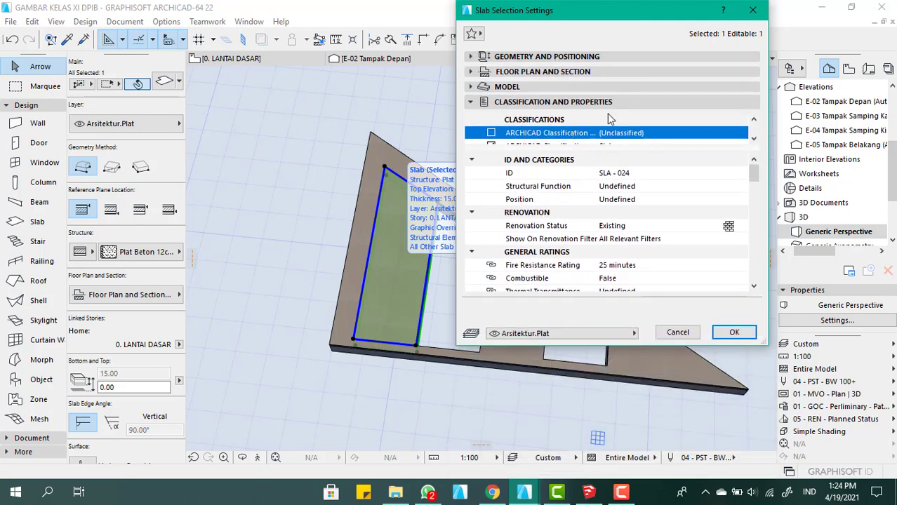
pyautogui.click(582, 56)
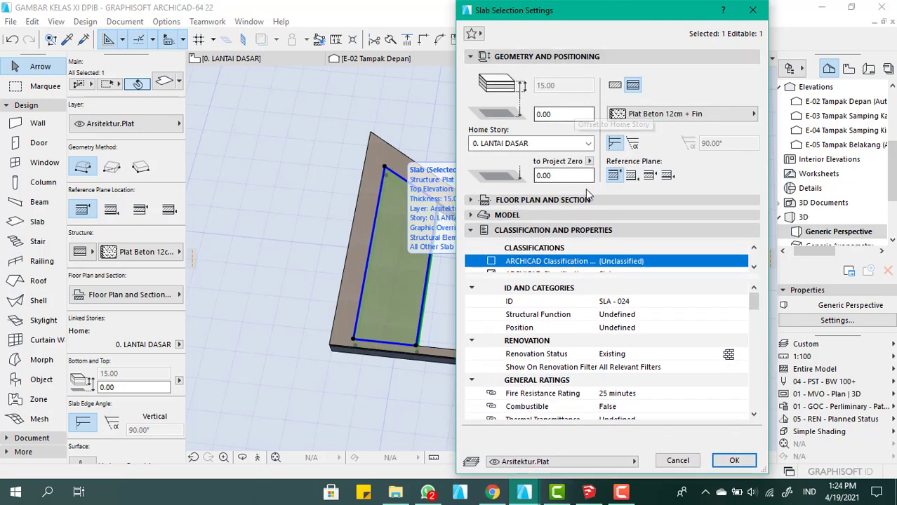
pyautogui.click(553, 216)
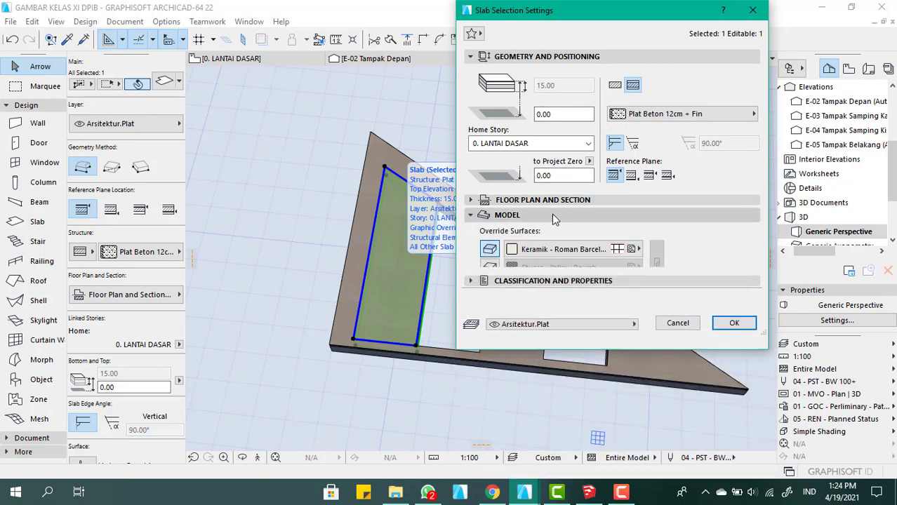
pyautogui.click(558, 249)
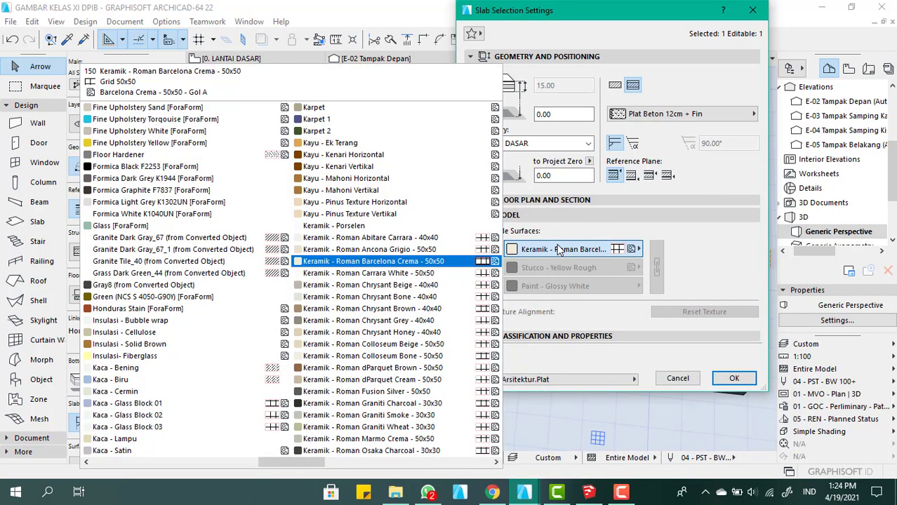
pyautogui.press('k')
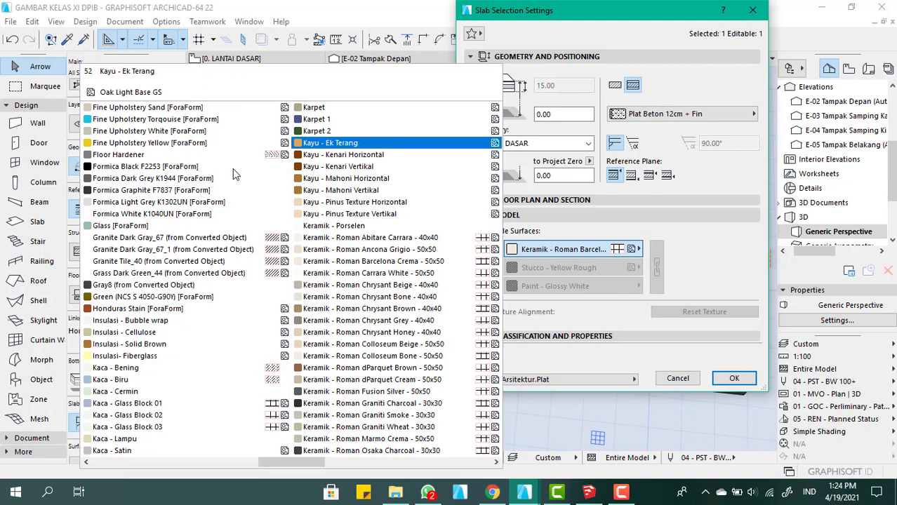
pyautogui.click(175, 380)
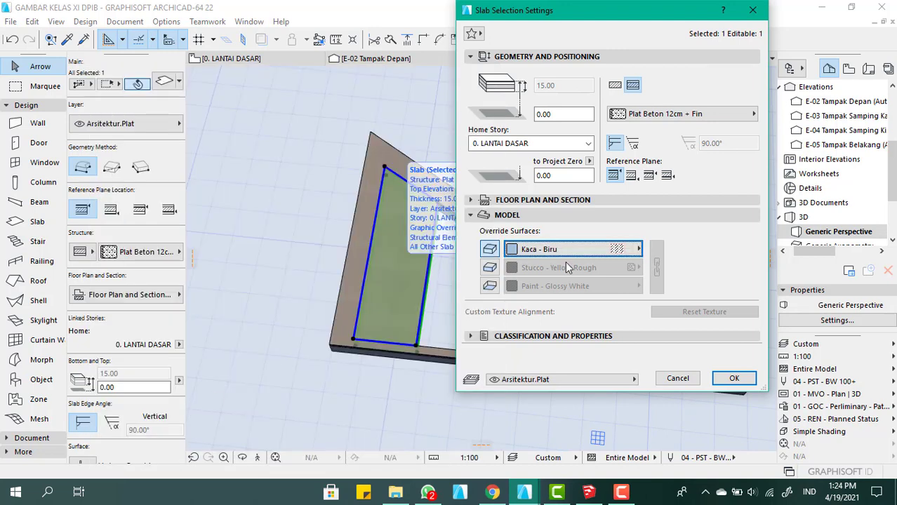
pyautogui.click(490, 268)
pyautogui.click(490, 286)
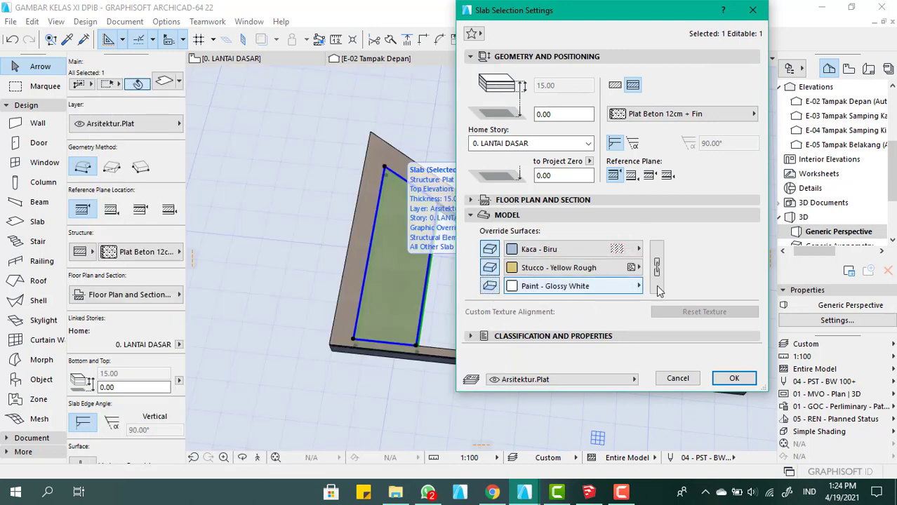
pyautogui.click(657, 282)
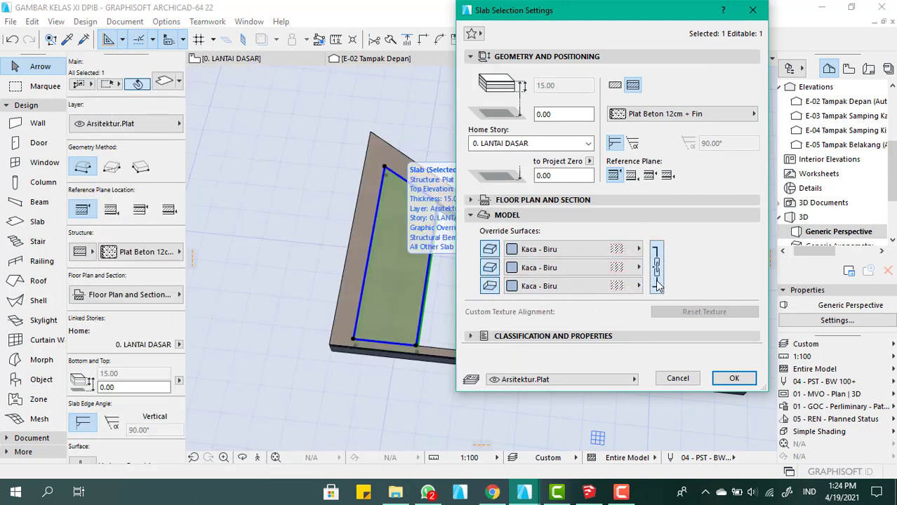
pyautogui.click(730, 379)
# Undo the Kaca - Biru surface change on the tall-end slab panel
pyautogui.scroll(-2, 383, 259)
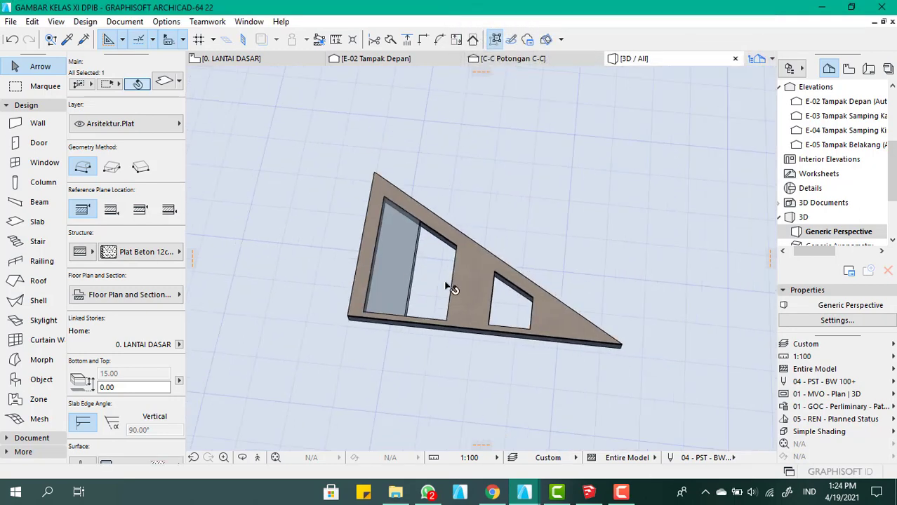
pyautogui.scroll(3, 442, 280)
pyautogui.keyDown('shift'); pyautogui.moveTo(426, 285); pyautogui.dragTo(461, 264, button='middle'); pyautogui.keyUp('shift')
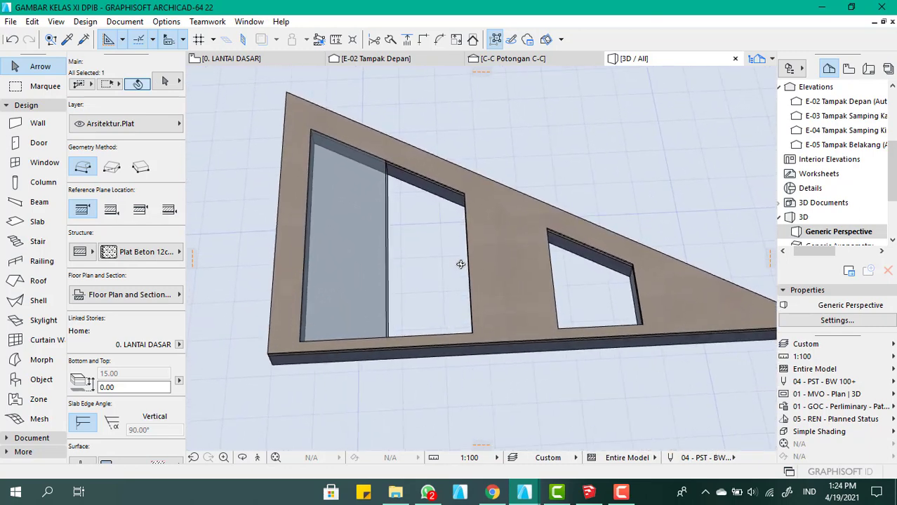
pyautogui.scroll(-3, 413, 248)
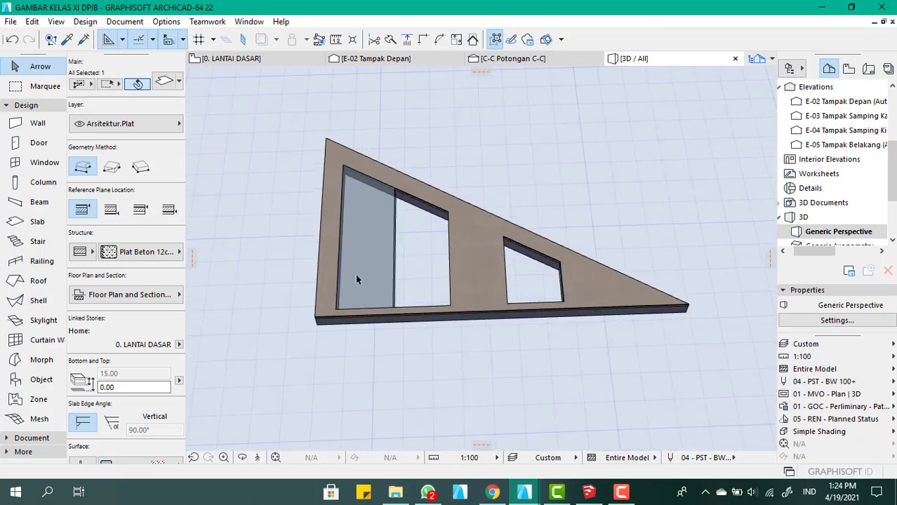
pyautogui.scroll(5, 351, 274)
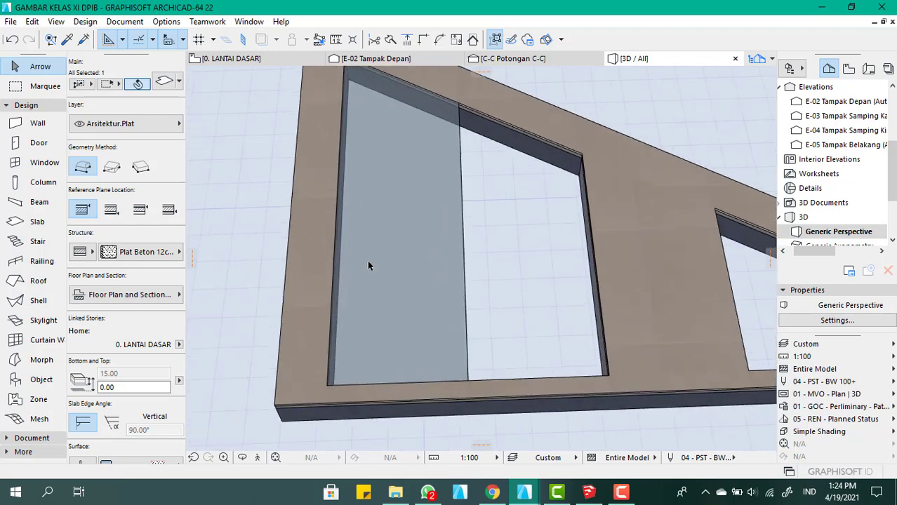
pyautogui.scroll(-3, 368, 265)
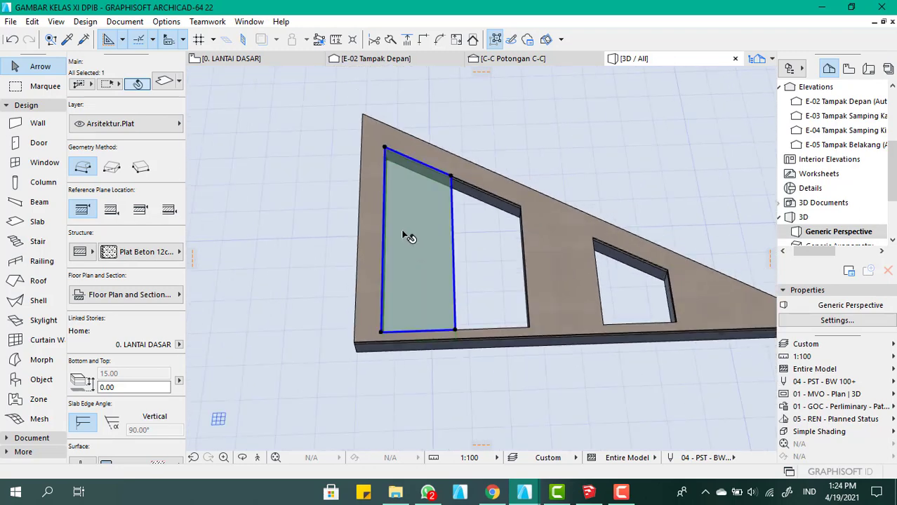
pyautogui.scroll(3, 407, 236)
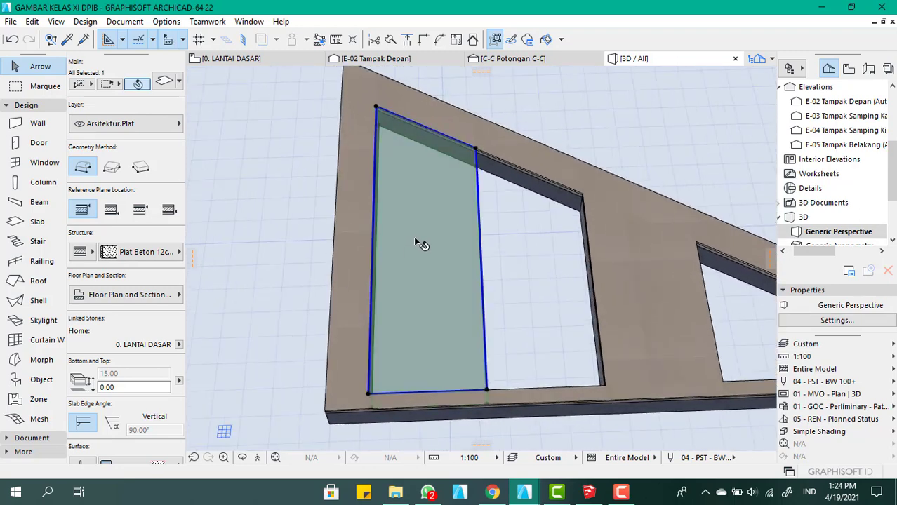
pyautogui.hotkey('ctrl', 'z')
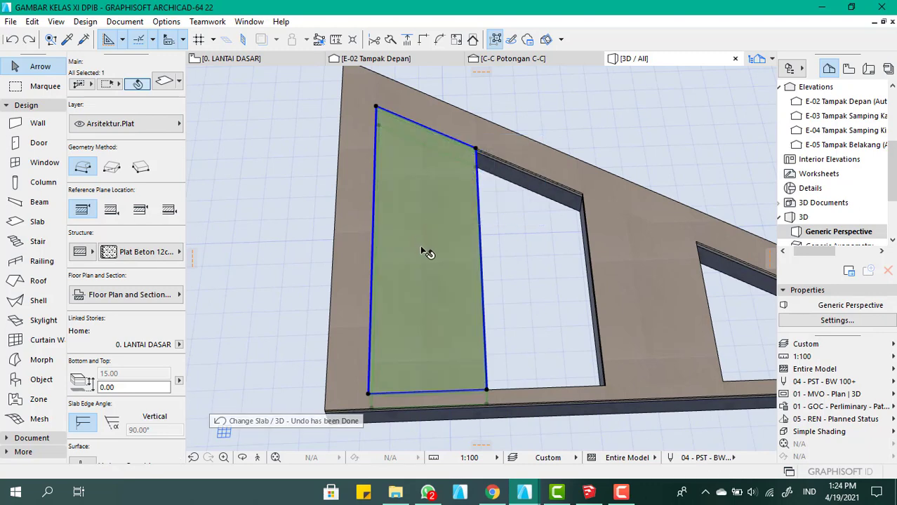
pyautogui.scroll(2, 422, 255)
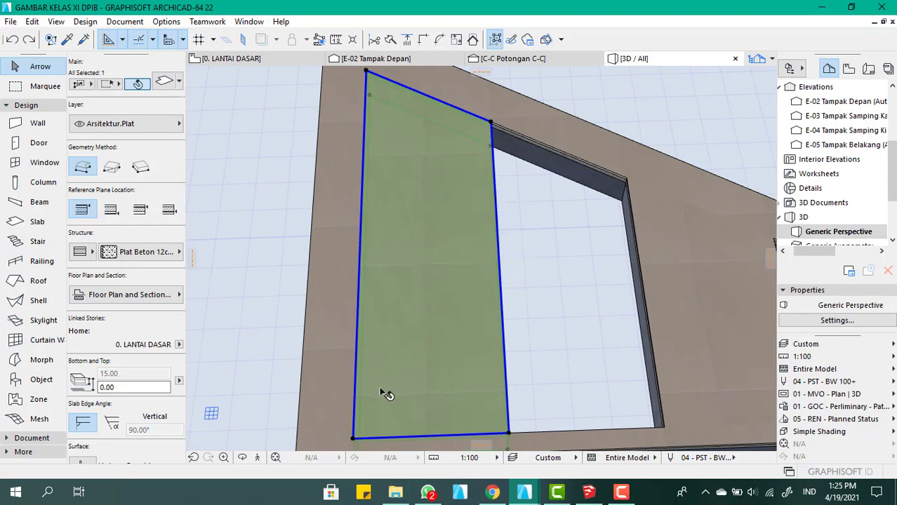
# Open the 0. LANTAI DASAR floor plan and clear the slab selection
pyautogui.click(485, 271)
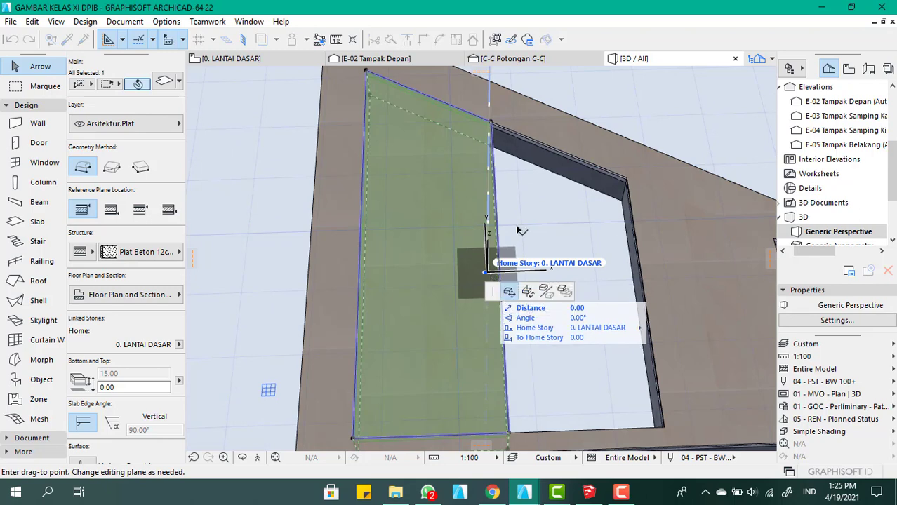
pyautogui.click(230, 58)
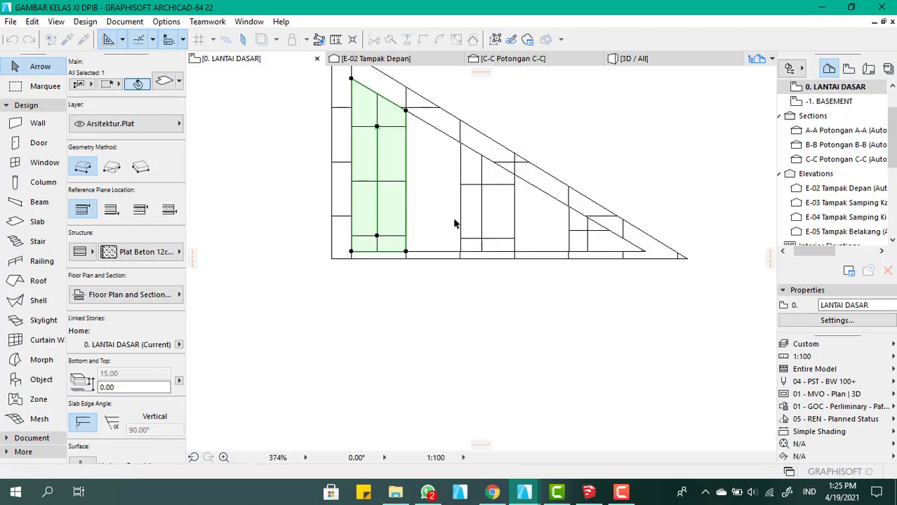
pyautogui.click(394, 306)
pyautogui.scroll(5, 385, 218)
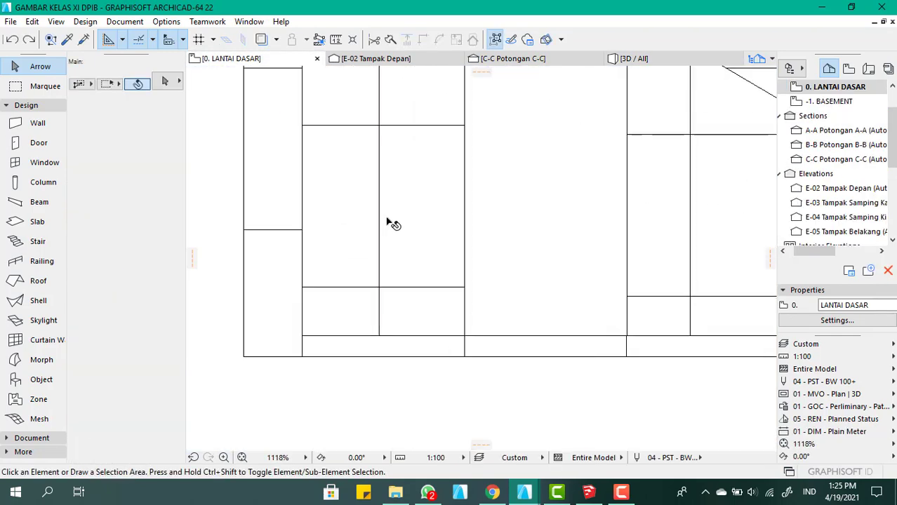
# Try to offset all edges of the tall-end slab panel inward by 3, then undo the offset
pyautogui.click(410, 222)
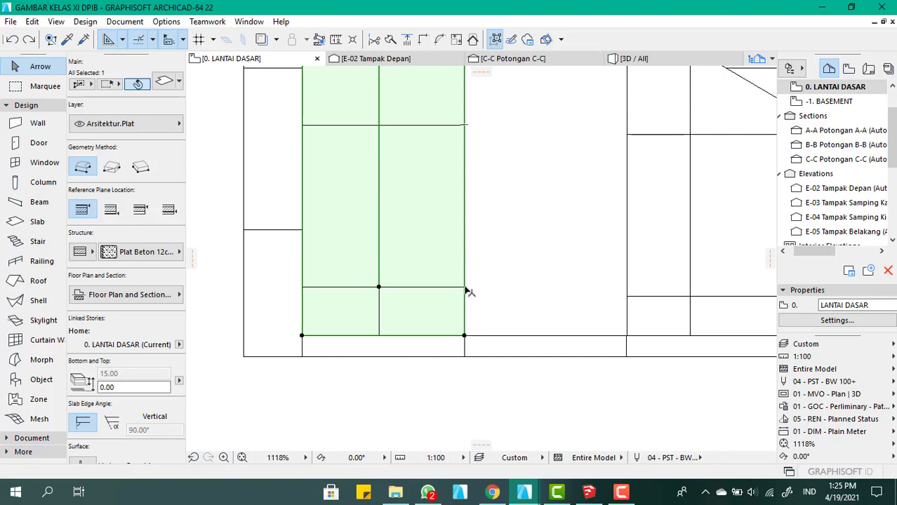
pyautogui.click(464, 288)
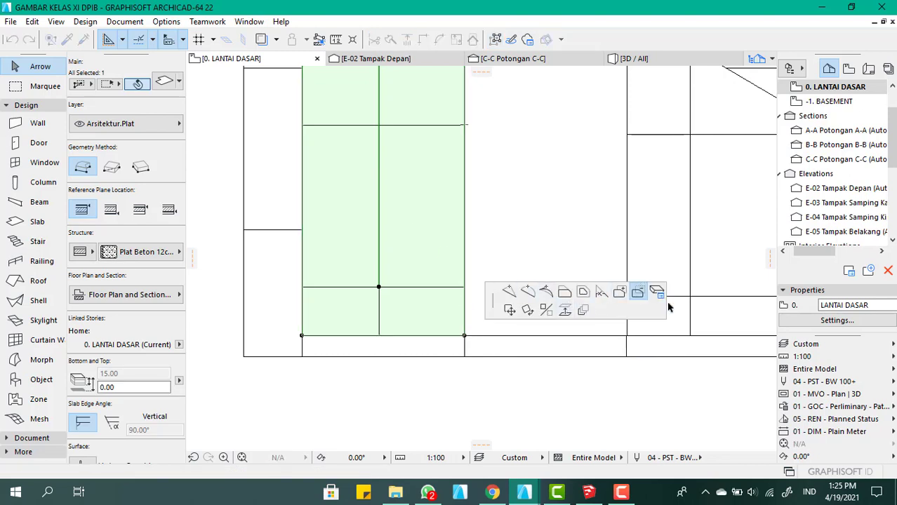
pyautogui.click(564, 292)
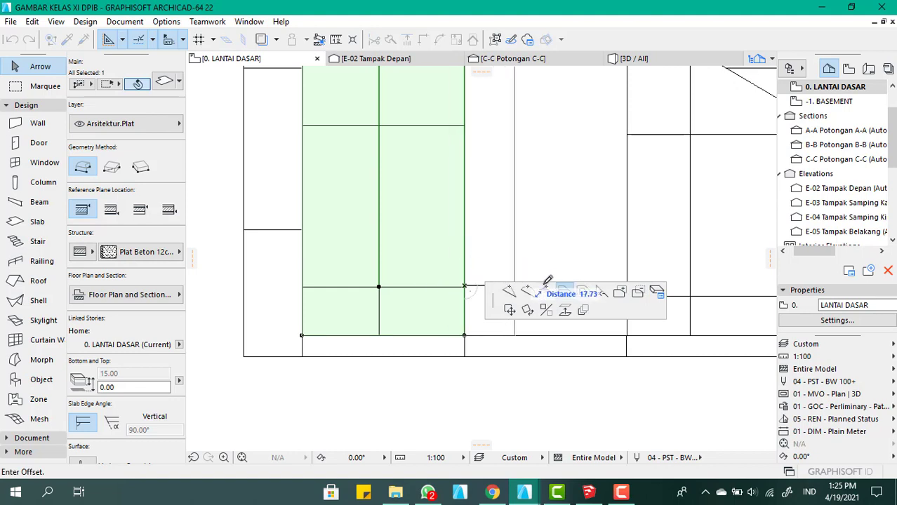
pyautogui.click(582, 293)
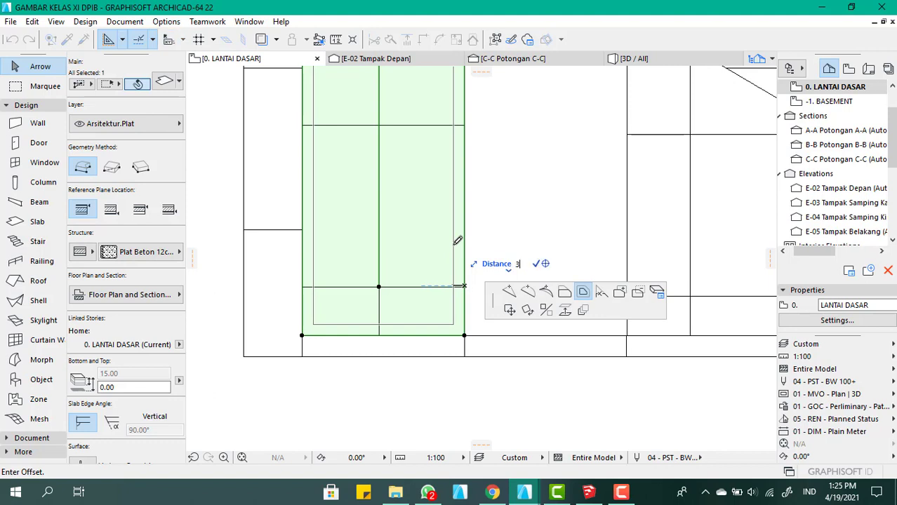
pyautogui.click(457, 241)
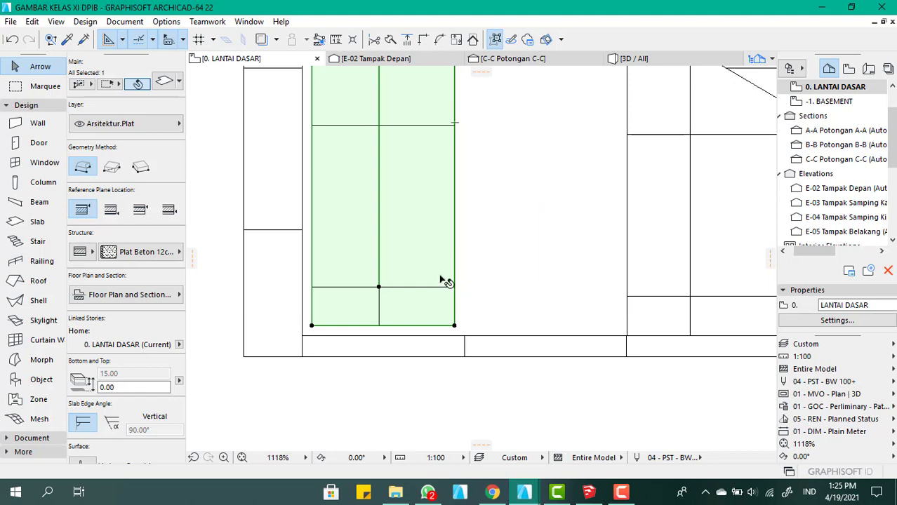
pyautogui.hotkey('ctrl', 'z')
# Create an inner copy of the tall-end slab panel with all edges offset inward by 3.00, keeping the original outline
pyautogui.click(465, 286)
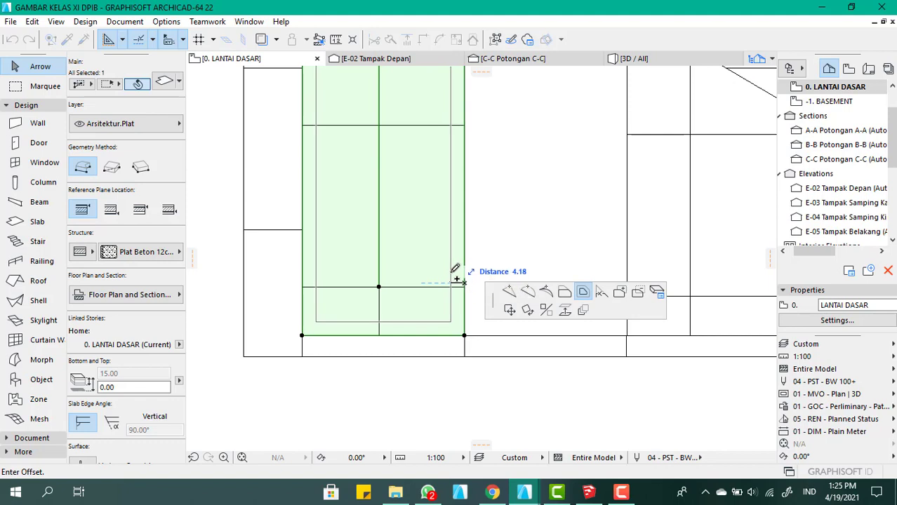
pyautogui.write('3')
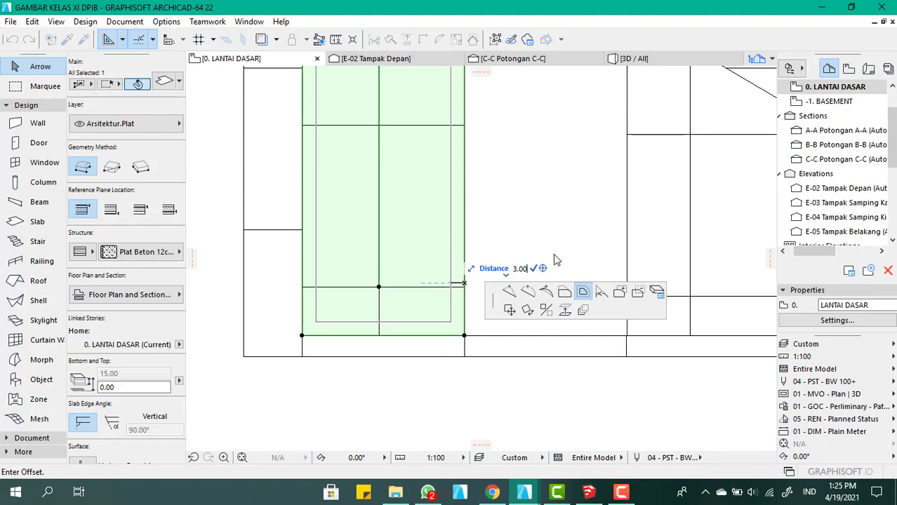
pyautogui.write('.00')
pyautogui.press('Return')
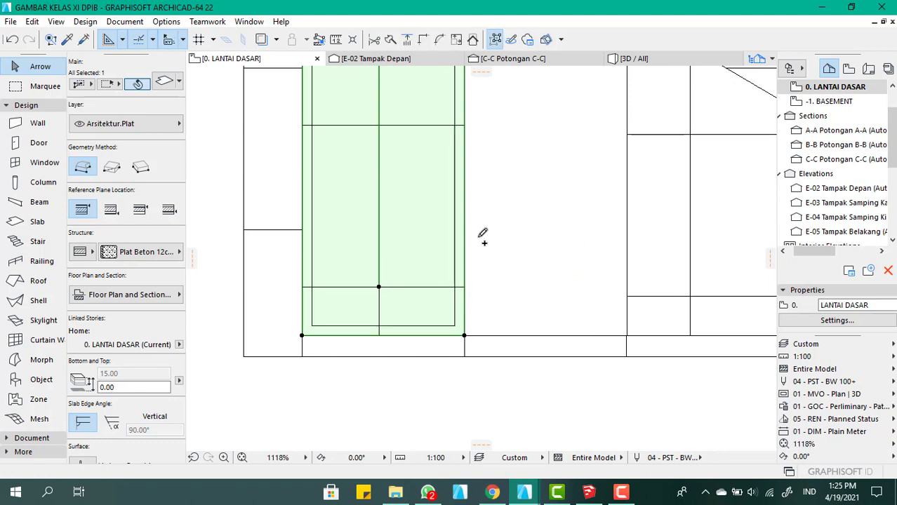
# Create an inner copy of the middle slab panel with all edges offset inward by 3, keeping the original outline
pyautogui.scroll(-5, 436, 301)
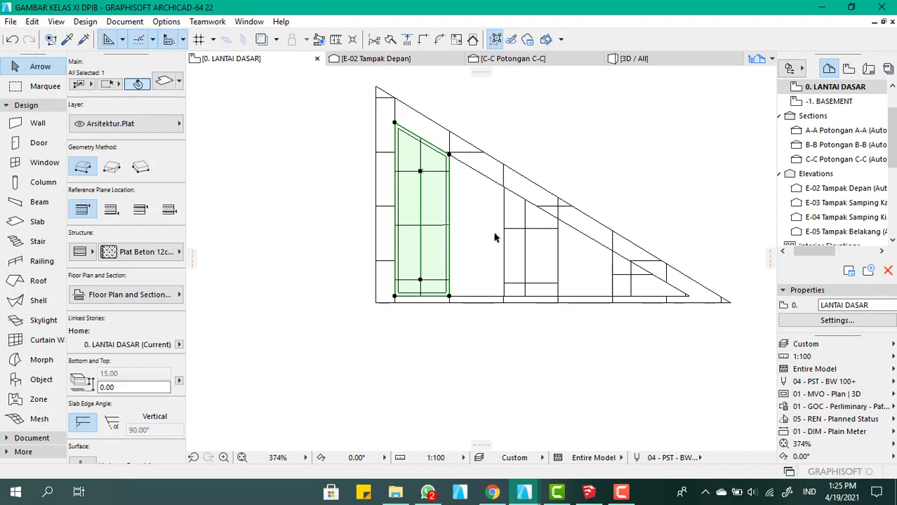
pyautogui.scroll(3, 496, 241)
pyautogui.click(524, 281)
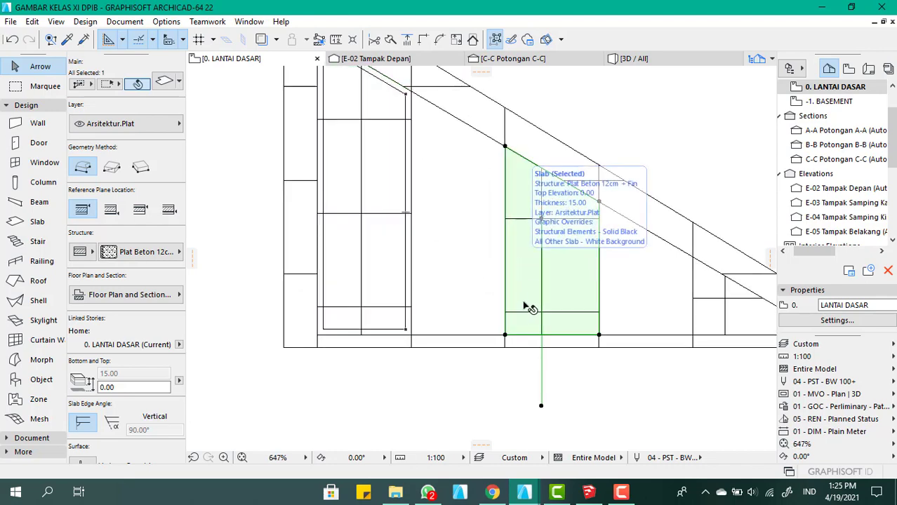
pyautogui.scroll(2, 527, 302)
pyautogui.scroll(-1, 522, 275)
pyautogui.scroll(-2, 522, 275)
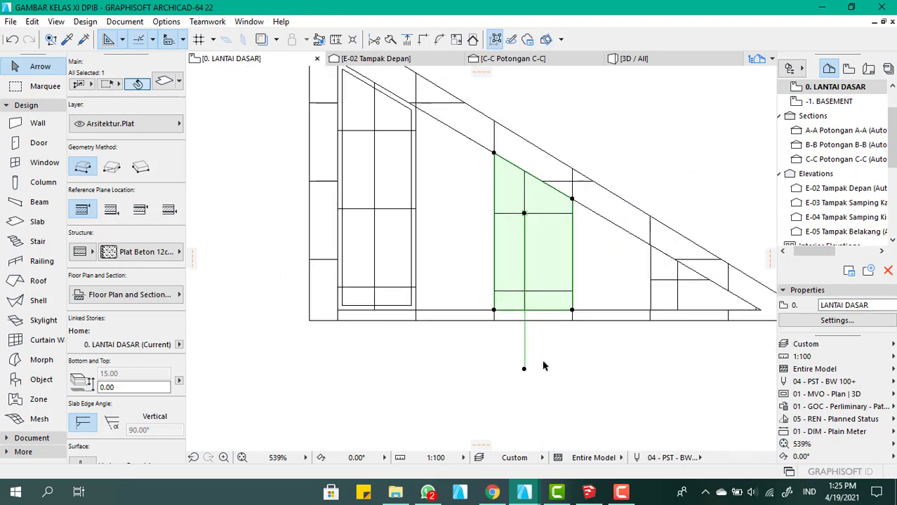
pyautogui.click(535, 377)
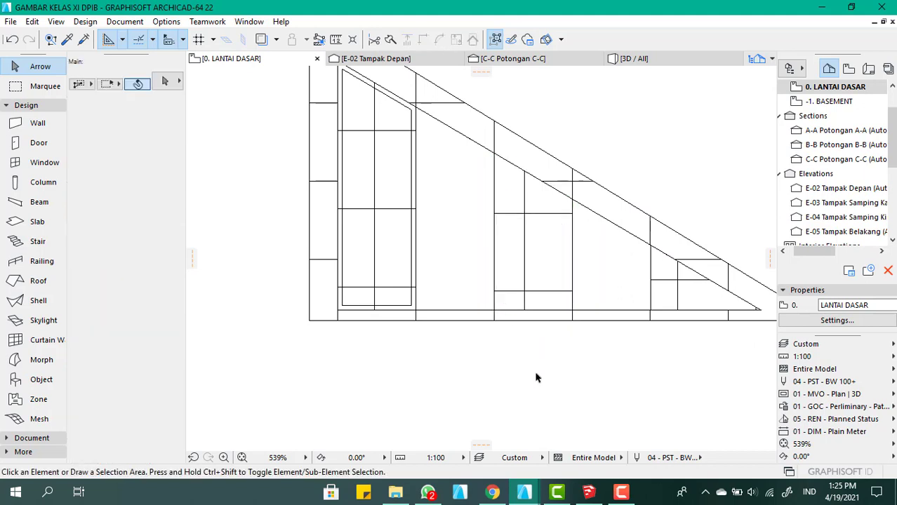
pyautogui.click(521, 303)
pyautogui.scroll(6, 497, 303)
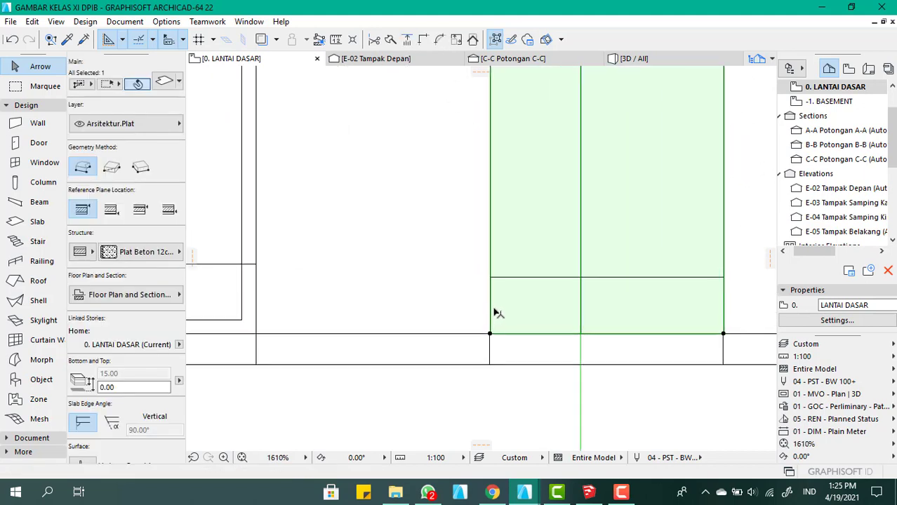
pyautogui.click(491, 304)
pyautogui.click(623, 361)
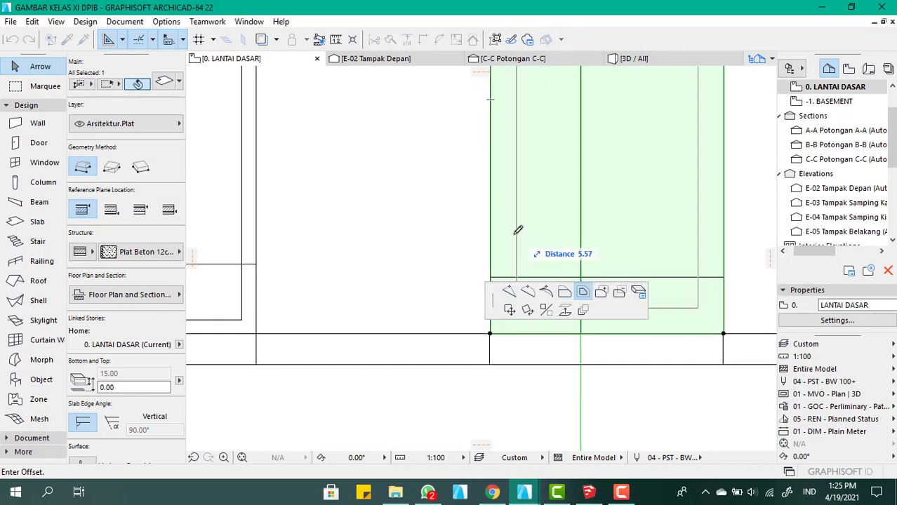
pyautogui.write('3')
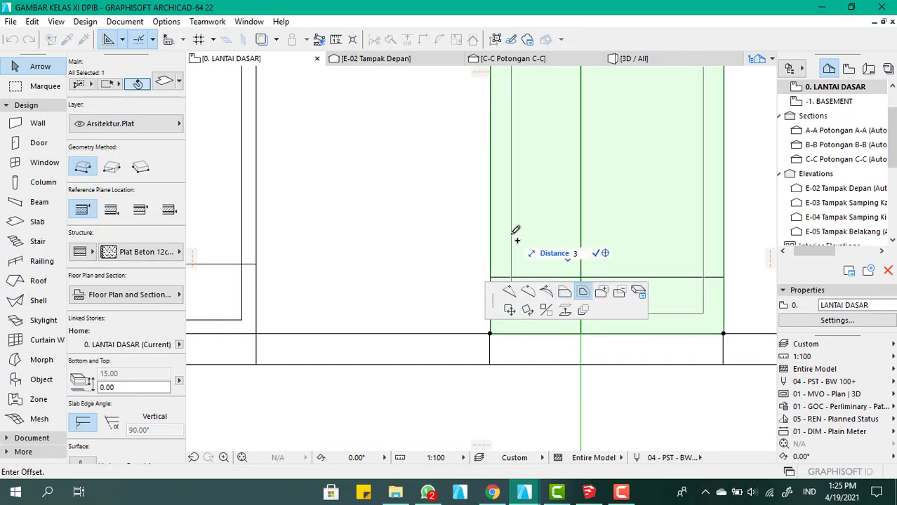
pyautogui.press('Return')
# Try to offset all edges of the triangular slab panel at the narrow end inward by 3, then undo the offset
pyautogui.scroll(-5, 449, 292)
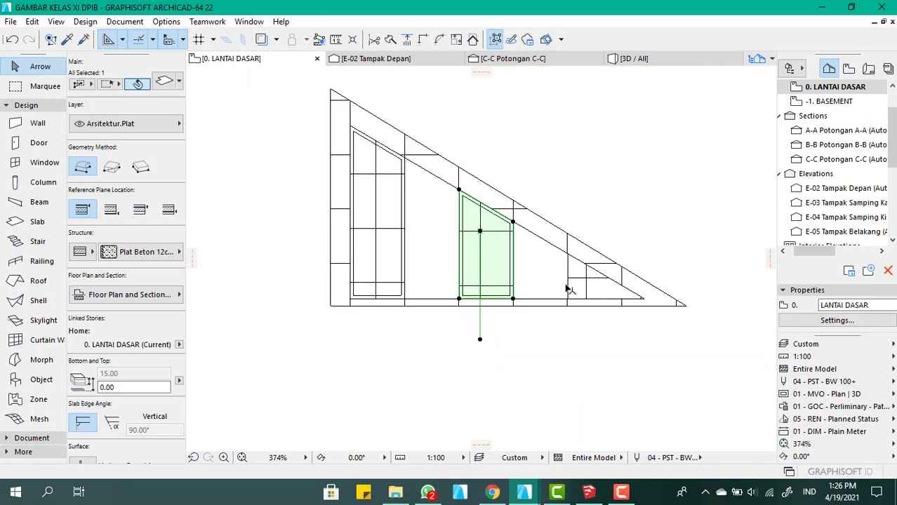
pyautogui.scroll(4, 567, 289)
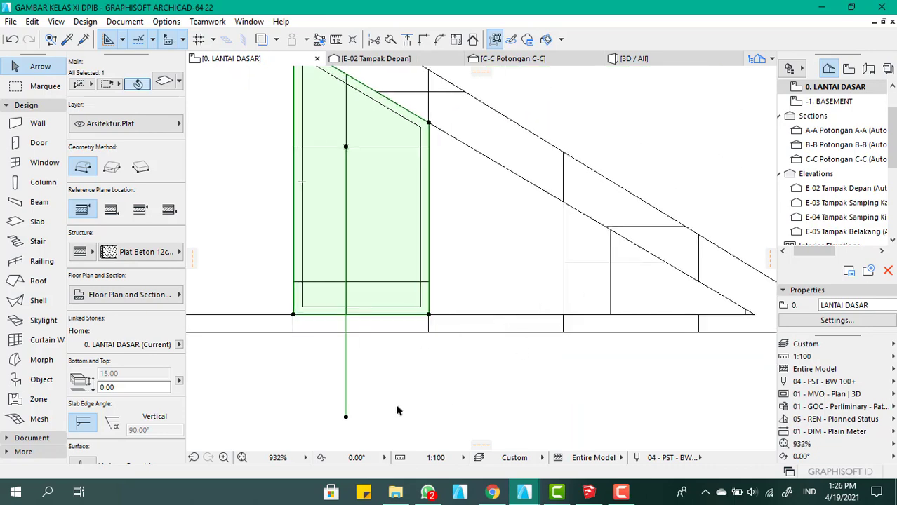
pyautogui.click(365, 412)
pyautogui.moveTo(357, 423); pyautogui.dragTo(309, 346)
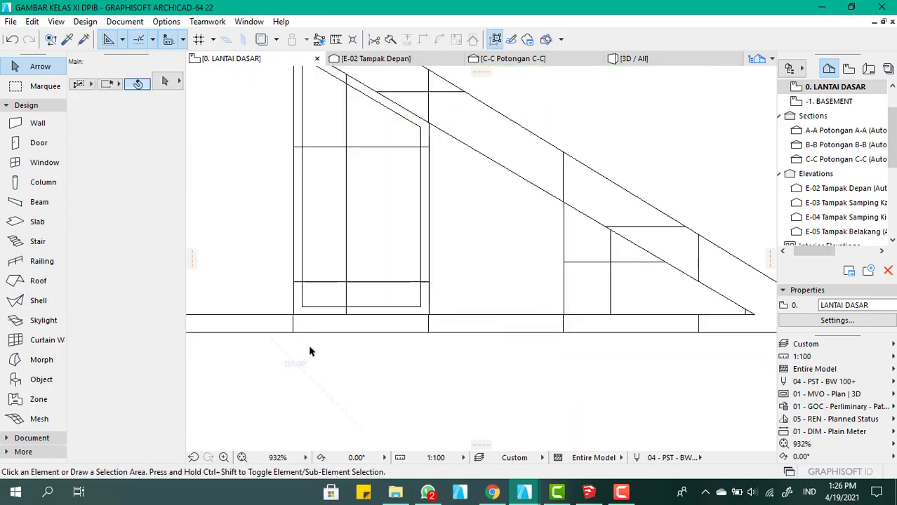
pyautogui.click(608, 280)
pyautogui.scroll(-3, 597, 263)
pyautogui.scroll(4, 554, 280)
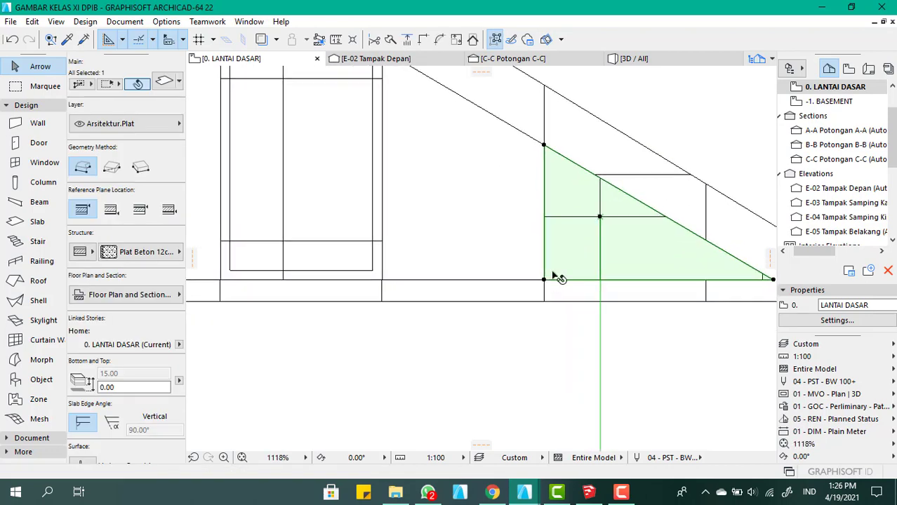
pyautogui.click(552, 281)
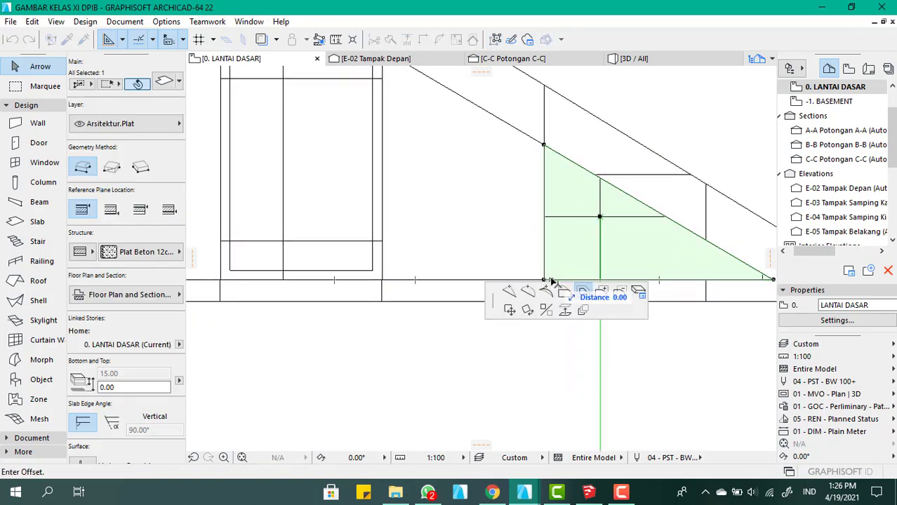
pyautogui.press('Tab')
pyautogui.write('3')
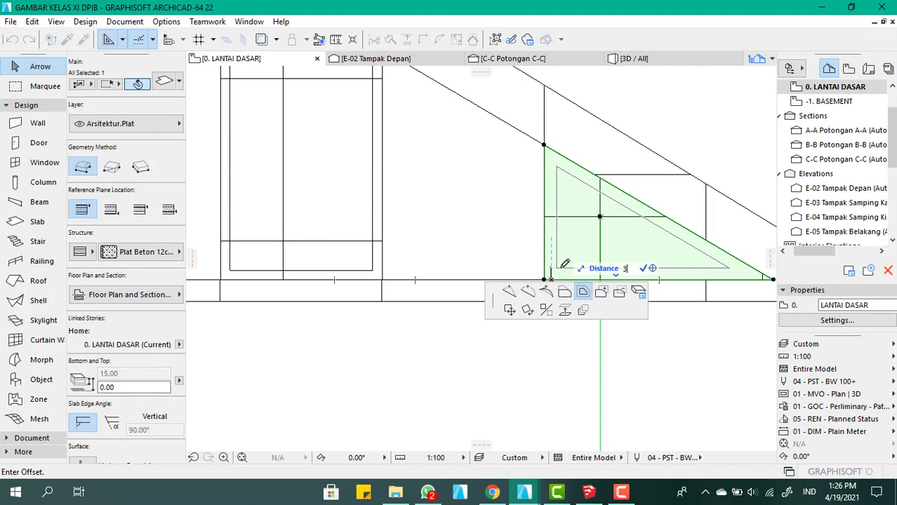
pyautogui.press('Return')
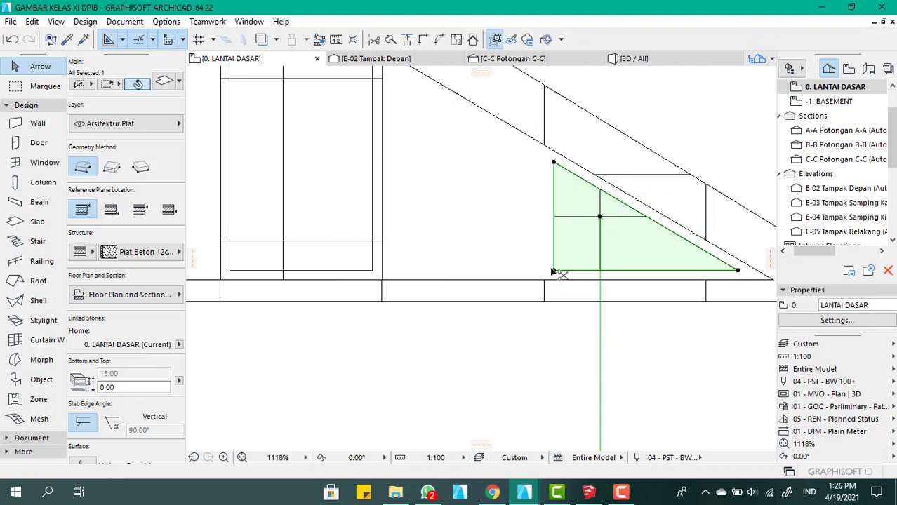
pyautogui.hotkey('ctrl', 'z')
# Create an inner copy of the triangular slab panel with all edges offset inward by 3, keeping the original outline
pyautogui.click(557, 275)
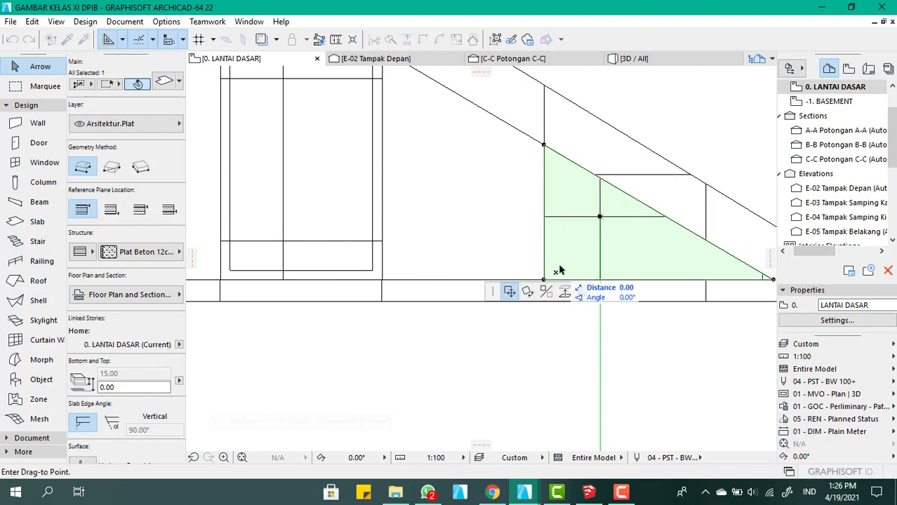
pyautogui.press('Escape')
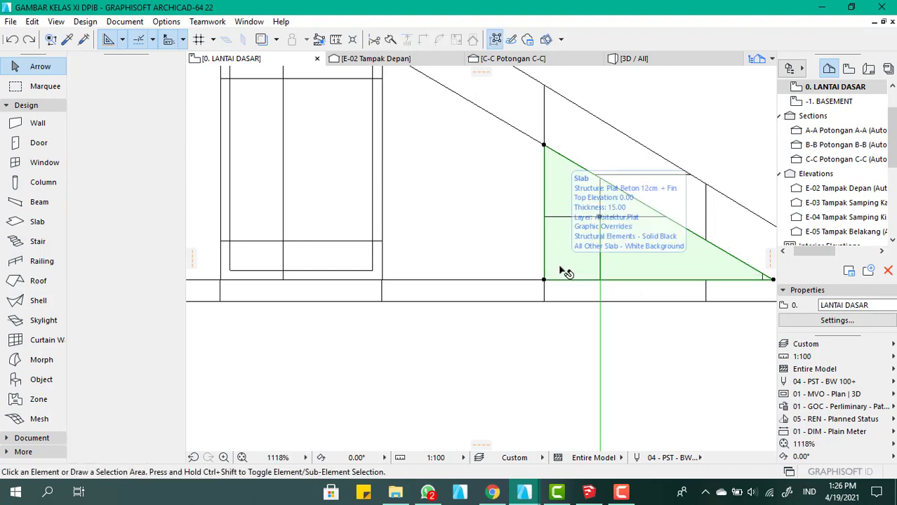
pyautogui.click(559, 266)
pyautogui.press('Escape')
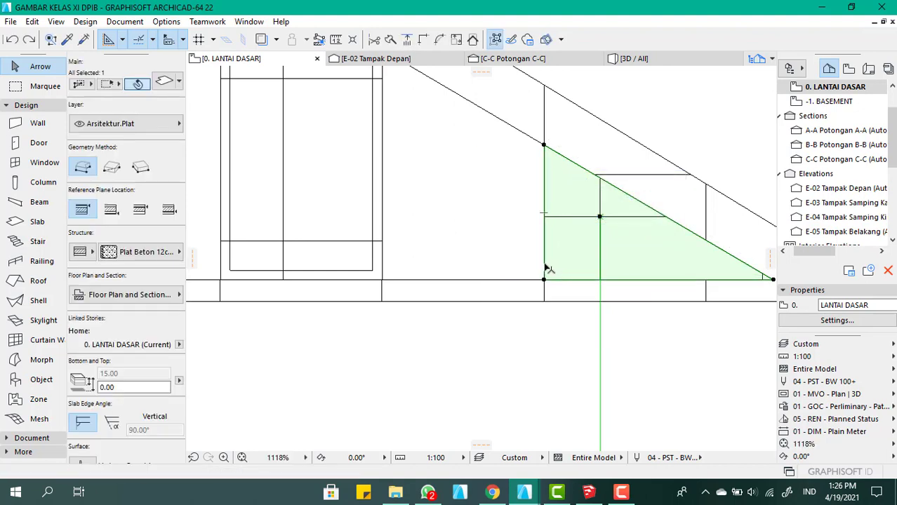
pyautogui.click(546, 267)
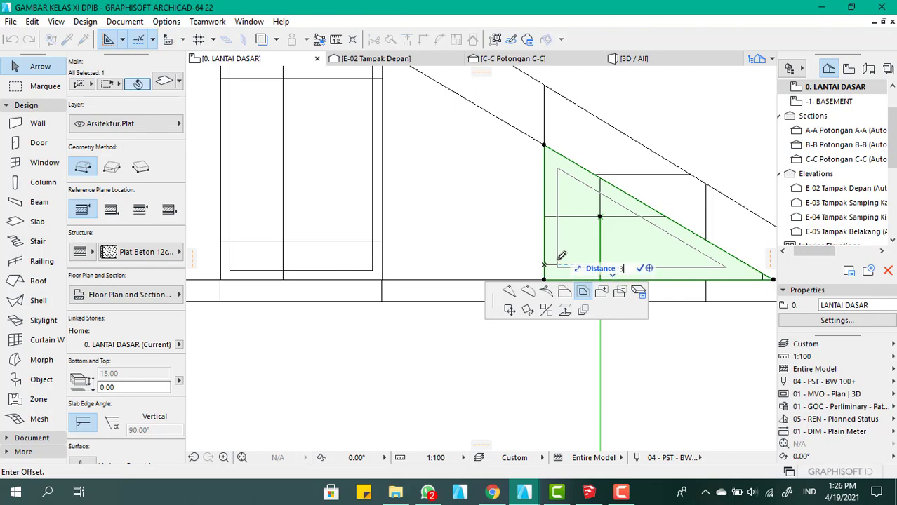
pyautogui.click(561, 255)
# Override the top, edge and bottom surfaces of the tall-end inner slab with Kaca - Biru, linking all three surfaces
pyautogui.scroll(-6, 609, 279)
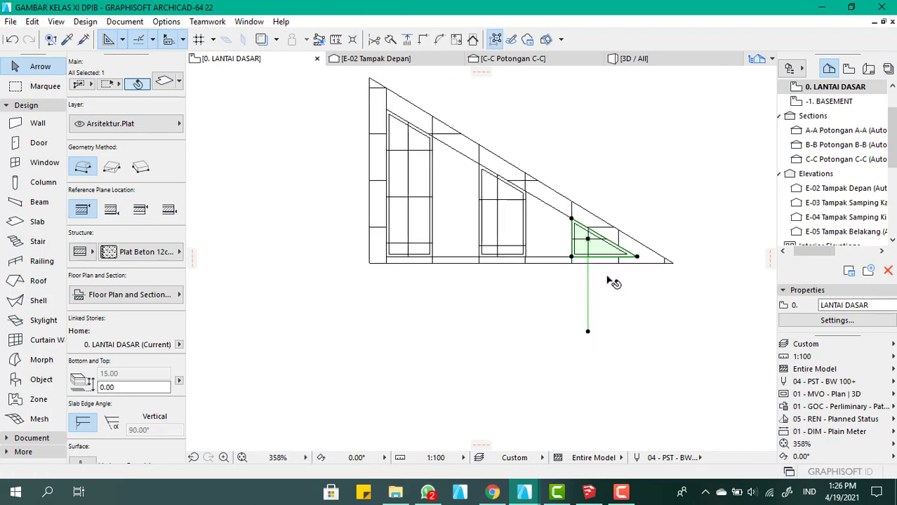
pyautogui.click(537, 319)
pyautogui.scroll(3, 463, 214)
pyautogui.click(472, 208)
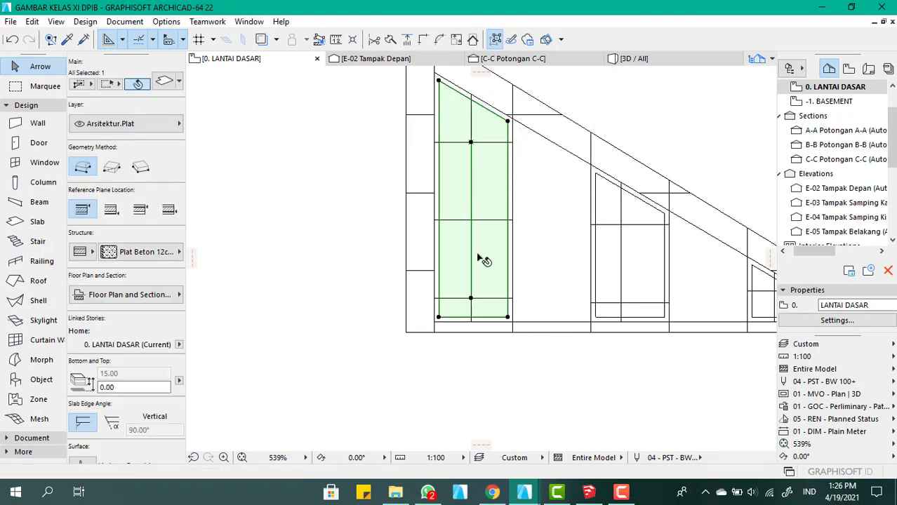
pyautogui.scroll(-1, 518, 234)
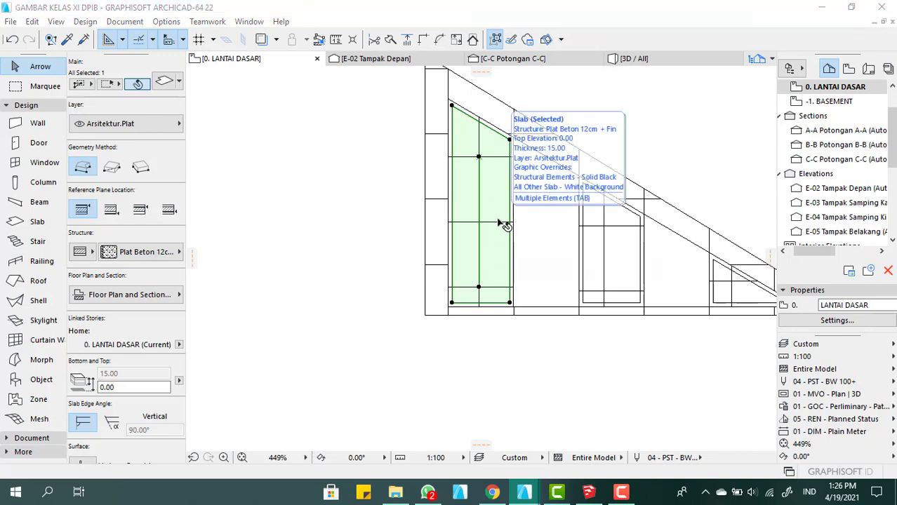
pyautogui.doubleClick(503, 225)
pyautogui.click(579, 250)
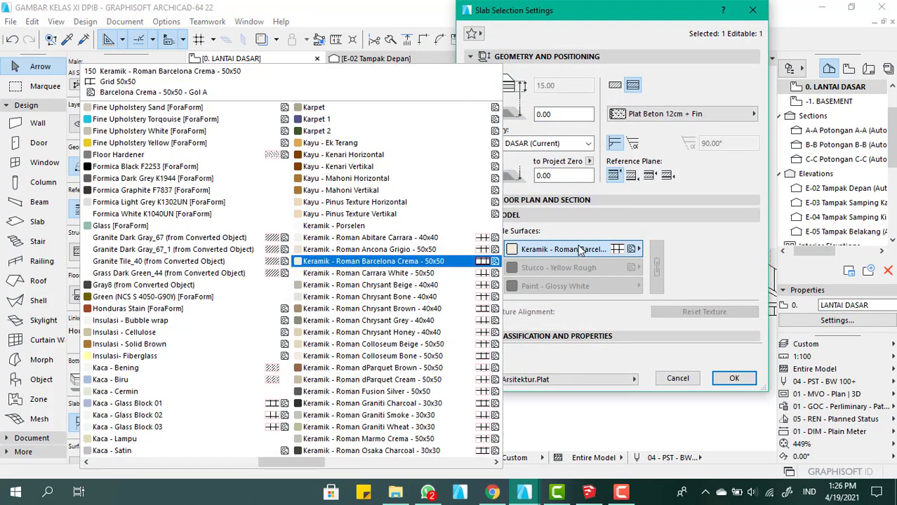
pyautogui.press('k')
pyautogui.click(112, 379)
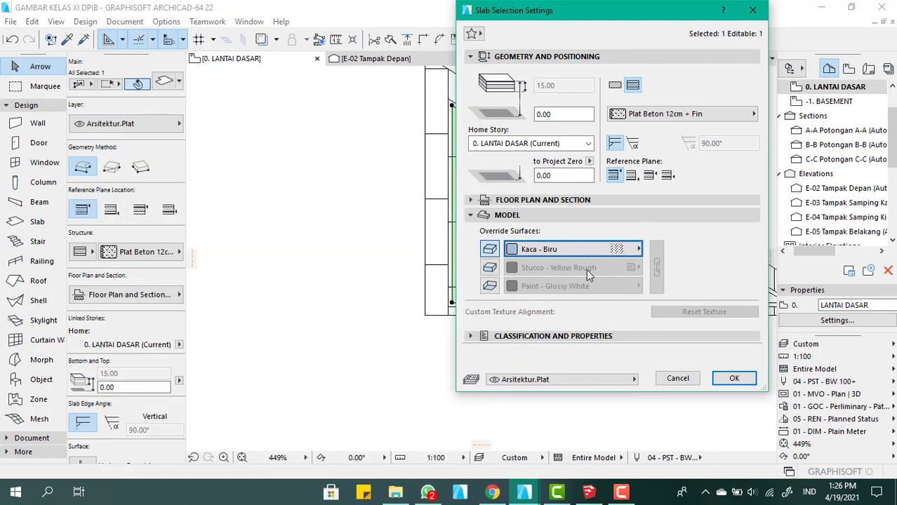
pyautogui.click(490, 268)
pyautogui.click(489, 285)
pyautogui.click(656, 281)
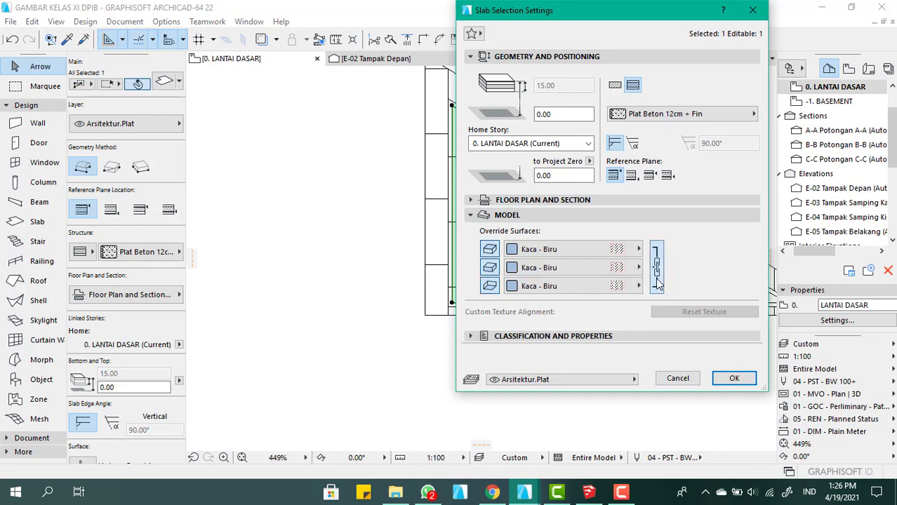
pyautogui.click(735, 379)
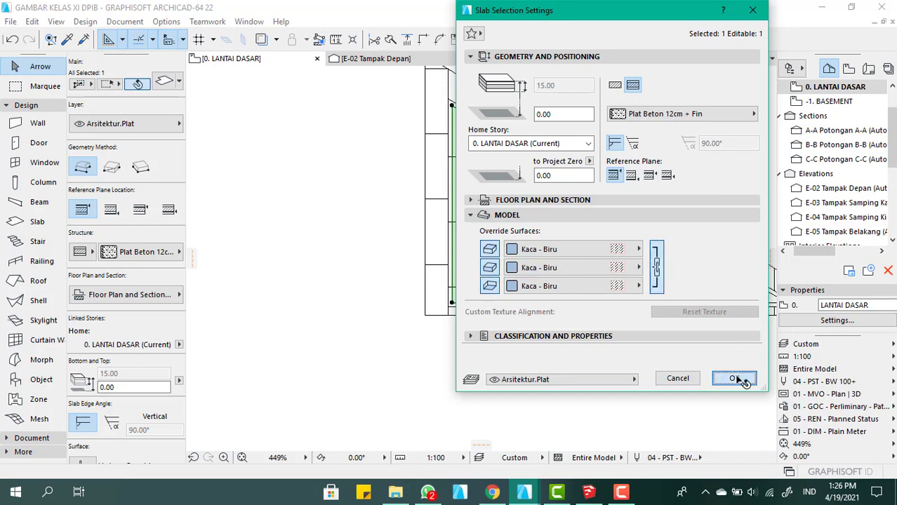
# Override the top, edge and bottom surfaces of the middle inner slab with Kaca - Biru, linking all three surfaces
pyautogui.scroll(-4, 533, 256)
pyautogui.scroll(5, 534, 256)
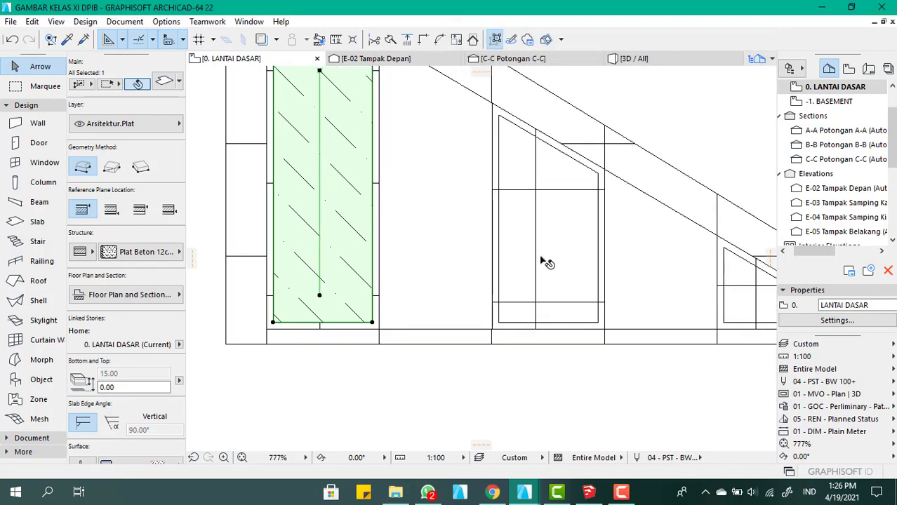
pyautogui.click(545, 261)
pyautogui.doubleClick(541, 258)
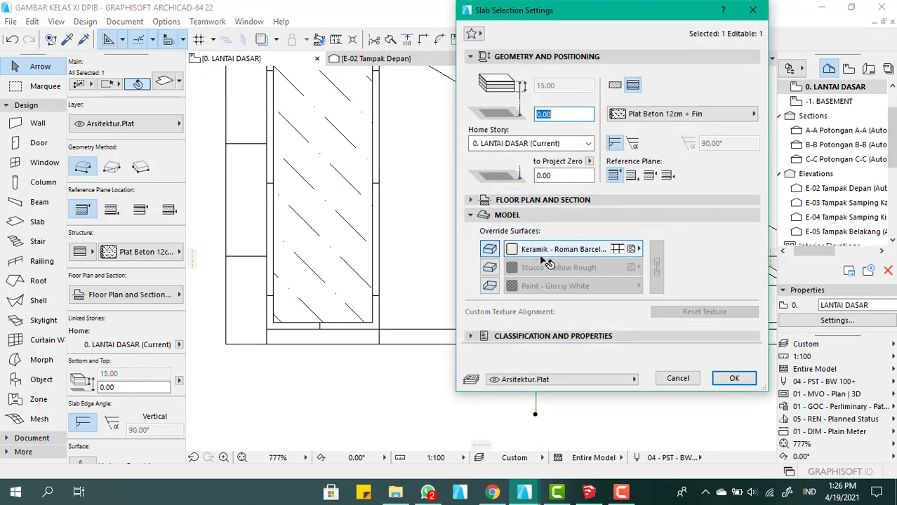
pyautogui.click(542, 254)
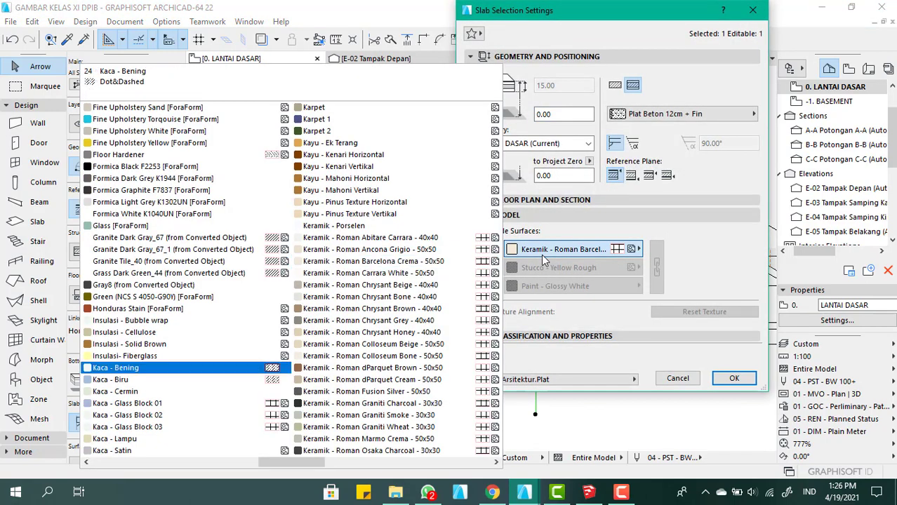
pyautogui.click(165, 379)
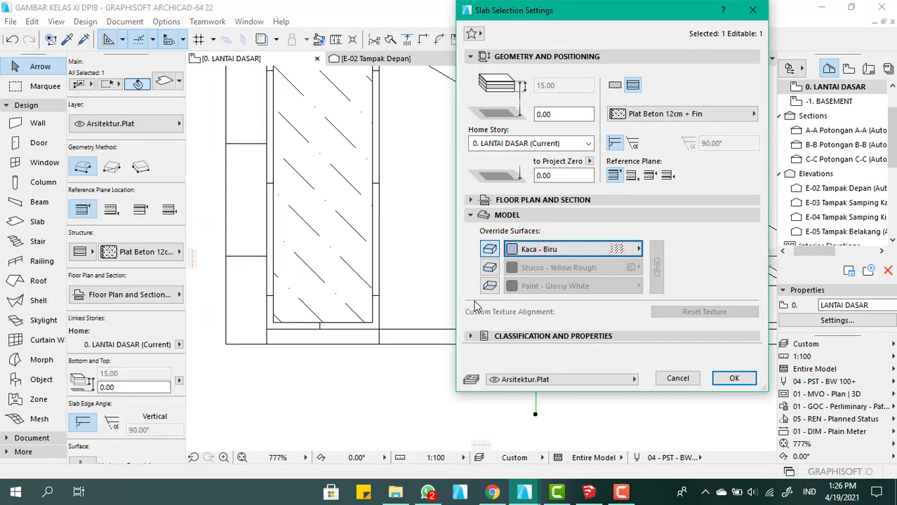
pyautogui.click(490, 267)
pyautogui.click(490, 286)
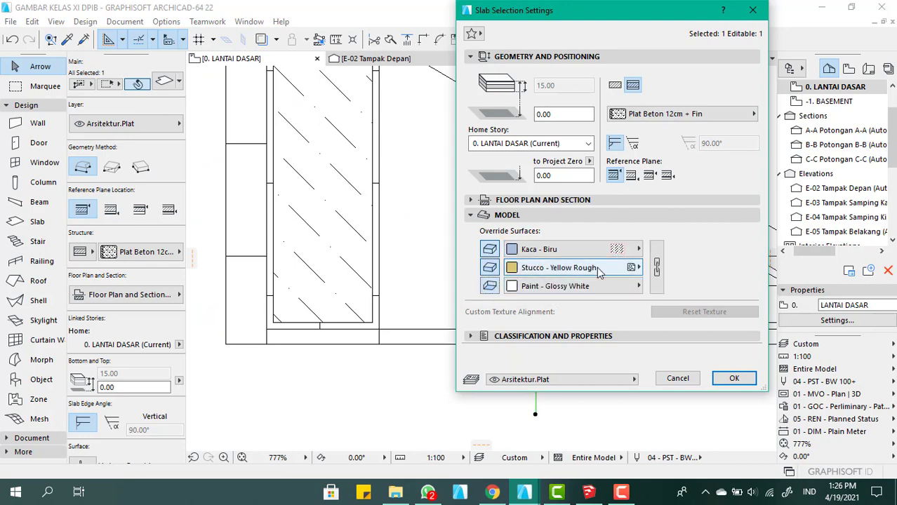
pyautogui.click(658, 267)
pyautogui.click(733, 377)
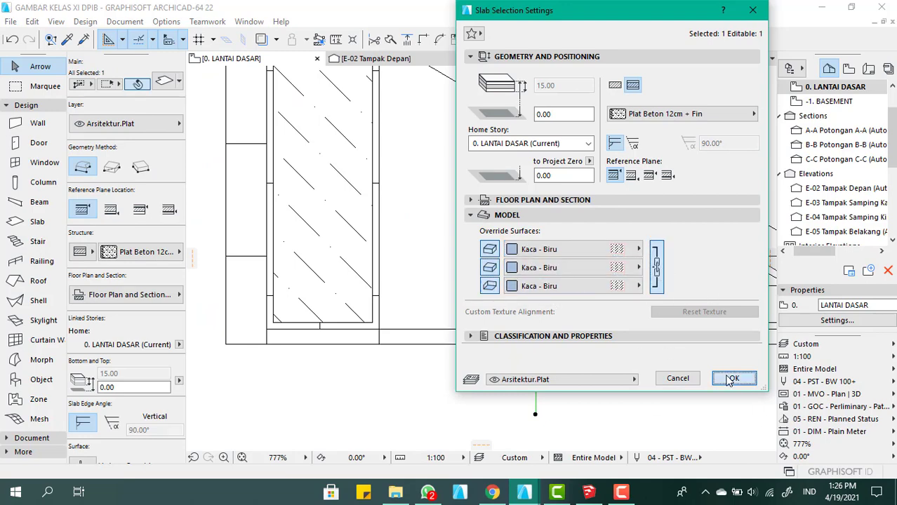
# Override the top surface of the triangular inner slab at the narrow end with Kaca - Biru
pyautogui.scroll(-5, 500, 278)
pyautogui.scroll(5, 499, 278)
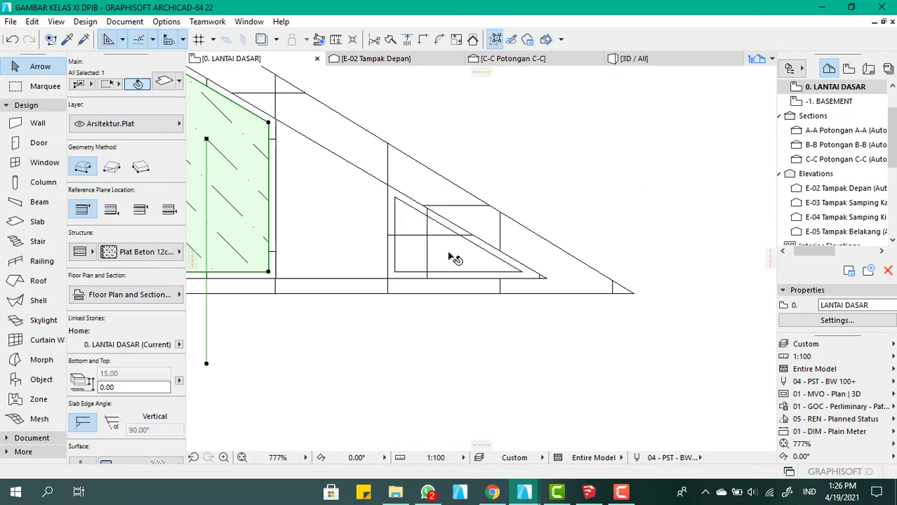
pyautogui.click(456, 257)
pyautogui.doubleClick(459, 262)
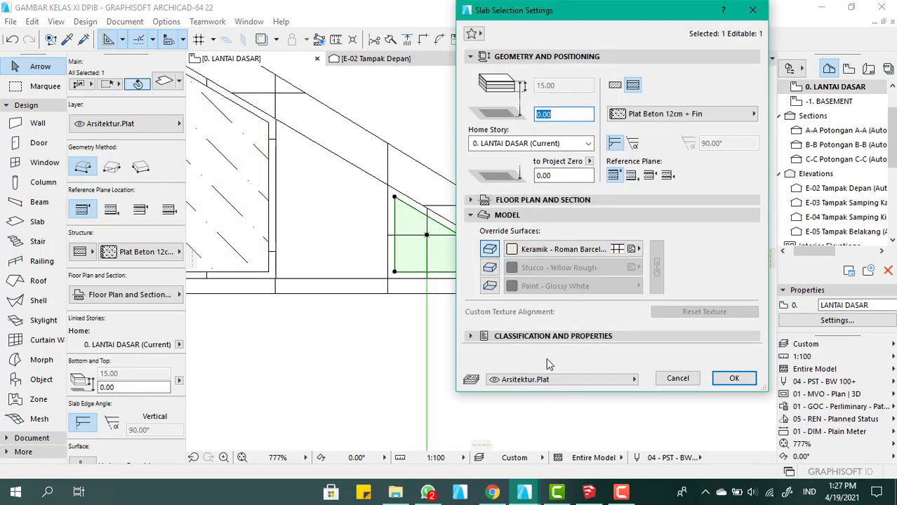
pyautogui.click(590, 246)
pyautogui.write('kac')
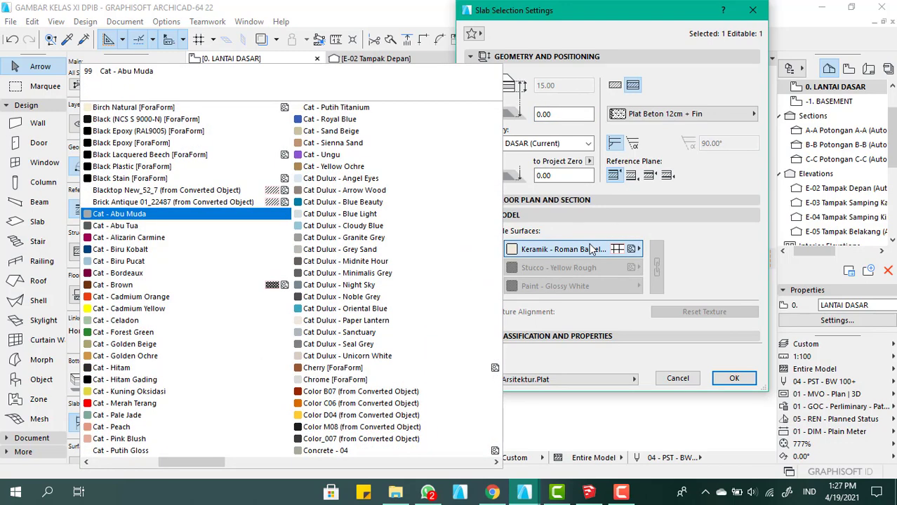
pyautogui.write('ka')
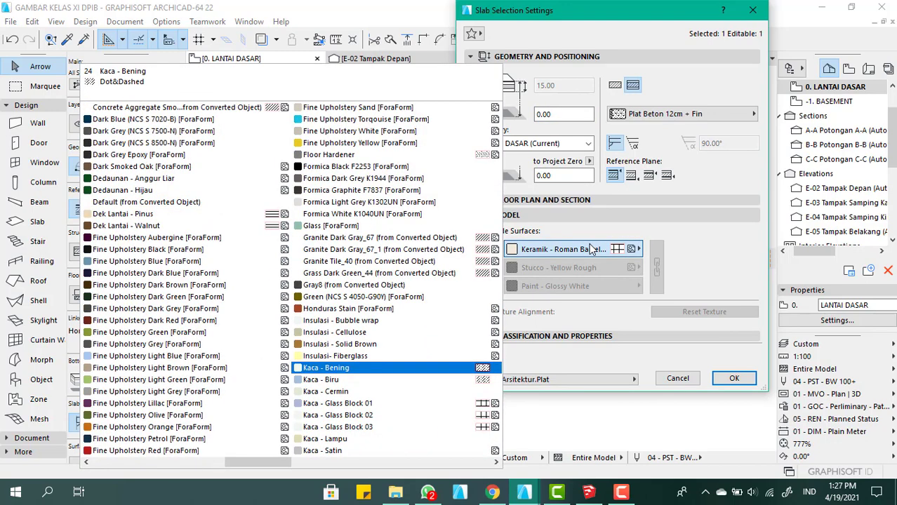
pyautogui.press('Down')
pyautogui.press('Return')
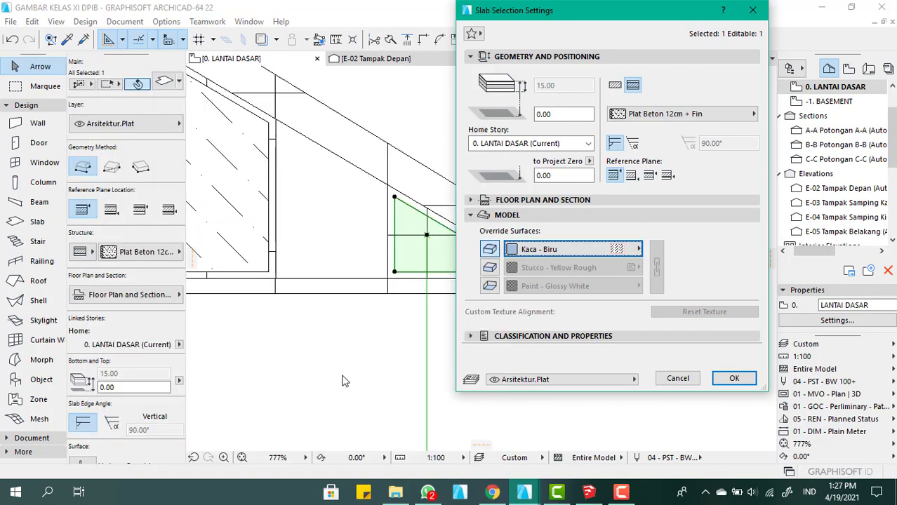
pyautogui.click(734, 379)
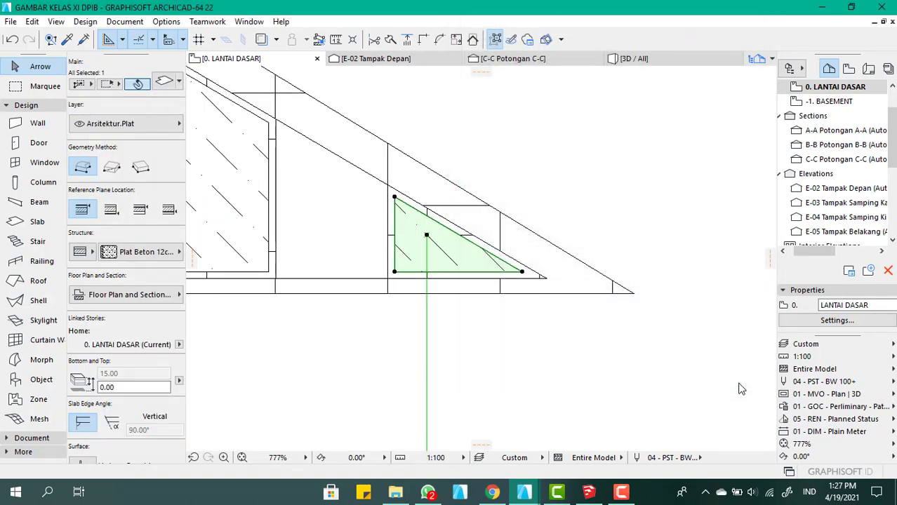
# Link the triangular inner slab's edge and bottom surface overrides to its top surface so all three use Kaca - Biru
pyautogui.doubleClick(479, 267)
pyautogui.click(489, 267)
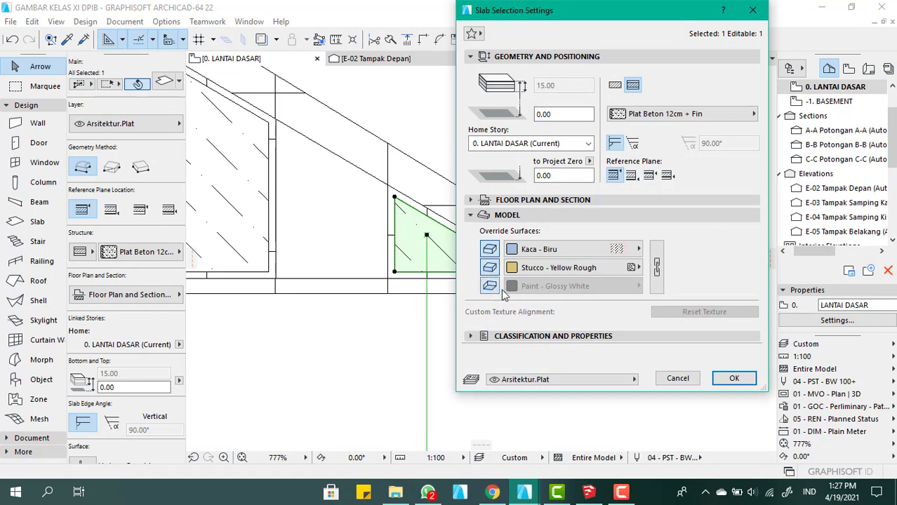
pyautogui.click(656, 267)
pyautogui.click(731, 377)
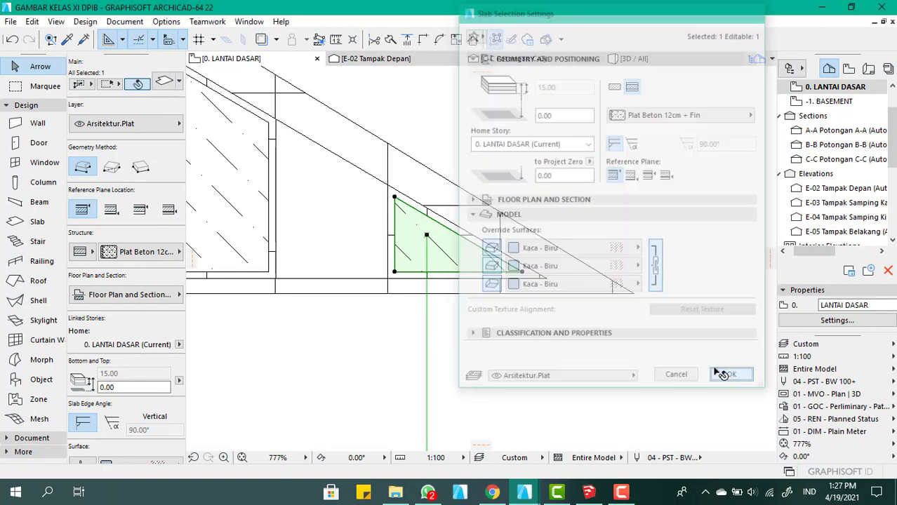
# Examine the glass panels and their surrounding frames in the 3D view, and return to the ground floor plan
pyautogui.scroll(-9, 624, 285)
pyautogui.scroll(5, 517, 241)
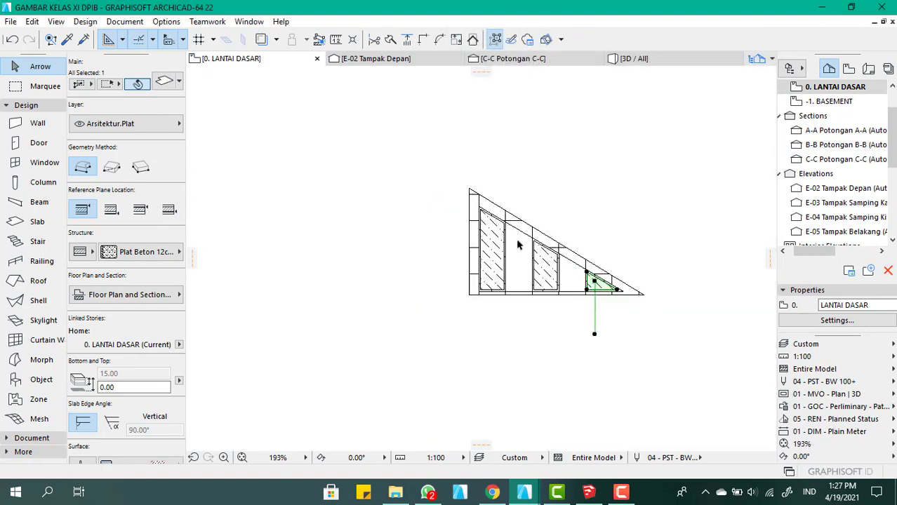
pyautogui.click(634, 59)
pyautogui.scroll(-5, 636, 297)
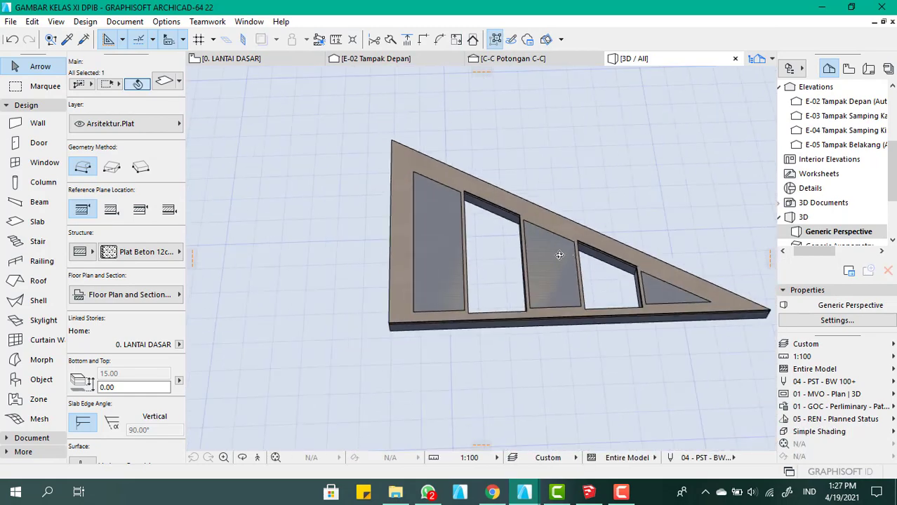
pyautogui.keyDown('shift'); pyautogui.moveTo(559, 255); pyautogui.dragTo(434, 259, button='middle'); pyautogui.keyUp('shift')
pyautogui.scroll(5, 454, 255)
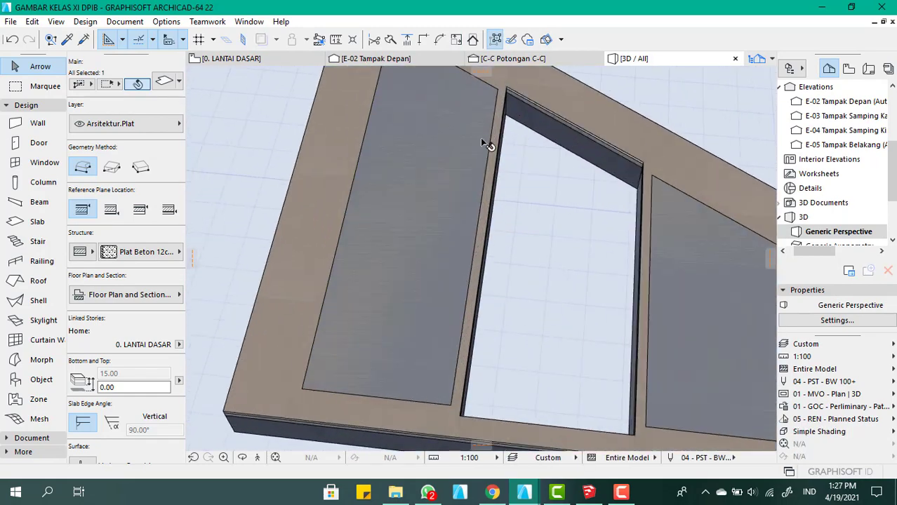
pyautogui.click(276, 59)
pyautogui.scroll(5, 340, 248)
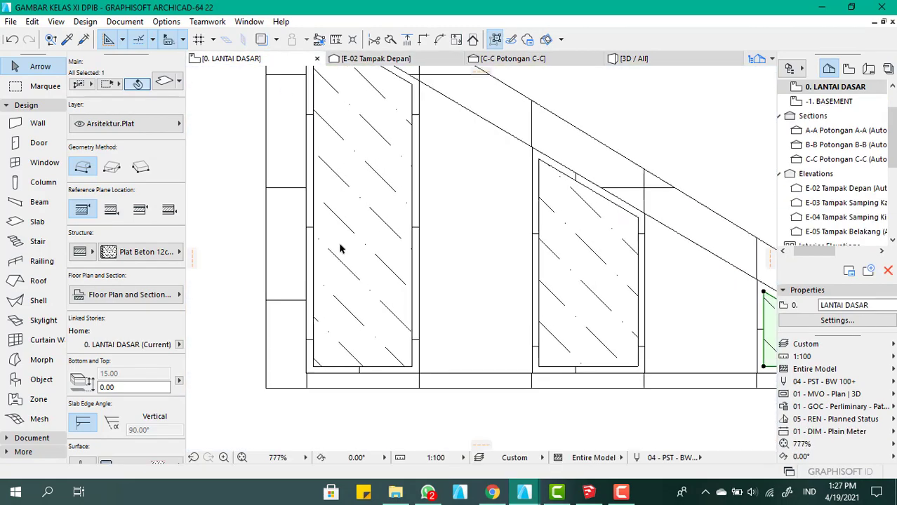
pyautogui.click(239, 242)
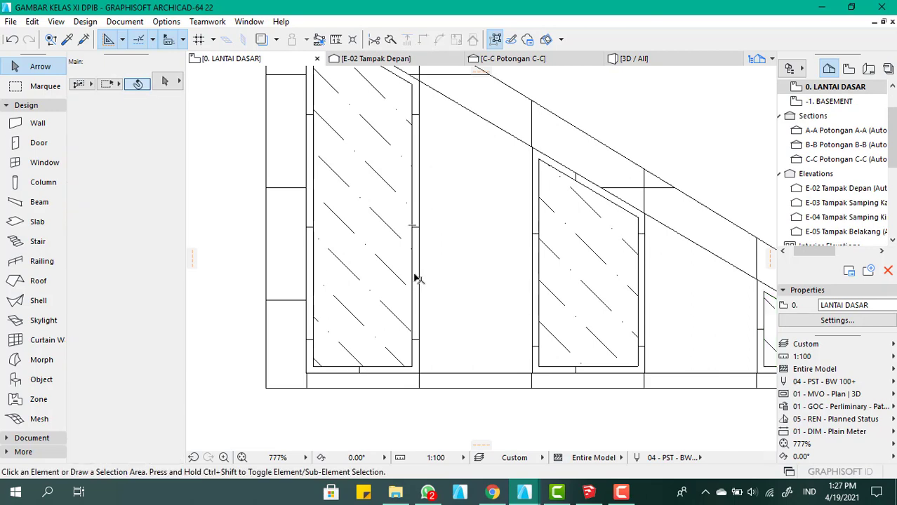
pyautogui.click(412, 280)
pyautogui.scroll(3, 421, 284)
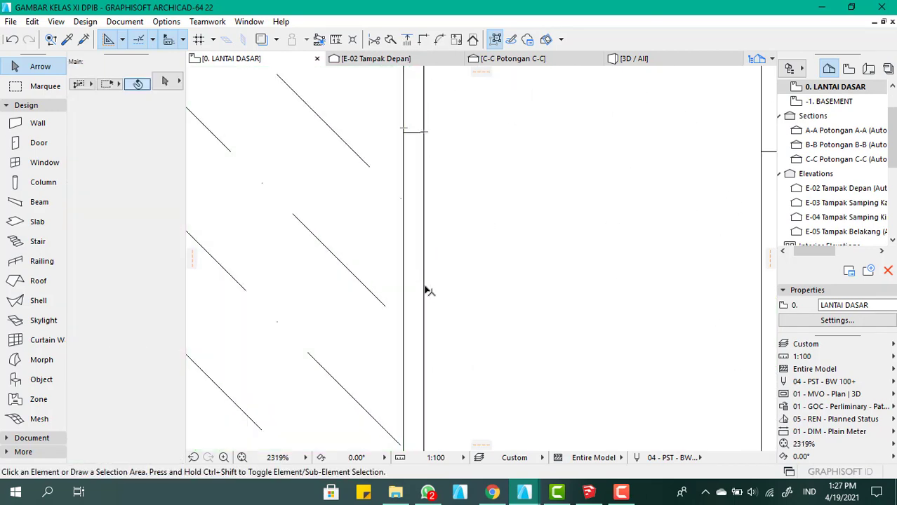
pyautogui.scroll(-3, 424, 281)
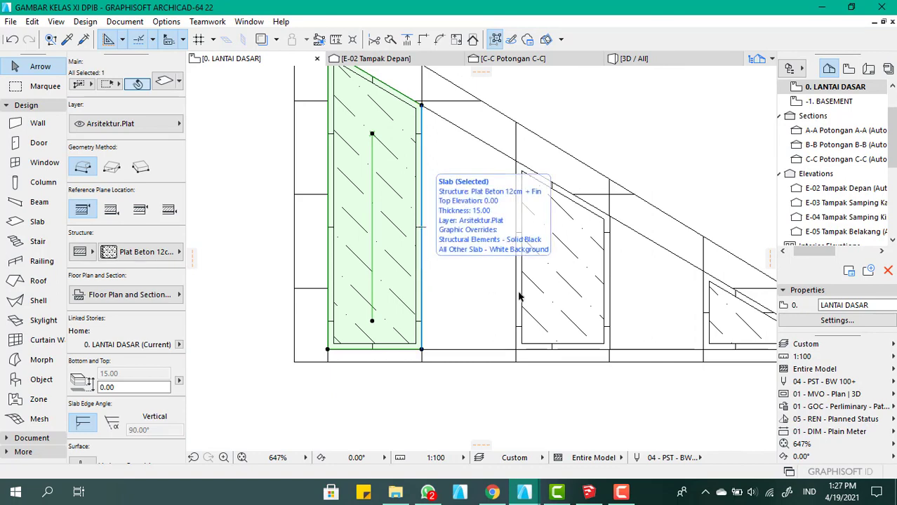
pyautogui.click(364, 358)
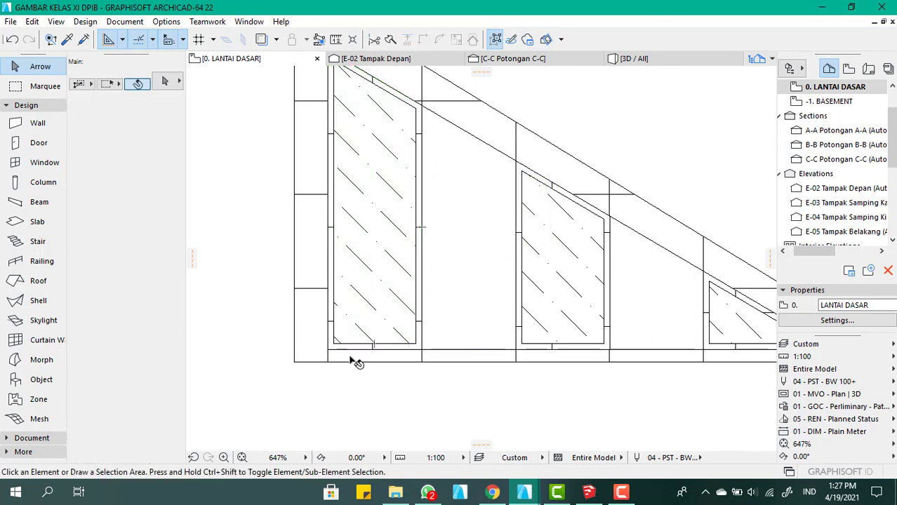
# Override all three surfaces of the tall-end outer frame slab with Kayu - Kenari Horizontal, linking them together
pyautogui.scroll(5, 352, 362)
pyautogui.click(322, 333)
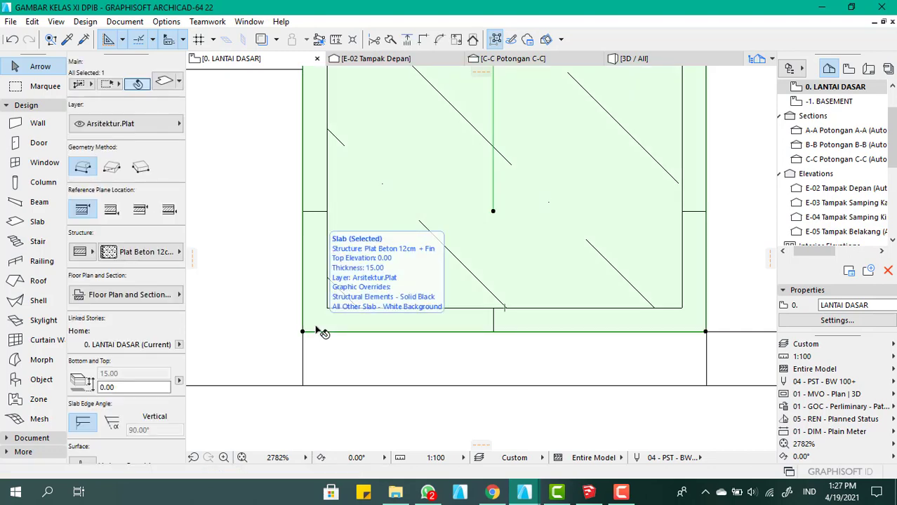
pyautogui.doubleClick(322, 333)
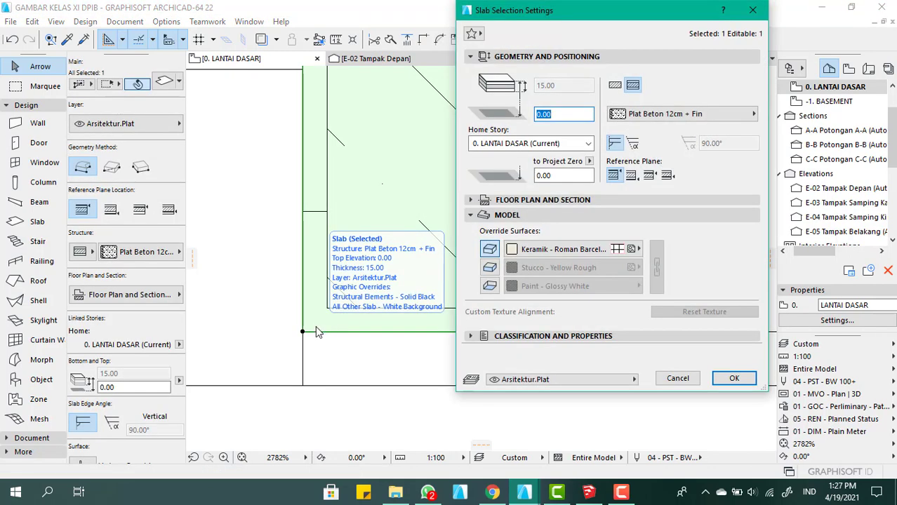
pyautogui.click(565, 250)
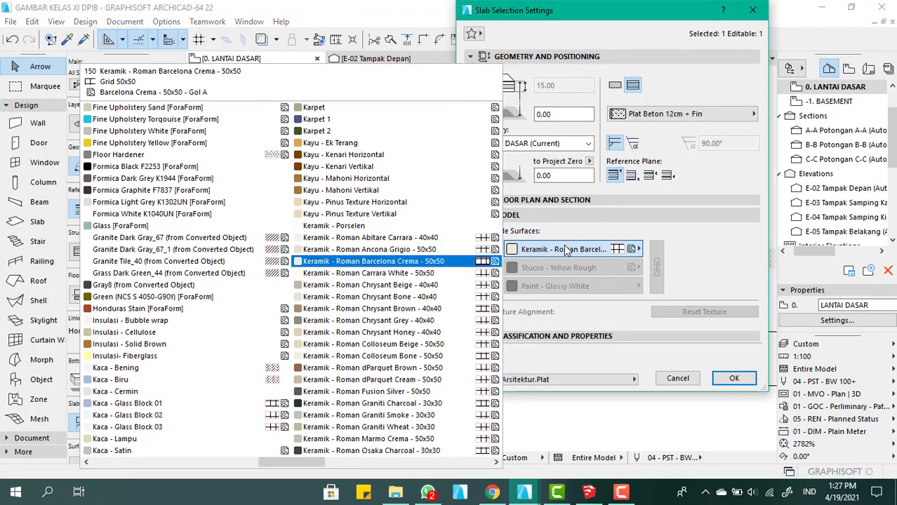
pyautogui.click(333, 155)
pyautogui.click(490, 268)
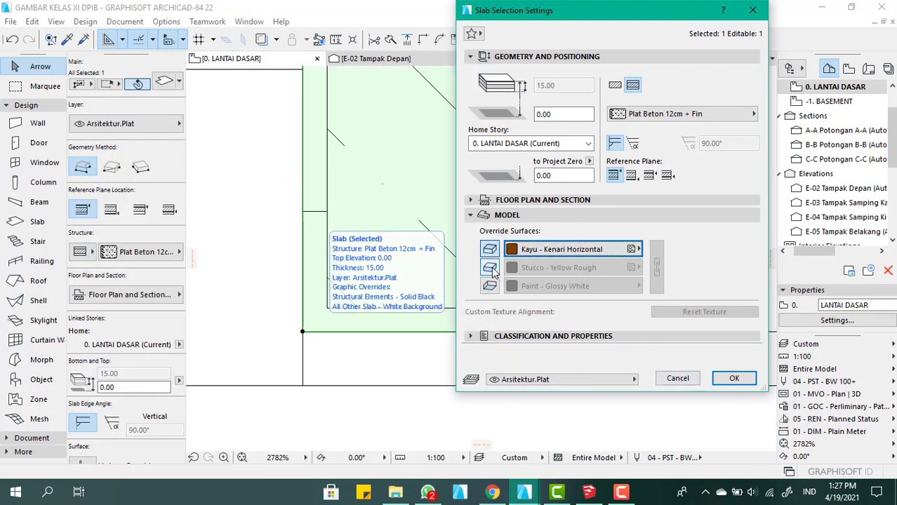
pyautogui.click(490, 286)
pyautogui.click(655, 279)
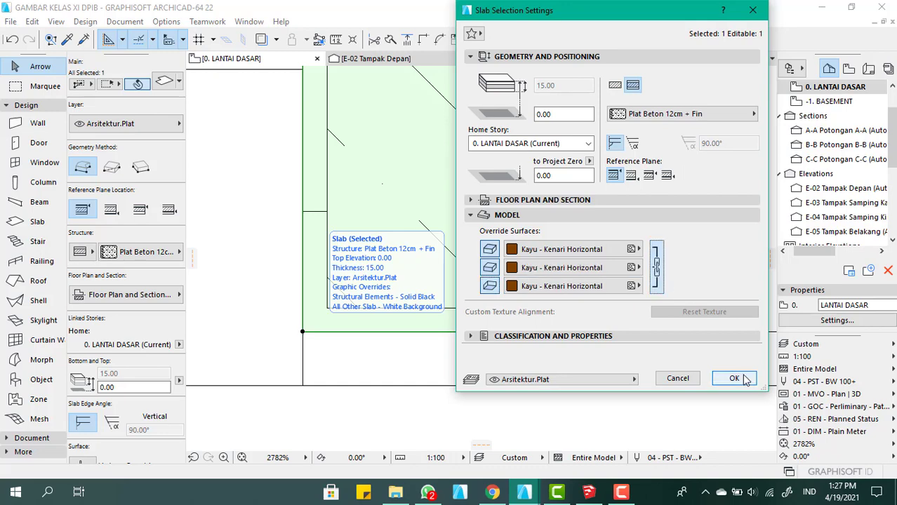
pyautogui.click(733, 378)
pyautogui.scroll(-5, 305, 252)
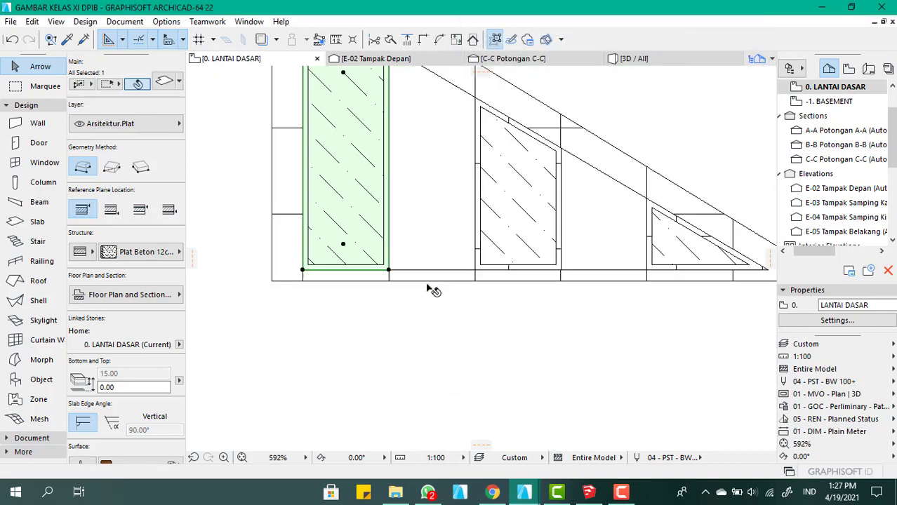
# Override all three surfaces of the middle and triangular panels' outer frame slabs with Kayu - Kenari Horizontal, linking the surfaces together
pyautogui.click(475, 304)
pyautogui.click(474, 267)
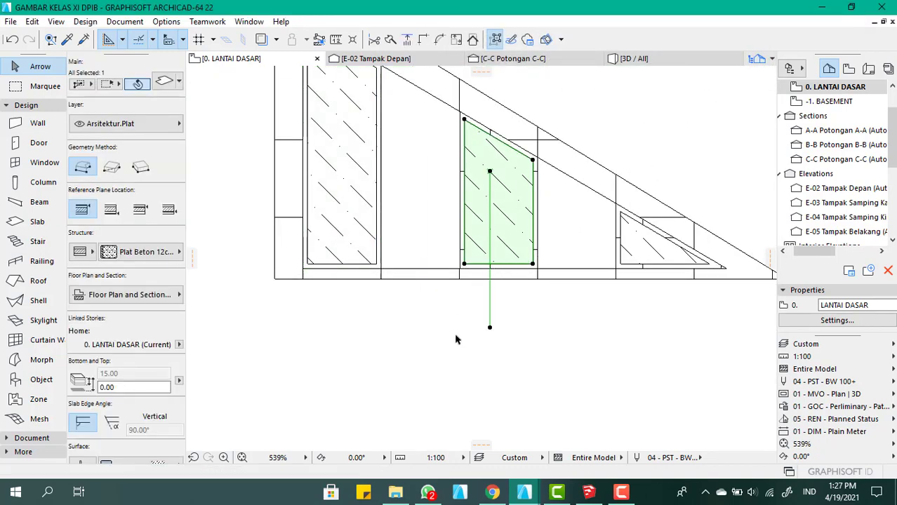
pyautogui.click(472, 273)
pyautogui.click(461, 270)
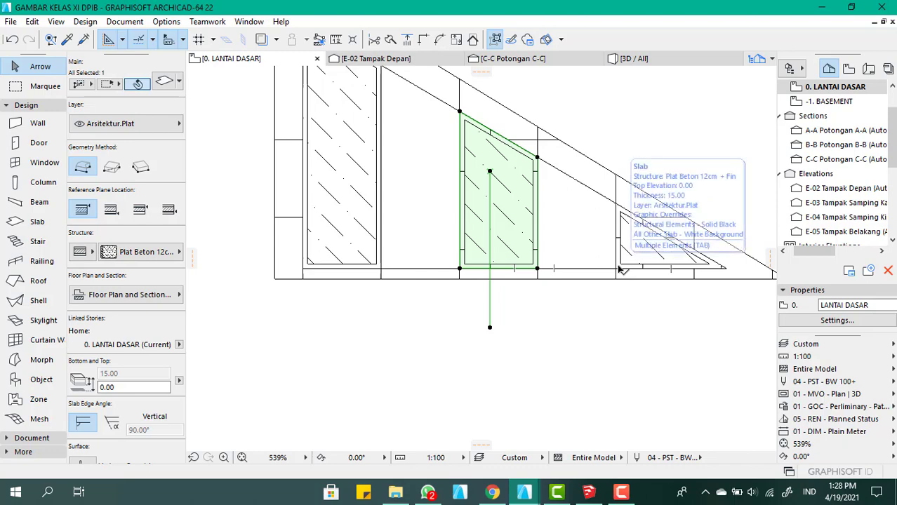
pyautogui.click(618, 271)
pyautogui.scroll(3, 624, 287)
pyautogui.click(606, 344)
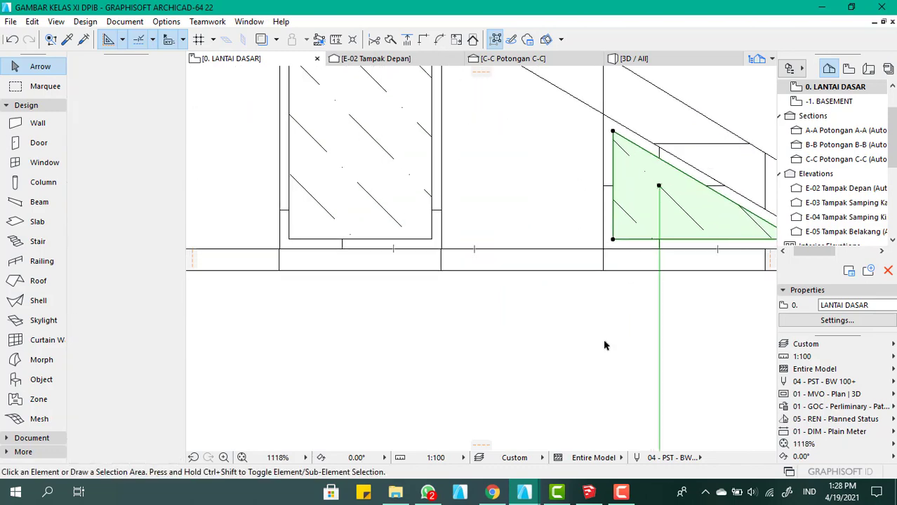
pyautogui.click(613, 250)
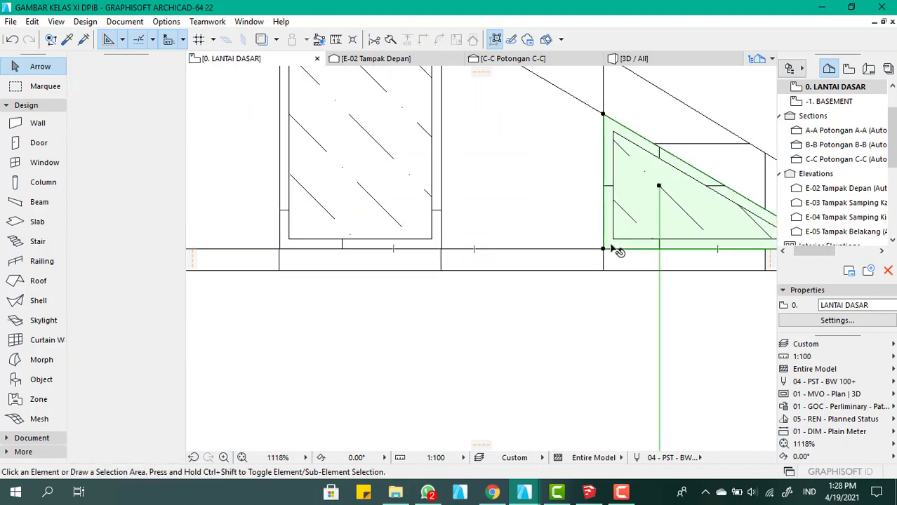
pyautogui.keyDown('shift'); pyautogui.click(439, 247); pyautogui.keyUp('shift')
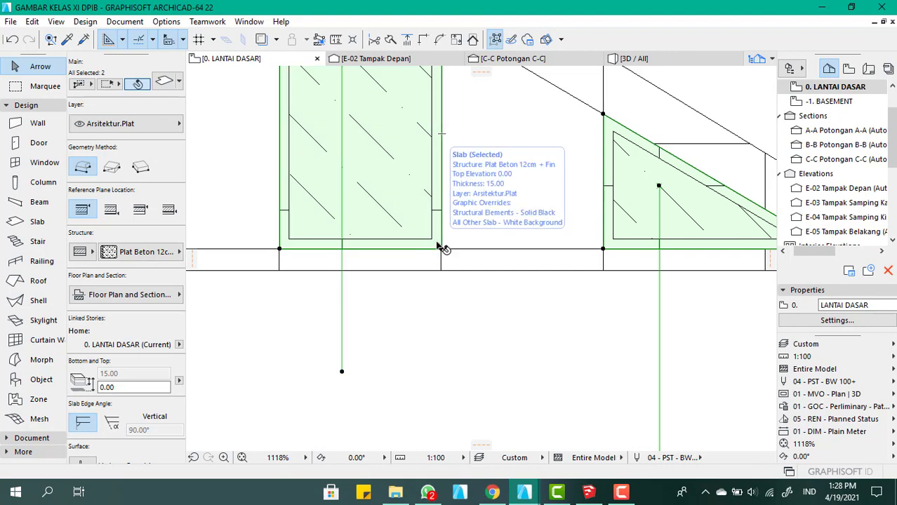
pyautogui.doubleClick(439, 247)
pyautogui.click(586, 250)
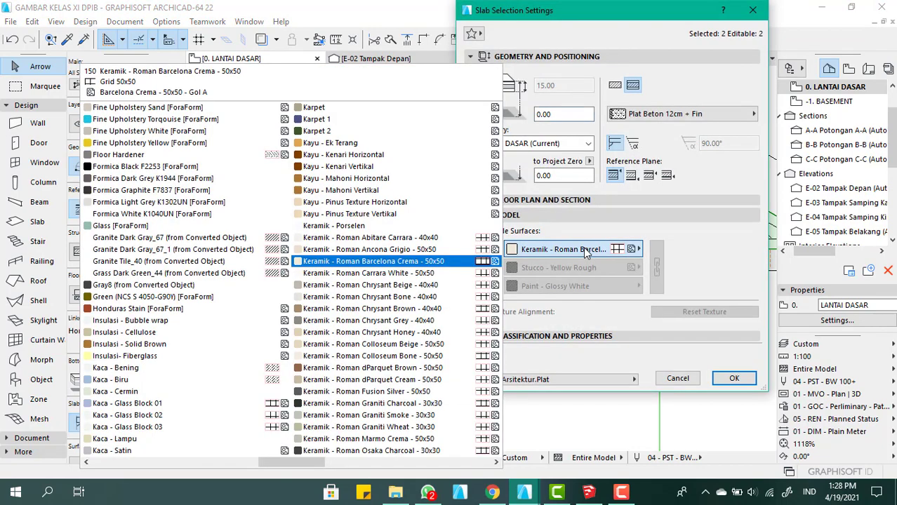
pyautogui.write('kay')
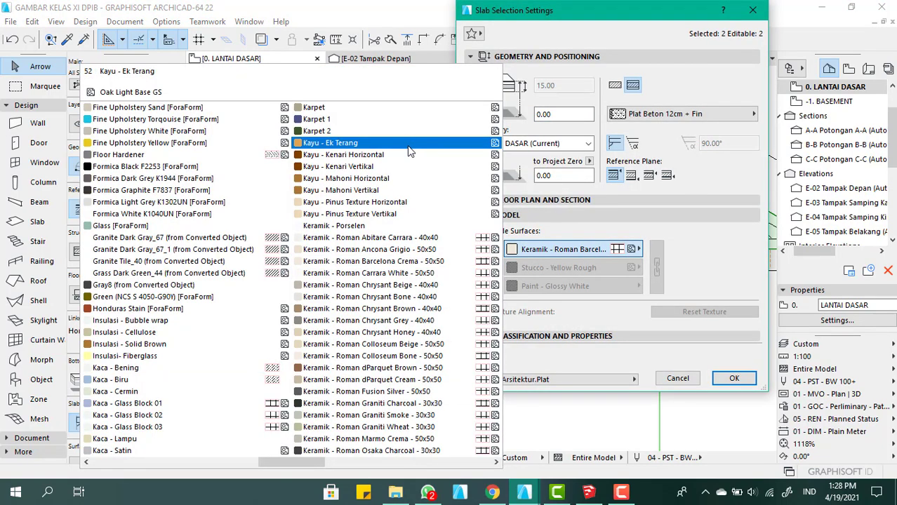
pyautogui.click(411, 155)
pyautogui.click(489, 268)
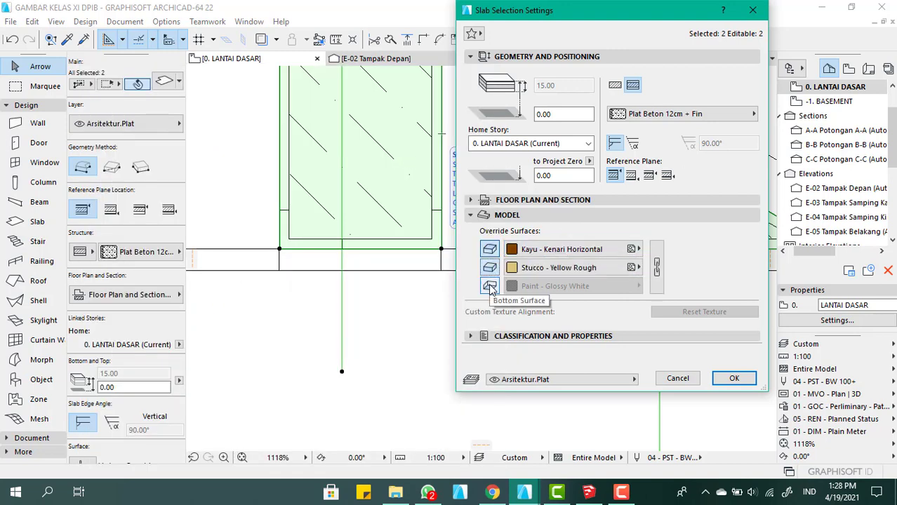
pyautogui.click(489, 285)
pyautogui.click(656, 267)
pyautogui.click(734, 378)
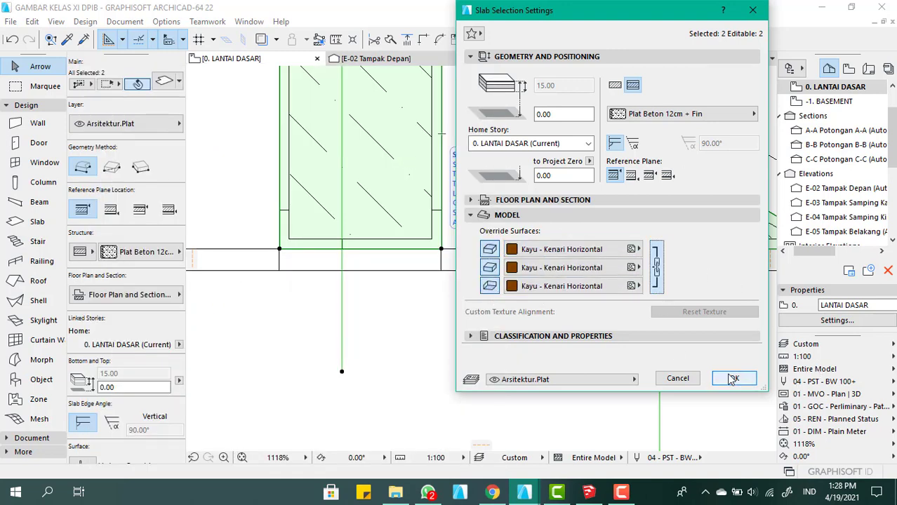
pyautogui.click(541, 391)
# Examine the surfaces of all three framed panels in the 3D view, and return to the ground floor plan
pyautogui.click(634, 58)
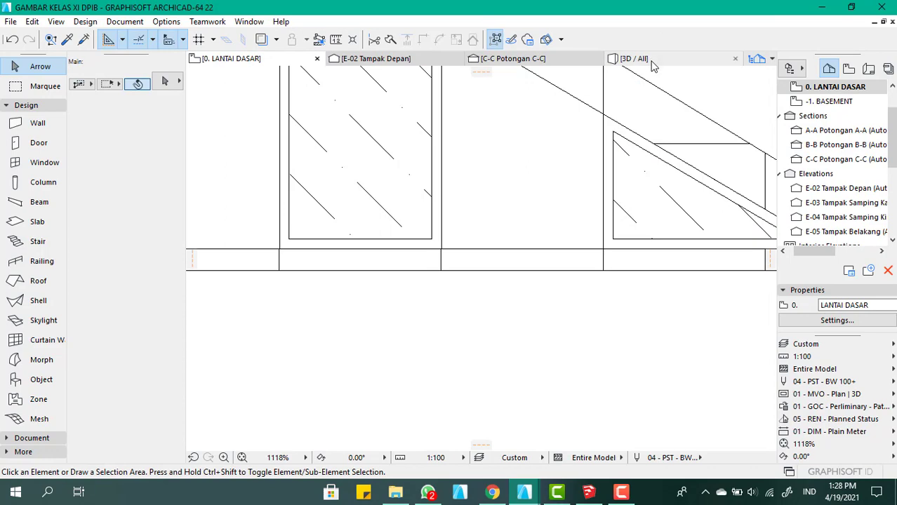
pyautogui.click(404, 329)
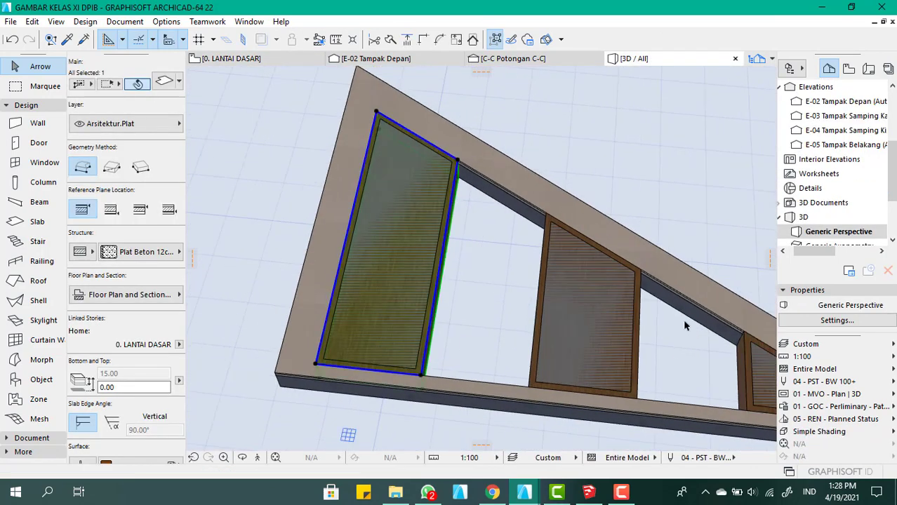
pyautogui.scroll(-4, 622, 339)
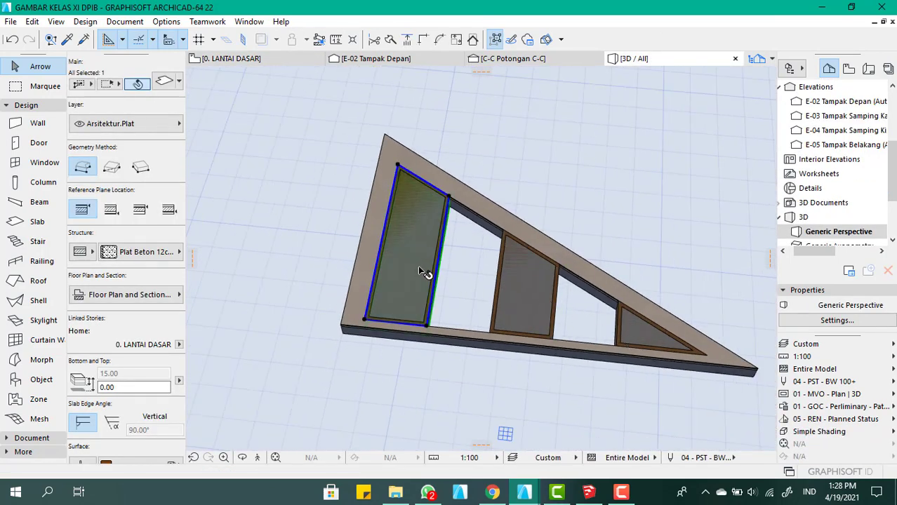
pyautogui.scroll(-2, 421, 255)
pyautogui.scroll(2, 627, 326)
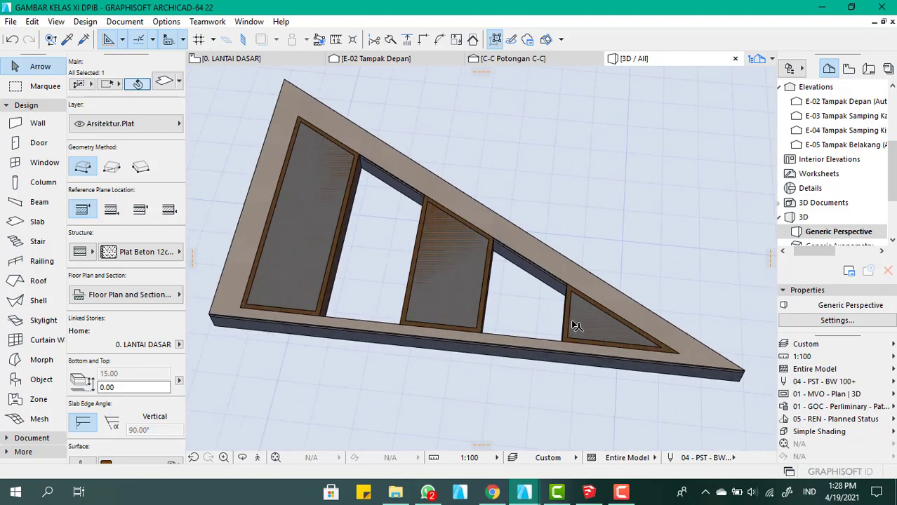
pyautogui.scroll(-1, 530, 310)
pyautogui.scroll(3, 366, 281)
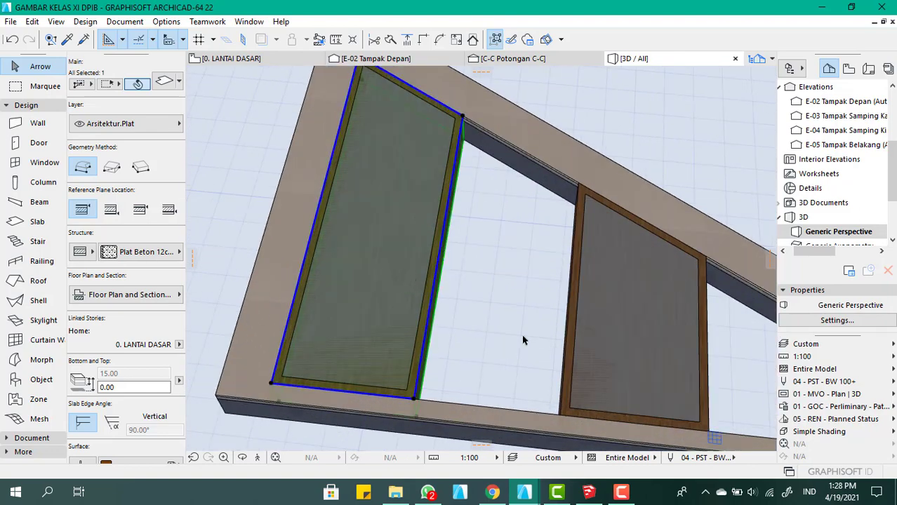
pyautogui.scroll(-1, 654, 344)
pyautogui.scroll(3, 652, 347)
pyautogui.scroll(-2, 644, 353)
pyautogui.scroll(-1, 572, 318)
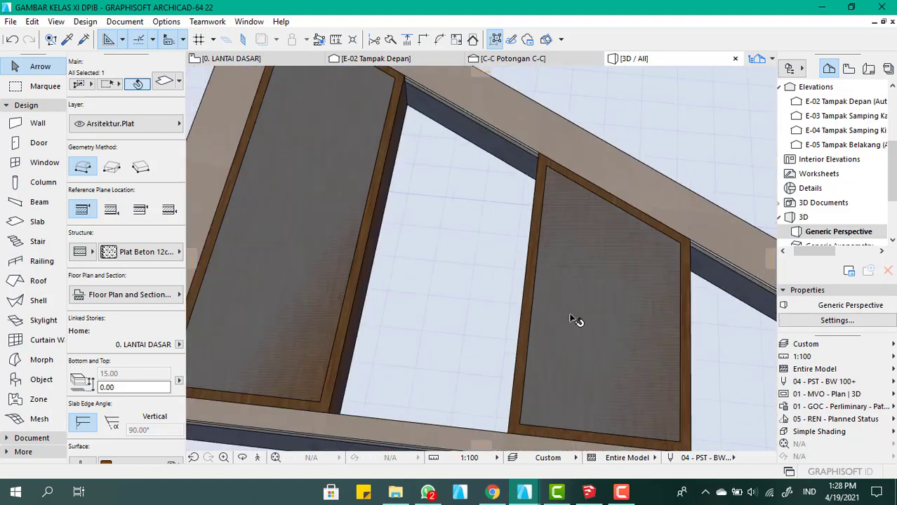
pyautogui.scroll(-2, 571, 319)
pyautogui.click(265, 60)
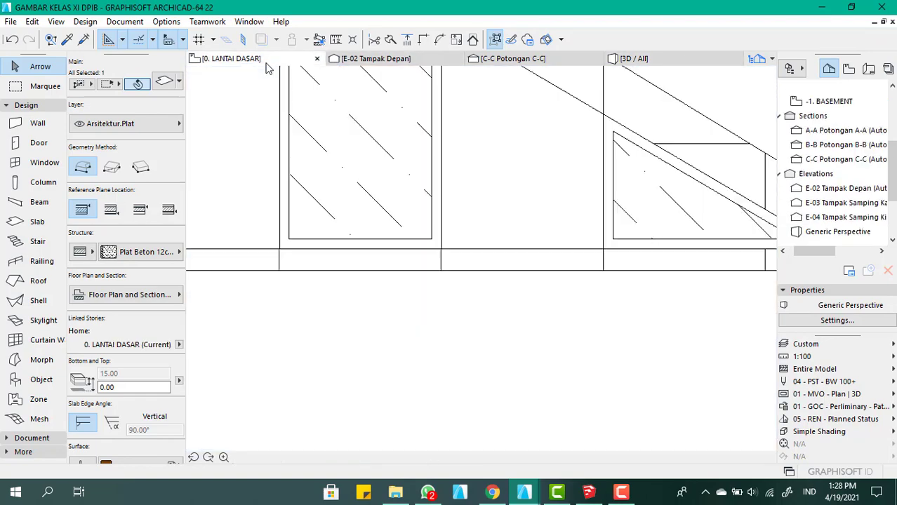
# Select the three inner glass slabs and cut them out of their surrounding frame slabs
pyautogui.scroll(-3, 430, 396)
pyautogui.scroll(1, 410, 256)
pyautogui.scroll(-2, 365, 264)
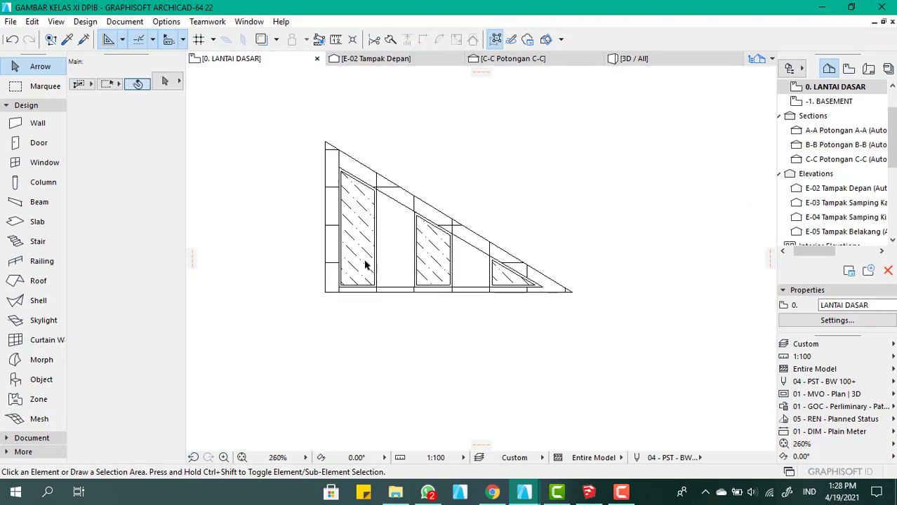
pyautogui.click(364, 264)
pyautogui.scroll(5, 398, 257)
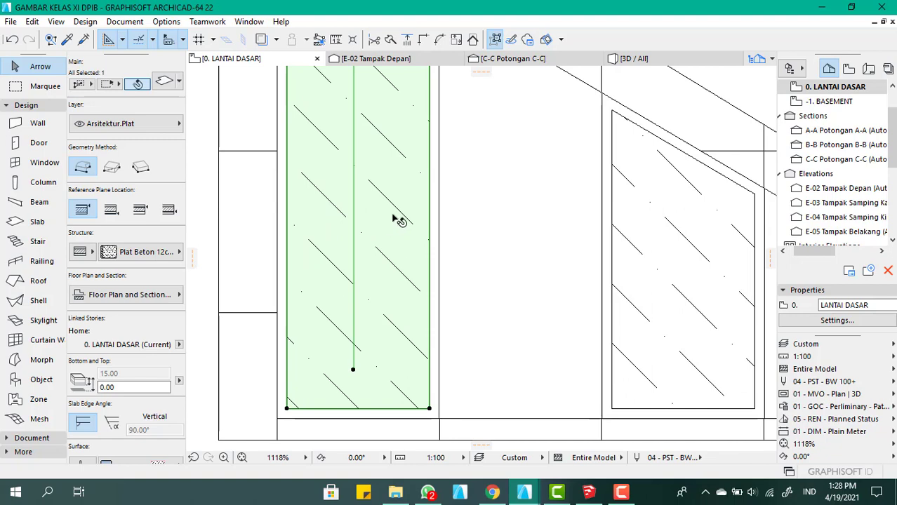
pyautogui.scroll(-4, 547, 230)
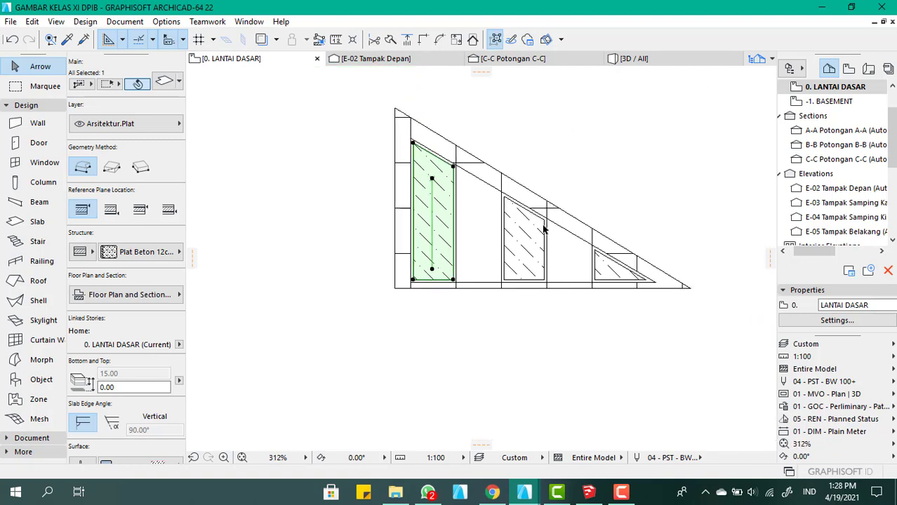
pyautogui.keyDown('shift'); pyautogui.click(536, 240); pyautogui.keyUp('shift')
pyautogui.keyDown('shift'); pyautogui.click(604, 274); pyautogui.keyUp('shift')
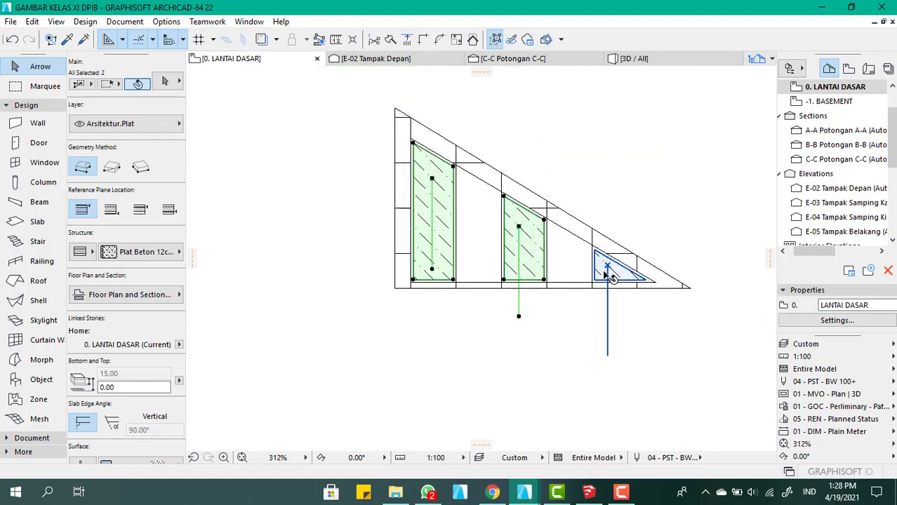
pyautogui.keyDown('shift'); pyautogui.moveTo(605, 287); pyautogui.dragTo(434, 194, button='middle'); pyautogui.keyUp('shift')
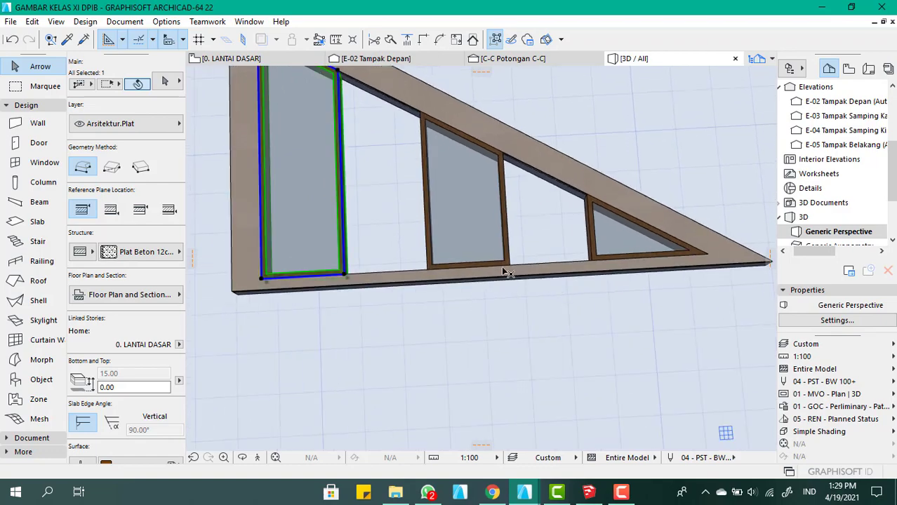
# Inspect the hollow frames and their glass panes in the 3D view, and return to the ground floor plan
pyautogui.scroll(-3, 560, 277)
pyautogui.scroll(2, 438, 226)
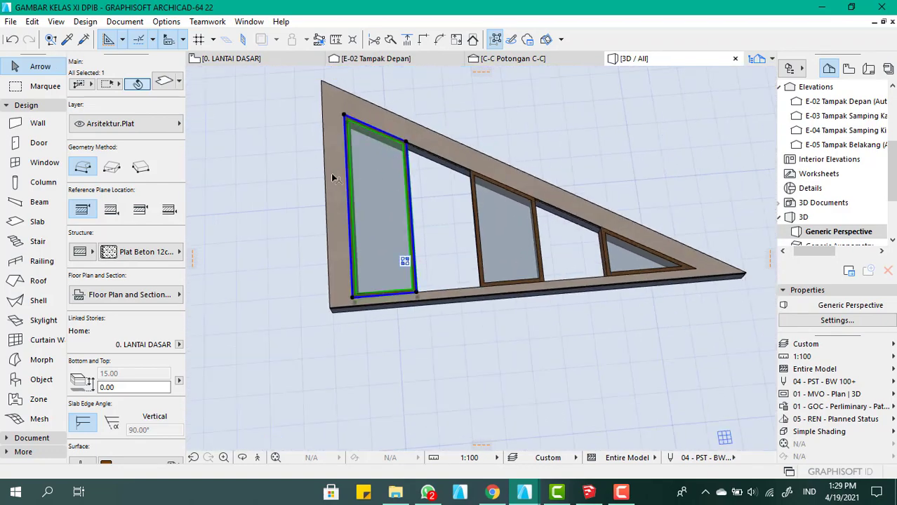
pyautogui.scroll(2, 331, 173)
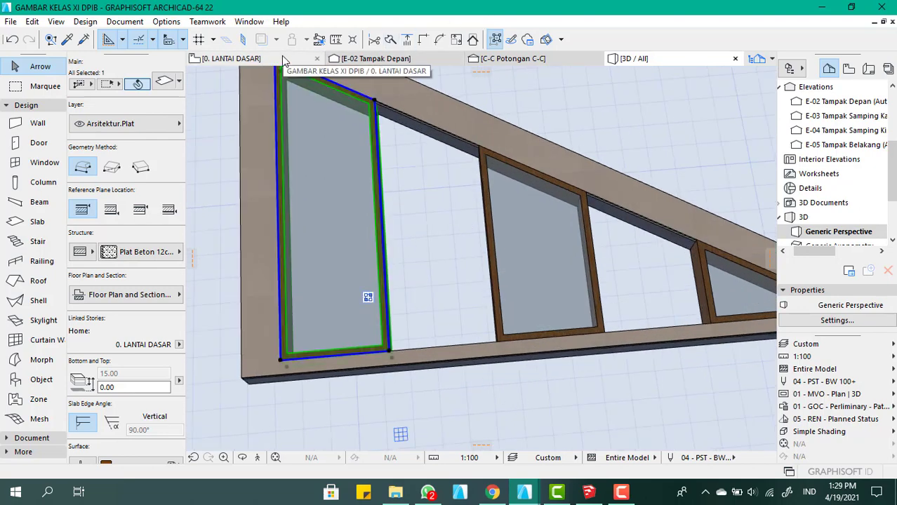
pyautogui.click(281, 58)
pyautogui.scroll(-5, 397, 243)
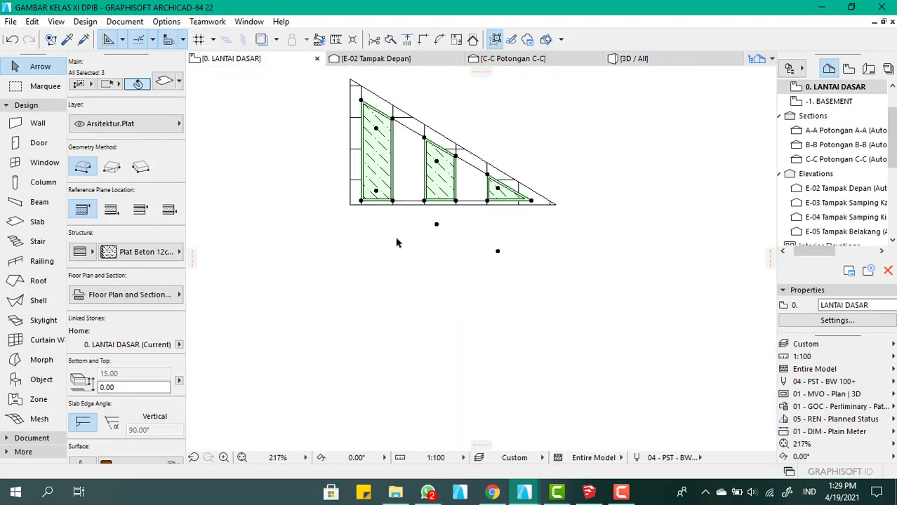
pyautogui.click(396, 243)
pyautogui.scroll(5, 387, 184)
pyautogui.click(396, 186)
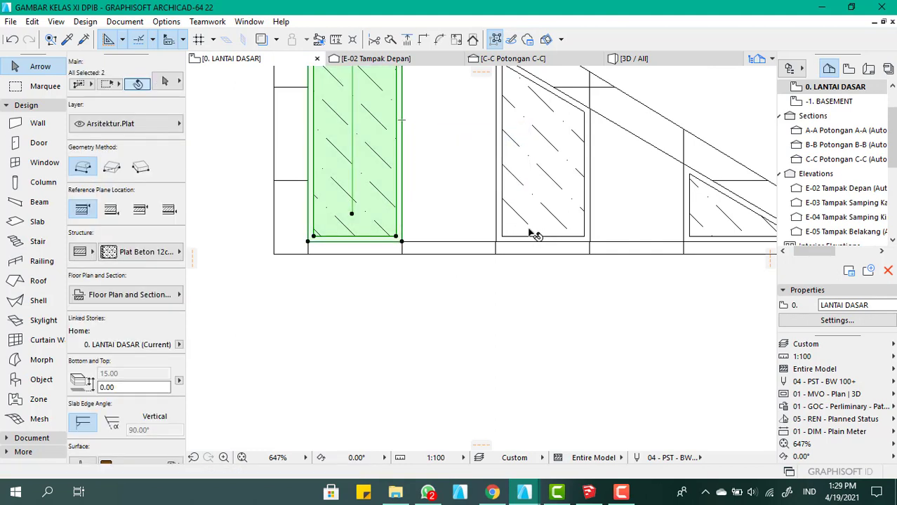
pyautogui.keyDown('shift'); pyautogui.click(500, 223); pyautogui.keyUp('shift')
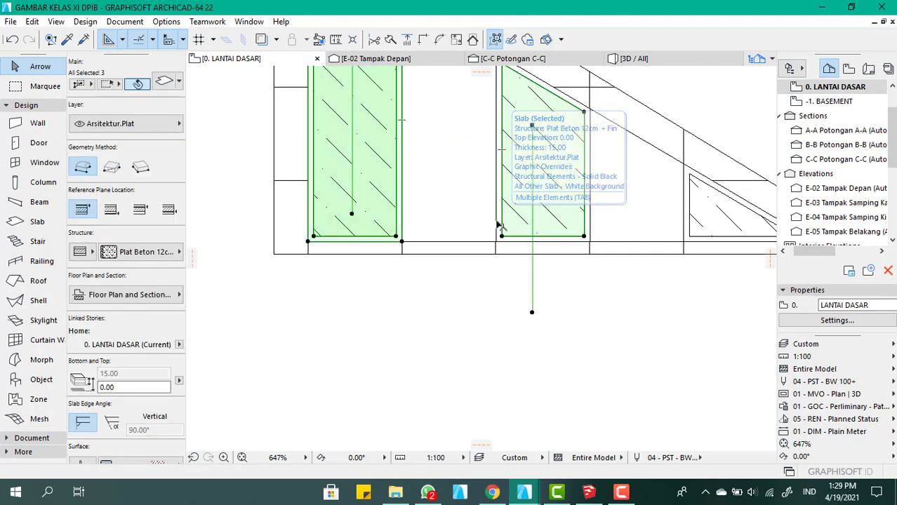
pyautogui.scroll(5, 495, 225)
pyautogui.keyDown('shift'); pyautogui.click(490, 226); pyautogui.keyUp('shift')
pyautogui.scroll(-7, 393, 188)
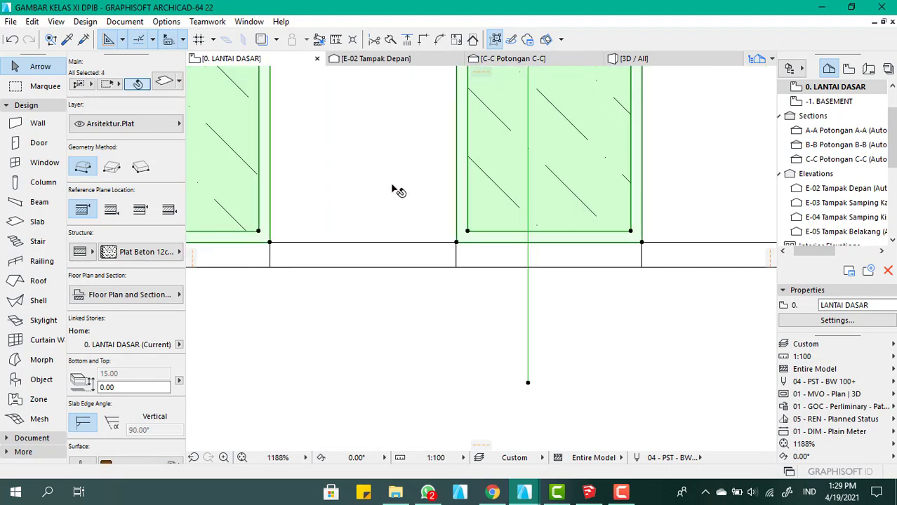
pyautogui.scroll(8, 600, 197)
pyautogui.keyDown('shift'); pyautogui.click(565, 220); pyautogui.keyUp('shift')
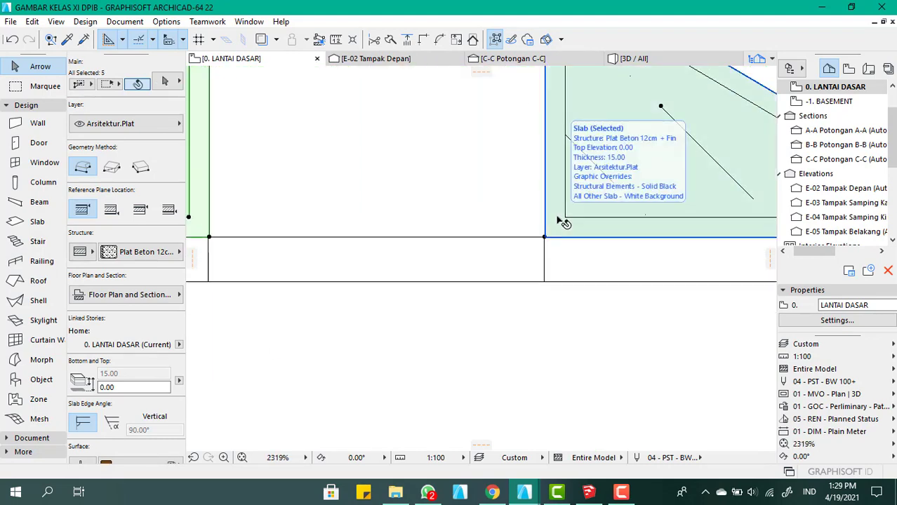
pyautogui.click(443, 188)
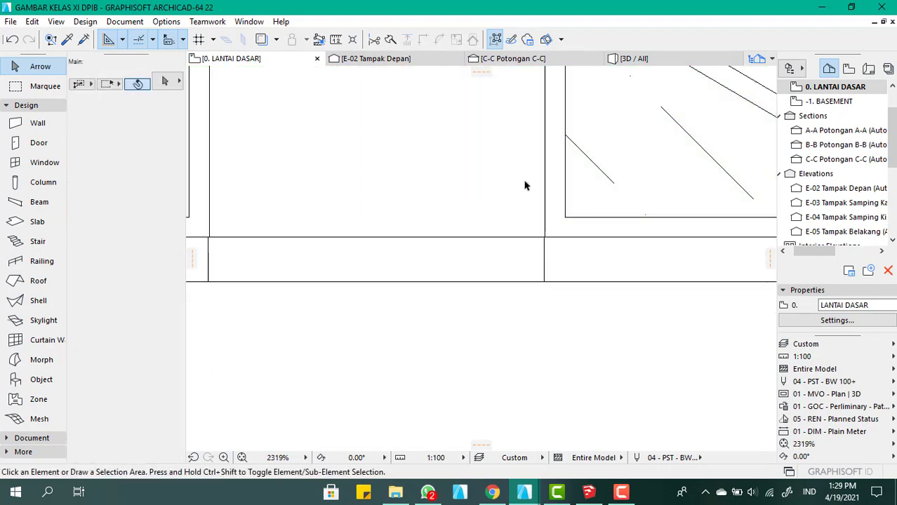
# Select all three inner glass slabs together with their outer frame slabs and open the layer choices for them
pyautogui.click(602, 183)
pyautogui.keyDown('shift'); pyautogui.click(555, 212); pyautogui.keyUp('shift')
pyautogui.scroll(-7, 587, 200)
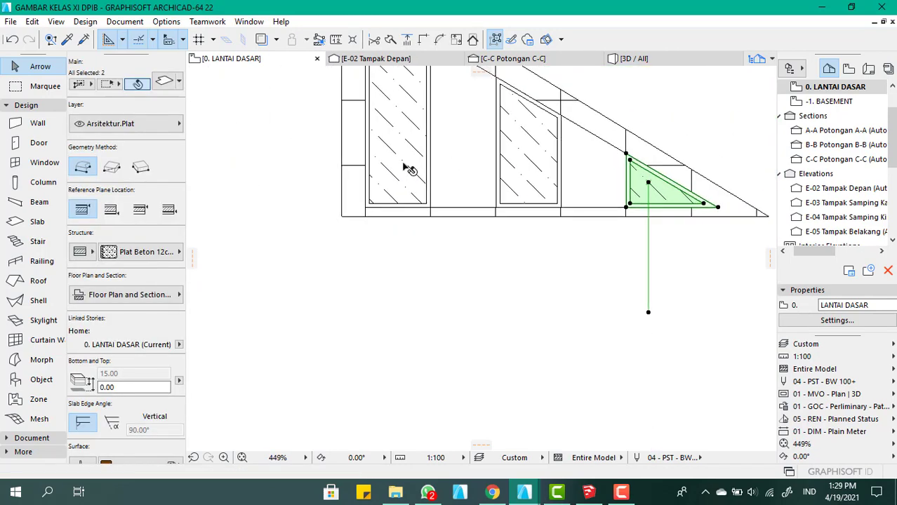
pyautogui.keyDown('shift'); pyautogui.click(533, 187); pyautogui.keyUp('shift')
pyautogui.scroll(6, 571, 219)
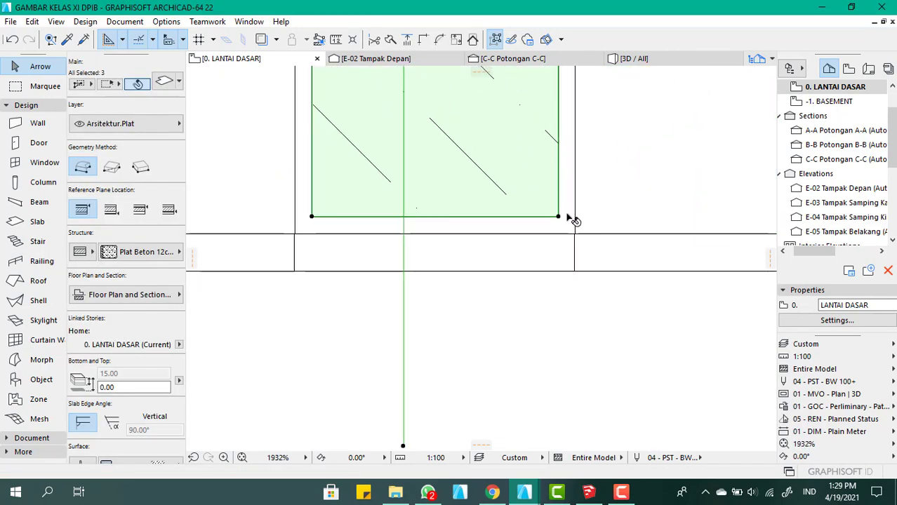
pyautogui.keyDown('shift'); pyautogui.click(568, 217); pyautogui.keyUp('shift')
pyautogui.scroll(-7, 669, 244)
pyautogui.scroll(6, 518, 207)
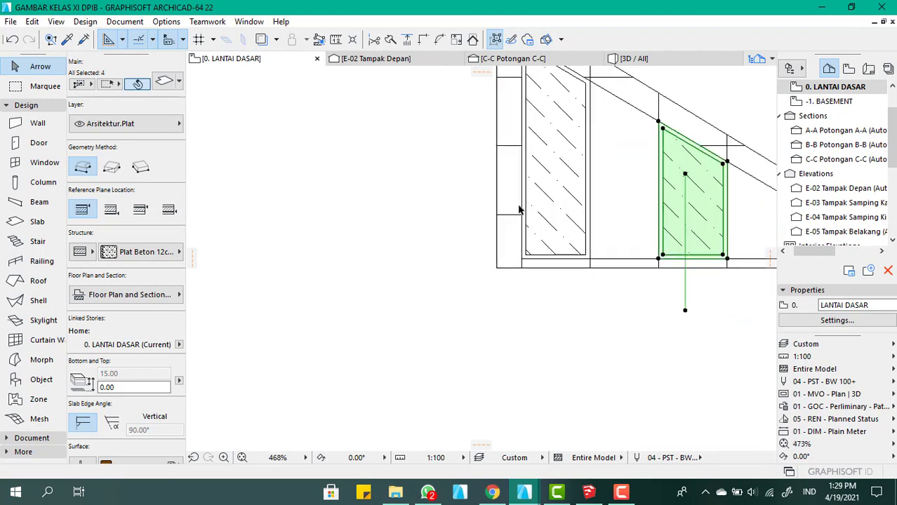
pyautogui.keyDown('shift'); pyautogui.click(636, 250); pyautogui.keyUp('shift')
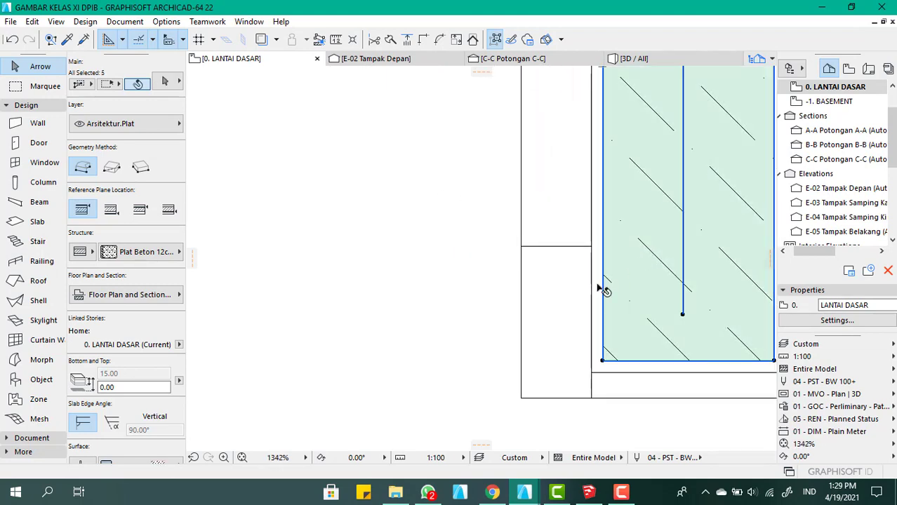
pyautogui.keyDown('shift'); pyautogui.click(595, 290); pyautogui.keyUp('shift')
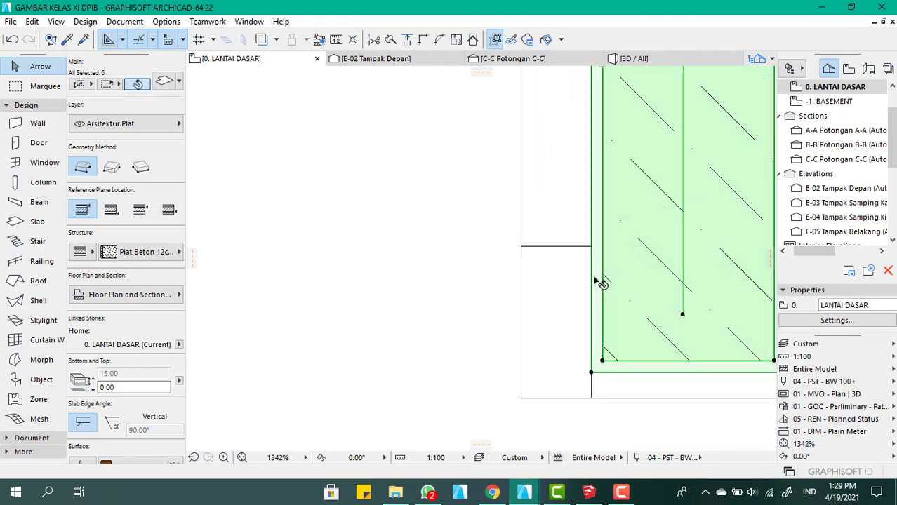
pyautogui.scroll(-7, 397, 225)
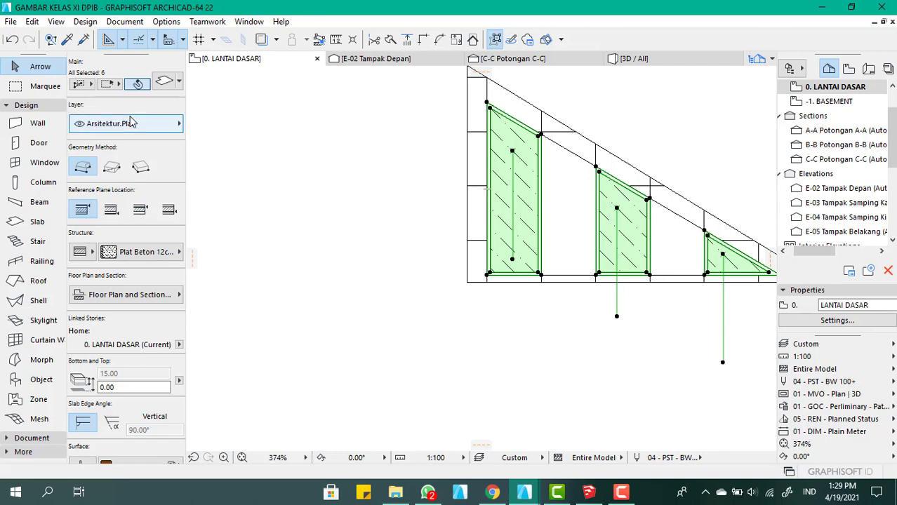
pyautogui.click(132, 123)
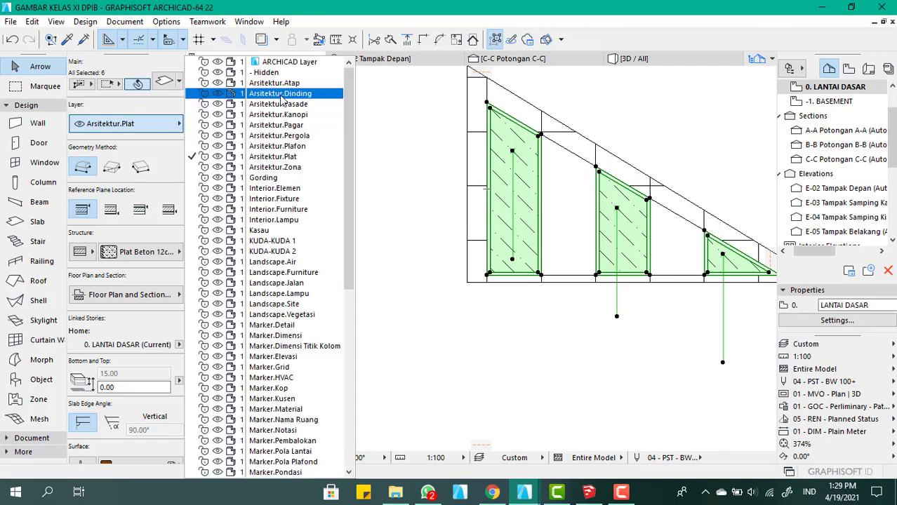
pyautogui.scroll(-3, 281, 123)
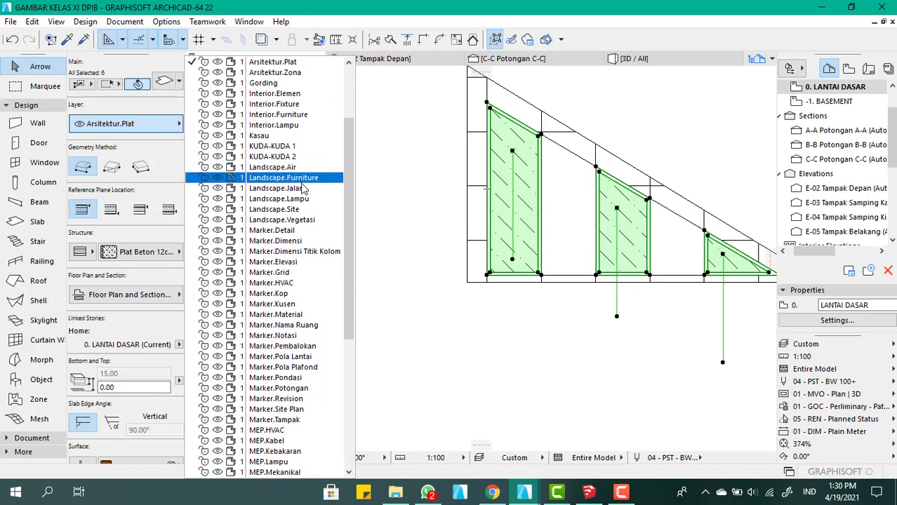
pyautogui.scroll(-2, 303, 190)
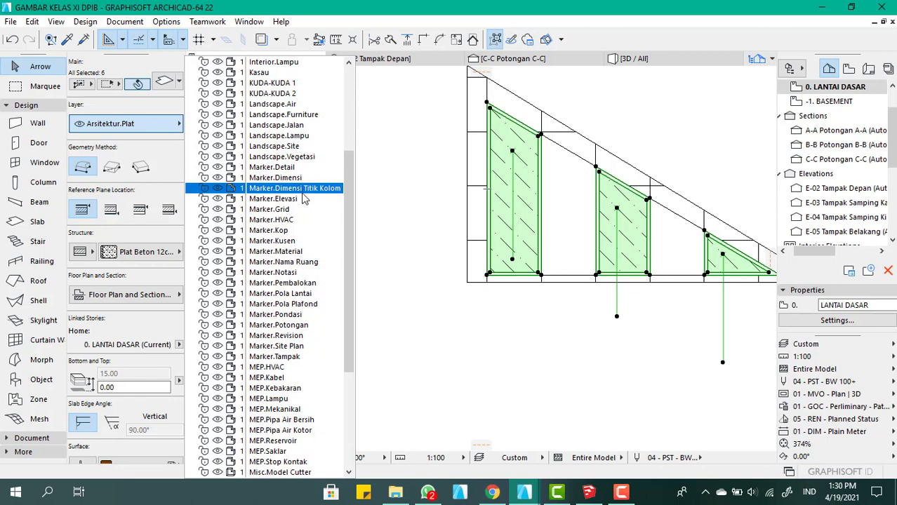
pyautogui.scroll(-6, 302, 200)
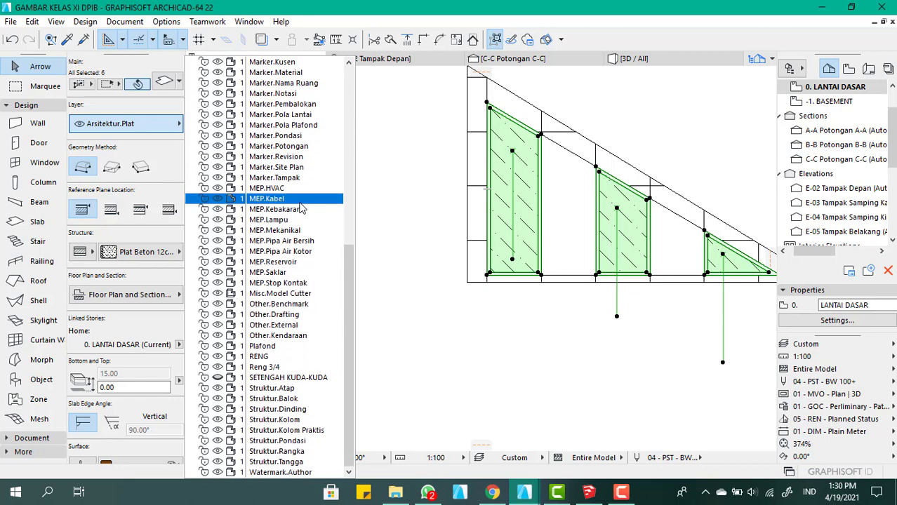
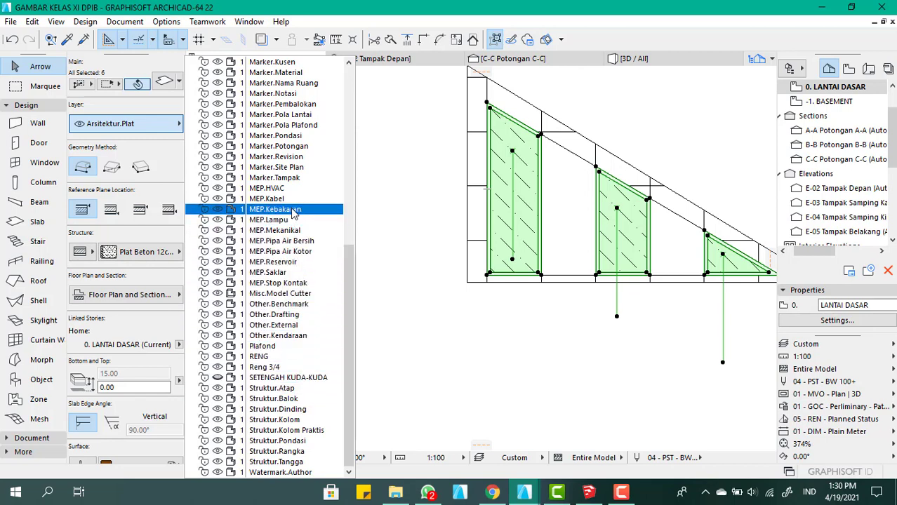
# Assign all six selected frame and glass slabs to the Marker.Kusen layer
pyautogui.scroll(3, 298, 174)
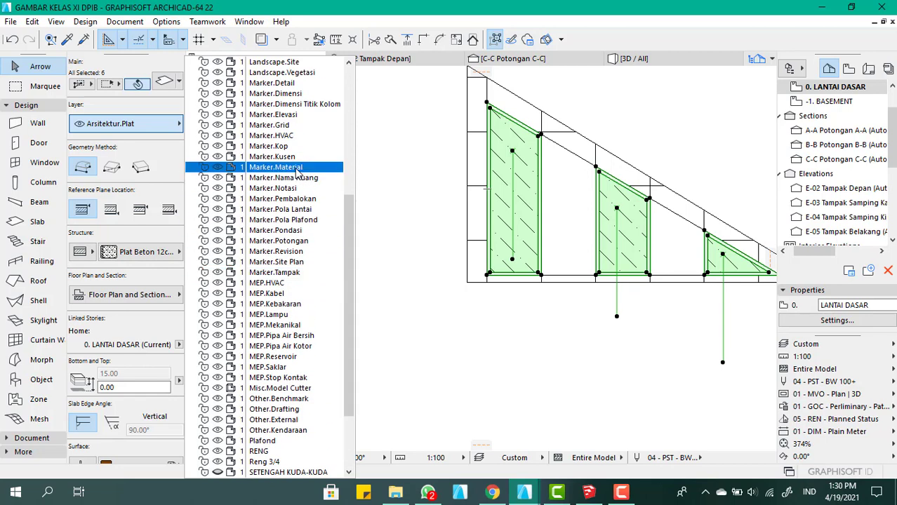
pyautogui.scroll(3, 298, 172)
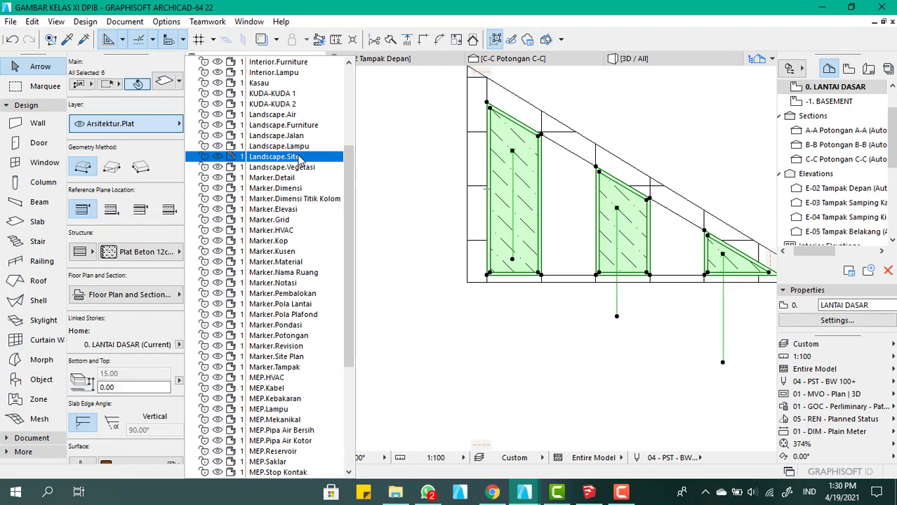
pyautogui.scroll(5, 298, 159)
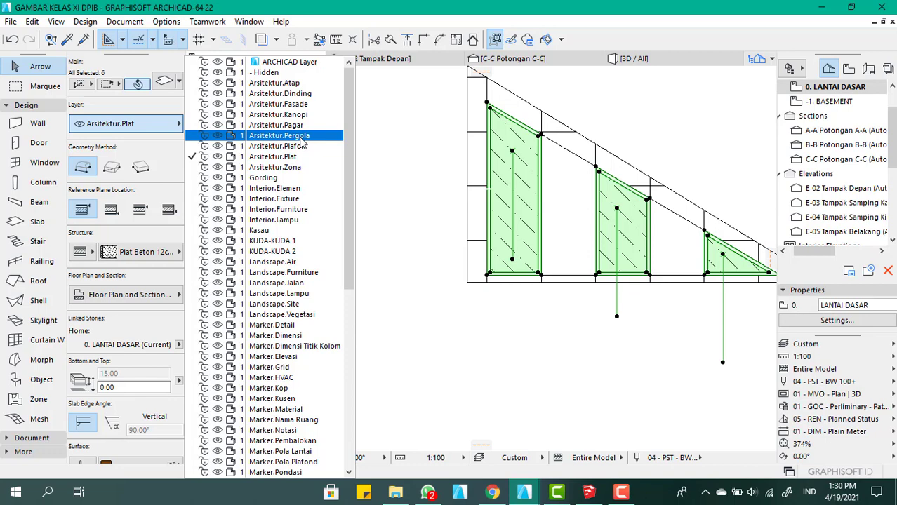
pyautogui.scroll(-2, 301, 142)
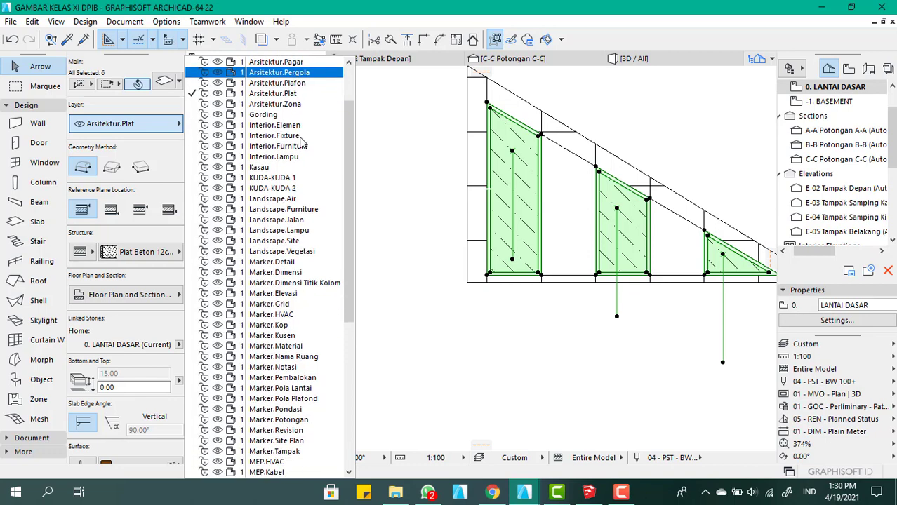
pyautogui.scroll(-2, 300, 143)
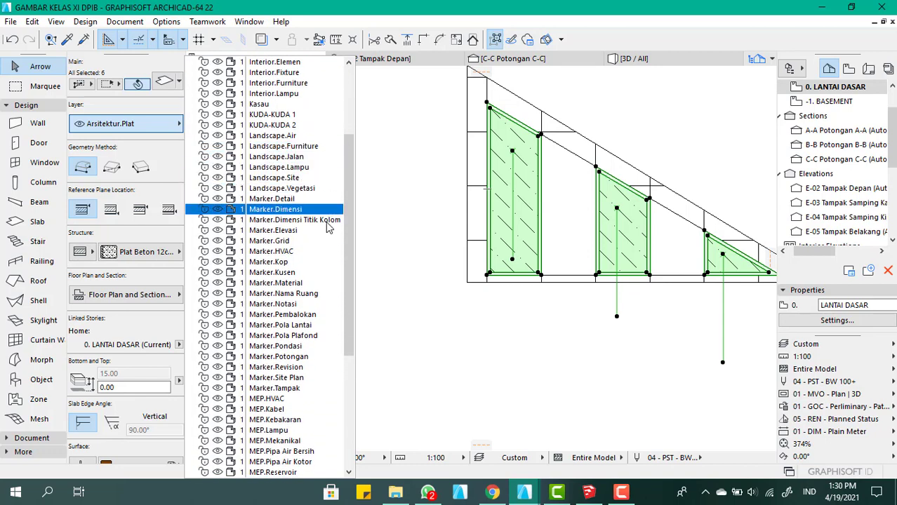
pyautogui.scroll(-4, 316, 269)
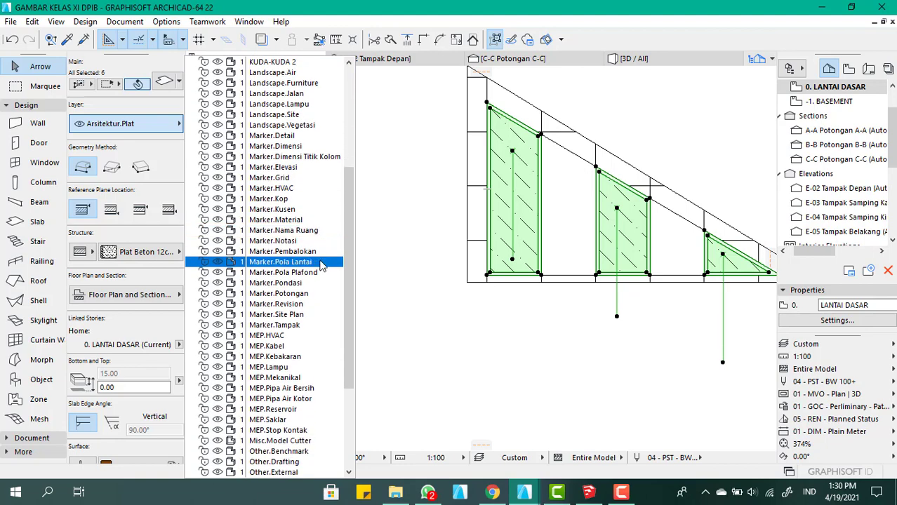
pyautogui.scroll(-3, 321, 269)
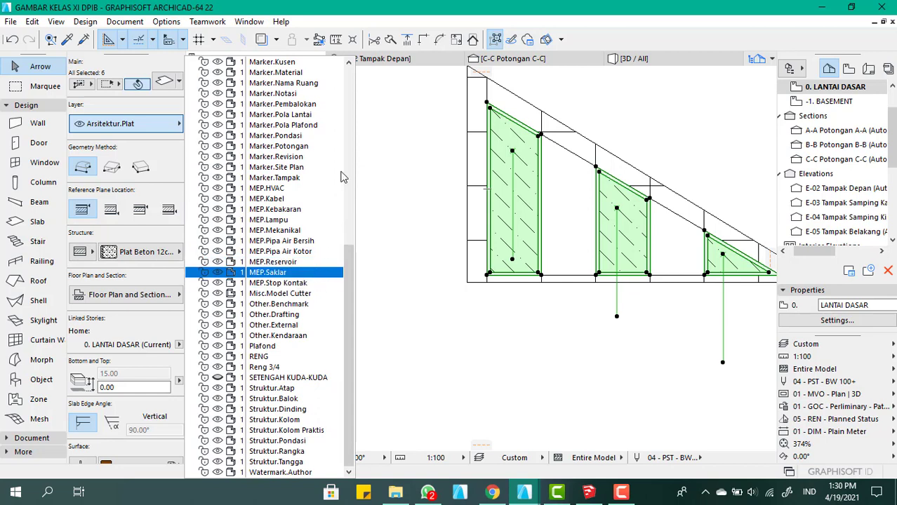
pyautogui.scroll(5, 313, 275)
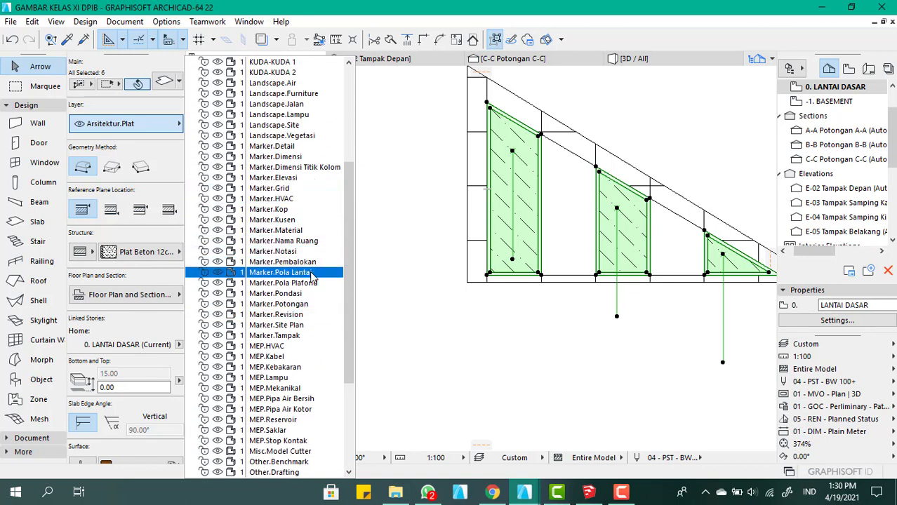
pyautogui.click(307, 221)
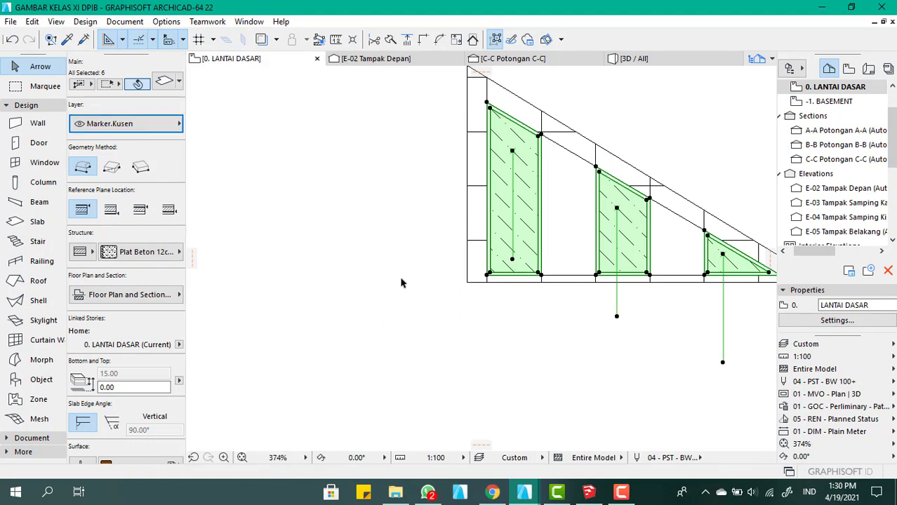
pyautogui.click(557, 491)
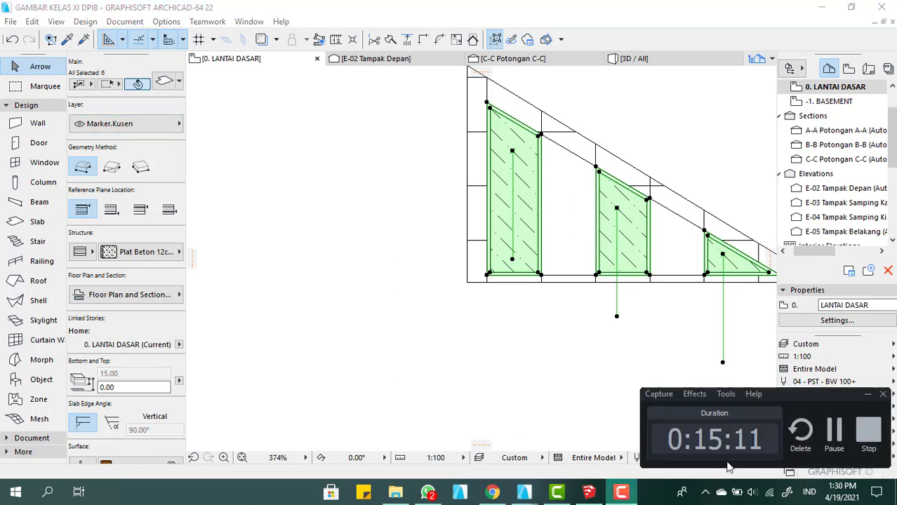
pyautogui.click(833, 432)
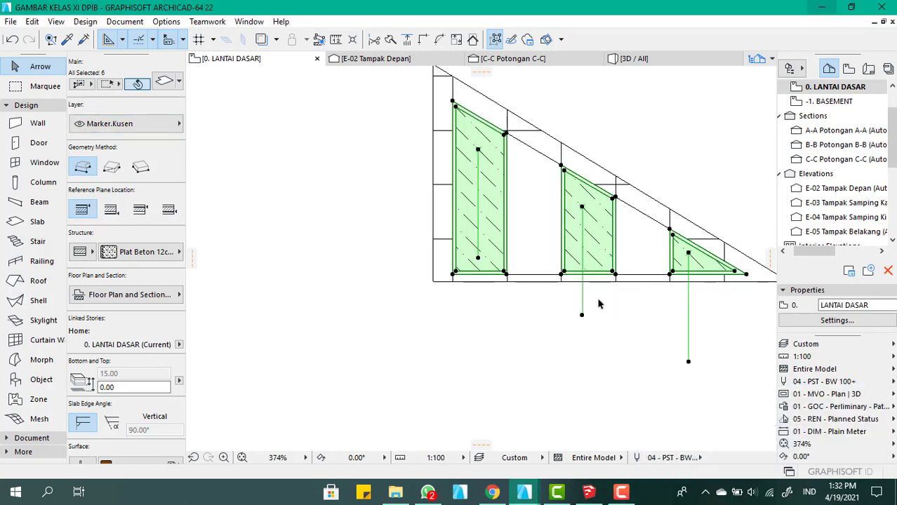
# Deselect the slabs in the floor plan, and delete the large outer triangular frame slab in the 3D view
pyautogui.scroll(-2, 435, 316)
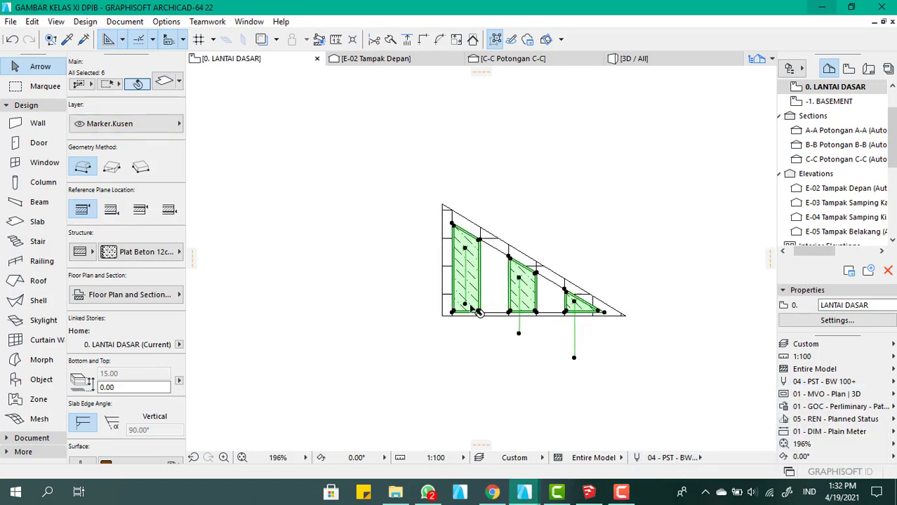
pyautogui.scroll(1, 379, 348)
pyautogui.click(378, 347)
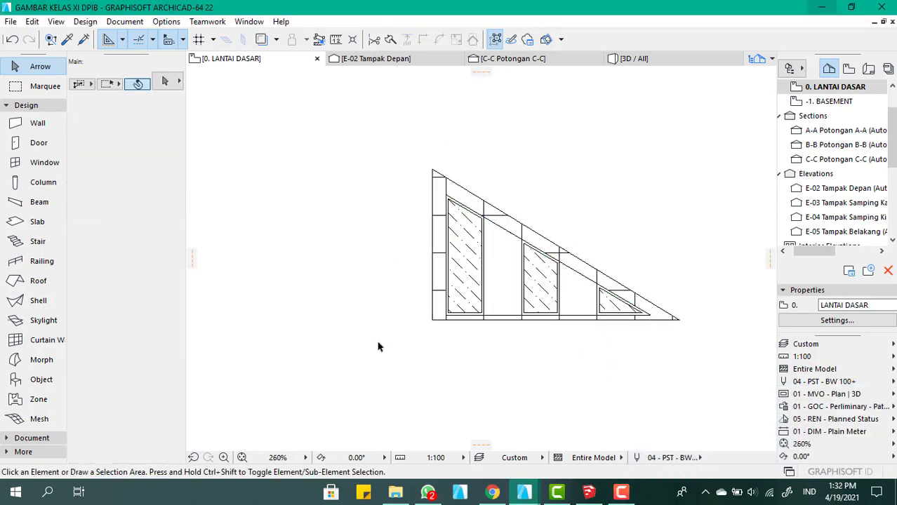
pyautogui.click(656, 58)
pyautogui.scroll(-3, 451, 212)
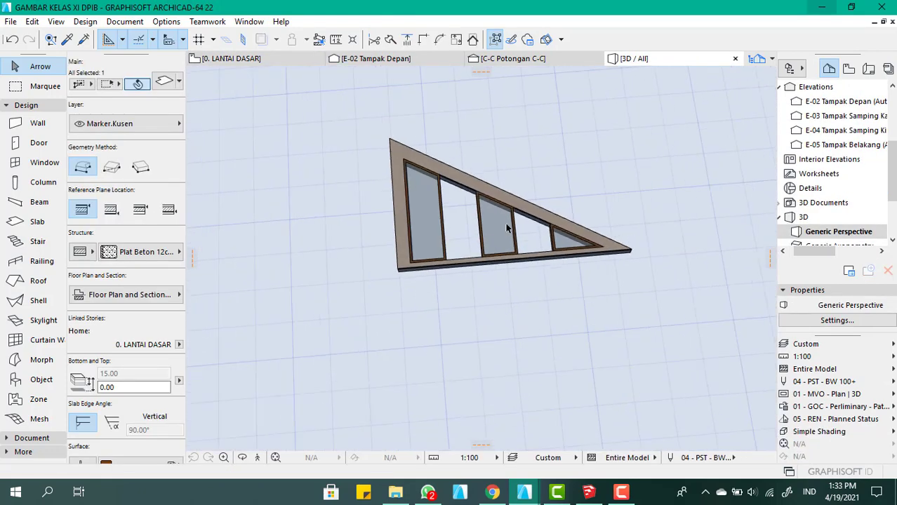
pyautogui.keyDown('shift'); pyautogui.moveTo(509, 268); pyautogui.dragTo(500, 182, button='middle'); pyautogui.keyUp('shift')
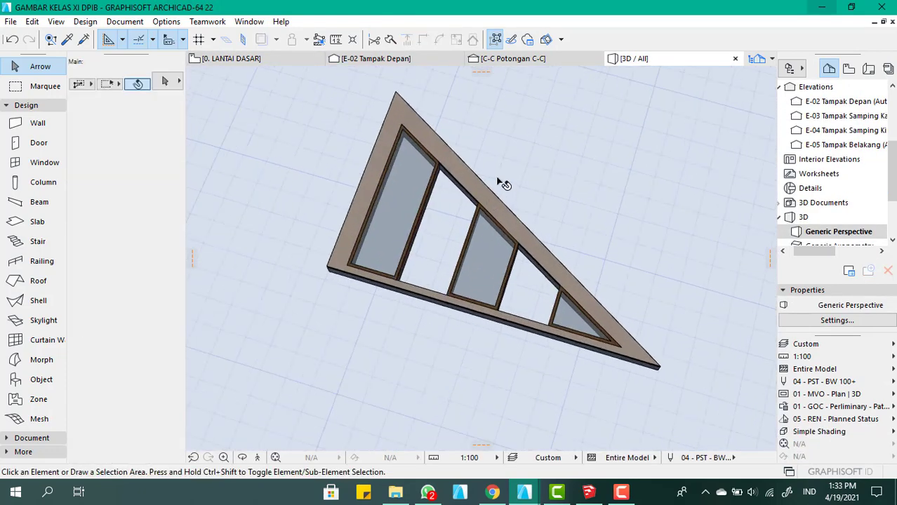
pyautogui.click(472, 181)
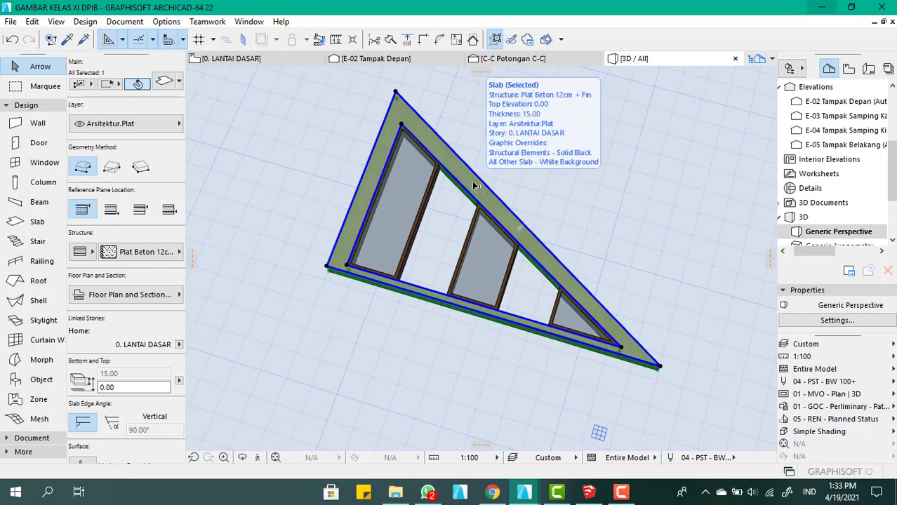
pyautogui.press('Delete')
# Change the tallest panel's wooden frame slab to a basic structure with a thickness of 10
pyautogui.scroll(-2, 478, 216)
pyautogui.scroll(3, 410, 235)
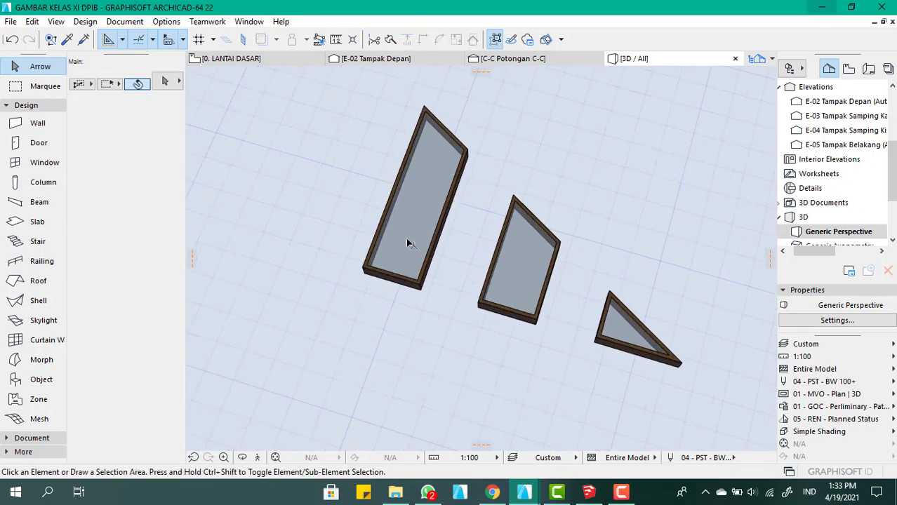
pyautogui.scroll(2, 427, 268)
pyautogui.keyDown('shift'); pyautogui.moveTo(427, 268); pyautogui.dragTo(419, 228, button='middle'); pyautogui.keyUp('shift')
pyautogui.scroll(-3, 419, 298)
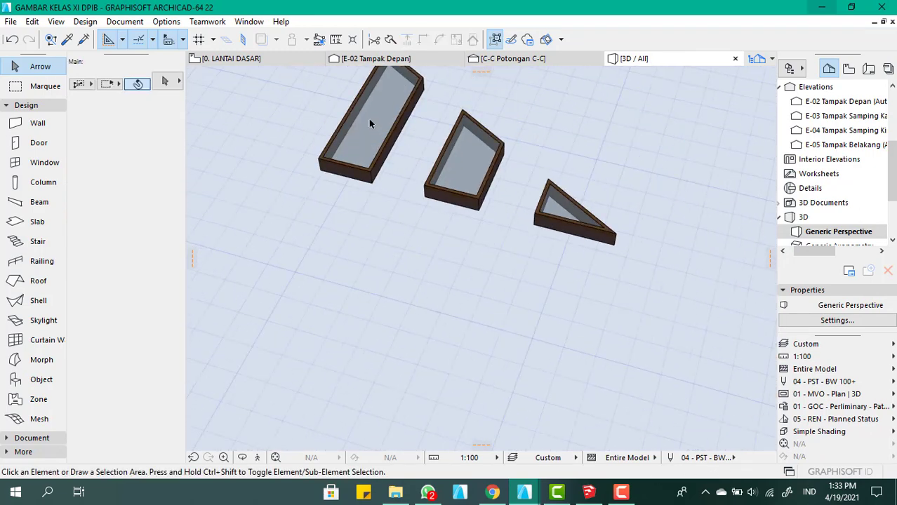
pyautogui.scroll(4, 369, 120)
pyautogui.click(385, 251)
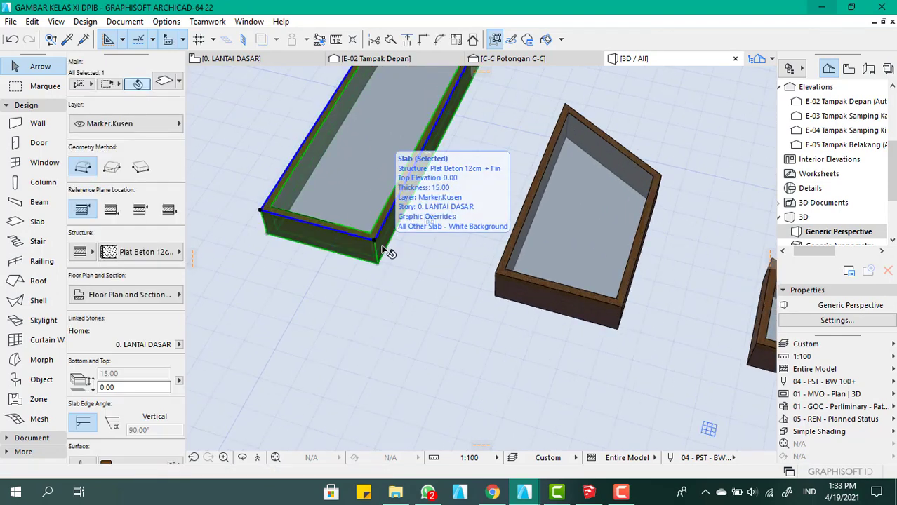
pyautogui.doubleClick(385, 250)
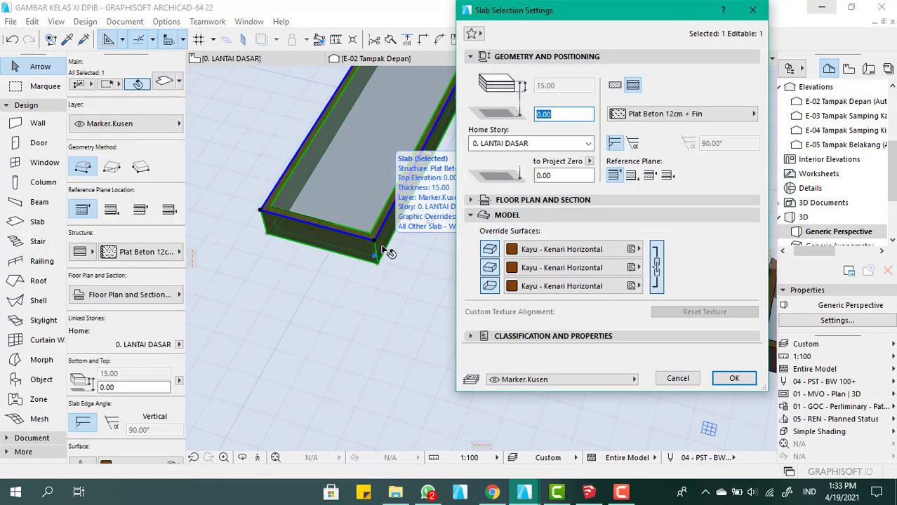
pyautogui.click(615, 86)
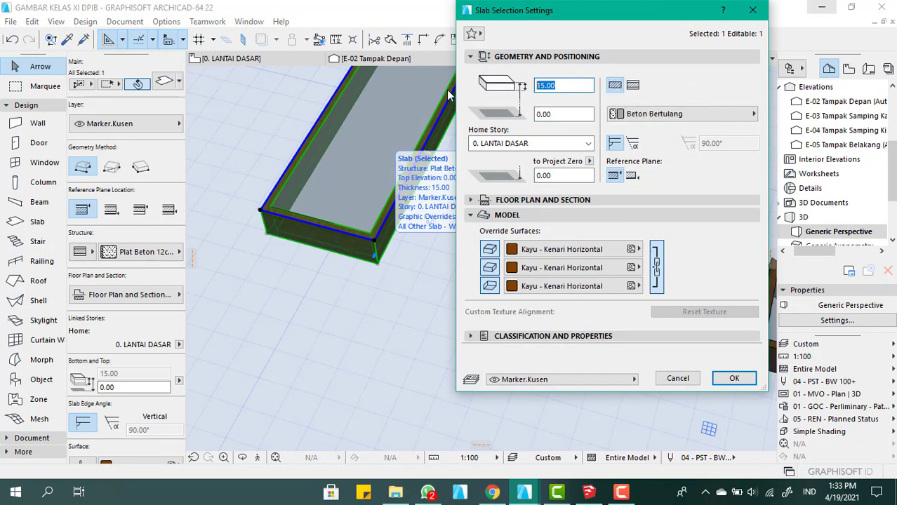
pyautogui.write('10')
pyautogui.press('Return')
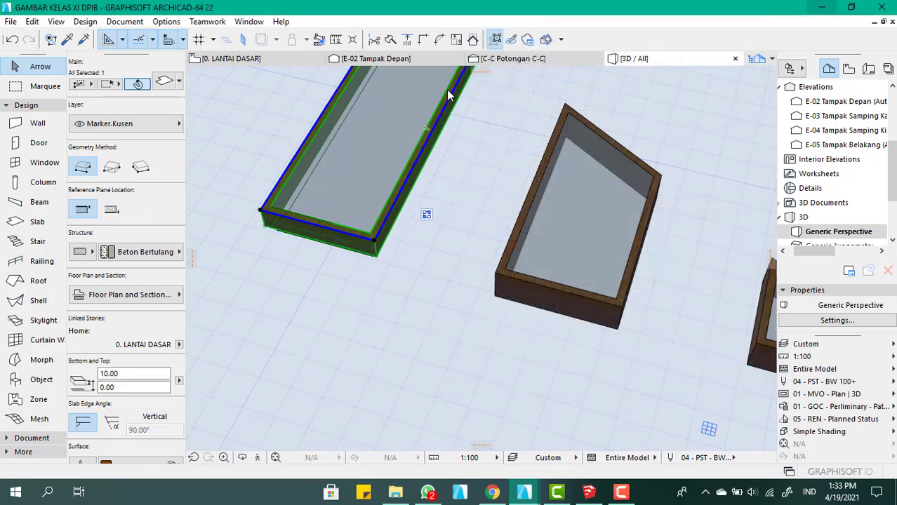
# Set the offset to home story of the tallest panel's Kaca - Biru glass slab to 3
pyautogui.scroll(4, 365, 225)
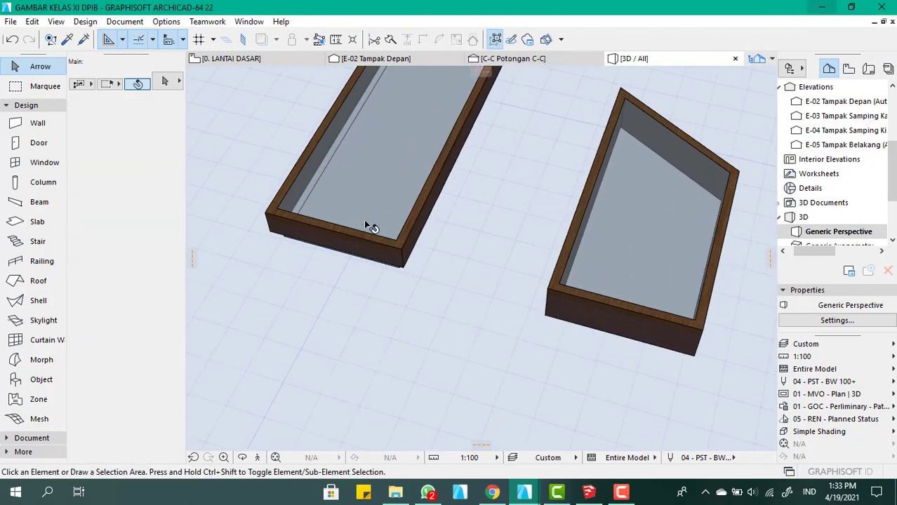
pyautogui.scroll(2, 362, 230)
pyautogui.moveTo(384, 260)
pyautogui.keyDown('shift'); pyautogui.mouseDown(button='middle')
pyautogui.moveTo(417, 194)
pyautogui.moveTo(368, 264)
pyautogui.mouseUp(button='middle'); pyautogui.keyUp('shift')
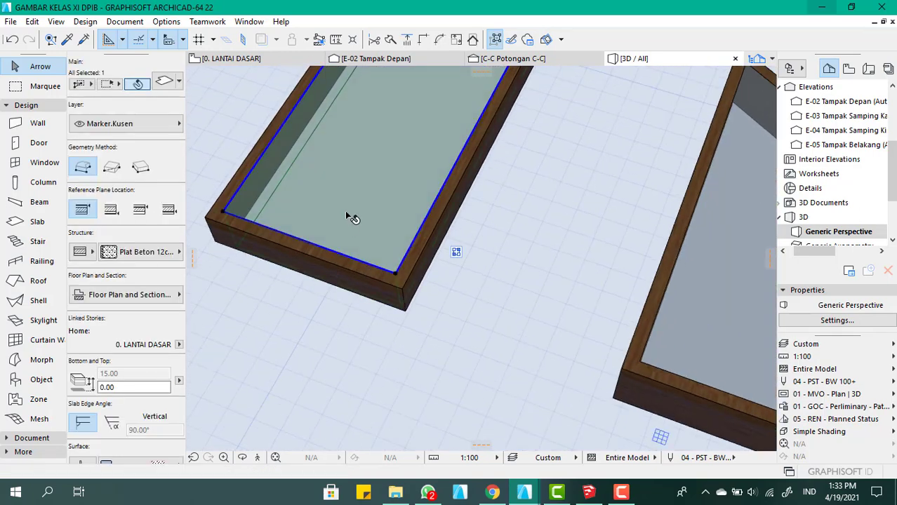
pyautogui.hotkey('ctrl', 't')
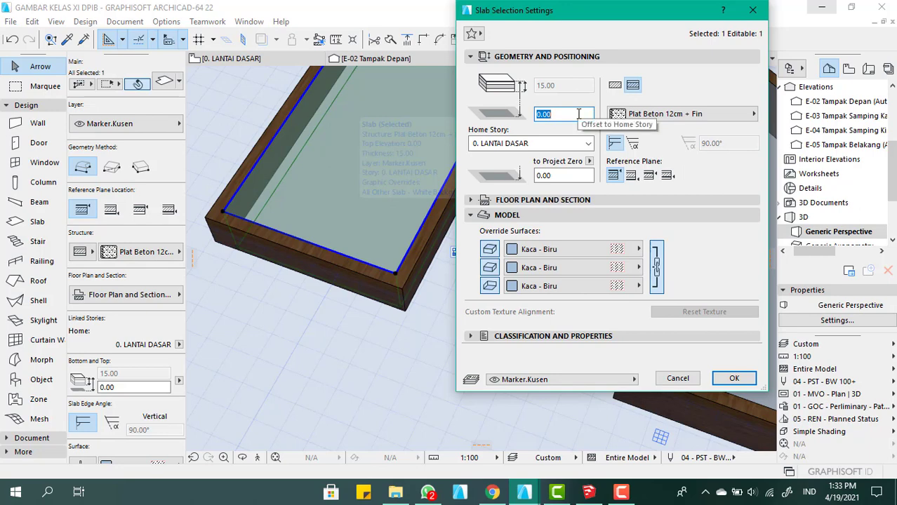
pyautogui.write('3')
pyautogui.click(729, 379)
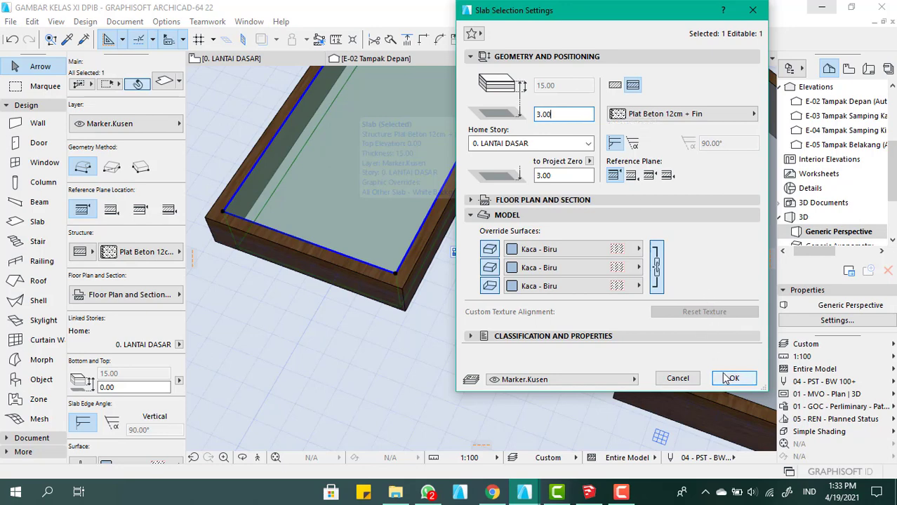
pyautogui.click(727, 379)
# Set the tallest panel's glass slab to home story offset 0 and a basic structure with a thickness of 3
pyautogui.scroll(-4, 509, 233)
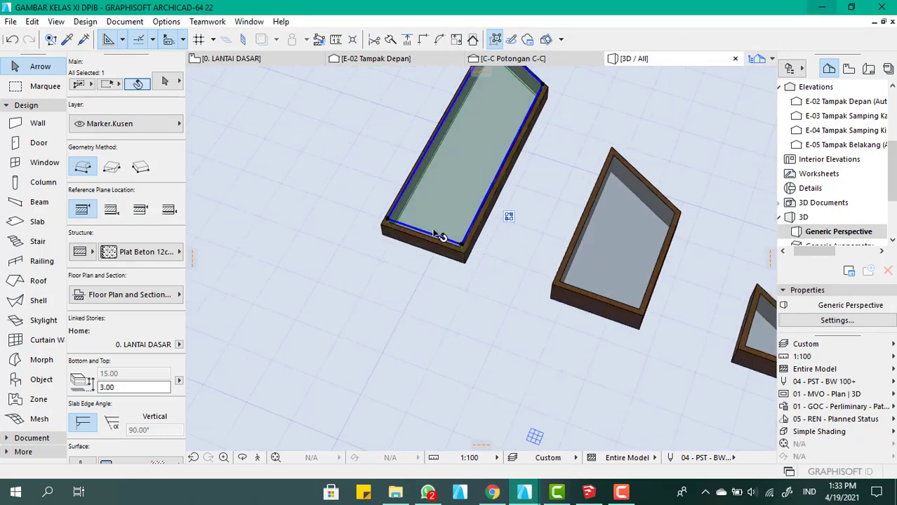
pyautogui.keyDown('shift'); pyautogui.moveTo(438, 235); pyautogui.dragTo(467, 205, button='middle'); pyautogui.keyUp('shift')
pyautogui.doubleClick(466, 205)
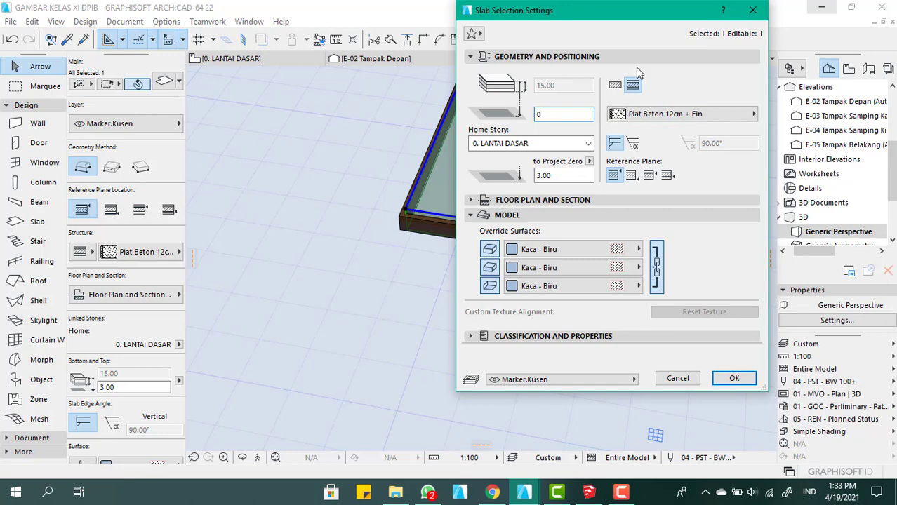
pyautogui.click(615, 85)
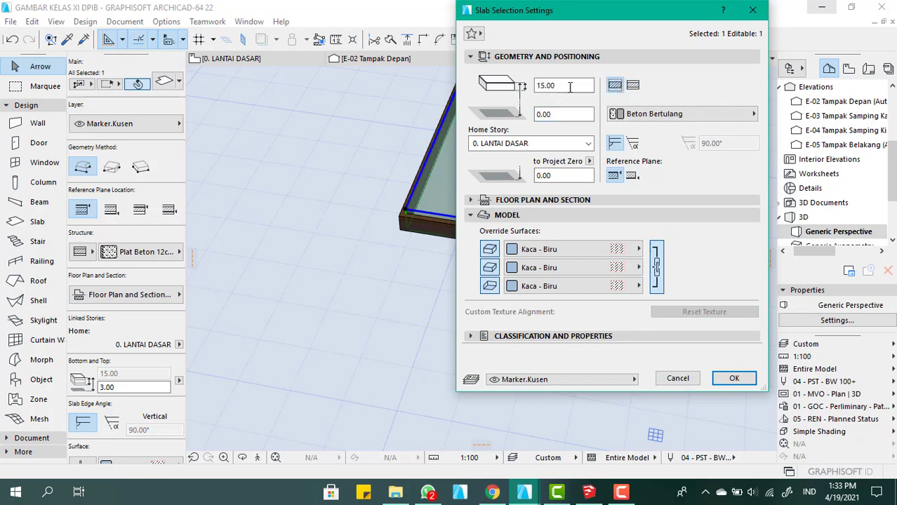
pyautogui.doubleClick(559, 85)
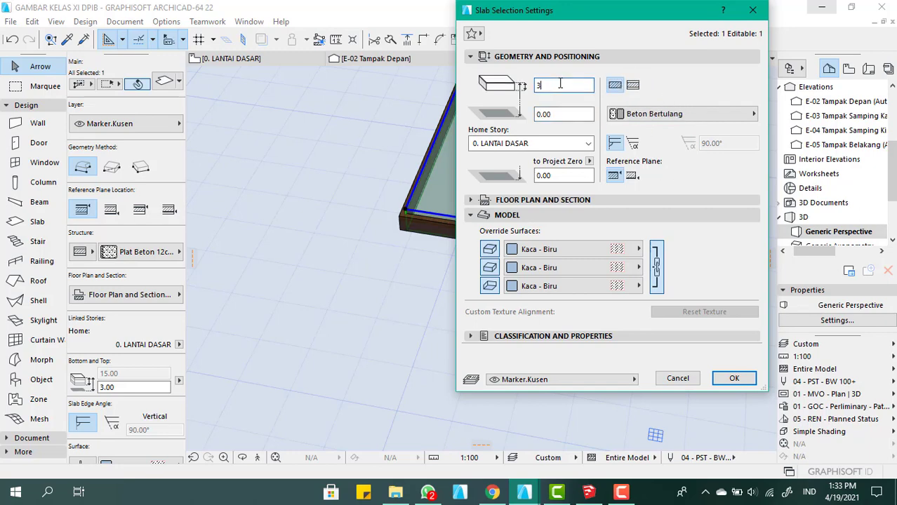
pyautogui.write('3')
pyautogui.press('Return')
# Examine how the thinned glass pane sits inside the tallest panel's frame from several angles
pyautogui.scroll(5, 480, 152)
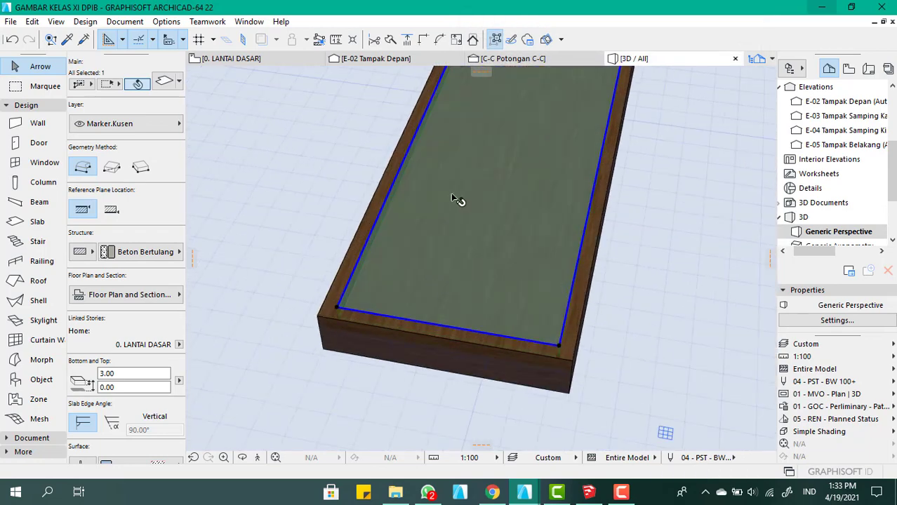
pyautogui.scroll(-2, 450, 195)
pyautogui.keyDown('shift'); pyautogui.moveTo(447, 213); pyautogui.dragTo(566, 268, button='middle'); pyautogui.keyUp('shift')
pyautogui.scroll(-3, 553, 238)
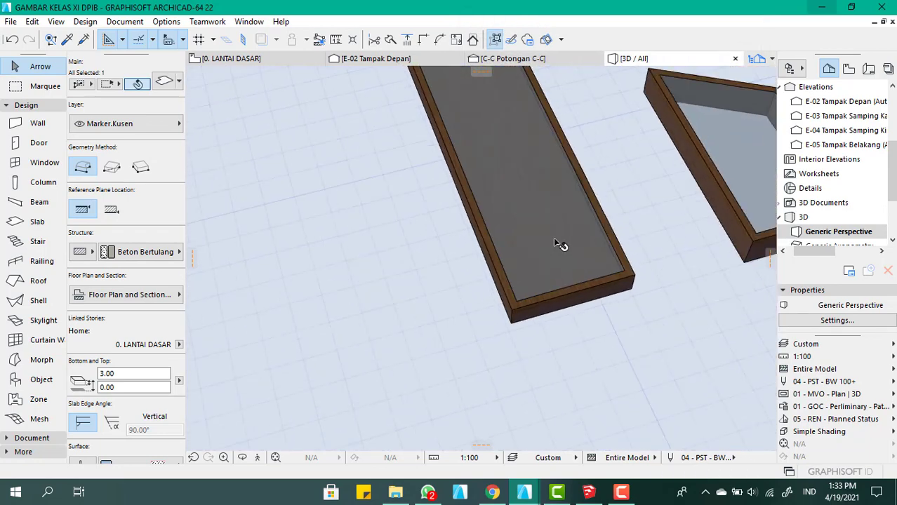
pyautogui.scroll(5, 554, 242)
pyautogui.scroll(-6, 525, 245)
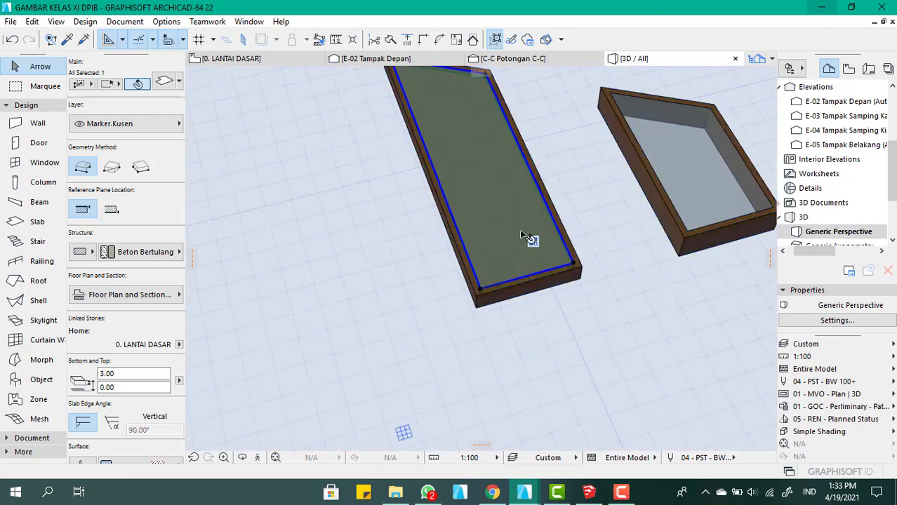
pyautogui.keyDown('shift'); pyautogui.moveTo(520, 231); pyautogui.dragTo(446, 227, button='middle'); pyautogui.keyUp('shift')
pyautogui.scroll(3, 438, 248)
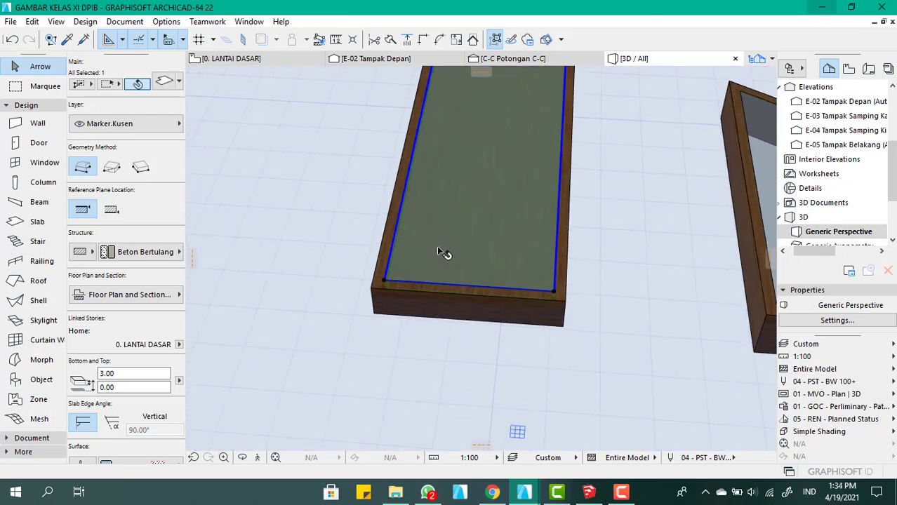
# Try to lower the glass pane by about 5.62 within the tallest frame, and undo the move
pyautogui.click(437, 248)
pyautogui.click(454, 242)
pyautogui.click(454, 255)
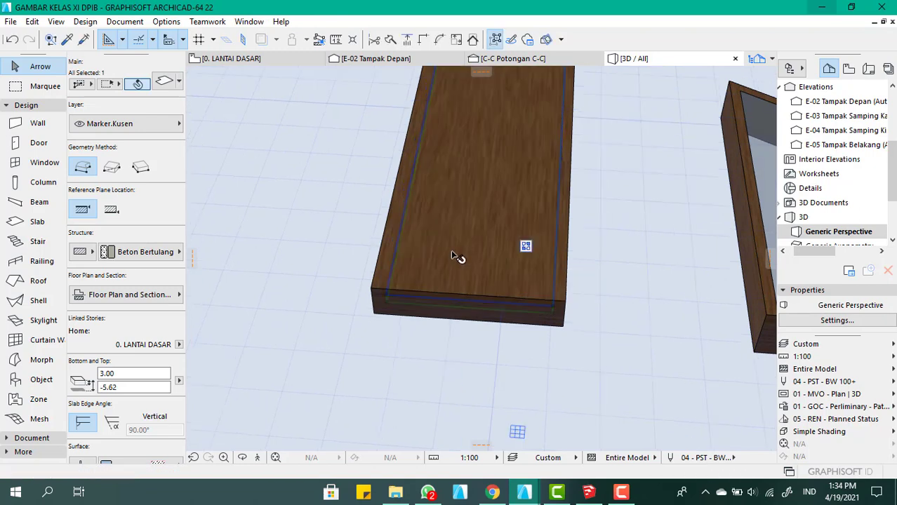
pyautogui.hotkey('ctrl', 'z')
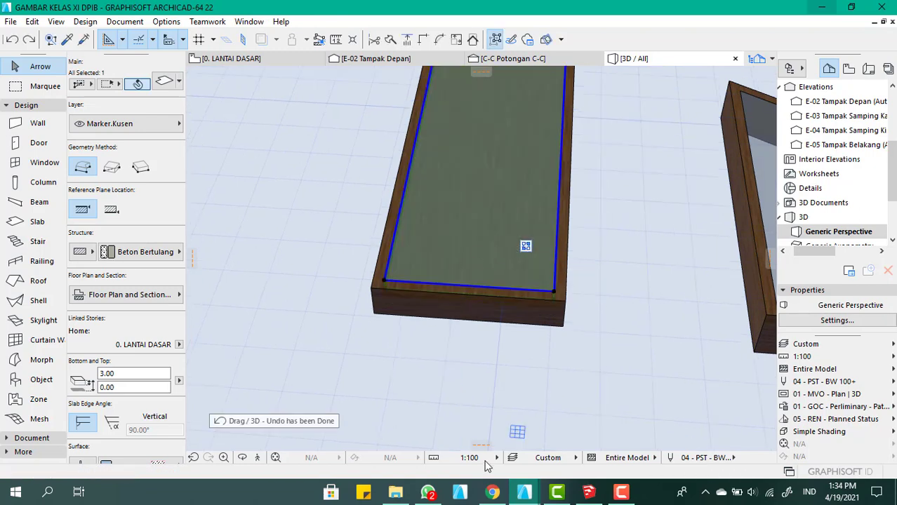
# Examine the glass panes and frames of the gable panels in the 3D view
pyautogui.scroll(-3, 472, 268)
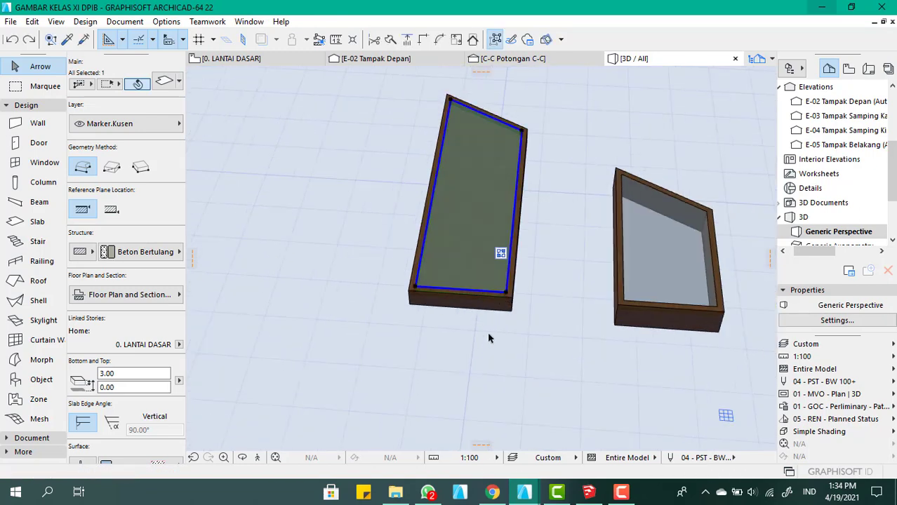
pyautogui.click(488, 334)
pyautogui.scroll(2, 485, 305)
pyautogui.click(489, 305)
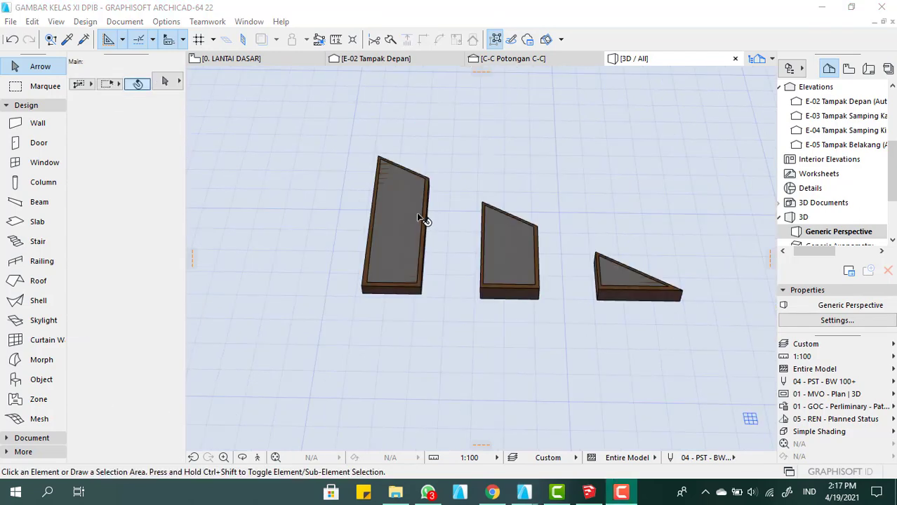
pyautogui.scroll(3, 481, 287)
pyautogui.scroll(-3, 480, 288)
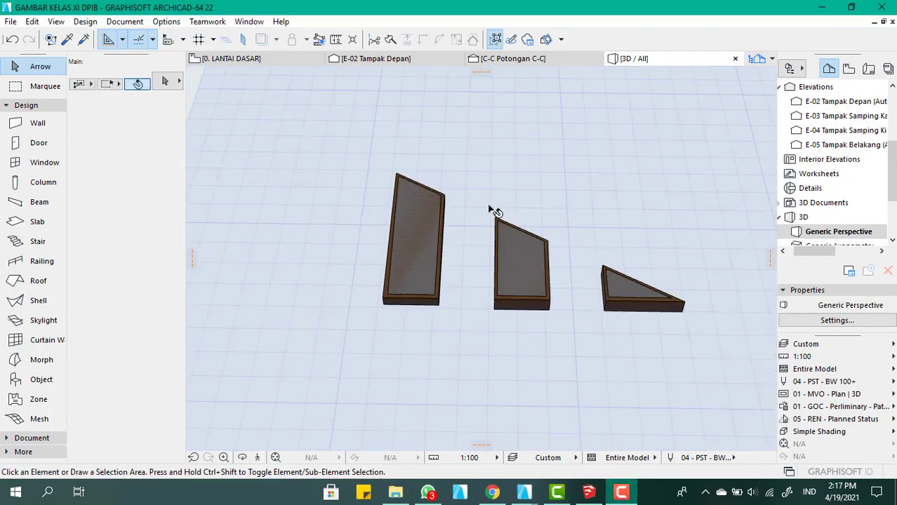
pyautogui.scroll(4, 420, 271)
pyautogui.scroll(-3, 500, 306)
pyautogui.scroll(1, 481, 281)
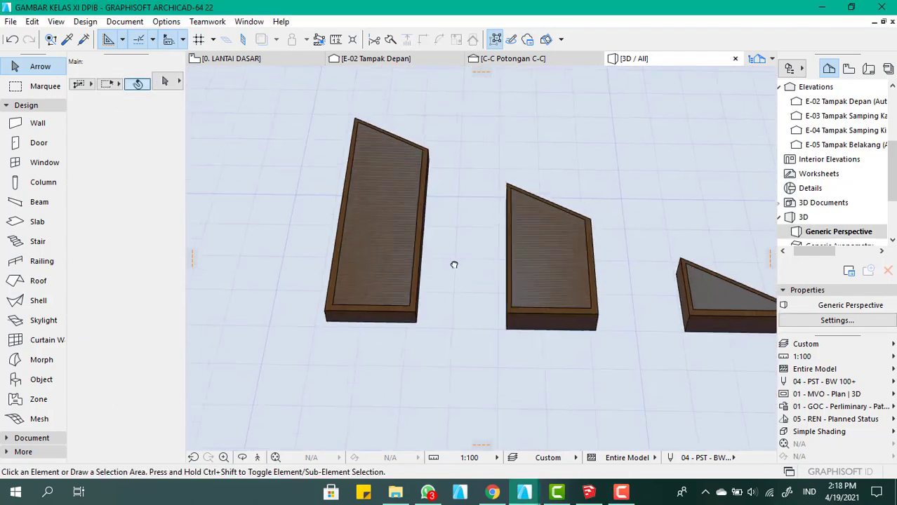
# Delete the large triangle outline below the three gable panels on the 0. LANTAI DASAR floor plan
pyautogui.click(242, 58)
pyautogui.scroll(-6, 406, 260)
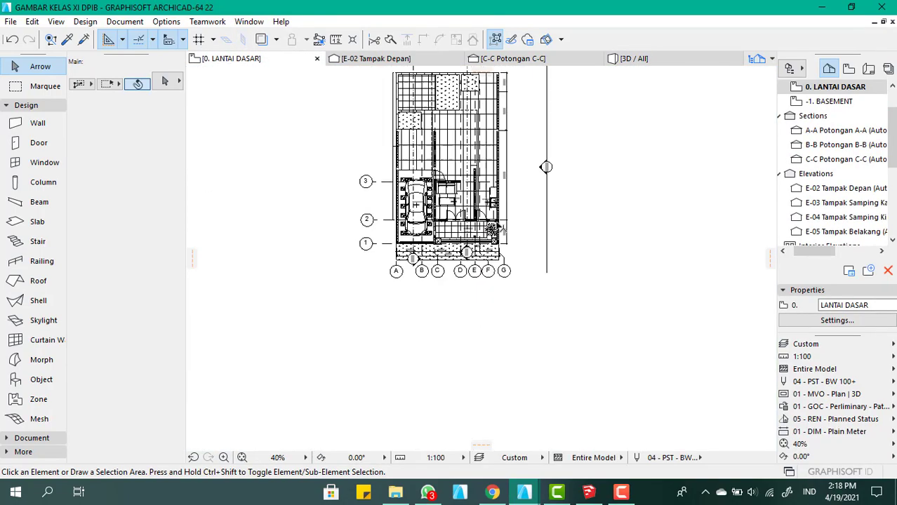
pyautogui.scroll(1, 421, 300)
pyautogui.scroll(5, 413, 303)
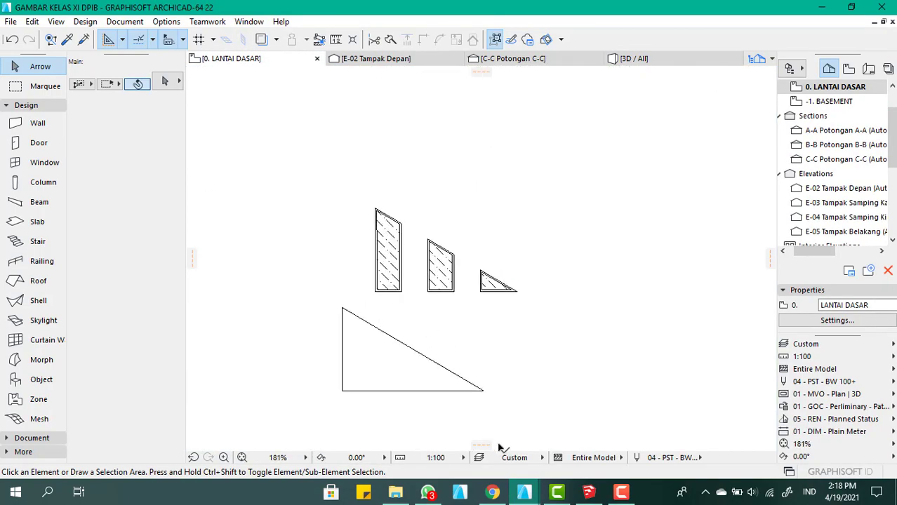
pyautogui.moveTo(520, 424); pyautogui.dragTo(330, 307)
pyautogui.press('Delete')
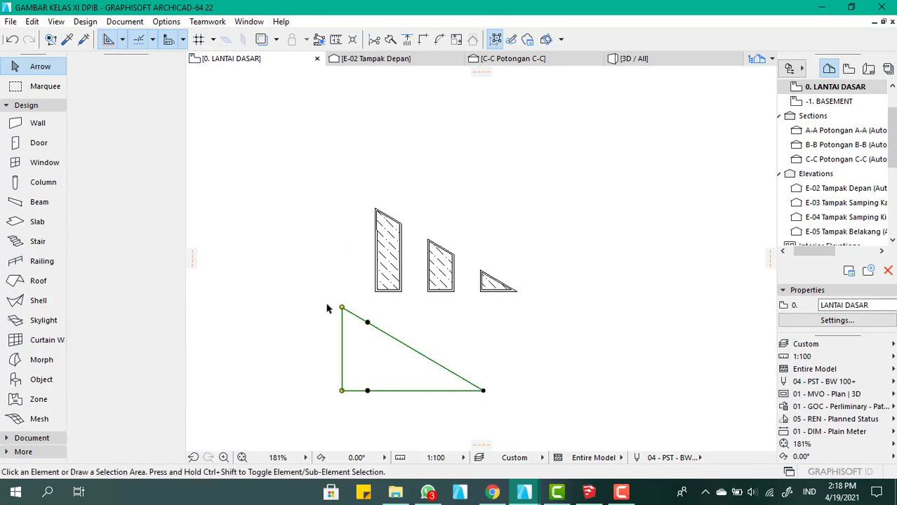
# Subtract a four-sided opening from the tallest panel's frame slab by tracing the inner outline of its glass pane
pyautogui.scroll(5, 356, 277)
pyautogui.scroll(-1, 351, 267)
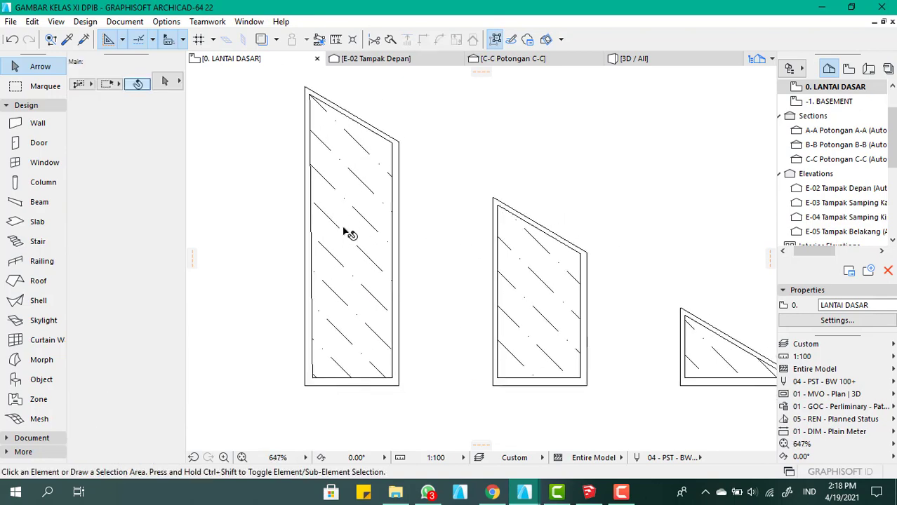
pyautogui.scroll(2, 357, 221)
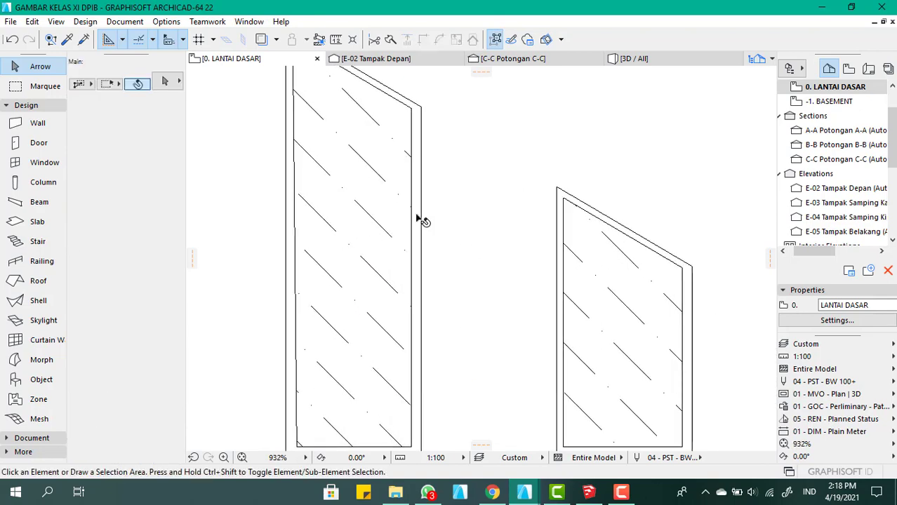
pyautogui.click(419, 221)
pyautogui.scroll(-5, 386, 172)
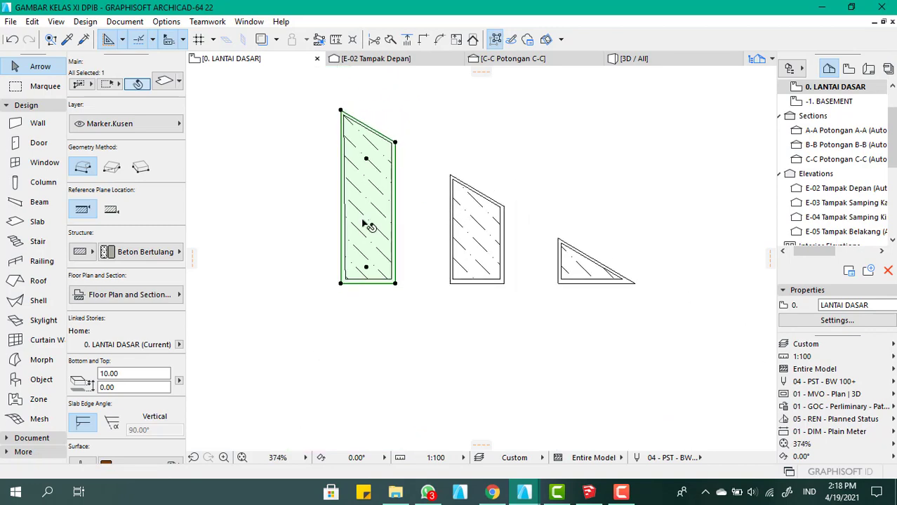
pyautogui.scroll(5, 344, 221)
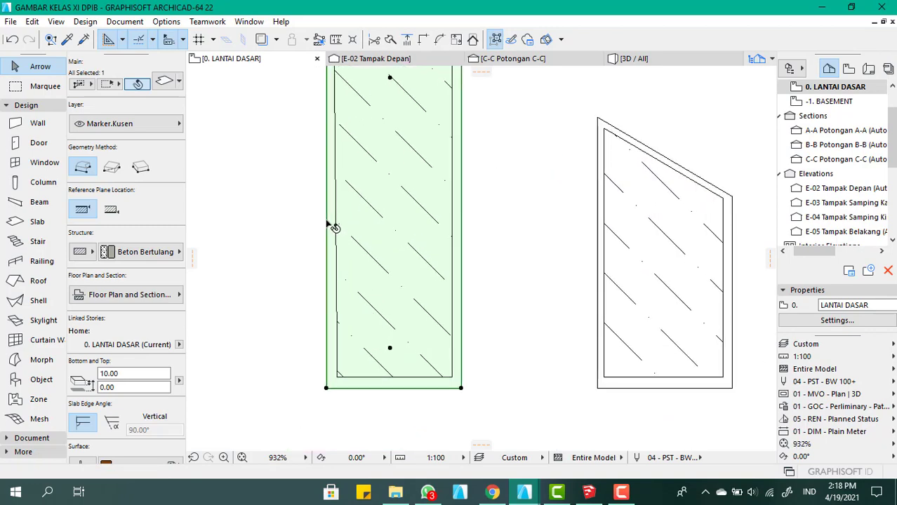
pyautogui.click(325, 223)
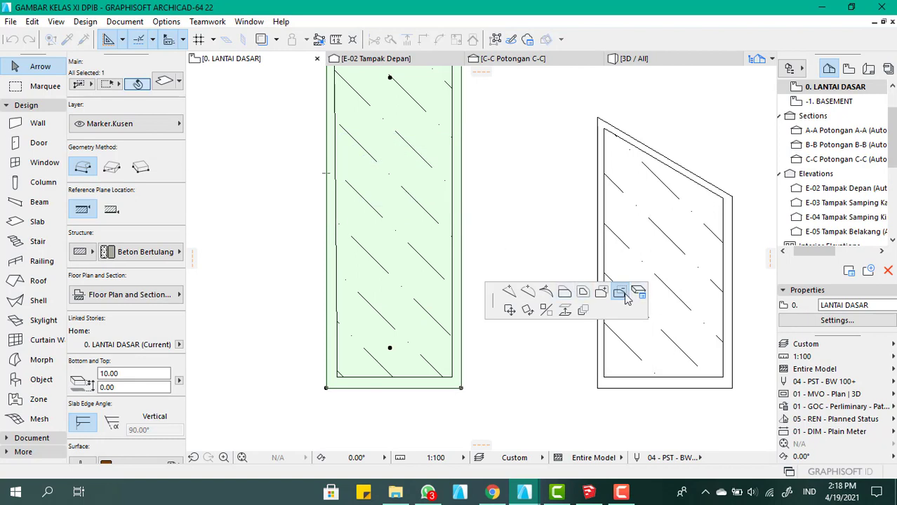
pyautogui.scroll(4, 350, 385)
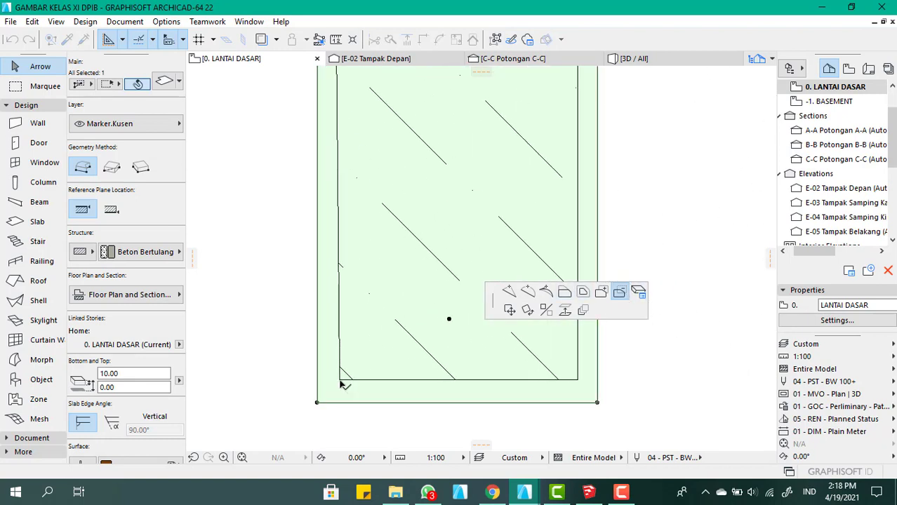
pyautogui.click(340, 380)
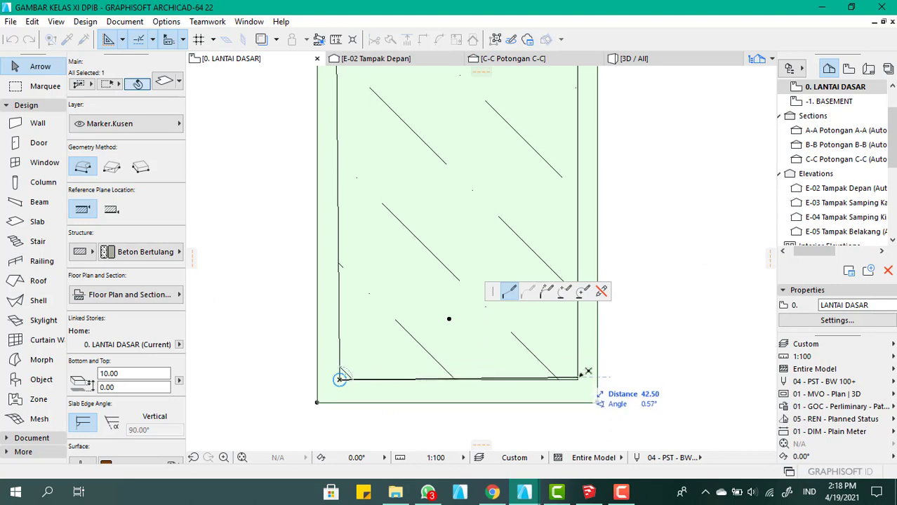
pyautogui.scroll(-6, 555, 445)
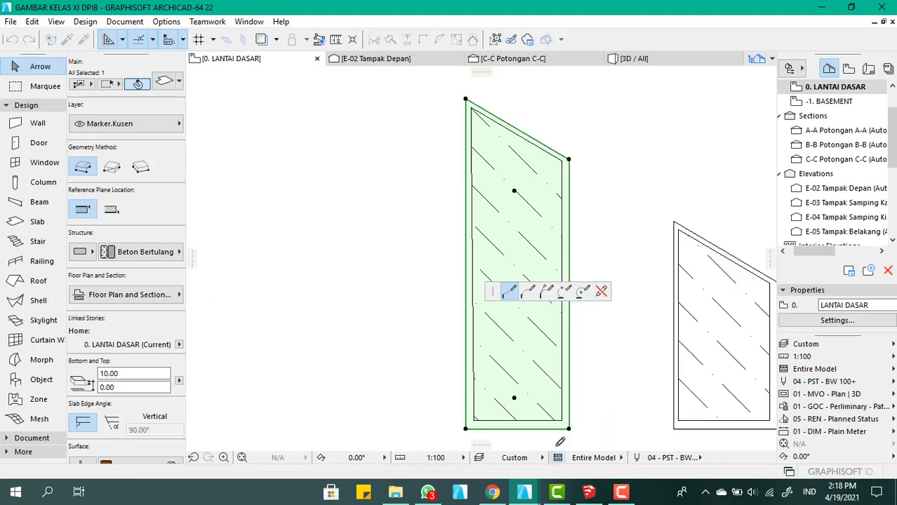
pyautogui.scroll(5, 553, 263)
pyautogui.click(570, 267)
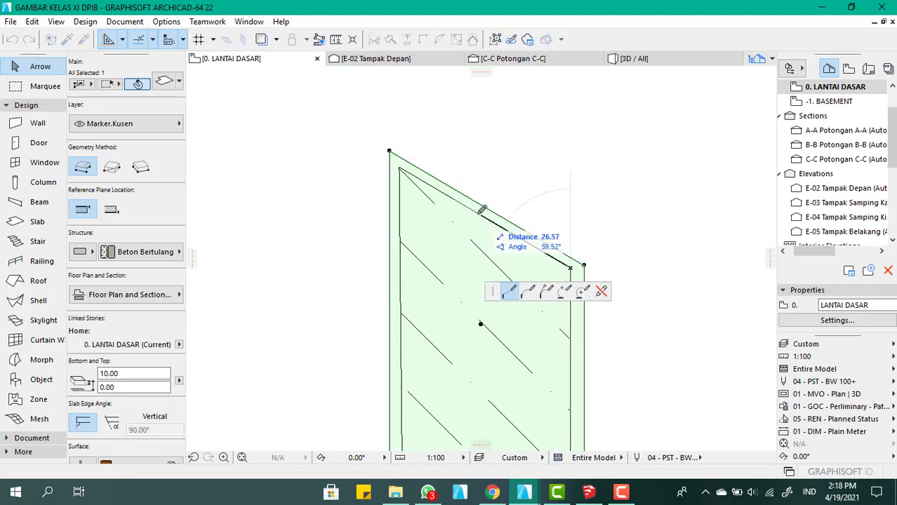
pyautogui.click(399, 168)
pyautogui.scroll(-5, 403, 163)
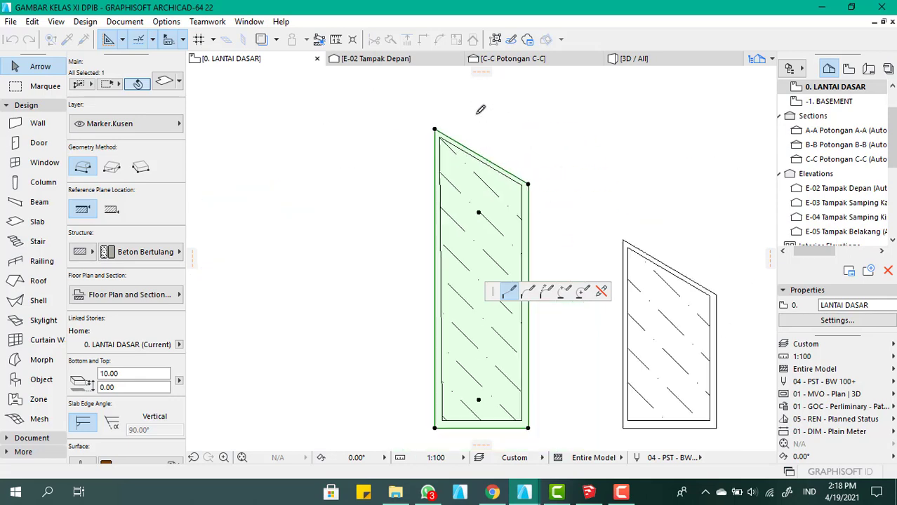
pyautogui.scroll(6, 470, 214)
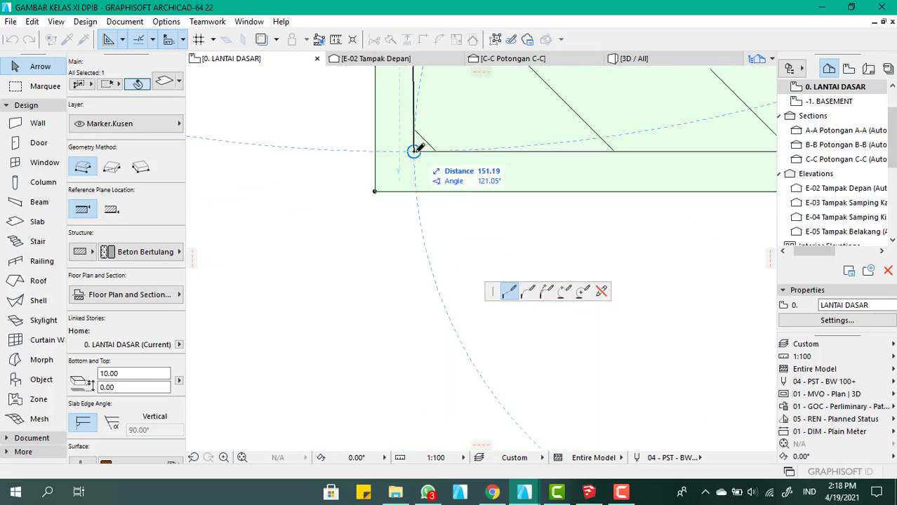
pyautogui.click(414, 149)
pyautogui.scroll(-5, 400, 296)
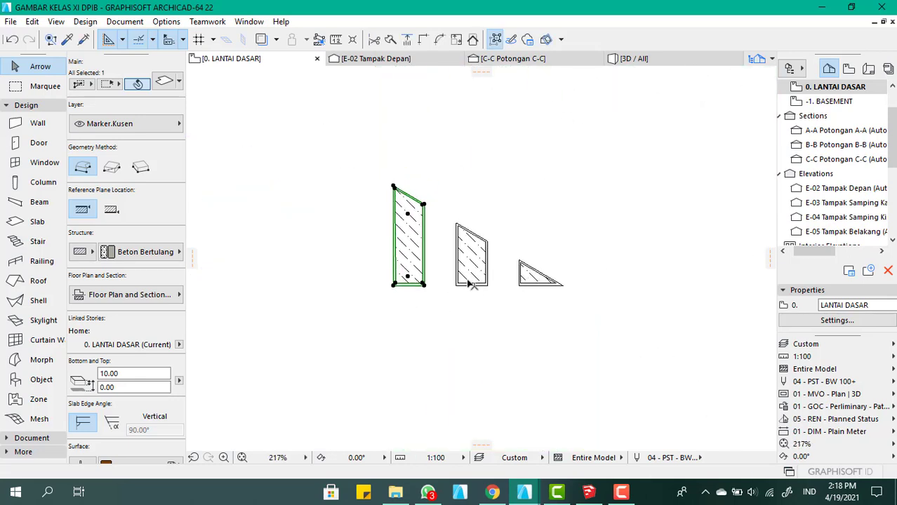
# Subtract the glass pane's four-sided outline from the middle panel's frame slab, leaving a hollow frame
pyautogui.scroll(4, 460, 301)
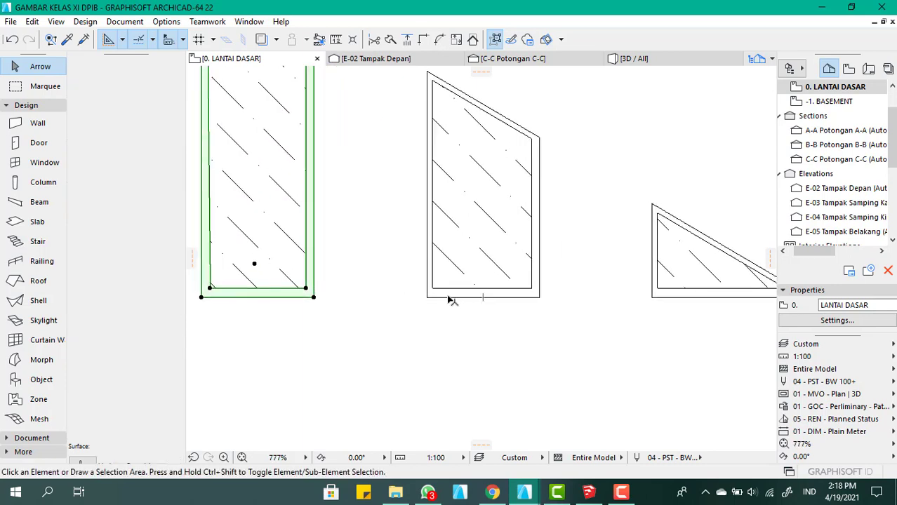
pyautogui.click(450, 298)
pyautogui.click(450, 298)
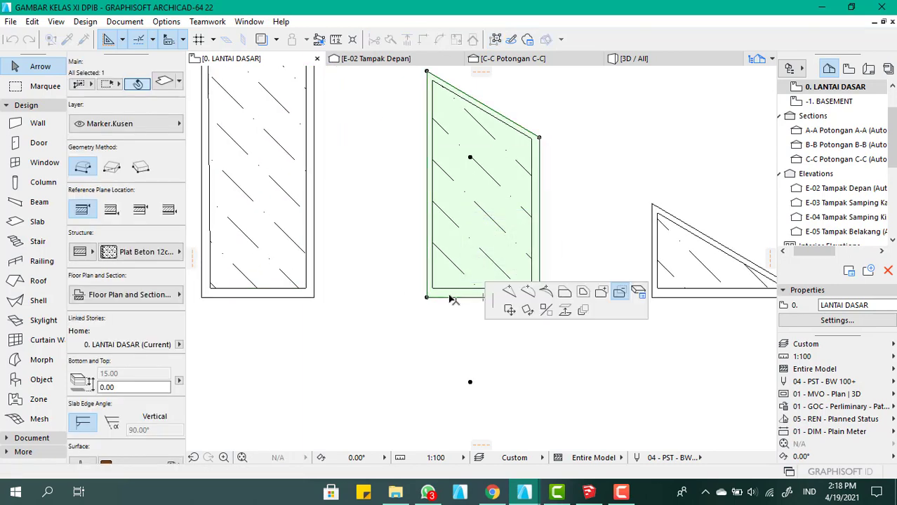
pyautogui.scroll(2, 425, 81)
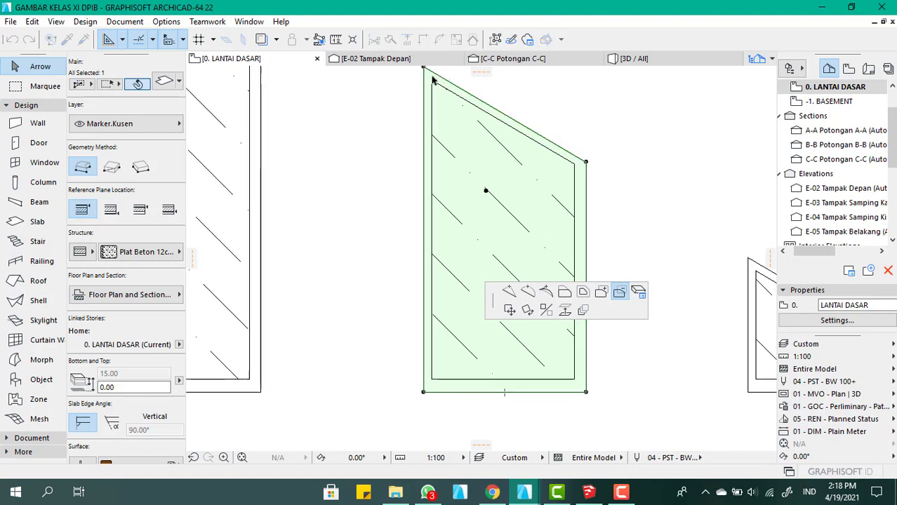
pyautogui.click(432, 80)
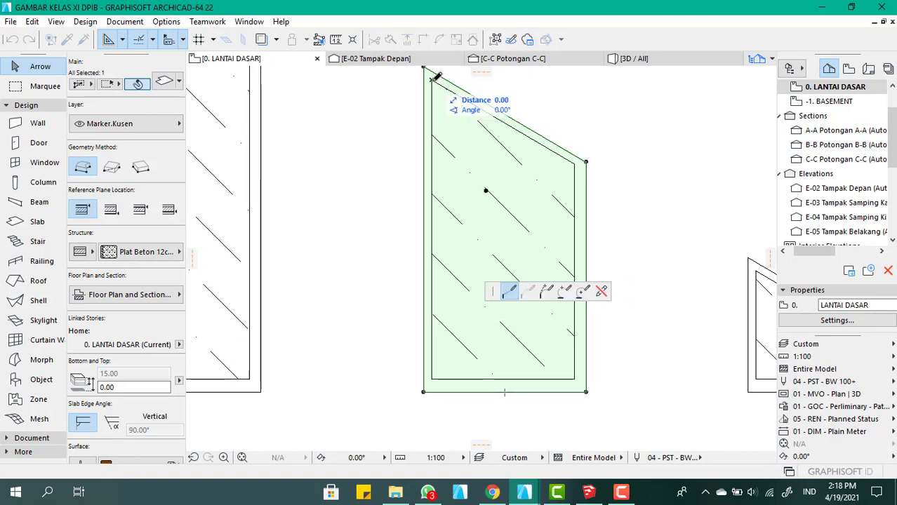
pyautogui.click(575, 163)
pyautogui.scroll(-4, 536, 103)
pyautogui.scroll(5, 551, 223)
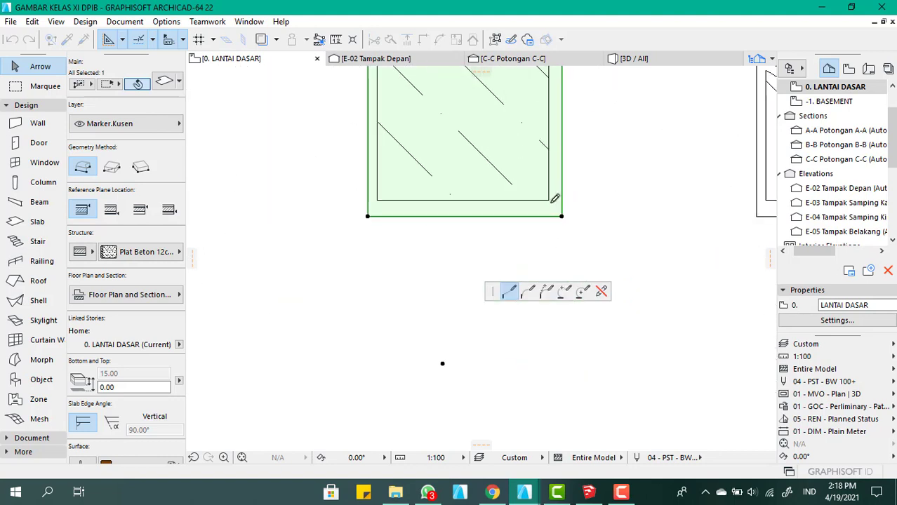
pyautogui.click(549, 199)
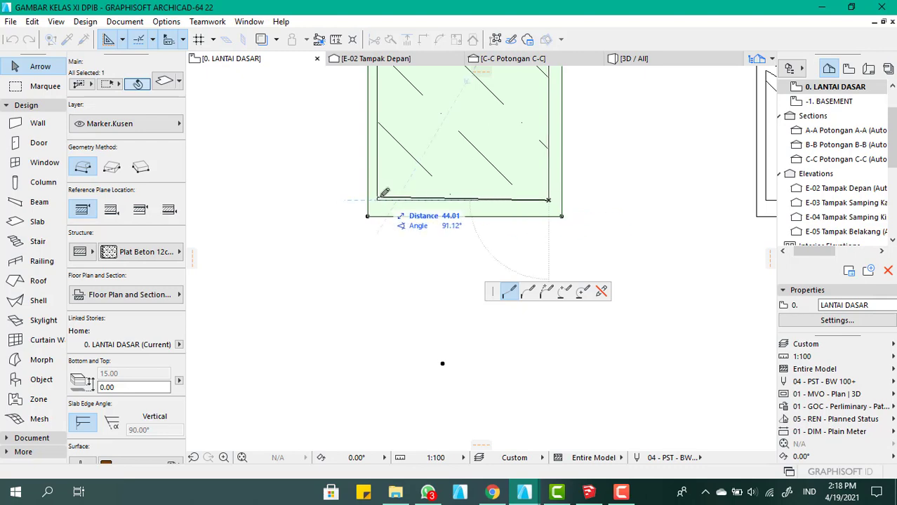
pyautogui.click(379, 200)
pyautogui.scroll(-3, 424, 194)
pyautogui.scroll(5, 421, 207)
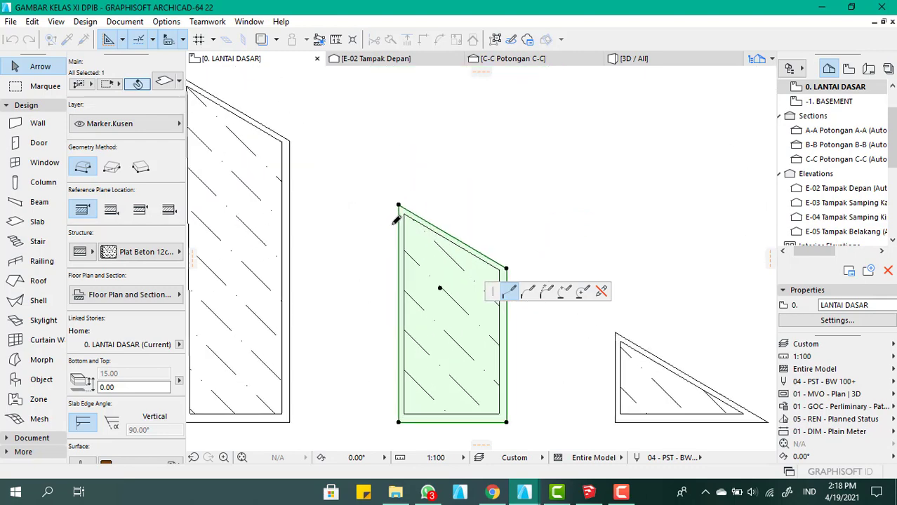
pyautogui.click(404, 193)
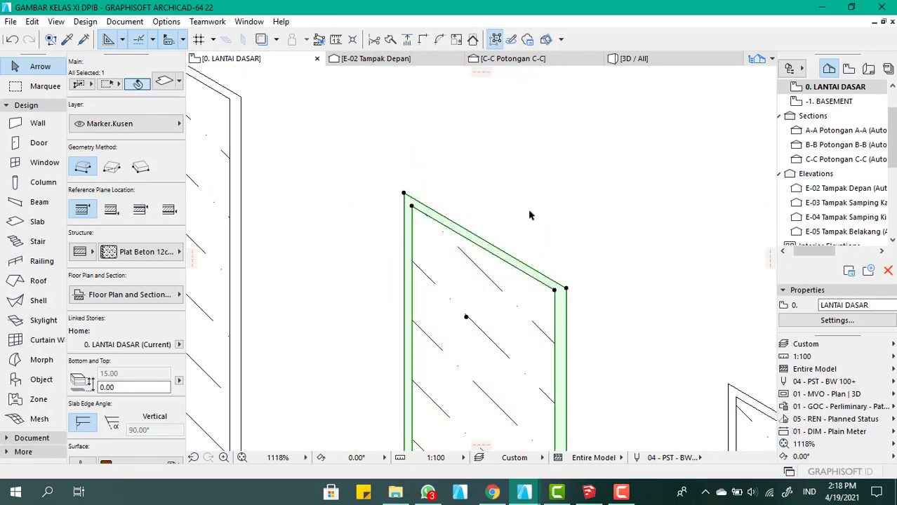
# Examine the smallest triangular panel's glass pane and frame alongside the other two gable panels on the floor plan
pyautogui.scroll(-5, 527, 225)
pyautogui.scroll(5, 489, 231)
pyautogui.click(462, 262)
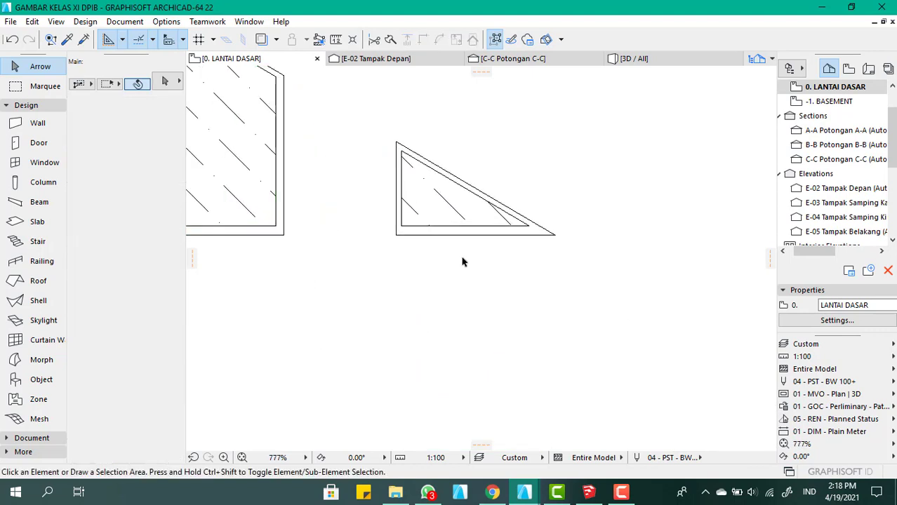
pyautogui.scroll(3, 440, 214)
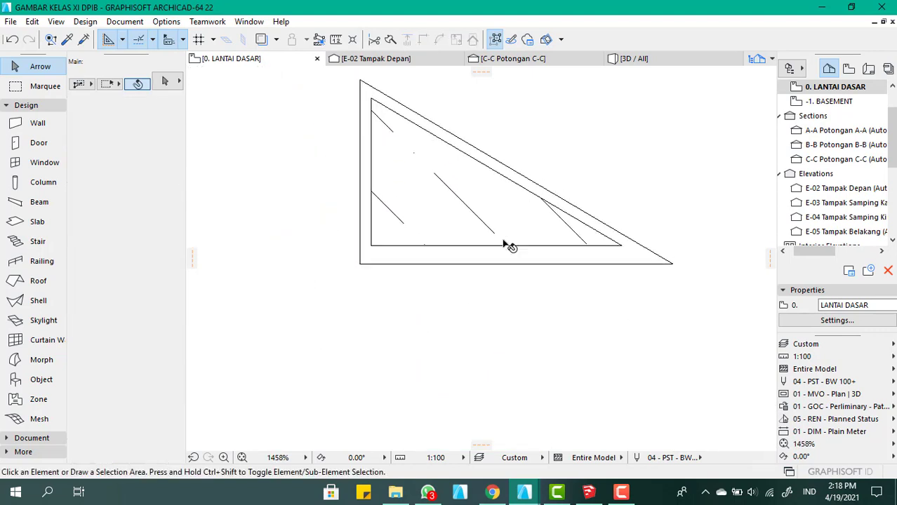
pyautogui.scroll(-4, 491, 252)
pyautogui.click(472, 229)
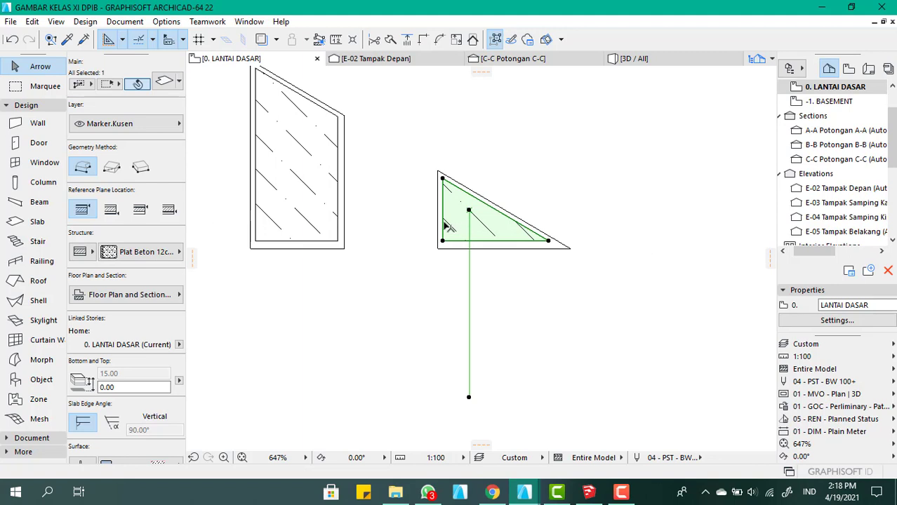
pyautogui.scroll(-4, 449, 226)
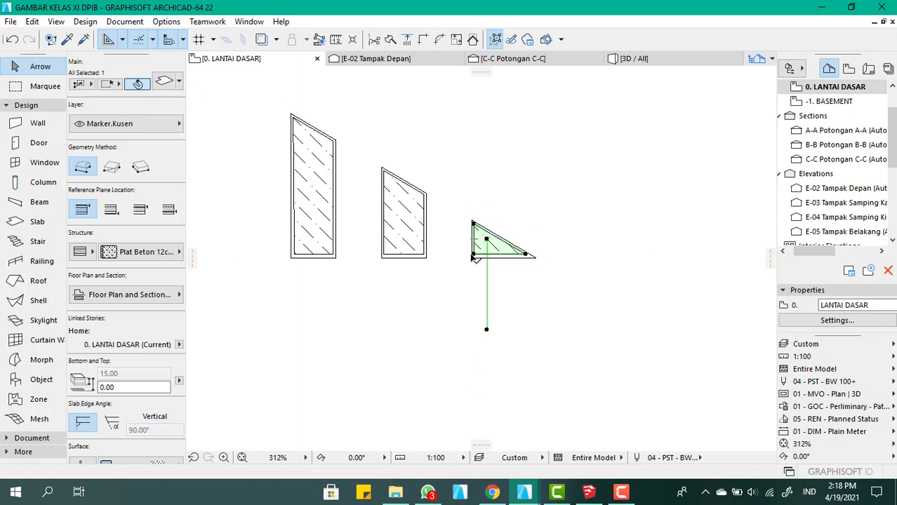
pyautogui.scroll(2, 344, 160)
pyautogui.scroll(-3, 461, 220)
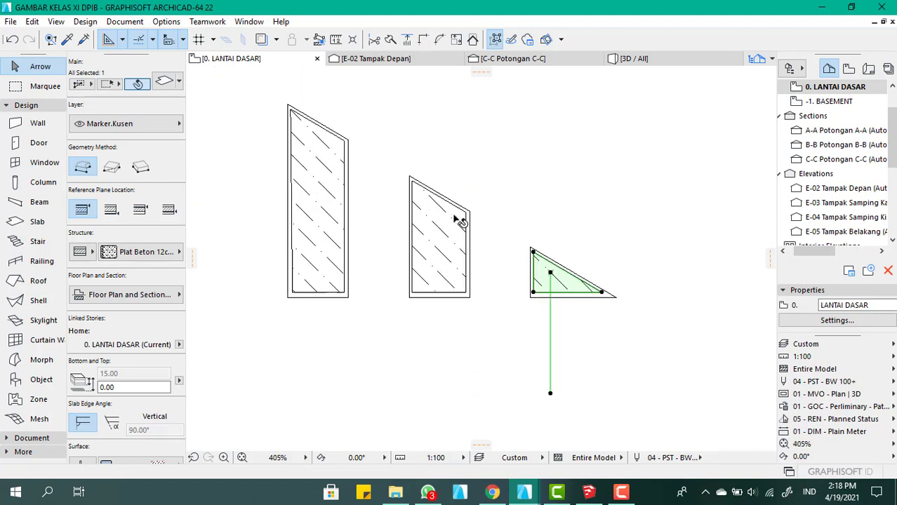
# Subtract the glass pane's three-sided outline from the triangular panel's frame slab, leaving a hollow frame
pyautogui.scroll(5, 510, 257)
pyautogui.scroll(2, 477, 250)
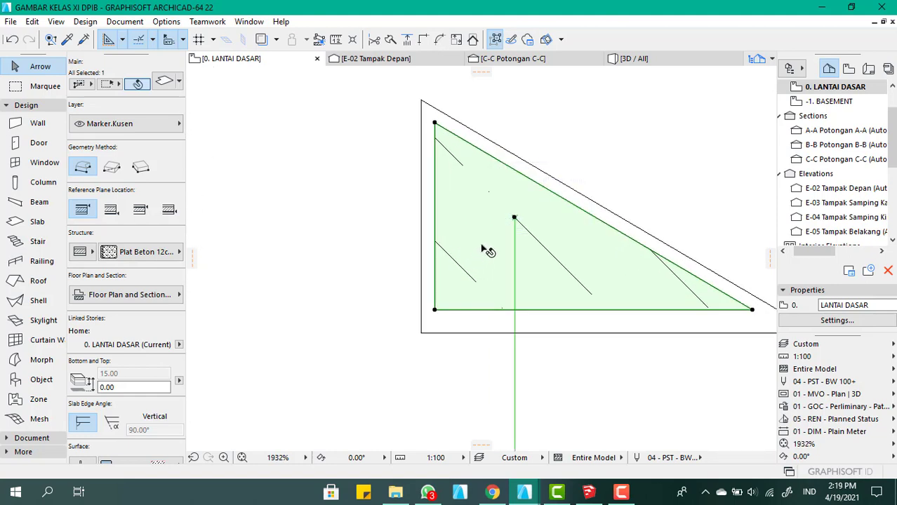
pyautogui.click(467, 328)
pyautogui.click(465, 328)
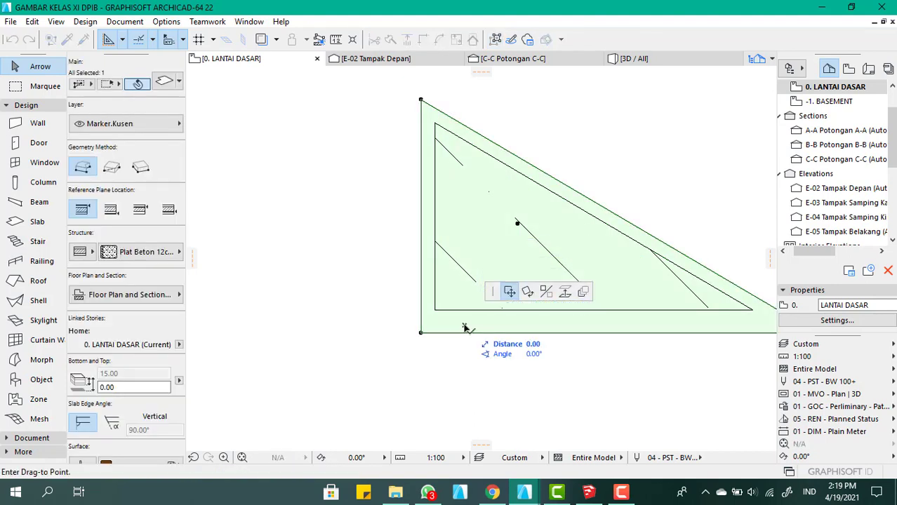
pyautogui.press('Escape')
pyautogui.click(481, 335)
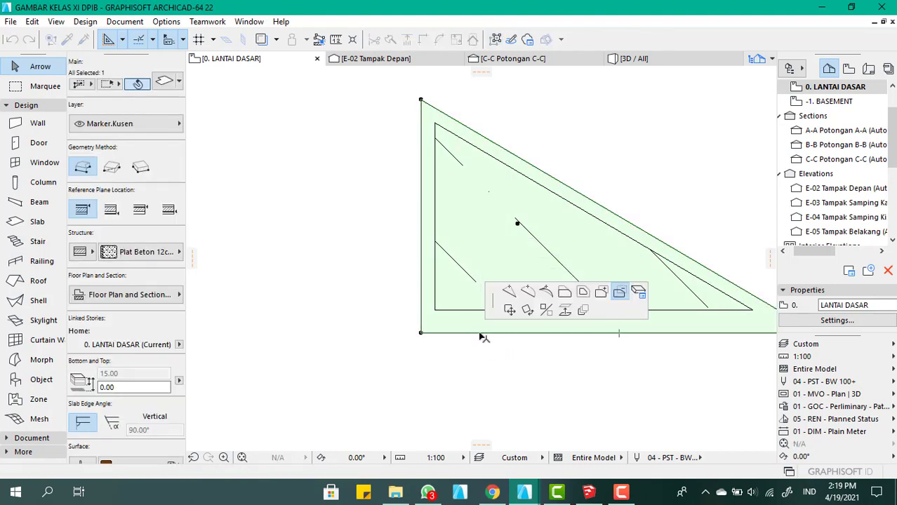
pyautogui.click(436, 125)
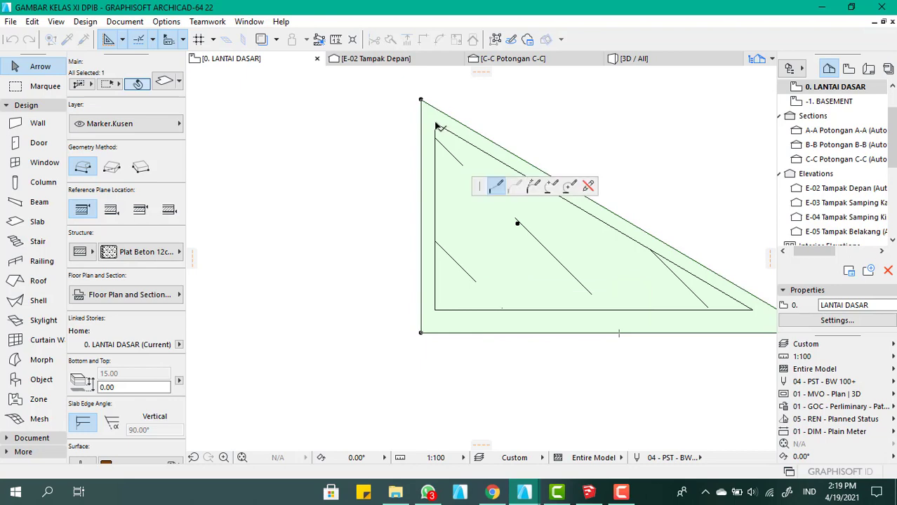
pyautogui.click(753, 308)
pyautogui.click(436, 309)
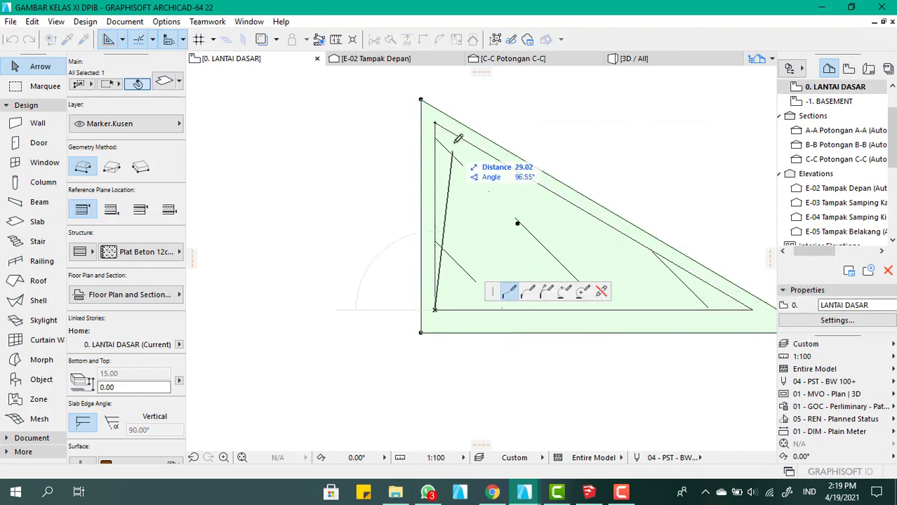
pyautogui.click(436, 125)
pyautogui.scroll(-5, 583, 204)
pyautogui.scroll(-1, 580, 204)
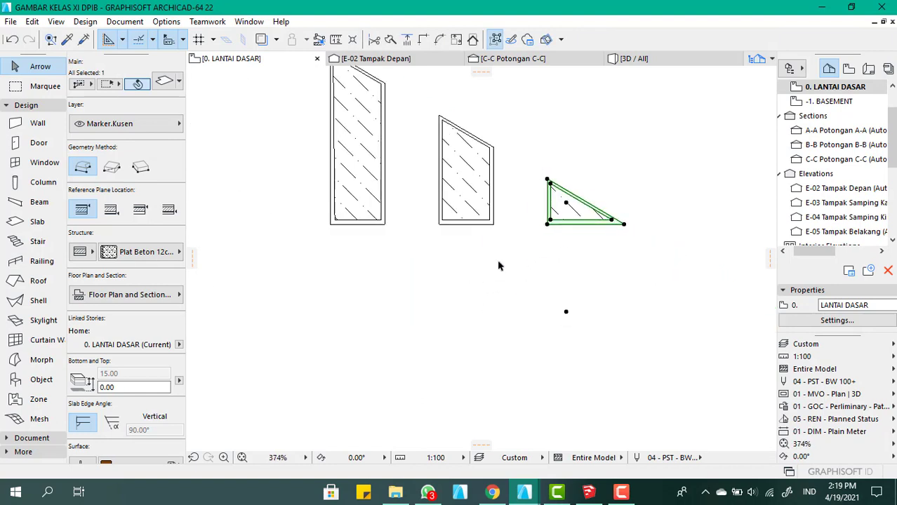
pyautogui.click(499, 265)
pyautogui.scroll(-5, 489, 359)
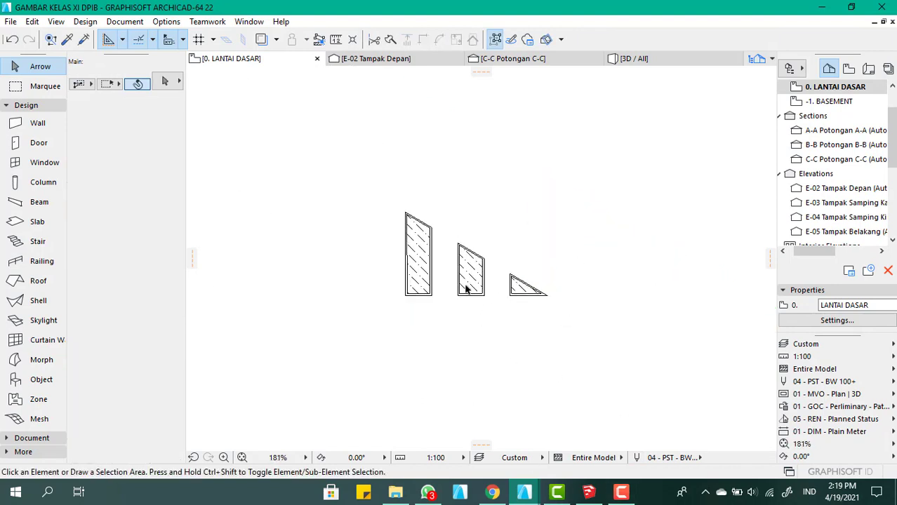
pyautogui.scroll(5, 466, 288)
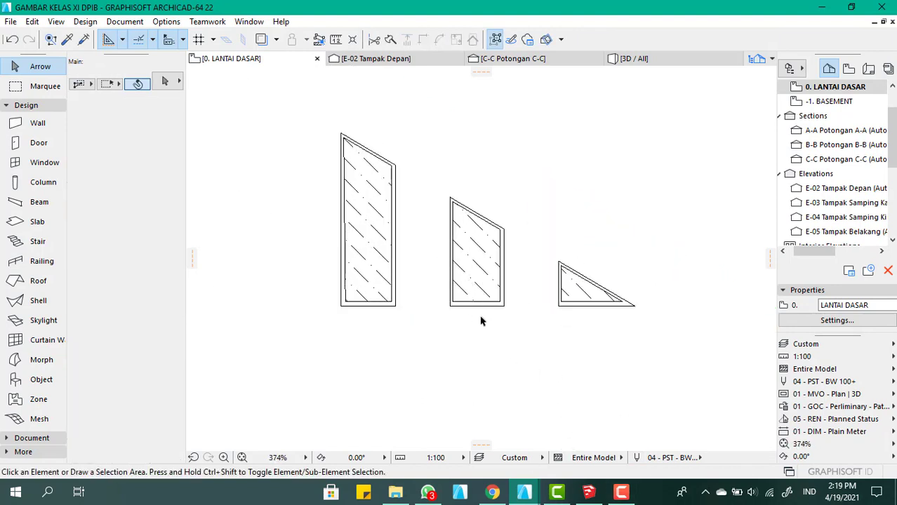
pyautogui.click(618, 495)
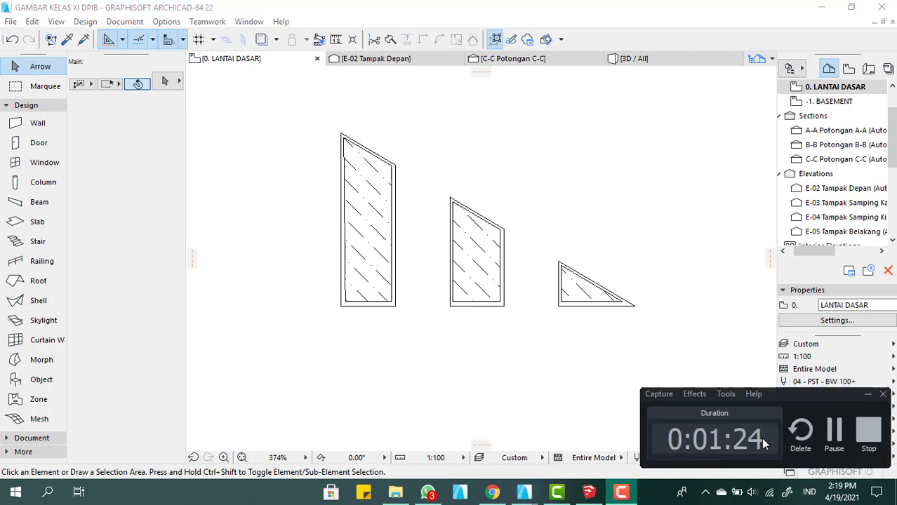
pyautogui.click(834, 431)
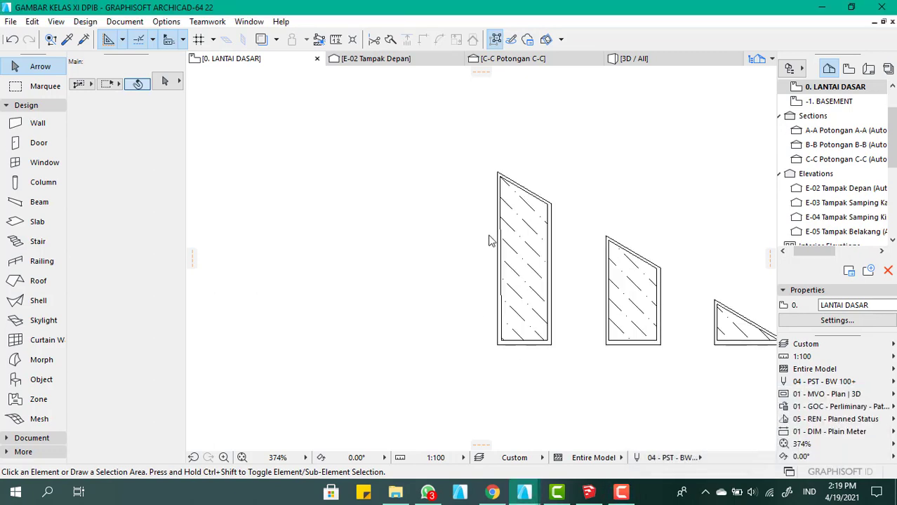
pyautogui.scroll(-5, 470, 236)
pyautogui.scroll(7, 513, 271)
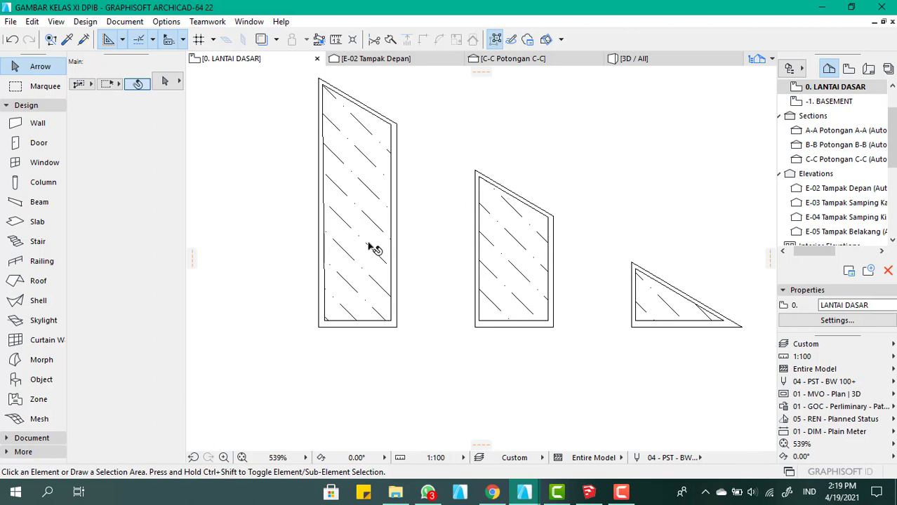
pyautogui.click(621, 495)
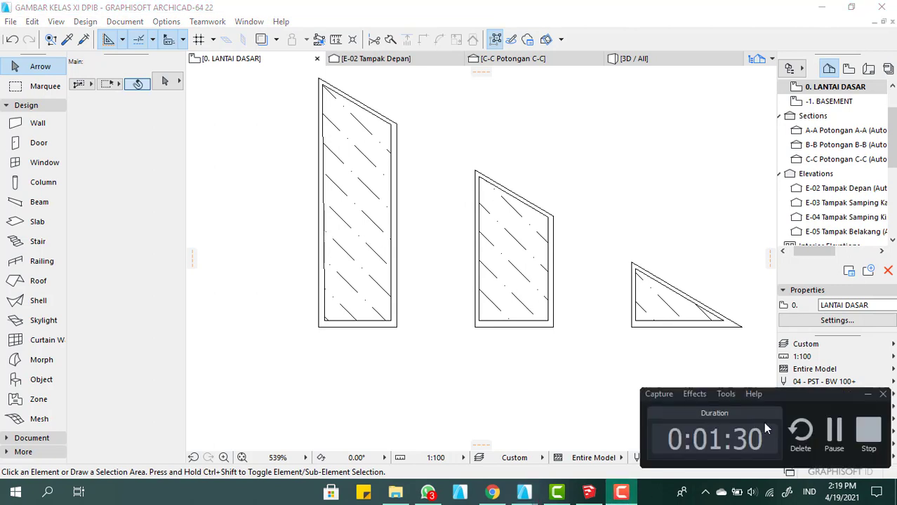
pyautogui.click(841, 431)
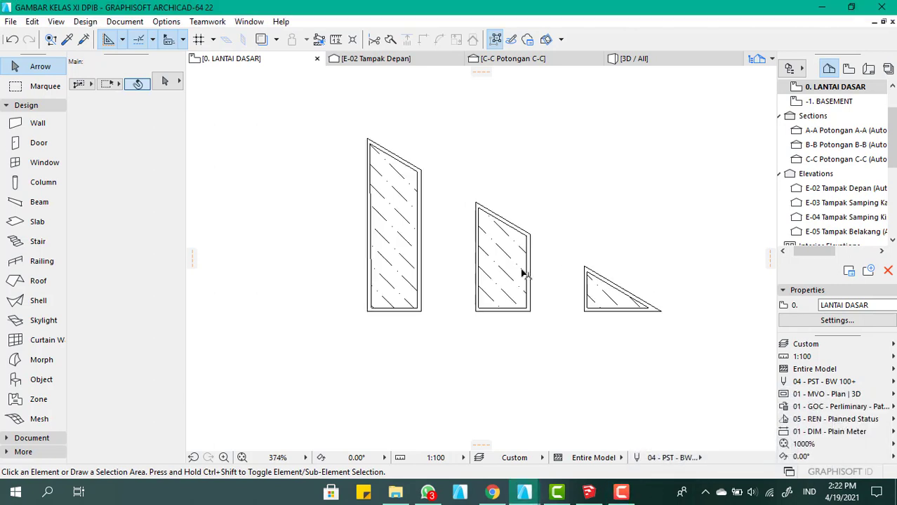
pyautogui.scroll(-3, 525, 274)
pyautogui.scroll(3, 470, 267)
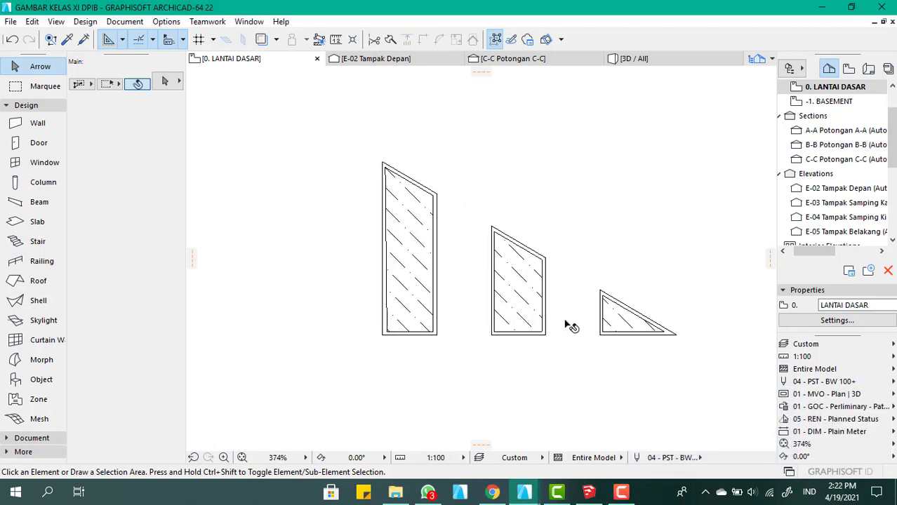
pyautogui.click(532, 300)
pyautogui.scroll(4, 516, 280)
pyautogui.scroll(-4, 588, 337)
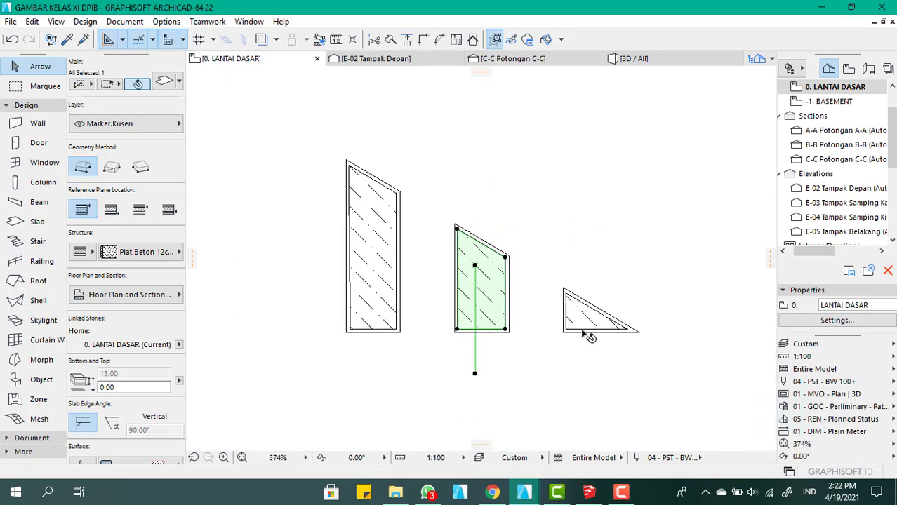
# Save all three gable panels' frame and glass slabs as a window named jendela costum in the Embedded Library, replacing the existing part
pyautogui.click(544, 344)
pyautogui.scroll(-4, 495, 296)
pyautogui.moveTo(613, 345); pyautogui.dragTo(385, 189)
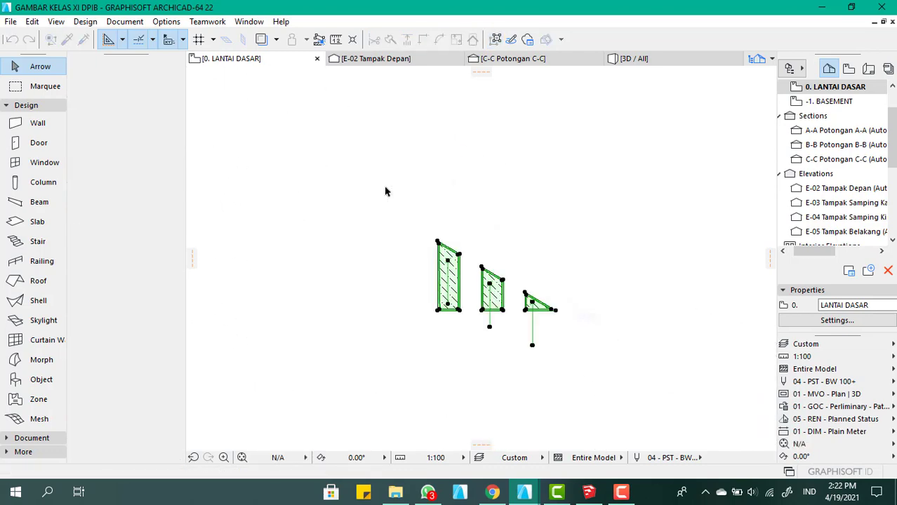
pyautogui.click(11, 22)
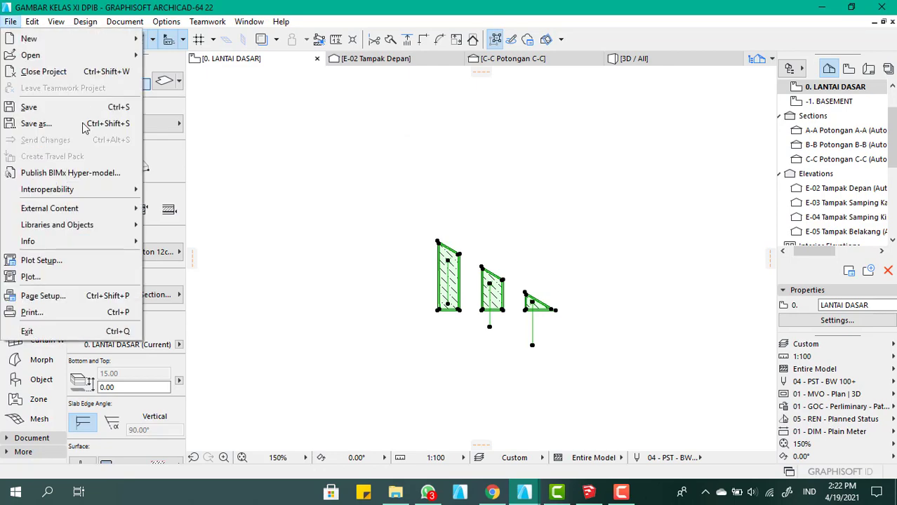
pyautogui.moveTo(100, 228)
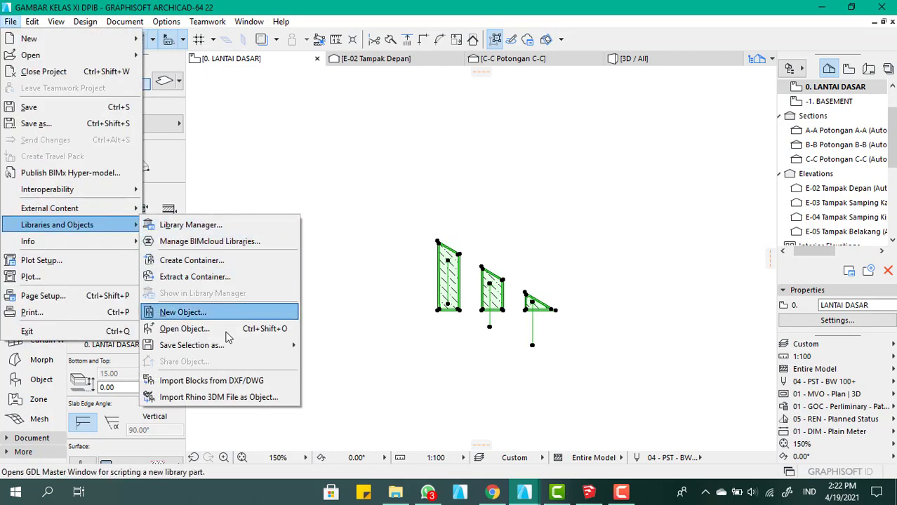
pyautogui.moveTo(260, 345)
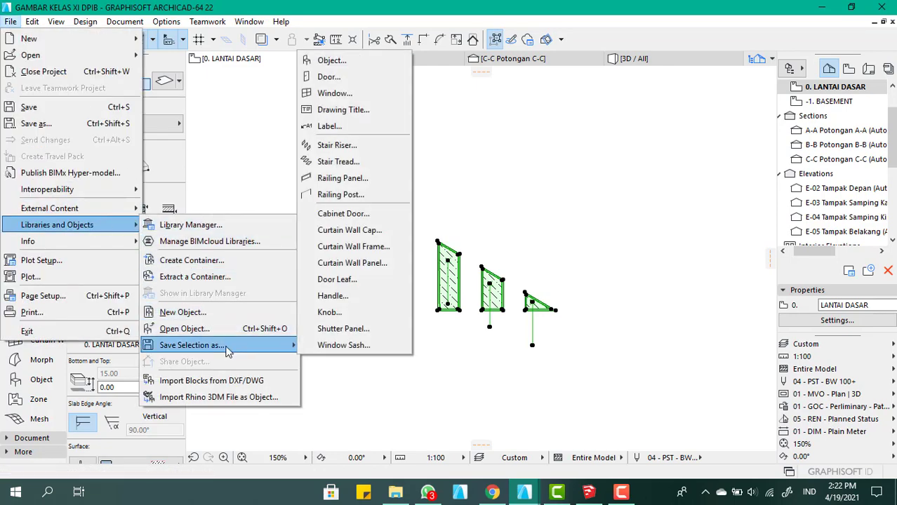
pyautogui.click(377, 97)
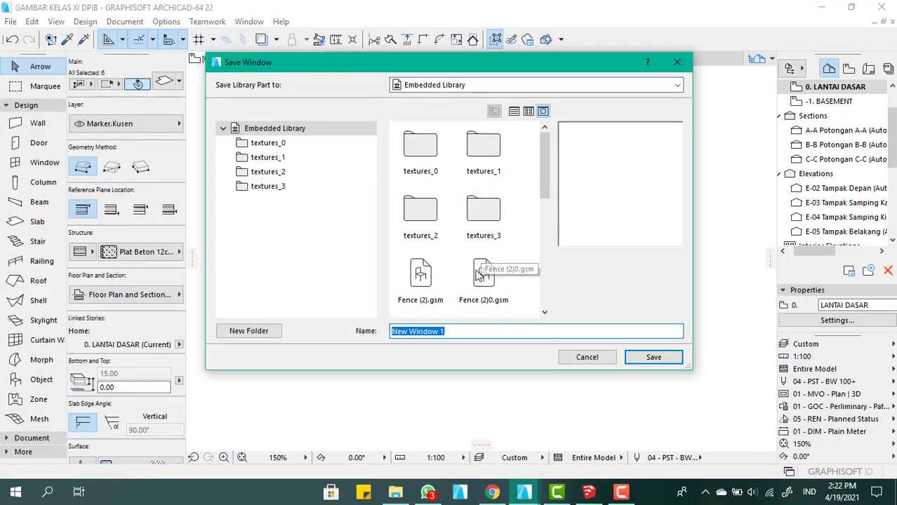
pyautogui.scroll(-3, 465, 219)
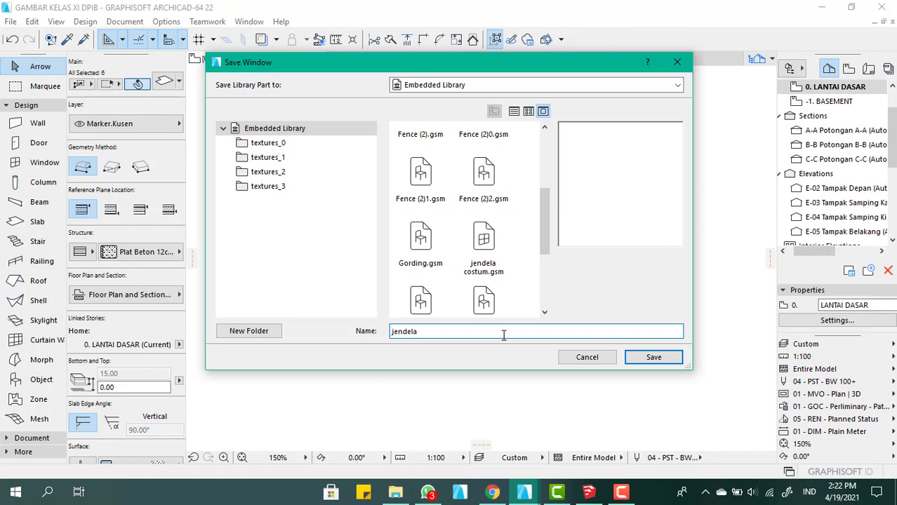
pyautogui.write('um')
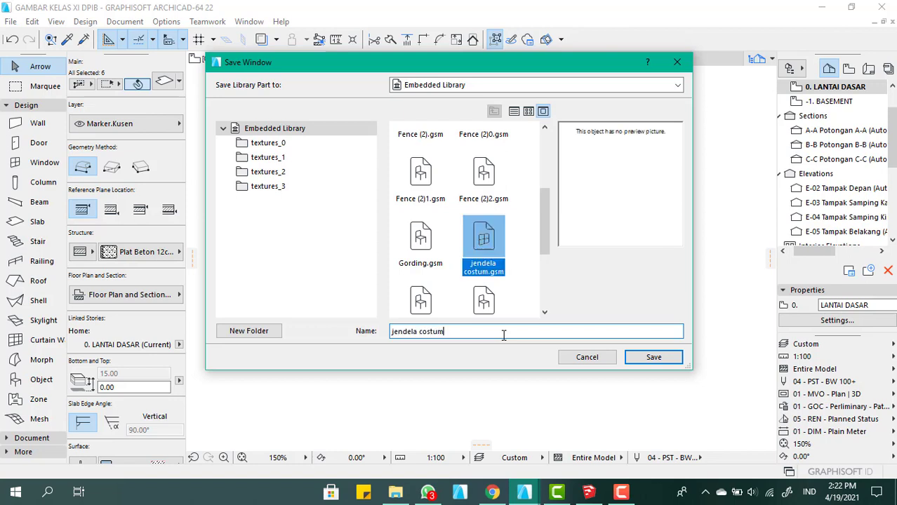
pyautogui.click(653, 358)
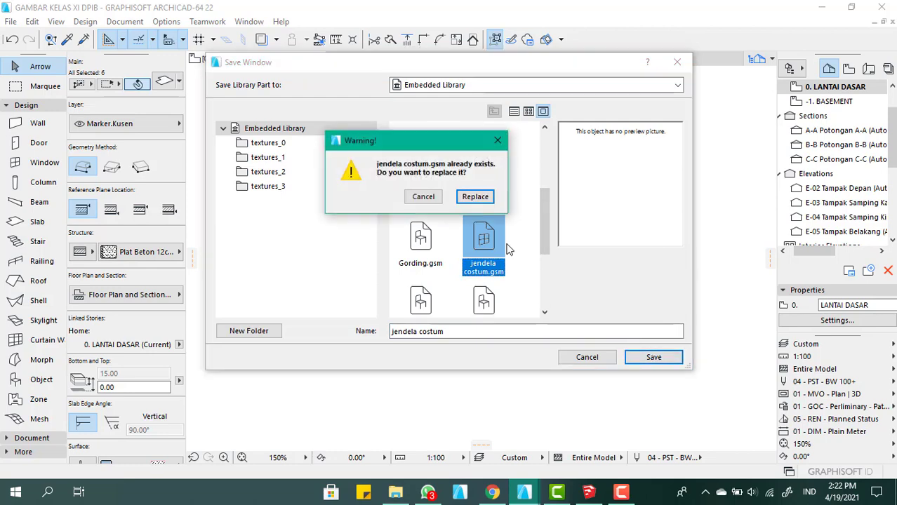
pyautogui.click(475, 198)
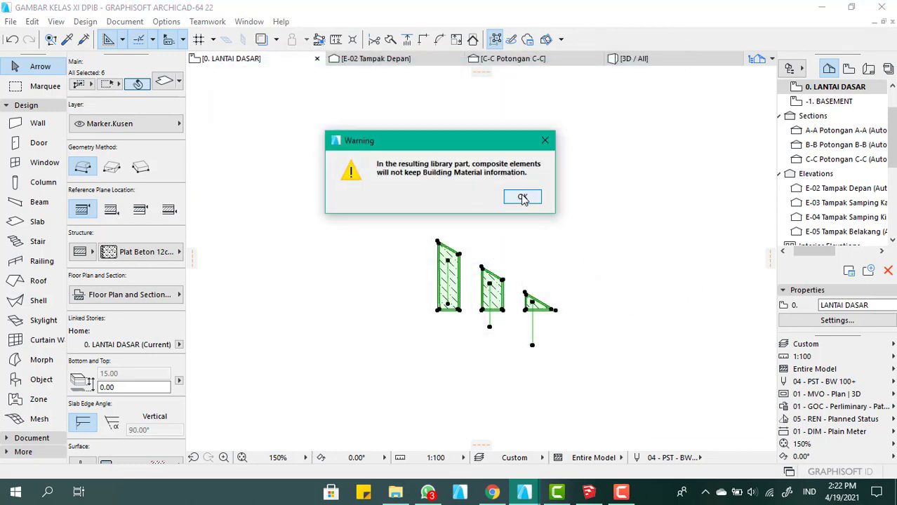
pyautogui.click(521, 198)
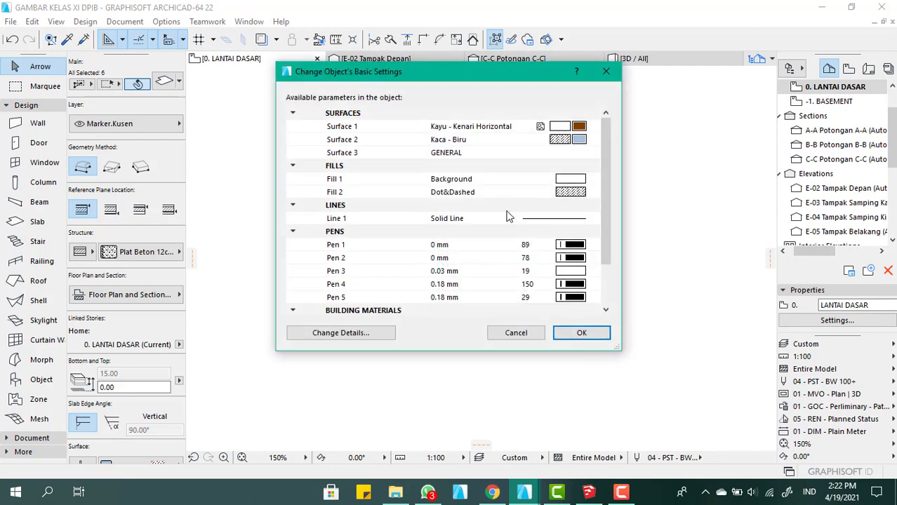
pyautogui.click(578, 334)
# Examine the three gable panels and the house's front wall below the roof truss in the 3D view
pyautogui.scroll(-5, 445, 255)
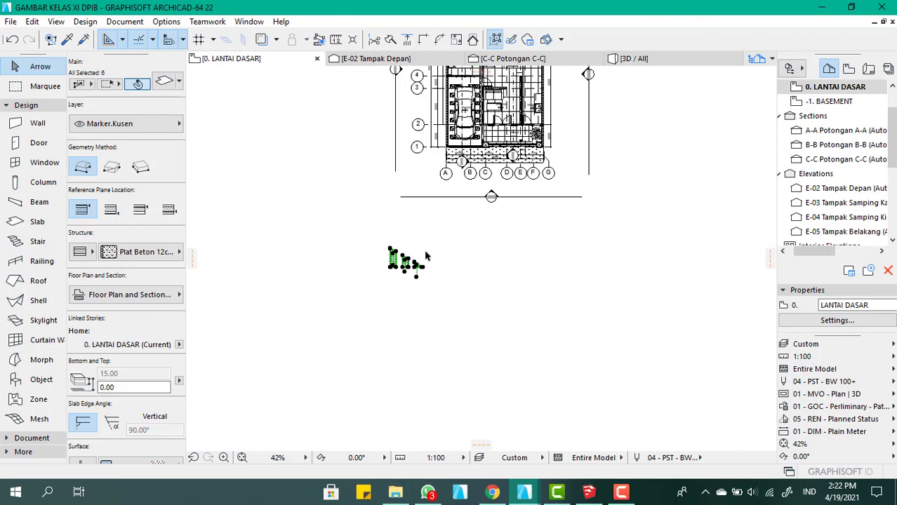
pyautogui.scroll(5, 425, 257)
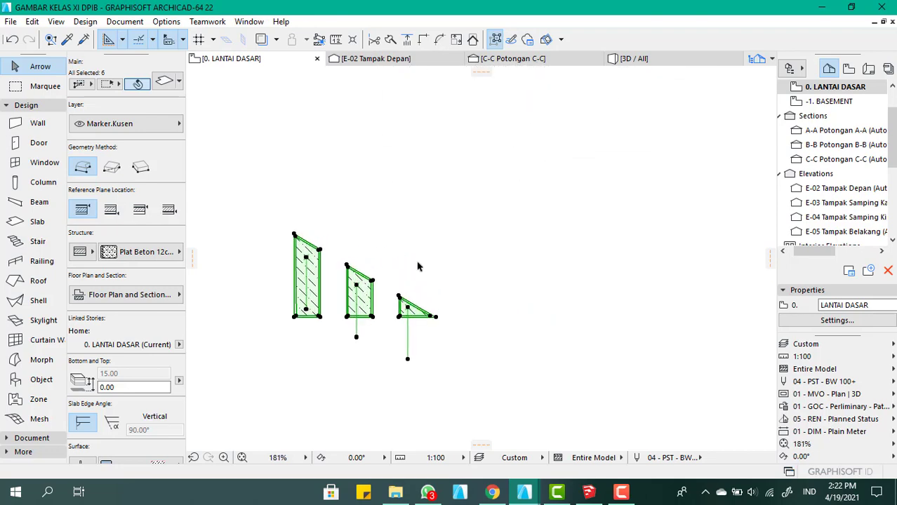
pyautogui.click(418, 206)
pyautogui.scroll(-2, 463, 275)
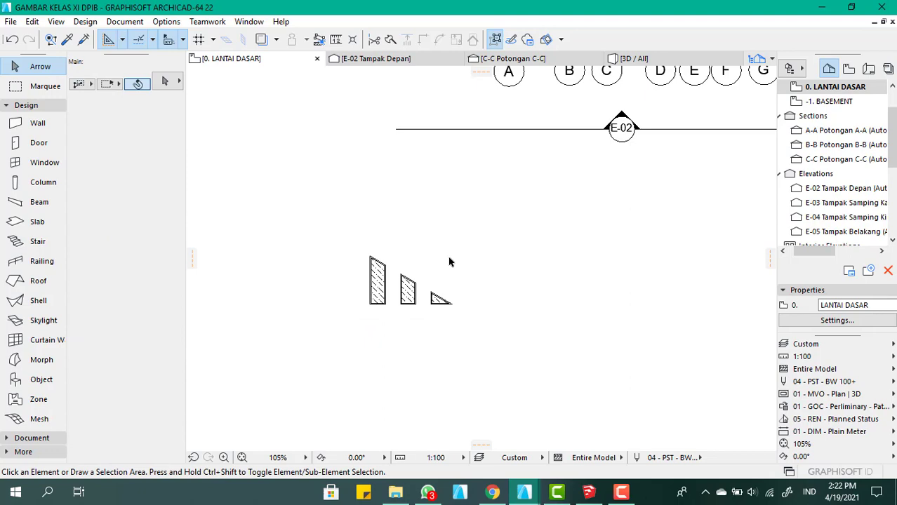
pyautogui.click(649, 61)
pyautogui.scroll(-3, 387, 200)
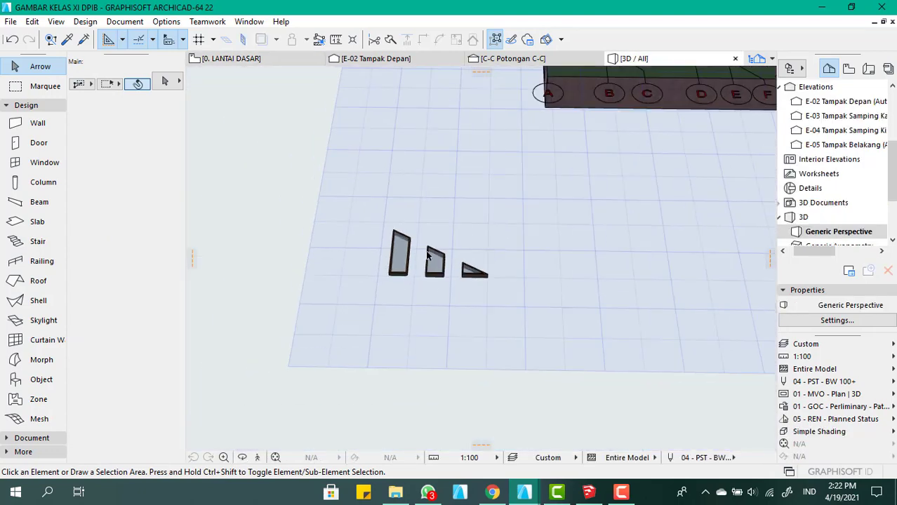
pyautogui.scroll(5, 492, 169)
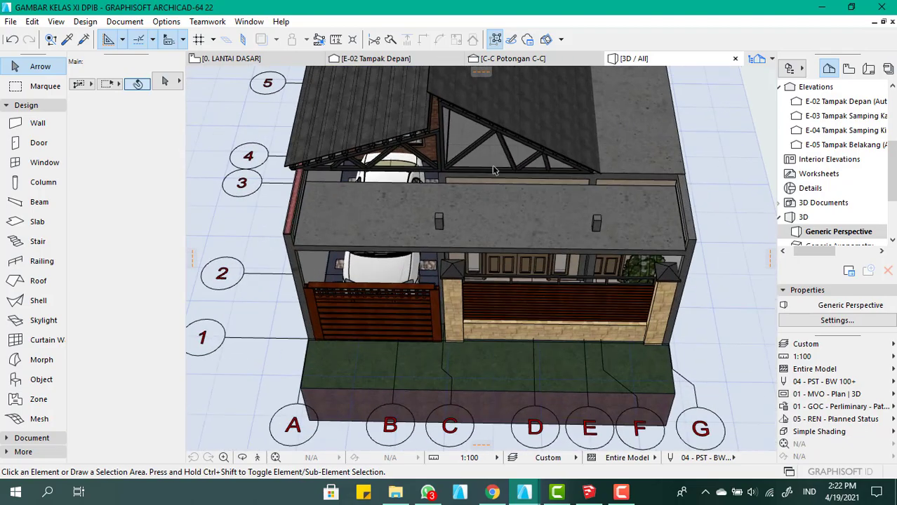
pyautogui.scroll(6, 491, 169)
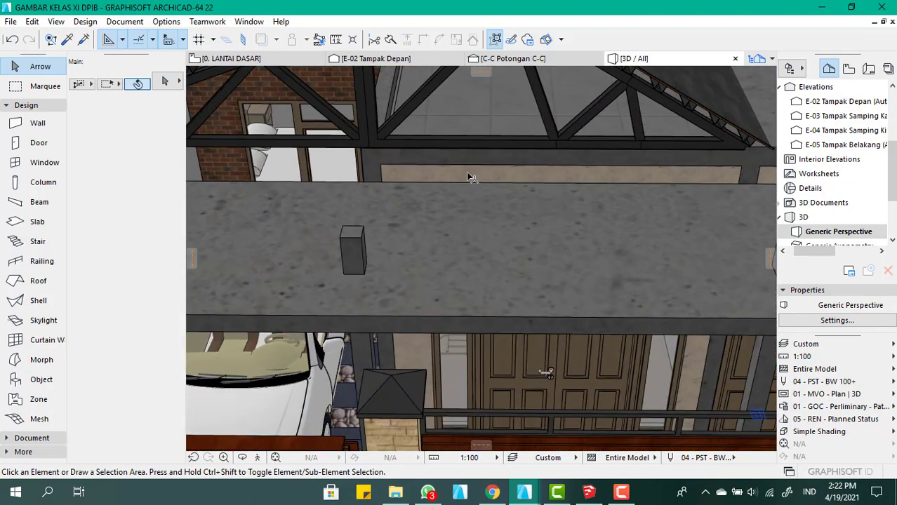
pyautogui.click(469, 175)
pyautogui.scroll(-3, 489, 210)
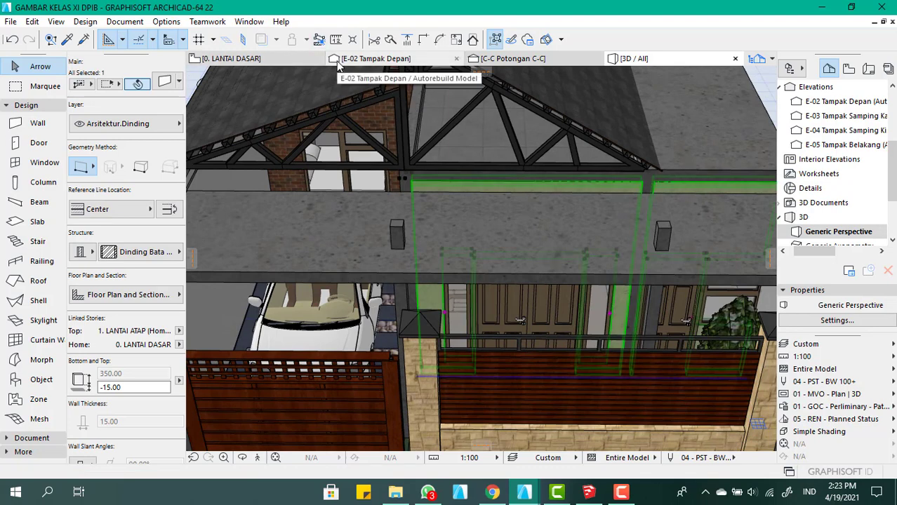
# On the ground-floor plan, inspect the settings of the concrete beam running along the front wall between R. Tamu and Taman
pyautogui.click(231, 59)
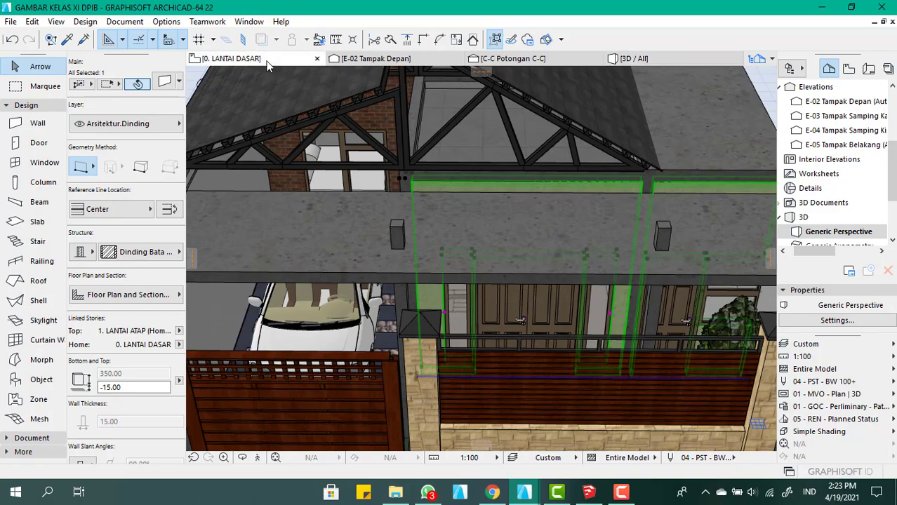
pyautogui.scroll(-5, 442, 331)
pyautogui.scroll(5, 498, 258)
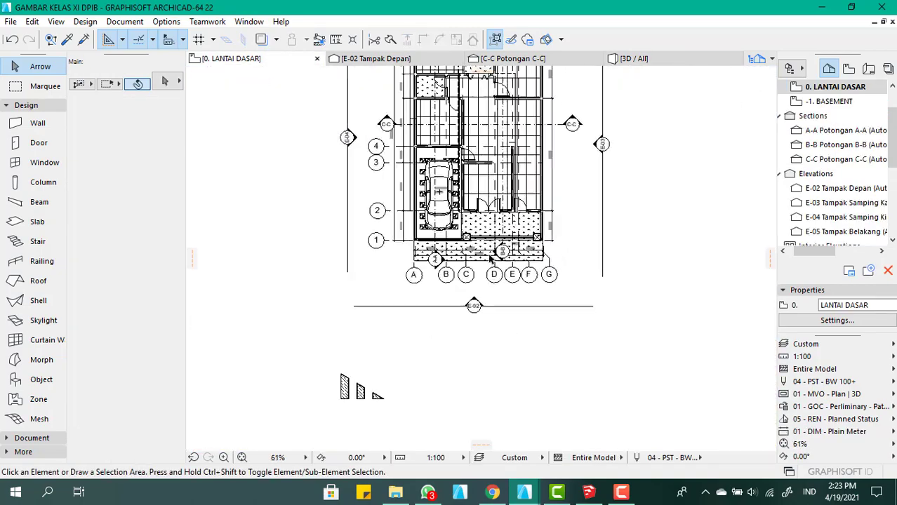
pyautogui.scroll(4, 470, 266)
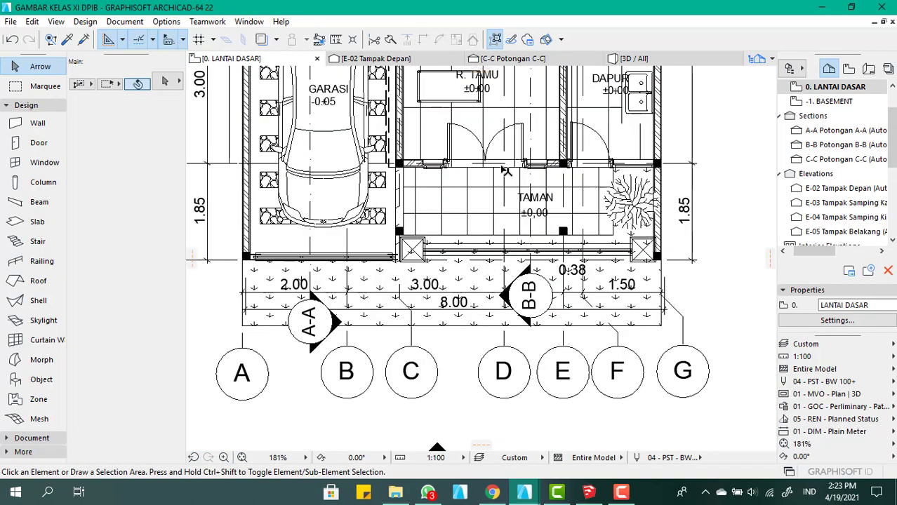
pyautogui.scroll(8, 500, 165)
pyautogui.scroll(-5, 460, 307)
pyautogui.scroll(8, 581, 264)
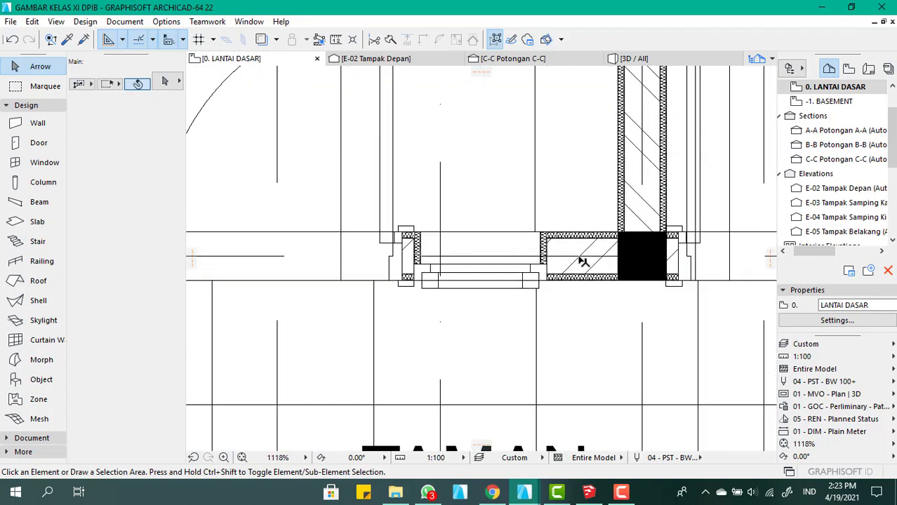
pyautogui.click(580, 262)
pyautogui.scroll(-4, 547, 261)
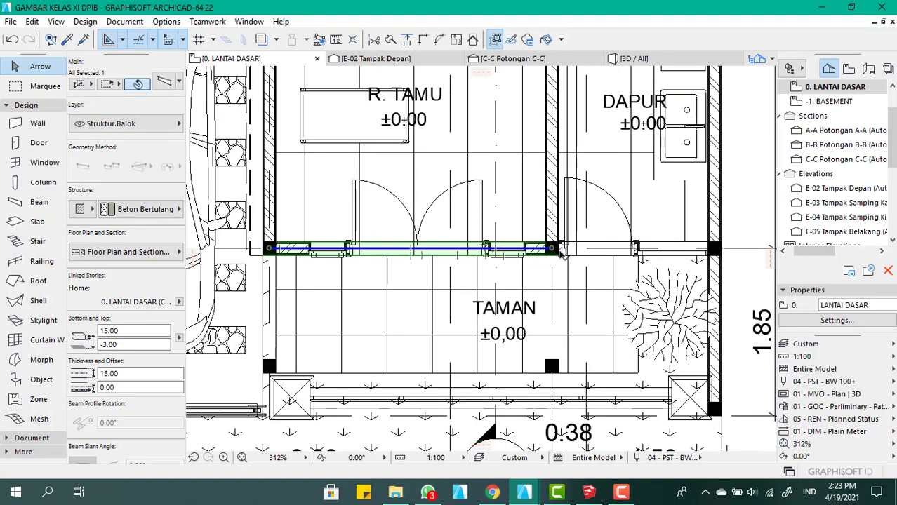
pyautogui.scroll(5, 588, 249)
pyautogui.press('Escape')
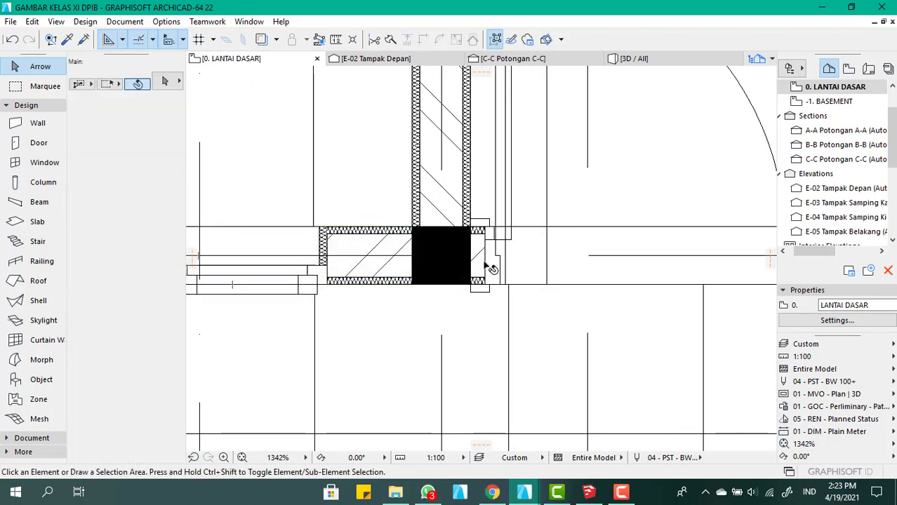
pyautogui.click(481, 264)
pyautogui.scroll(-3, 482, 266)
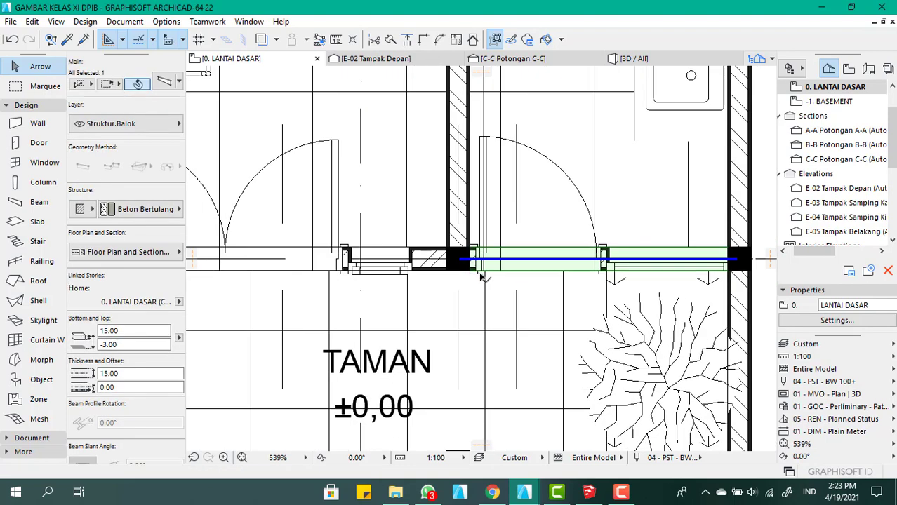
pyautogui.press('Escape')
pyautogui.click(438, 269)
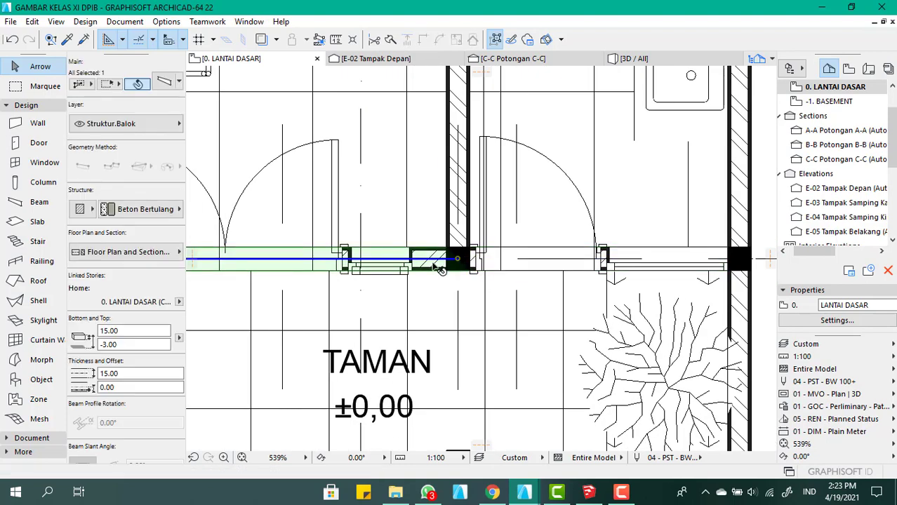
pyautogui.doubleClick(439, 269)
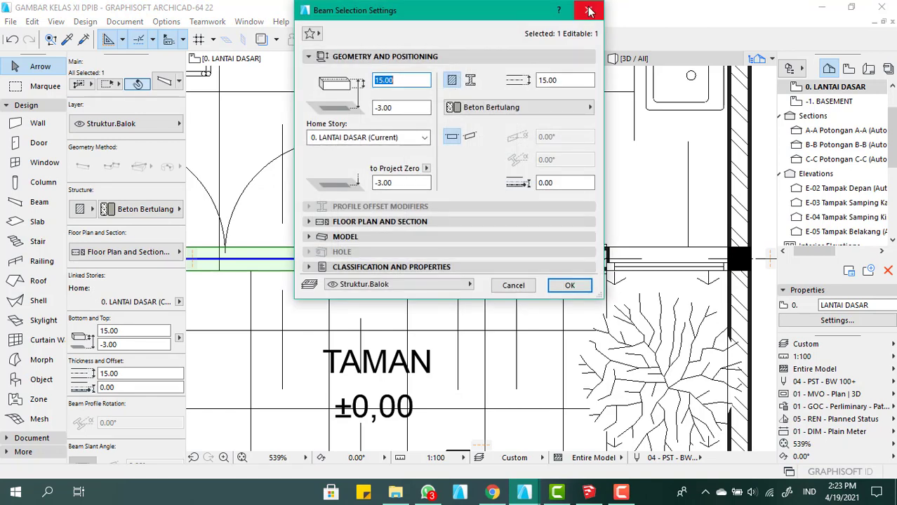
pyautogui.click(588, 9)
# Identify the front wall above the canopy and below the roof truss in the 3D view
pyautogui.click(627, 58)
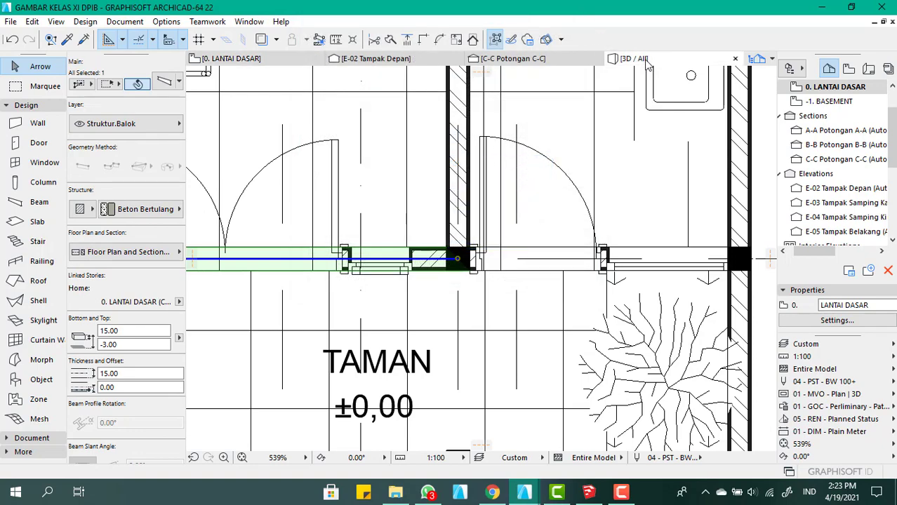
pyautogui.click(480, 186)
pyautogui.scroll(-3, 569, 178)
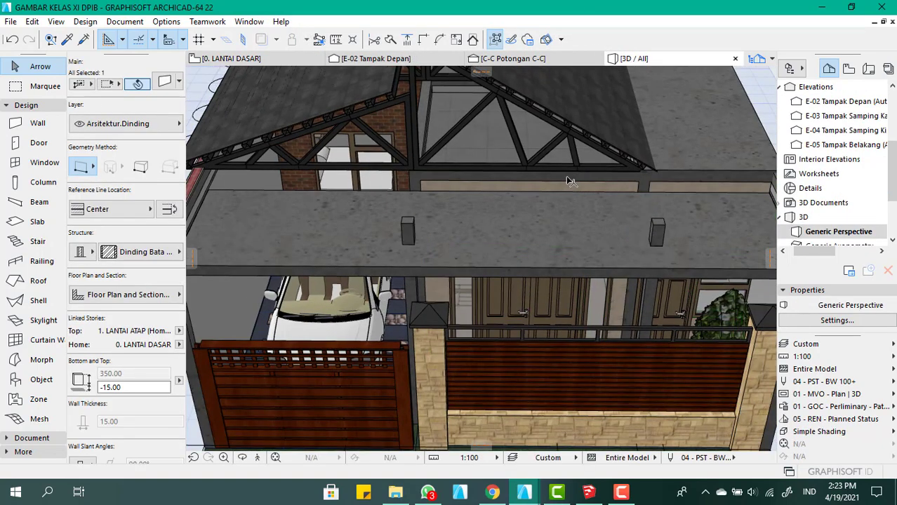
pyautogui.click(739, 200)
pyautogui.scroll(5, 614, 177)
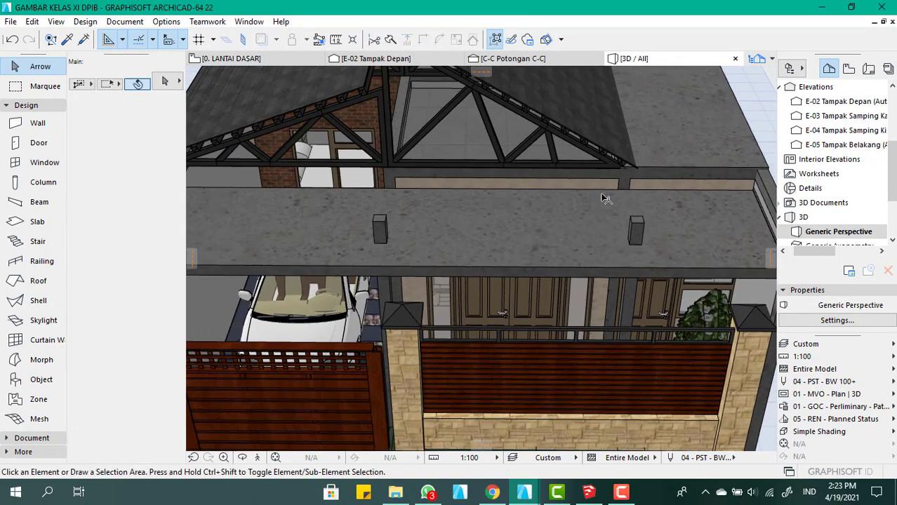
pyautogui.click(500, 181)
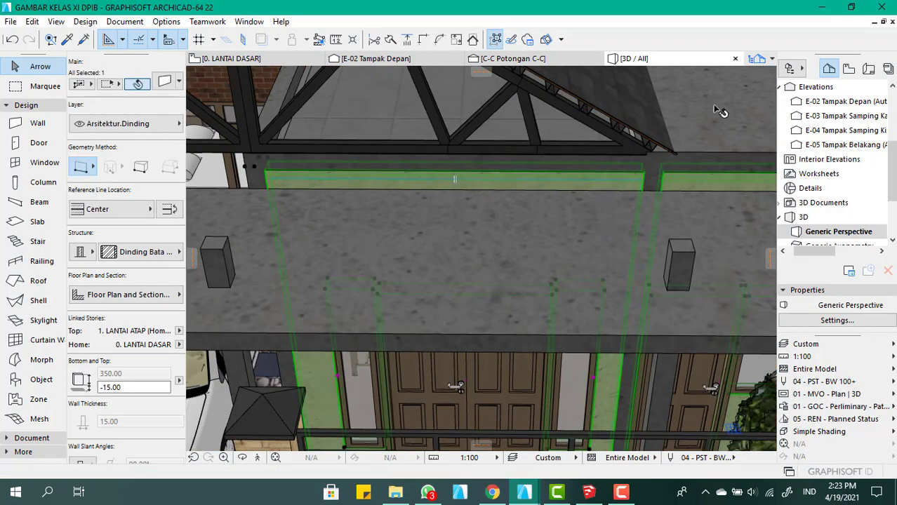
# Apply the layer combination LCO - ARS - Denah Arsitektural to the ground-floor plan
pyautogui.click(272, 60)
pyautogui.click(419, 259)
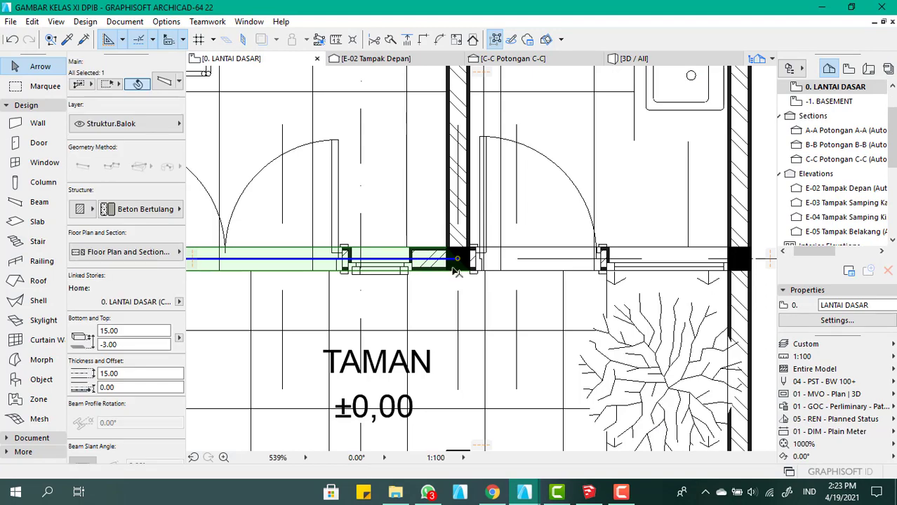
pyautogui.scroll(-3, 419, 256)
pyautogui.scroll(-3, 428, 259)
pyautogui.click(622, 359)
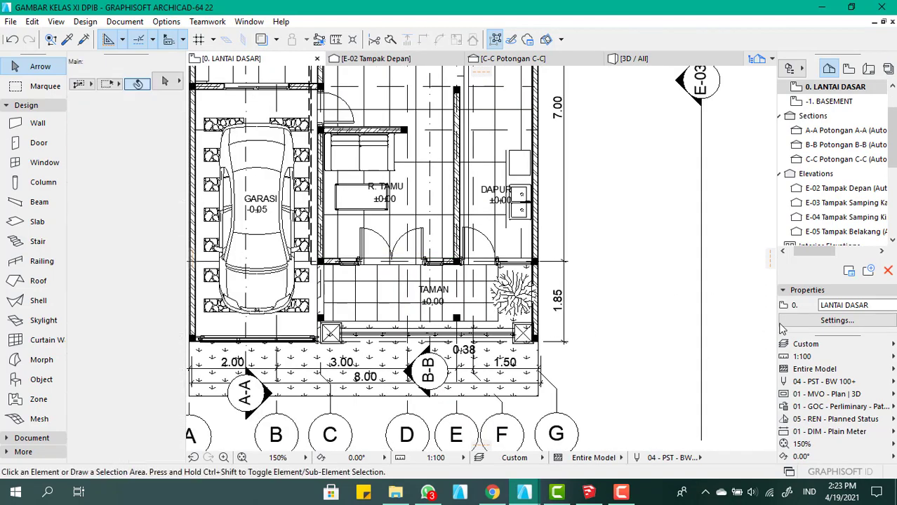
pyautogui.click(835, 344)
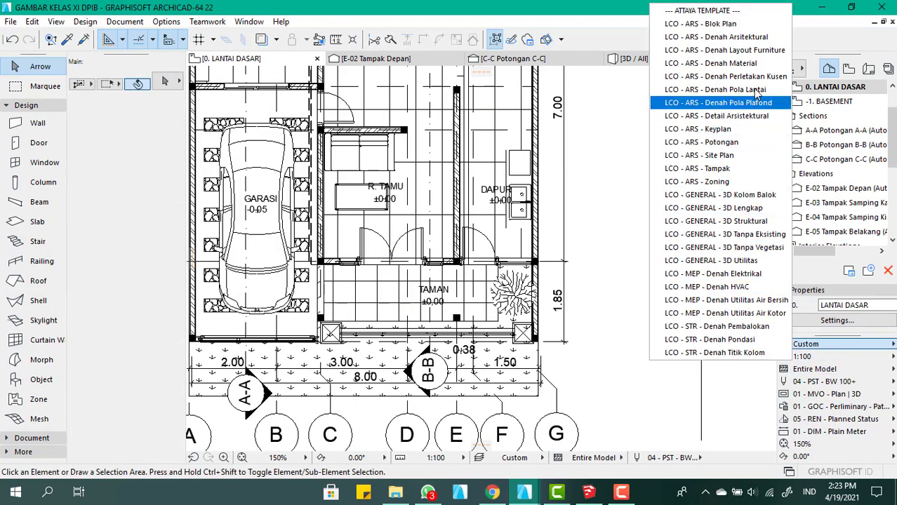
pyautogui.click(716, 36)
# Split the front wall with a vertical line through the centre of the column between R. Tamu and Dapur
pyautogui.scroll(5, 358, 260)
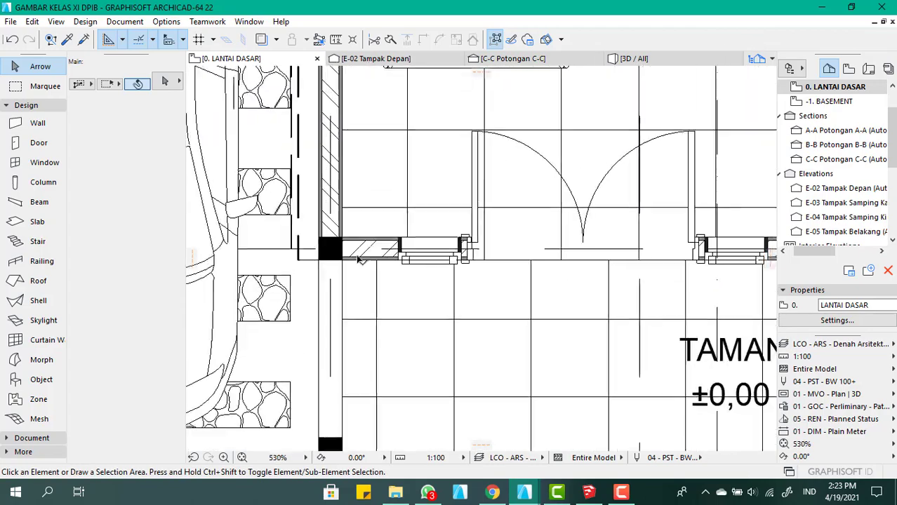
pyautogui.click(363, 251)
pyautogui.scroll(-1, 300, 245)
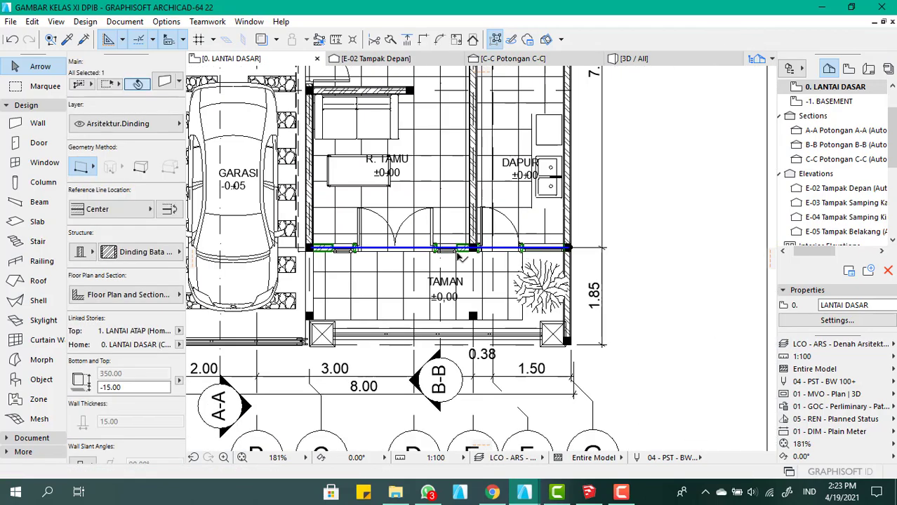
pyautogui.scroll(6, 456, 254)
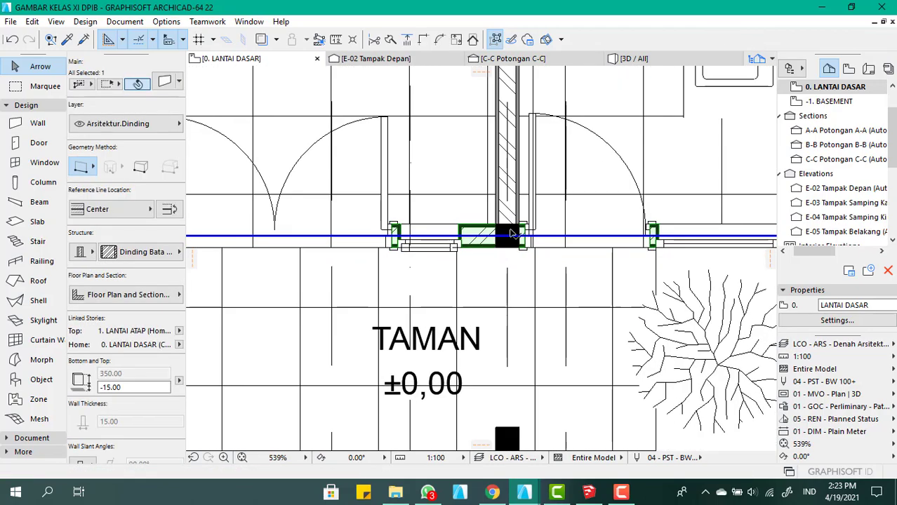
pyautogui.click(390, 40)
pyautogui.scroll(5, 500, 230)
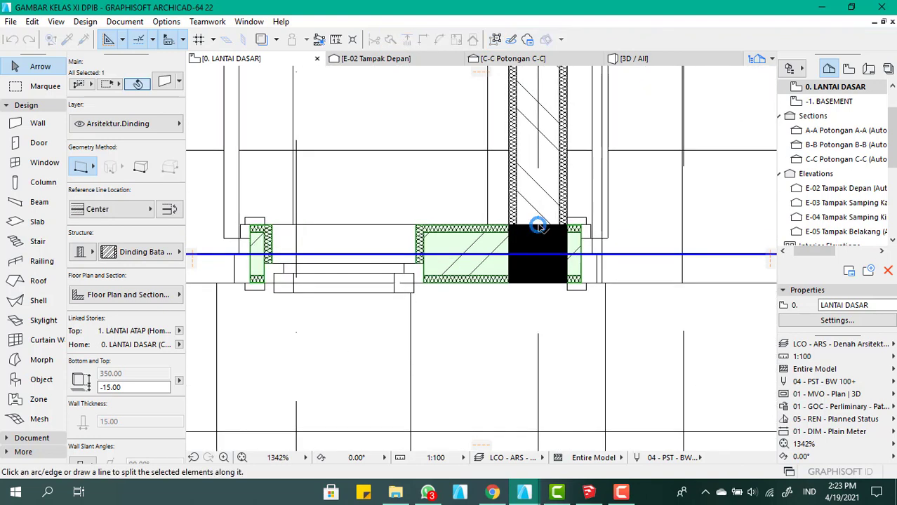
pyautogui.click(538, 226)
pyautogui.click(538, 315)
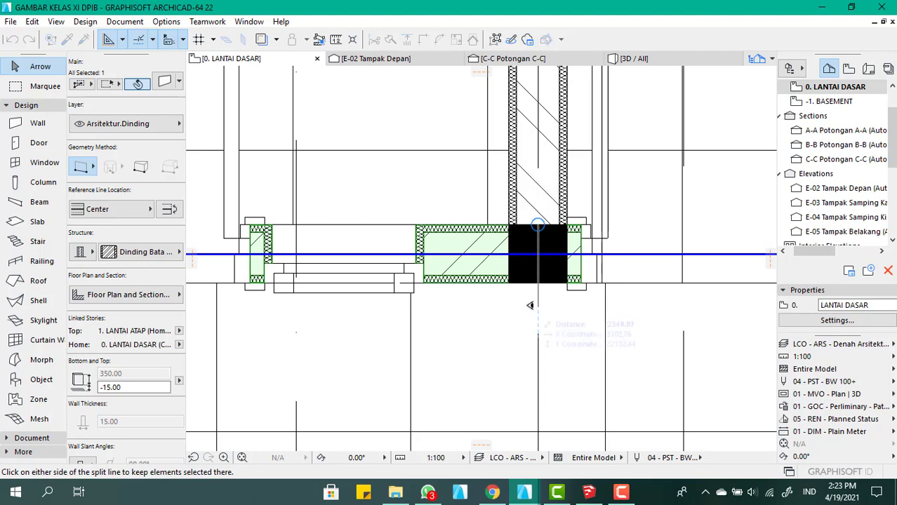
pyautogui.click(530, 305)
pyautogui.scroll(-8, 529, 302)
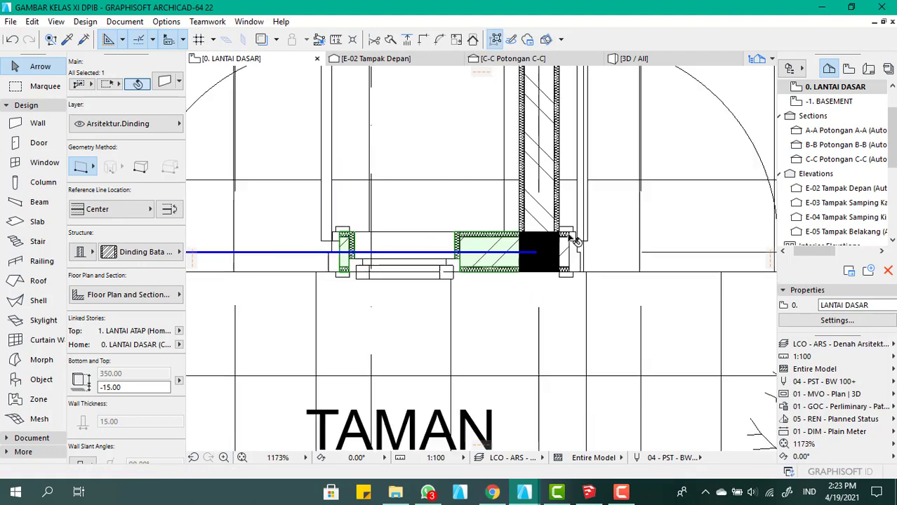
pyautogui.scroll(-3, 636, 208)
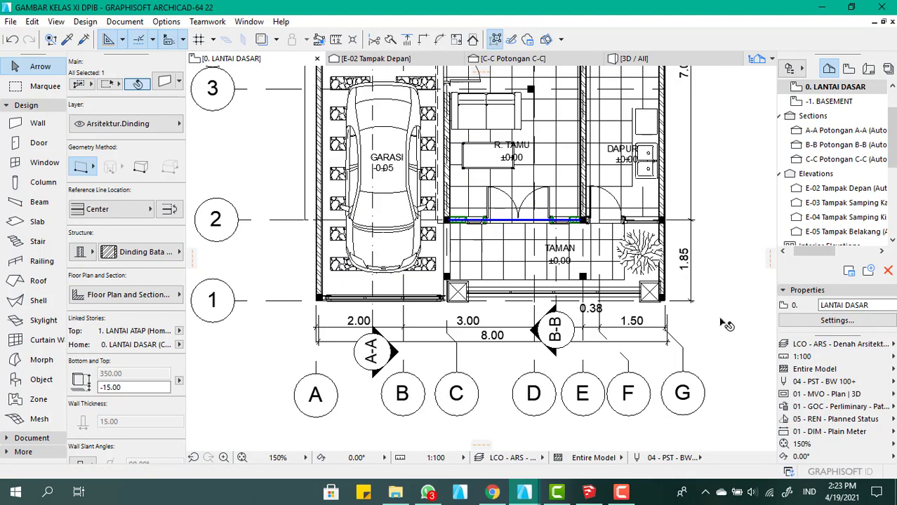
pyautogui.press('Escape')
# Set the top offset of the front wall segment around the double door to 200 above 1. LANTAI ATAP
pyautogui.click(678, 61)
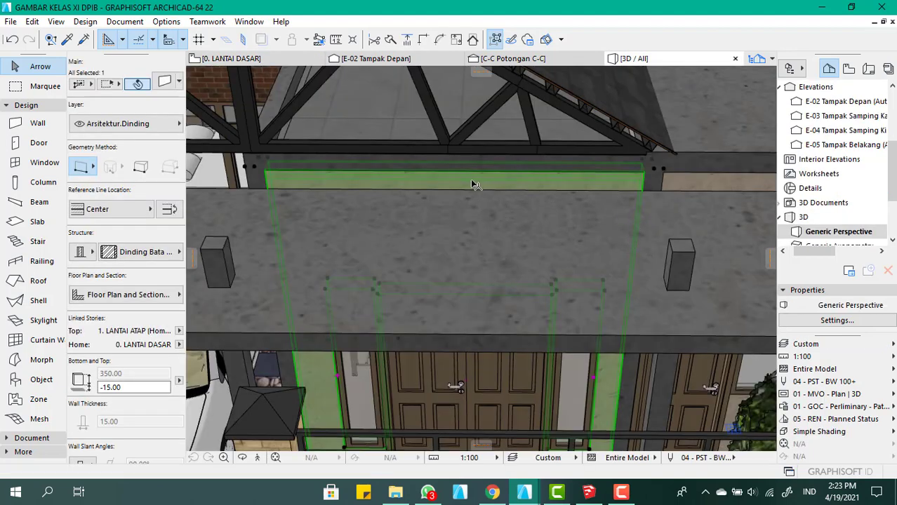
pyautogui.scroll(5, 485, 188)
pyautogui.click(487, 189)
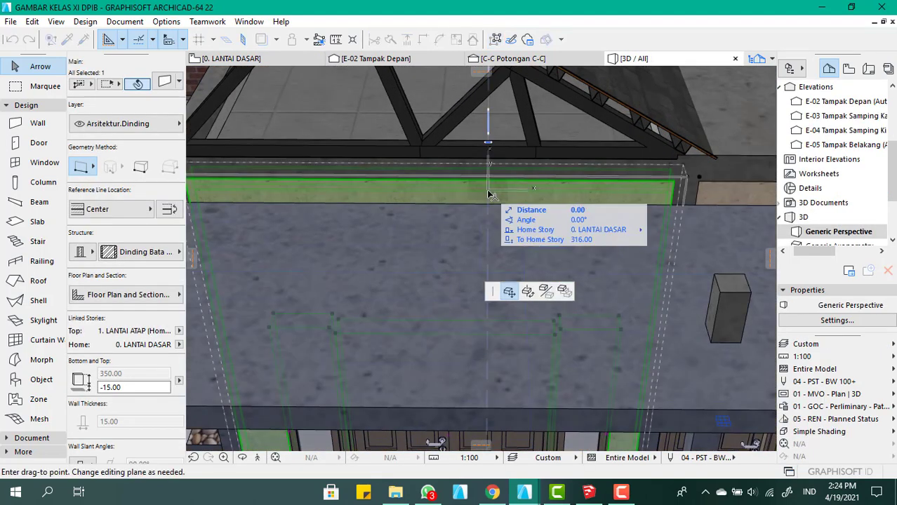
pyautogui.press('Escape')
pyautogui.hotkey('ctrl', 't')
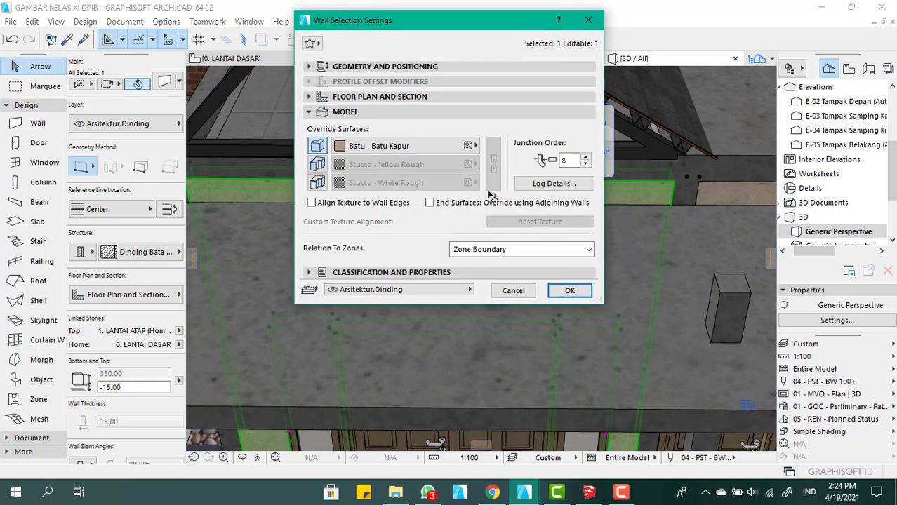
pyautogui.click(435, 66)
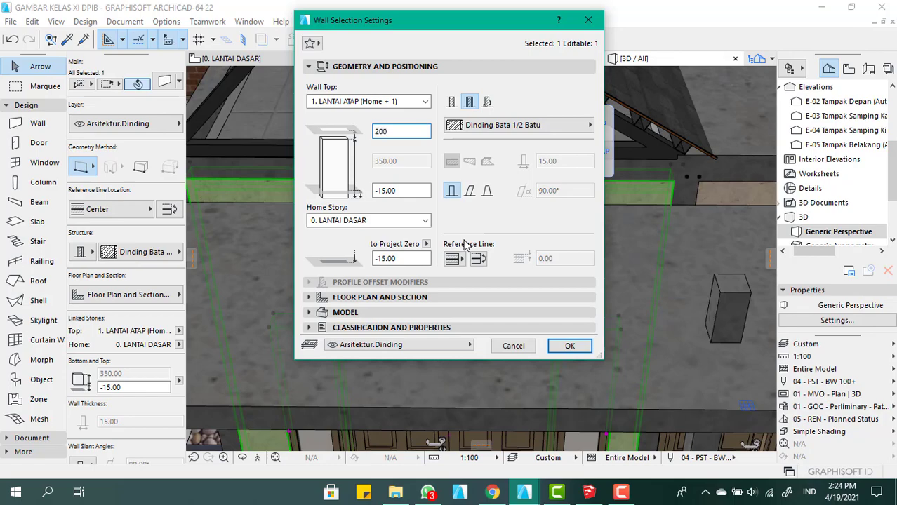
pyautogui.press('Return')
# Examine the raised front wall against the roof slope and truss from the front, side and above in the 3D view
pyautogui.scroll(5, 588, 251)
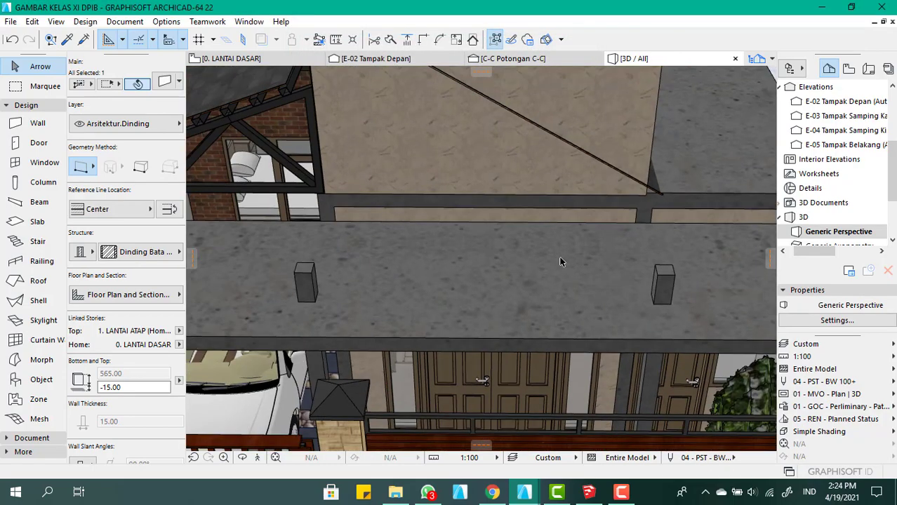
pyautogui.scroll(-5, 560, 262)
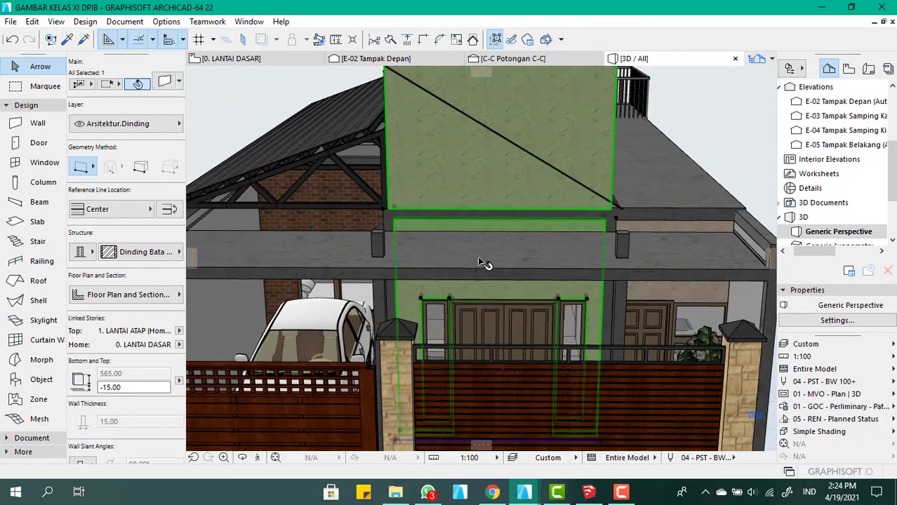
pyautogui.scroll(-2, 479, 258)
pyautogui.keyDown('shift'); pyautogui.moveTo(615, 214); pyautogui.dragTo(459, 260, button='middle'); pyautogui.keyUp('shift')
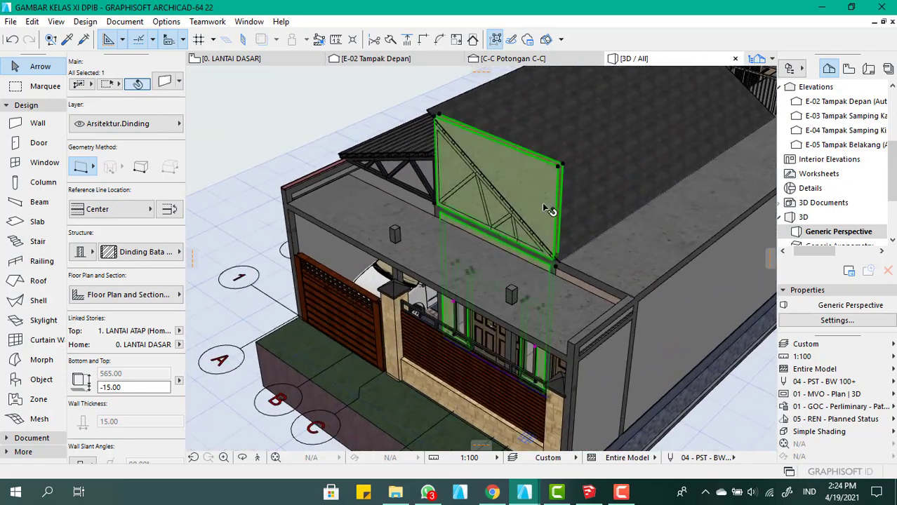
pyautogui.scroll(4, 514, 156)
pyautogui.keyDown('shift'); pyautogui.moveTo(604, 191); pyautogui.dragTo(474, 197, button='middle'); pyautogui.keyUp('shift')
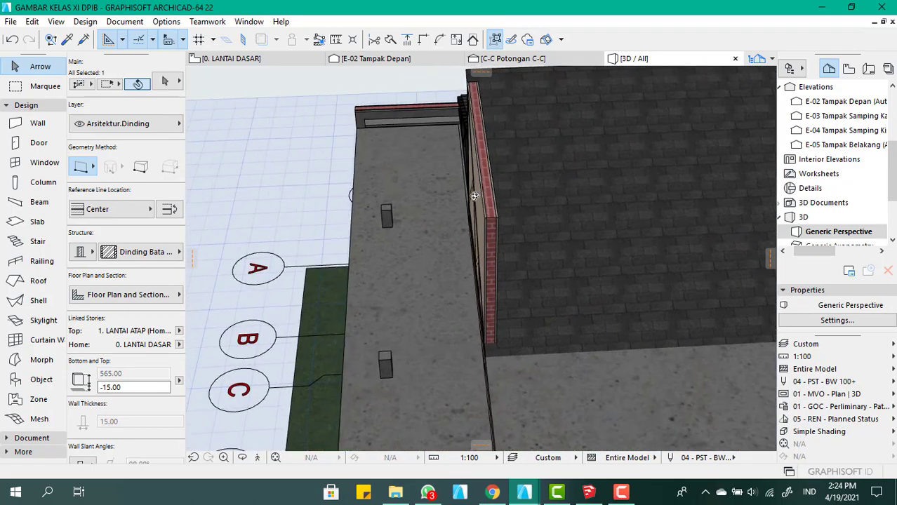
pyautogui.scroll(-4, 474, 196)
pyautogui.scroll(4, 477, 190)
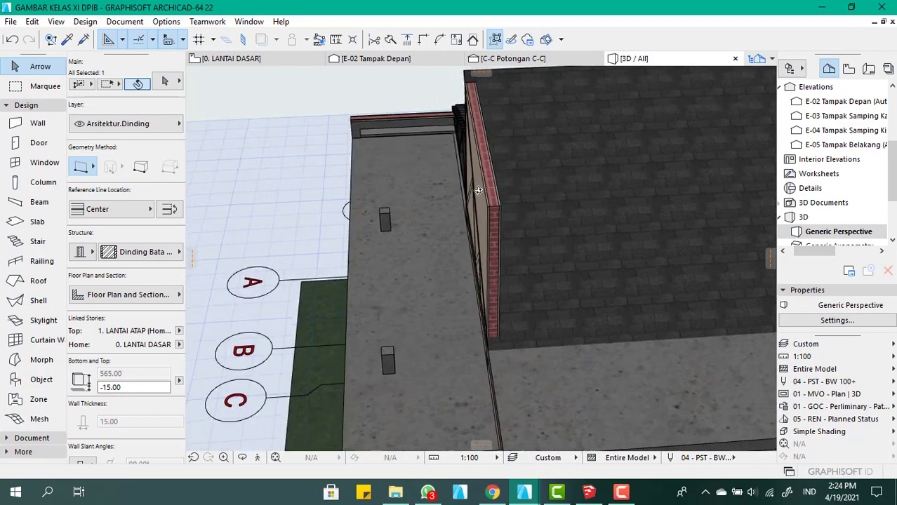
pyautogui.click(478, 190)
pyautogui.scroll(-3, 519, 242)
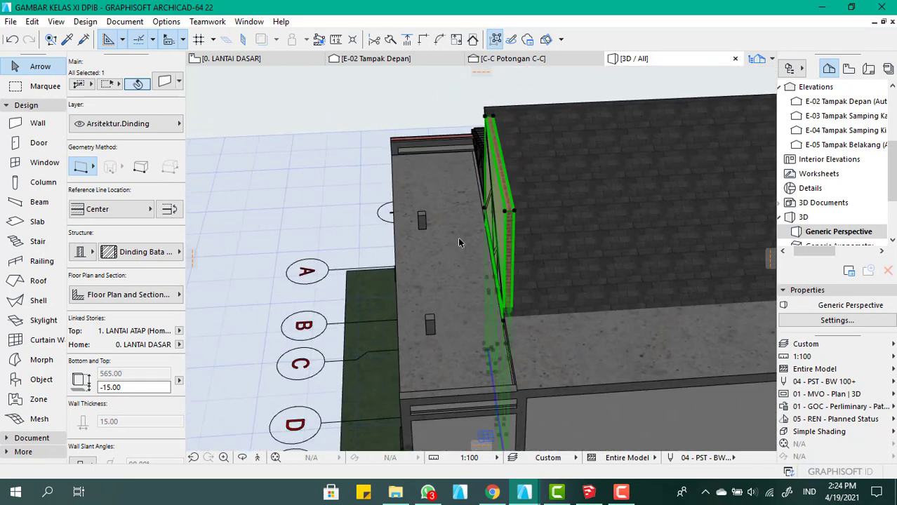
pyautogui.keyDown('shift'); pyautogui.moveTo(456, 239); pyautogui.dragTo(561, 249, button='middle'); pyautogui.keyUp('shift')
pyautogui.click(561, 248)
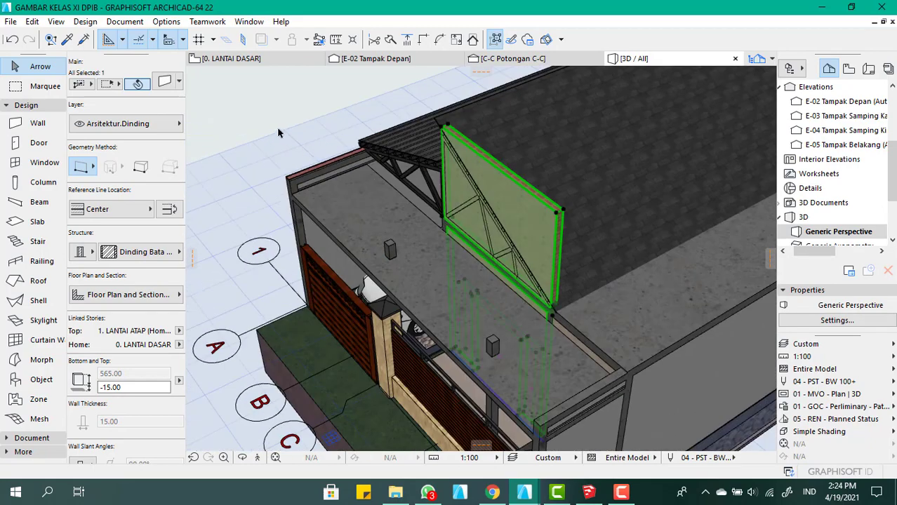
# Open Solid Element Operations with the roof slope behind the raised front wall as the target
pyautogui.click(278, 132)
pyautogui.click(607, 191)
pyautogui.scroll(2, 570, 190)
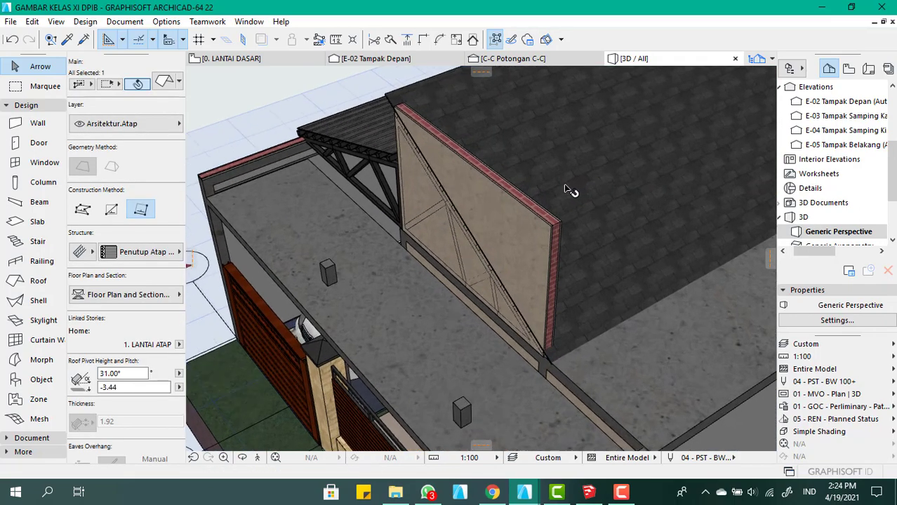
pyautogui.scroll(1, 568, 192)
pyautogui.doubleClick(562, 196)
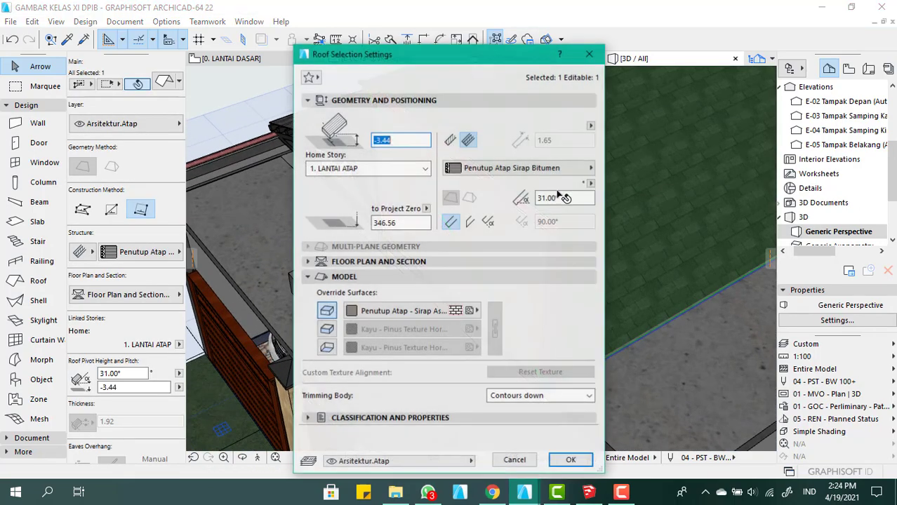
pyautogui.click(589, 54)
pyautogui.rightClick(573, 226)
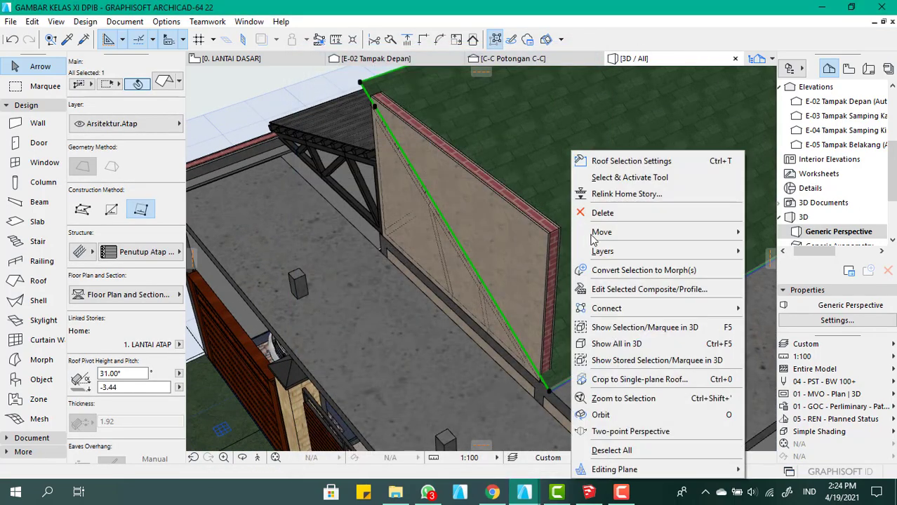
pyautogui.moveTo(653, 310)
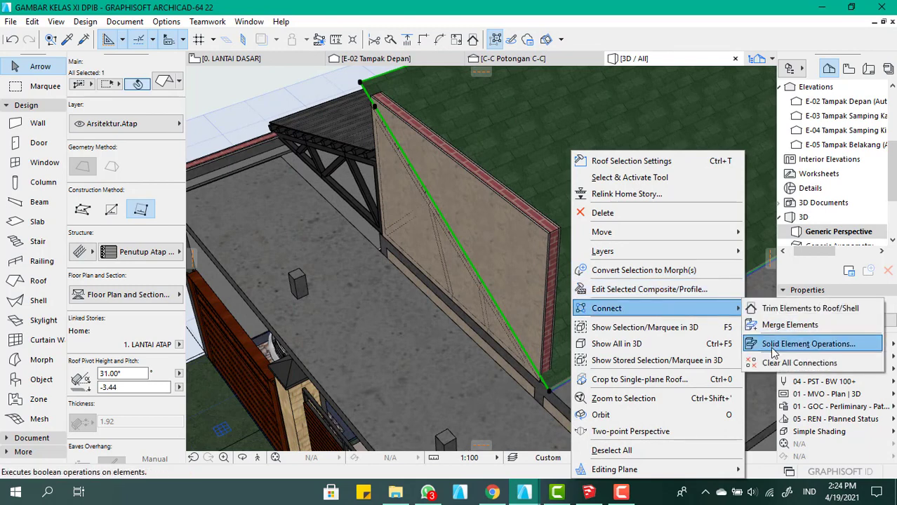
pyautogui.click(771, 344)
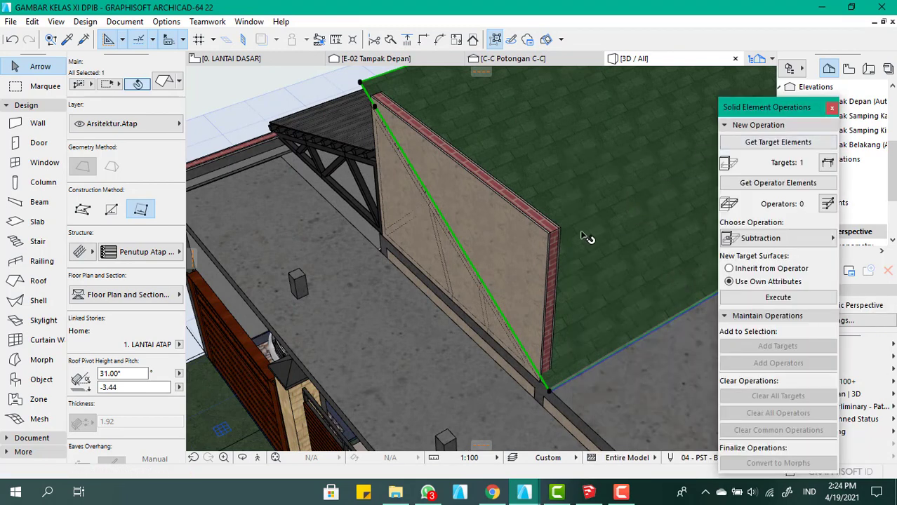
# Try to cut the roof slope with the raised front wall as operator, using Subtraction with upward extrusion
pyautogui.click(523, 242)
pyautogui.click(797, 183)
pyautogui.click(587, 168)
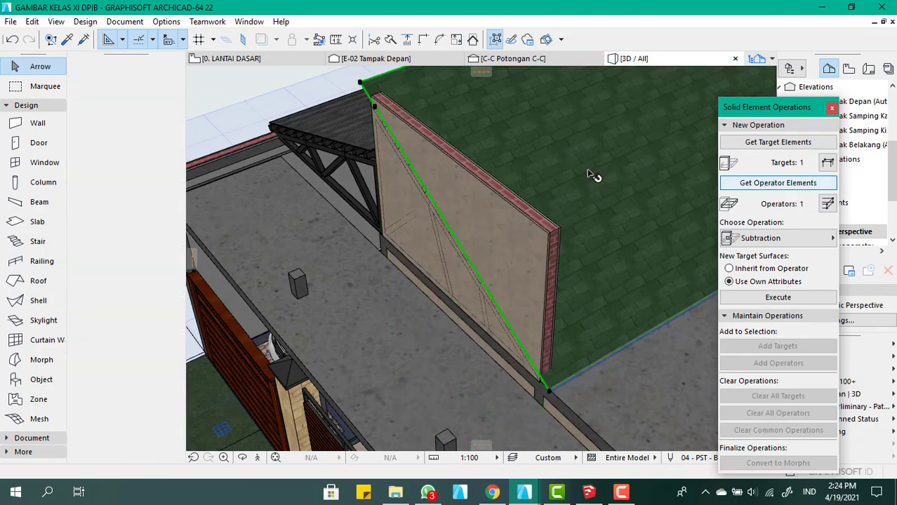
pyautogui.click(800, 149)
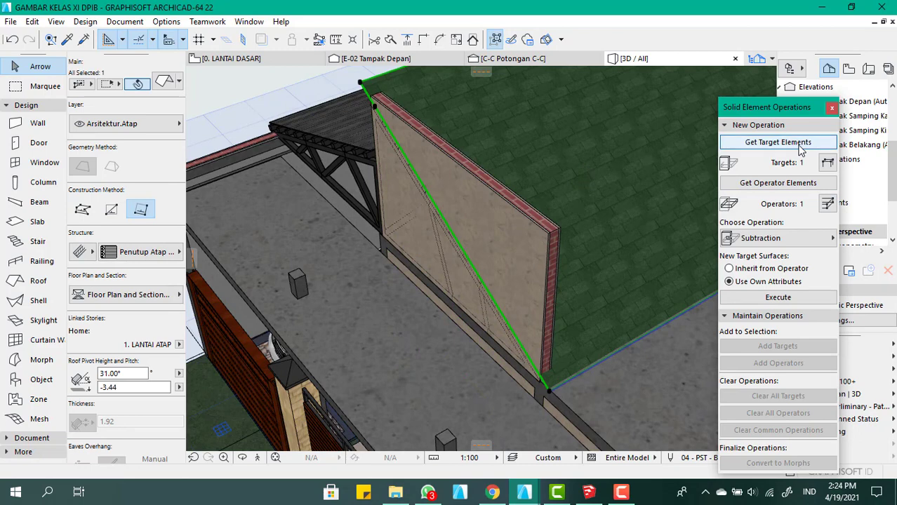
pyautogui.click(786, 238)
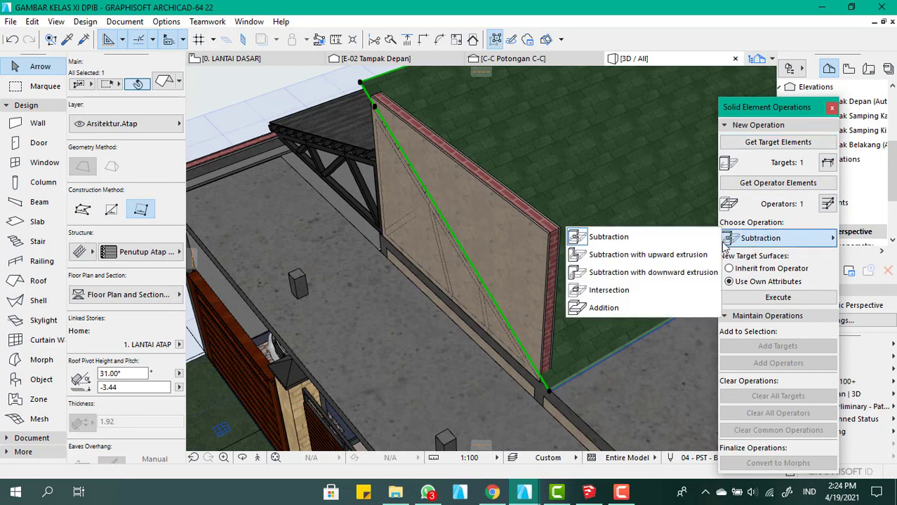
pyautogui.click(684, 257)
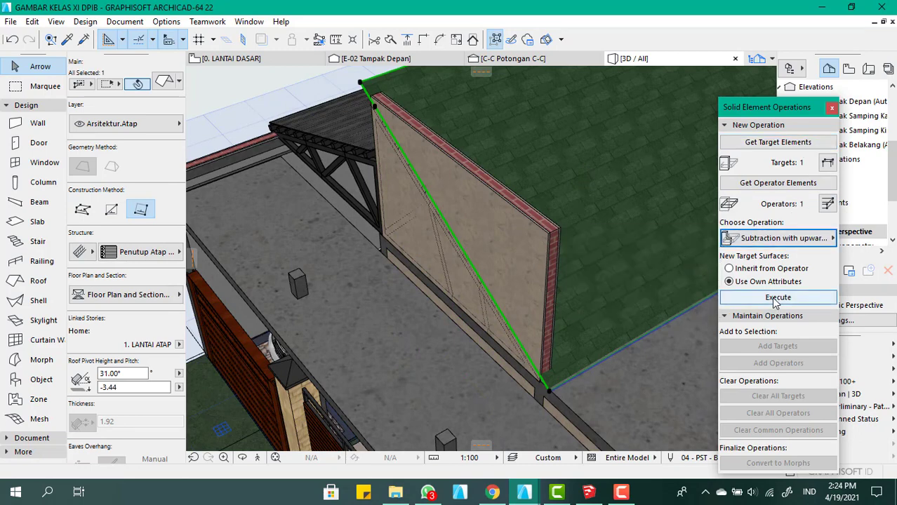
pyautogui.click(774, 298)
pyautogui.click(774, 298)
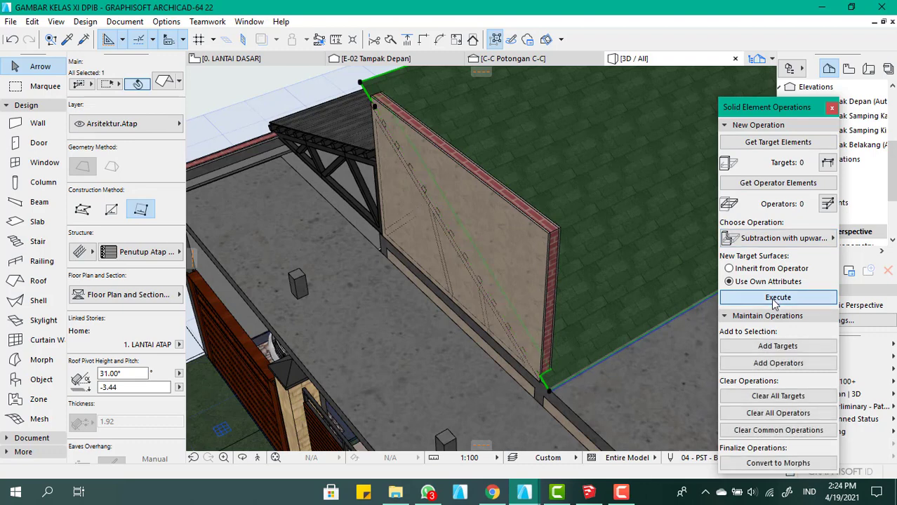
pyautogui.click(528, 197)
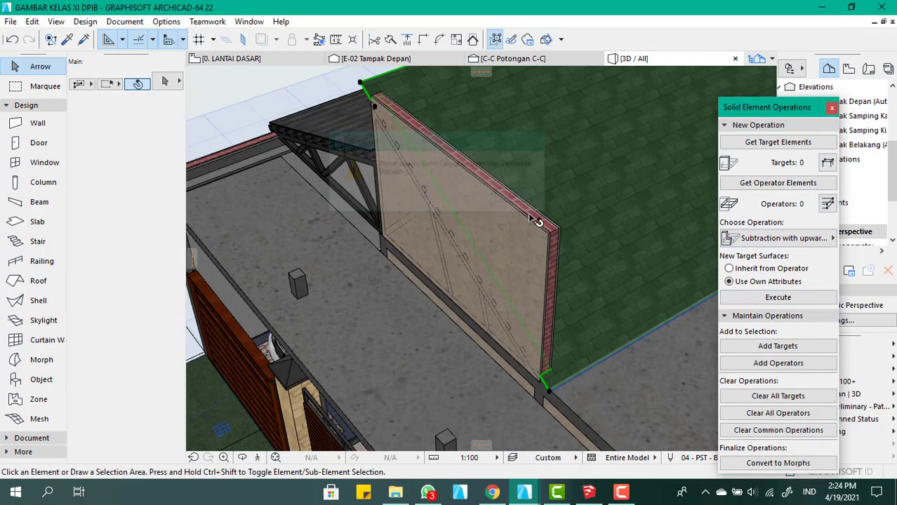
# Subtract with upward extrusion from the raised front wall, using the wall as target and the roof slope as operator
pyautogui.click(523, 239)
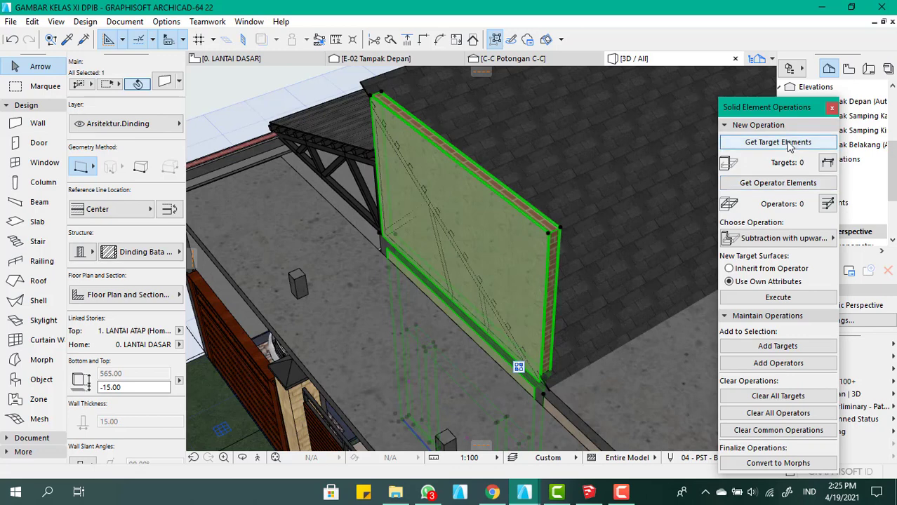
pyautogui.click(777, 142)
pyautogui.click(660, 182)
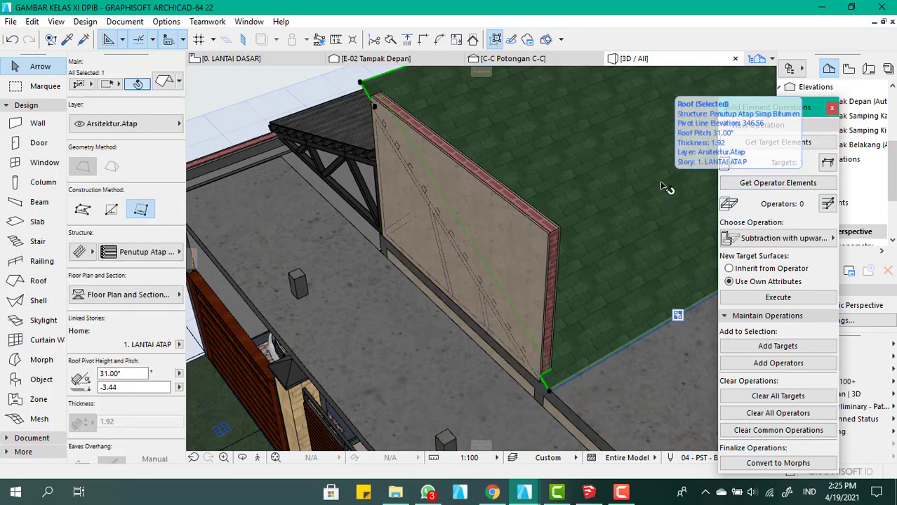
pyautogui.click(785, 297)
# Examine the junction between the raised front wall and the roof edge from above and from behind
pyautogui.click(551, 235)
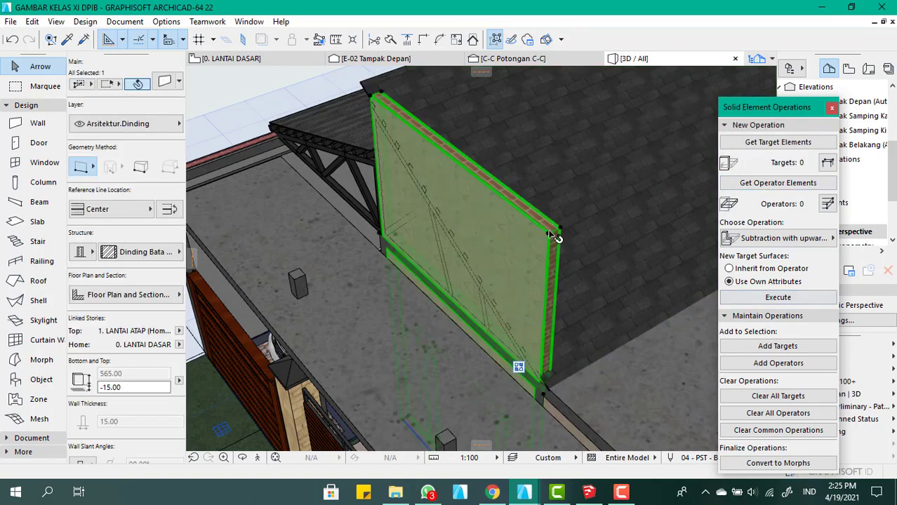
pyautogui.scroll(-3, 552, 233)
pyautogui.keyDown('shift'); pyautogui.moveTo(554, 219); pyautogui.dragTo(426, 212, button='middle'); pyautogui.keyUp('shift')
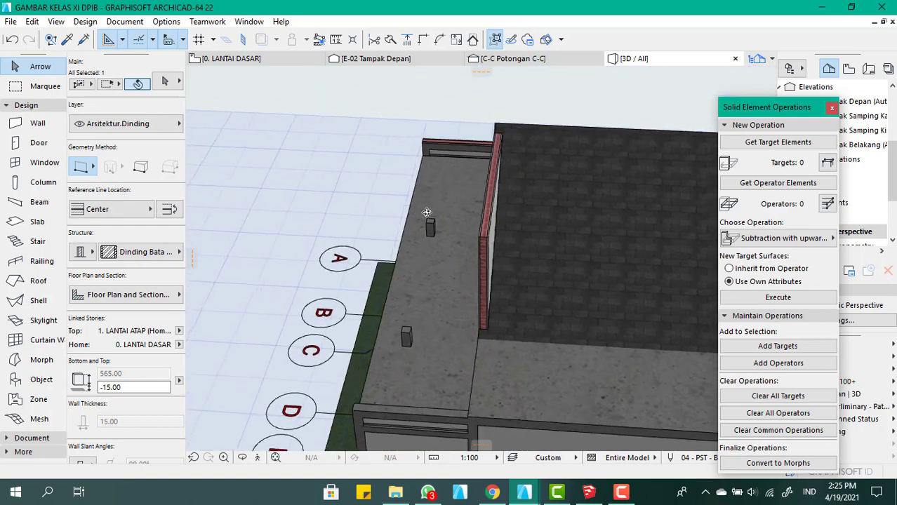
pyautogui.scroll(5, 482, 140)
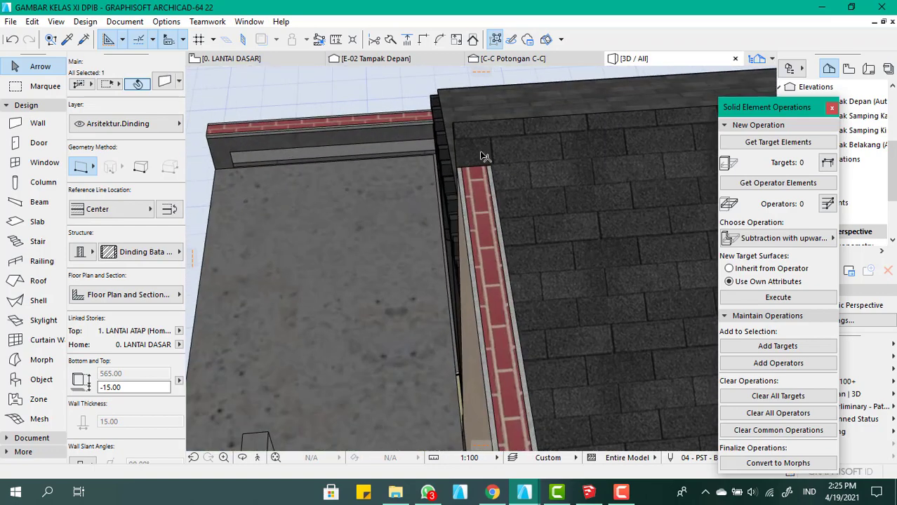
pyautogui.scroll(3, 475, 155)
pyautogui.keyDown('shift'); pyautogui.moveTo(484, 175); pyautogui.dragTo(537, 165, button='middle'); pyautogui.keyUp('shift')
pyautogui.scroll(-3, 563, 167)
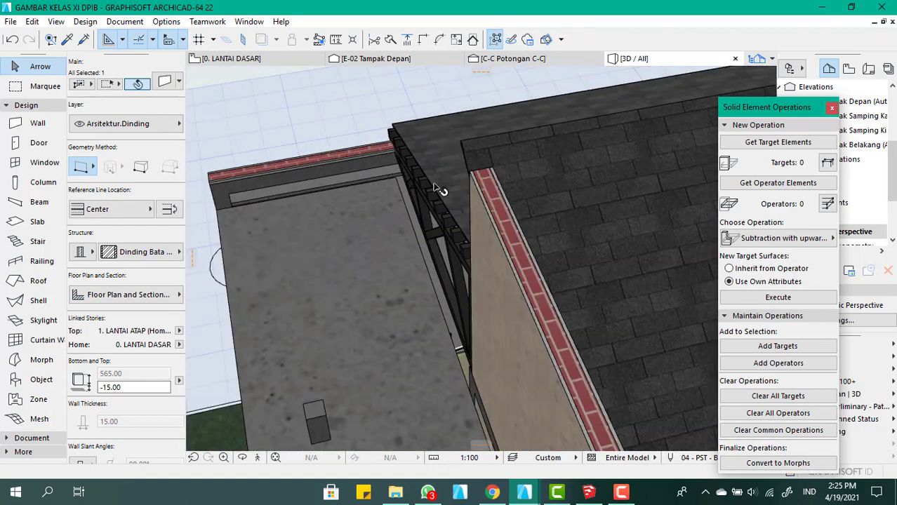
pyautogui.scroll(3, 436, 188)
pyautogui.keyDown('shift'); pyautogui.moveTo(515, 198); pyautogui.dragTo(667, 211, button='middle'); pyautogui.keyUp('shift')
pyautogui.scroll(-5, 542, 189)
pyautogui.keyDown('shift'); pyautogui.moveTo(460, 255); pyautogui.dragTo(610, 244, button='middle'); pyautogui.keyUp('shift')
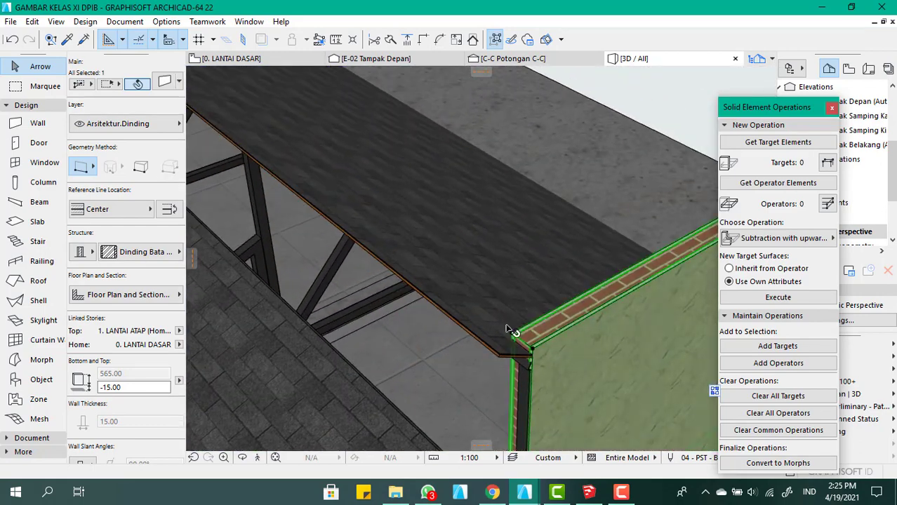
pyautogui.scroll(2, 490, 313)
# Move the roof slope about 7.57 towards the front so it overhangs the raised front wall
pyautogui.click(465, 297)
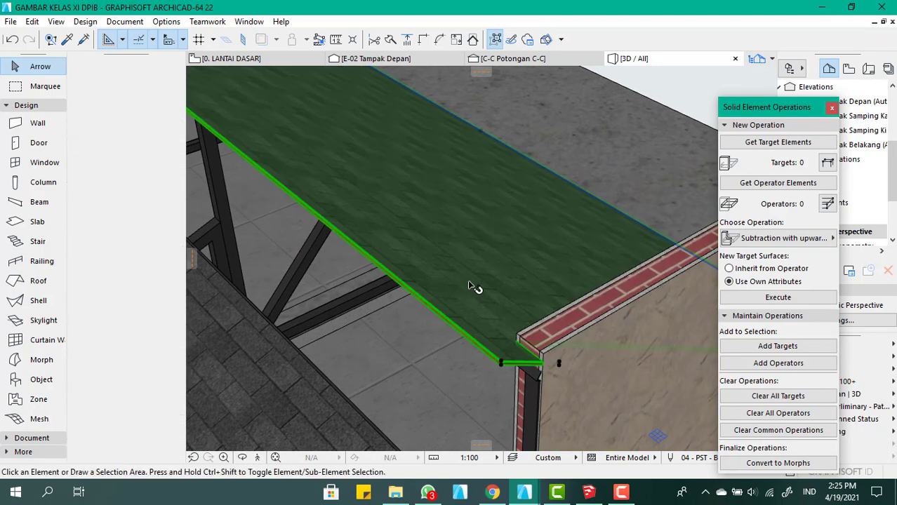
pyautogui.press('Escape')
pyautogui.scroll(3, 467, 256)
pyautogui.click(482, 251)
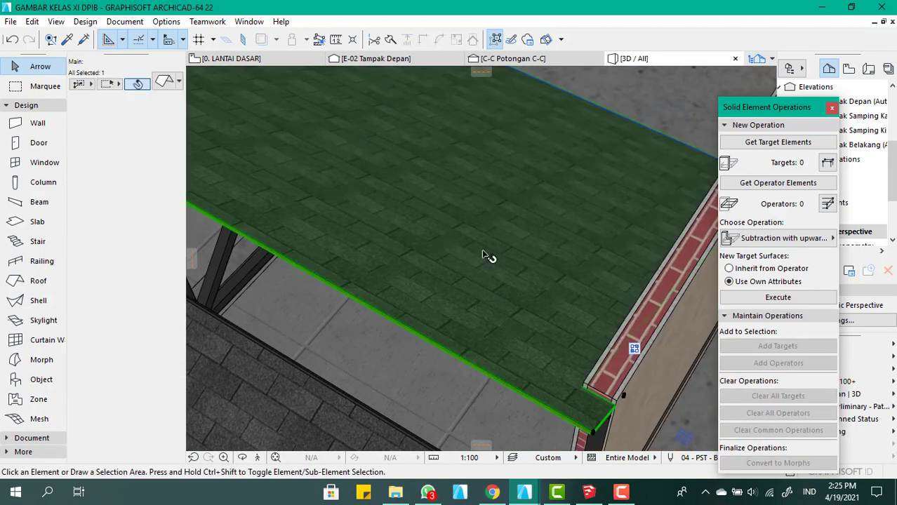
pyautogui.hotkey('ctrl', 'd')
pyautogui.click(482, 251)
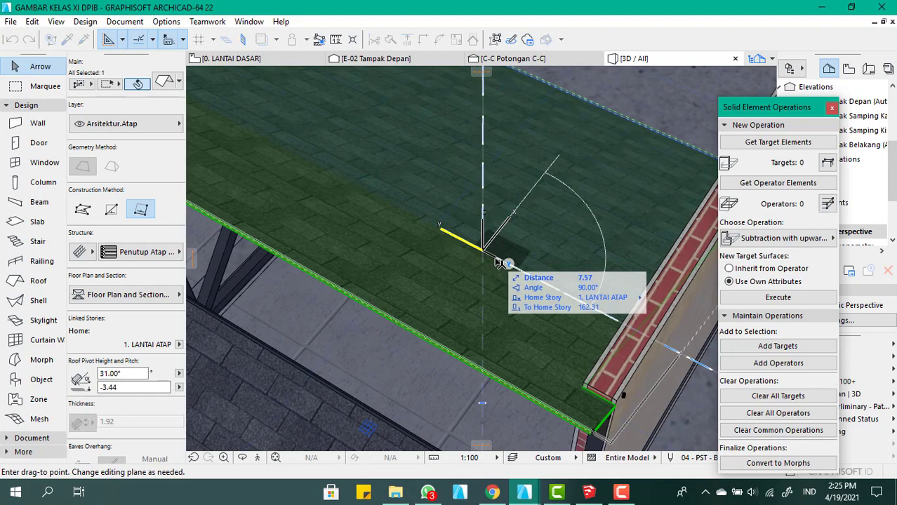
pyautogui.click(496, 259)
pyautogui.scroll(-2, 412, 193)
pyautogui.keyDown('shift'); pyautogui.moveTo(539, 224); pyautogui.dragTo(454, 212, button='middle'); pyautogui.keyUp('shift')
pyautogui.press('Escape')
pyautogui.scroll(-2, 467, 193)
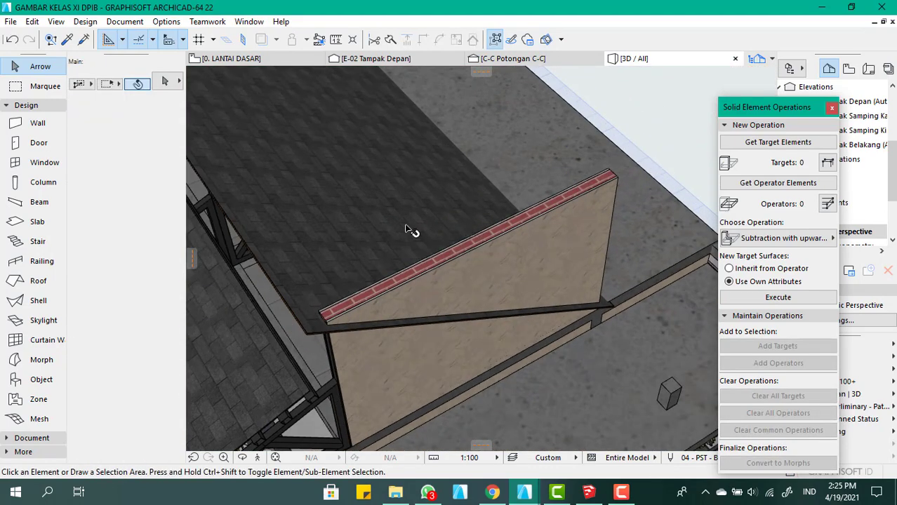
pyautogui.click(395, 231)
pyautogui.press('Escape')
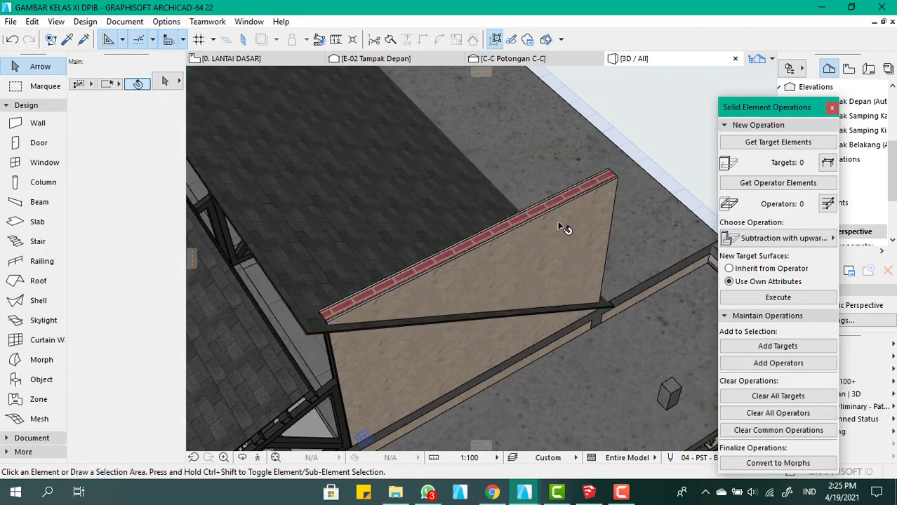
# Run a plain Subtraction with the front wall as operator and the roof slope as target
pyautogui.click(559, 222)
pyautogui.doubleClick(565, 228)
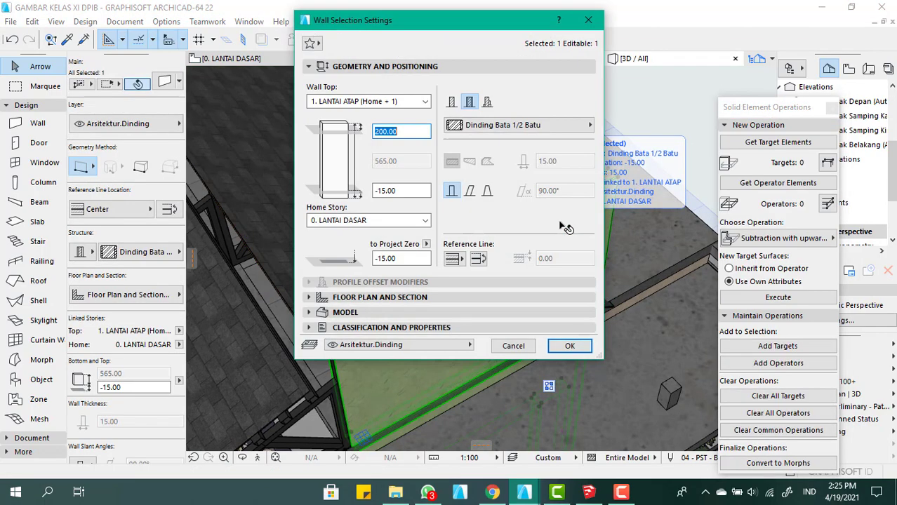
pyautogui.press('Escape')
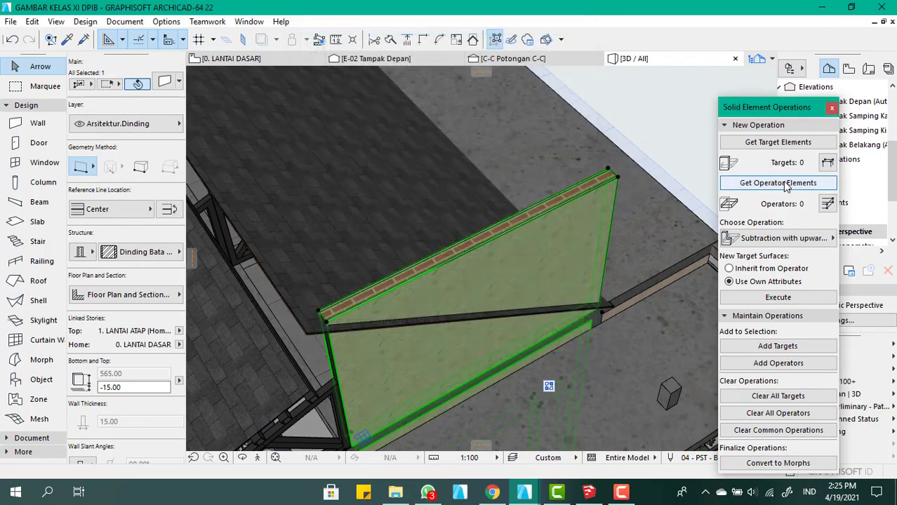
pyautogui.click(784, 183)
pyautogui.click(376, 221)
pyautogui.click(747, 145)
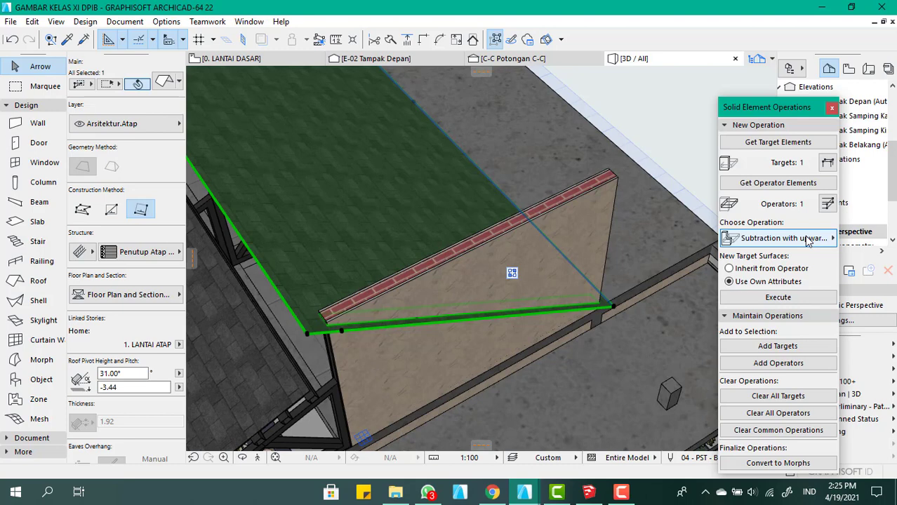
pyautogui.click(808, 238)
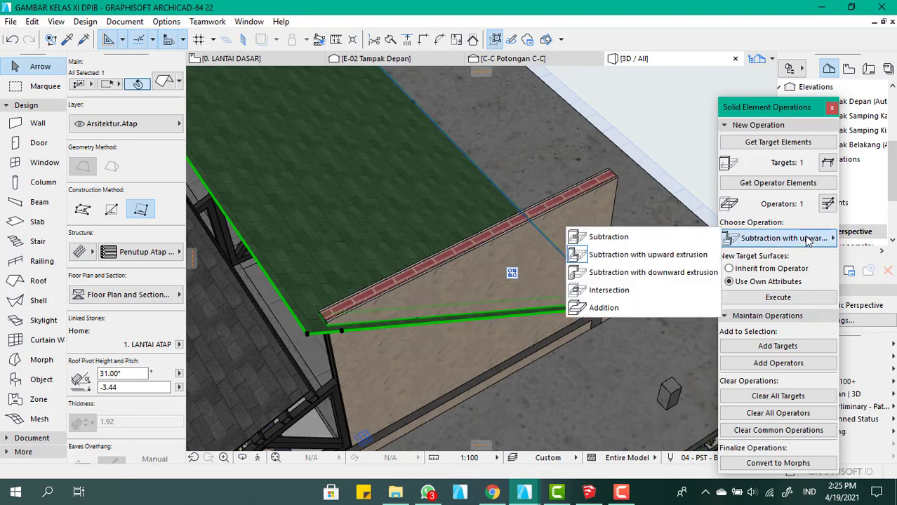
pyautogui.click(582, 237)
pyautogui.click(769, 298)
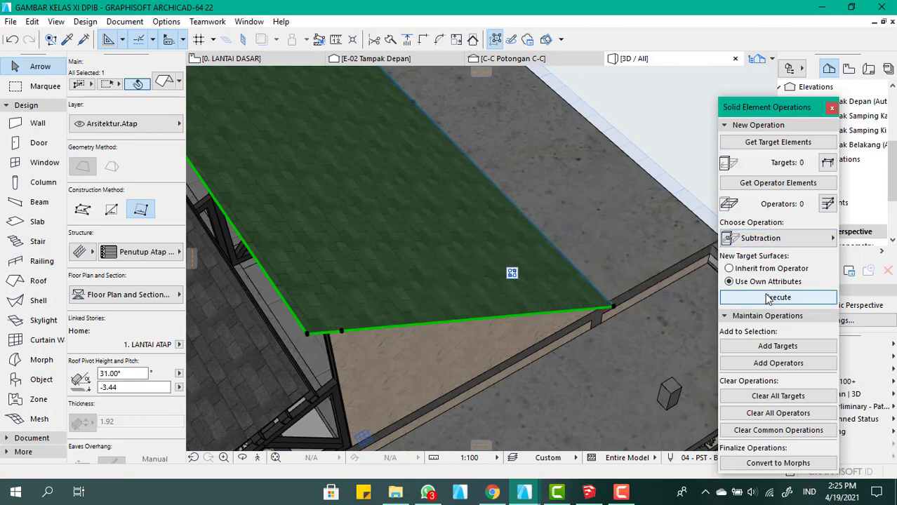
# Set the defaults of the jendela costum window to Reveal to Wall Face with a sill height of 350 to Story 0
pyautogui.scroll(-4, 623, 294)
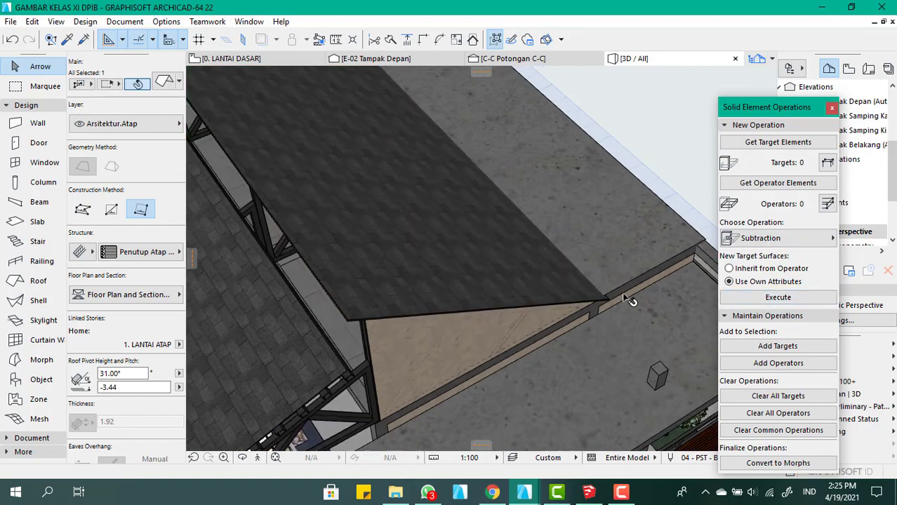
pyautogui.keyDown('shift'); pyautogui.moveTo(535, 252); pyautogui.dragTo(423, 201, button='middle'); pyautogui.keyUp('shift')
pyautogui.scroll(6, 423, 201)
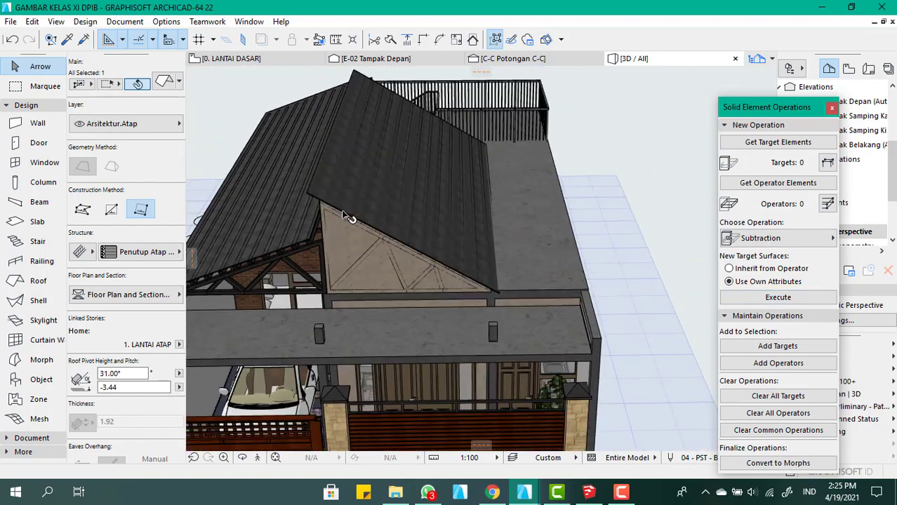
pyautogui.scroll(-5, 455, 202)
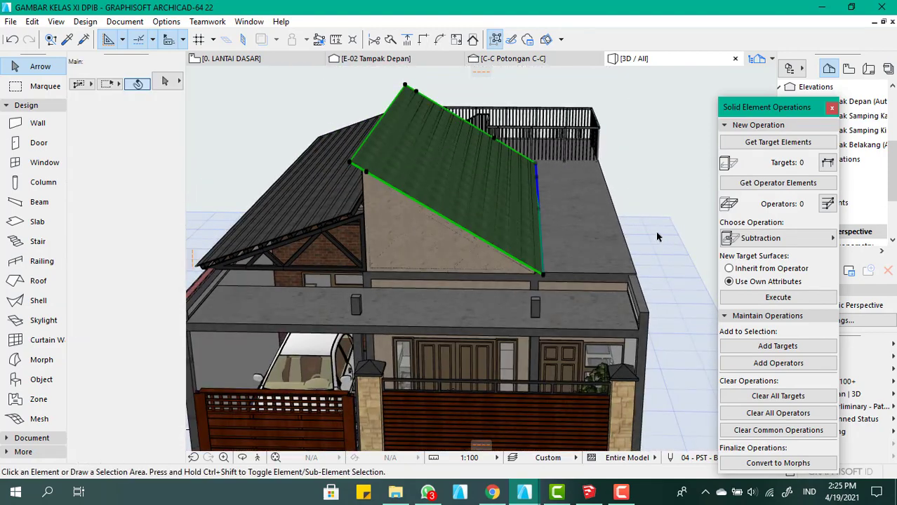
pyautogui.keyDown('shift'); pyautogui.moveTo(657, 237); pyautogui.dragTo(589, 232, button='middle'); pyautogui.keyUp('shift')
pyautogui.scroll(2, 390, 200)
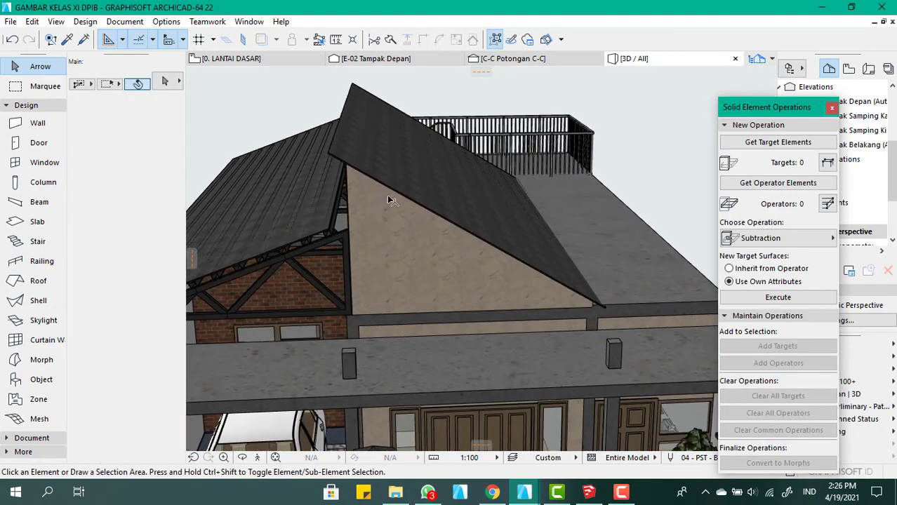
pyautogui.click(42, 162)
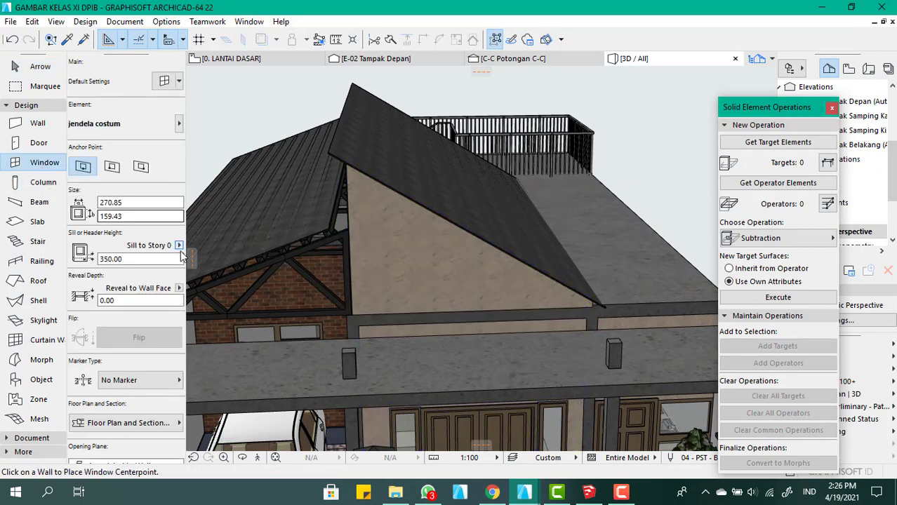
pyautogui.click(180, 289)
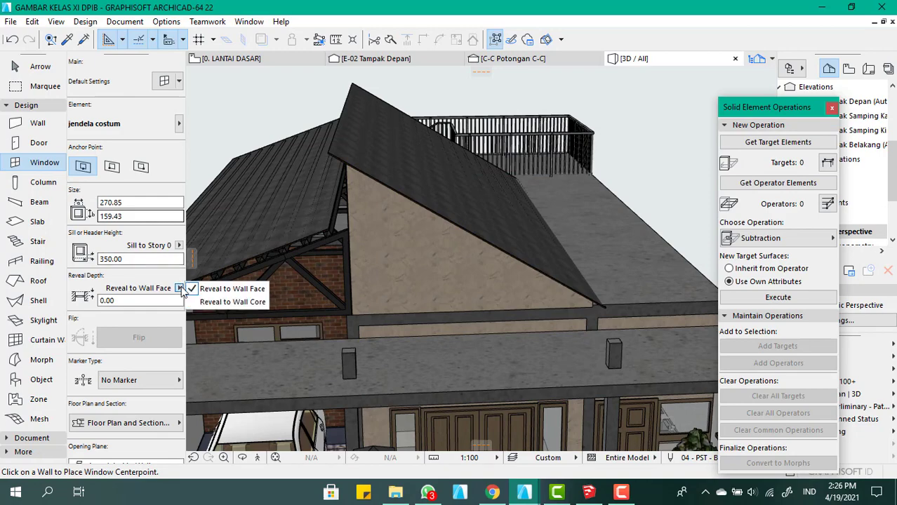
pyautogui.click(232, 288)
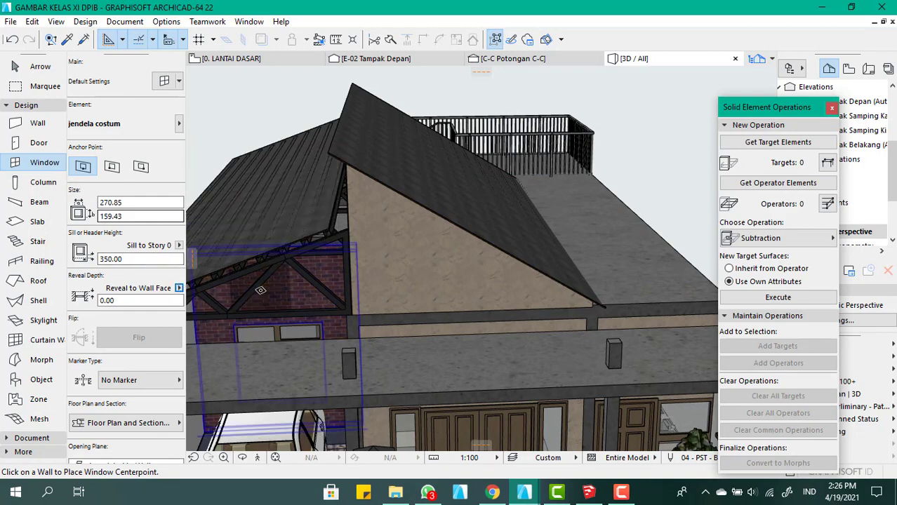
pyautogui.hotkey('ctrl', 't')
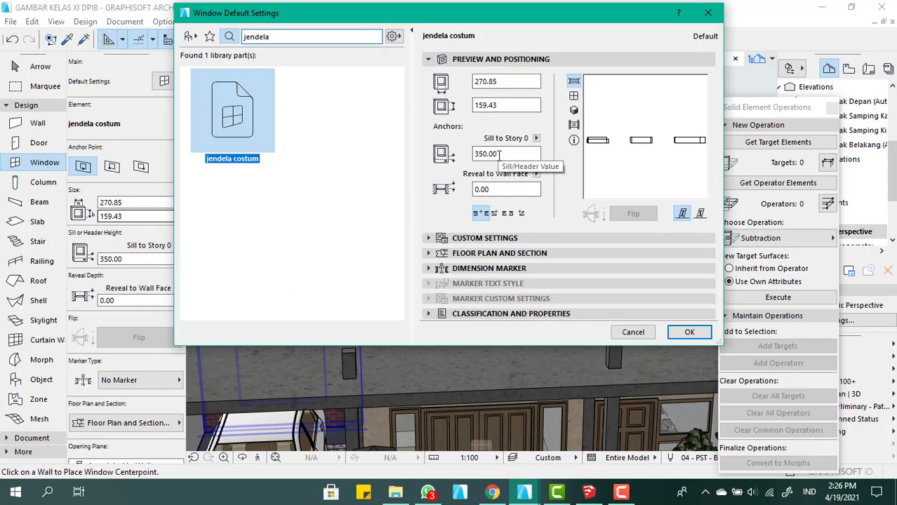
pyautogui.click(499, 154)
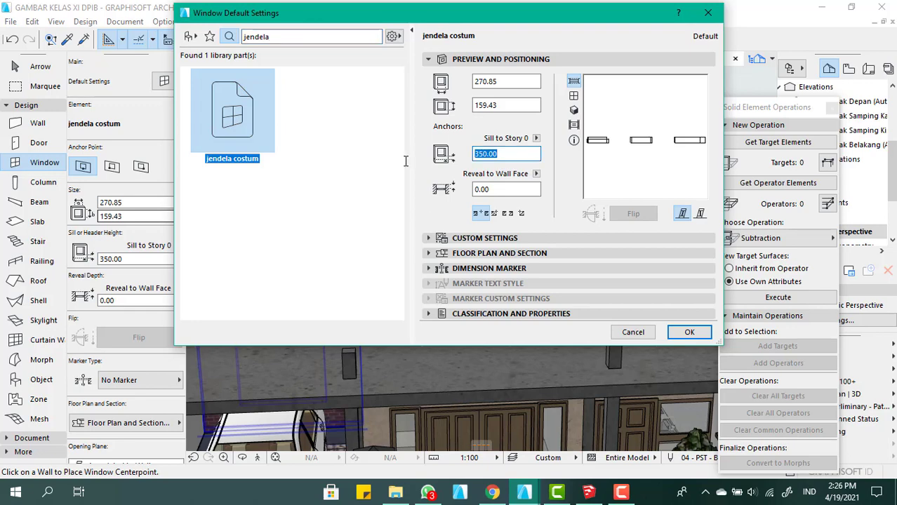
pyautogui.write('350')
pyautogui.press('Return')
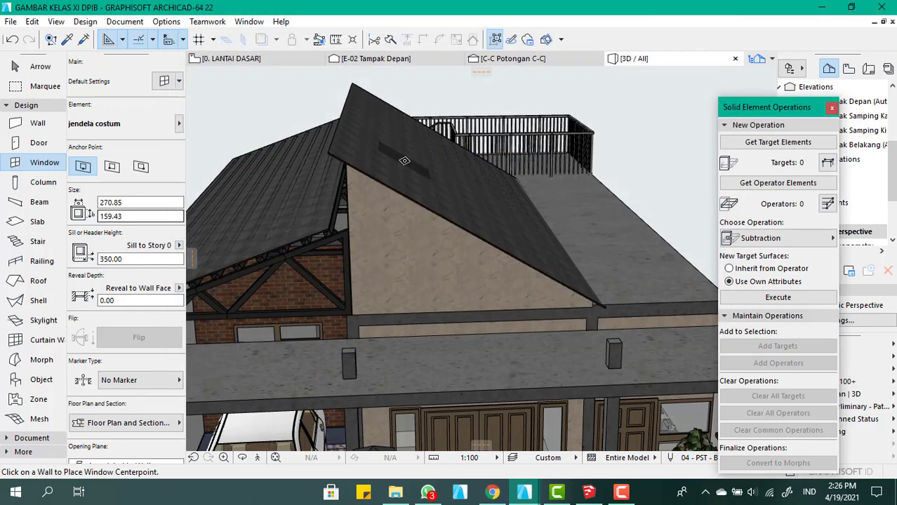
# Place the jendela costum window in the raised front wall beneath the roof slope and choose its opening side
pyautogui.click(458, 264)
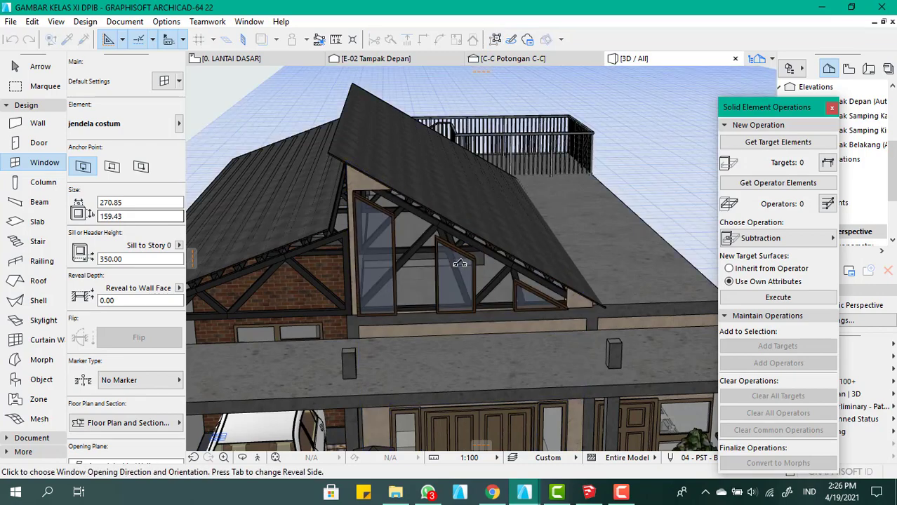
pyautogui.click(456, 306)
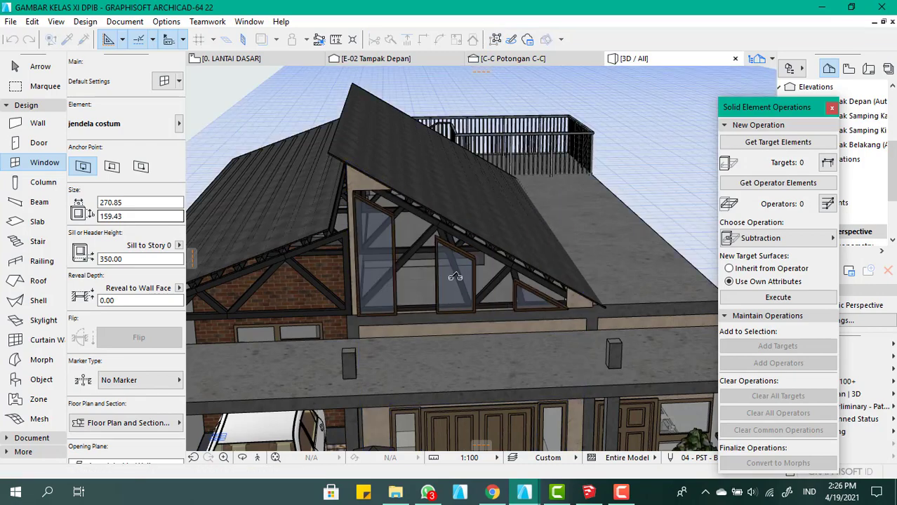
pyautogui.scroll(3, 375, 206)
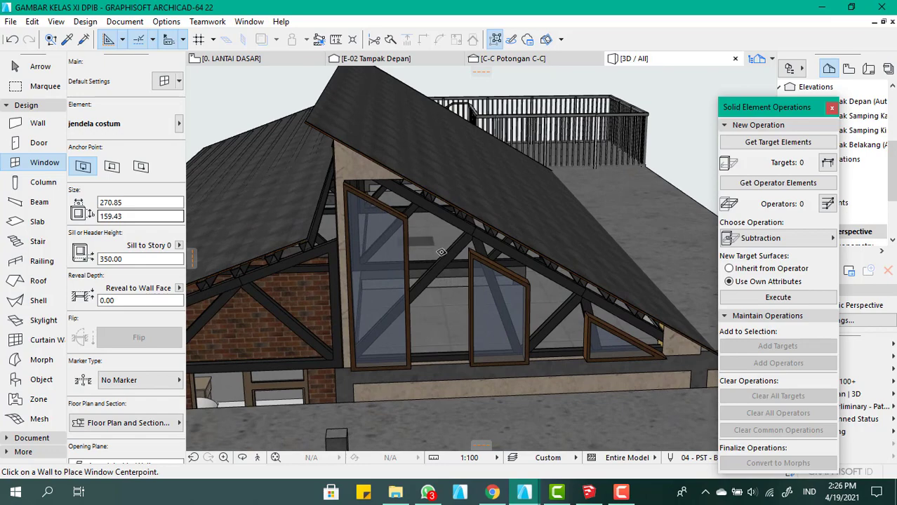
pyautogui.keyDown('shift'); pyautogui.moveTo(442, 252); pyautogui.dragTo(509, 230, button='middle'); pyautogui.keyUp('shift')
pyautogui.scroll(-3, 431, 188)
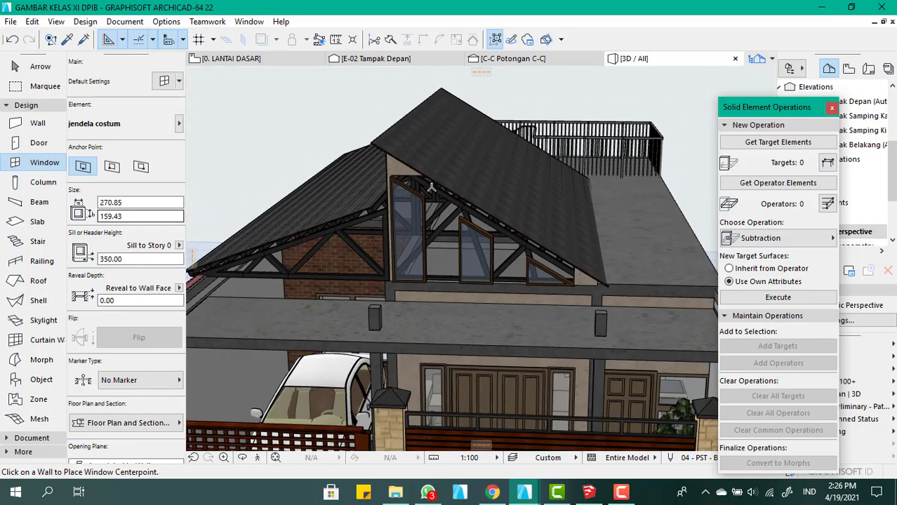
pyautogui.scroll(-5, 432, 187)
pyautogui.scroll(4, 431, 205)
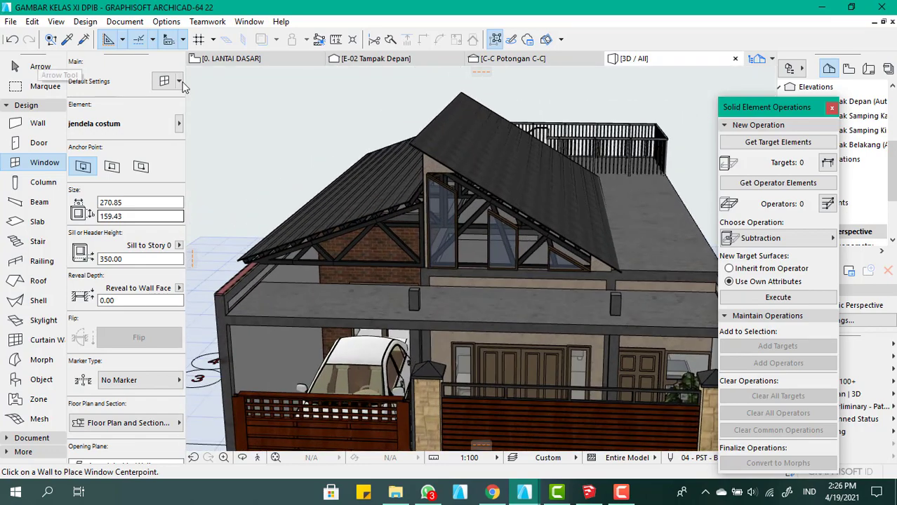
pyautogui.scroll(2, 339, 146)
# Delete the jendela costum window from the raised front gable wall
pyautogui.click(40, 66)
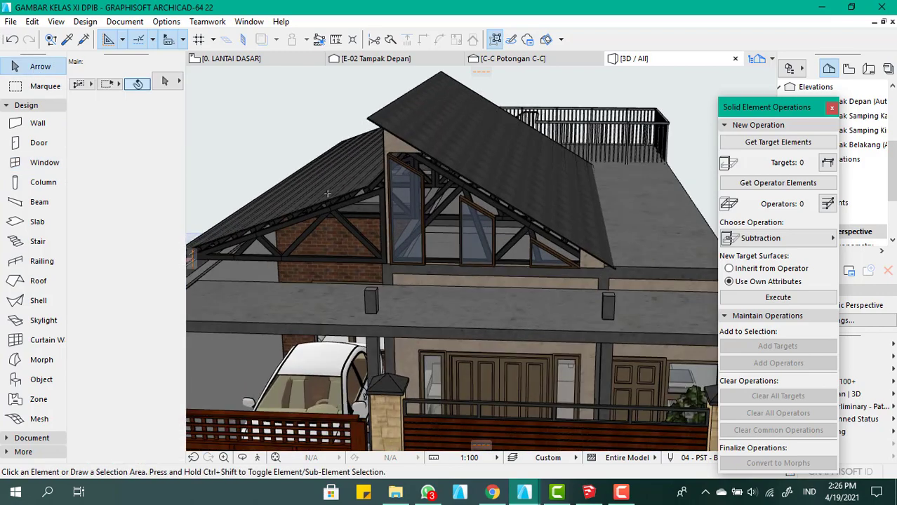
pyautogui.scroll(5, 414, 224)
pyautogui.click(415, 224)
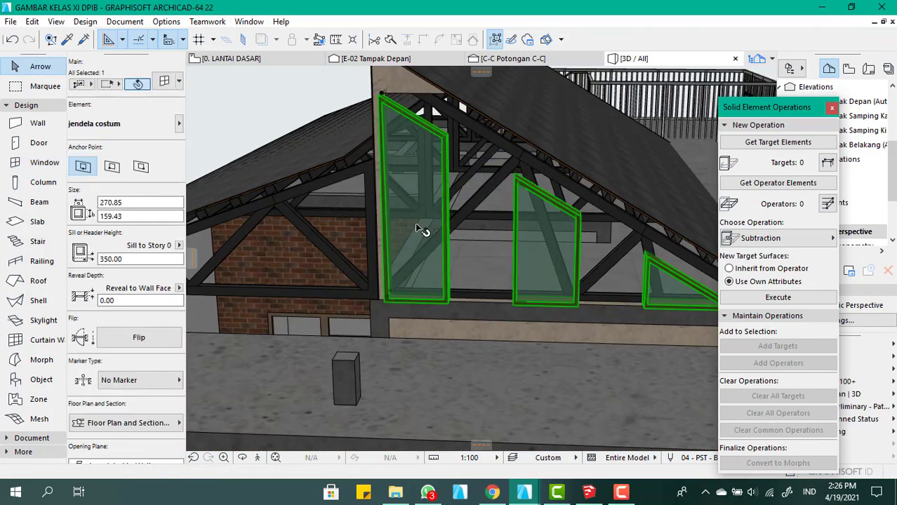
pyautogui.press('Delete')
# Change the glass slab in the tallest loose window frame on the ground to a basic Beton Bertulang structure with a thickness of 3.00
pyautogui.scroll(-8, 433, 231)
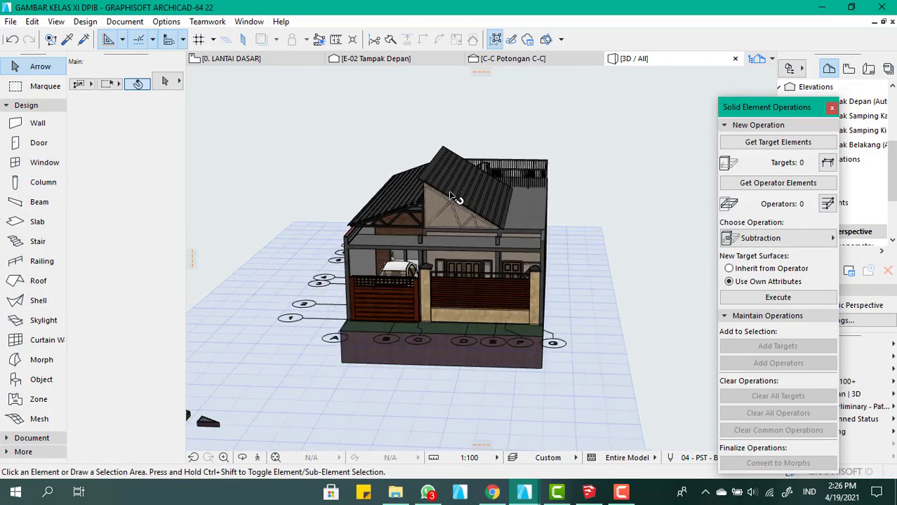
pyautogui.scroll(5, 411, 323)
pyautogui.keyDown('shift'); pyautogui.moveTo(407, 321); pyautogui.dragTo(400, 348, button='middle'); pyautogui.keyUp('shift')
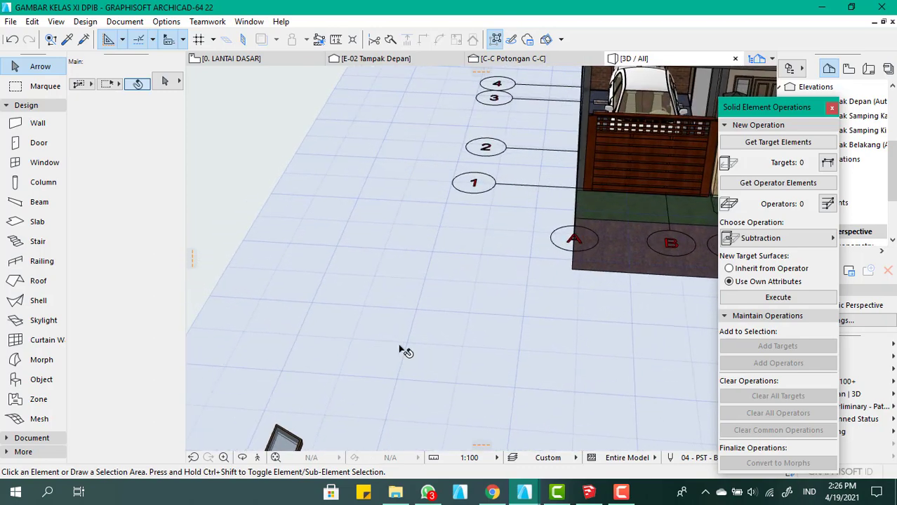
pyautogui.scroll(-5, 393, 354)
pyautogui.scroll(5, 370, 380)
pyautogui.scroll(-3, 430, 252)
pyautogui.keyDown('shift'); pyautogui.moveTo(453, 233); pyautogui.dragTo(407, 287, button='middle'); pyautogui.keyUp('shift')
pyautogui.scroll(-2, 406, 317)
pyautogui.scroll(5, 404, 315)
pyautogui.scroll(-3, 406, 293)
pyautogui.scroll(4, 331, 146)
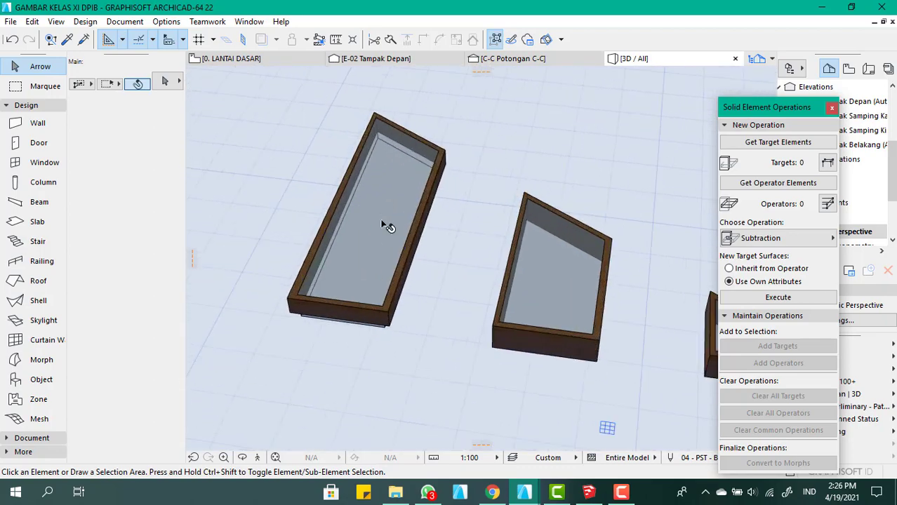
pyautogui.click(387, 226)
pyautogui.doubleClick(382, 225)
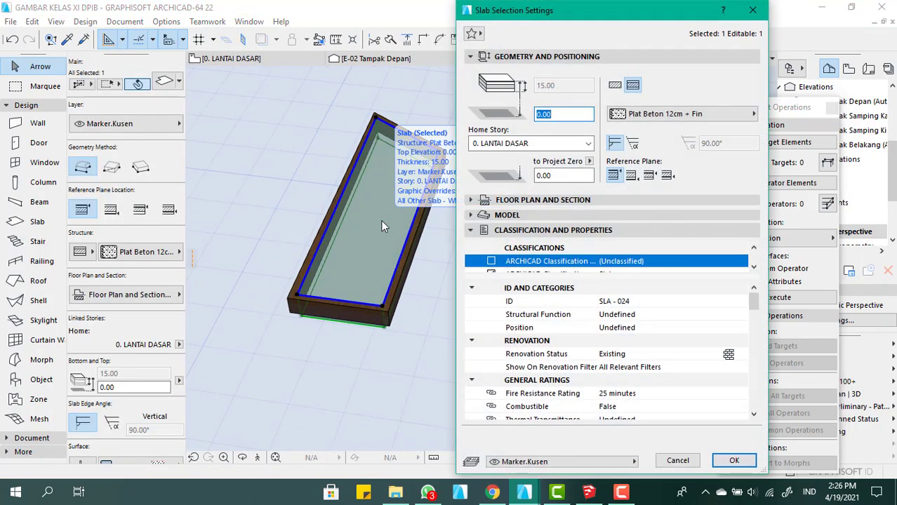
pyautogui.click(614, 88)
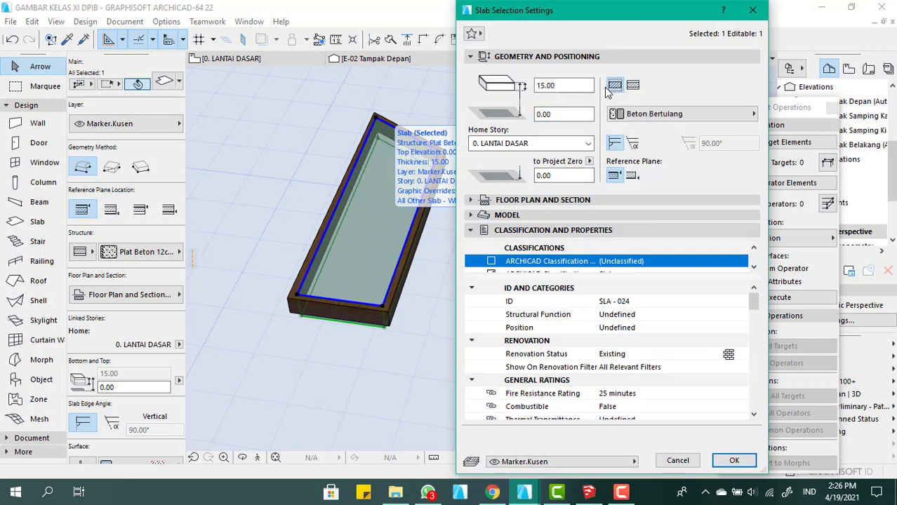
pyautogui.doubleClick(551, 85)
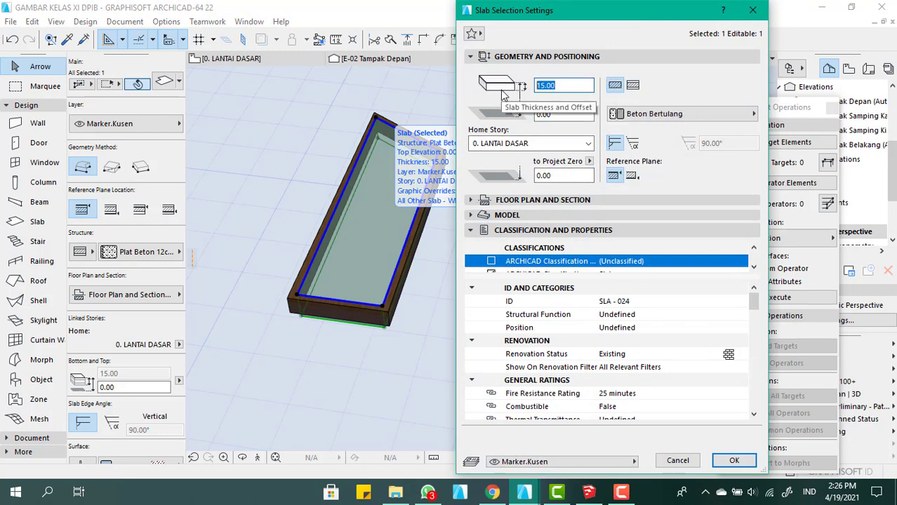
pyautogui.click(734, 460)
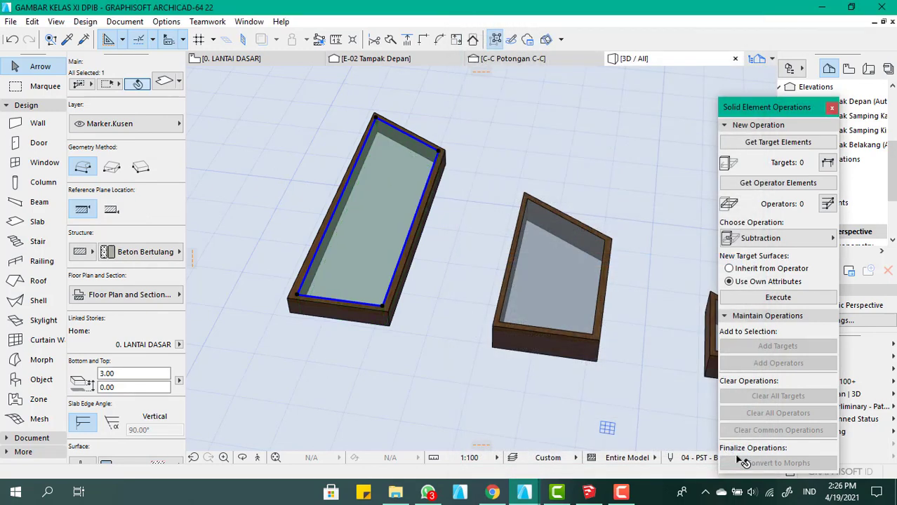
# Give the glass slab in the middle window frame a basic Beton Bertulang structure 3.00 thick, and recheck the tallest frame's slab settings
pyautogui.click(565, 284)
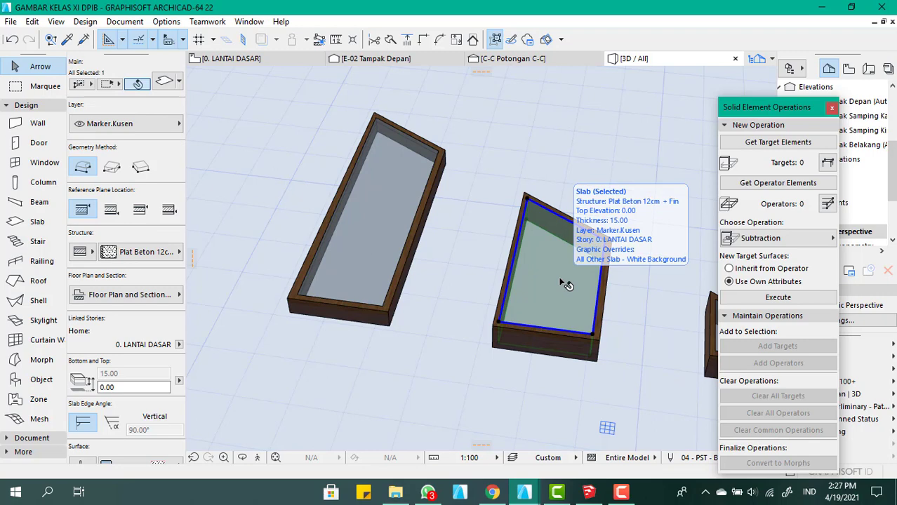
pyautogui.doubleClick(565, 284)
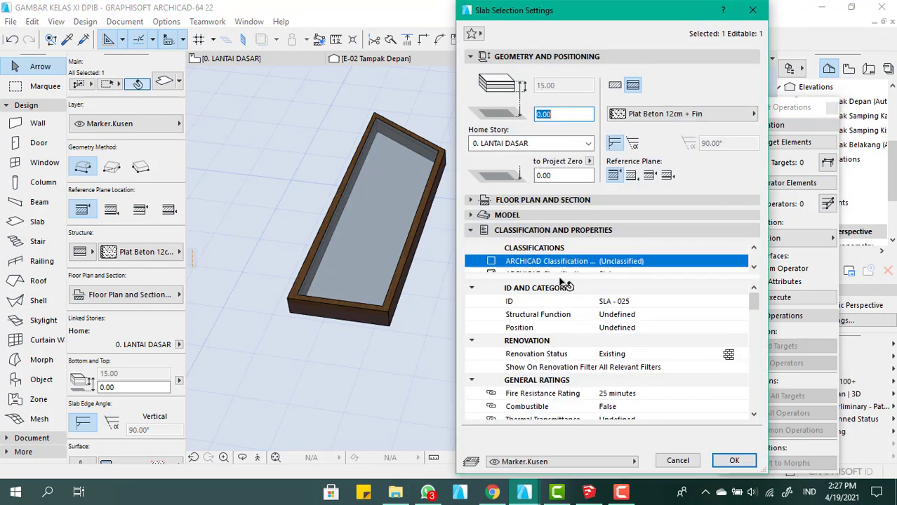
pyautogui.click(613, 86)
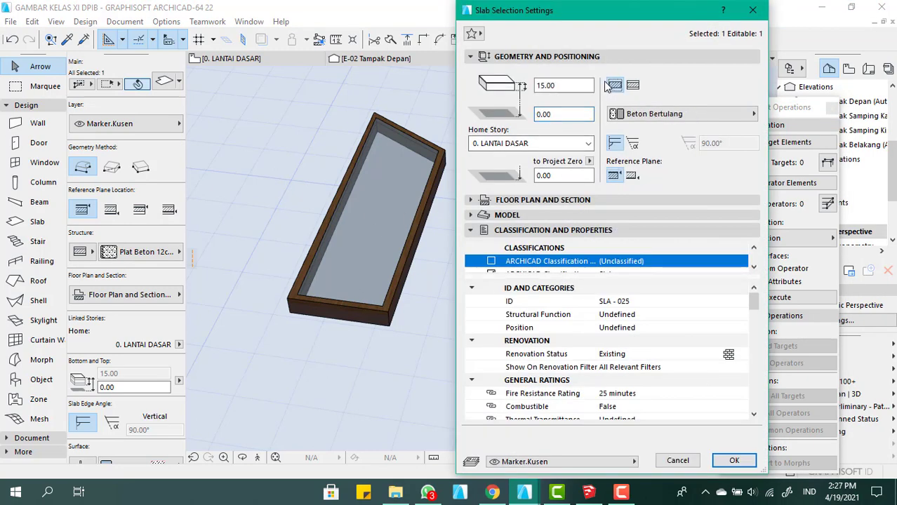
pyautogui.click(561, 116)
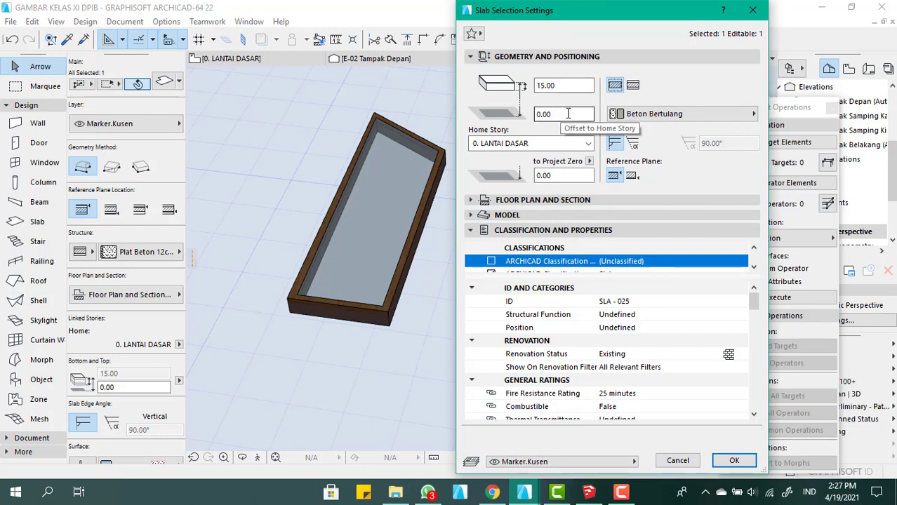
pyautogui.hotkey('shift', 'Tab')
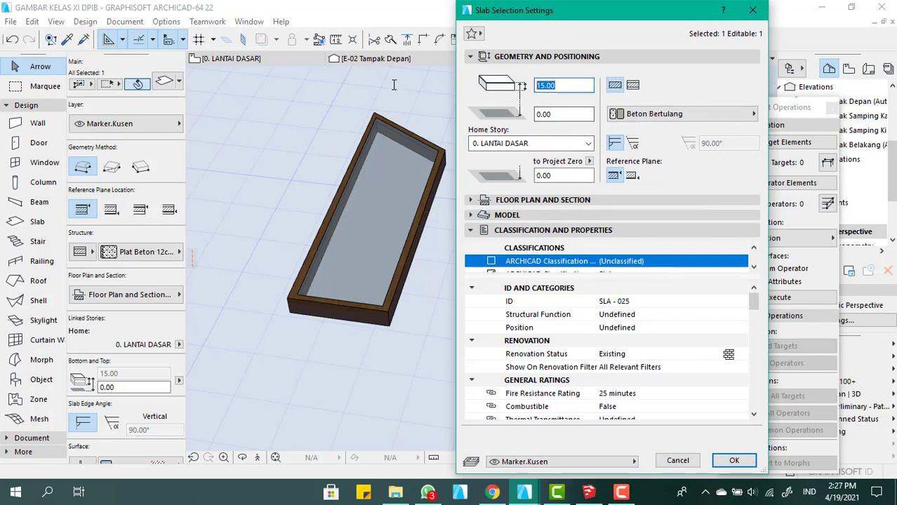
pyautogui.press('Return')
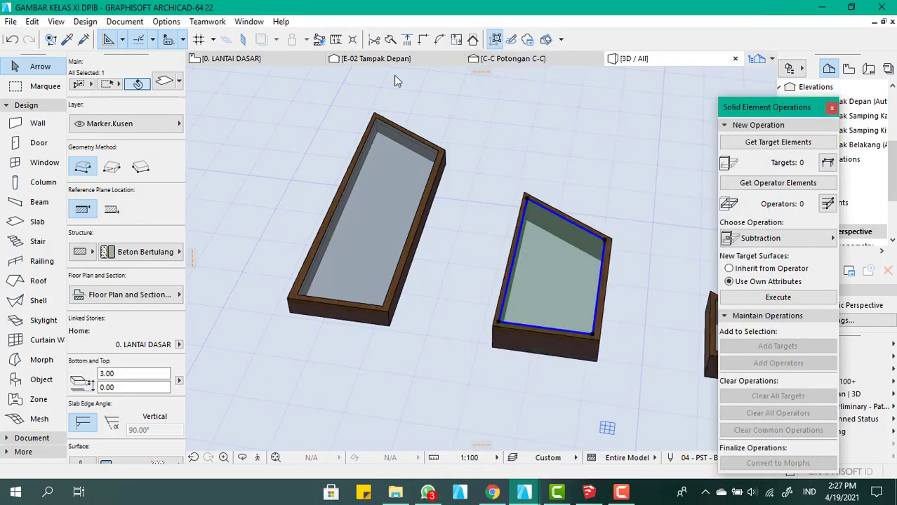
pyautogui.doubleClick(388, 213)
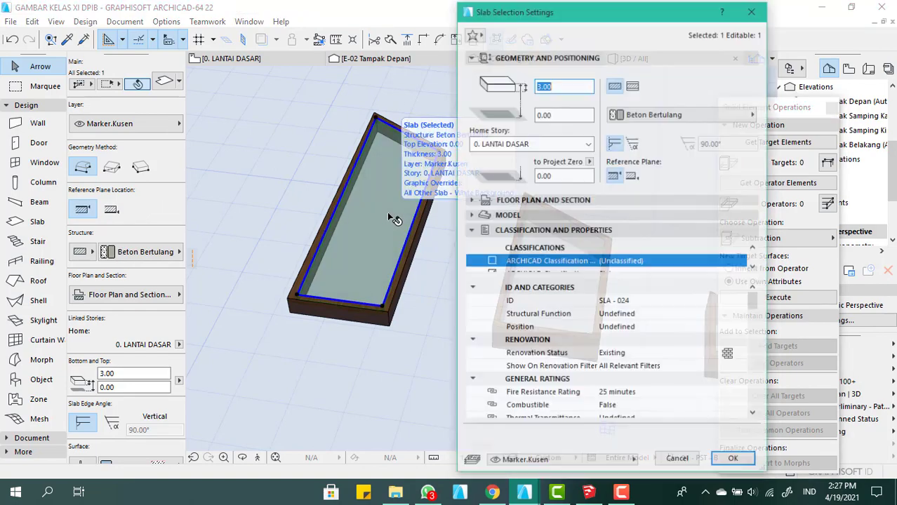
pyautogui.click(734, 460)
# Give the glass slab in the triangular window frame a basic Beton Bertulang structure with a thickness of 3.00
pyautogui.scroll(4, 632, 313)
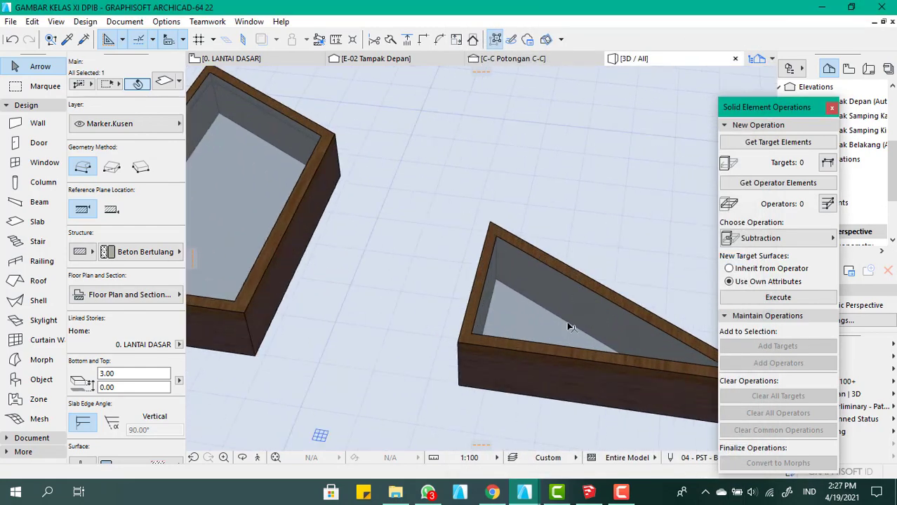
pyautogui.click(572, 328)
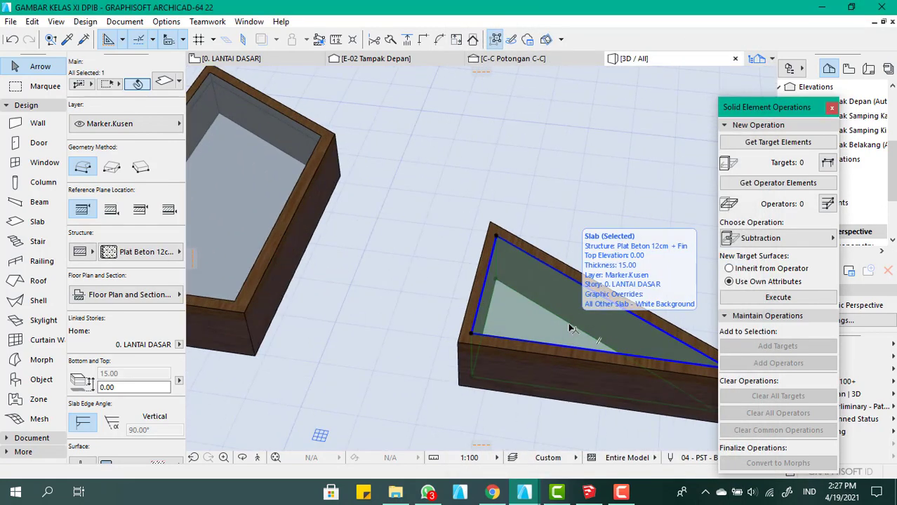
pyautogui.doubleClick(572, 328)
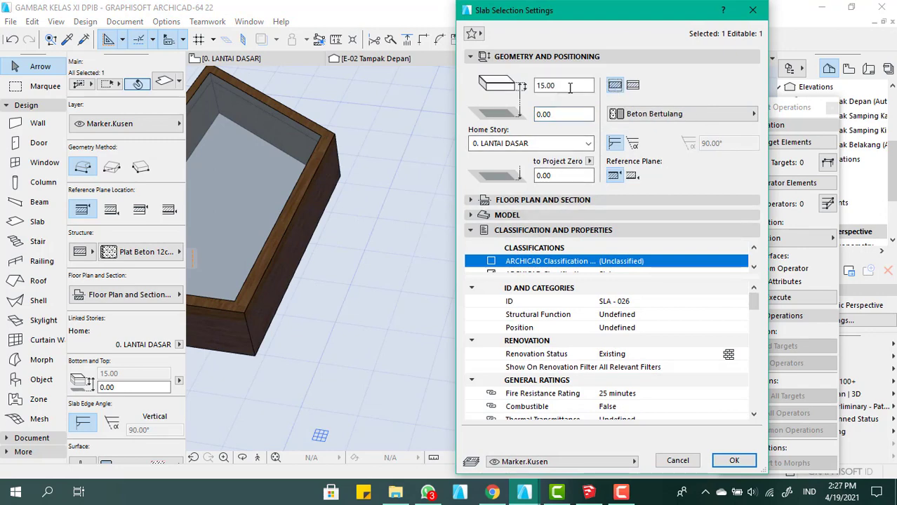
pyautogui.moveTo(570, 86); pyautogui.dragTo(463, 78)
pyautogui.write('3.00')
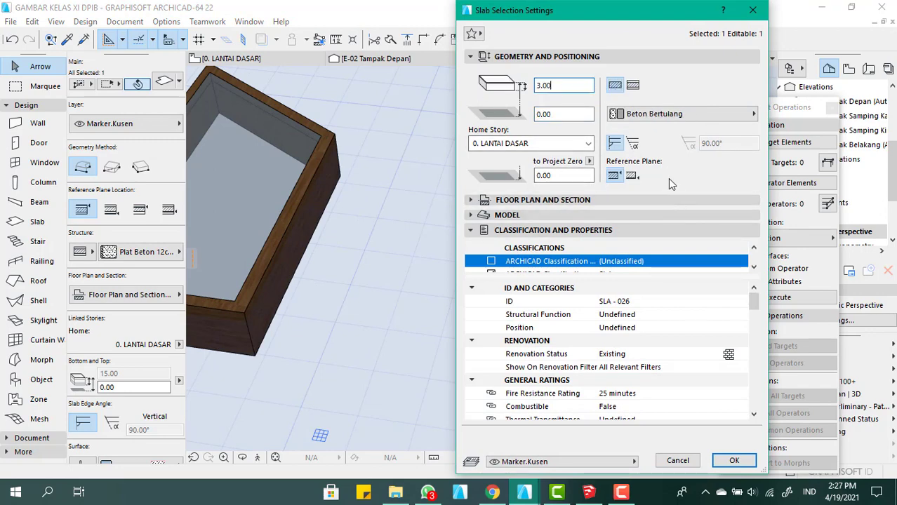
pyautogui.click(734, 460)
pyautogui.scroll(-5, 457, 300)
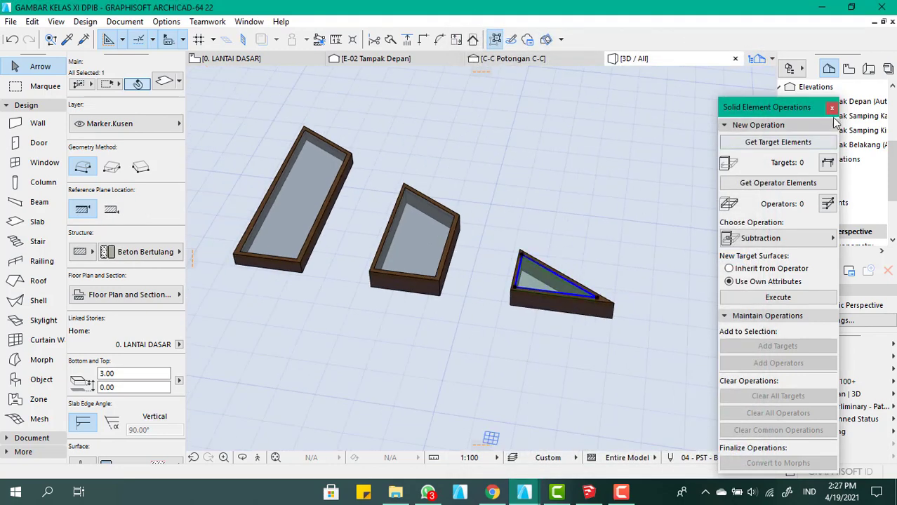
# Close Solid Element Operations and give the middle window's wooden frame slab a basic Beton Bertulang structure 10.00 thick
pyautogui.click(831, 107)
pyautogui.click(269, 221)
pyautogui.keyDown('shift'); pyautogui.click(409, 239); pyautogui.keyUp('shift')
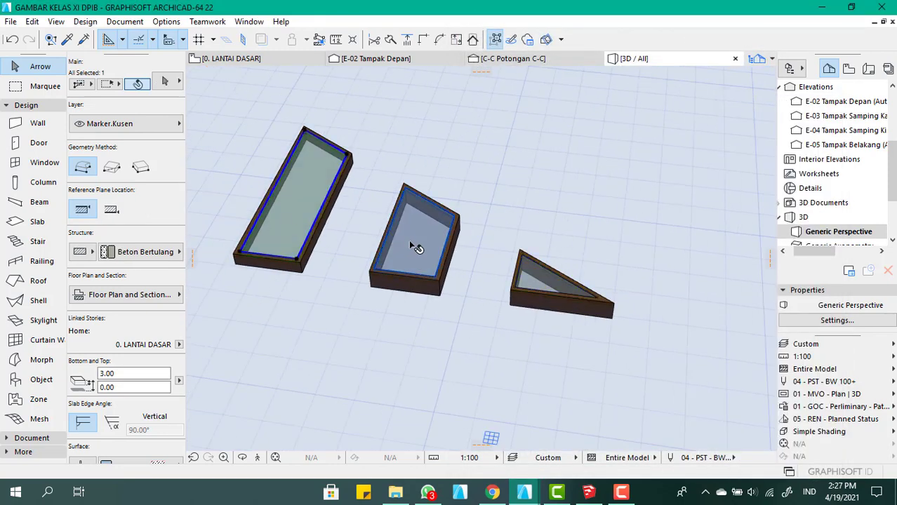
pyautogui.click(403, 284)
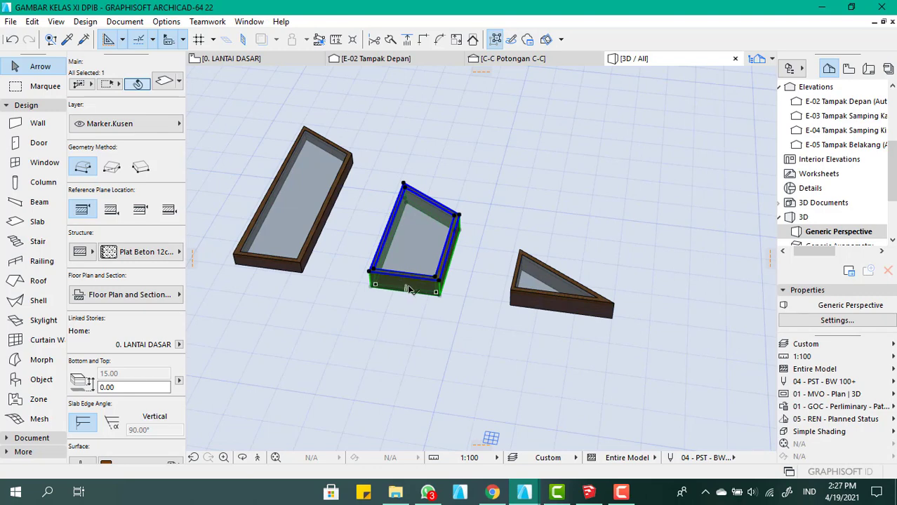
pyautogui.doubleClick(407, 289)
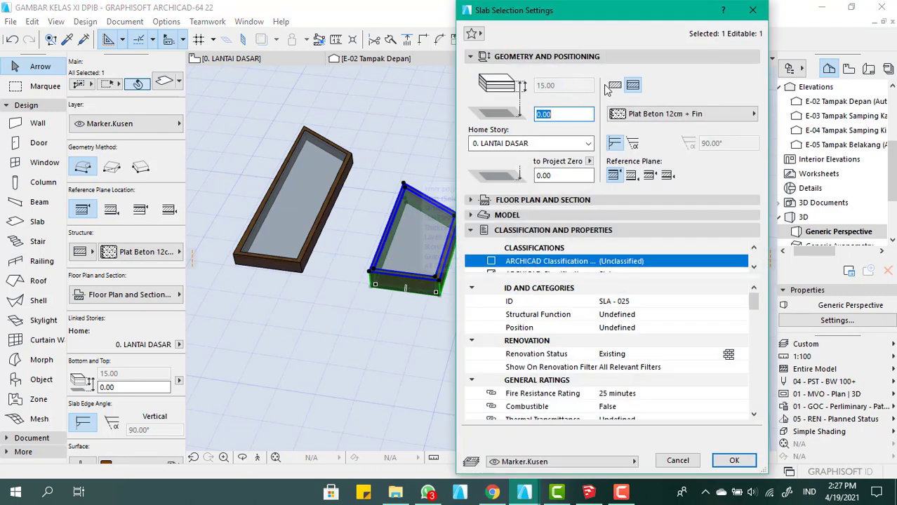
pyautogui.click(612, 85)
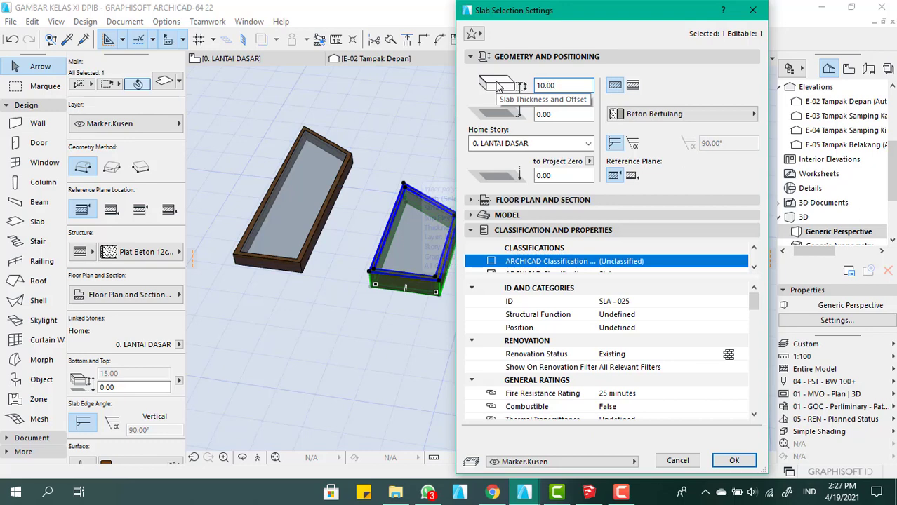
pyautogui.press('Return')
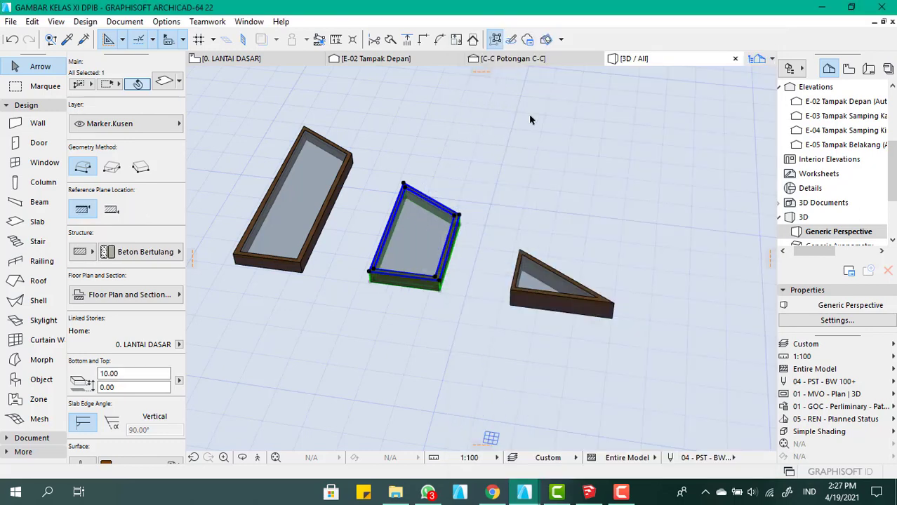
# Change the triangular window's wooden frame slab to a basic Beton Bertulang structure with a thickness of 10.00
pyautogui.scroll(2, 520, 300)
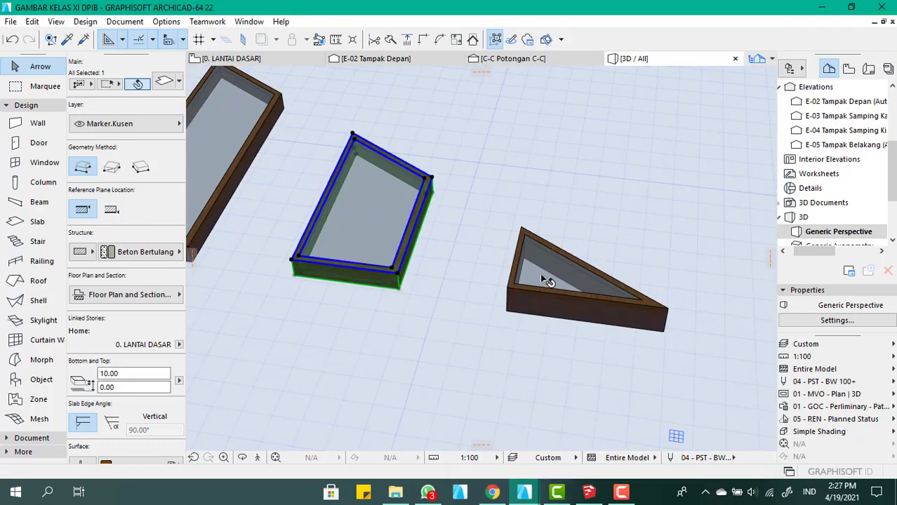
pyautogui.click(543, 309)
pyautogui.doubleClick(545, 307)
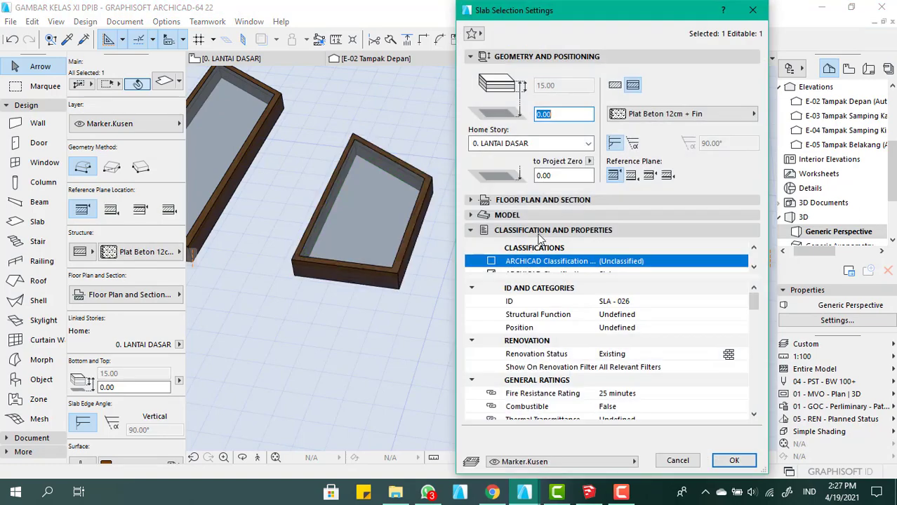
pyautogui.click(614, 85)
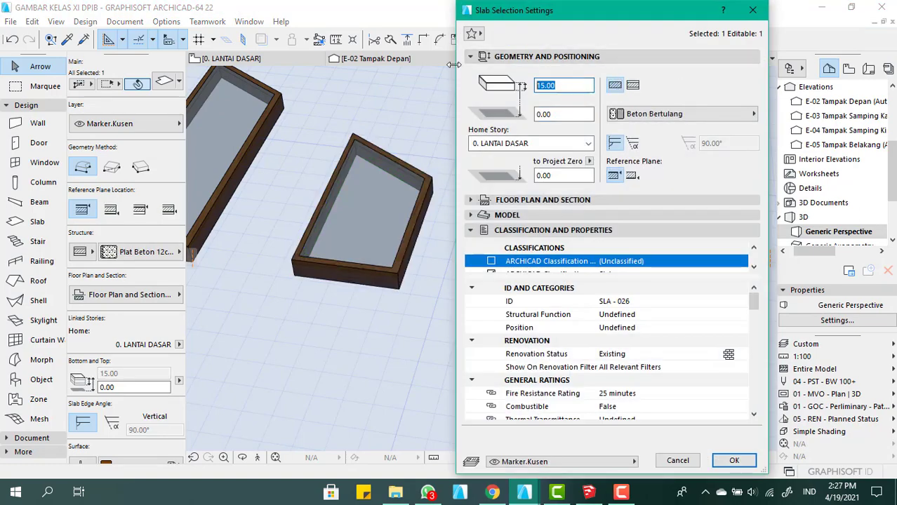
pyautogui.write('10')
pyautogui.press('Return')
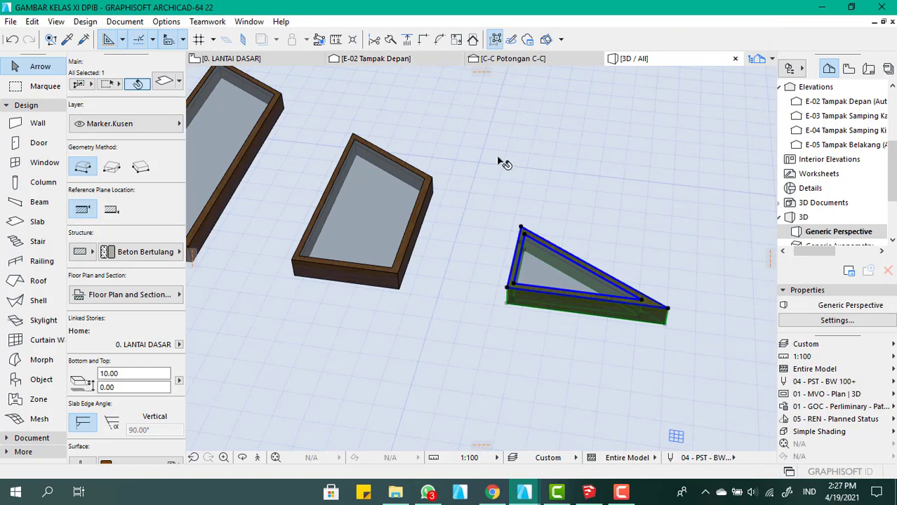
# View the three loose window frames from above and check the tallest frame slab's structure and thickness
pyautogui.click(506, 364)
pyautogui.moveTo(486, 327); pyautogui.dragTo(464, 332, button='middle')
pyautogui.scroll(-3, 437, 274)
pyautogui.scroll(3, 395, 338)
pyautogui.keyDown('shift'); pyautogui.moveTo(411, 327); pyautogui.dragTo(428, 295, button='middle'); pyautogui.keyUp('shift')
pyautogui.scroll(3, 372, 315)
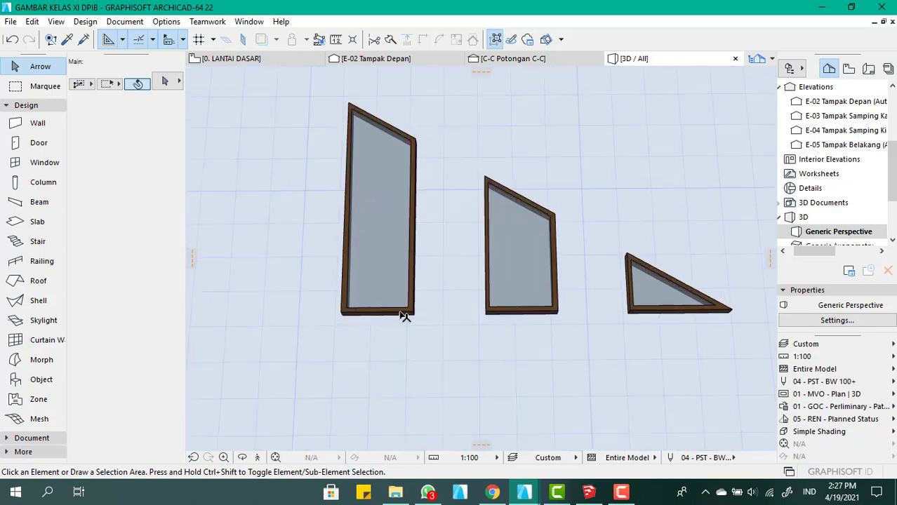
pyautogui.click(405, 316)
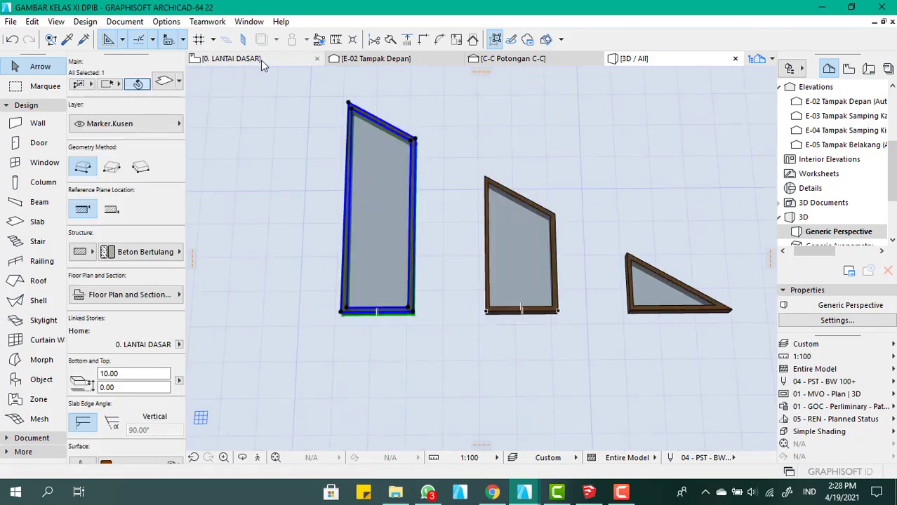
# Look for the loose window frames on the 0. LANTAI DASAR floor plan and compare it with the 3D view
pyautogui.click(261, 59)
pyautogui.scroll(-8, 477, 192)
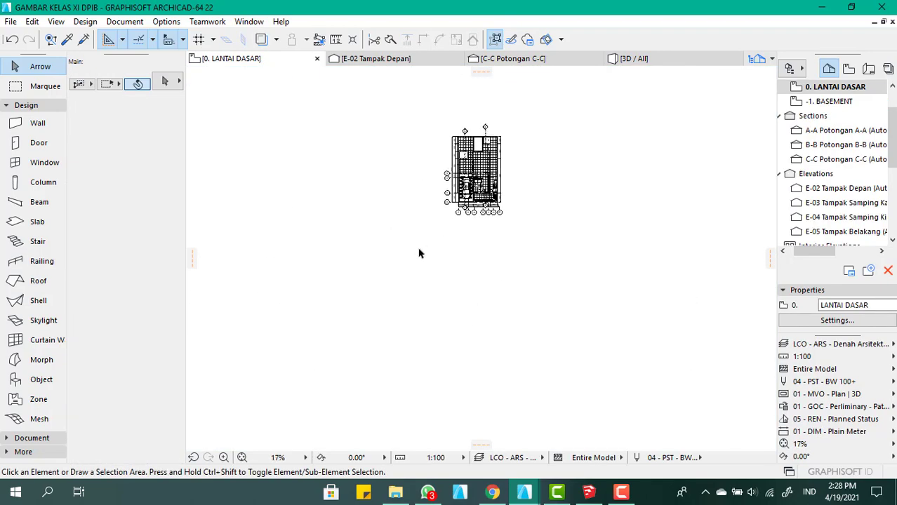
pyautogui.scroll(4, 409, 259)
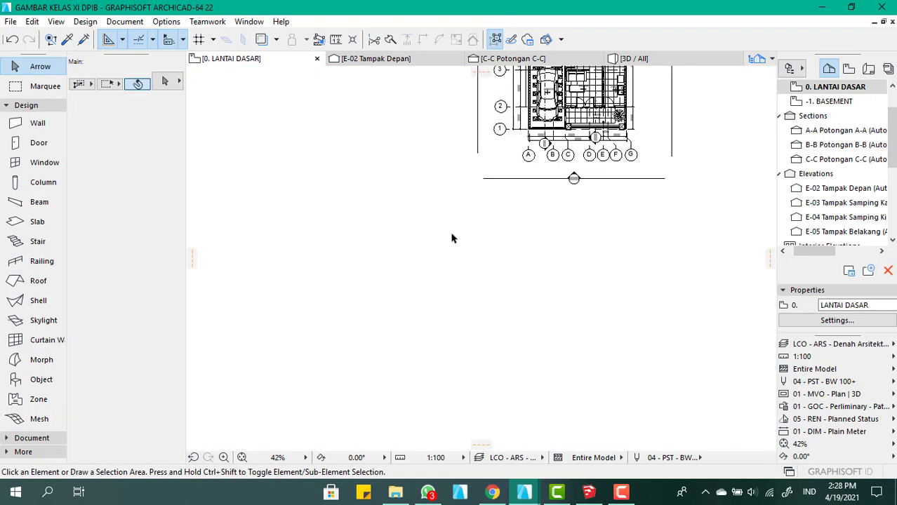
pyautogui.scroll(-2, 442, 231)
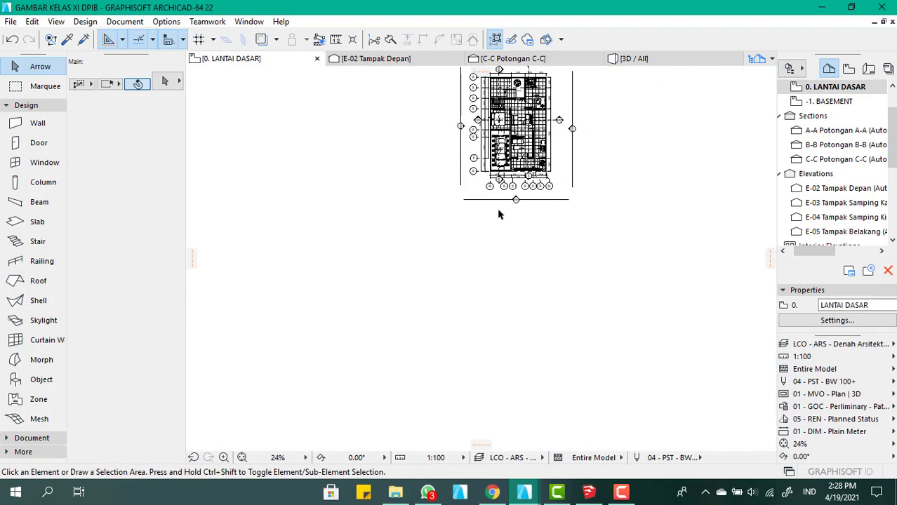
pyautogui.click(644, 60)
pyautogui.click(372, 186)
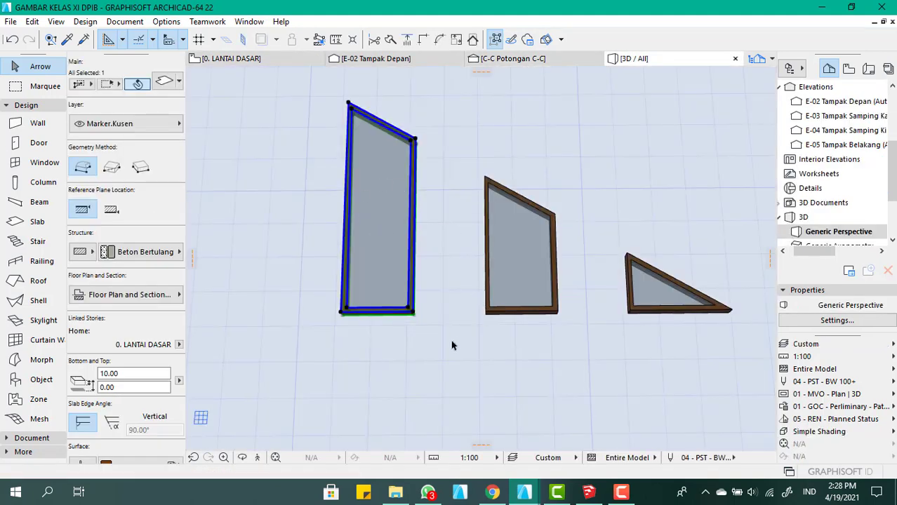
pyautogui.click(397, 365)
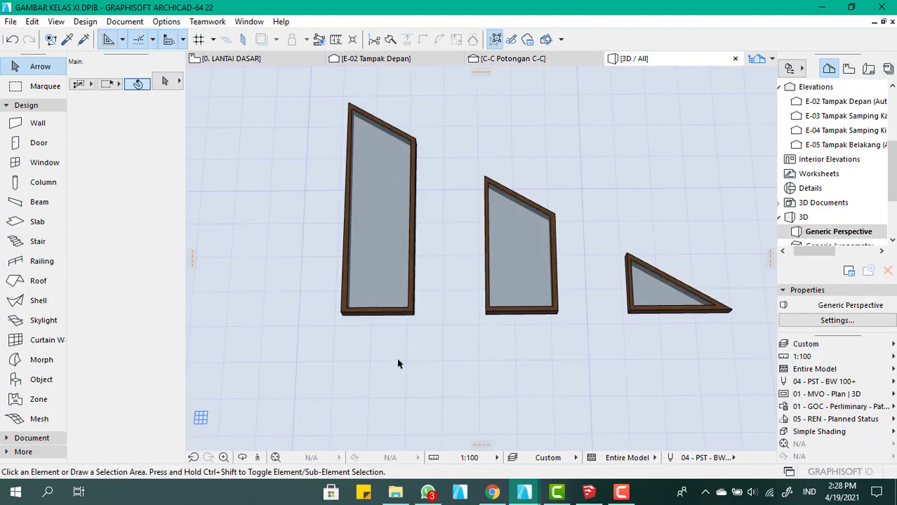
pyautogui.scroll(-2, 350, 314)
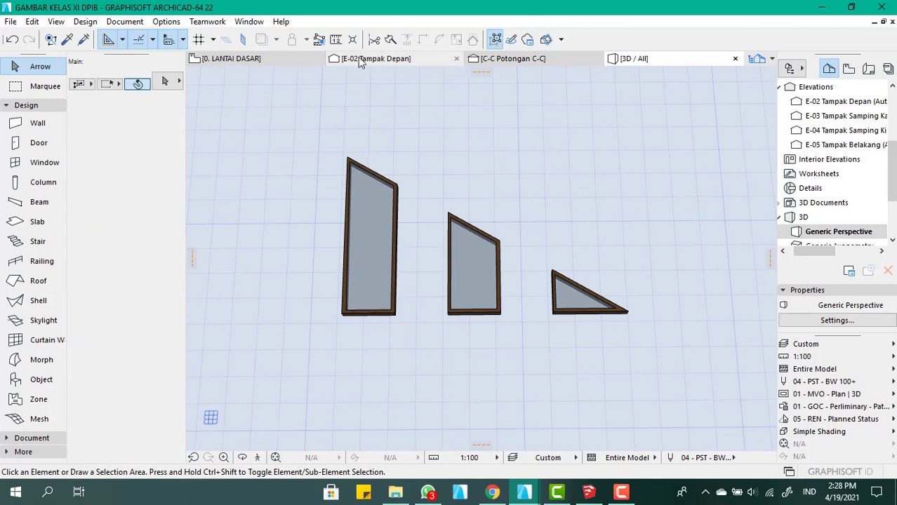
pyautogui.click(271, 59)
pyautogui.scroll(5, 421, 231)
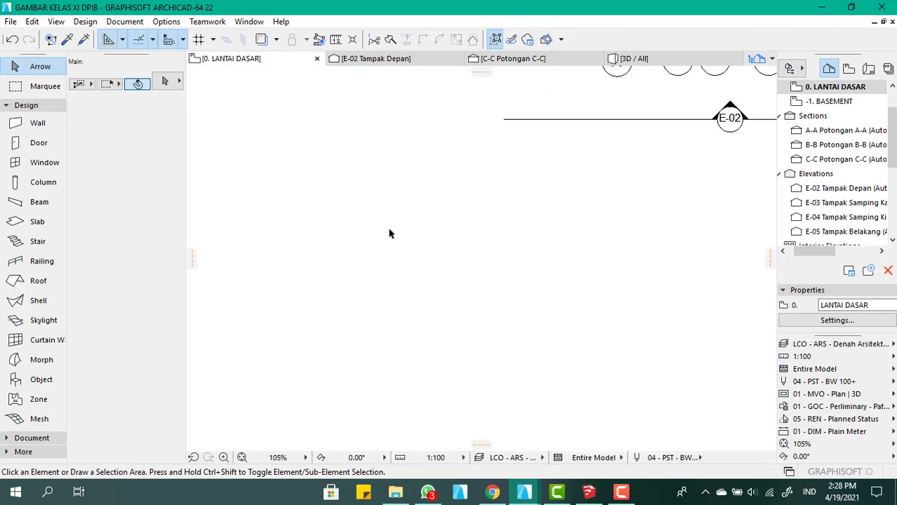
pyautogui.scroll(-5, 421, 302)
pyautogui.scroll(-1, 424, 301)
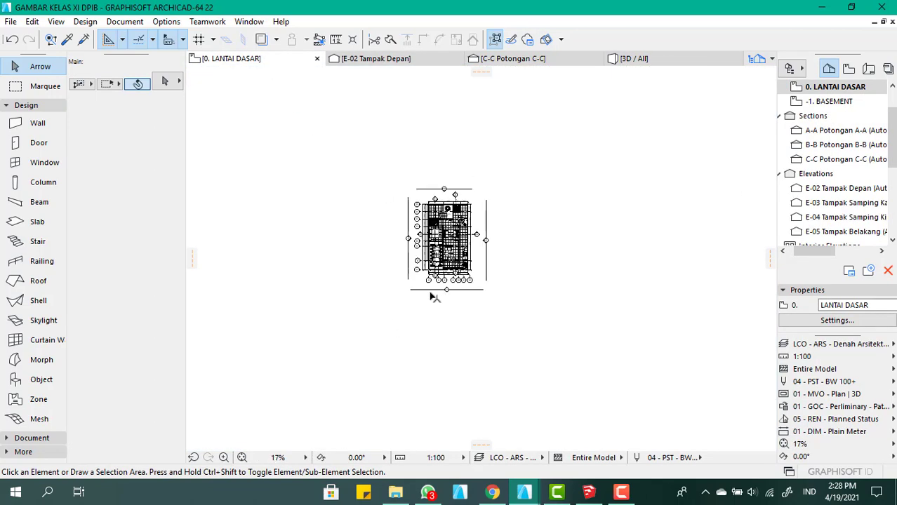
pyautogui.scroll(3, 304, 317)
pyautogui.click(632, 58)
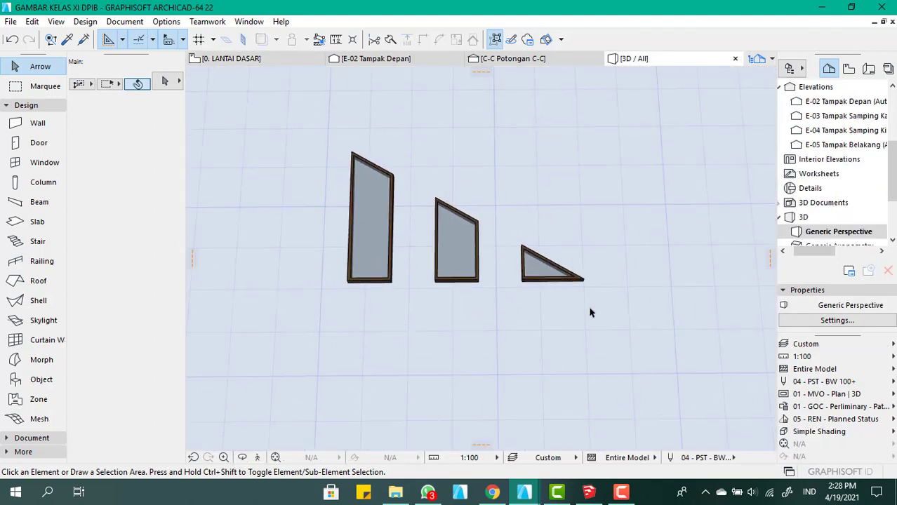
# Select all the window frame and glass slabs in 3D and reopen the 0. LANTAI DASAR floor plan around the frames
pyautogui.moveTo(616, 323)
pyautogui.mouseDown()
pyautogui.moveTo(506, 233)
pyautogui.moveTo(286, 111)
pyautogui.mouseUp()
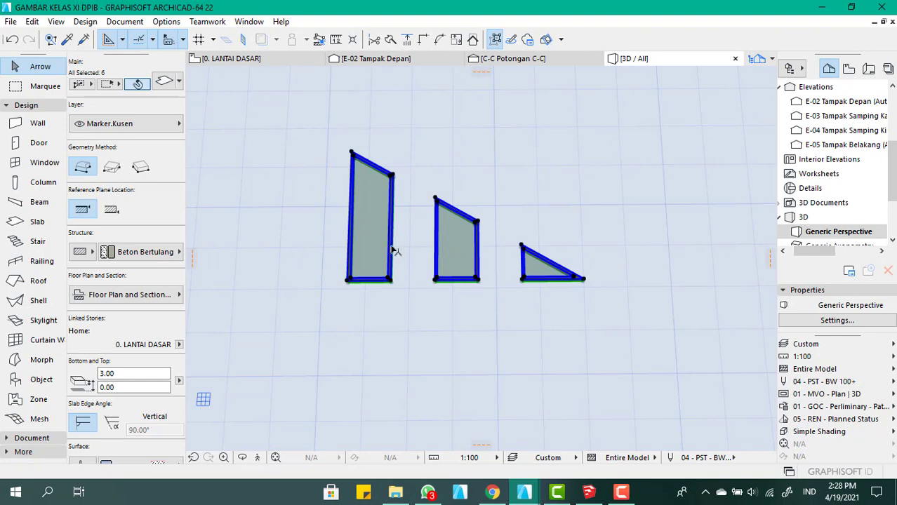
pyautogui.scroll(4, 364, 266)
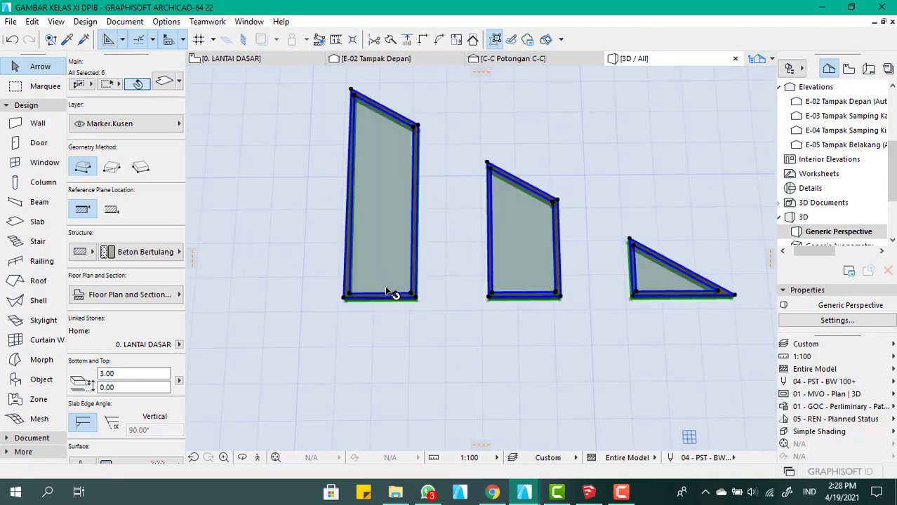
pyautogui.scroll(5, 807, 161)
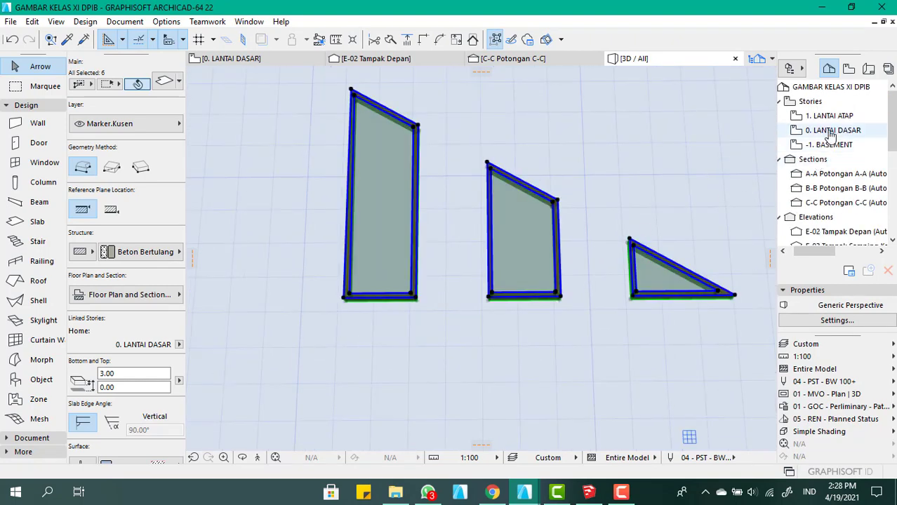
pyautogui.doubleClick(831, 130)
pyautogui.scroll(5, 724, 311)
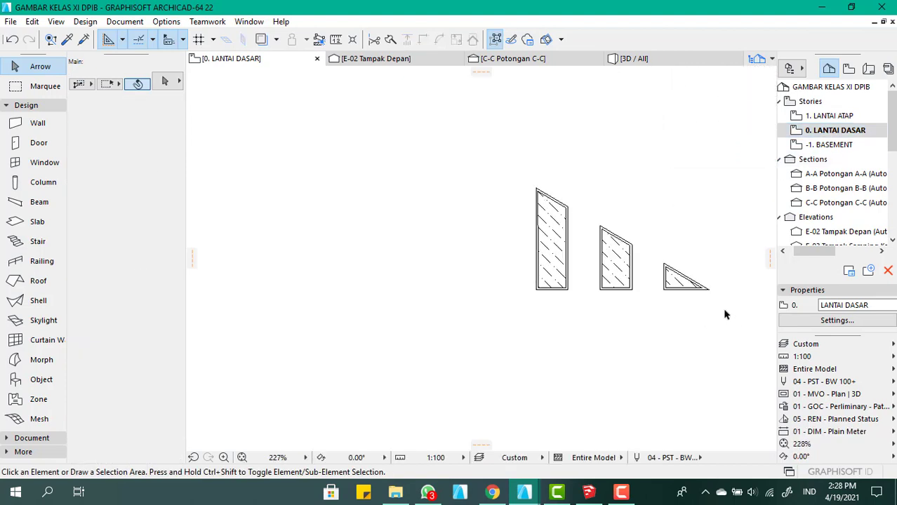
pyautogui.scroll(-4, 425, 285)
pyautogui.scroll(2, 593, 393)
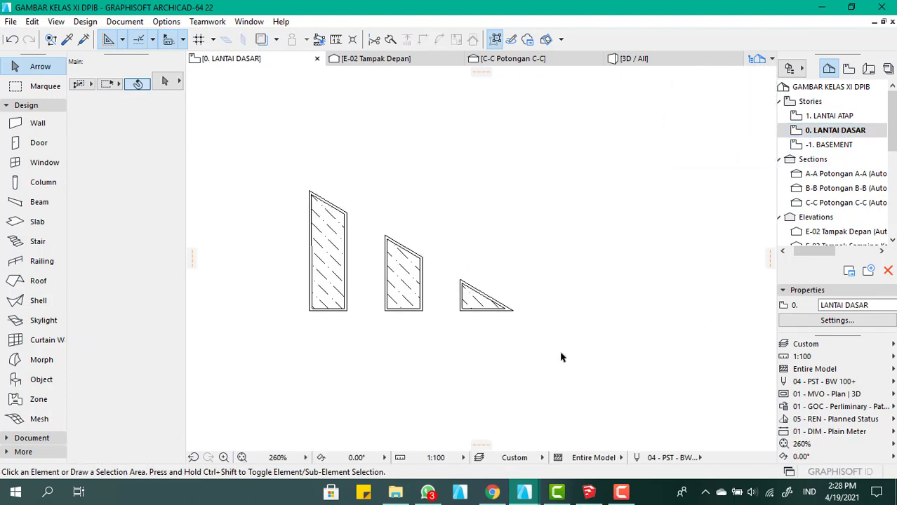
# Select only the wooden frame slabs of the tall, middle and triangular windows on the floor plan, leaving out the glass
pyautogui.moveTo(549, 346); pyautogui.dragTo(280, 153)
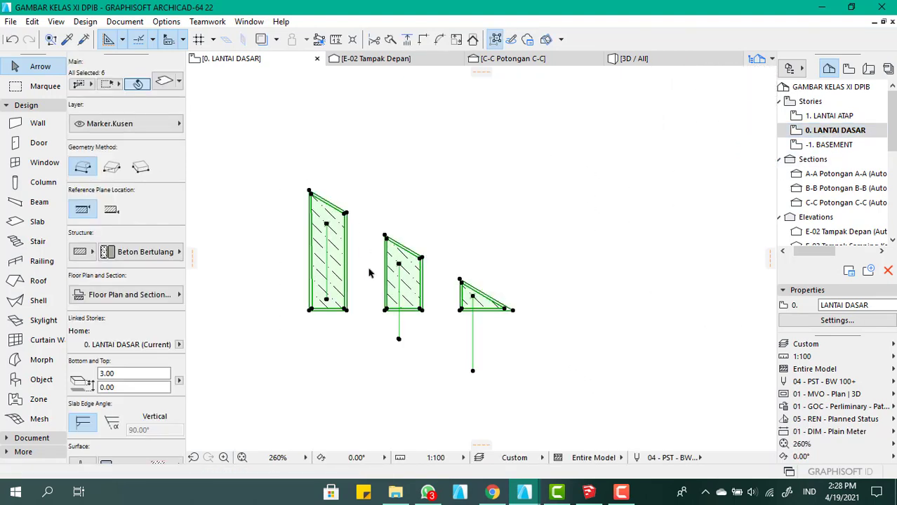
pyautogui.click(344, 323)
pyautogui.scroll(5, 344, 322)
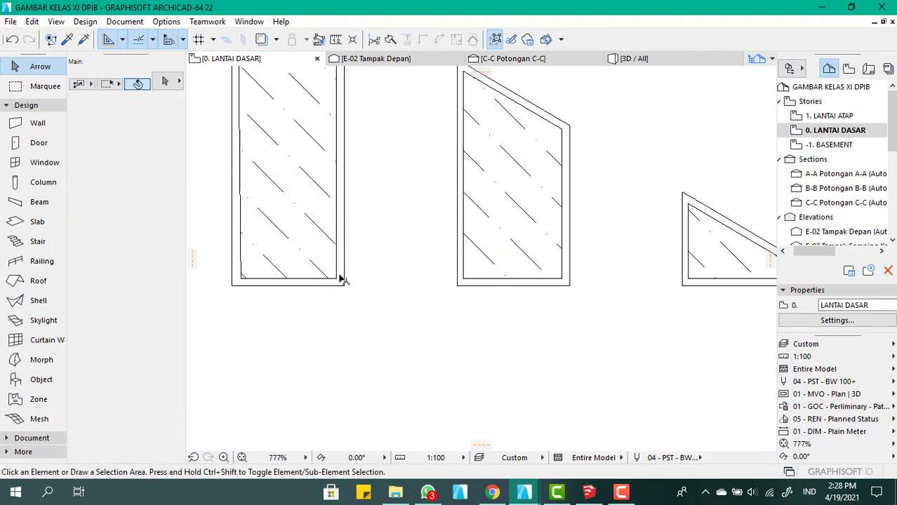
pyautogui.click(341, 278)
pyautogui.press('Escape')
pyautogui.click(343, 284)
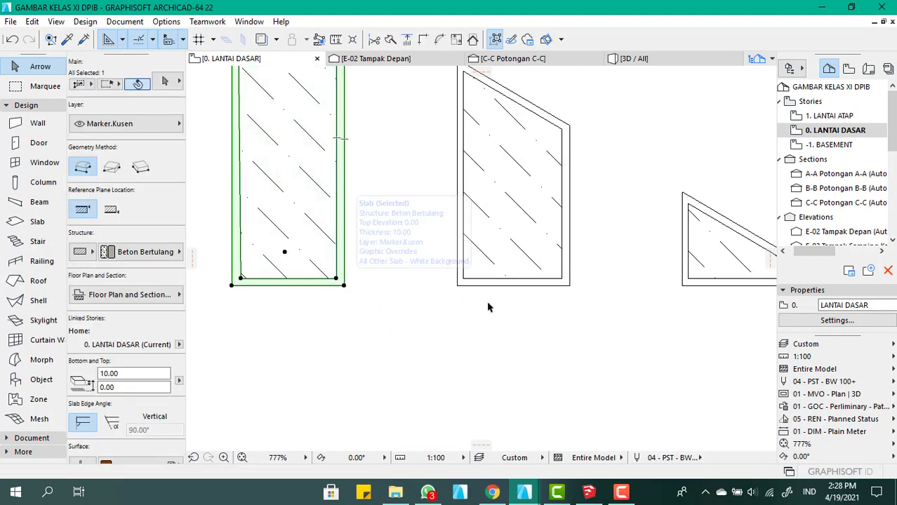
pyautogui.keyDown('shift'); pyautogui.click(494, 284); pyautogui.keyUp('shift')
pyautogui.scroll(-3, 496, 286)
pyautogui.scroll(4, 510, 270)
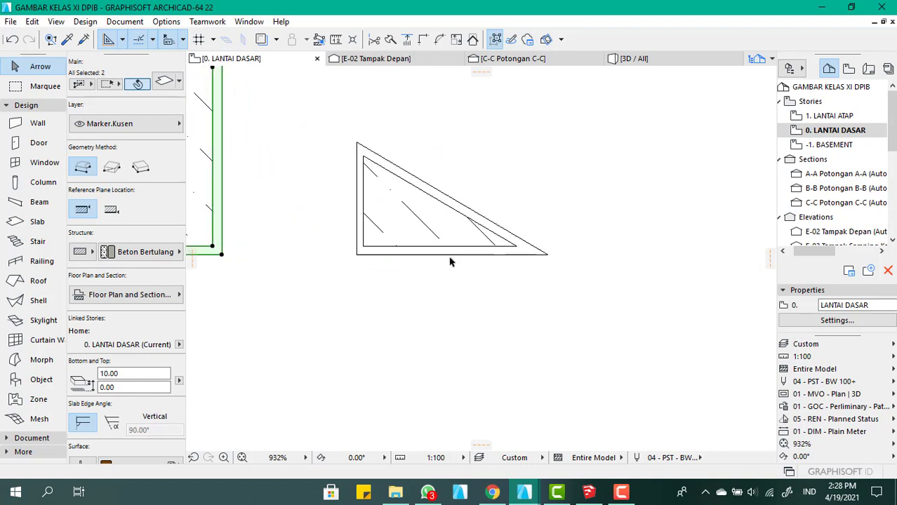
pyautogui.keyDown('shift'); pyautogui.click(463, 254); pyautogui.keyUp('shift')
pyautogui.scroll(-4, 463, 257)
pyautogui.scroll(3, 400, 251)
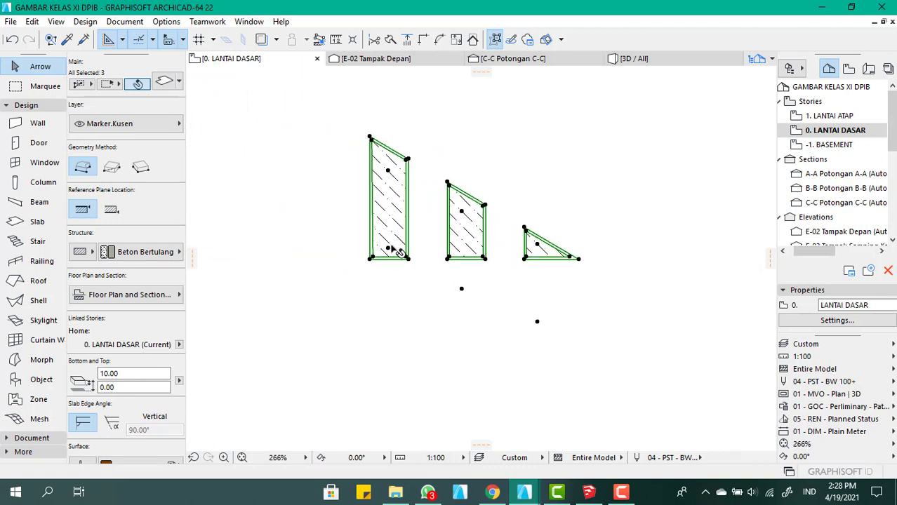
# Copy the three selected wooden frame slabs straight down to just below the original tall, middle and triangular windows
pyautogui.hotkey('ctrl', 'shift', 'd')
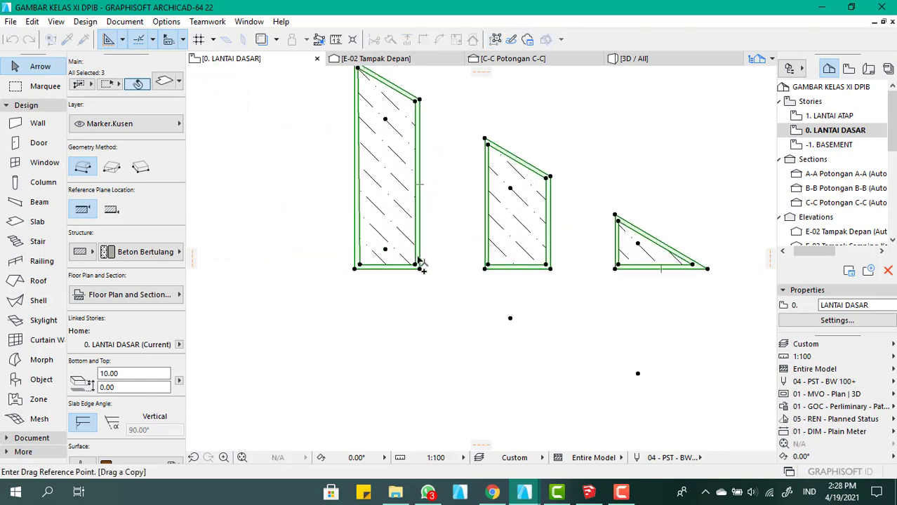
pyautogui.click(419, 264)
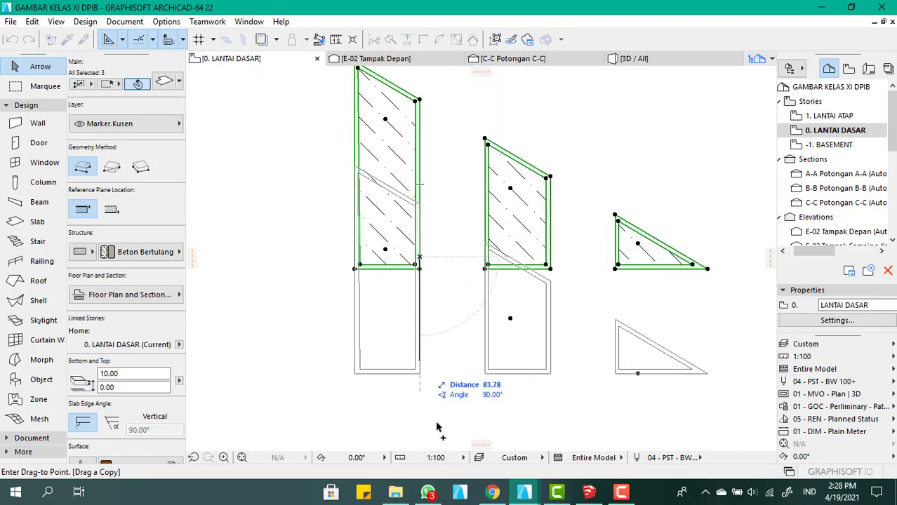
pyautogui.click(419, 350)
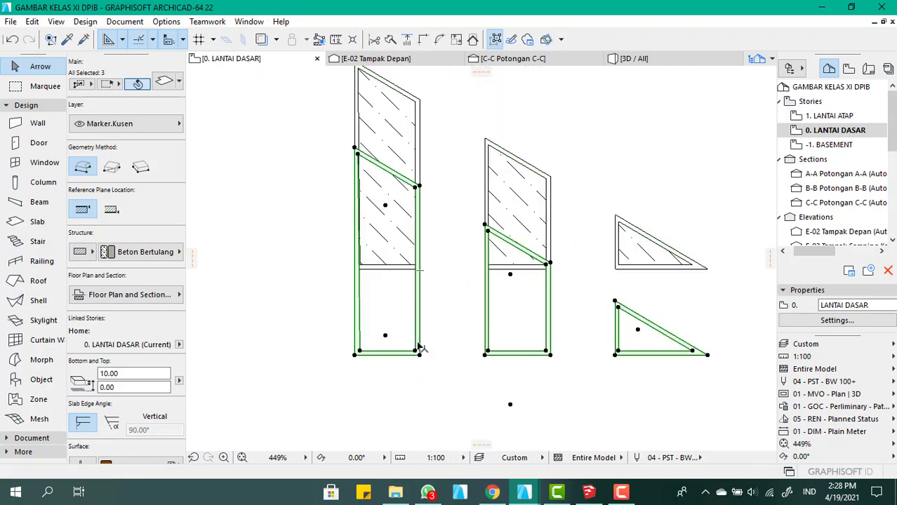
pyautogui.scroll(-2, 419, 348)
pyautogui.scroll(4, 383, 233)
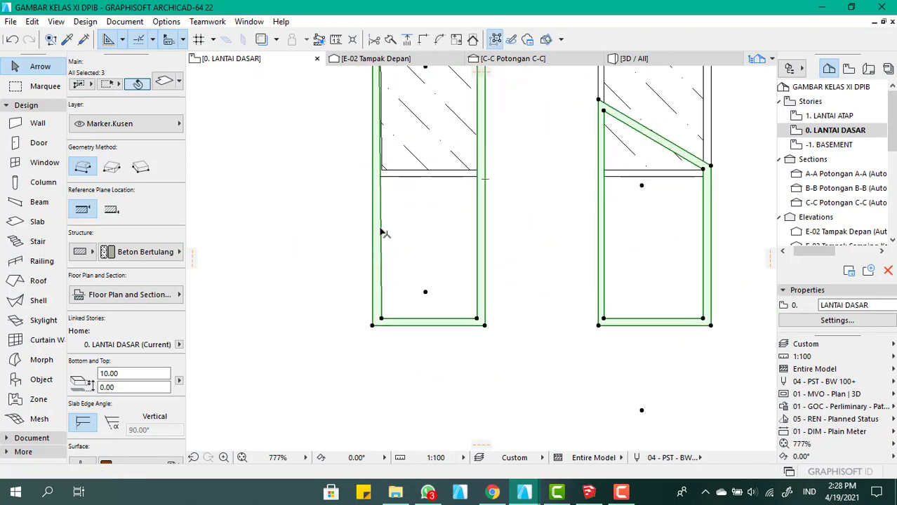
# Move the copied frame slabs straight up onto the originals, aligning the tall copy's lower-left corner with the original frame's corner
pyautogui.scroll(-2, 380, 289)
pyautogui.hotkey('ctrl', 'd')
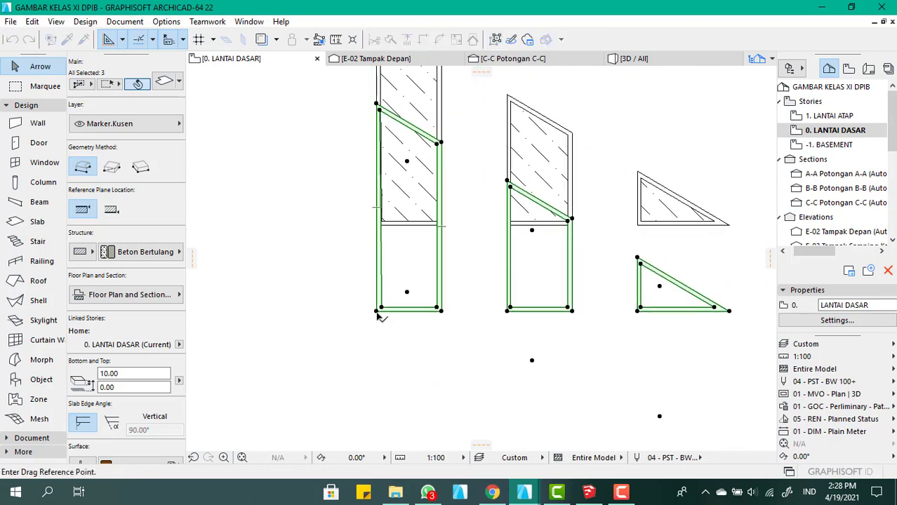
pyautogui.click(379, 310)
pyautogui.scroll(5, 379, 231)
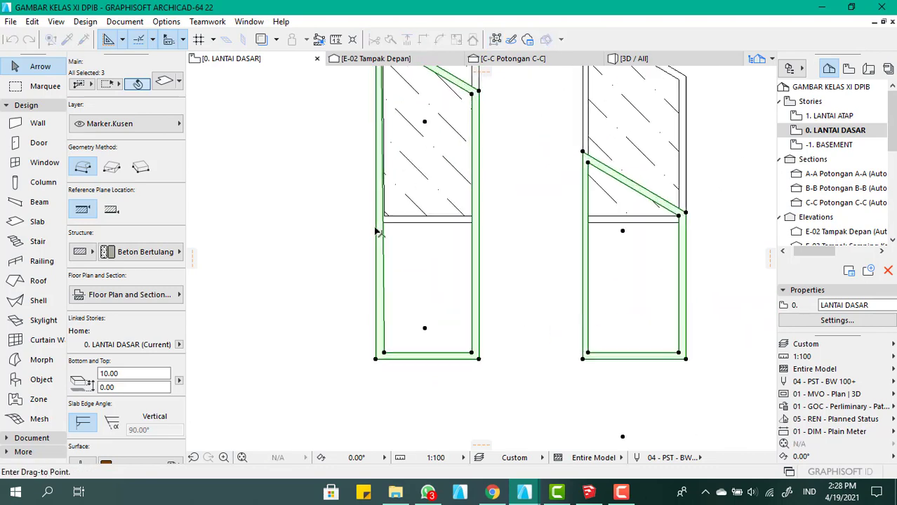
pyautogui.scroll(-2, 378, 220)
pyautogui.click(381, 214)
pyautogui.scroll(-3, 368, 309)
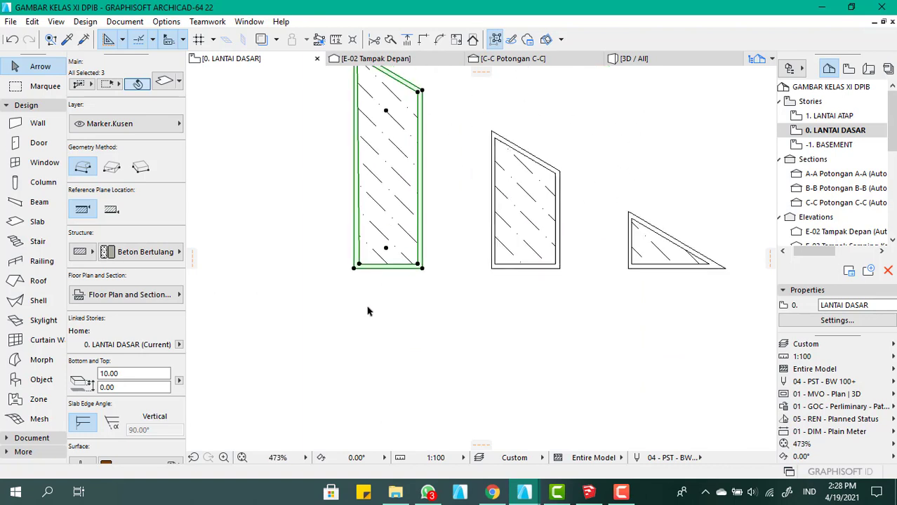
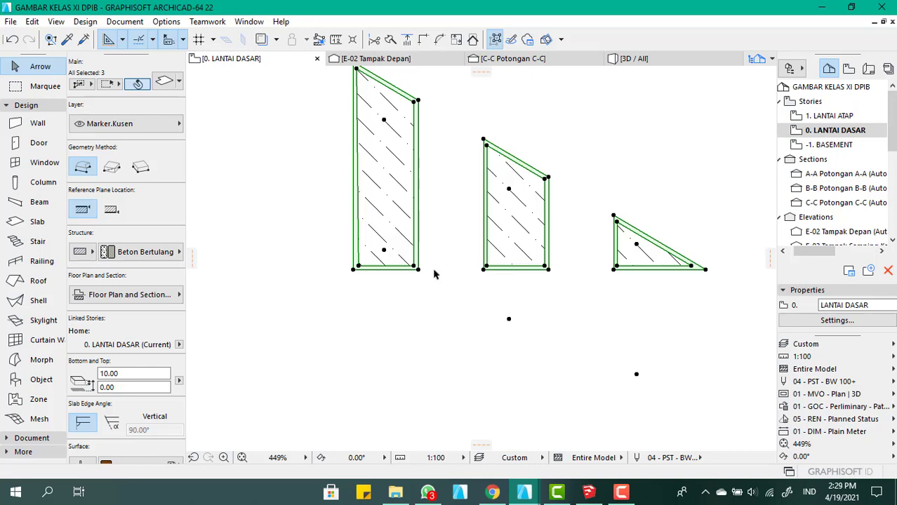
# Set the element ID of the three selected frame slabs to wallhole and apply the settings
pyautogui.hotkey('ctrl', 't')
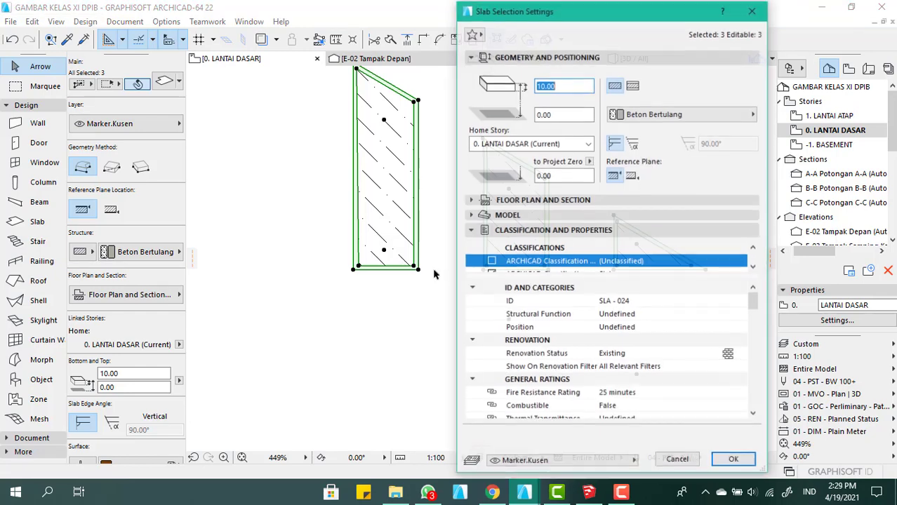
pyautogui.click(636, 301)
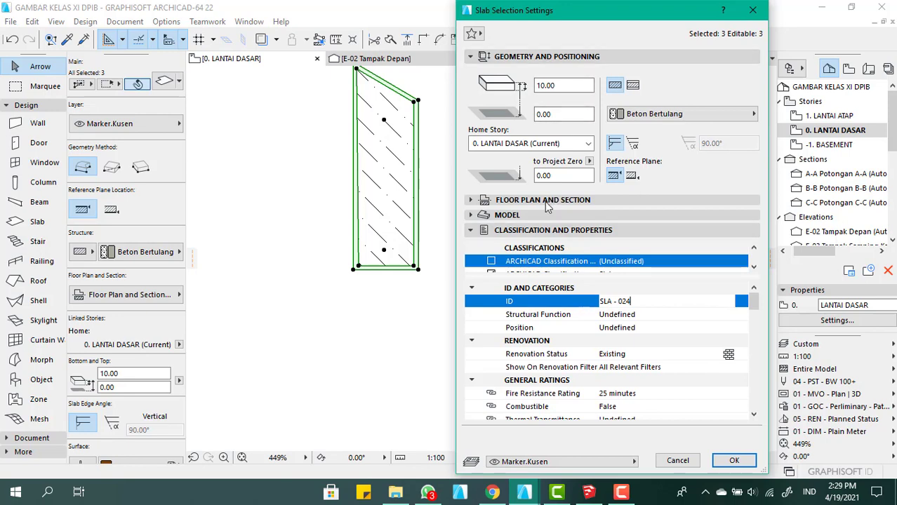
pyautogui.click(542, 231)
pyautogui.click(542, 231)
pyautogui.scroll(-1, 572, 298)
pyautogui.scroll(1, 572, 298)
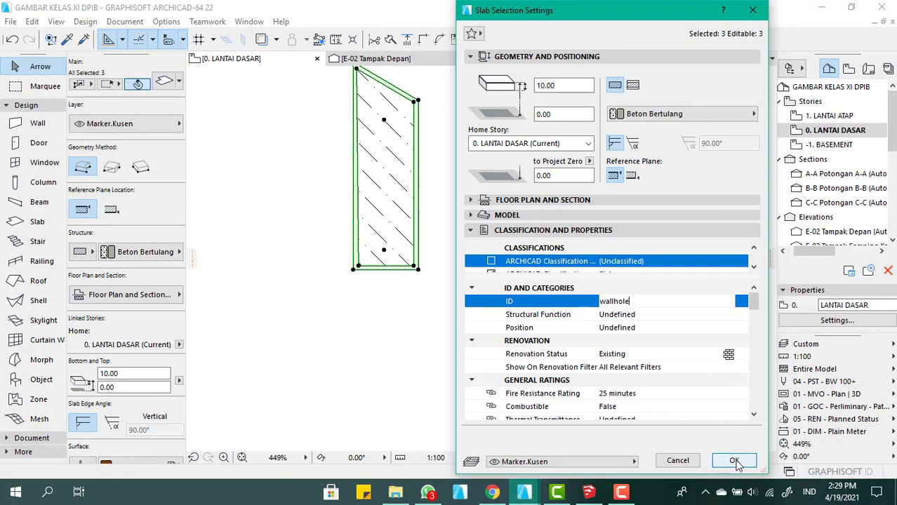
pyautogui.click(733, 461)
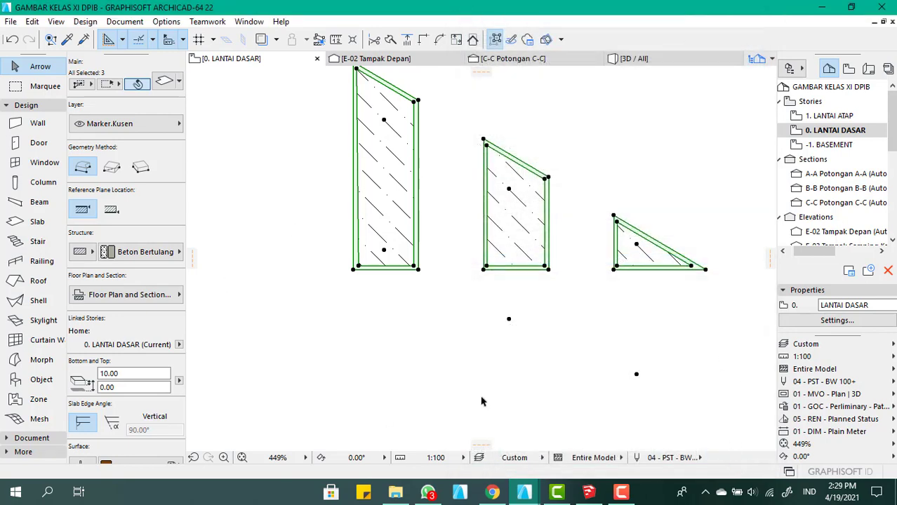
# Save the selected slabs as a window library part named "jendela costum" in the Embedded Library, replacing the existing file and accepting the basic settings
pyautogui.click(10, 21)
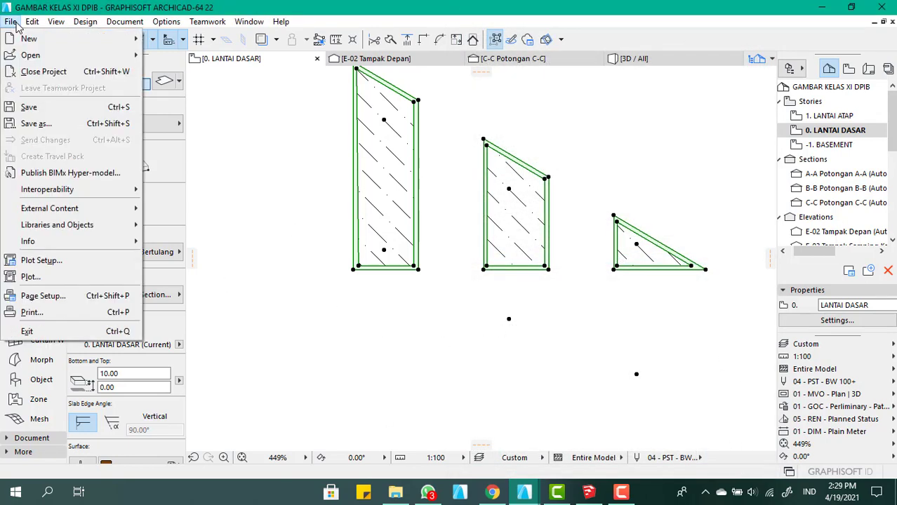
pyautogui.moveTo(106, 225)
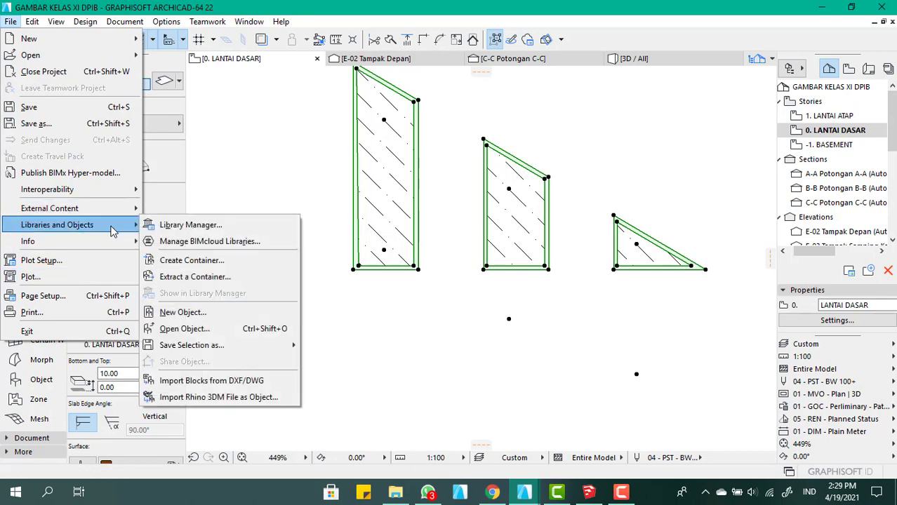
pyautogui.moveTo(263, 345)
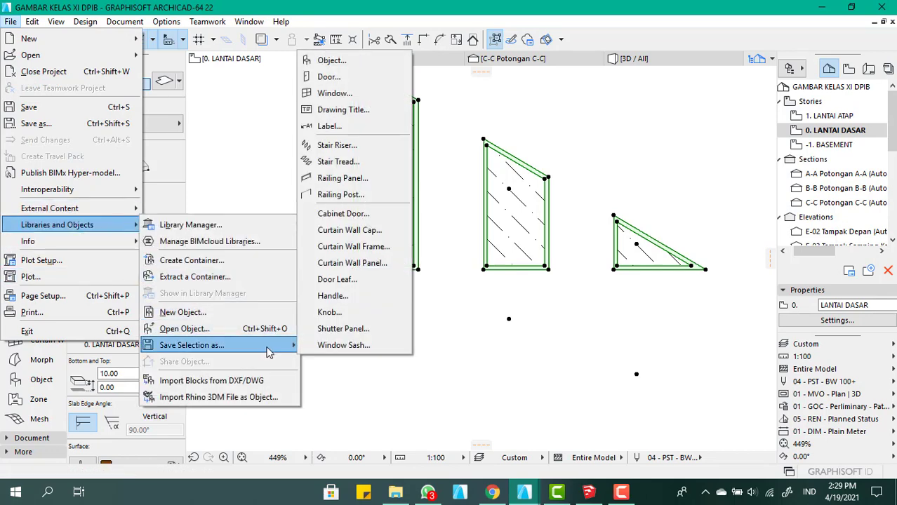
pyautogui.click(344, 93)
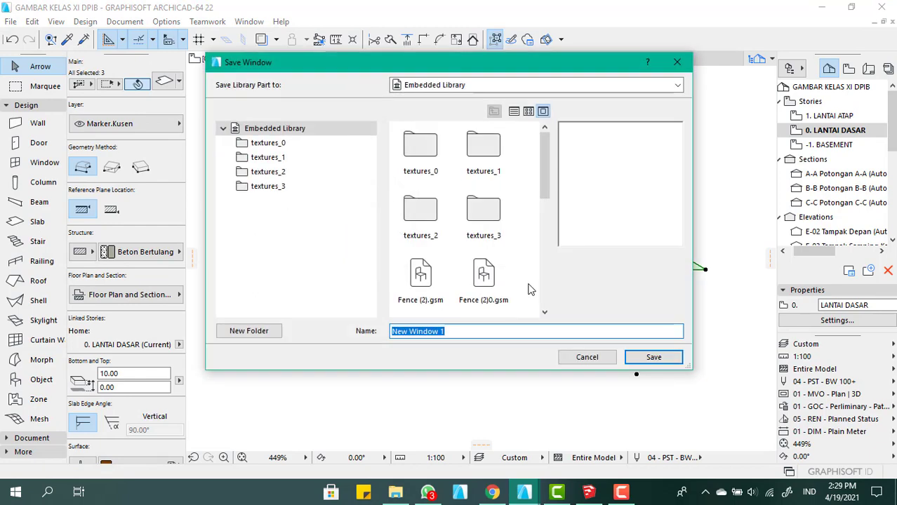
pyautogui.write('jendela')
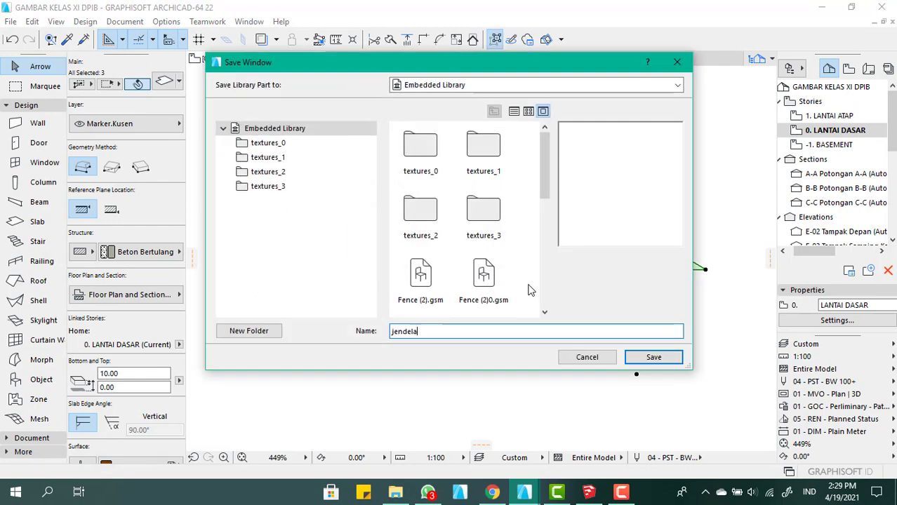
pyautogui.write(' costum')
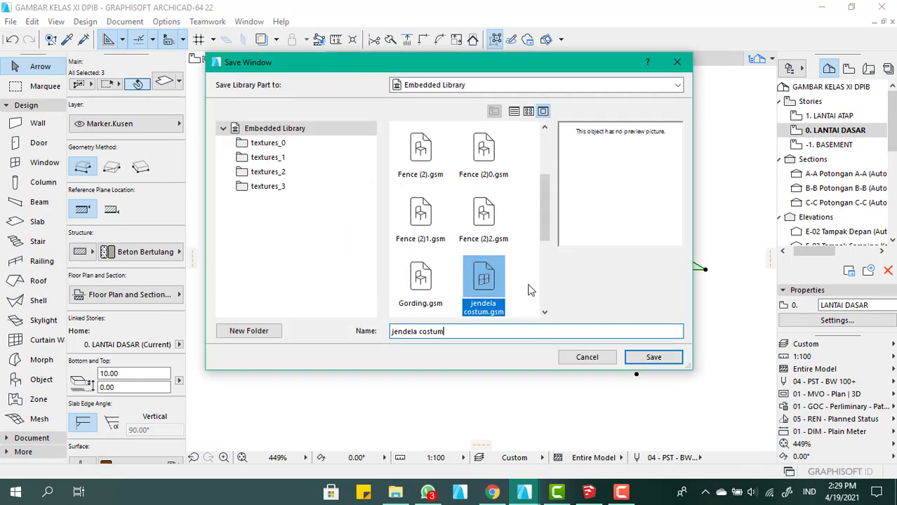
pyautogui.click(664, 359)
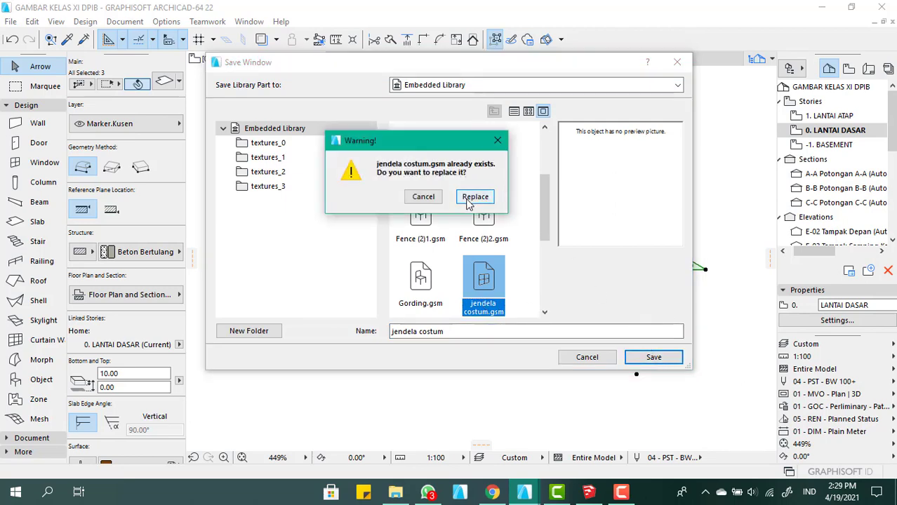
pyautogui.click(474, 197)
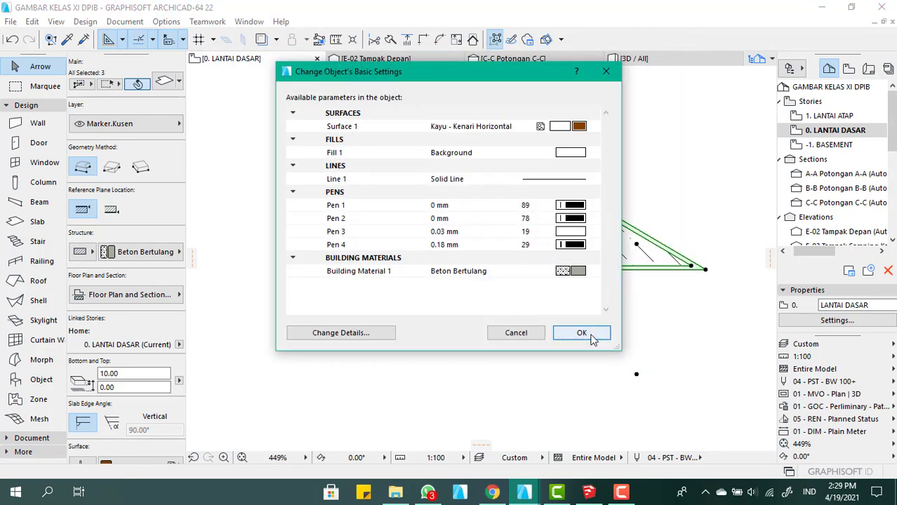
pyautogui.click(581, 332)
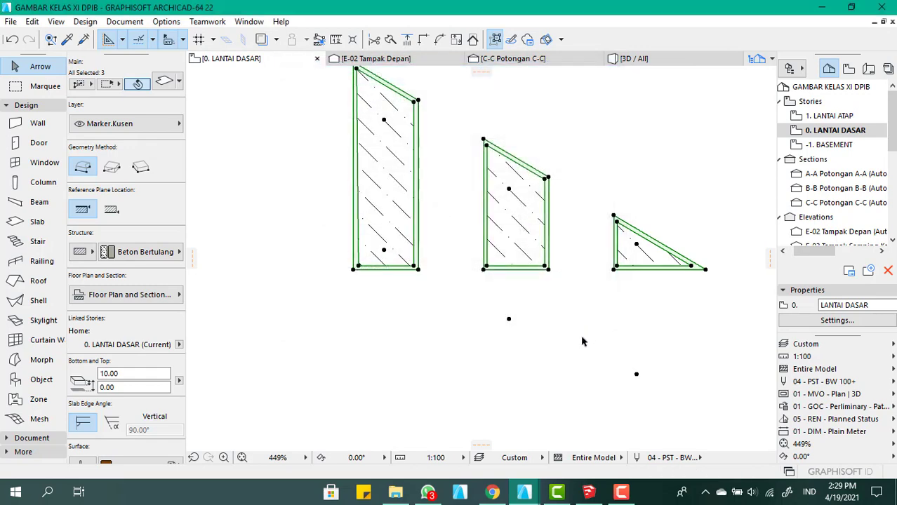
# Switch to the 3D view of the whole model and bring the house's triangular gable wall into close view
pyautogui.click(662, 60)
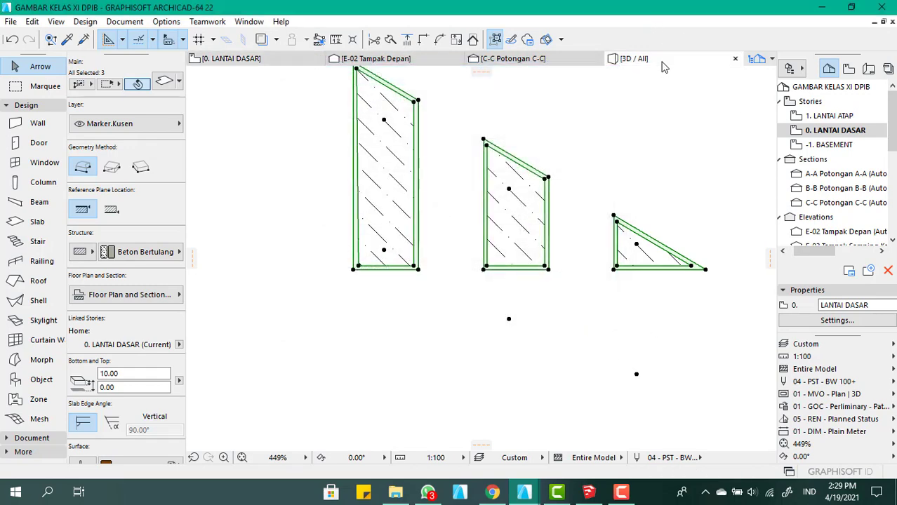
pyautogui.scroll(-10, 455, 293)
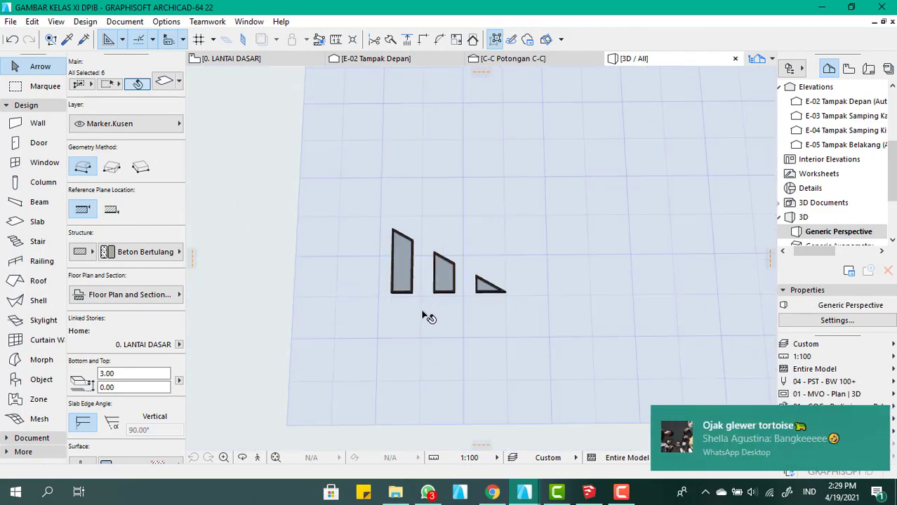
pyautogui.scroll(-2, 396, 313)
pyautogui.scroll(6, 517, 143)
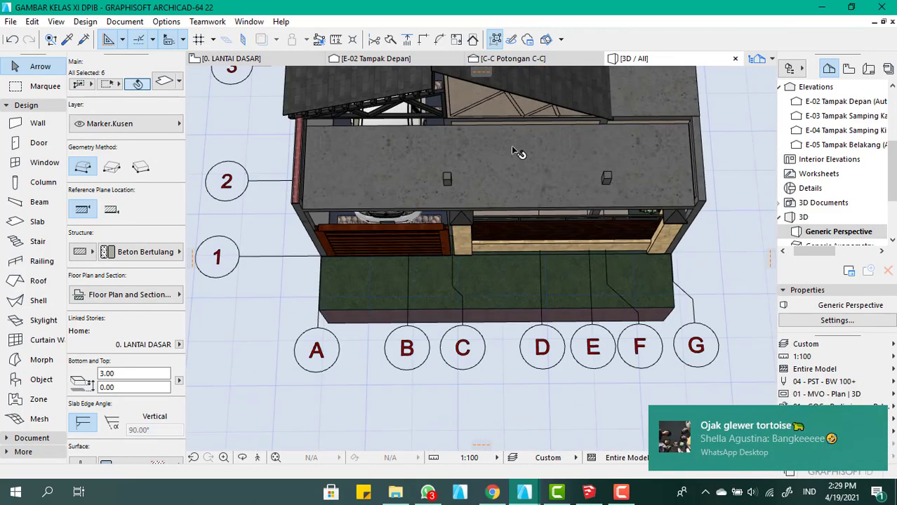
pyautogui.moveTo(511, 146)
pyautogui.keyDown('shift'); pyautogui.mouseDown(button='middle')
pyautogui.moveTo(504, 162)
pyautogui.moveTo(505, 120)
pyautogui.moveTo(497, 139)
pyautogui.mouseUp(button='middle'); pyautogui.keyUp('shift')
pyautogui.scroll(5, 502, 115)
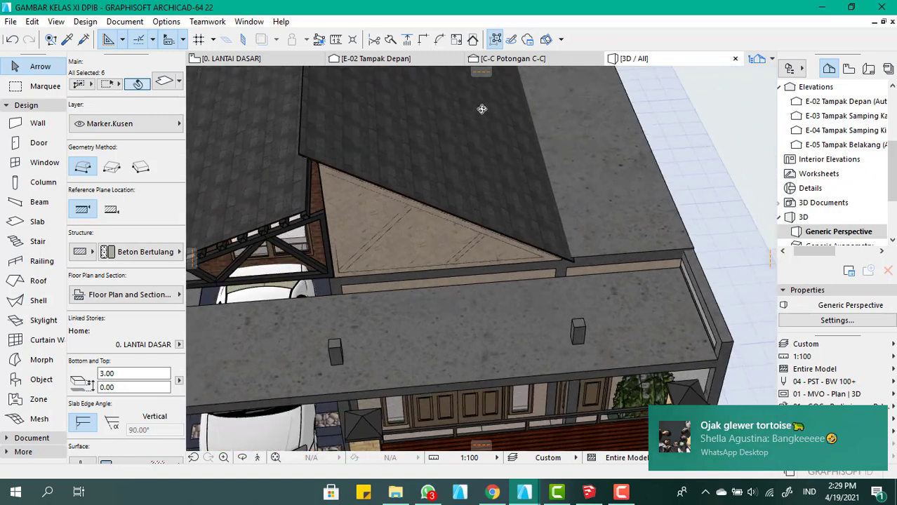
pyautogui.keyDown('shift'); pyautogui.moveTo(481, 109); pyautogui.dragTo(452, 130, button='middle'); pyautogui.keyUp('shift')
pyautogui.scroll(4, 390, 207)
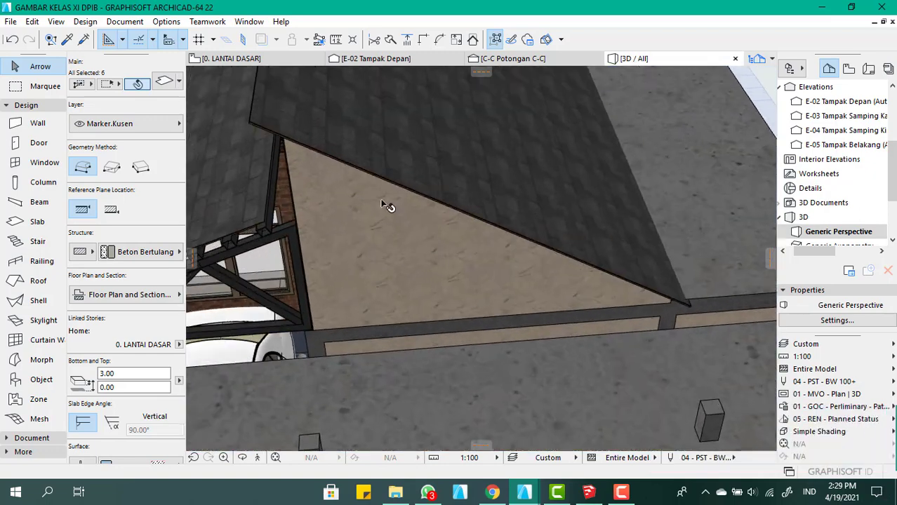
pyautogui.scroll(-4, 386, 213)
pyautogui.scroll(4, 336, 203)
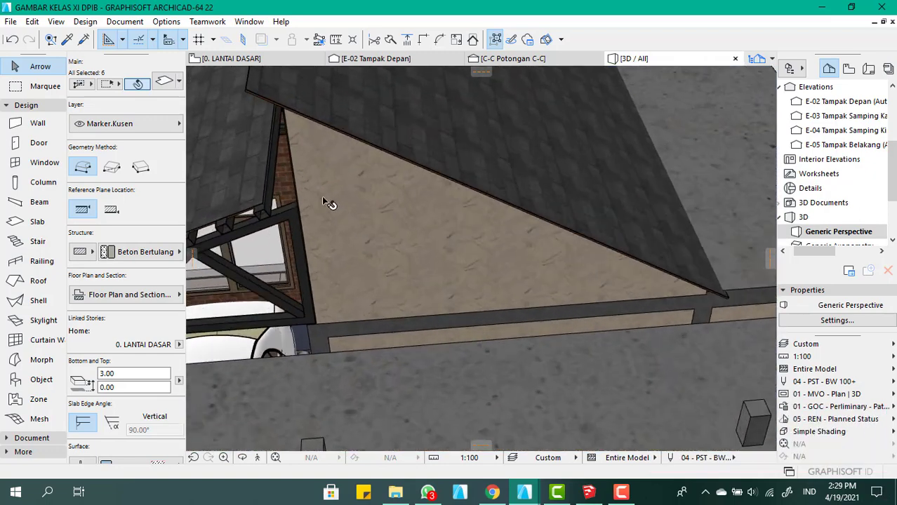
# Try placing the "jendela costum" window in the triangular gable wall and check its openings up close
pyautogui.click(42, 163)
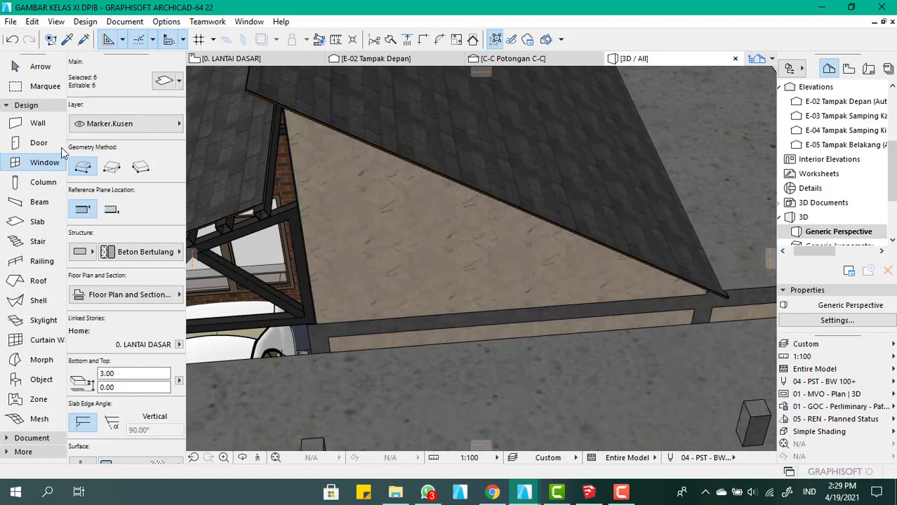
pyautogui.scroll(-3, 388, 172)
pyautogui.scroll(-2, 389, 188)
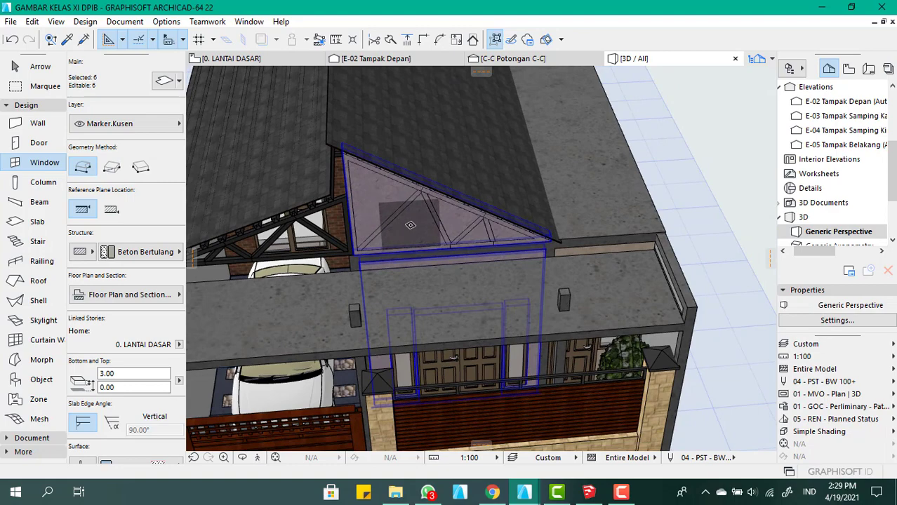
pyautogui.press('Escape')
pyautogui.click(414, 222)
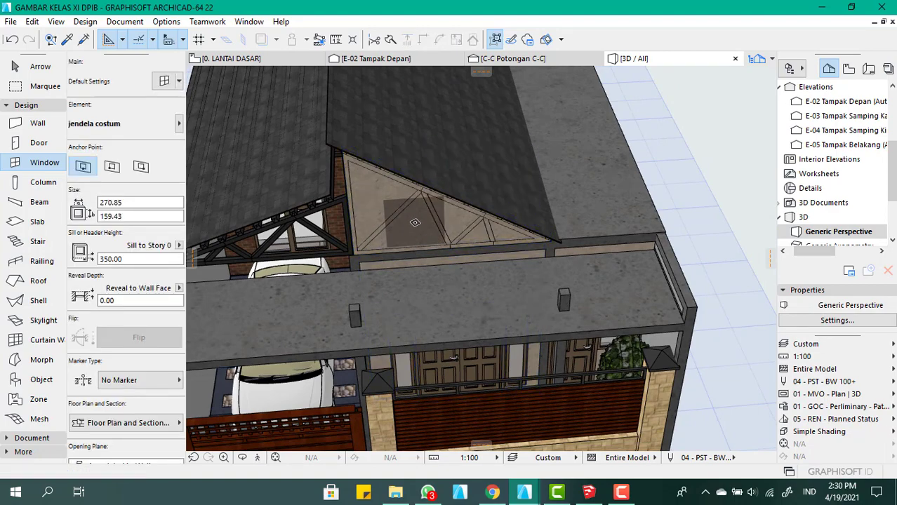
pyautogui.click(393, 247)
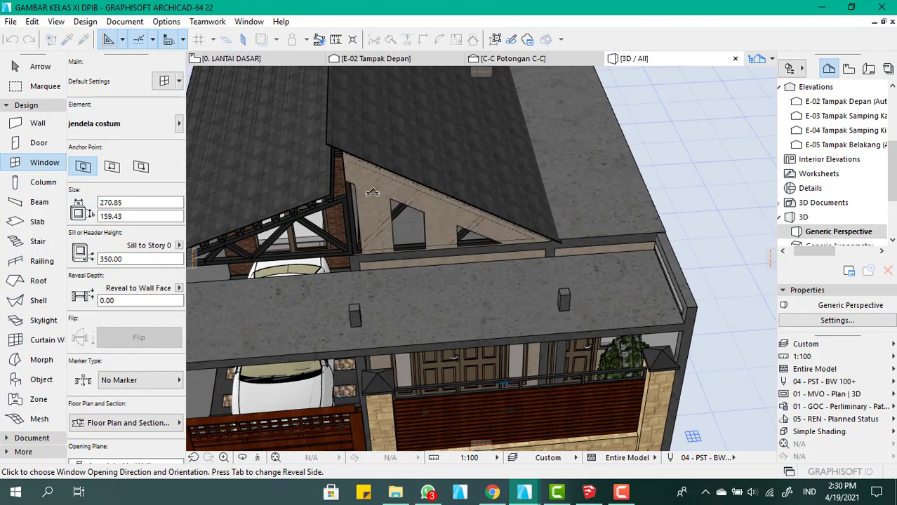
pyautogui.click(436, 215)
pyautogui.scroll(3, 413, 223)
pyautogui.scroll(3, 411, 226)
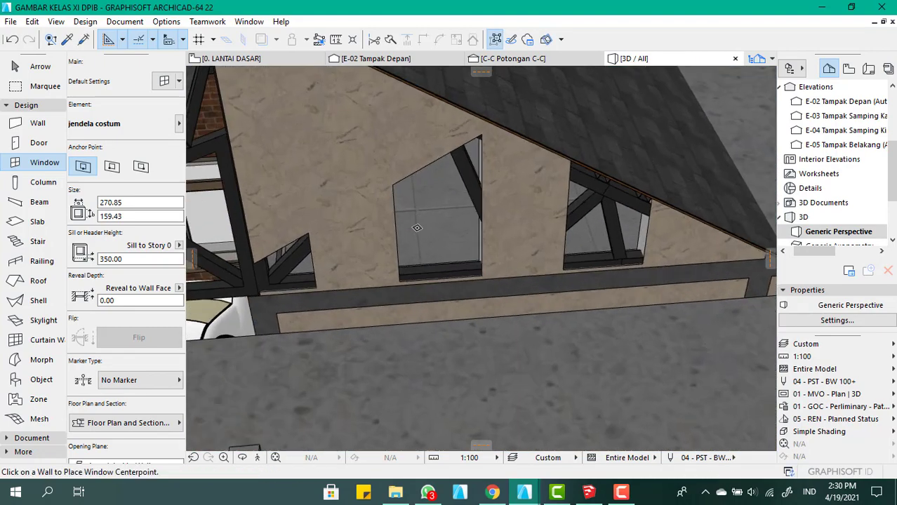
# Undo the window placement in the gable wall
pyautogui.hotkey('ctrl', 'z')
pyautogui.scroll(-4, 416, 228)
pyautogui.scroll(-6, 422, 182)
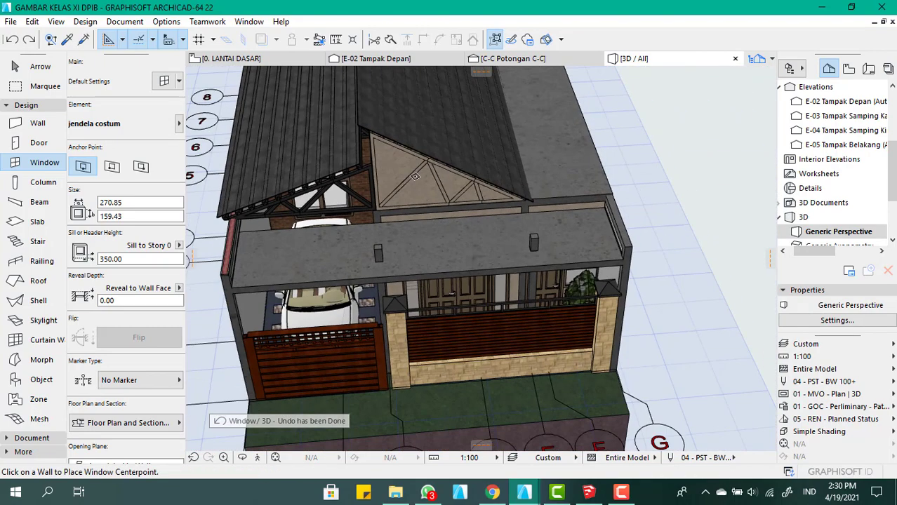
# Select the outer frame slab of the tallest window shape lying in front of the house
pyautogui.click(35, 66)
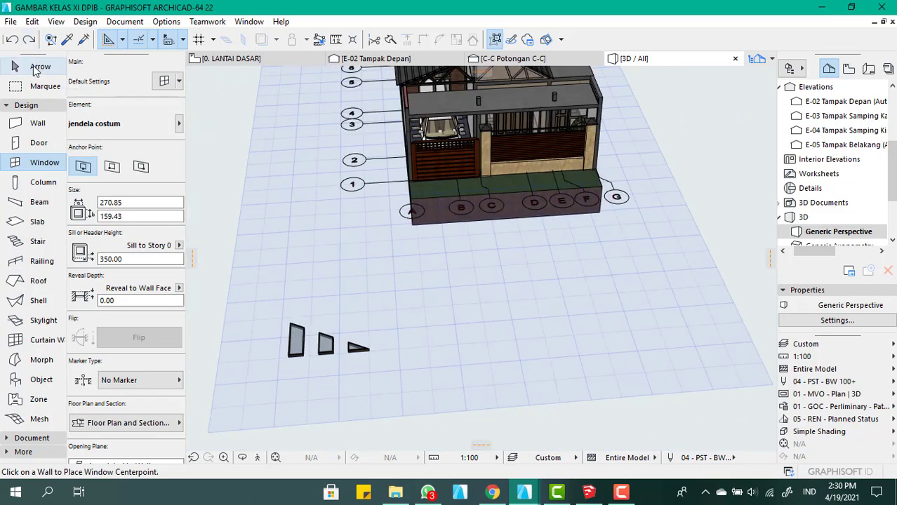
pyautogui.scroll(2, 380, 366)
pyautogui.scroll(5, 280, 360)
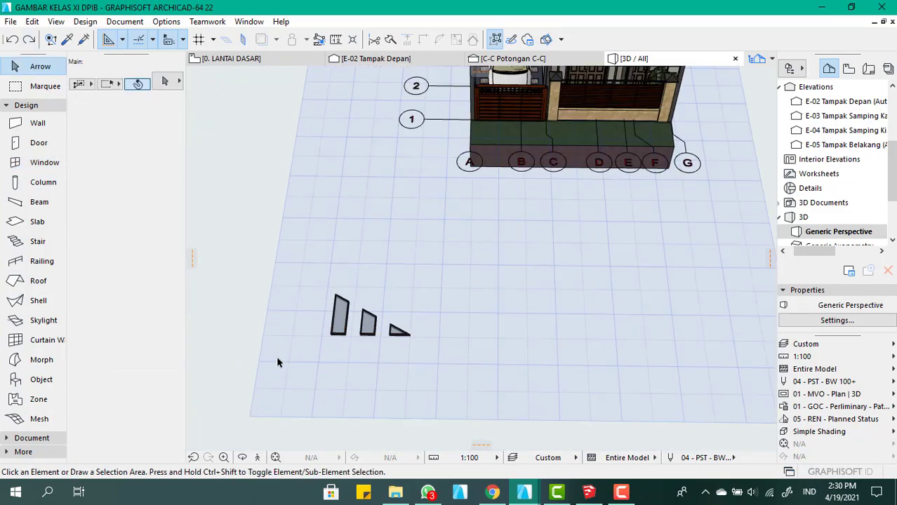
pyautogui.click(376, 320)
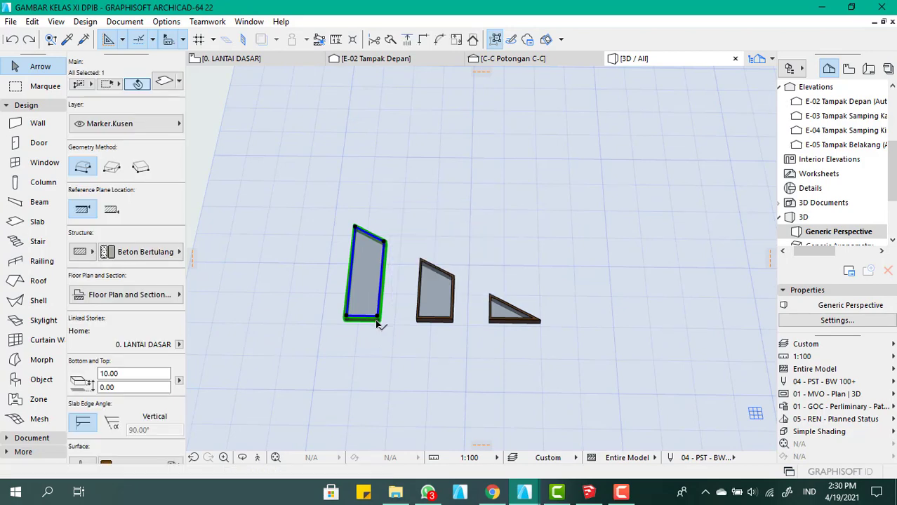
pyautogui.click(583, 382)
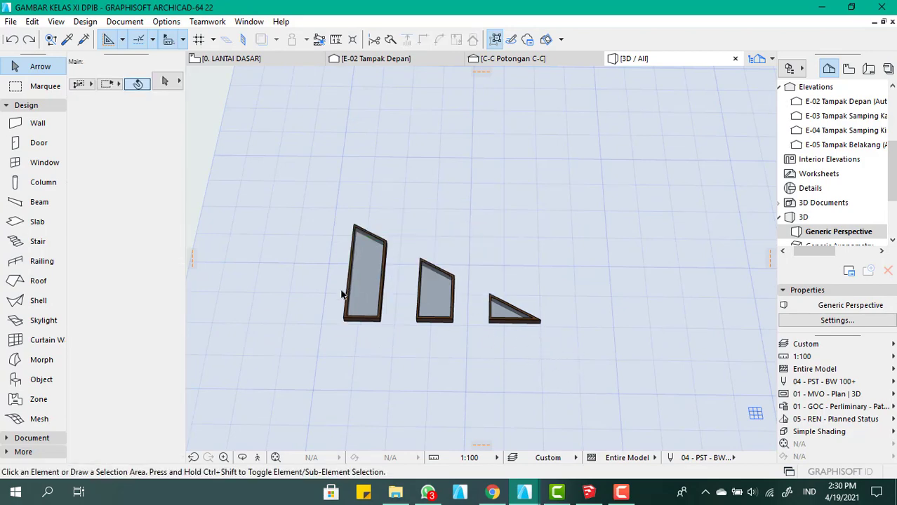
pyautogui.scroll(6, 343, 295)
pyautogui.click(365, 325)
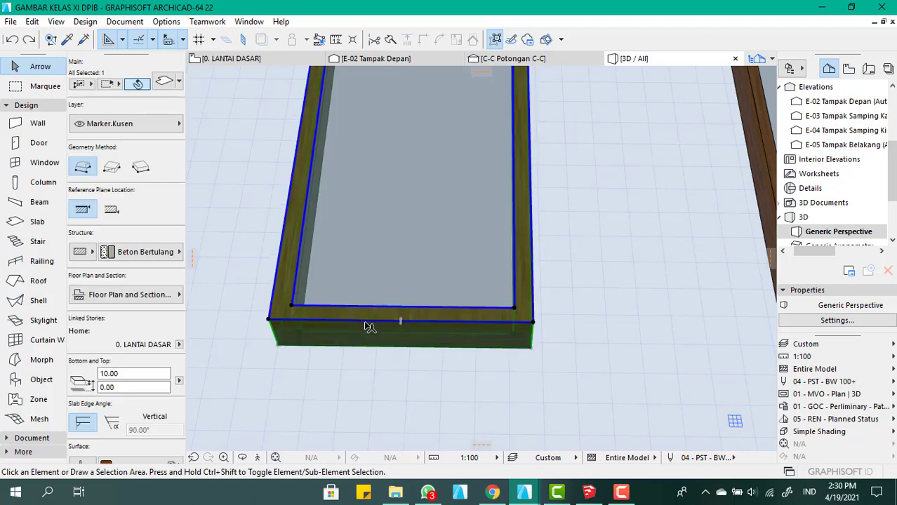
pyautogui.moveTo(370, 327)
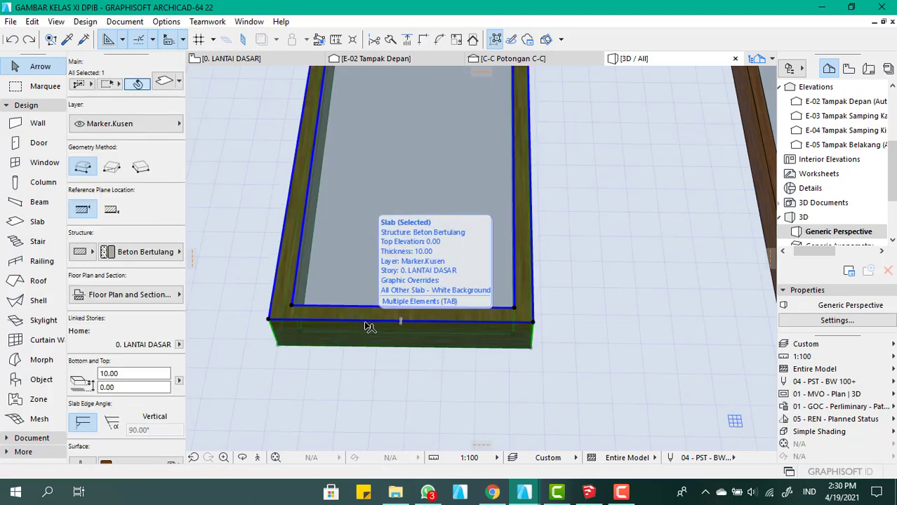
pyautogui.click(314, 331)
pyautogui.hotkey('ctrl', 'z')
# Undo the drag of the tallest window's frame and select the outer frame slabs of all three window shapes
pyautogui.scroll(-5, 340, 350)
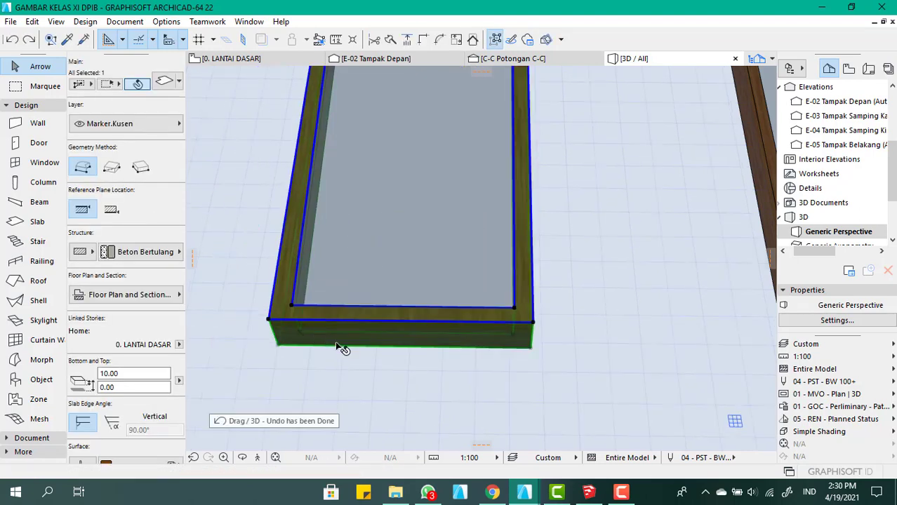
pyautogui.scroll(5, 495, 331)
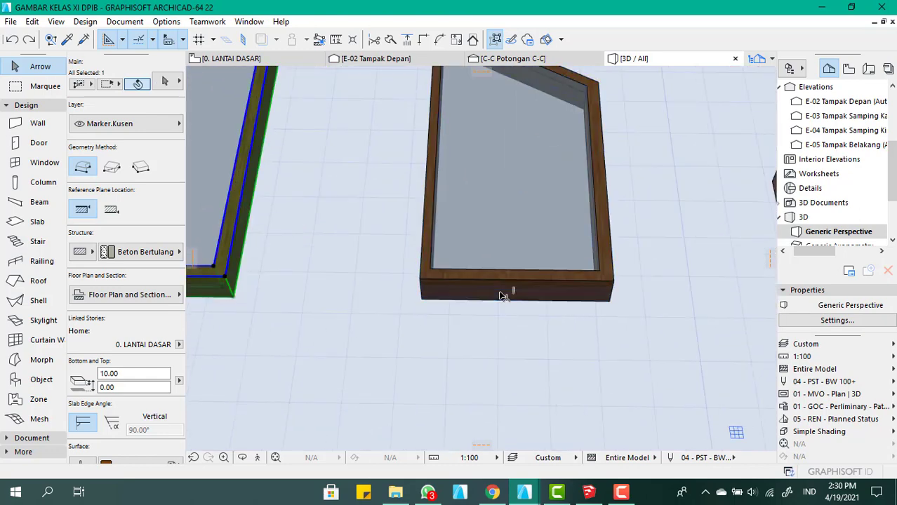
pyautogui.keyDown('shift'); pyautogui.click(501, 293); pyautogui.keyUp('shift')
pyautogui.scroll(-5, 378, 268)
pyautogui.scroll(5, 536, 248)
pyautogui.keyDown('shift'); pyautogui.click(542, 241); pyautogui.keyUp('shift')
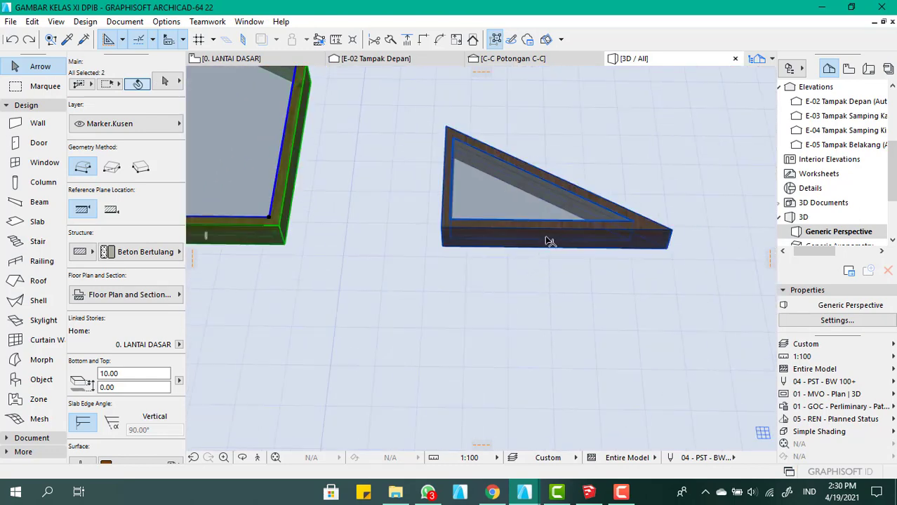
# Check the element ID of the three selected frame slabs in their settings without changing it
pyautogui.doubleClick(548, 241)
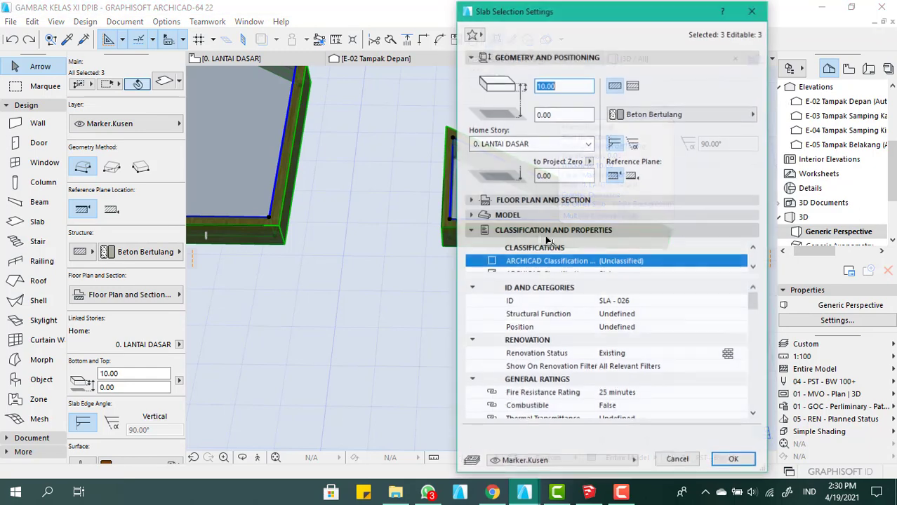
pyautogui.click(660, 301)
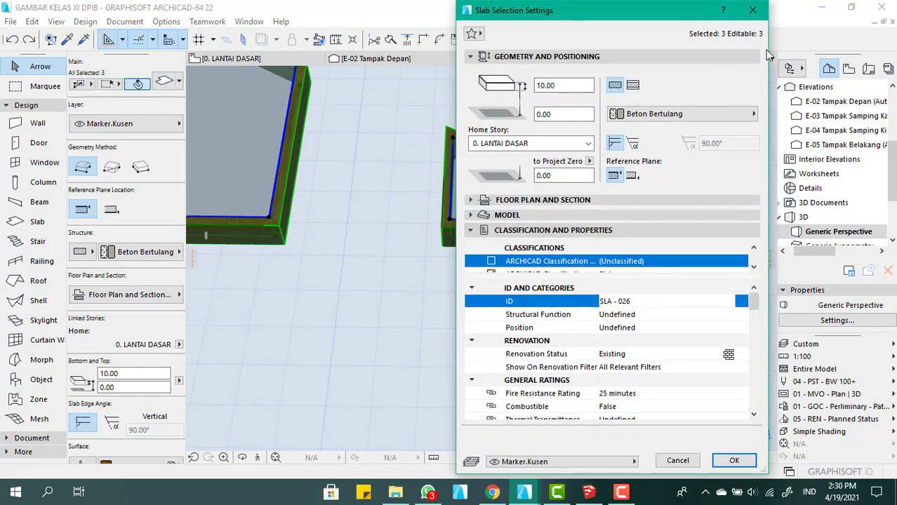
pyautogui.click(752, 10)
pyautogui.scroll(-5, 575, 280)
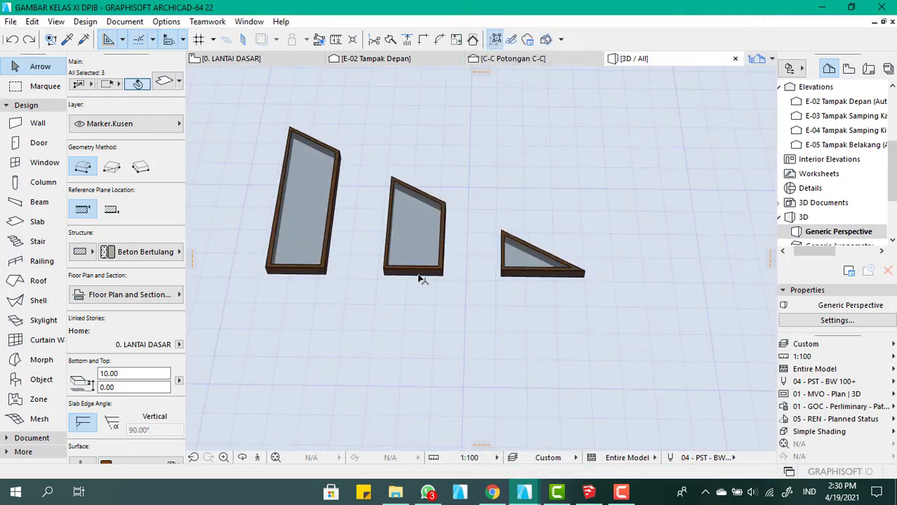
# Move the three selected slabs clear of the glazed window shapes and delete the separated slabs
pyautogui.click(404, 275)
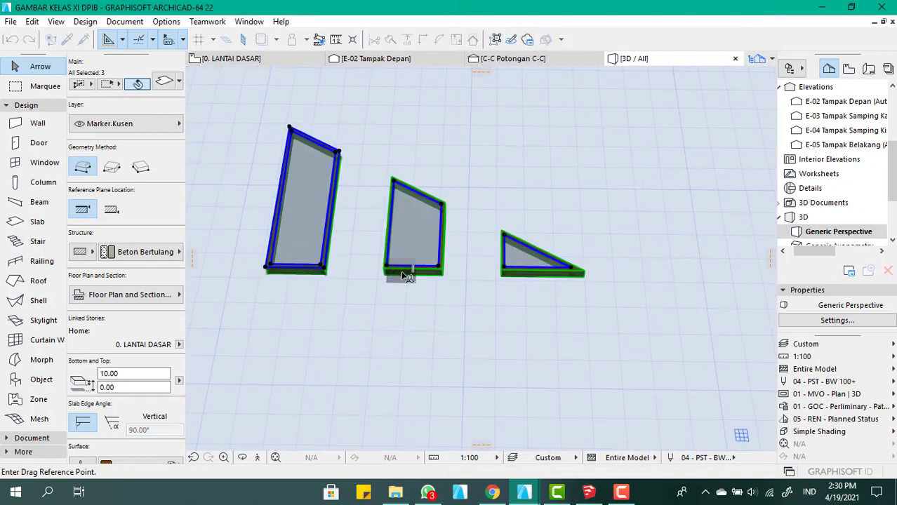
pyautogui.click(406, 276)
pyautogui.click(645, 216)
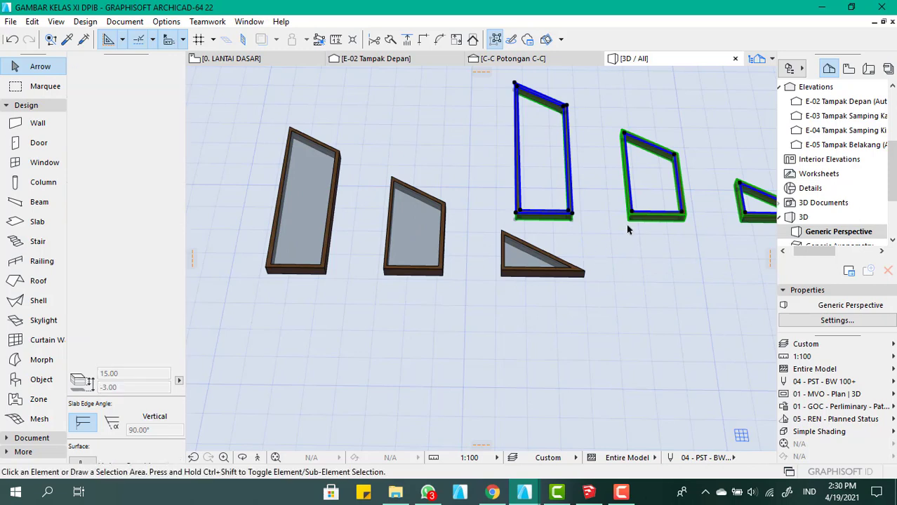
pyautogui.click(626, 224)
pyautogui.scroll(-3, 611, 222)
pyautogui.scroll(3, 611, 222)
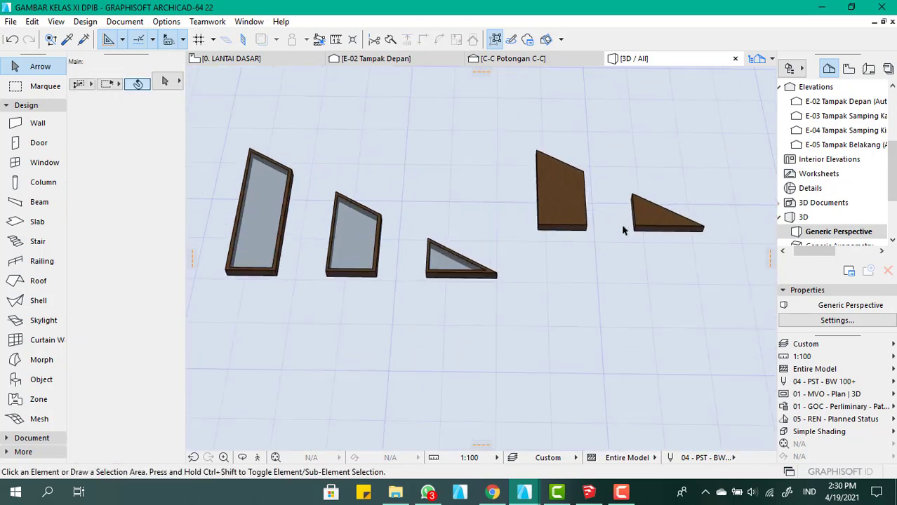
pyautogui.moveTo(720, 269); pyautogui.dragTo(547, 136)
pyautogui.press('Delete')
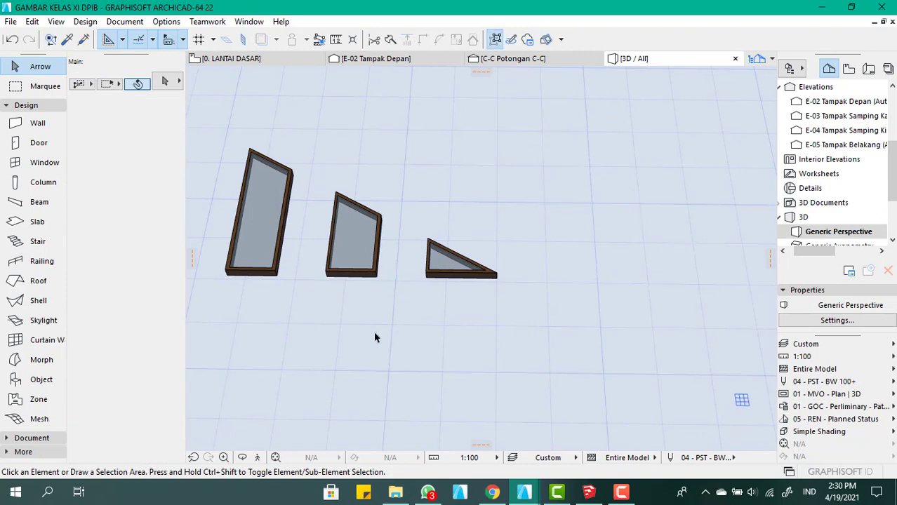
# Select the remaining outer frame slabs of the tall, middle and triangular glazed window shapes together
pyautogui.scroll(4, 258, 273)
pyautogui.click(263, 277)
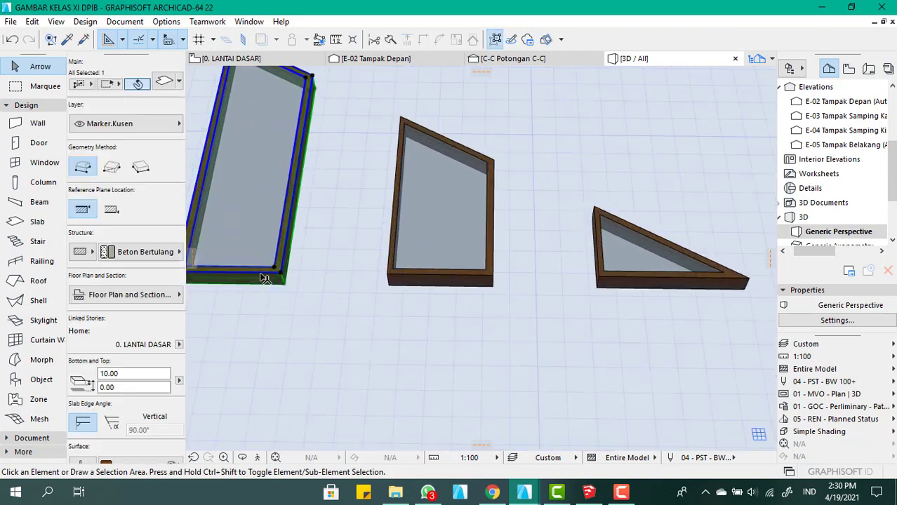
pyautogui.keyDown('shift'); pyautogui.click(404, 281); pyautogui.keyUp('shift')
pyautogui.scroll(-3, 404, 280)
pyautogui.scroll(3, 534, 277)
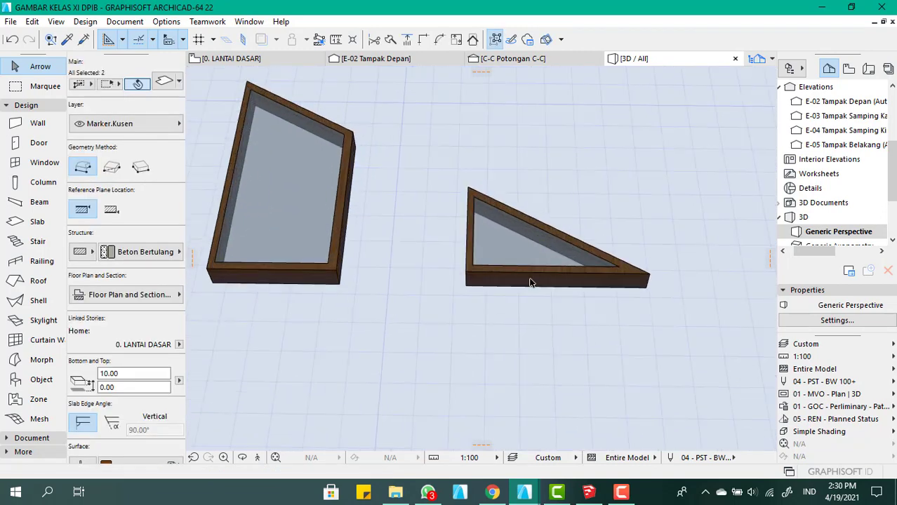
pyautogui.keyDown('shift'); pyautogui.click(535, 280); pyautogui.keyUp('shift')
pyautogui.scroll(-3, 533, 302)
pyautogui.scroll(3, 390, 266)
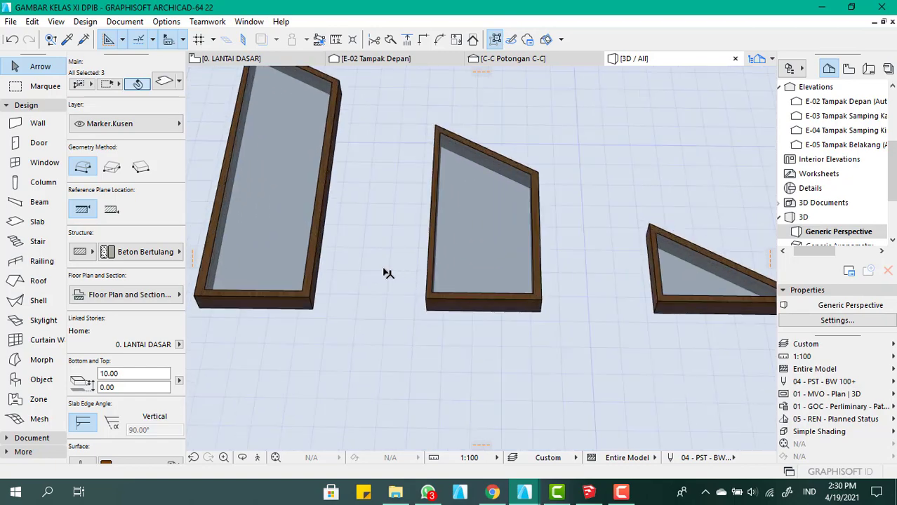
# Place a dragged copy of the three selected frame slabs on open ground behind the glazed window shapes
pyautogui.hotkey('ctrl', 'd')
pyautogui.press('ctrl')
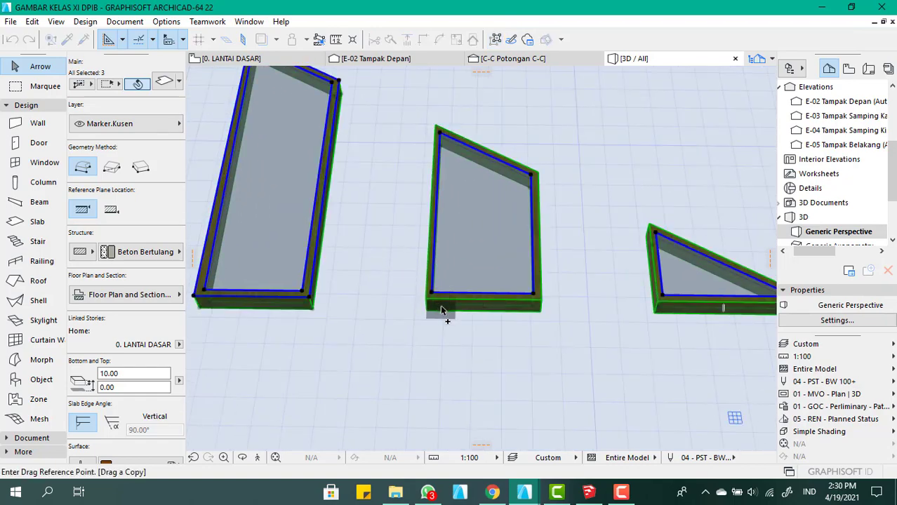
pyautogui.click(436, 303)
pyautogui.scroll(-3, 431, 280)
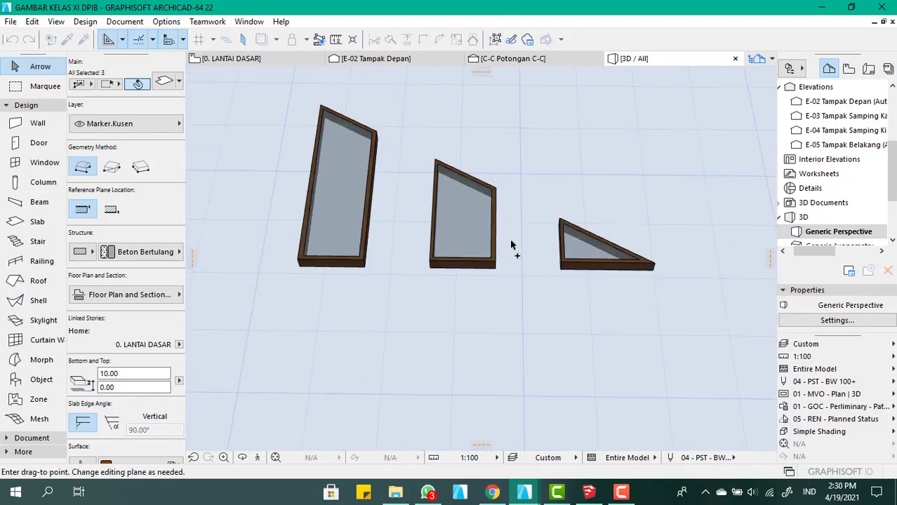
pyautogui.click(602, 166)
pyautogui.scroll(3, 510, 159)
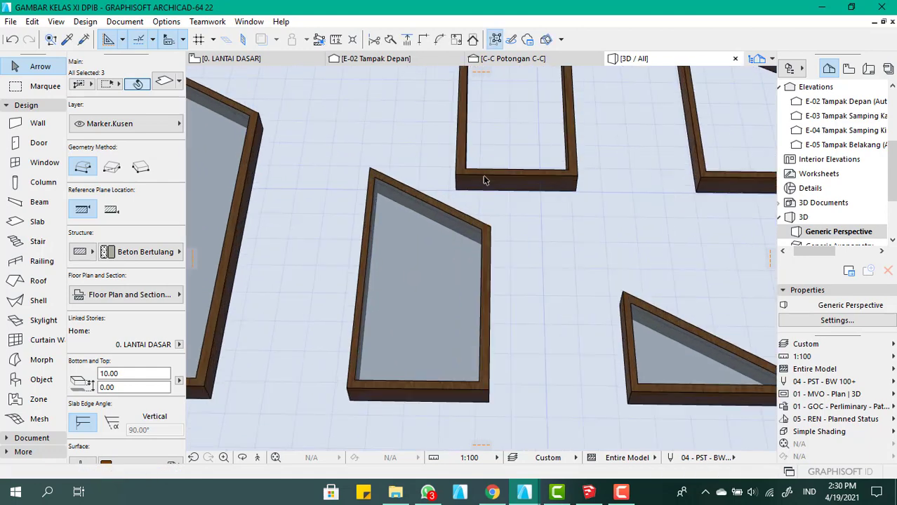
pyautogui.scroll(-5, 530, 165)
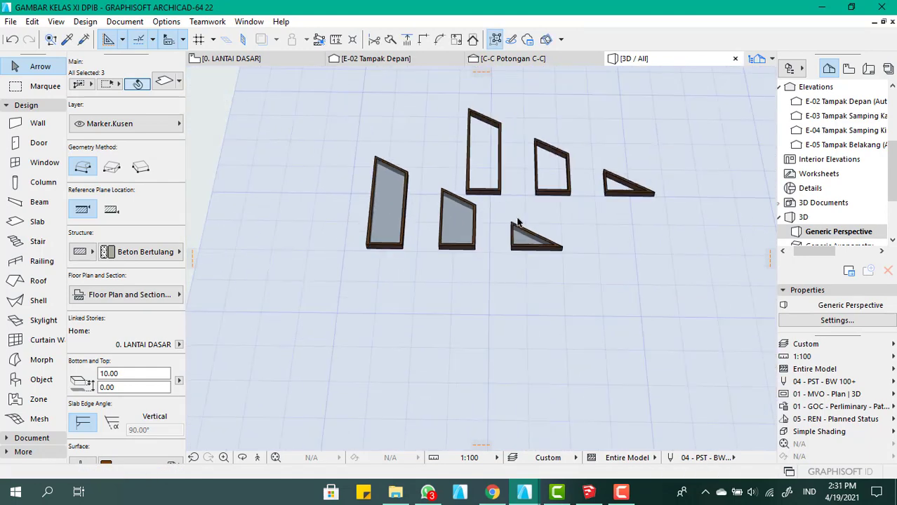
# Select the three unglazed frame copies and check their element ID in the slab settings, keeping it as "wallhole"
pyautogui.click(584, 221)
pyautogui.scroll(3, 584, 221)
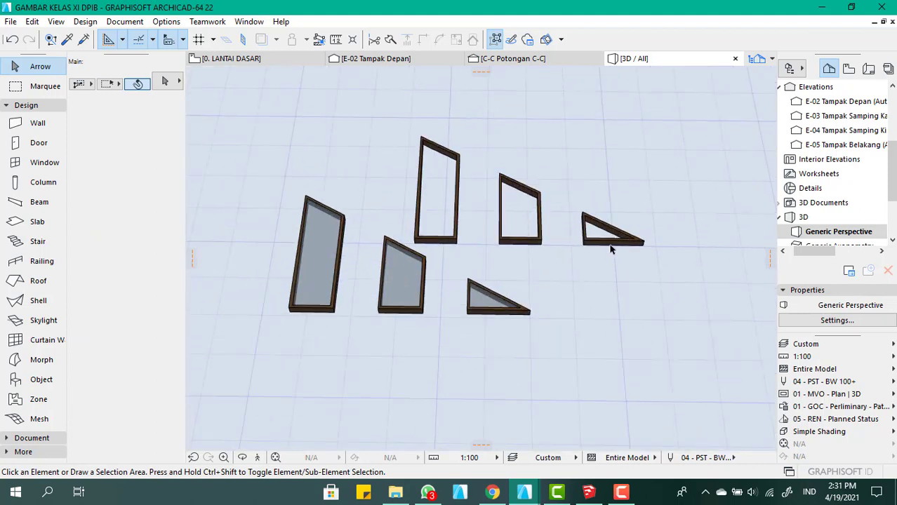
pyautogui.moveTo(636, 266); pyautogui.dragTo(443, 122)
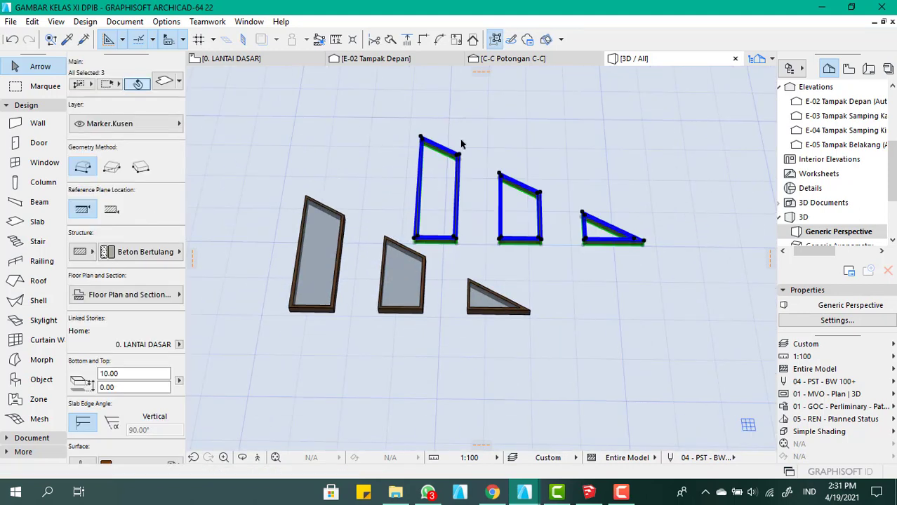
pyautogui.hotkey('ctrl', 't')
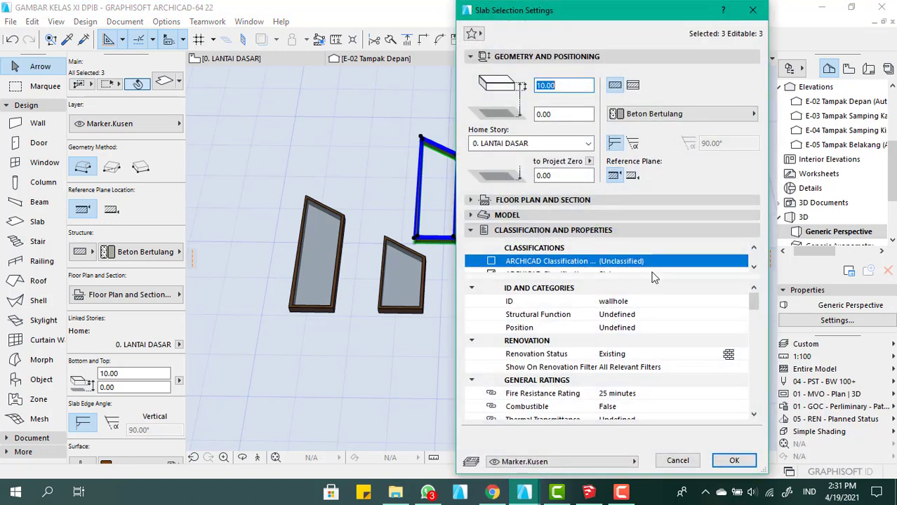
pyautogui.click(635, 301)
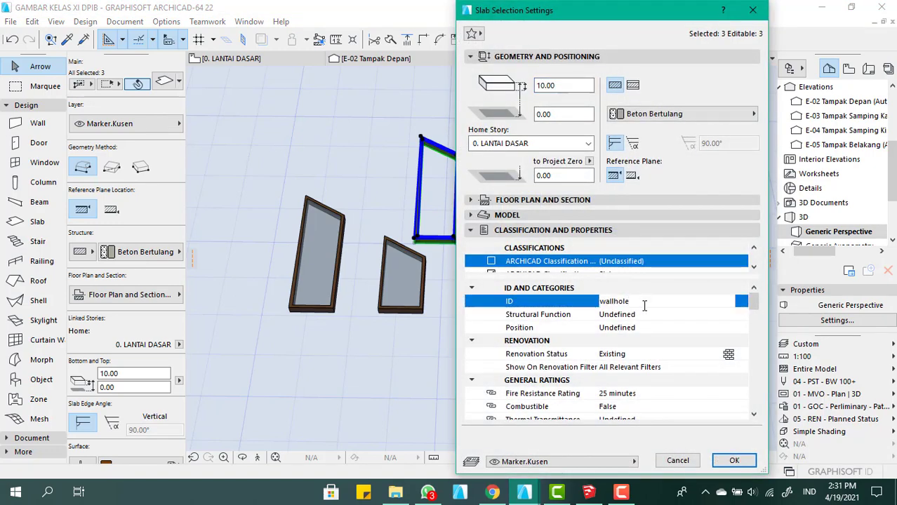
pyautogui.click(722, 461)
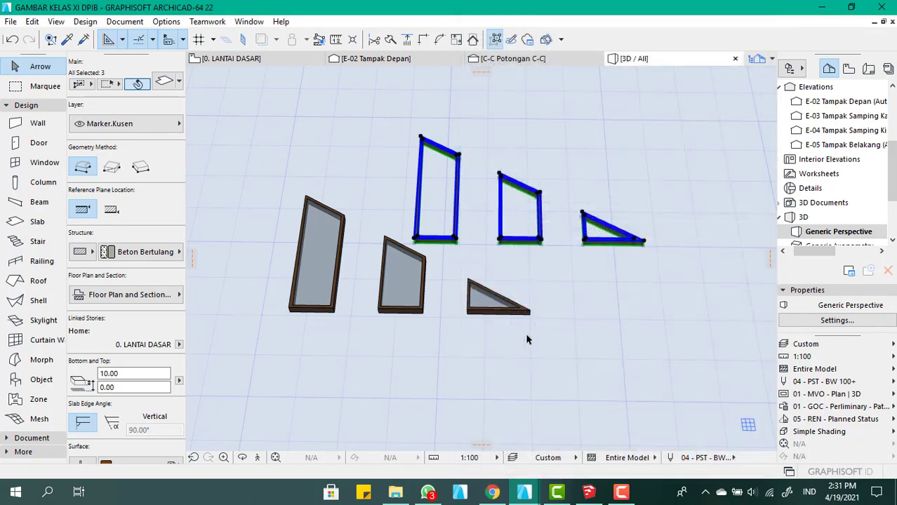
# Clear the element ID of the original frame slabs around the three glazed window shapes
pyautogui.click(519, 313)
pyautogui.keyDown('shift'); pyautogui.click(412, 312); pyautogui.keyUp('shift')
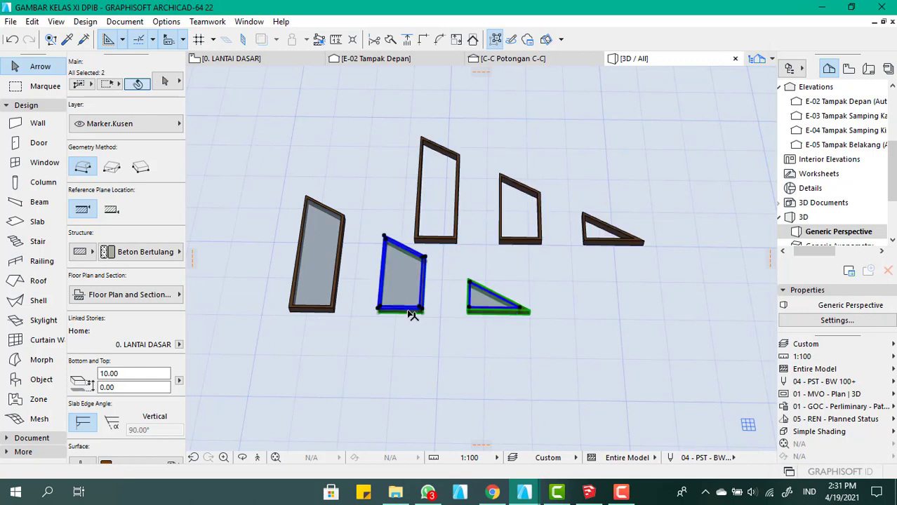
pyautogui.keyDown('shift'); pyautogui.click(317, 311); pyautogui.keyUp('shift')
pyautogui.hotkey('ctrl', 't')
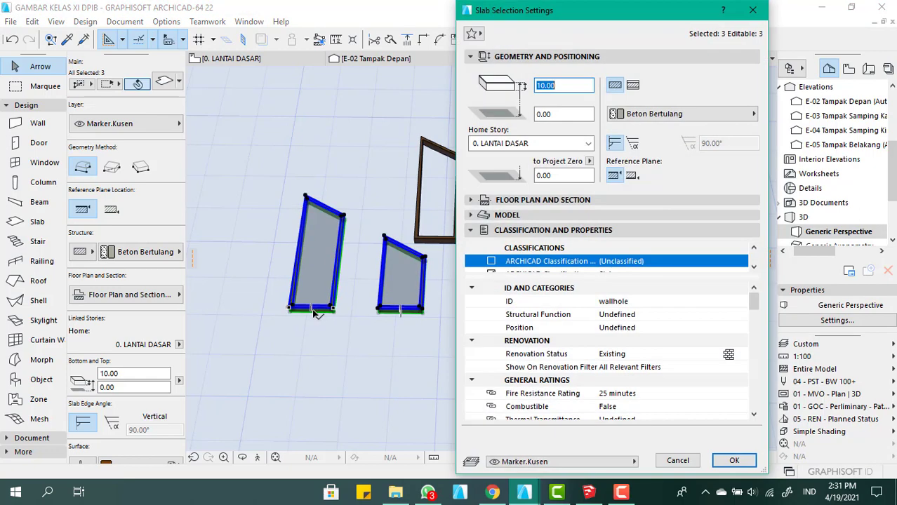
pyautogui.click(509, 293)
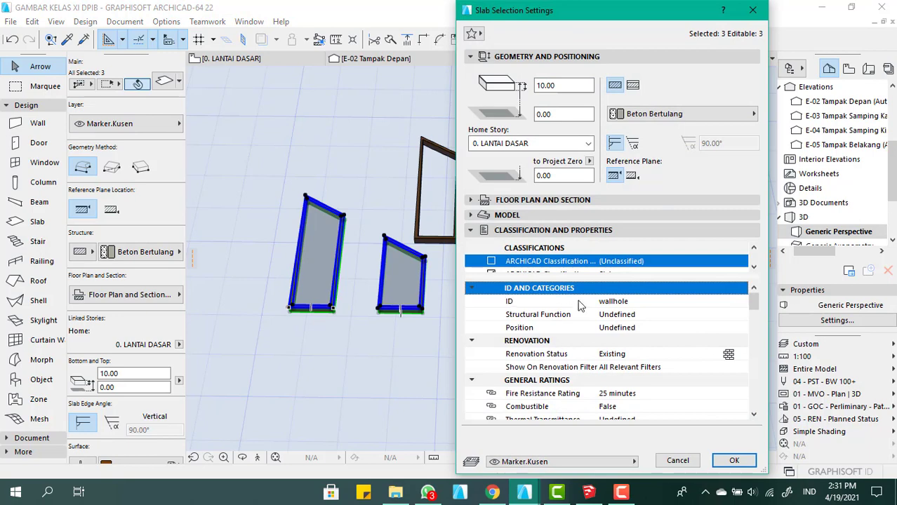
pyautogui.click(624, 301)
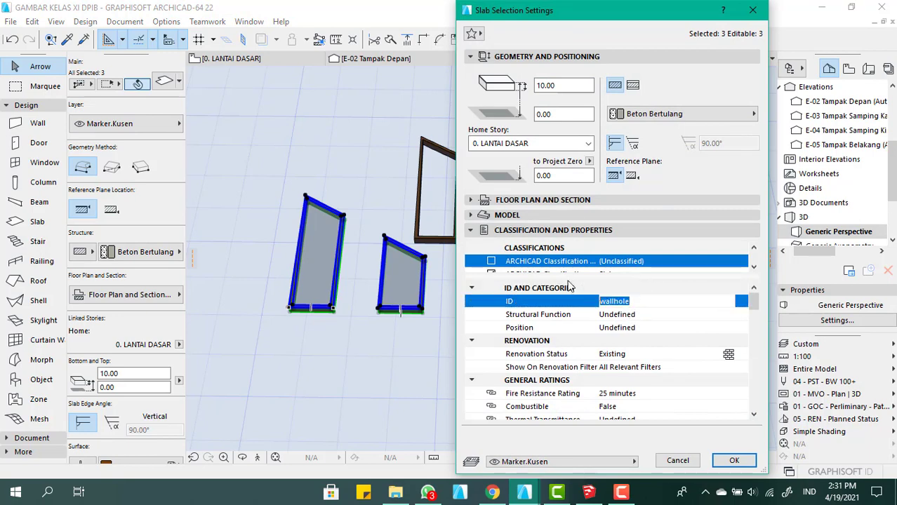
pyautogui.click(584, 317)
pyautogui.click(592, 304)
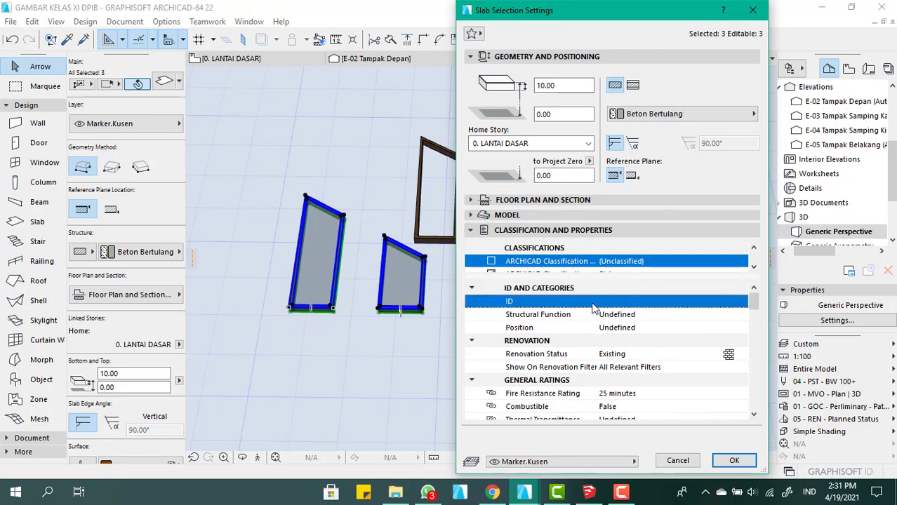
pyautogui.click(666, 344)
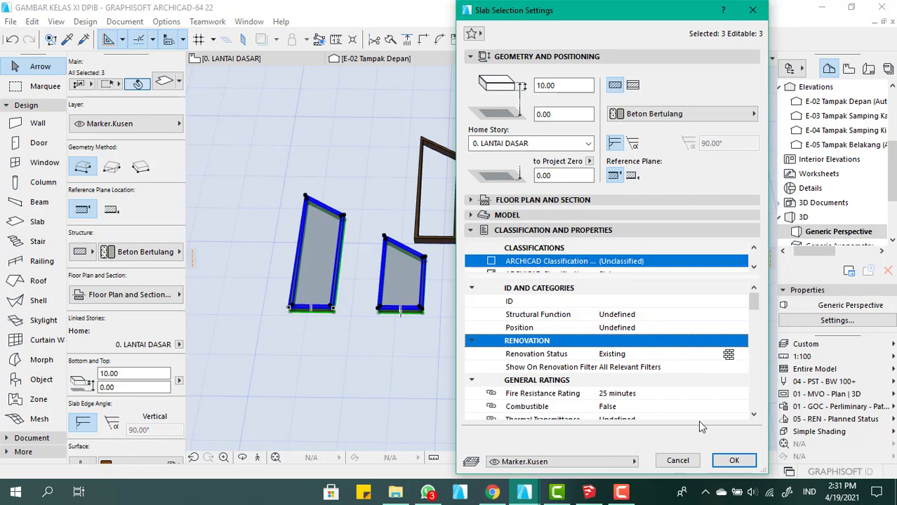
pyautogui.click(726, 461)
pyautogui.click(494, 394)
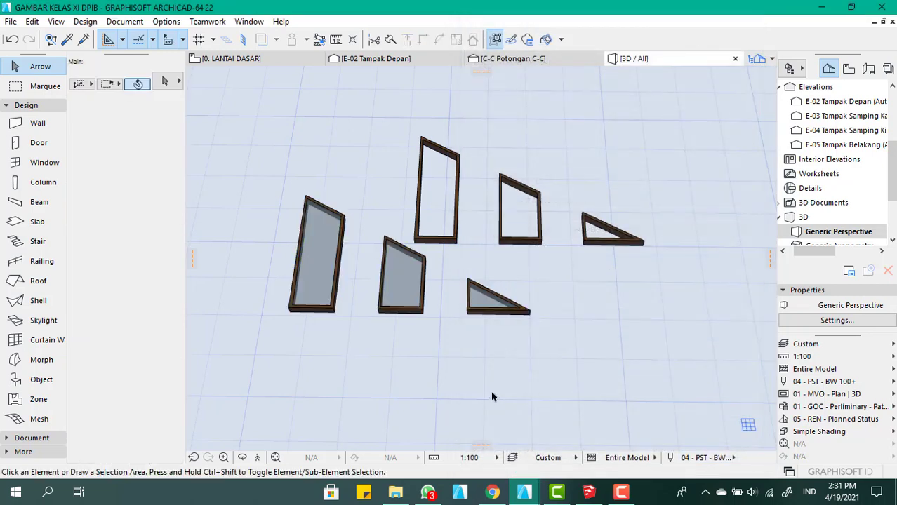
# Move the three unglazed frame copies back onto the glazed window shapes, matching the front lower corner of the tallest frame
pyautogui.scroll(-3, 425, 310)
pyautogui.scroll(3, 381, 325)
pyautogui.scroll(-2, 380, 330)
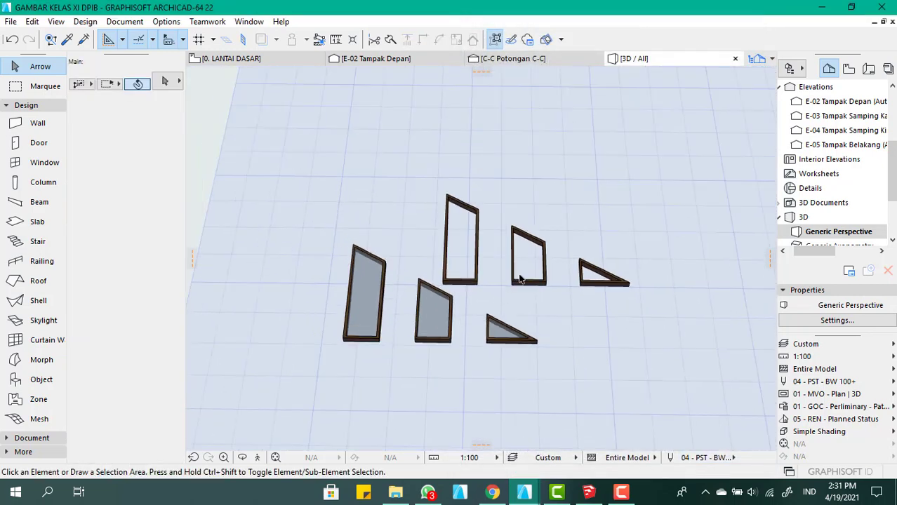
pyautogui.scroll(3, 547, 294)
pyautogui.click(638, 324)
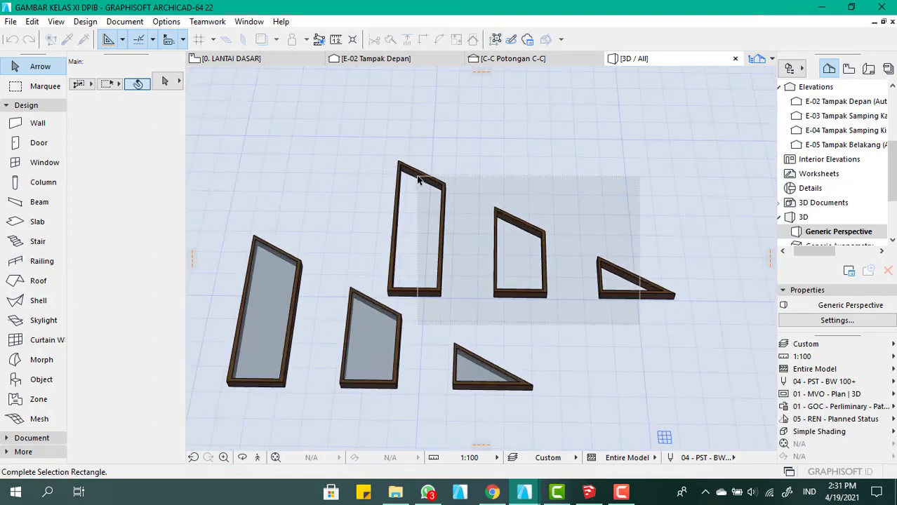
pyautogui.click(418, 180)
pyautogui.hotkey('ctrl', 'd')
pyautogui.scroll(3, 390, 303)
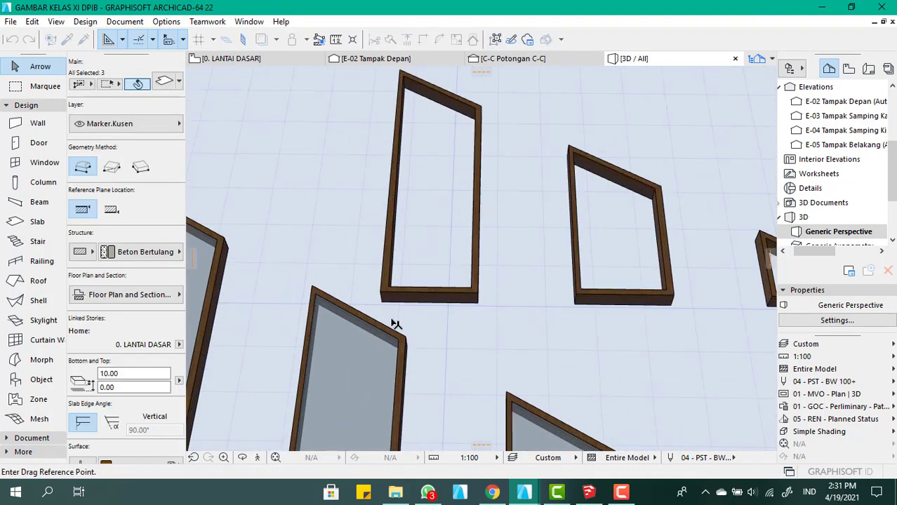
pyautogui.click(385, 305)
pyautogui.scroll(-5, 332, 341)
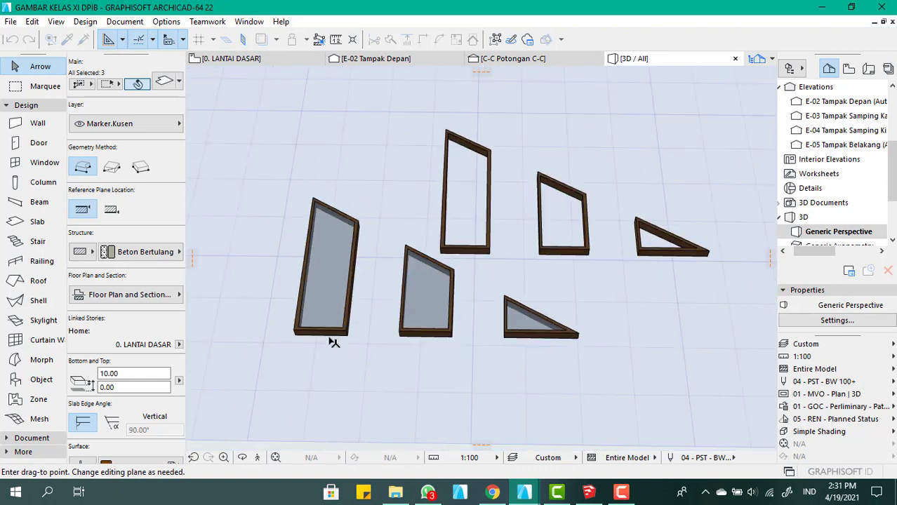
pyautogui.scroll(6, 272, 336)
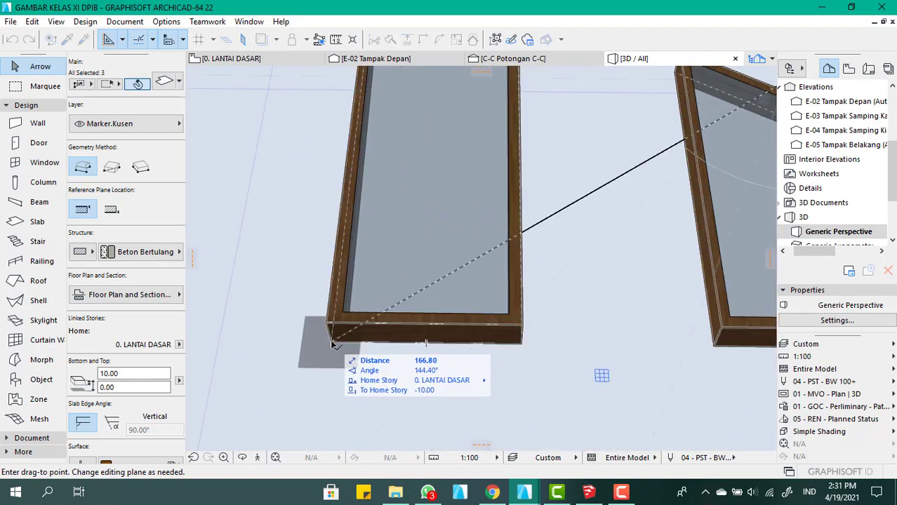
pyautogui.click(327, 338)
pyautogui.scroll(-3, 357, 340)
pyautogui.scroll(-3, 357, 341)
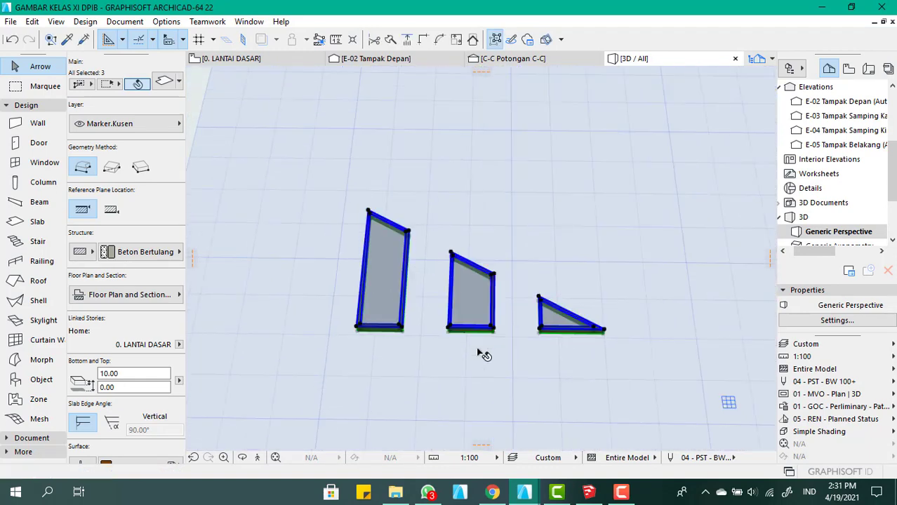
# Select all nine slabs of the three window shapes and save them as a window, with the horizontal plane parallel to the wall
pyautogui.click(481, 354)
pyautogui.scroll(-3, 416, 347)
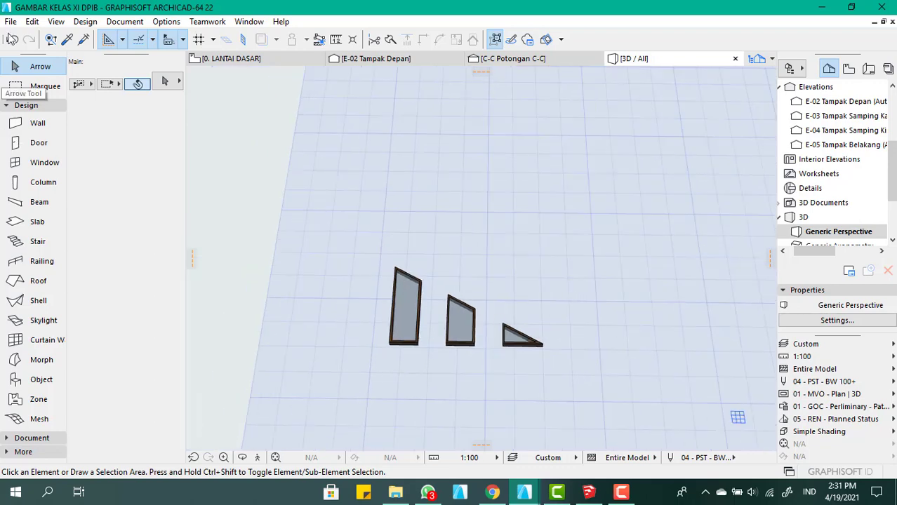
pyautogui.moveTo(578, 401); pyautogui.dragTo(339, 224)
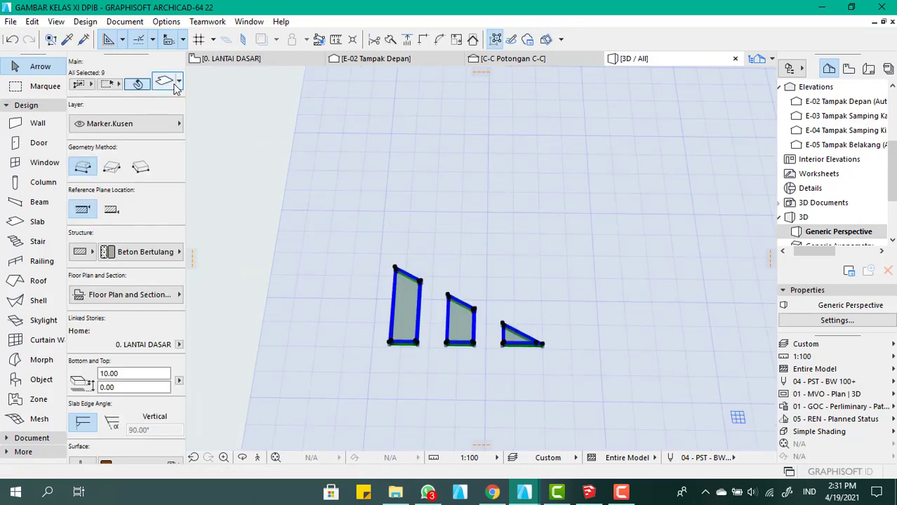
pyautogui.click(12, 22)
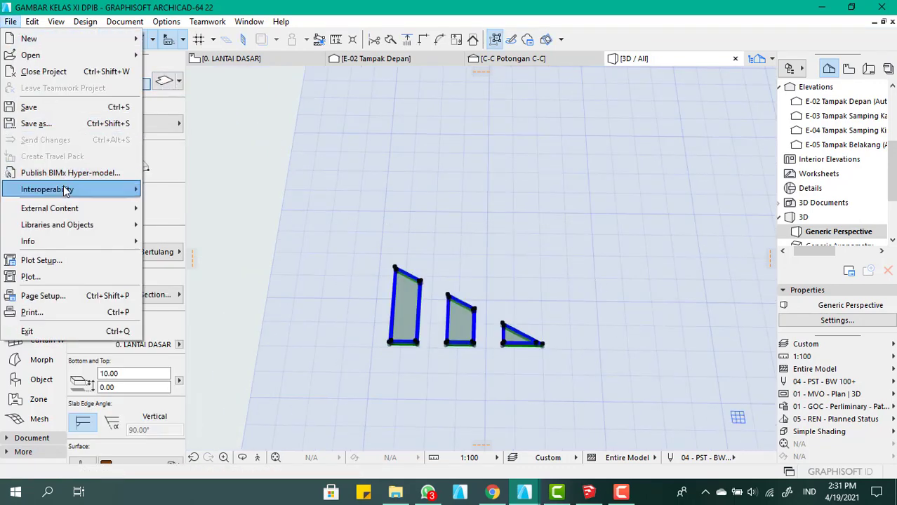
pyautogui.moveTo(105, 190)
pyautogui.moveTo(75, 226)
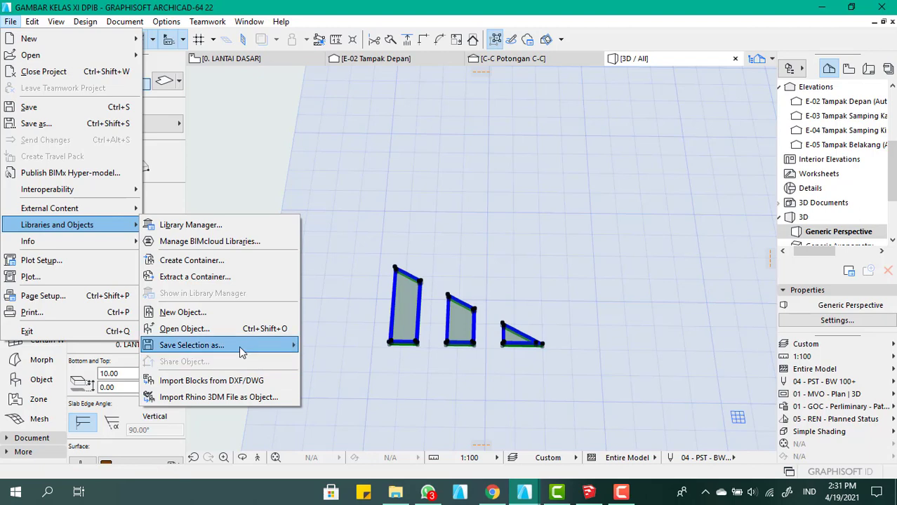
pyautogui.moveTo(239, 346)
pyautogui.click(355, 99)
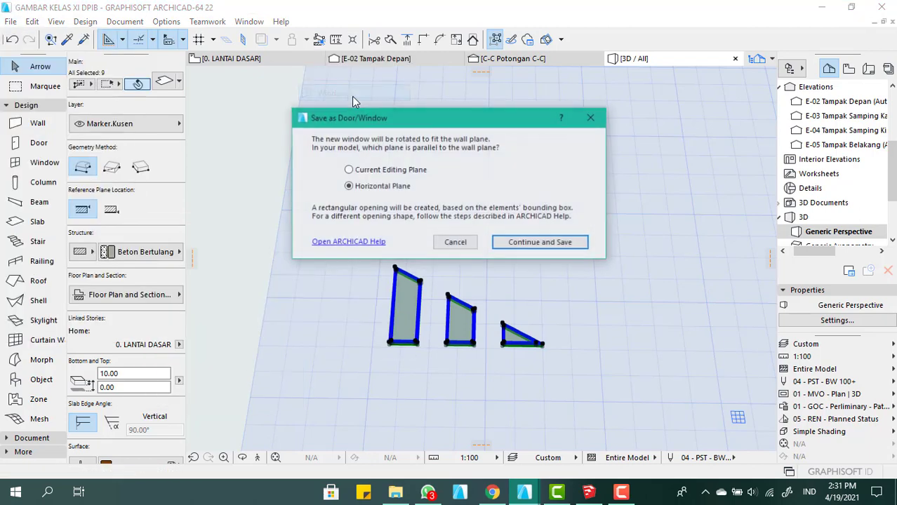
pyautogui.click(551, 243)
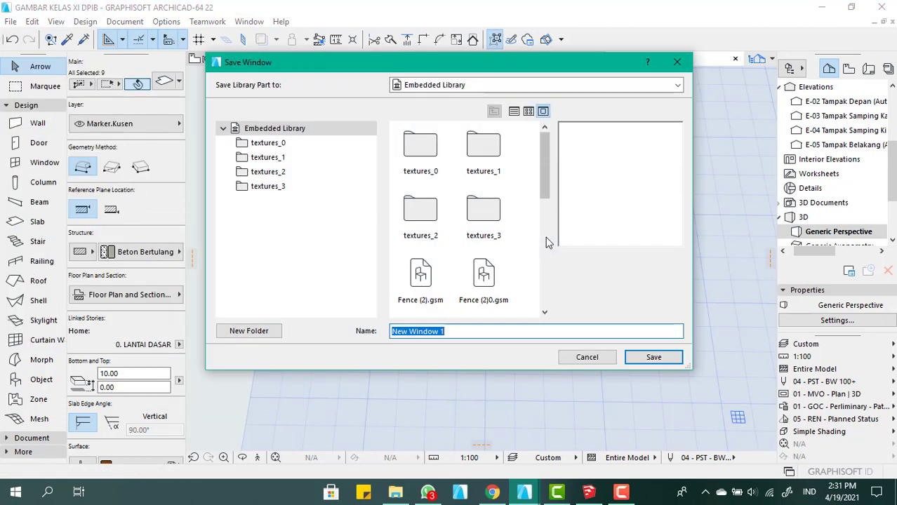
# Name the window "jendela costum" in the Embedded Library, replace the existing library part and accept its basic settings
pyautogui.write('jendela c')
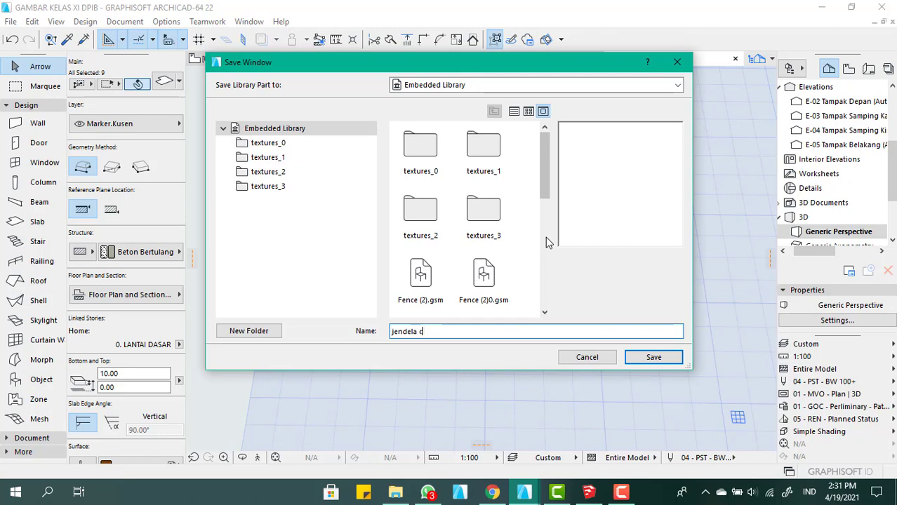
pyautogui.write('ostum')
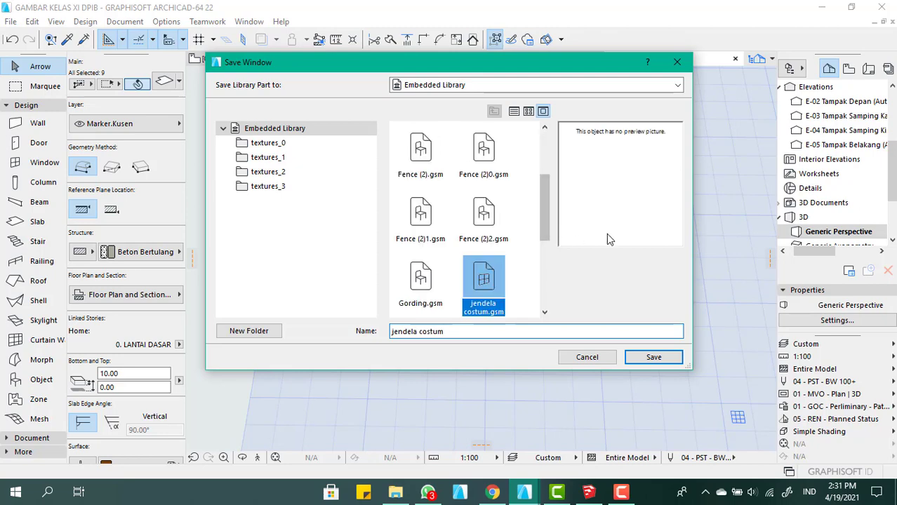
pyautogui.click(653, 357)
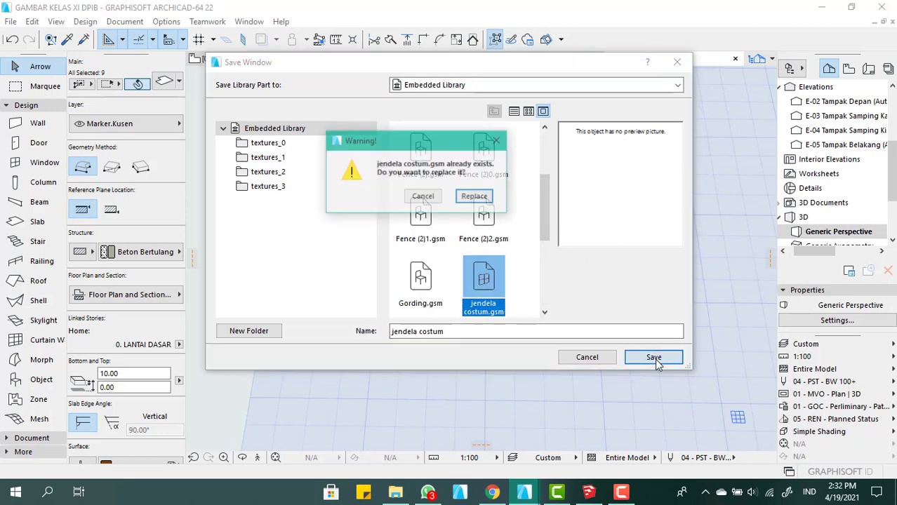
pyautogui.click(476, 197)
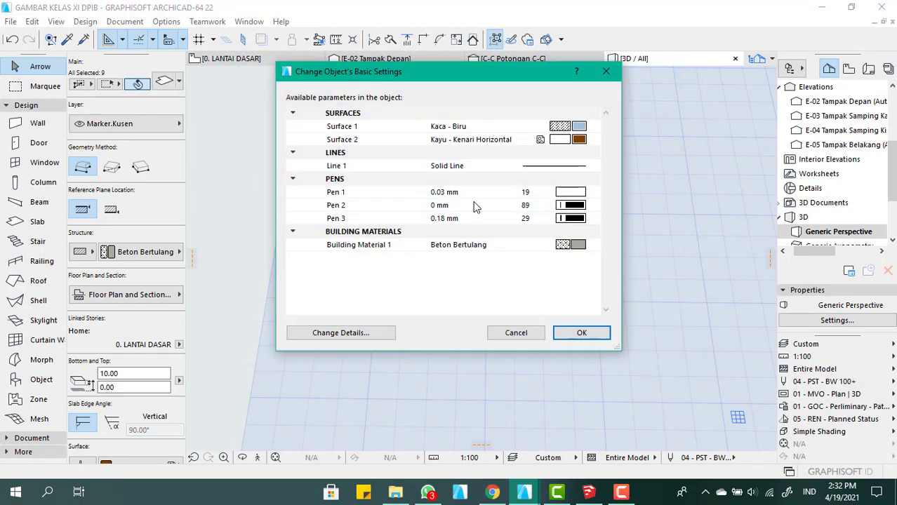
pyautogui.click(592, 336)
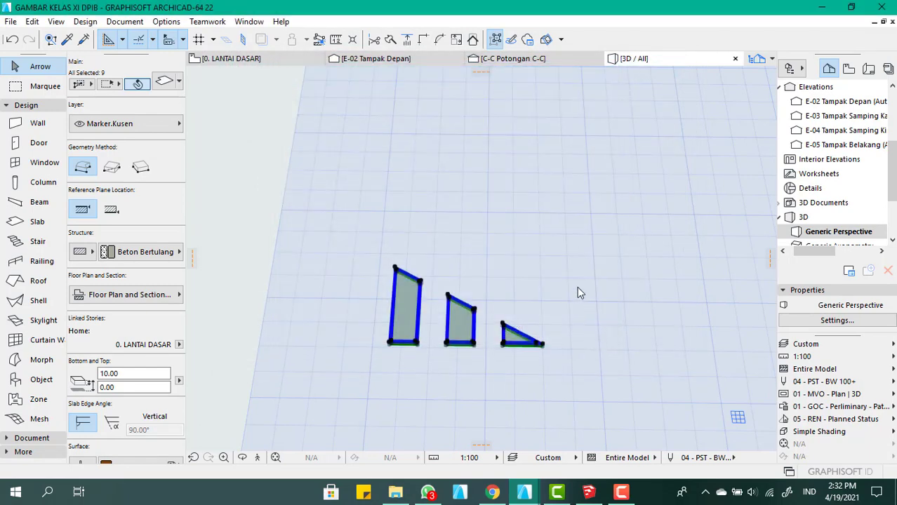
# Try placing the "jendela costum" window in the front gable wall with its triangular pane towards the ridge, and undo the placement
pyautogui.scroll(-4, 521, 248)
pyautogui.click(540, 276)
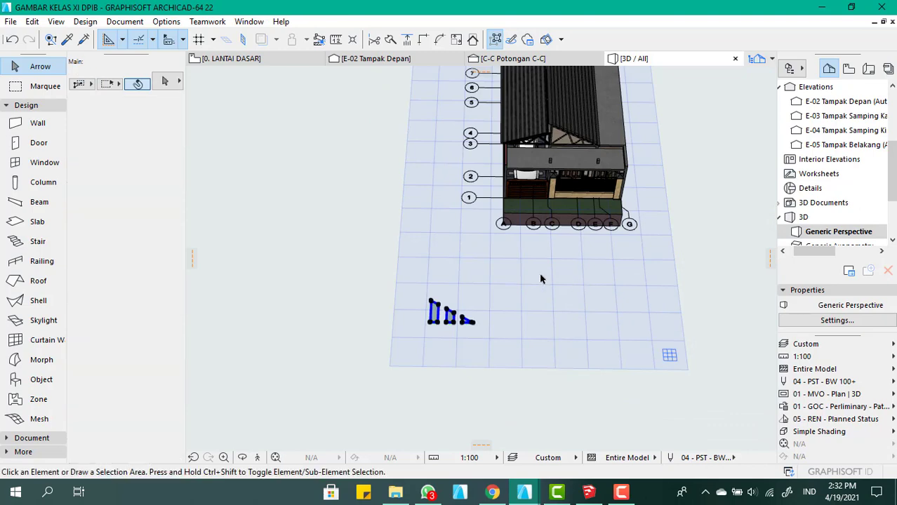
pyautogui.scroll(-2, 508, 200)
pyautogui.scroll(4, 508, 201)
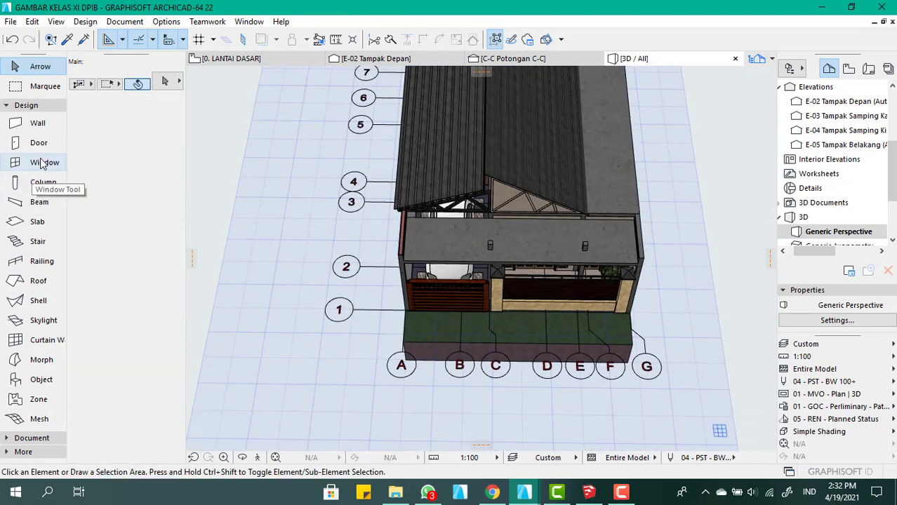
pyautogui.click(42, 162)
pyautogui.scroll(2, 333, 204)
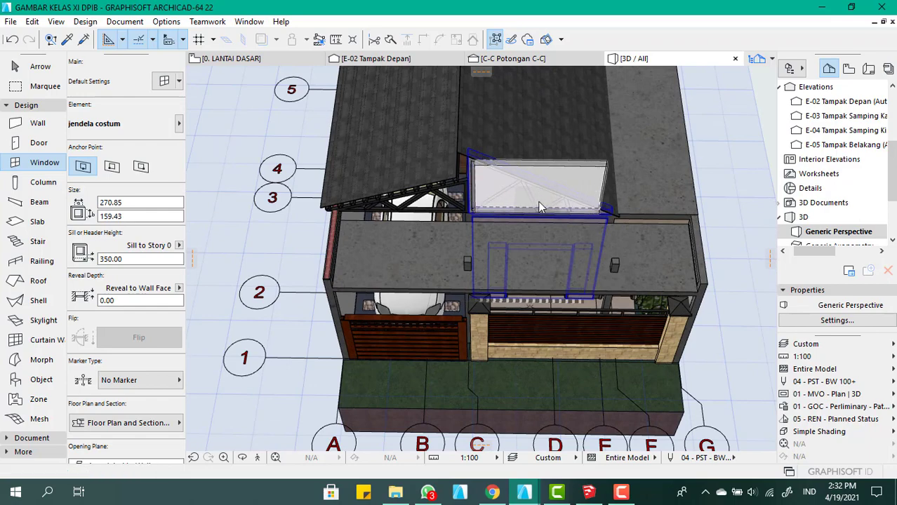
pyautogui.click(539, 208)
pyautogui.scroll(2, 526, 186)
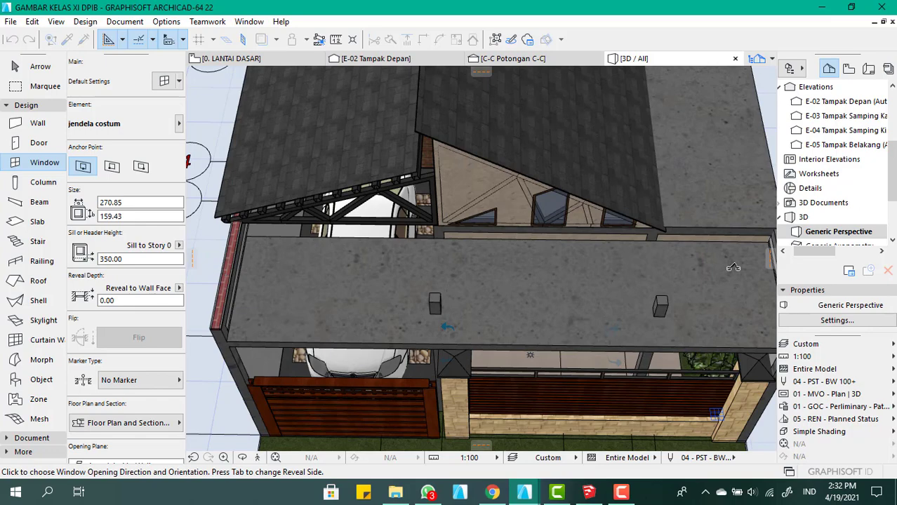
pyautogui.scroll(3, 486, 182)
pyautogui.click(486, 181)
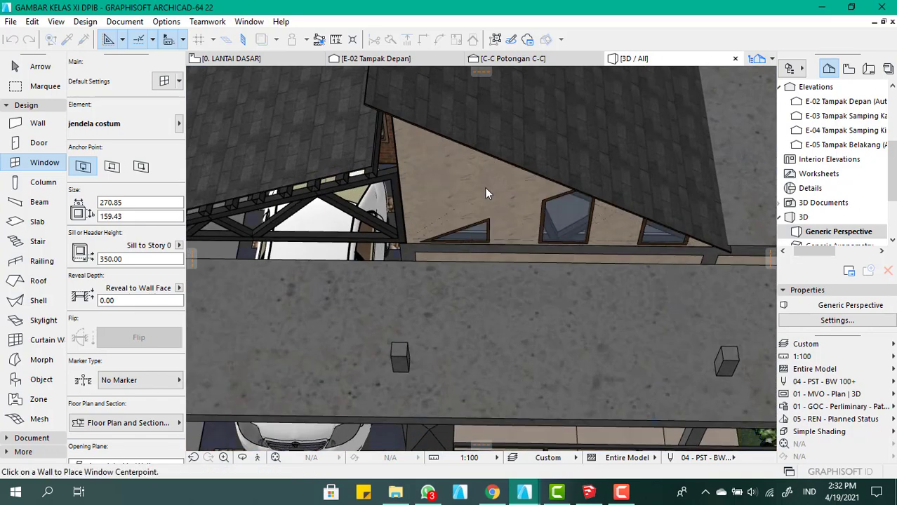
pyautogui.press('Escape')
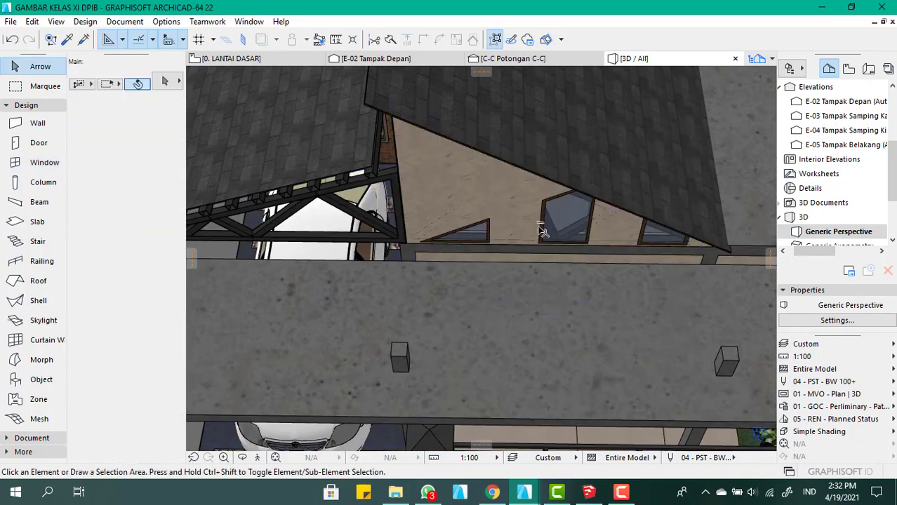
pyautogui.hotkey('ctrl', 'z')
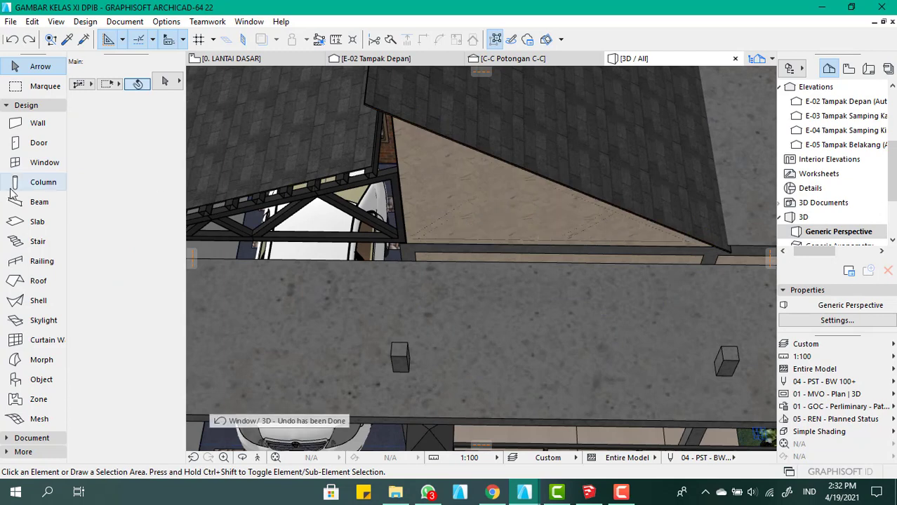
# Place the "jendela costum" window in the front gable wall, oriented so its tallest pane stands nearest the ridge
pyautogui.click(28, 163)
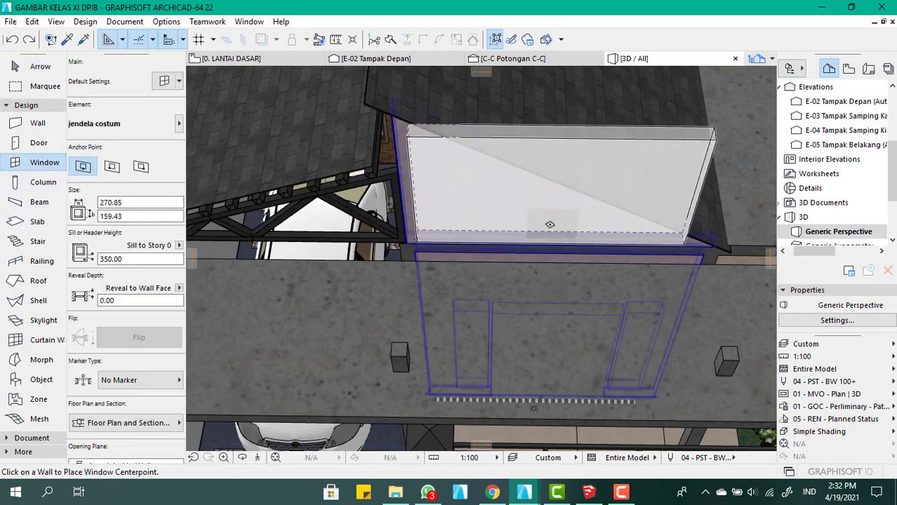
pyautogui.click(551, 224)
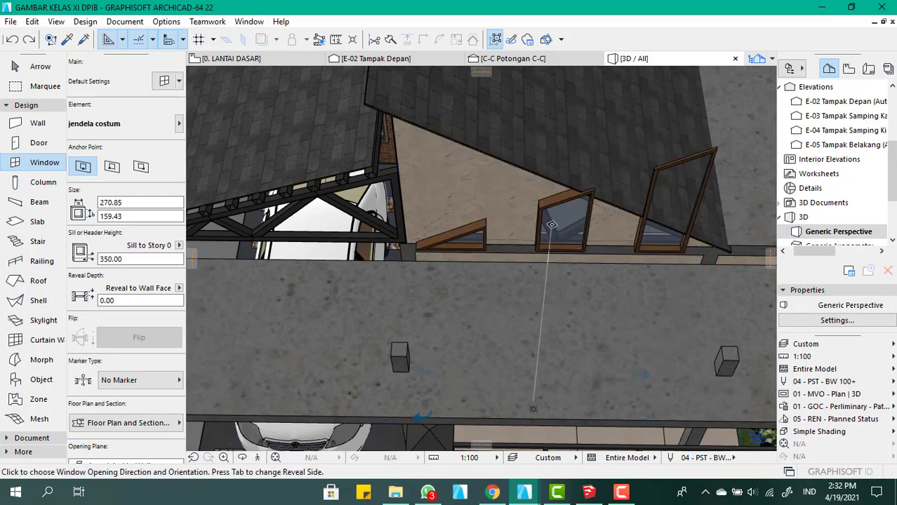
pyautogui.scroll(3, 456, 195)
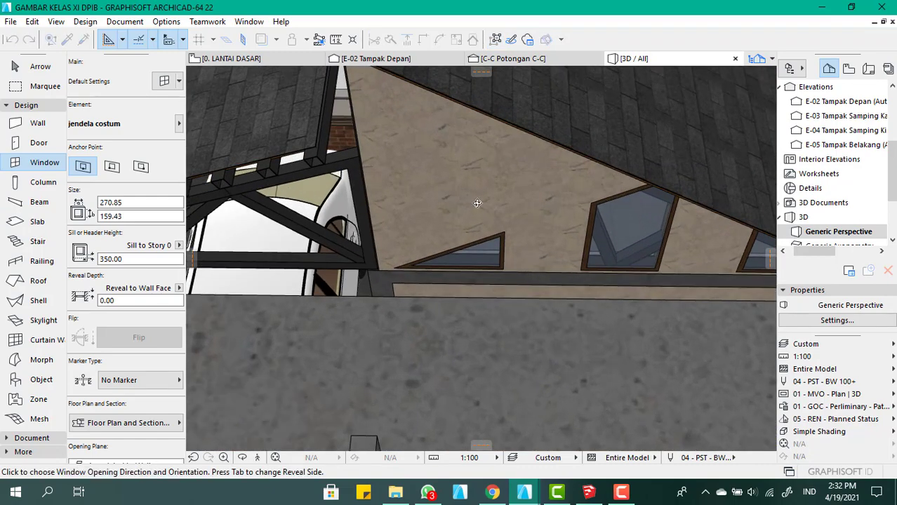
pyautogui.keyDown('shift'); pyautogui.moveTo(477, 203); pyautogui.dragTo(617, 169, button='middle'); pyautogui.keyUp('shift')
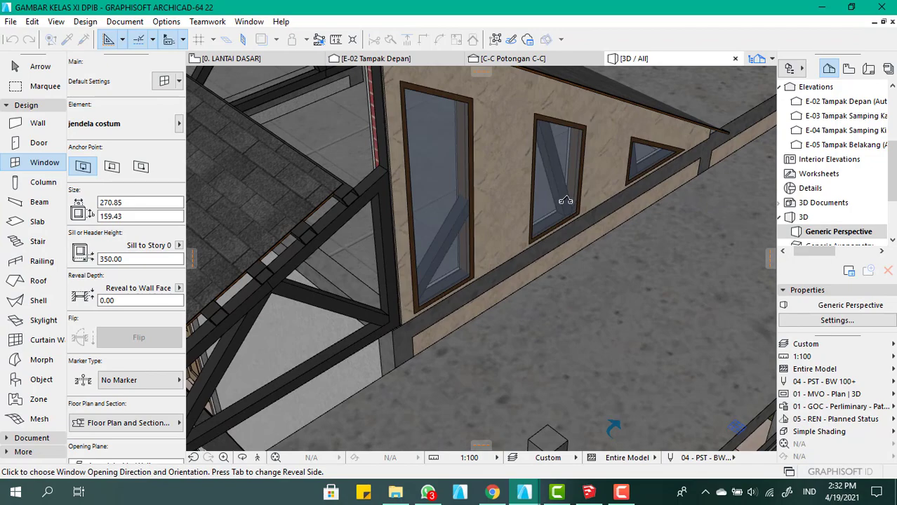
pyautogui.click(566, 201)
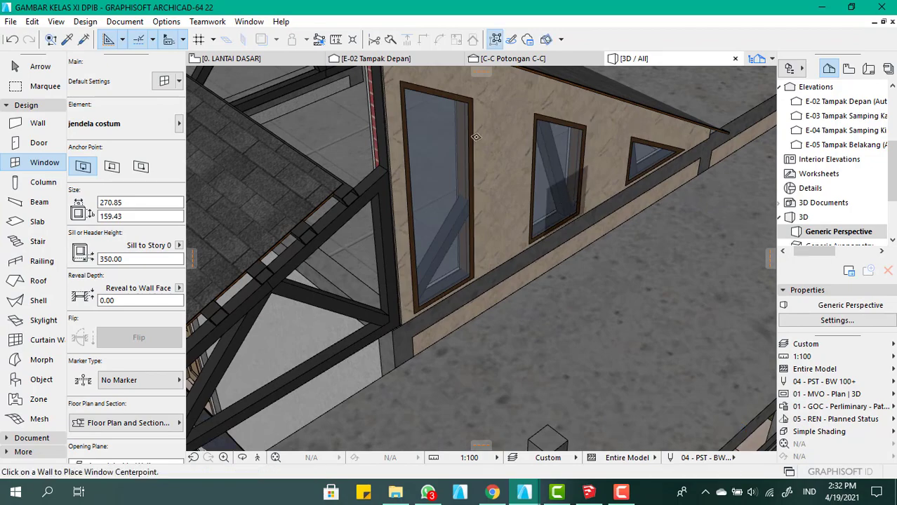
# Leave window placement and examine the three openings in the gable wall from several angles
pyautogui.scroll(-5, 566, 202)
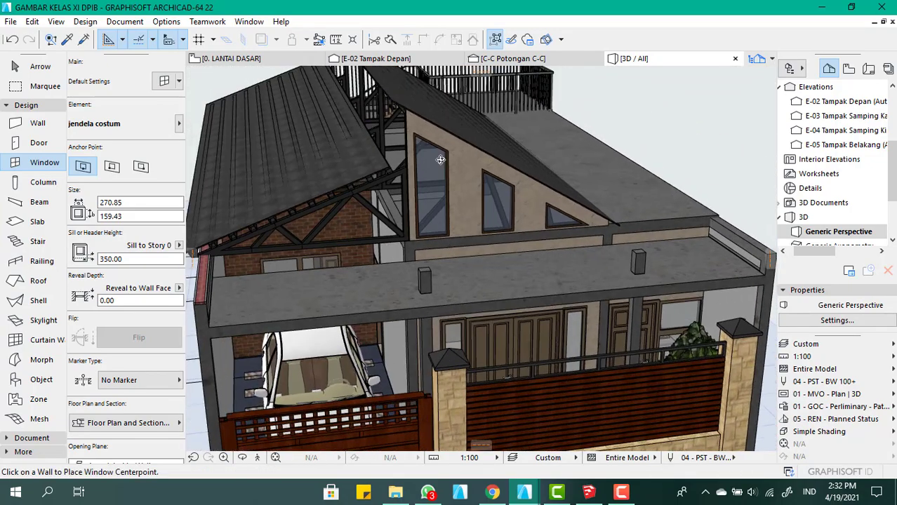
pyautogui.keyDown('shift'); pyautogui.moveTo(440, 160); pyautogui.dragTo(464, 231, button='middle'); pyautogui.keyUp('shift')
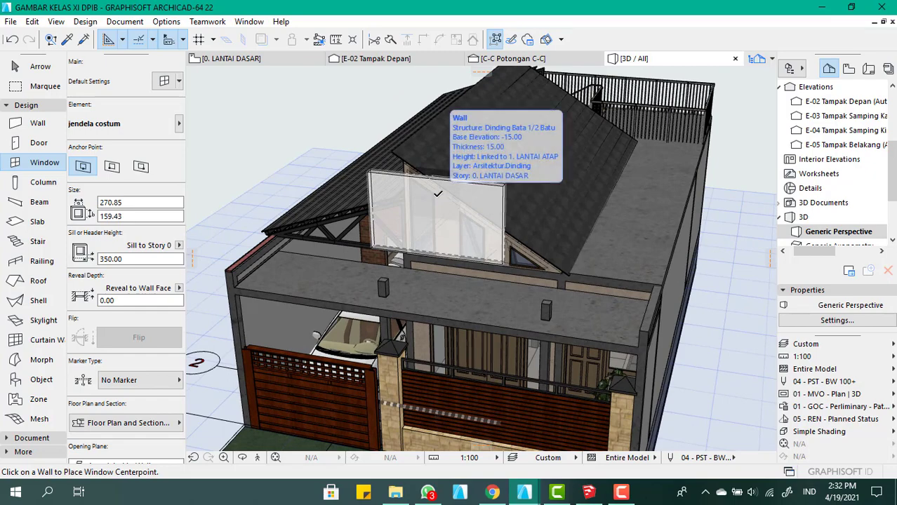
pyautogui.press('Escape')
pyautogui.scroll(-2, 400, 195)
pyautogui.scroll(4, 398, 196)
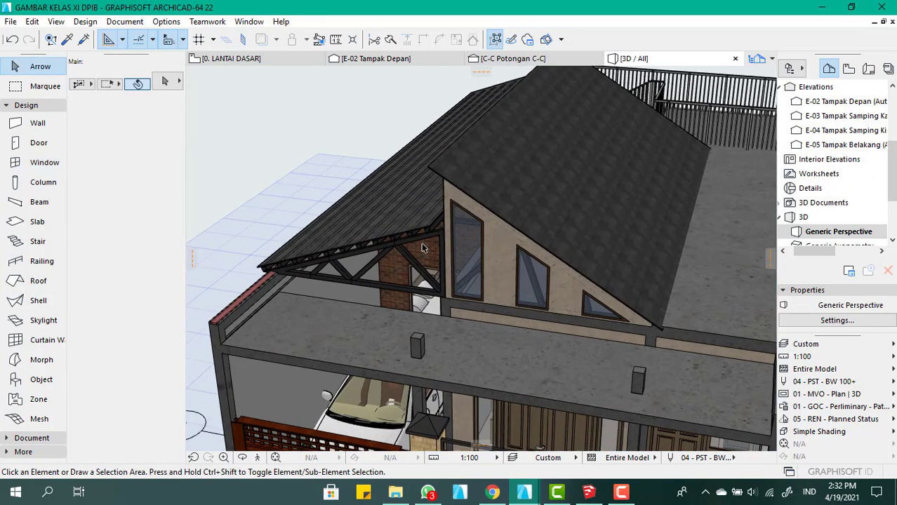
pyautogui.keyDown('shift'); pyautogui.moveTo(441, 250); pyautogui.dragTo(479, 233, button='middle'); pyautogui.keyUp('shift')
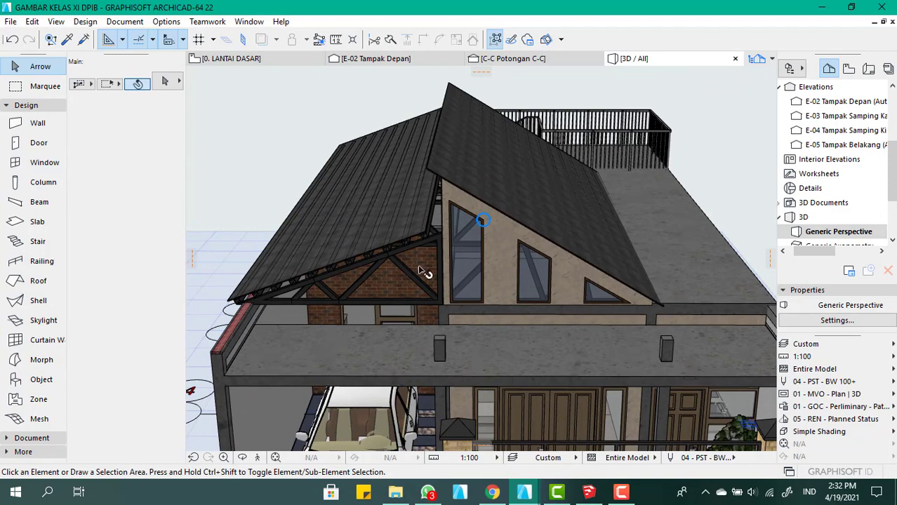
pyautogui.scroll(-2, 424, 268)
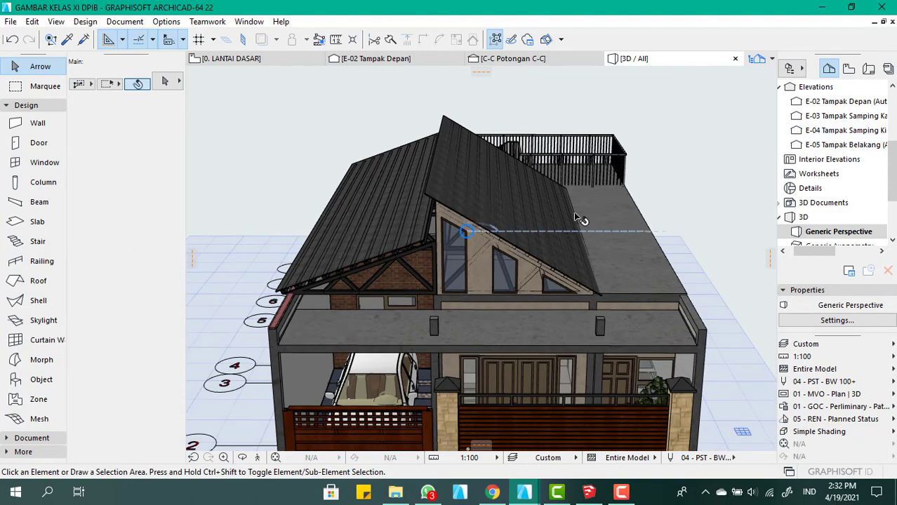
# Open the 1. LANTAI ATAP floor plan at the front edge of the tiled roof
pyautogui.scroll(3, 856, 133)
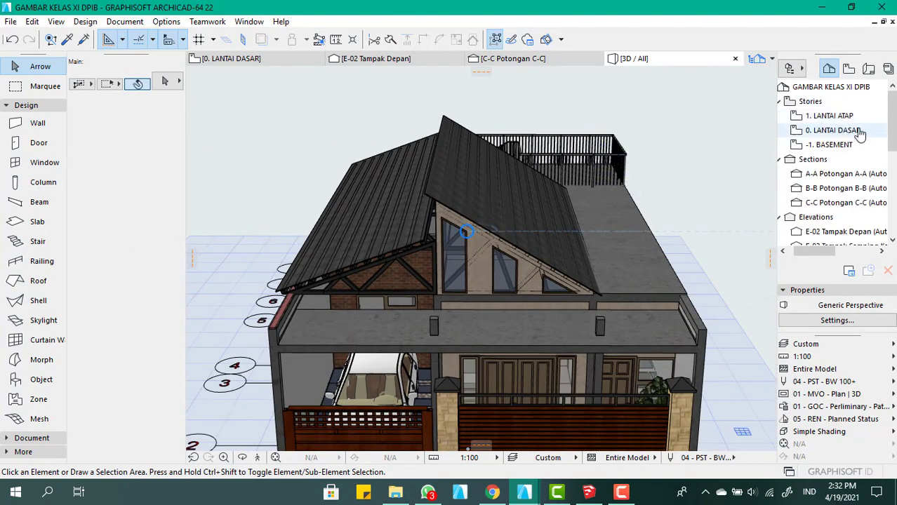
pyautogui.doubleClick(848, 118)
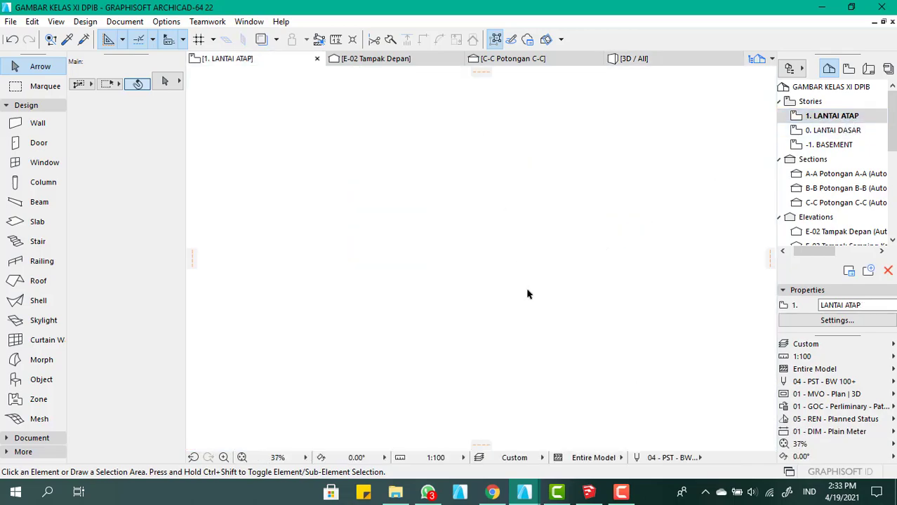
pyautogui.scroll(-1, 540, 263)
pyautogui.scroll(10, 585, 165)
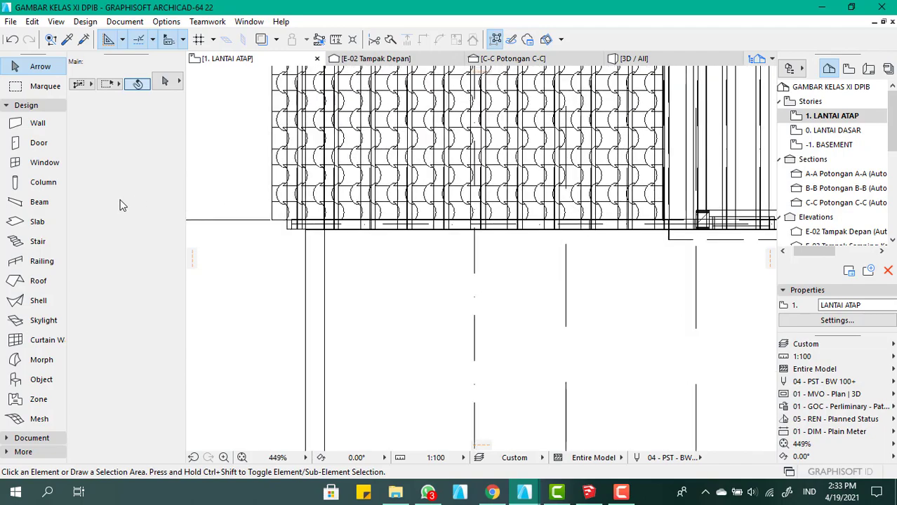
# Draw a straight brick wall about 303.5 long beneath the tiled roof's front edge, from the column to the roof's outer corner
pyautogui.click(37, 123)
pyautogui.scroll(3, 685, 222)
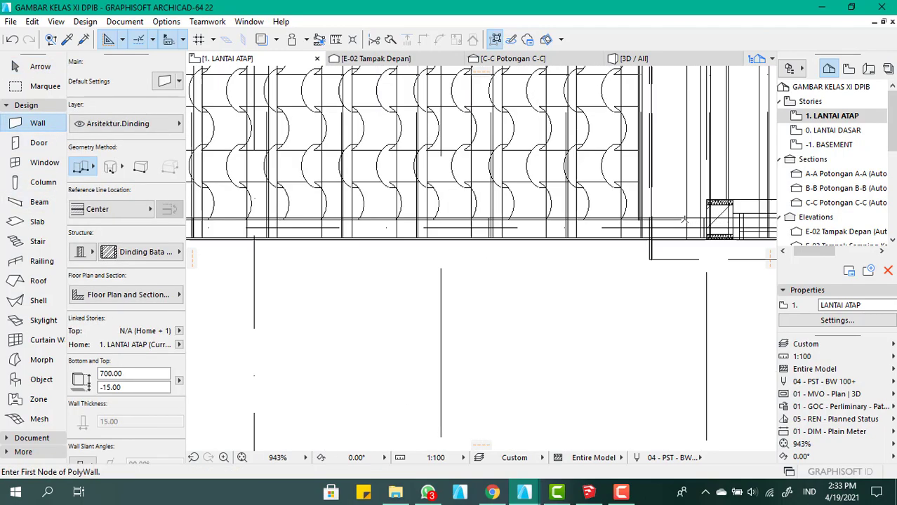
pyautogui.scroll(1, 685, 222)
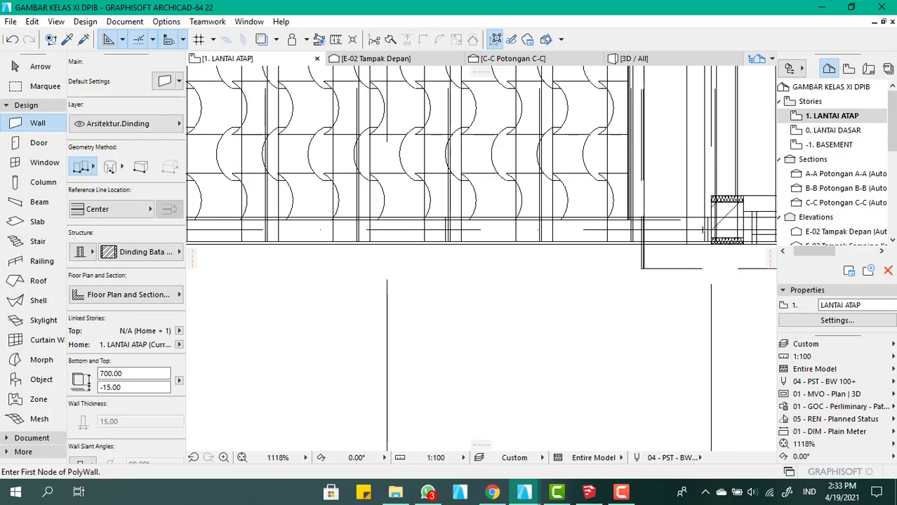
pyautogui.click(702, 230)
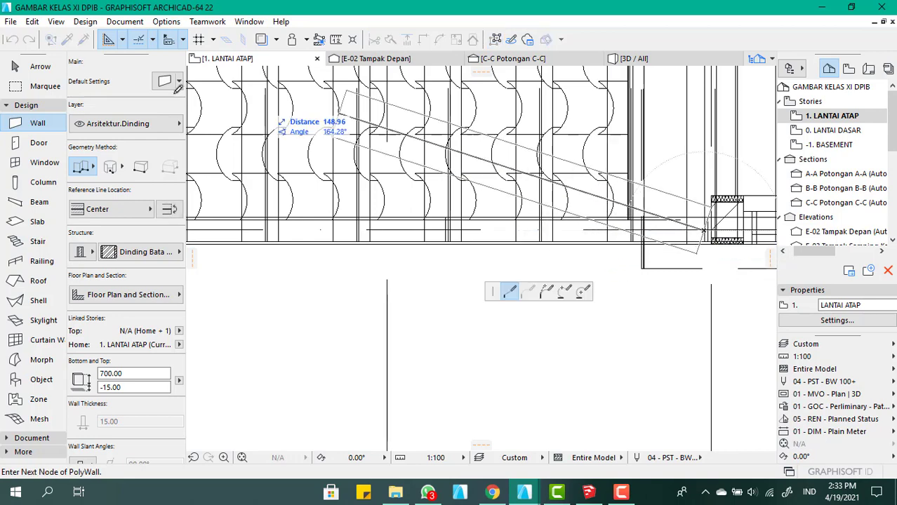
pyautogui.scroll(-3, 518, 201)
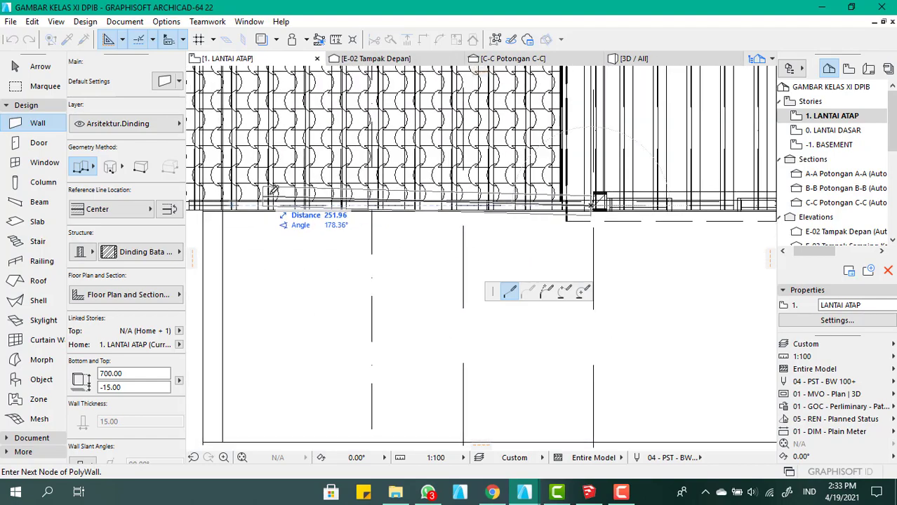
pyautogui.scroll(-2, 270, 194)
pyautogui.scroll(5, 321, 193)
pyautogui.scroll(2, 322, 192)
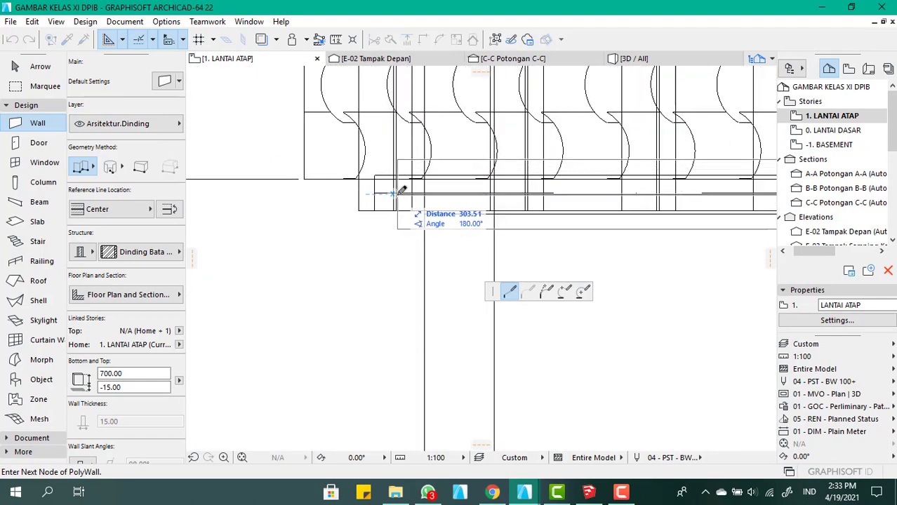
pyautogui.doubleClick(400, 191)
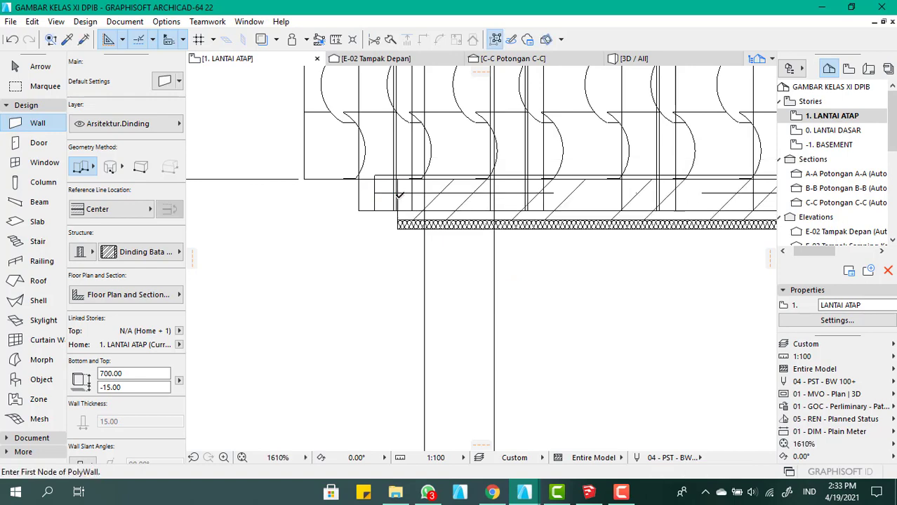
# Raise the new front wall in the 3D view so its base sits on the beam top beside the gable wall, at -3.00
pyautogui.scroll(-3, 401, 193)
pyautogui.click(634, 58)
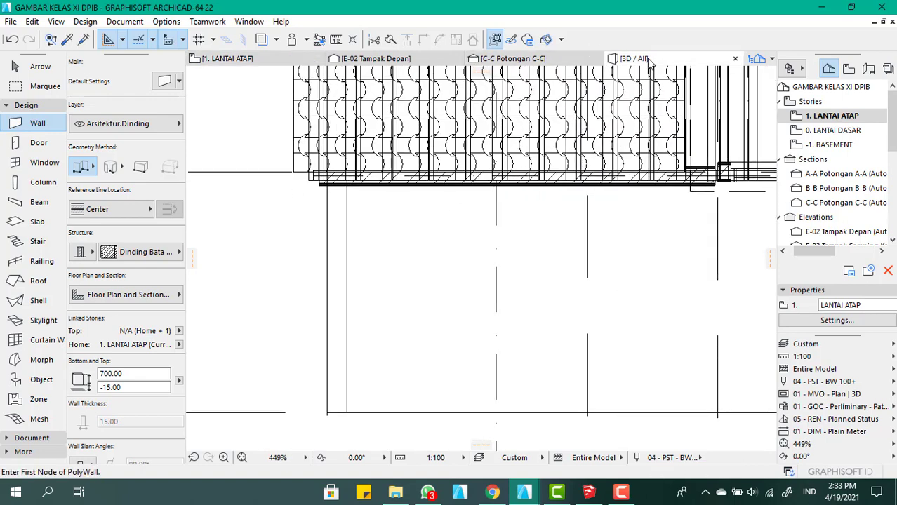
pyautogui.scroll(3, 406, 291)
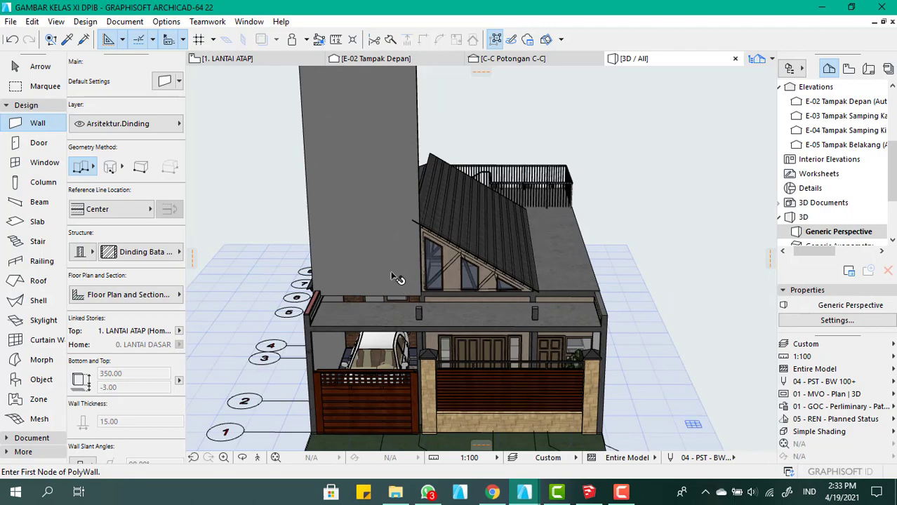
pyautogui.keyDown('shift'); pyautogui.moveTo(397, 278); pyautogui.dragTo(443, 294, button='middle'); pyautogui.keyUp('shift')
pyautogui.scroll(6, 443, 295)
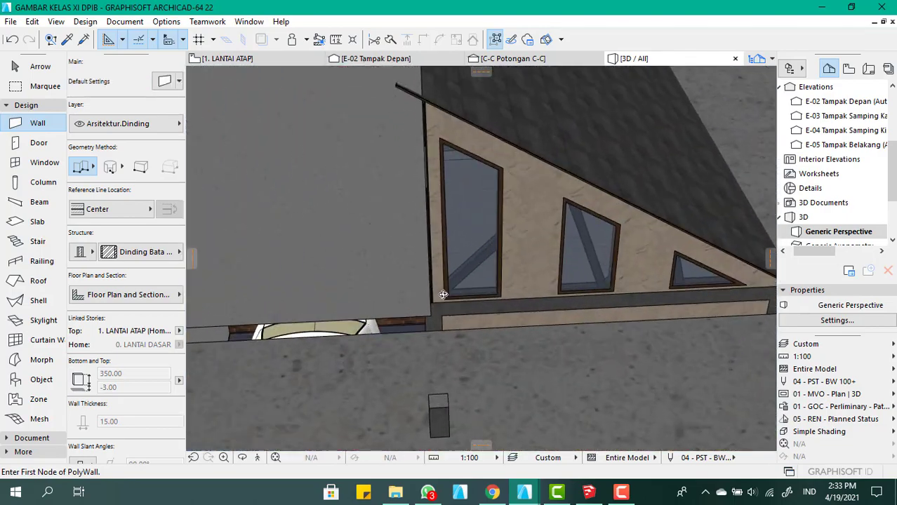
pyautogui.scroll(5, 443, 295)
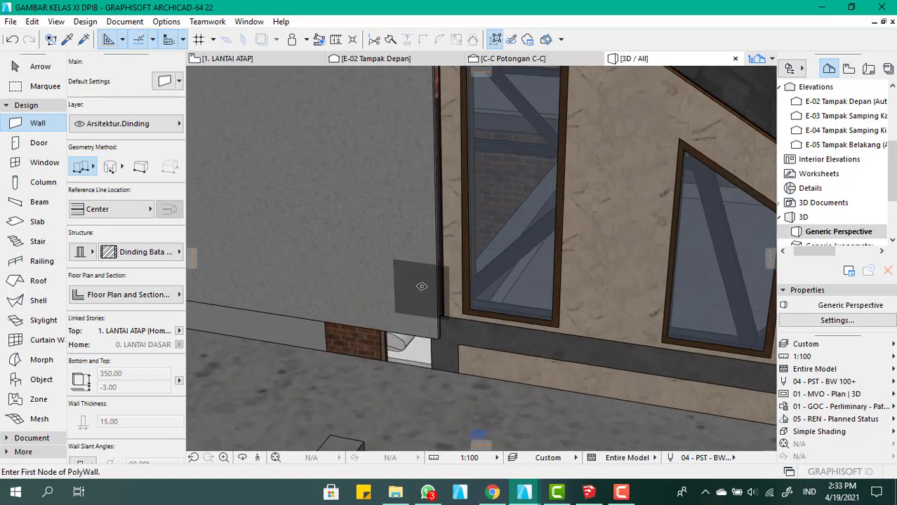
pyautogui.scroll(2, 405, 270)
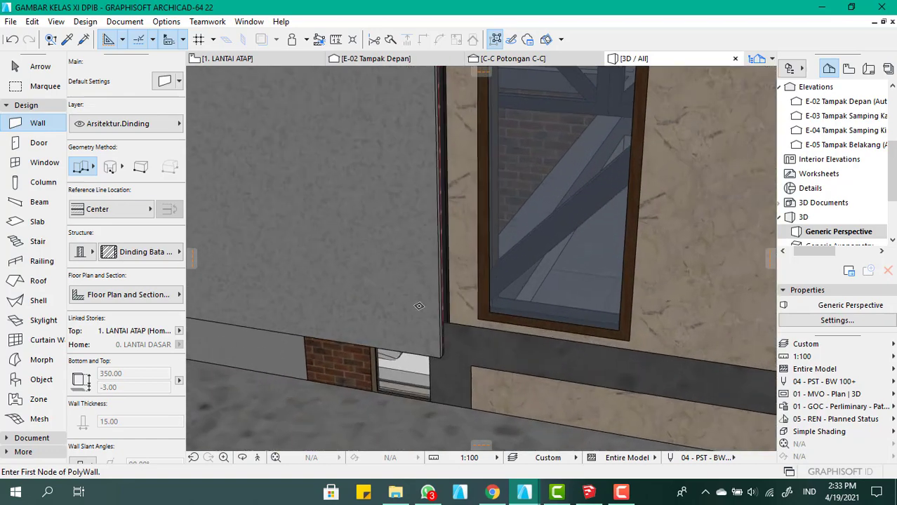
pyautogui.press('Escape')
pyautogui.click(404, 270)
pyautogui.hotkey('ctrl', 'd')
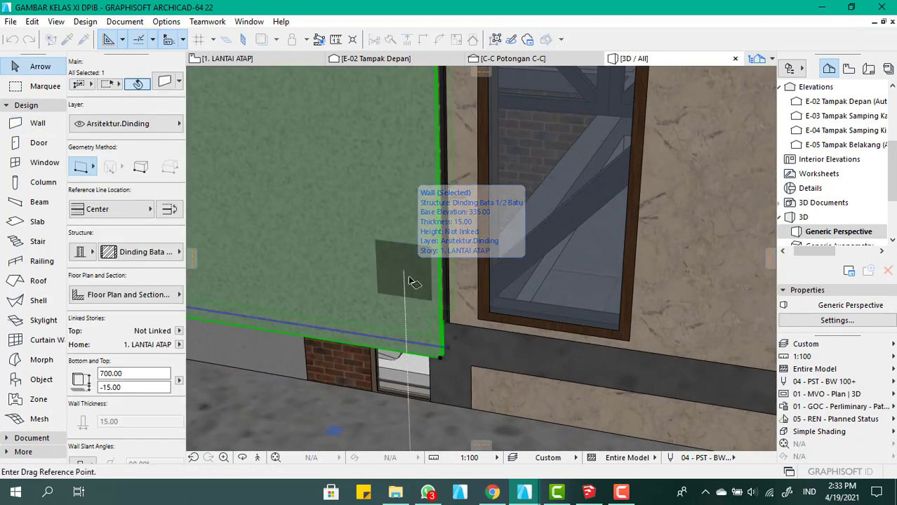
pyautogui.scroll(4, 442, 358)
pyautogui.scroll(-3, 447, 357)
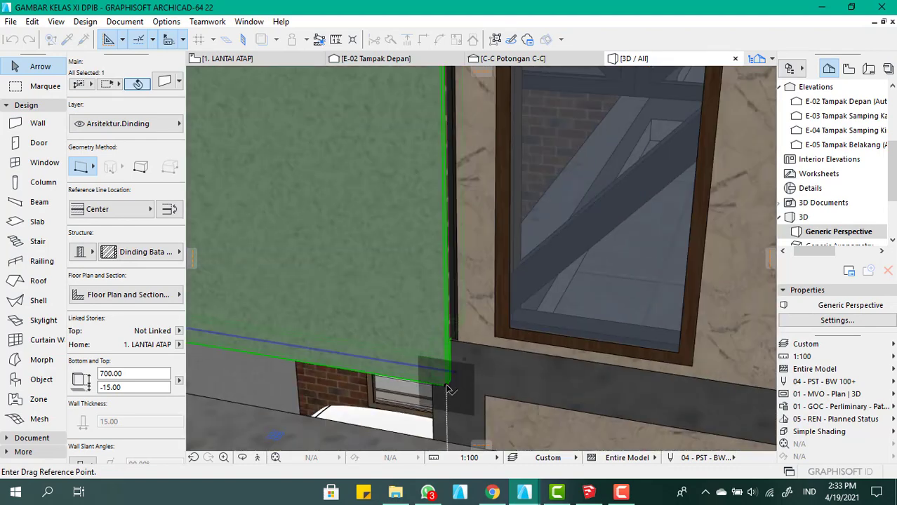
pyautogui.click(447, 381)
pyautogui.click(459, 346)
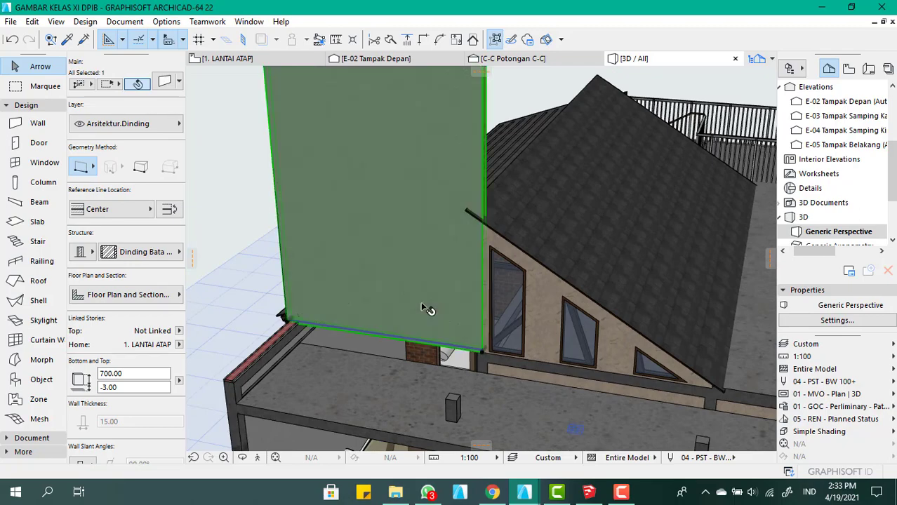
pyautogui.keyDown('shift'); pyautogui.moveTo(426, 308); pyautogui.dragTo(445, 263, button='middle'); pyautogui.keyUp('shift')
pyautogui.click(240, 265)
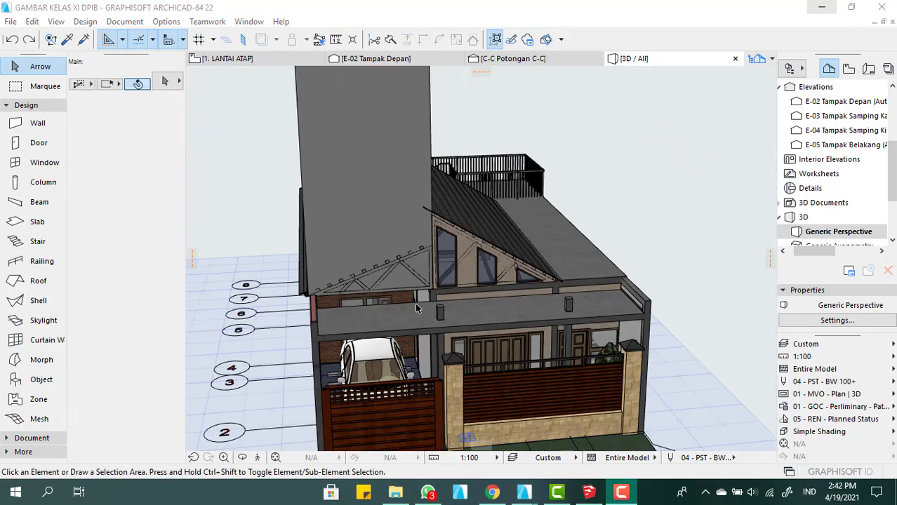
# Move the 20° tiled roof behind the tall front wall 10 towards the front of the house
pyautogui.scroll(3, 414, 302)
pyautogui.scroll(-2, 456, 279)
pyautogui.scroll(2, 393, 302)
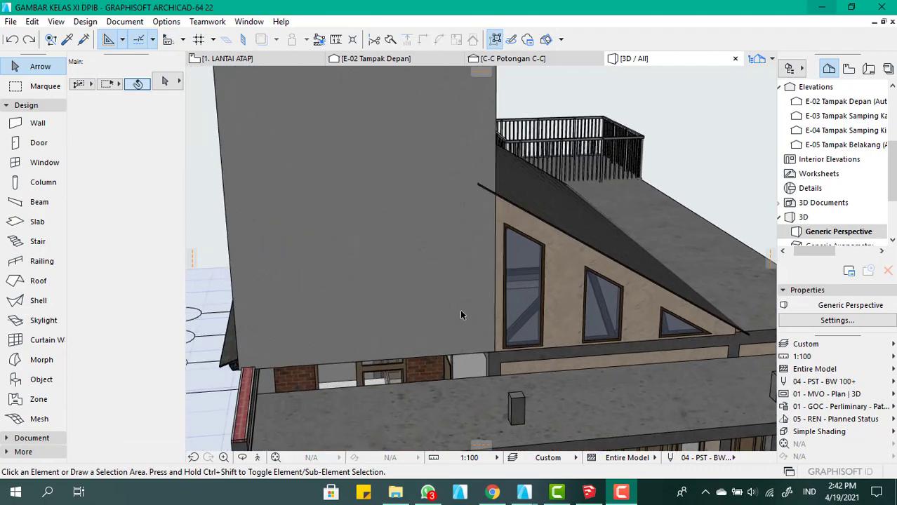
pyautogui.scroll(-2, 572, 321)
pyautogui.keyDown('shift'); pyautogui.moveTo(507, 325); pyautogui.dragTo(740, 338, button='middle'); pyautogui.keyUp('shift')
pyautogui.scroll(-2, 547, 290)
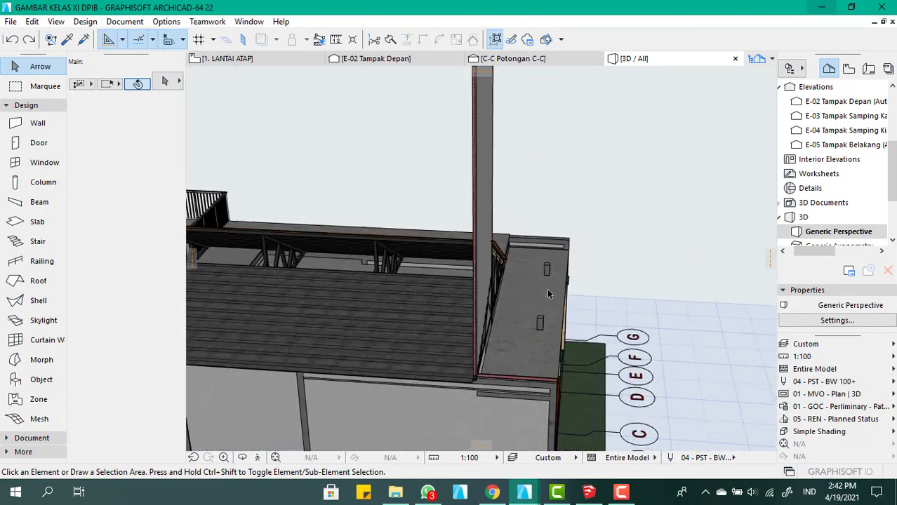
pyautogui.scroll(3, 445, 386)
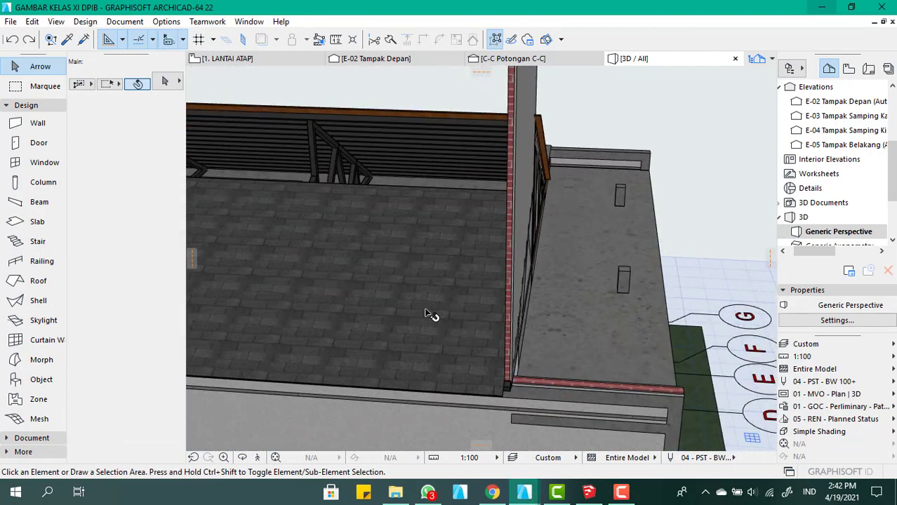
pyautogui.click(426, 312)
pyautogui.hotkey('ctrl', 'd')
pyautogui.click(412, 305)
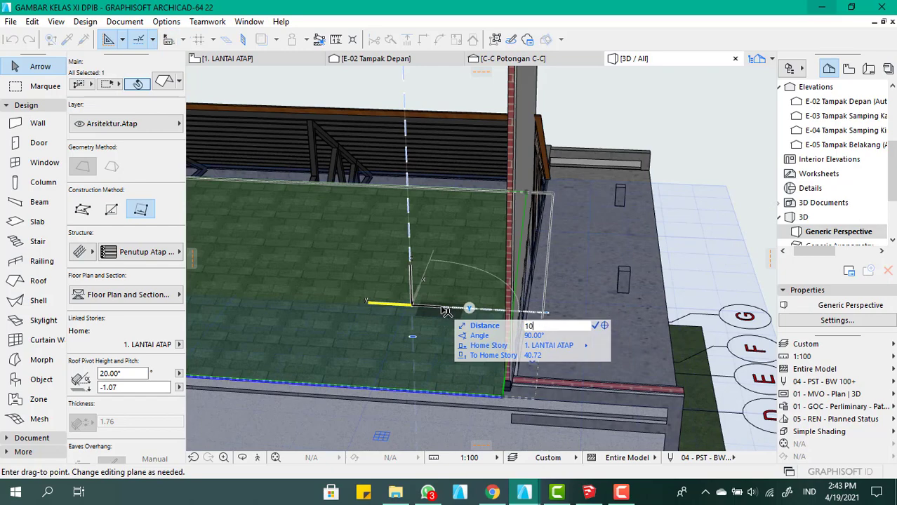
pyautogui.click(446, 310)
pyautogui.keyDown('shift'); pyautogui.moveTo(483, 288); pyautogui.dragTo(336, 294, button='middle'); pyautogui.keyUp('shift')
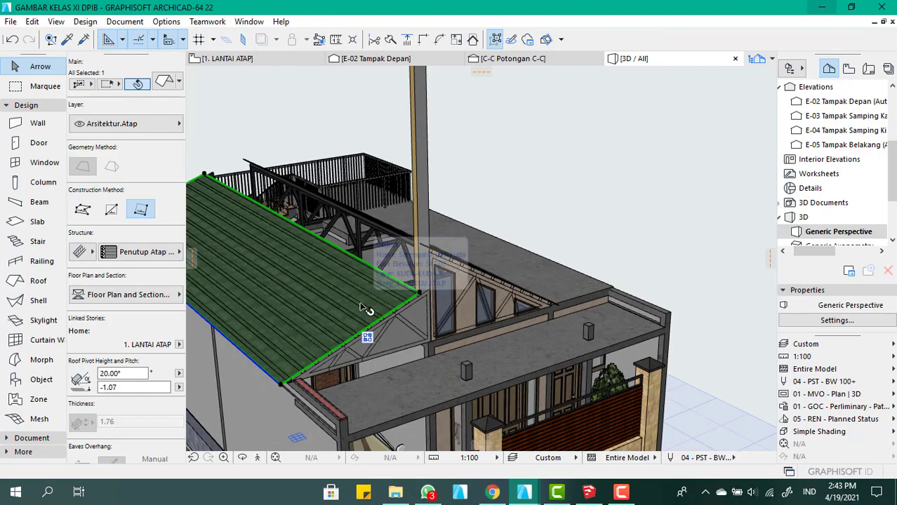
pyautogui.press('Escape')
# Start Solid Element Operations and assign the 31° roof above the gable windows as the operator element
pyautogui.keyDown('shift'); pyautogui.moveTo(383, 327); pyautogui.dragTo(314, 331, button='middle'); pyautogui.keyUp('shift')
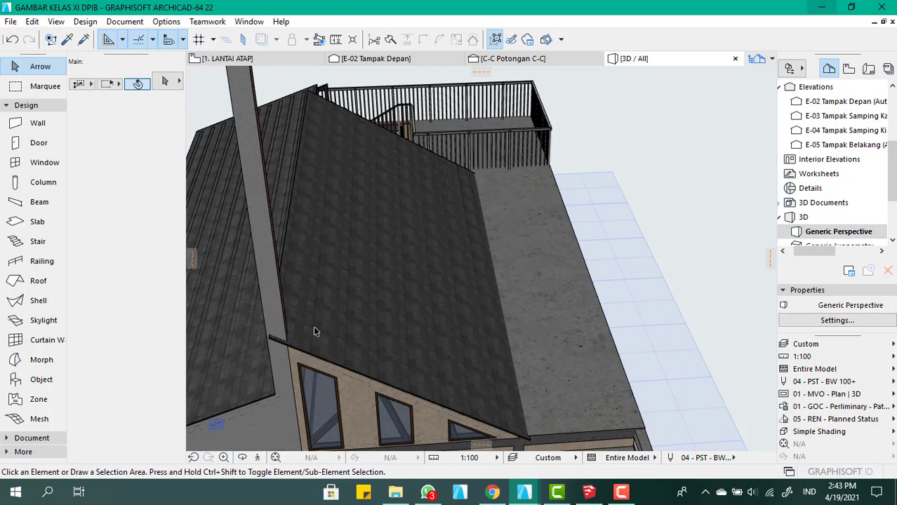
pyautogui.click(313, 326)
pyautogui.rightClick(324, 290)
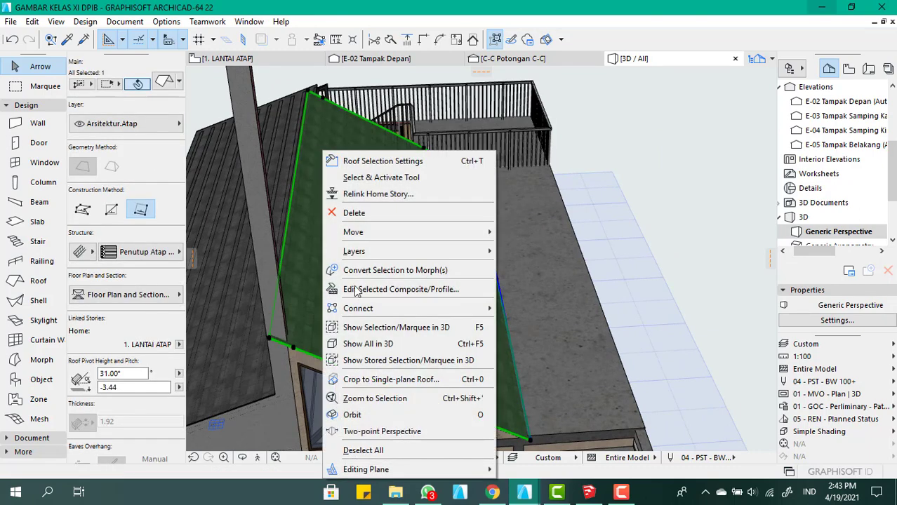
pyautogui.moveTo(421, 308)
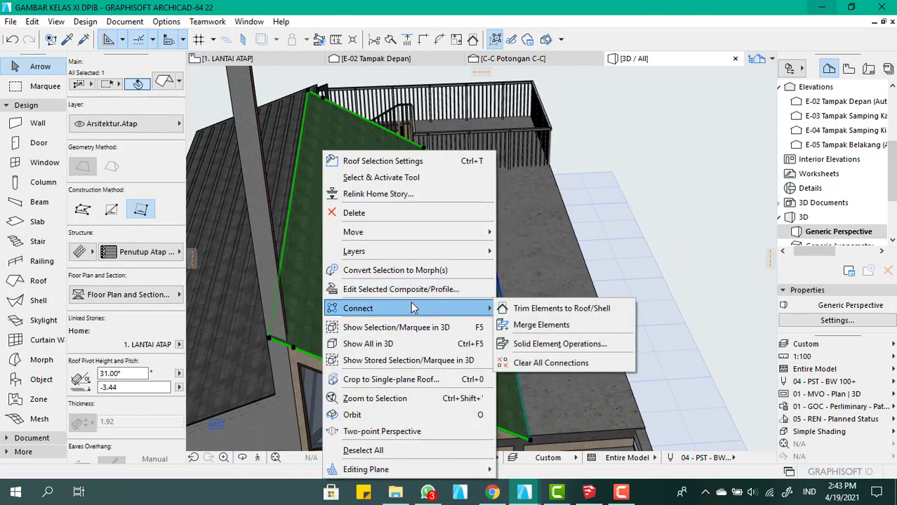
pyautogui.click(571, 344)
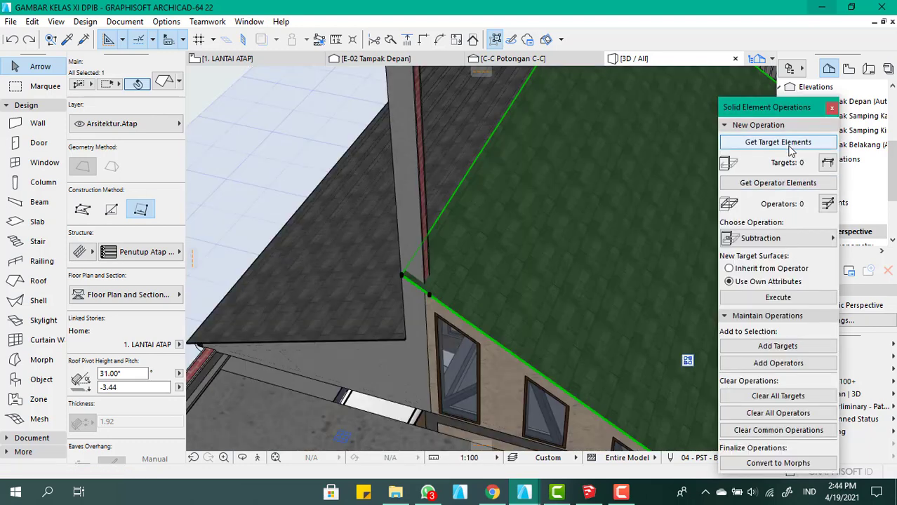
pyautogui.click(582, 190)
pyautogui.rightClick(572, 193)
pyautogui.click(778, 147)
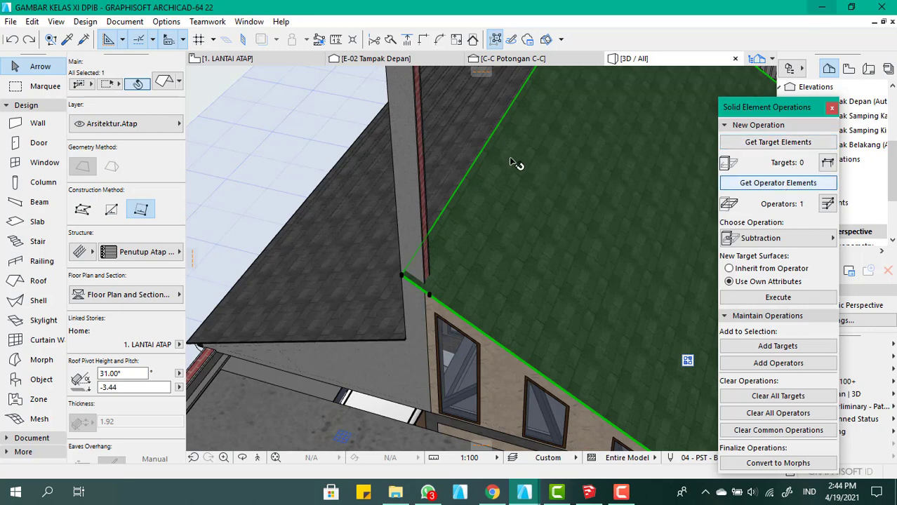
# Set the tall front wall as target and trim it by the 31° roof using Subtraction with upward extrusion
pyautogui.click(428, 154)
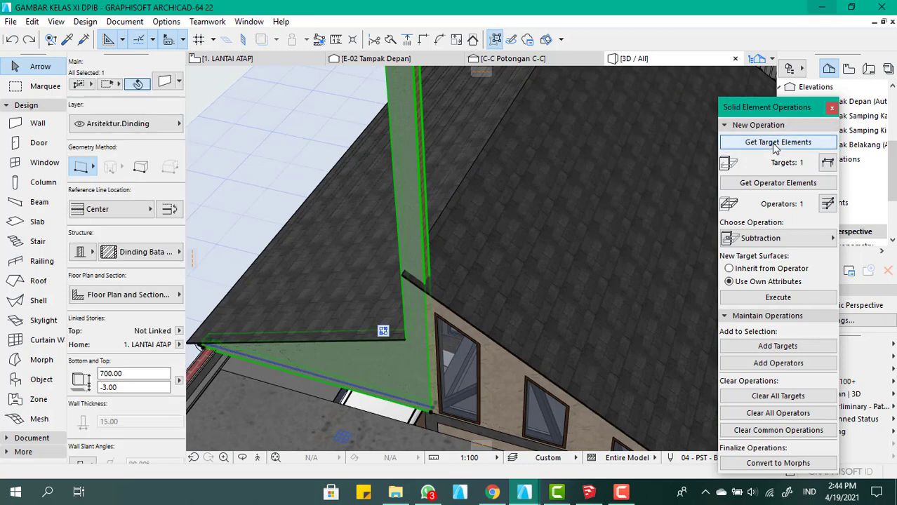
pyautogui.click(791, 239)
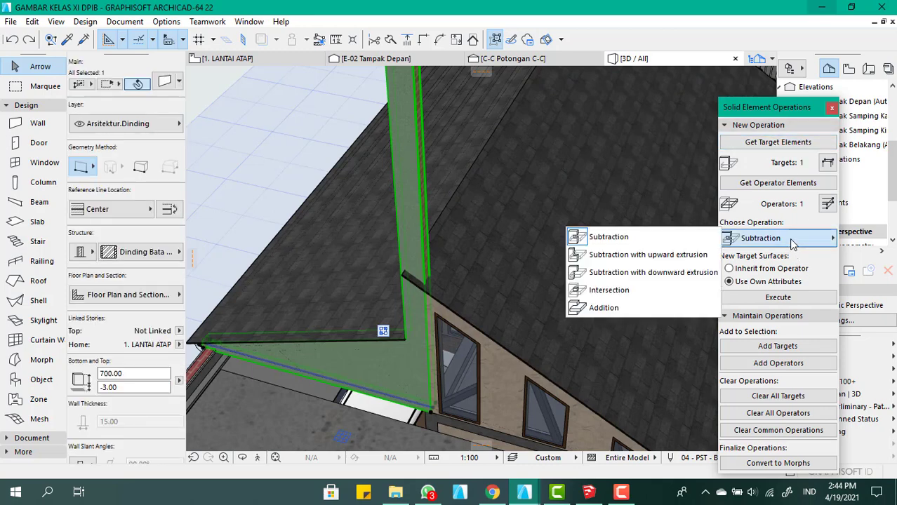
pyautogui.click(686, 257)
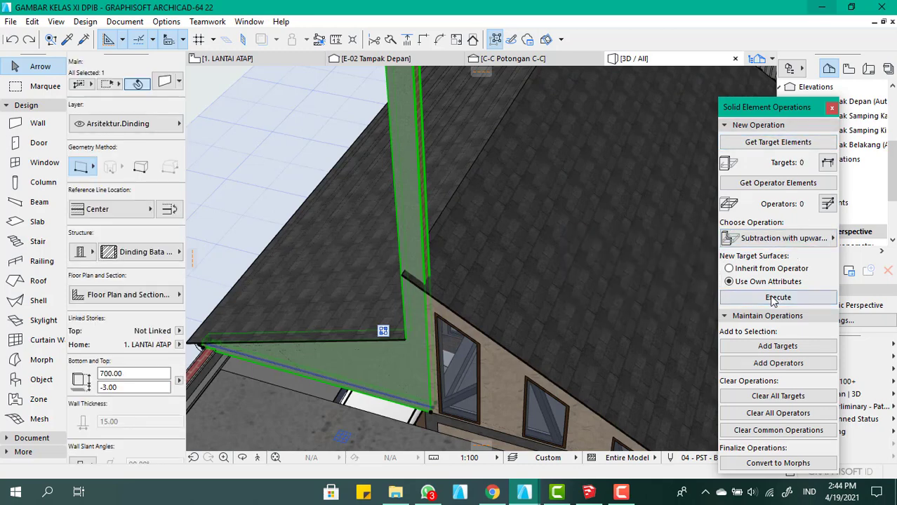
pyautogui.click(773, 300)
pyautogui.moveTo(528, 254); pyautogui.dragTo(453, 296)
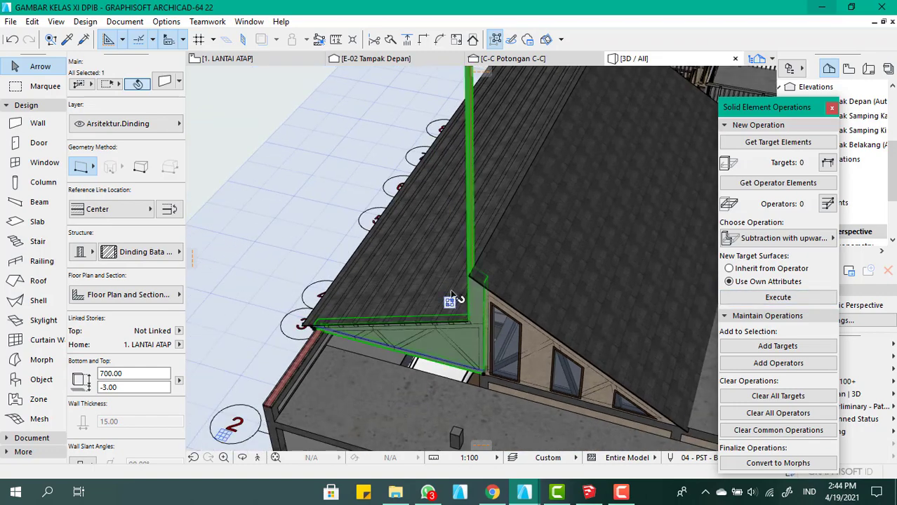
pyautogui.click(276, 265)
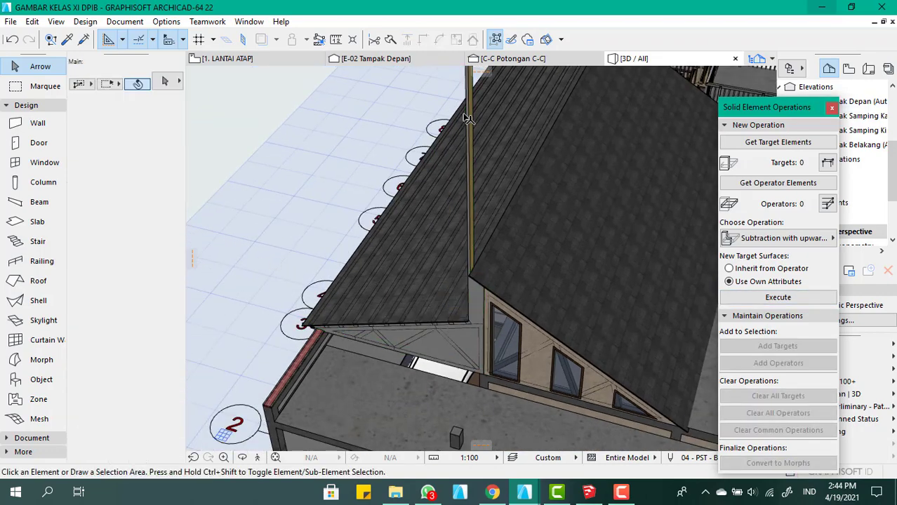
pyautogui.click(831, 108)
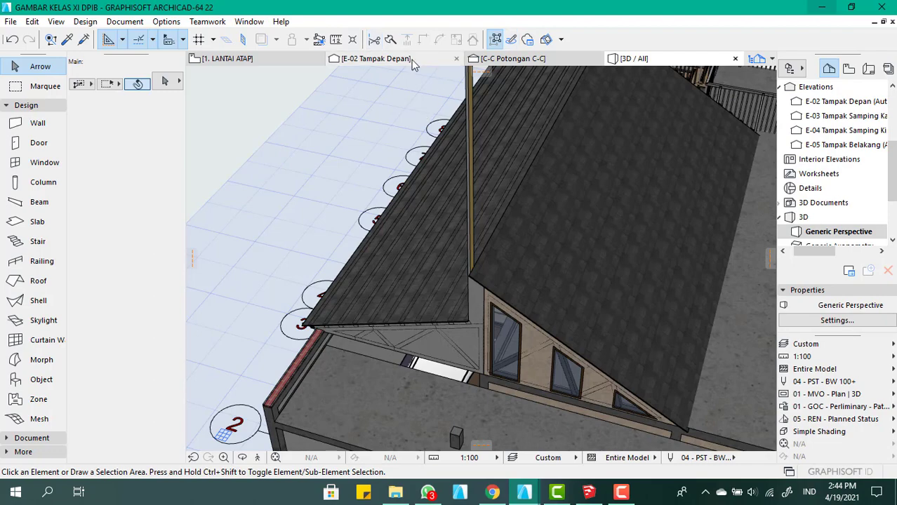
# Select the 31° roof in the front elevation and offset its upper ridge-side edge outward by 30 in the roof plan
pyautogui.click(413, 61)
pyautogui.scroll(10, 498, 156)
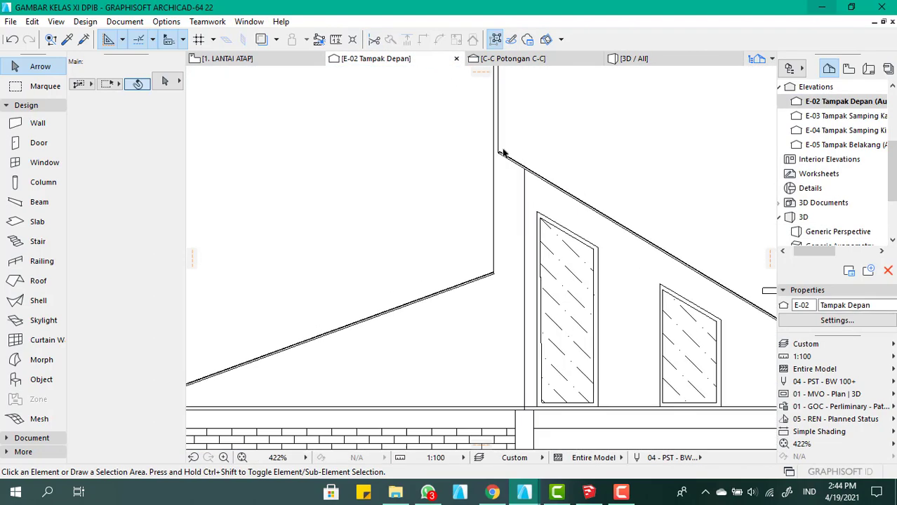
pyautogui.click(499, 160)
pyautogui.scroll(-6, 351, 112)
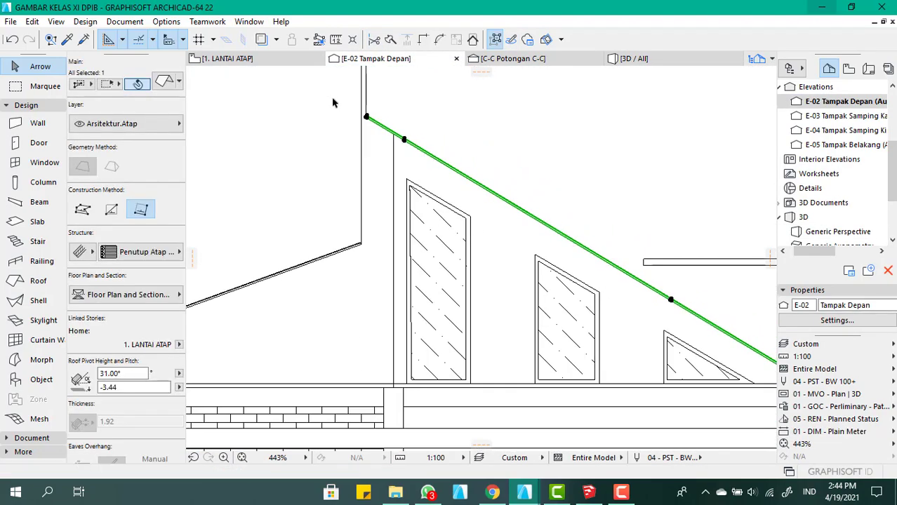
pyautogui.scroll(2, 379, 134)
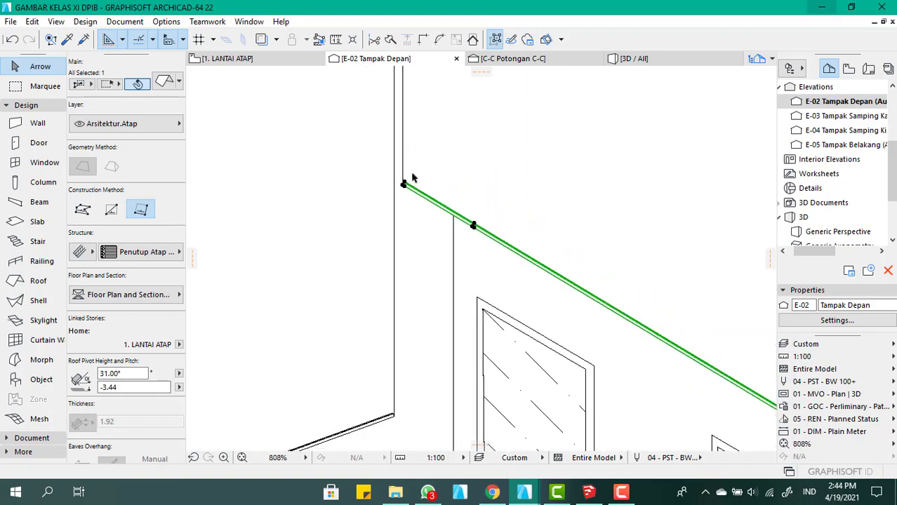
pyautogui.click(223, 59)
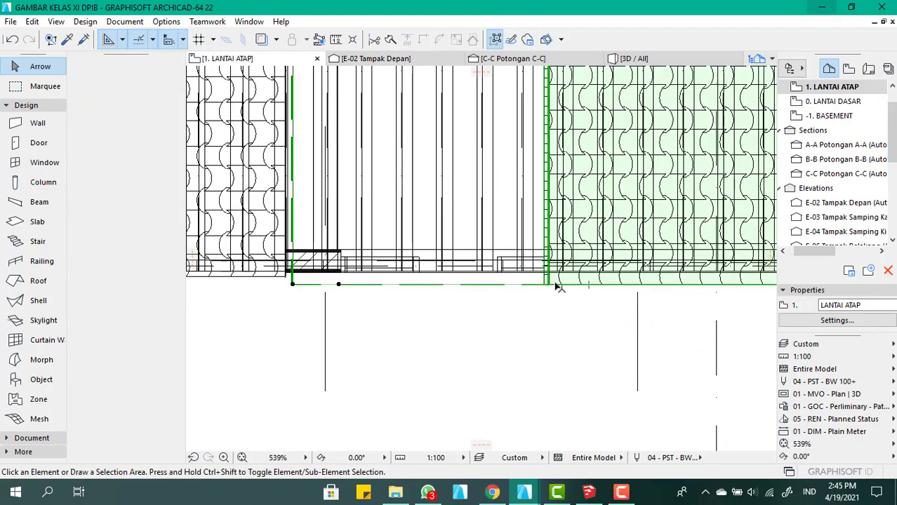
pyautogui.scroll(4, 419, 278)
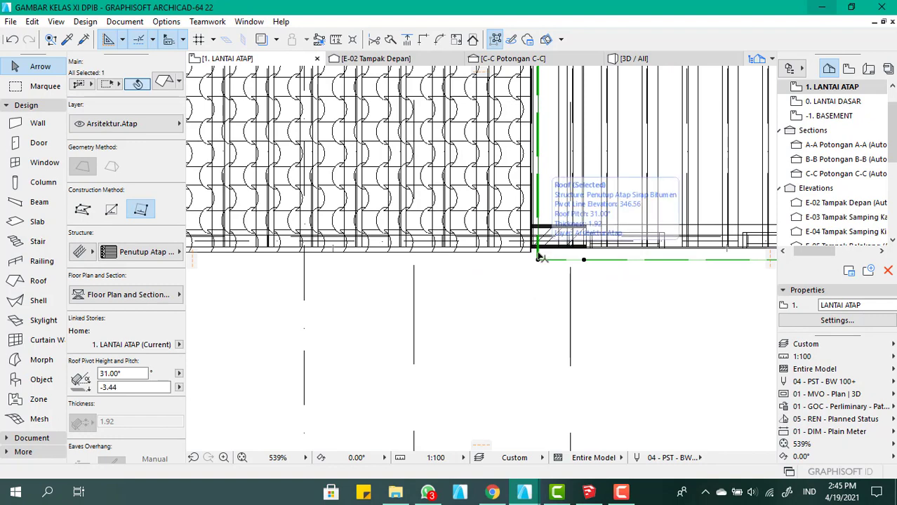
pyautogui.click(539, 258)
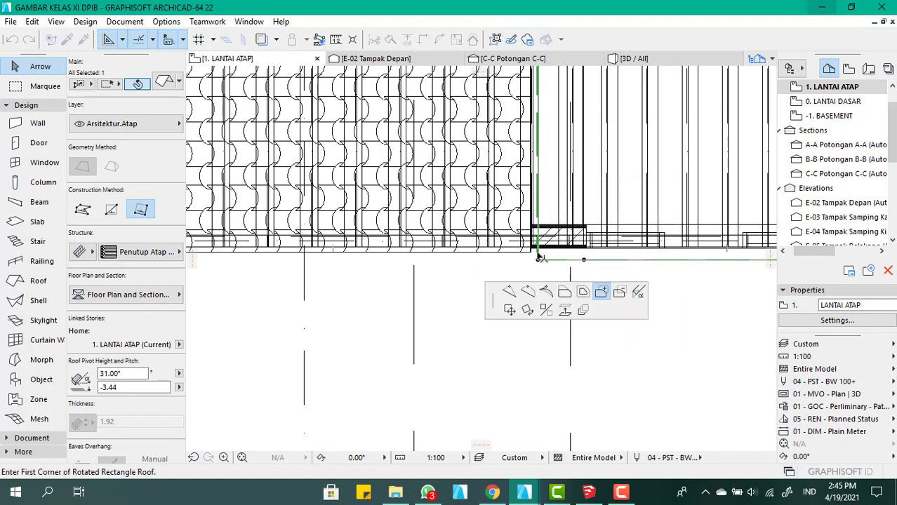
pyautogui.click(567, 298)
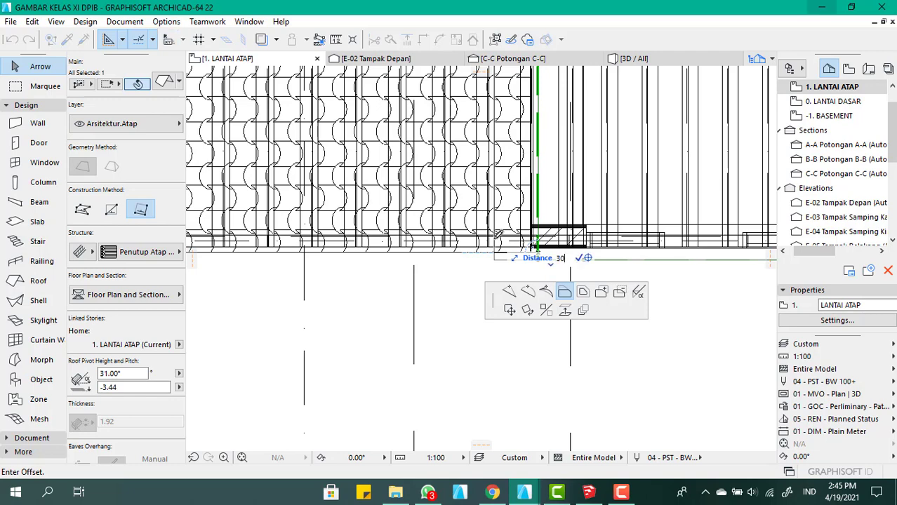
pyautogui.press('Return')
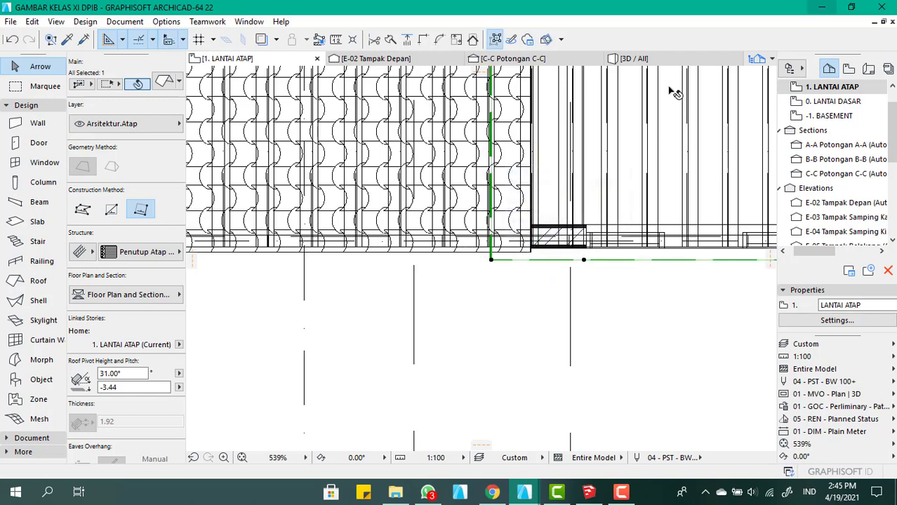
# Override all three surfaces of the tall front wall in 3D with Batu - Batu Kapur, linking the surfaces together
pyautogui.click(633, 58)
pyautogui.scroll(-5, 553, 321)
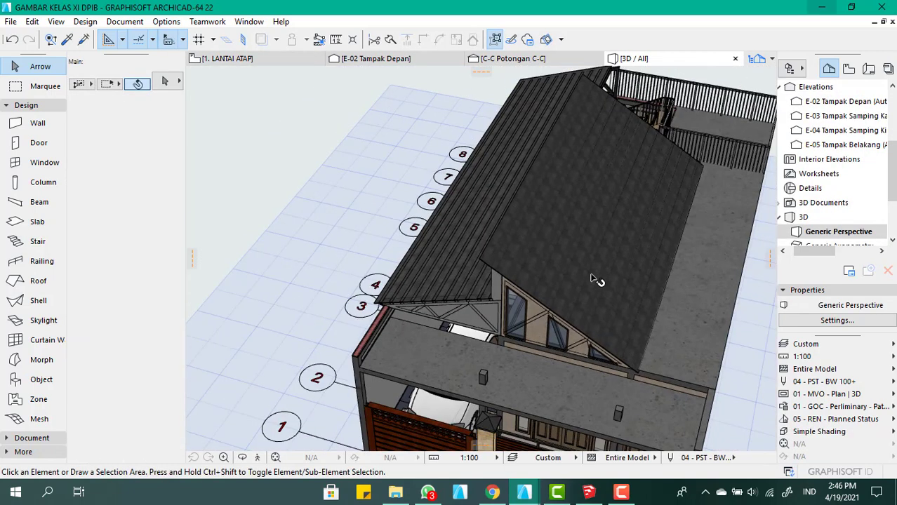
pyautogui.moveTo(578, 302); pyautogui.dragTo(536, 281)
pyautogui.scroll(5, 551, 282)
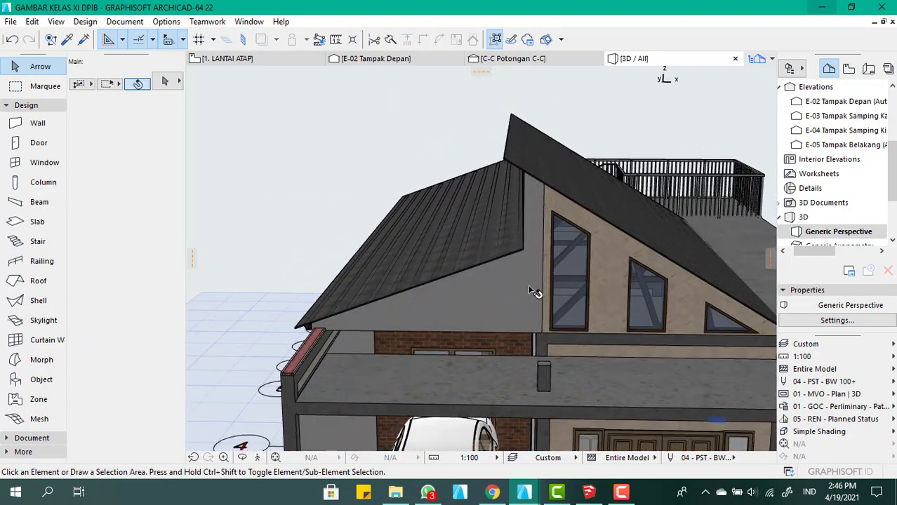
pyautogui.scroll(3, 538, 277)
pyautogui.click(376, 291)
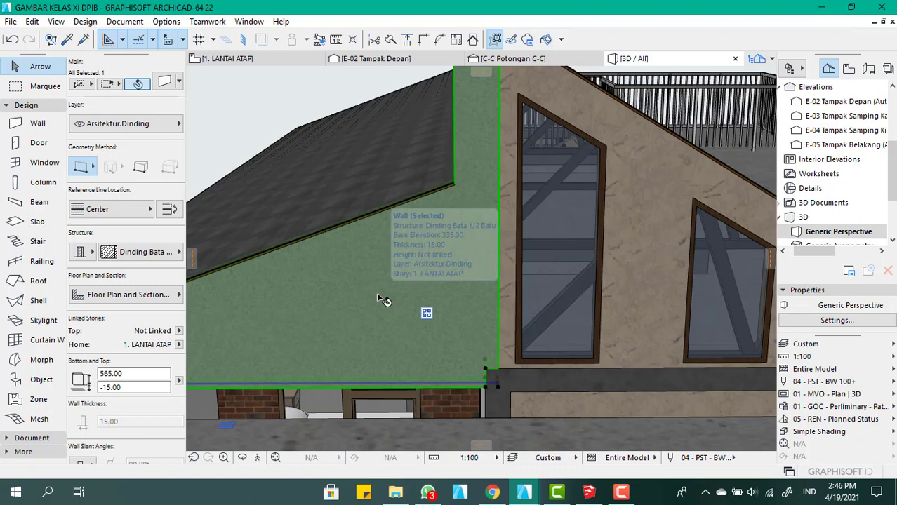
pyautogui.doubleClick(376, 292)
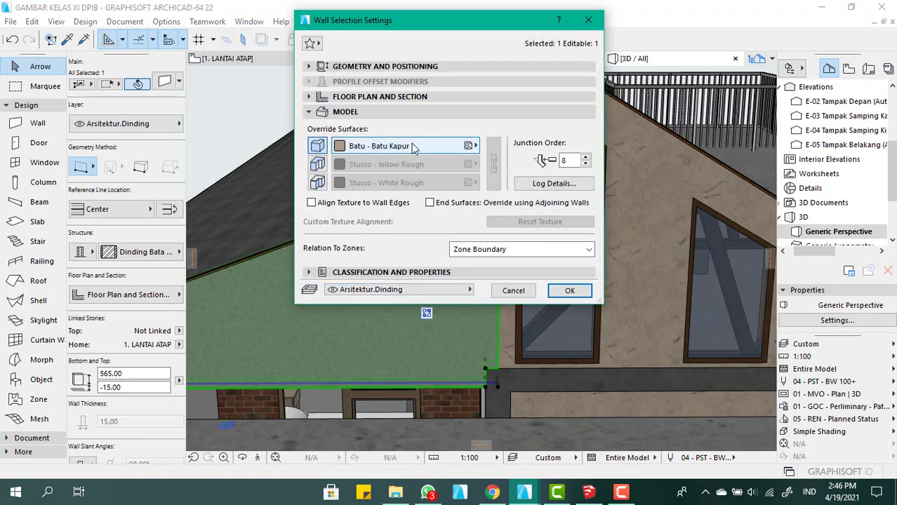
pyautogui.click(318, 170)
pyautogui.click(317, 183)
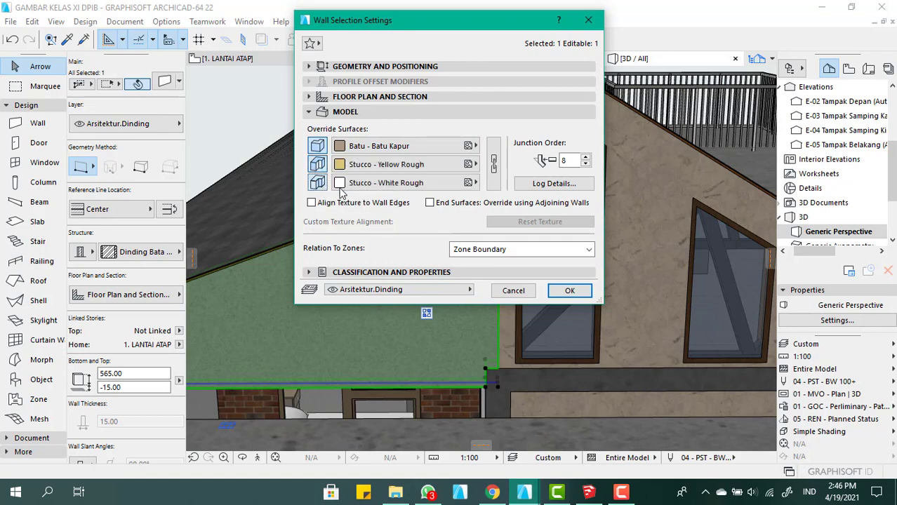
pyautogui.click(493, 163)
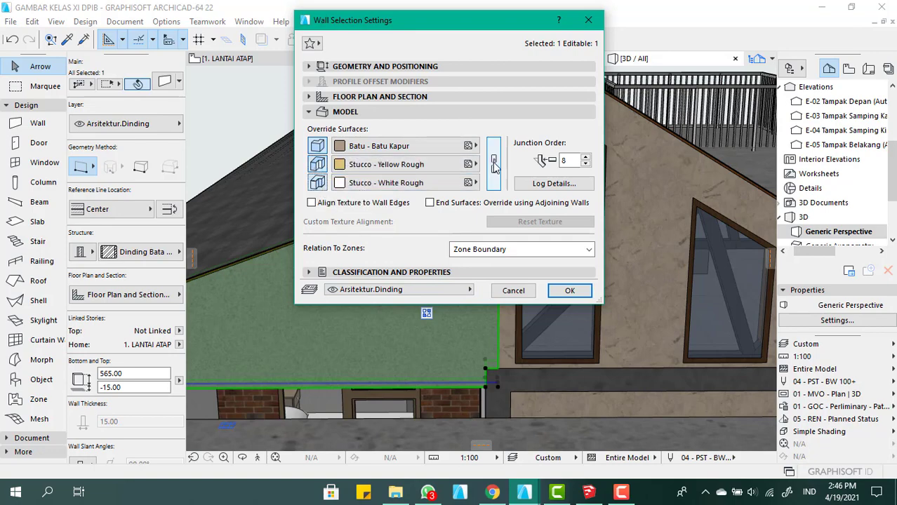
pyautogui.click(557, 293)
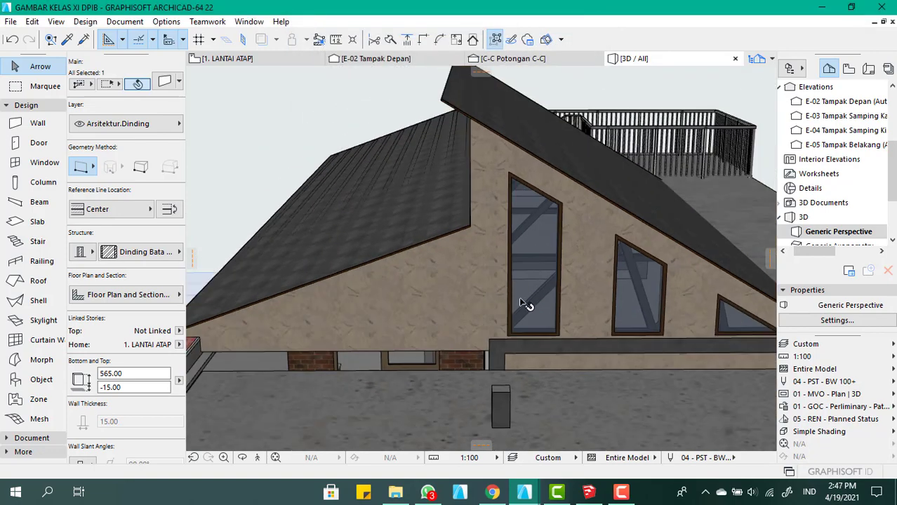
# Examine the finished front gable and the open gap between the two roofs from the front and the side in 3D
pyautogui.scroll(-3, 521, 301)
pyautogui.keyDown('shift'); pyautogui.moveTo(511, 273); pyautogui.dragTo(603, 238, button='middle'); pyautogui.keyUp('shift')
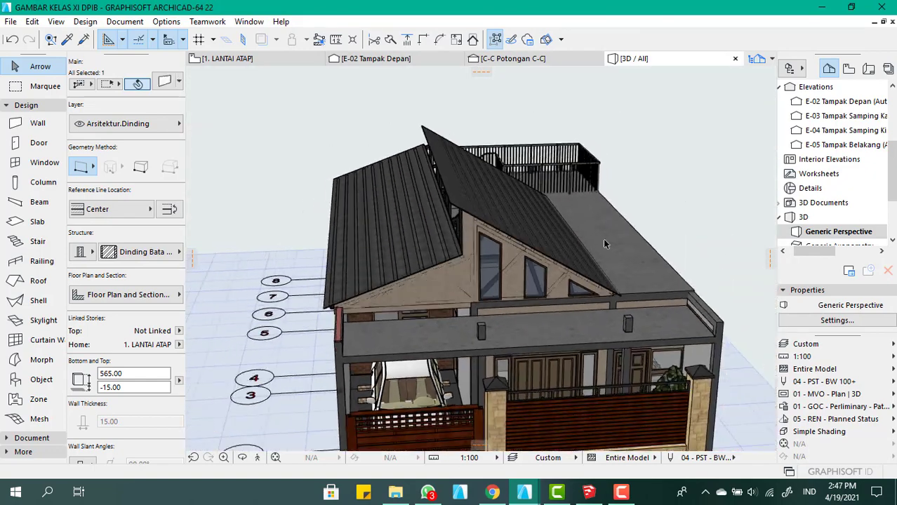
pyautogui.click(697, 219)
pyautogui.scroll(-4, 477, 225)
pyautogui.keyDown('shift'); pyautogui.moveTo(479, 263); pyautogui.dragTo(462, 228, button='middle'); pyautogui.keyUp('shift')
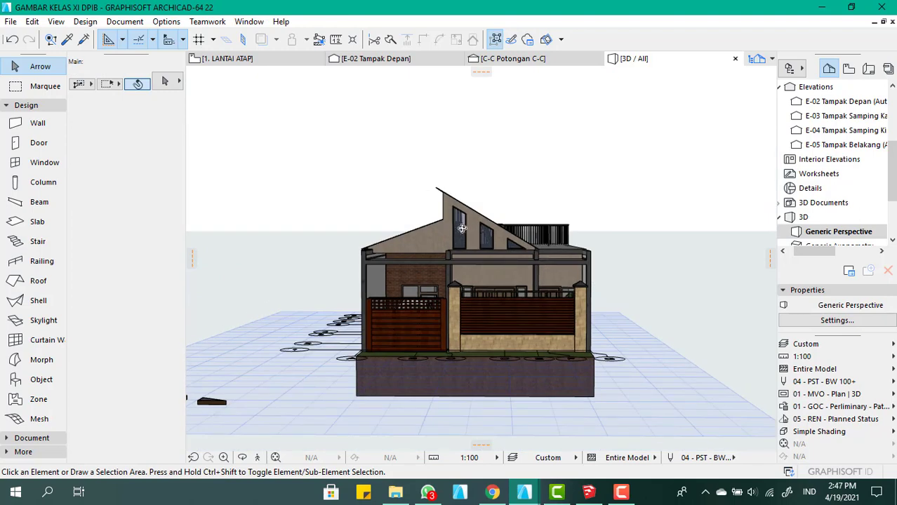
pyautogui.scroll(3, 477, 276)
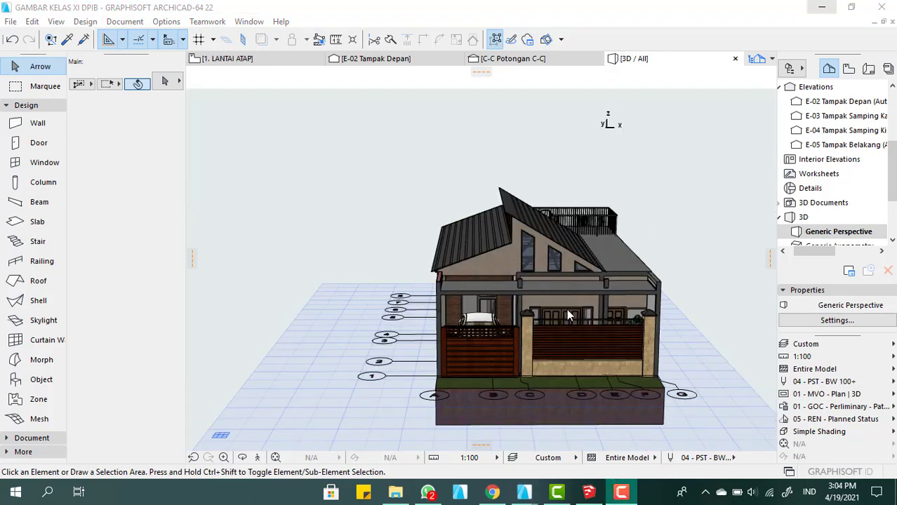
pyautogui.scroll(-3, 561, 305)
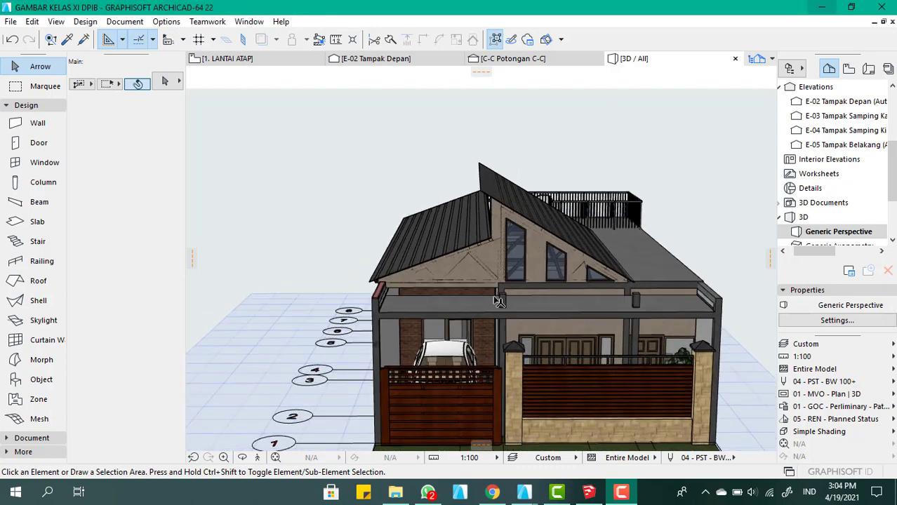
pyautogui.keyDown('shift'); pyautogui.moveTo(509, 270); pyautogui.dragTo(541, 280, button='middle'); pyautogui.keyUp('shift')
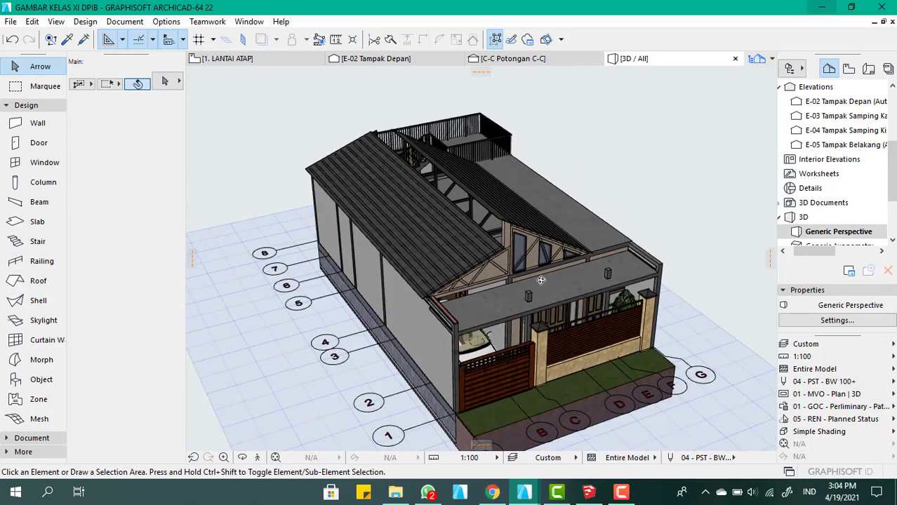
pyautogui.scroll(3, 492, 238)
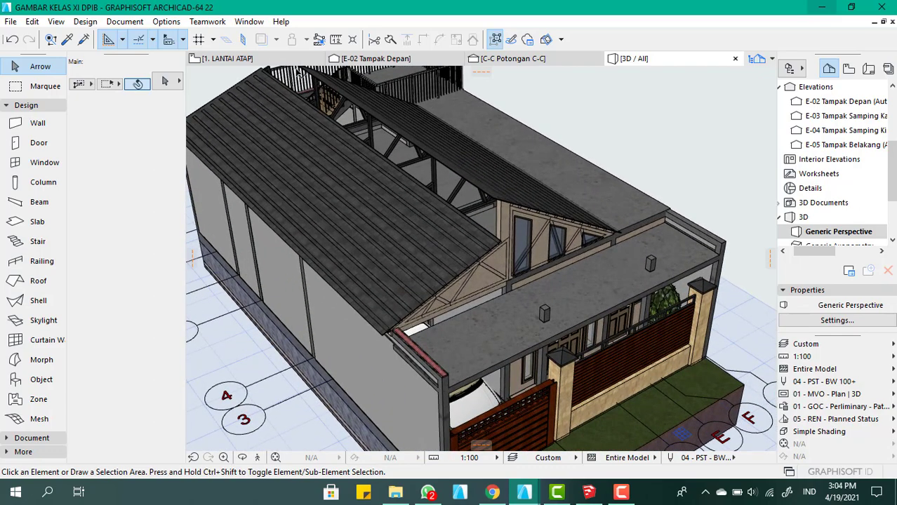
# Inspect the gap between the two roofs in the LANTAI ATAP plan, at its rear end and at the front column
pyautogui.click(254, 59)
pyautogui.click(463, 295)
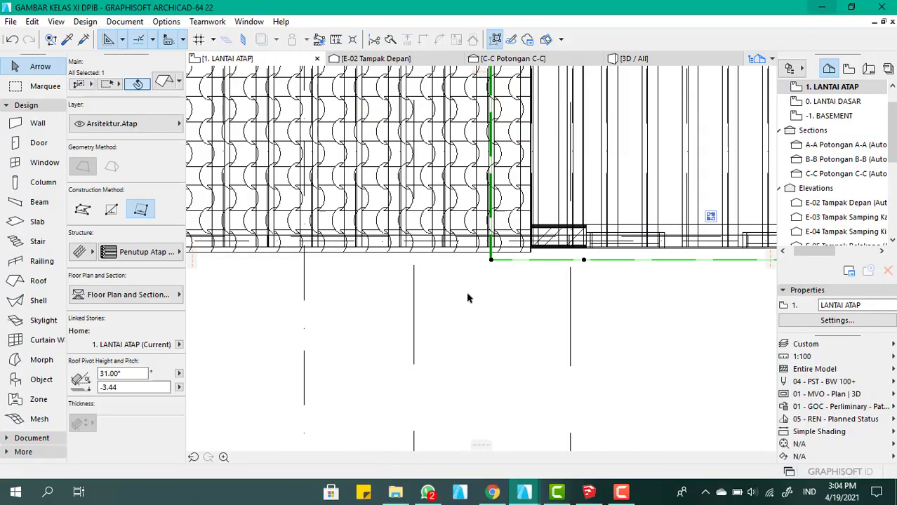
pyautogui.scroll(-5, 480, 296)
pyautogui.scroll(5, 484, 149)
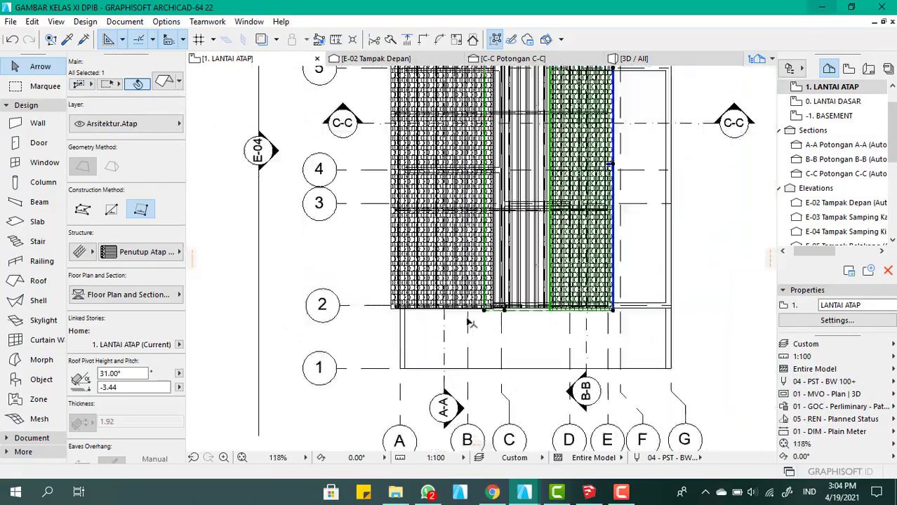
pyautogui.scroll(1, 488, 149)
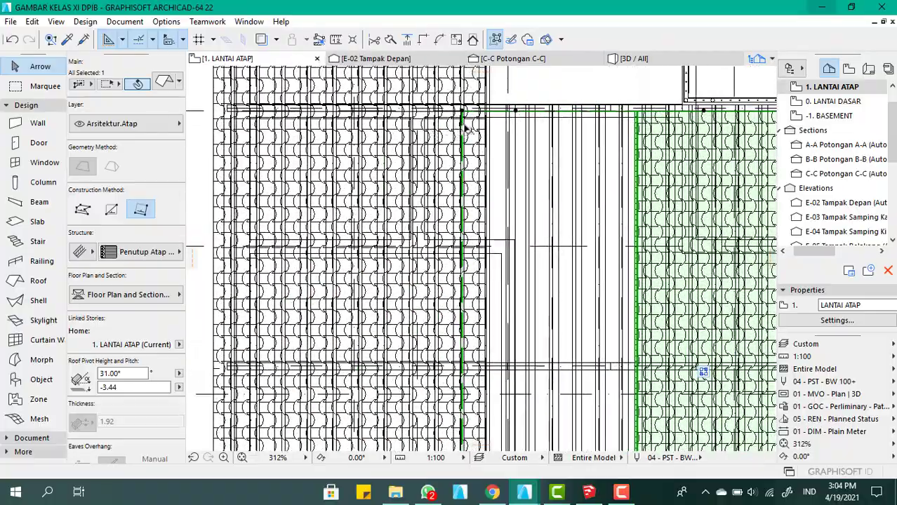
pyautogui.scroll(-6, 495, 120)
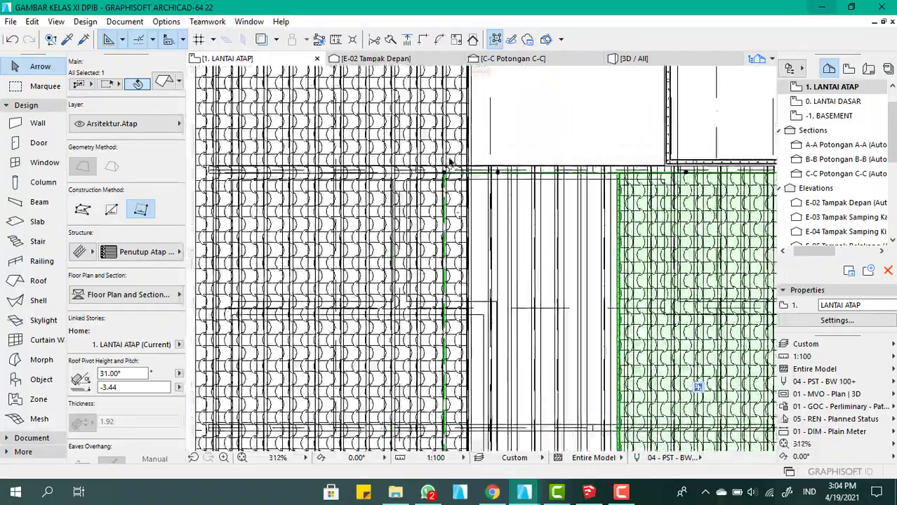
pyautogui.scroll(7, 471, 342)
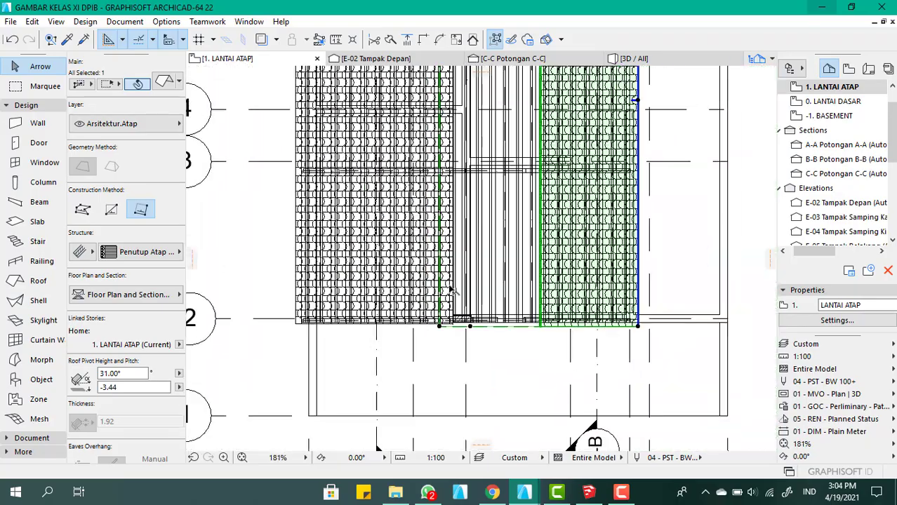
pyautogui.scroll(3, 471, 343)
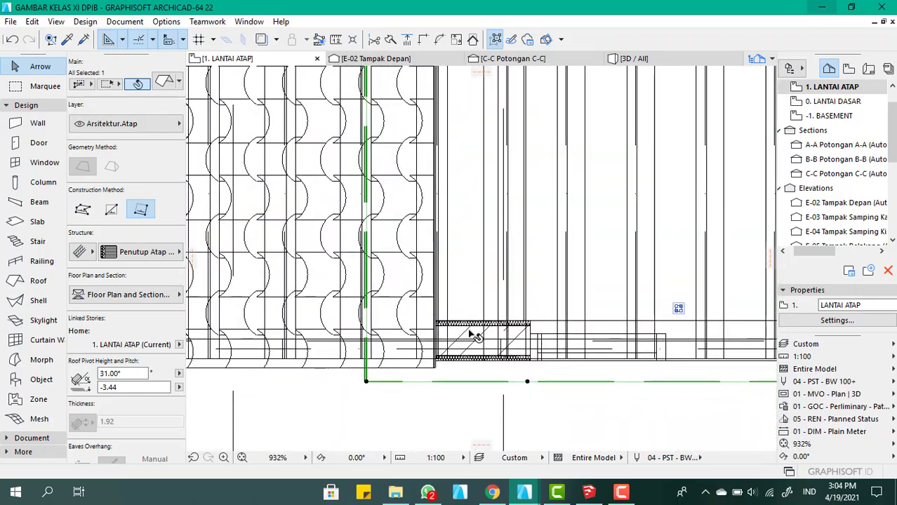
pyautogui.scroll(-2, 436, 285)
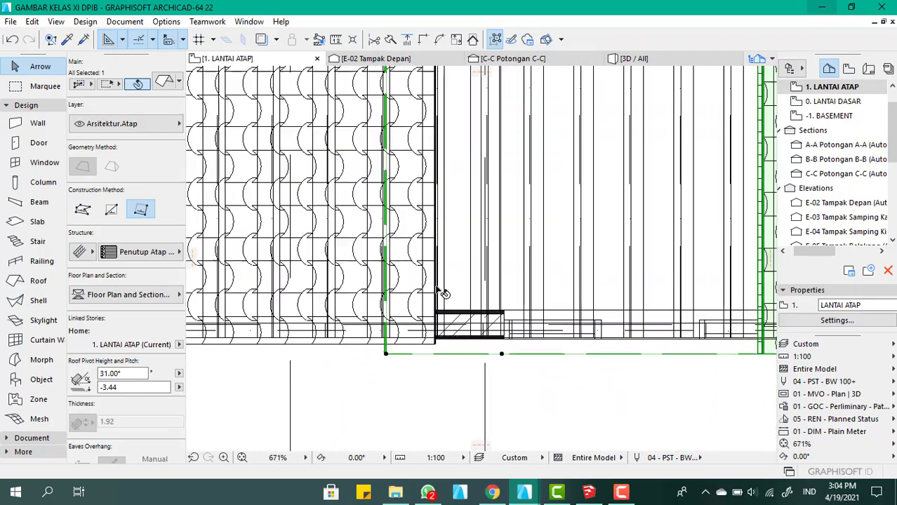
# Draw a straight Dinding Bata wall about 850 long between the two roofs, from the front column to the rear edge in the LANTAI ATAP plan
pyautogui.click(37, 125)
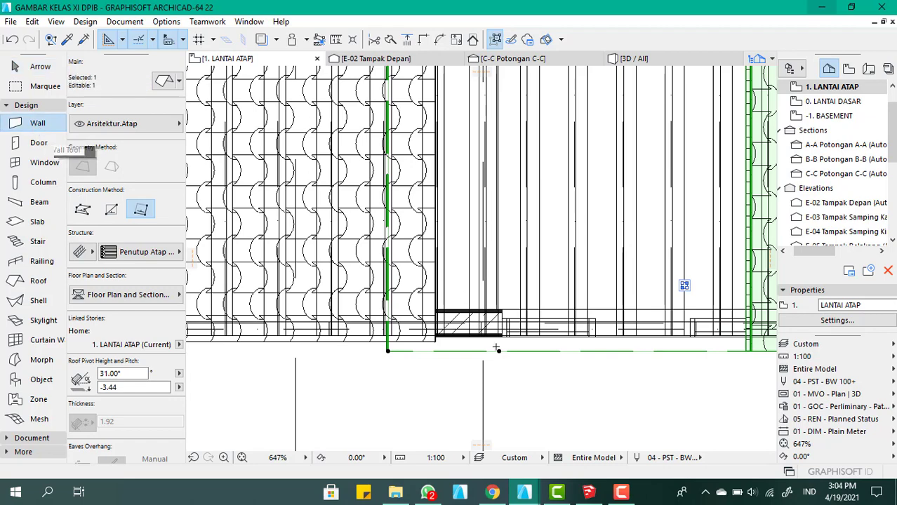
pyautogui.scroll(7, 444, 335)
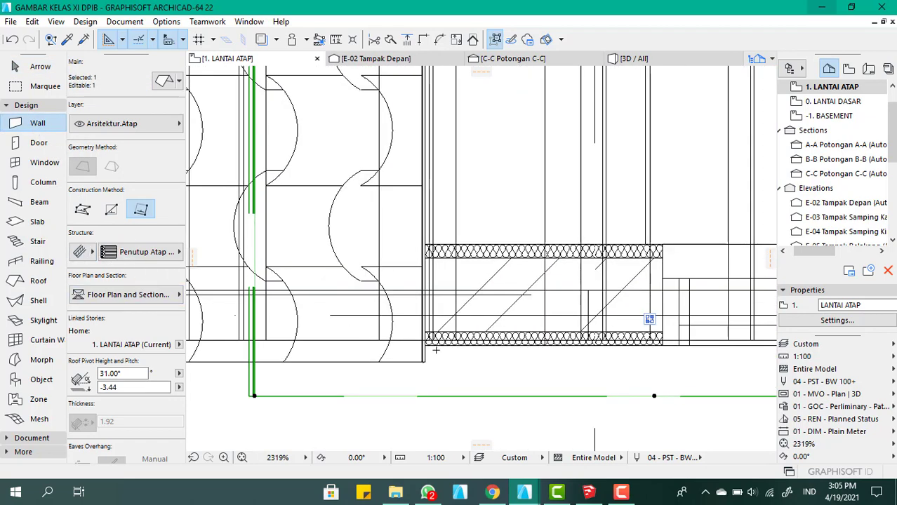
pyautogui.scroll(-4, 436, 350)
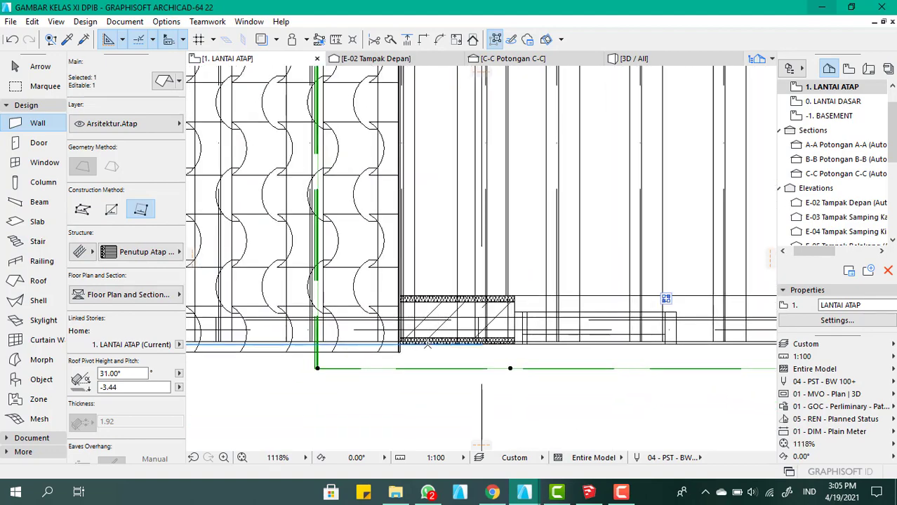
pyautogui.press('Escape')
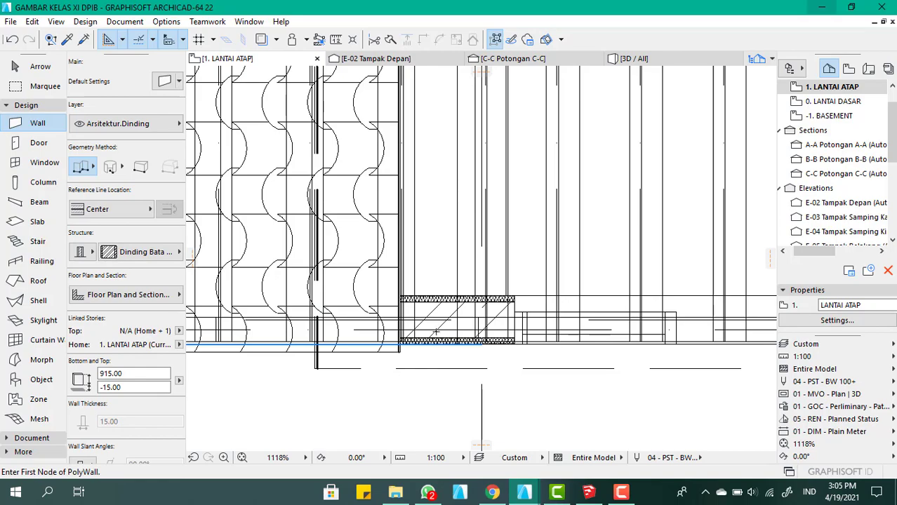
pyautogui.click(432, 322)
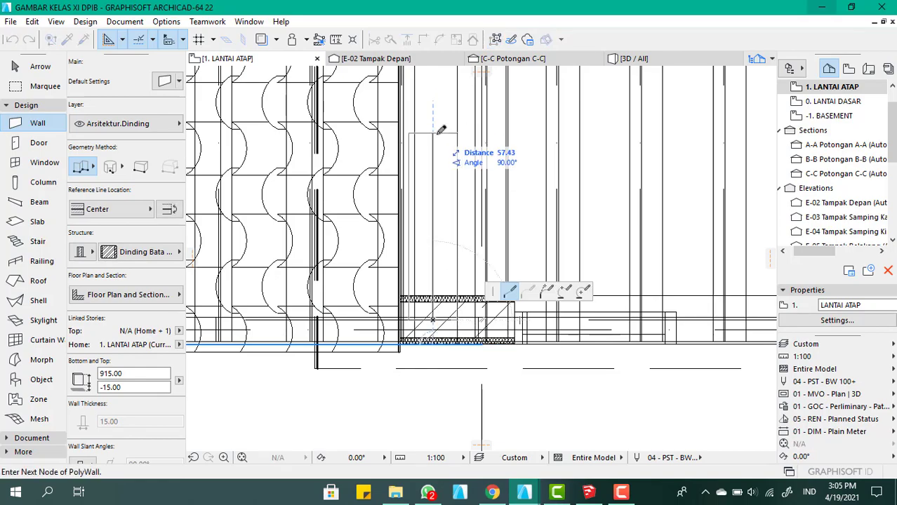
pyautogui.scroll(-2, 432, 232)
pyautogui.scroll(-5, 437, 276)
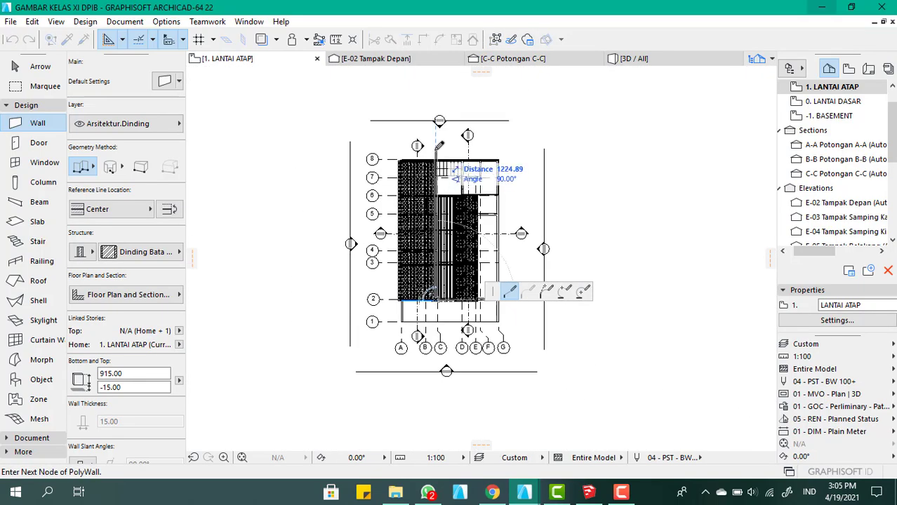
pyautogui.scroll(6, 442, 160)
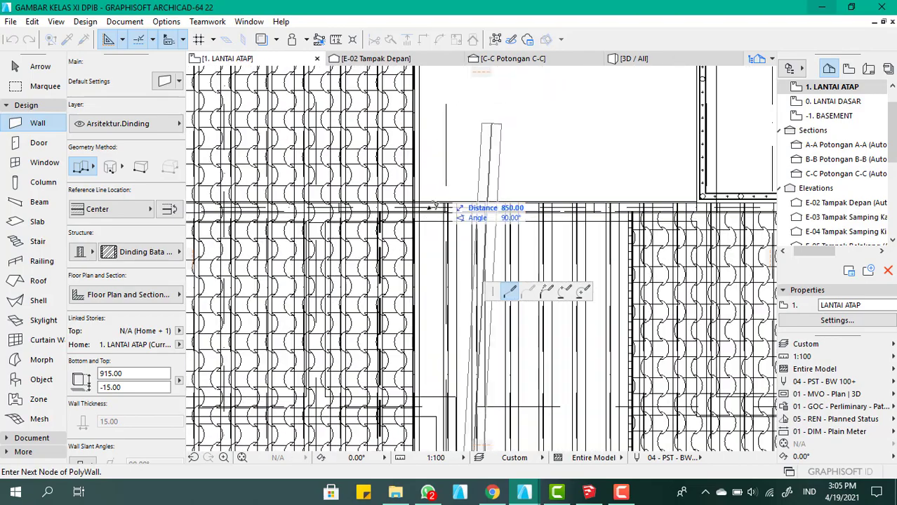
pyautogui.click(430, 200)
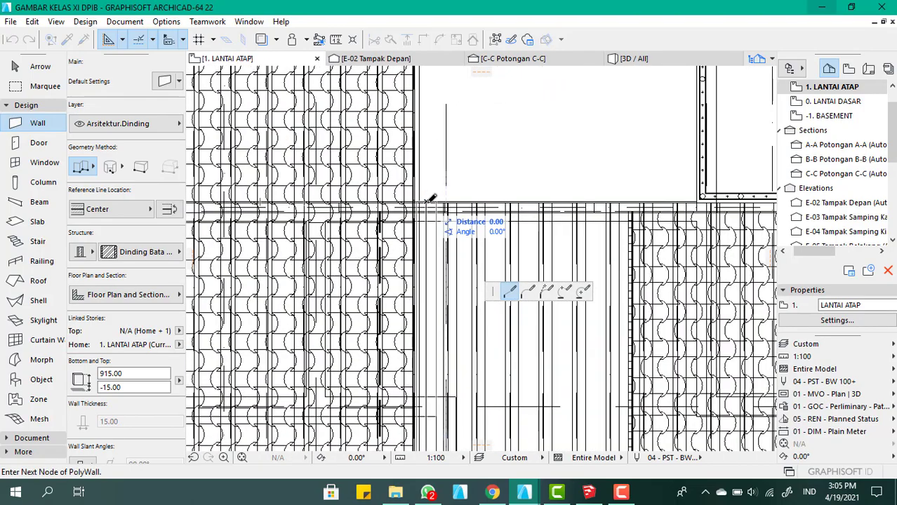
pyautogui.click(432, 199)
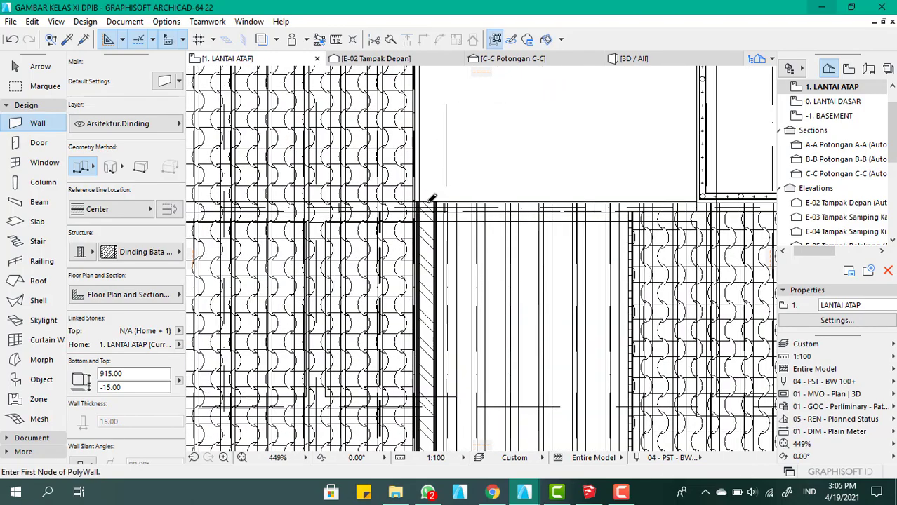
# Examine the new lengthwise wall in 3D from the front, rear and side, checking how it meets both roofs
pyautogui.click(646, 62)
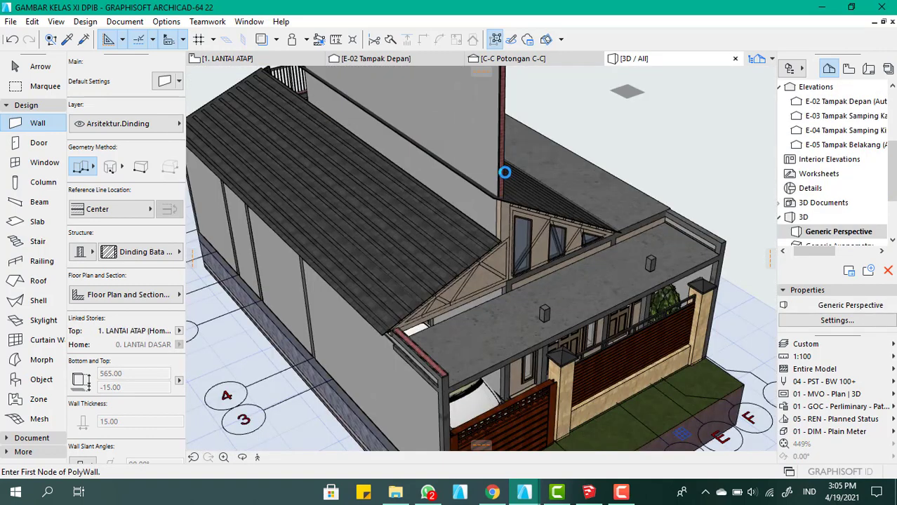
pyautogui.scroll(3, 484, 210)
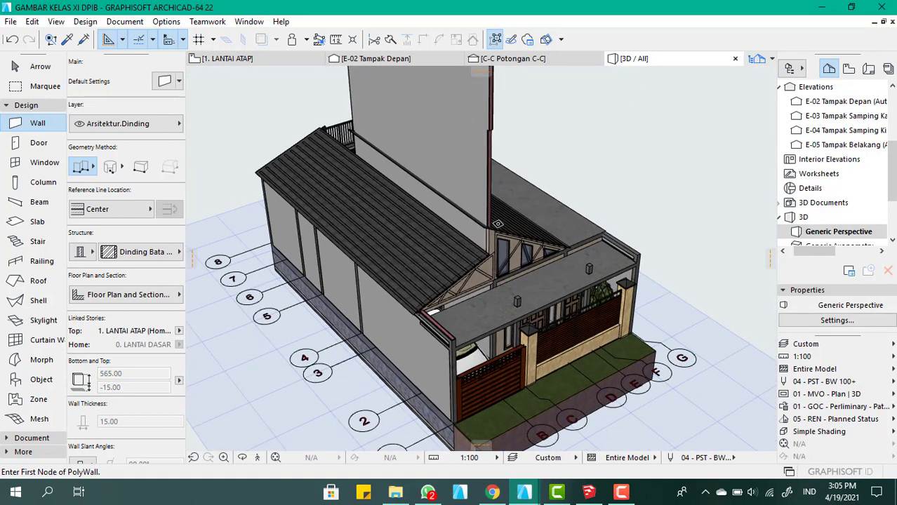
pyautogui.scroll(2, 474, 244)
pyautogui.scroll(-5, 467, 257)
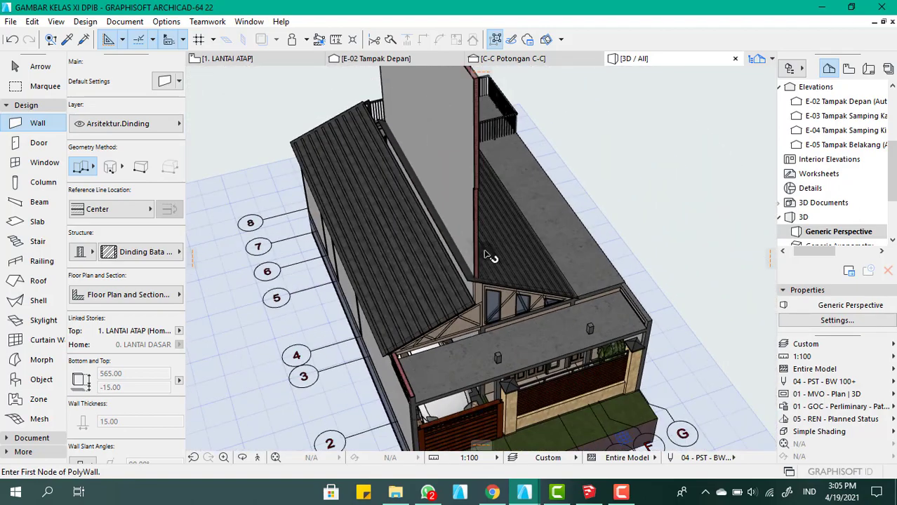
pyautogui.keyDown('shift'); pyautogui.moveTo(487, 254); pyautogui.dragTo(408, 270, button='middle'); pyautogui.keyUp('shift')
pyautogui.scroll(-3, 408, 270)
pyautogui.scroll(5, 275, 177)
pyautogui.keyDown('shift'); pyautogui.moveTo(366, 242); pyautogui.dragTo(520, 284, button='middle'); pyautogui.keyUp('shift')
pyautogui.scroll(-2, 456, 302)
pyautogui.scroll(6, 459, 385)
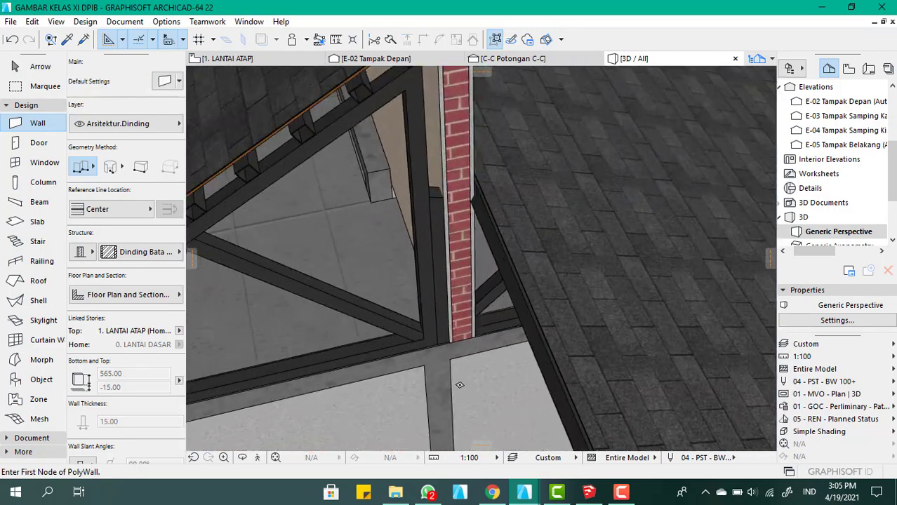
pyautogui.scroll(2, 460, 384)
pyautogui.scroll(-8, 457, 364)
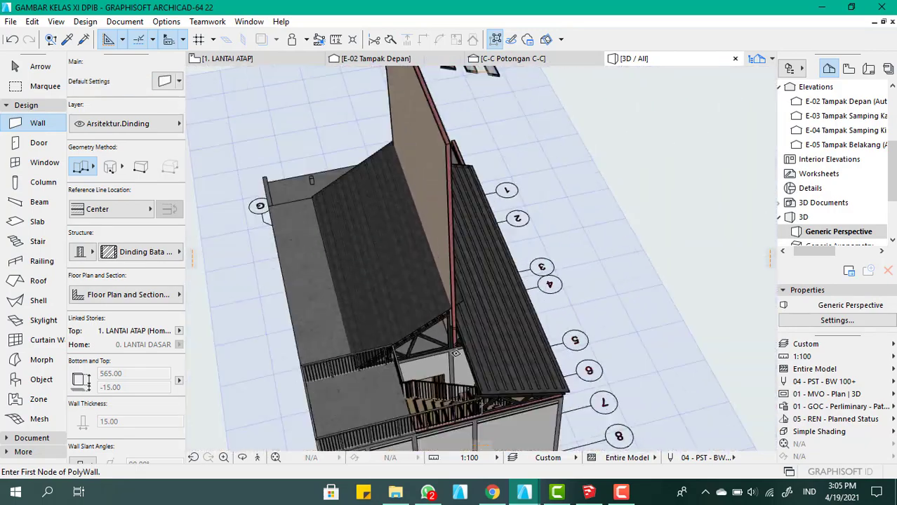
pyautogui.keyDown('shift'); pyautogui.moveTo(456, 353); pyautogui.dragTo(309, 242, button='middle'); pyautogui.keyUp('shift')
pyautogui.scroll(4, 561, 200)
pyautogui.keyDown('shift'); pyautogui.moveTo(607, 214); pyautogui.dragTo(341, 226, button='middle'); pyautogui.keyUp('shift')
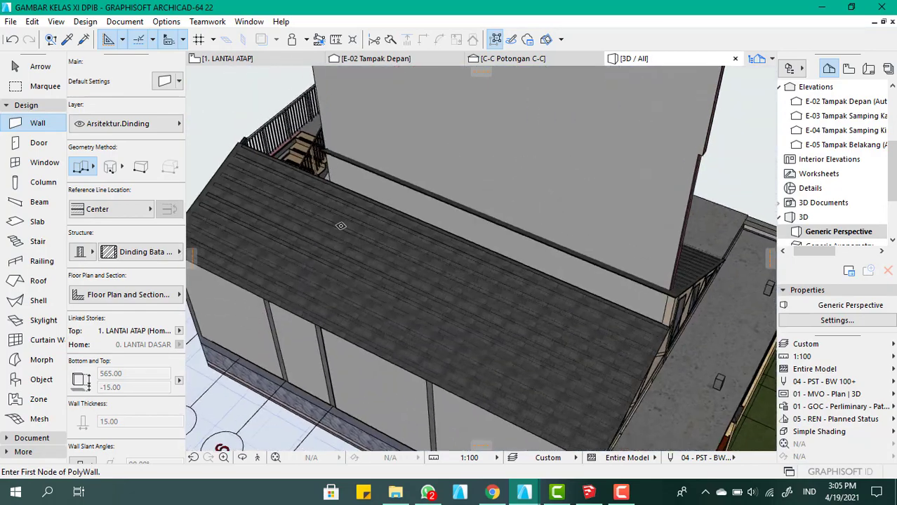
pyautogui.scroll(-3, 341, 226)
pyautogui.scroll(3, 564, 222)
pyautogui.keyDown('shift'); pyautogui.moveTo(591, 237); pyautogui.dragTo(408, 221, button='middle'); pyautogui.keyUp('shift')
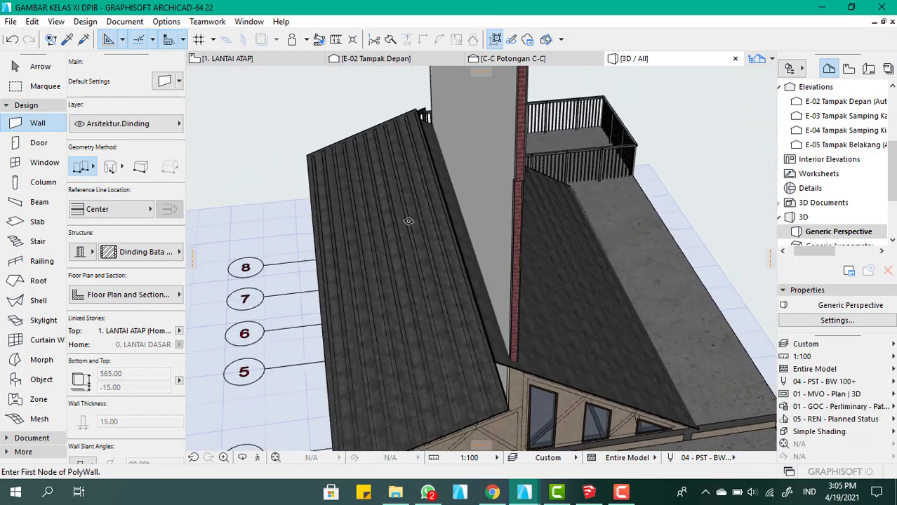
pyautogui.scroll(-3, 407, 221)
pyautogui.scroll(4, 454, 289)
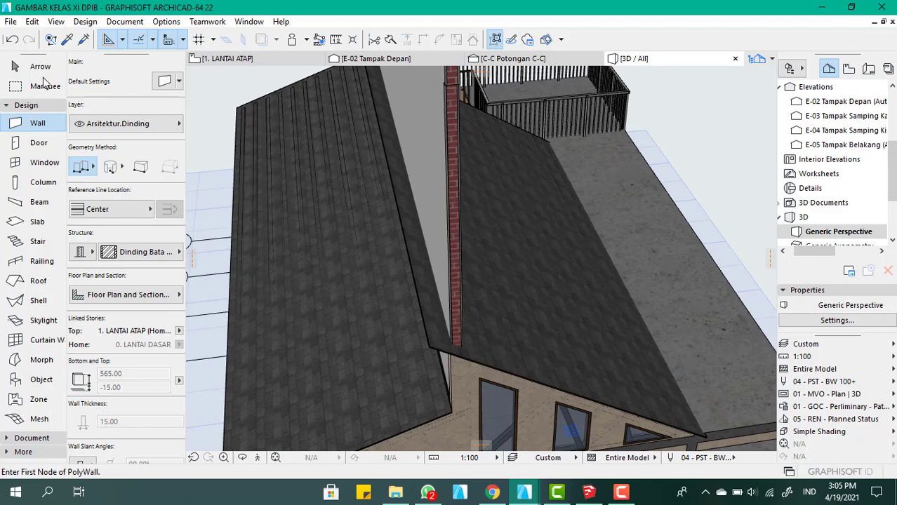
# Cut the lengthwise wall with the 31° roof as operator, using the Solid Element Operation Subtraction with upward extrusion and keeping its own attributes
pyautogui.click(40, 65)
pyautogui.click(513, 320)
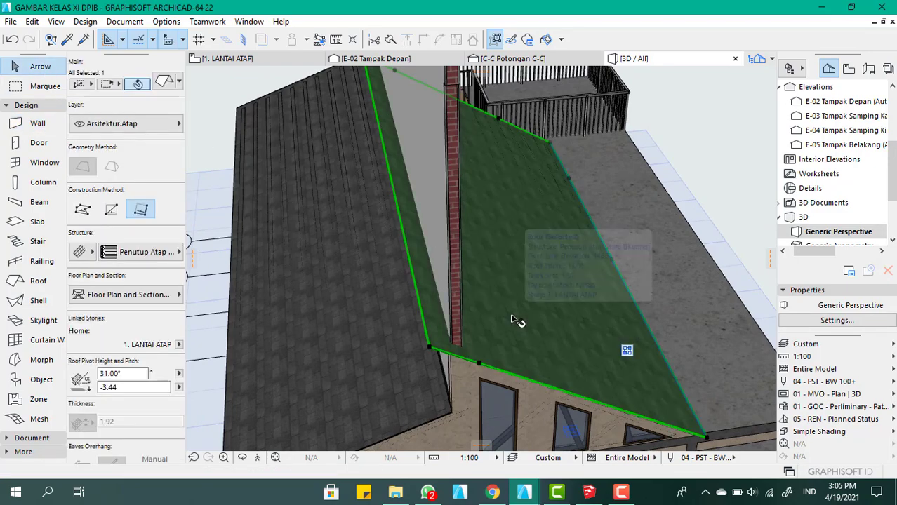
pyautogui.rightClick(514, 319)
pyautogui.moveTo(554, 314)
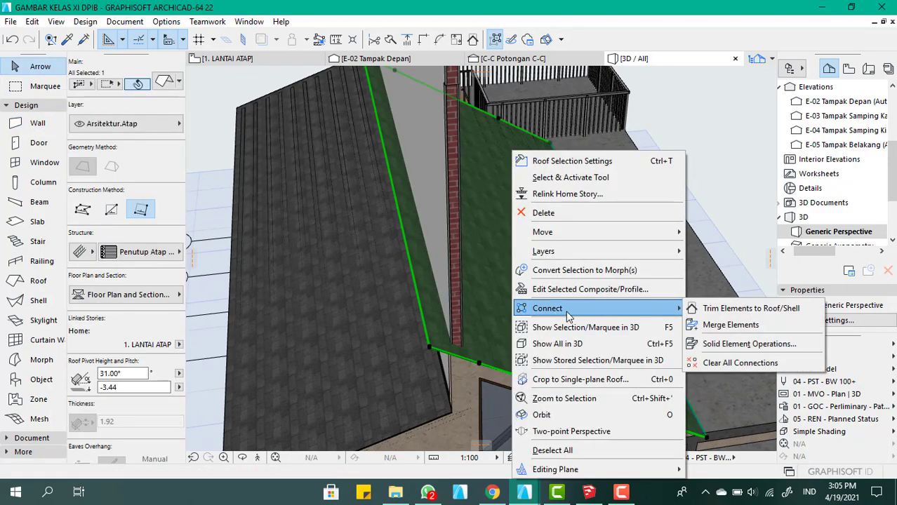
pyautogui.click(722, 344)
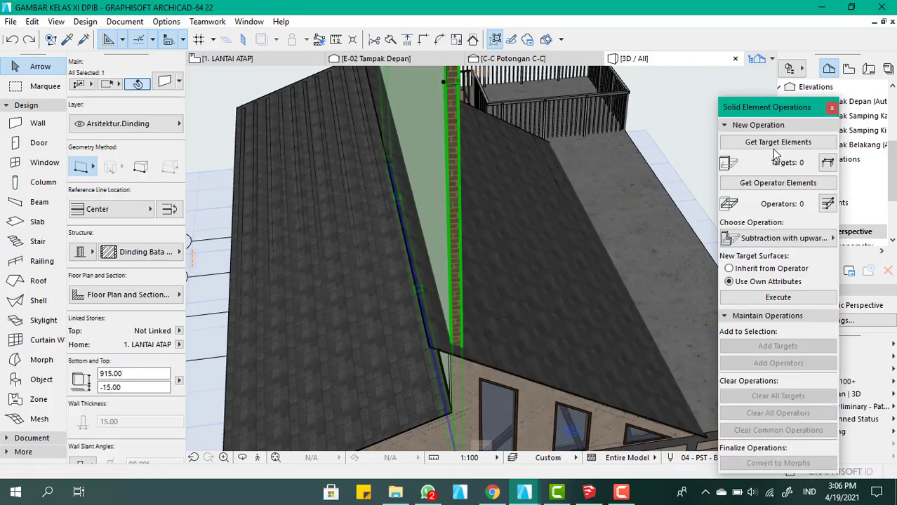
pyautogui.click(777, 142)
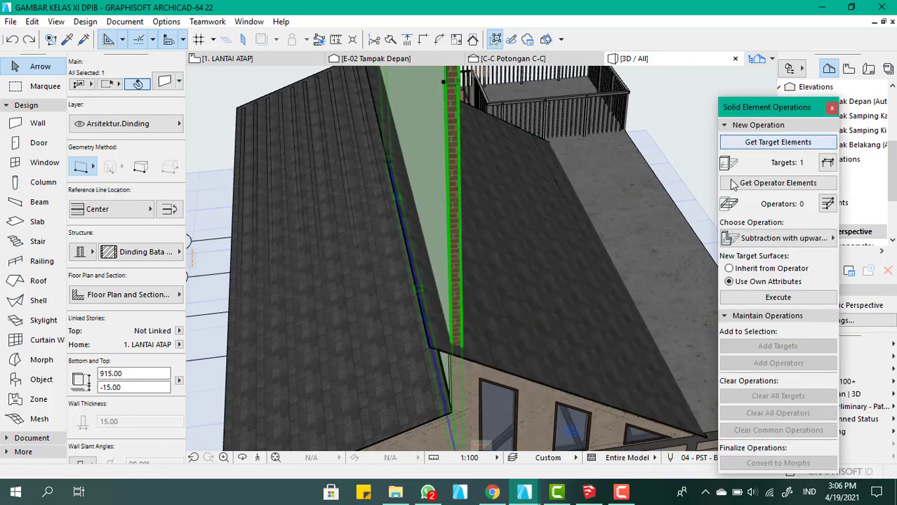
pyautogui.click(533, 294)
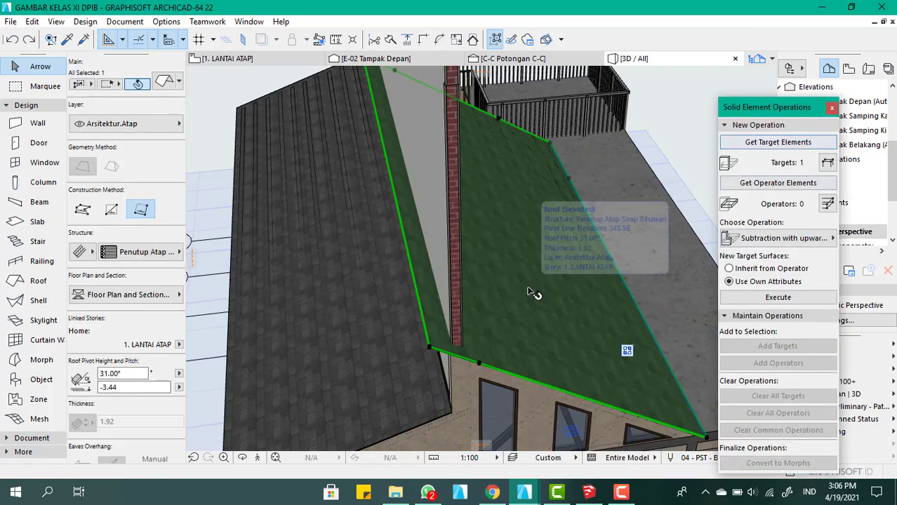
pyautogui.click(535, 294)
pyautogui.press('Escape')
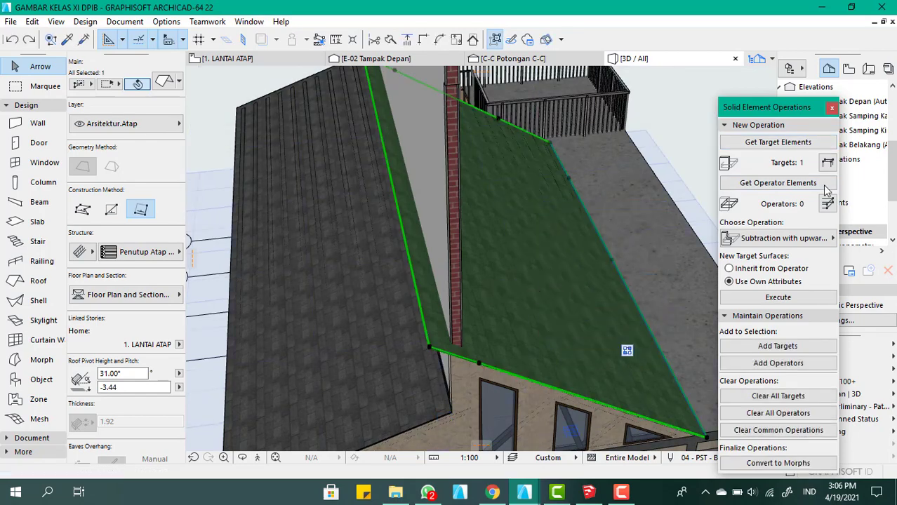
pyautogui.click(787, 185)
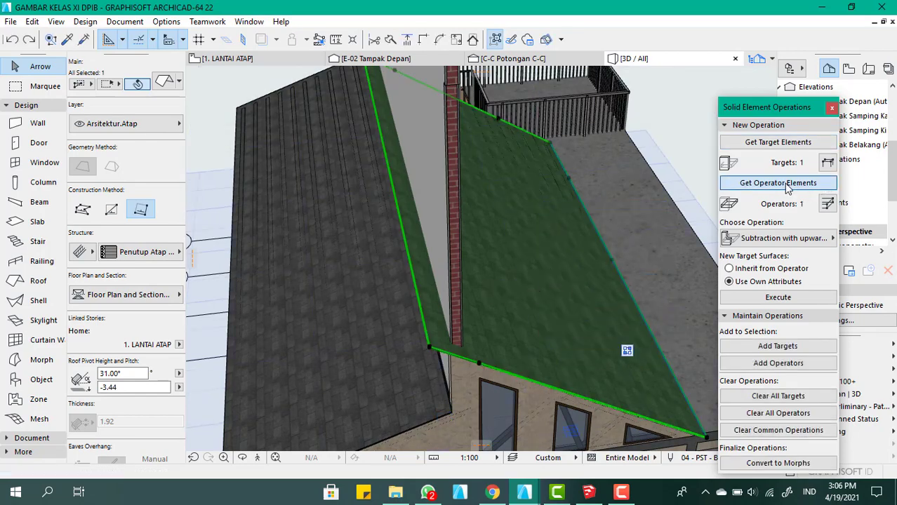
pyautogui.click(792, 297)
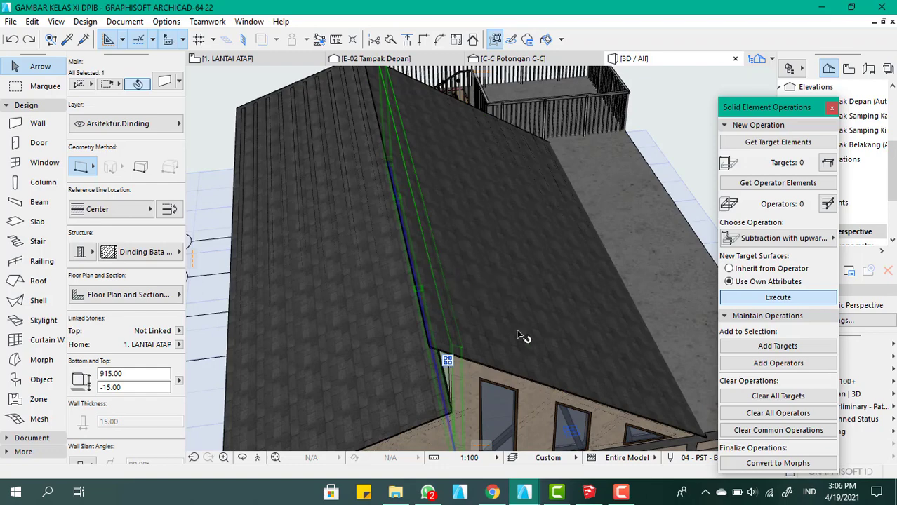
# Inspect the trimmed wall in 3D along the roof gap and at its rear end beside the stair railing
pyautogui.scroll(-5, 460, 253)
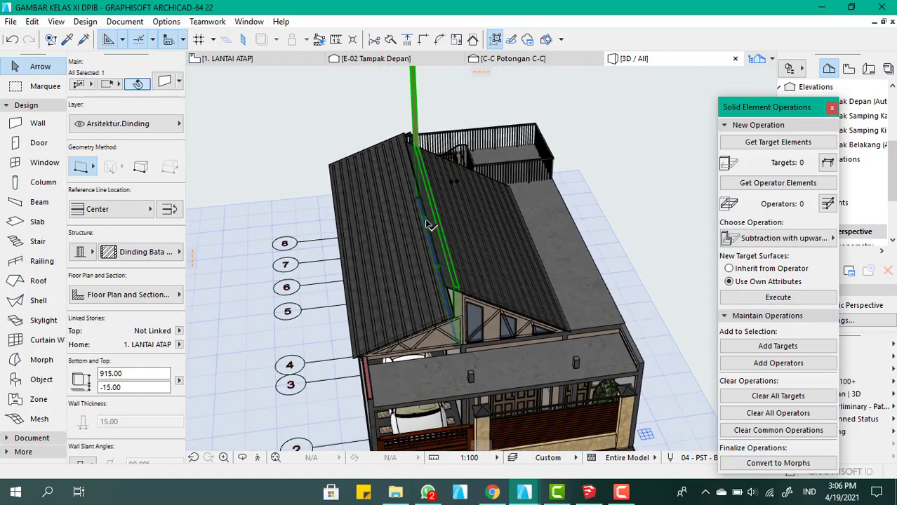
pyautogui.keyDown('shift'); pyautogui.moveTo(426, 223); pyautogui.dragTo(457, 269, button='middle'); pyautogui.keyUp('shift')
pyautogui.scroll(-1, 457, 269)
pyautogui.scroll(5, 385, 216)
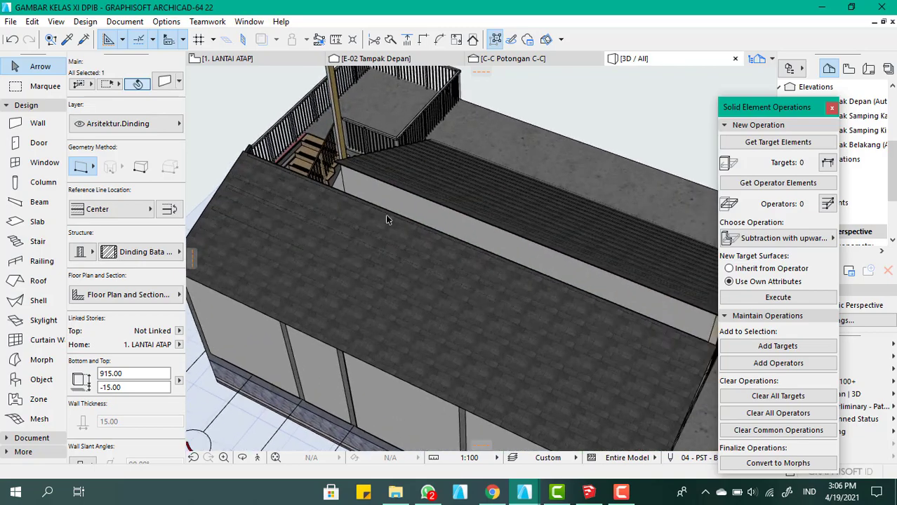
pyautogui.scroll(-3, 385, 220)
pyautogui.scroll(8, 295, 165)
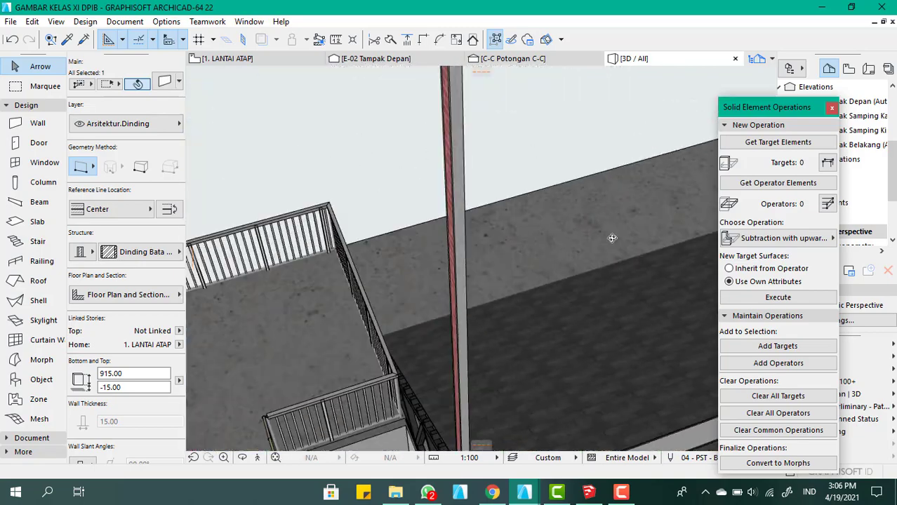
pyautogui.keyDown('shift'); pyautogui.moveTo(611, 238); pyautogui.dragTo(562, 243, button='middle'); pyautogui.keyUp('shift')
pyautogui.scroll(-1, 472, 296)
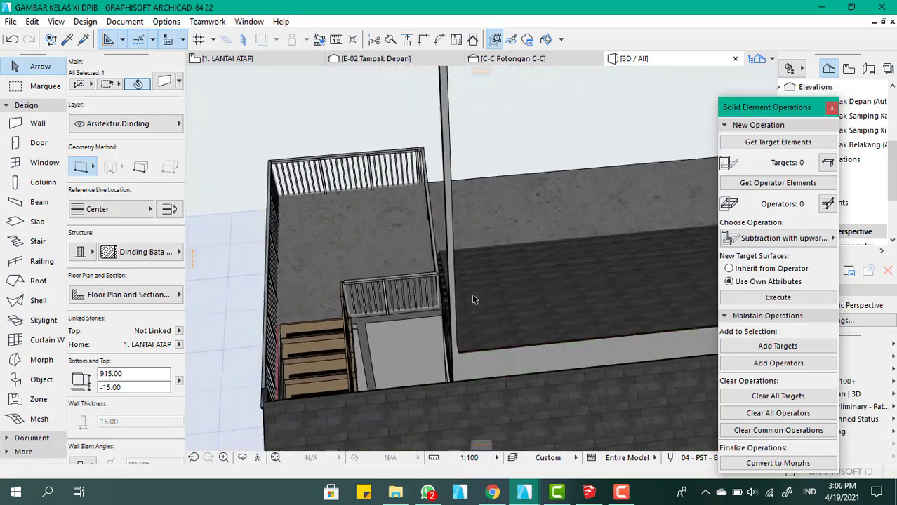
pyautogui.scroll(4, 472, 299)
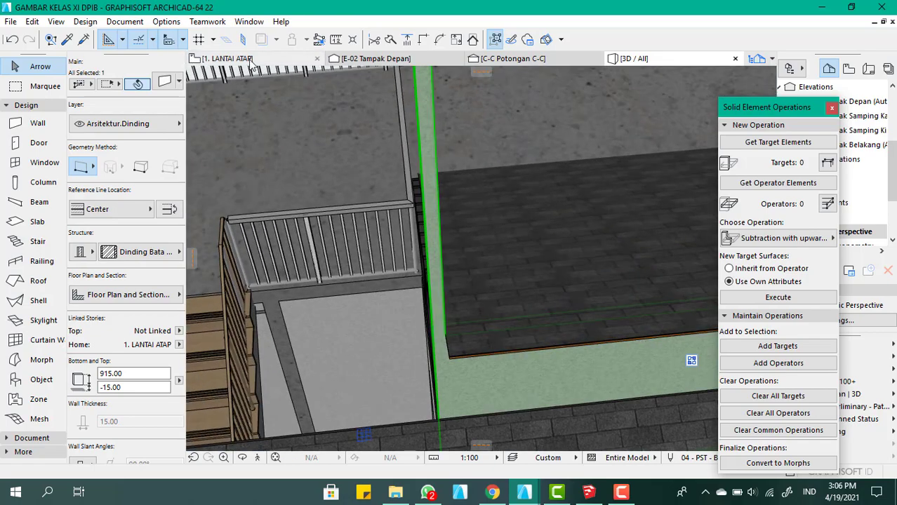
# Select the 31° roof in the LANTAI ATAP plan, working at its rear edge beside the stair area
pyautogui.click(239, 59)
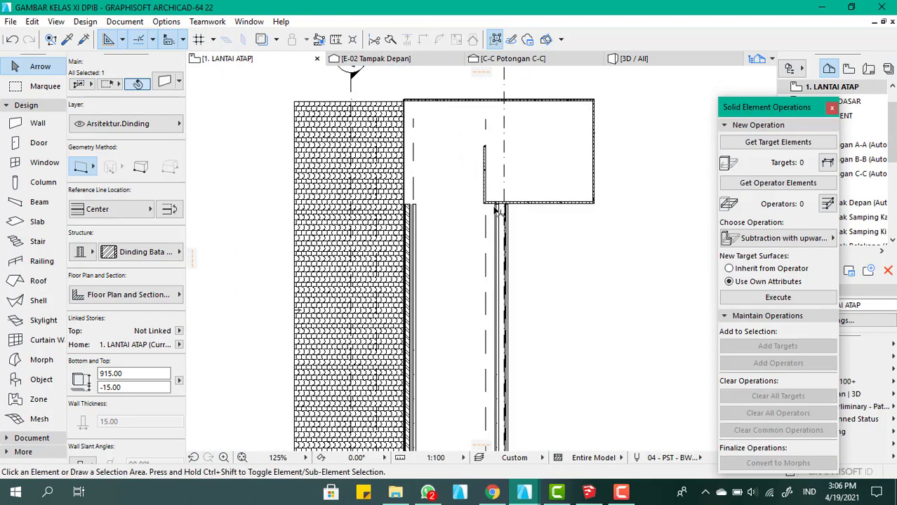
pyautogui.scroll(6, 495, 211)
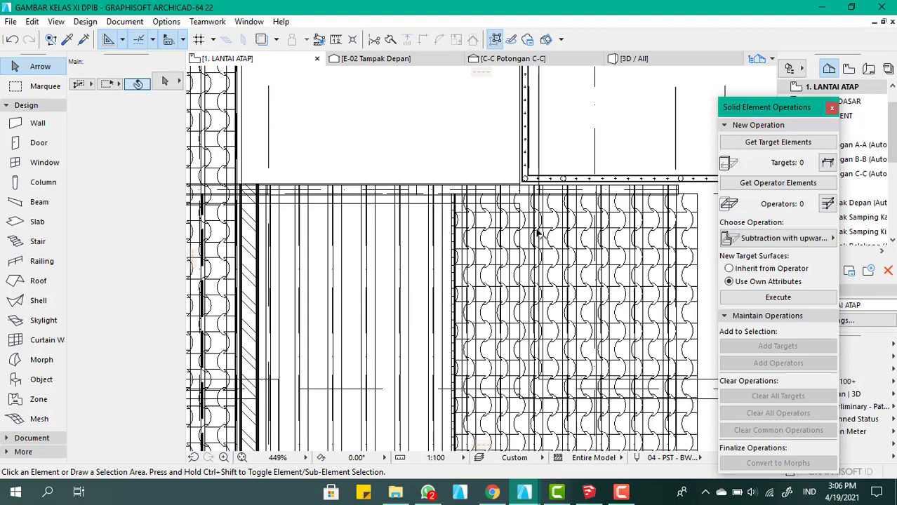
pyautogui.click(554, 247)
pyautogui.scroll(5, 281, 188)
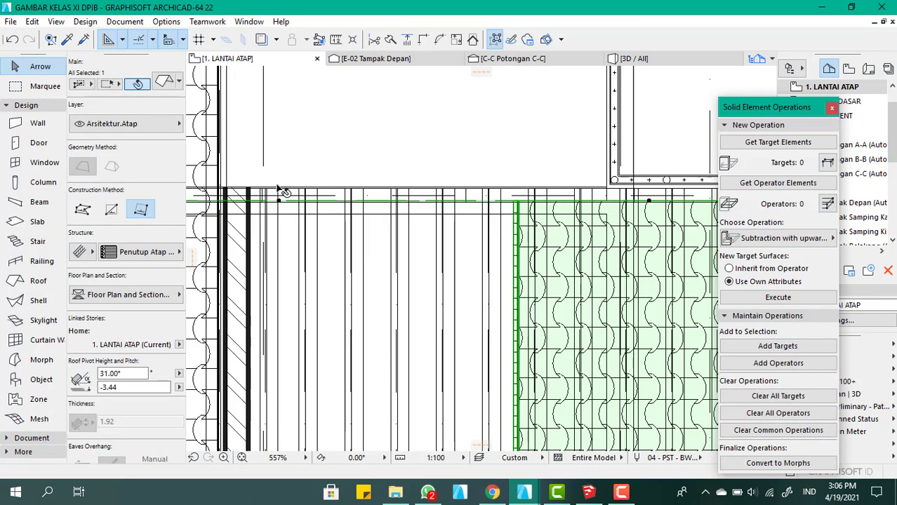
pyautogui.click(278, 232)
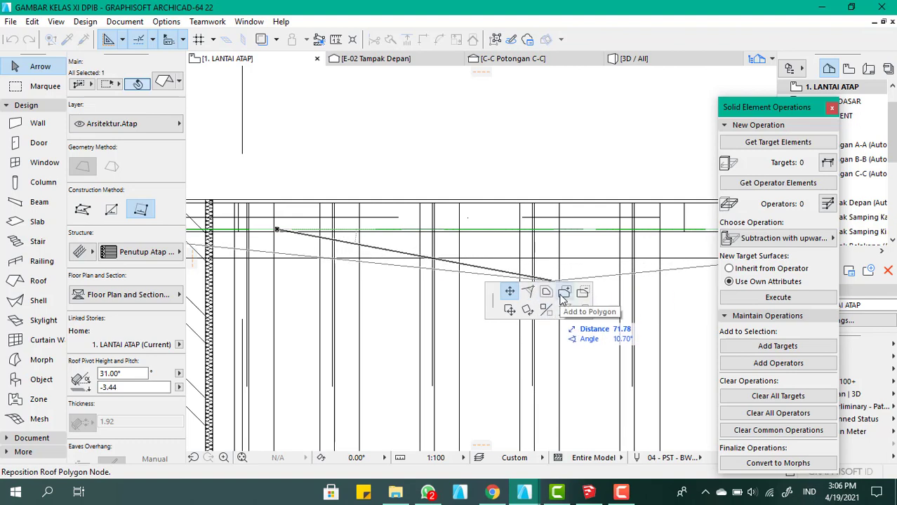
pyautogui.press('Escape')
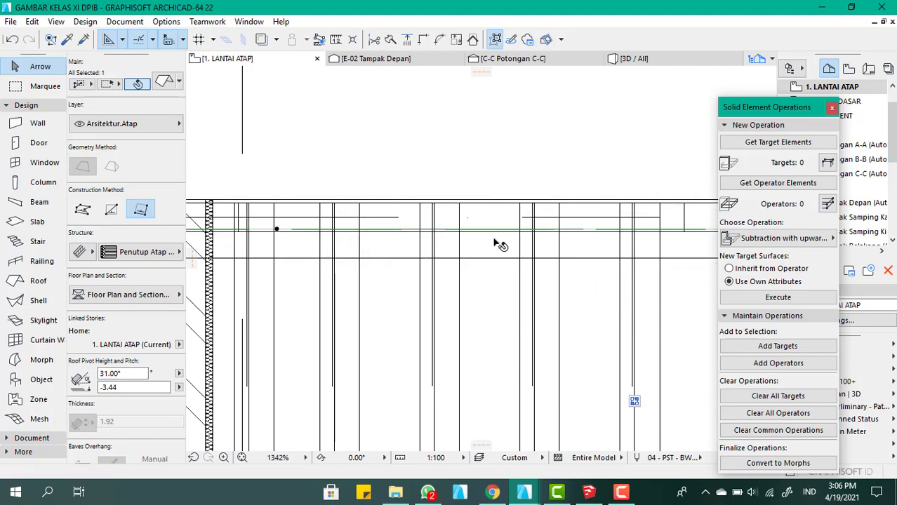
pyautogui.scroll(-3, 307, 155)
pyautogui.click(544, 211)
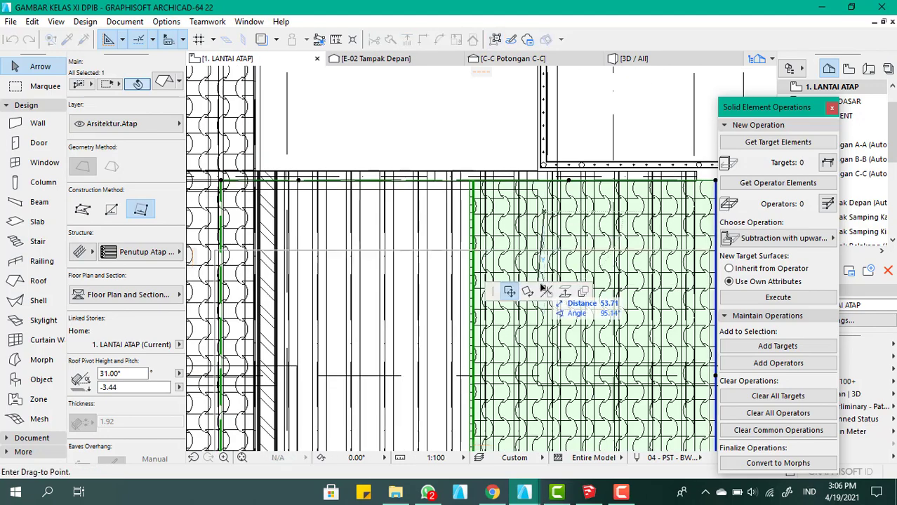
pyautogui.press('Escape')
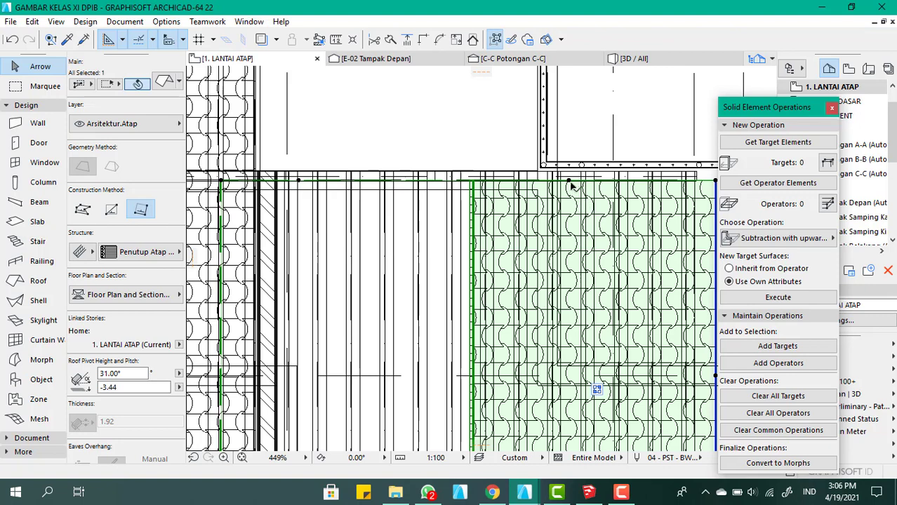
# Offset all edges of the 31° roof outward by about 7, bringing its rear edge over the wall end
pyautogui.click(569, 181)
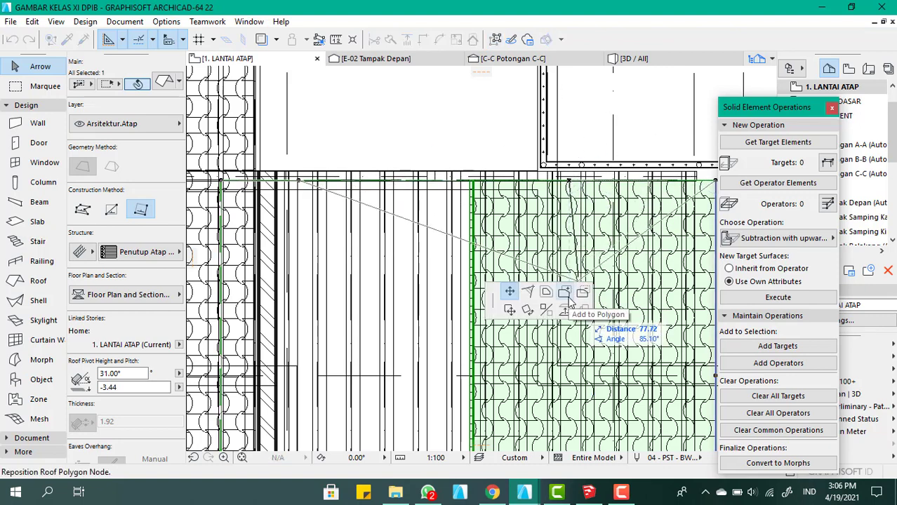
pyautogui.click(546, 291)
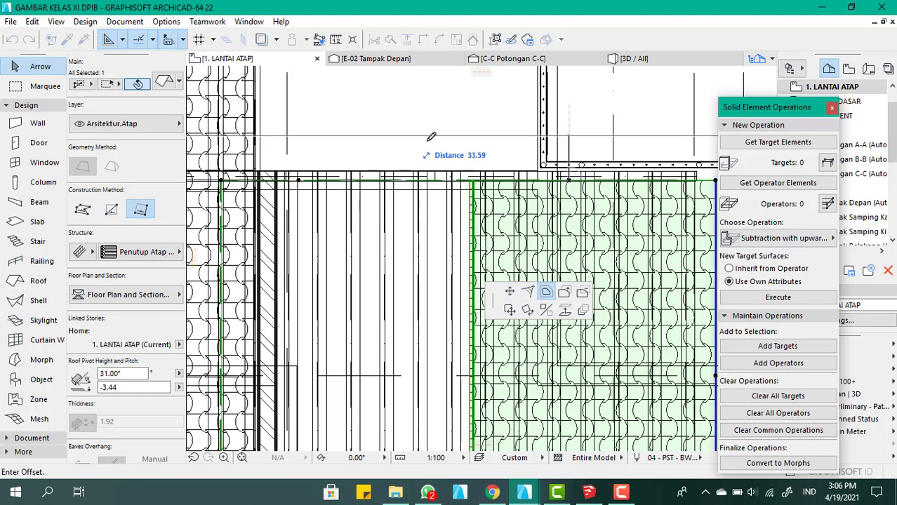
pyautogui.click(454, 167)
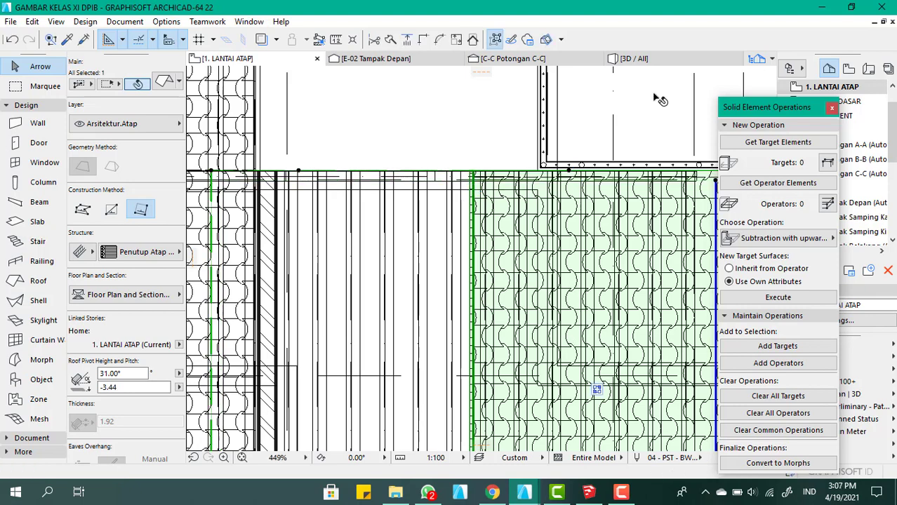
# Inspect the enlarged 31° roof in 3D where its rear edge meets the lengthwise wall beside the stair railing
pyautogui.click(631, 59)
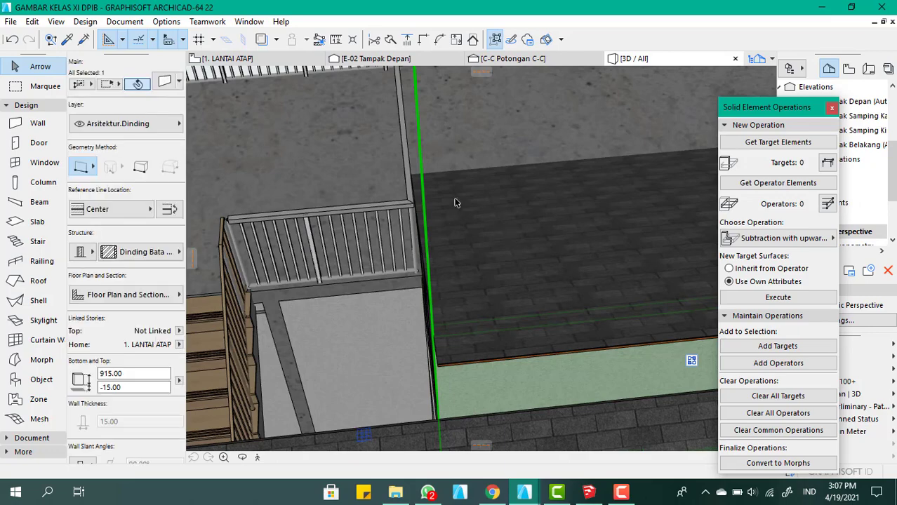
pyautogui.scroll(-5, 481, 238)
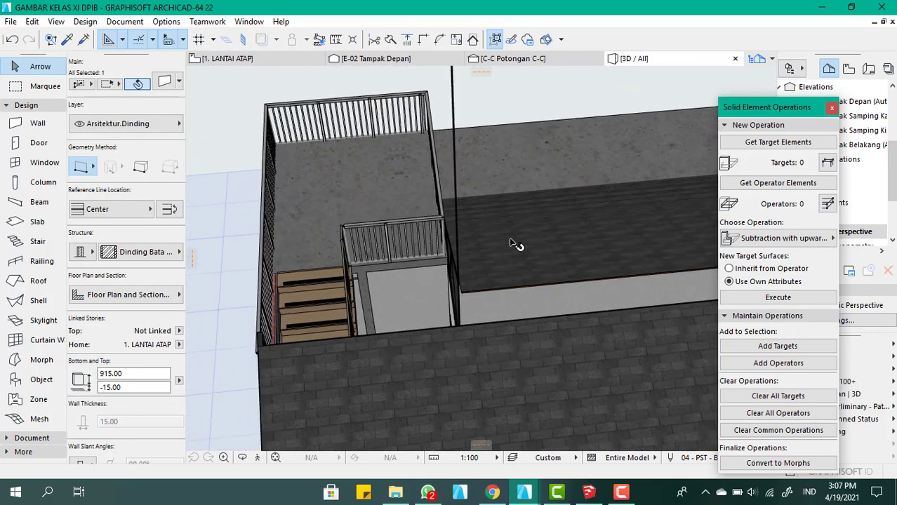
pyautogui.keyDown('shift'); pyautogui.moveTo(514, 244); pyautogui.dragTo(479, 274, button='middle'); pyautogui.keyUp('shift')
pyautogui.scroll(3, 473, 273)
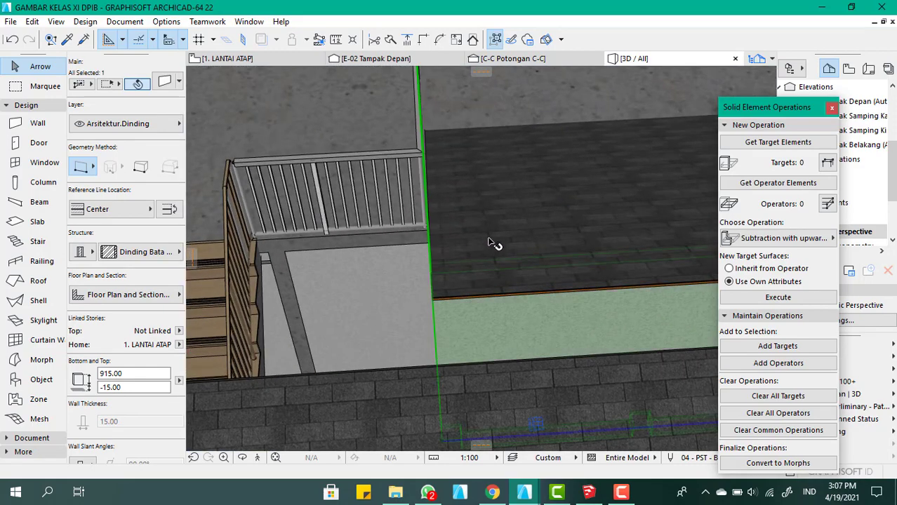
pyautogui.click(491, 242)
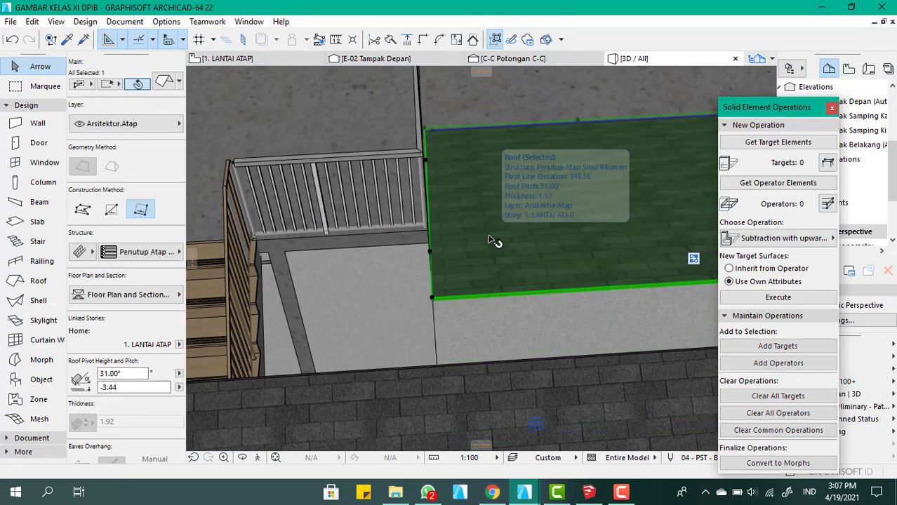
pyautogui.click(491, 241)
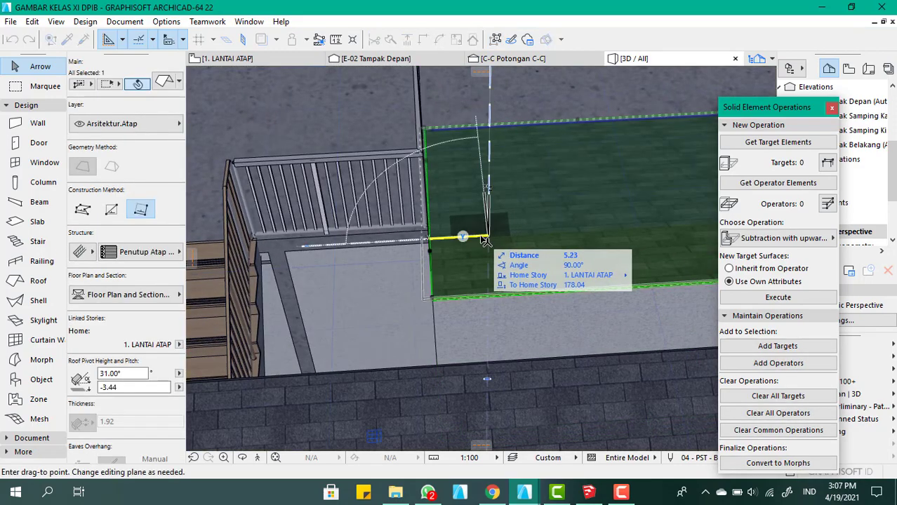
pyautogui.press('Escape')
# Move the 31° roof 3 toward the rear at 90° in the LANTAI ATAP plan, and close Solid Element Operations
pyautogui.click(281, 61)
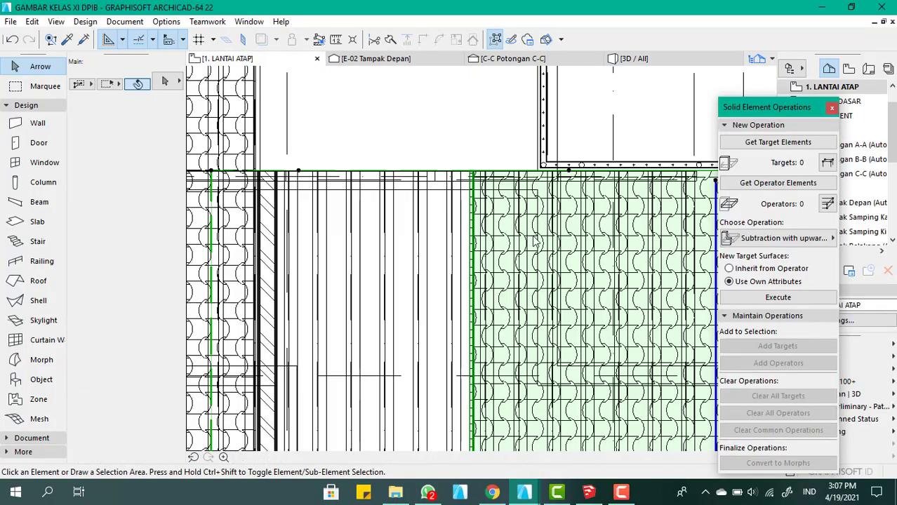
pyautogui.scroll(-5, 468, 380)
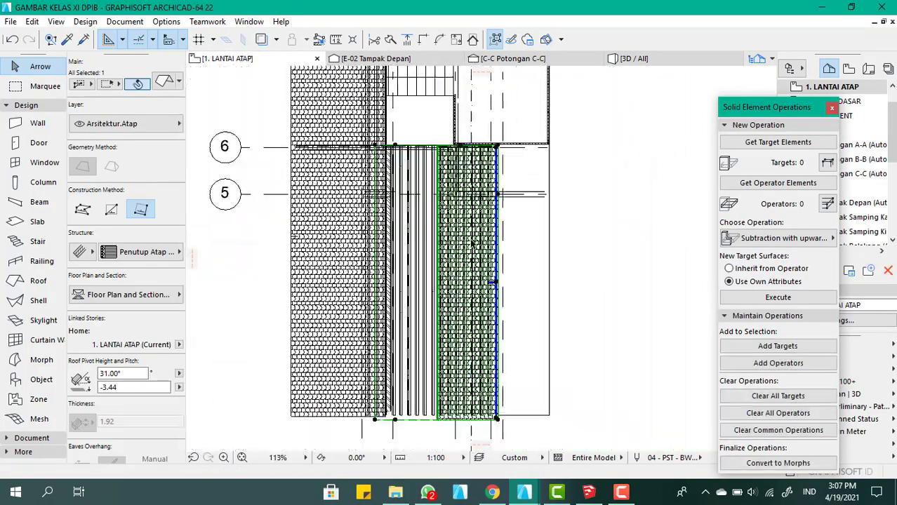
pyautogui.scroll(5, 506, 256)
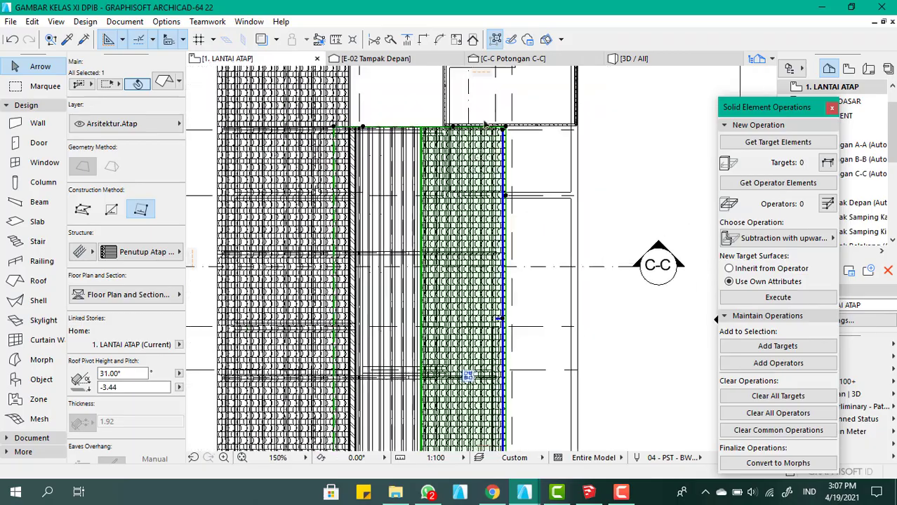
pyautogui.scroll(4, 505, 221)
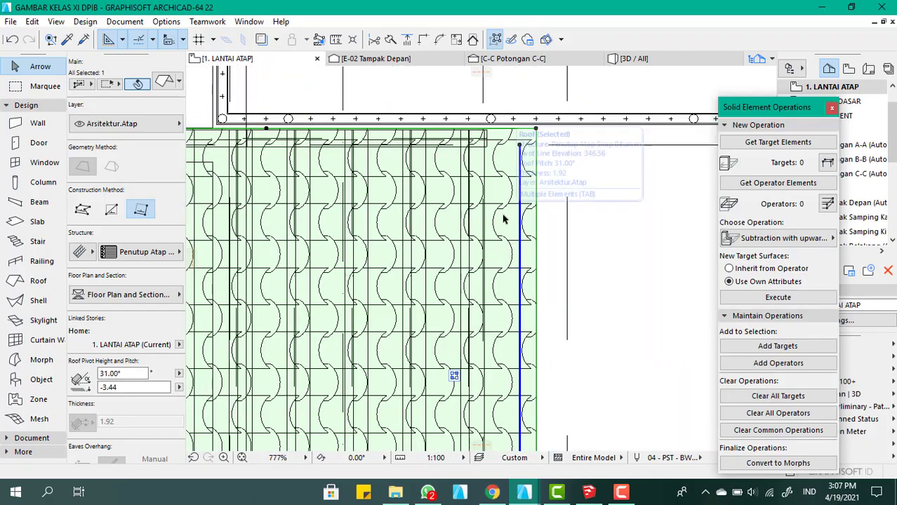
pyautogui.hotkey('ctrl', 'd')
pyautogui.click(503, 219)
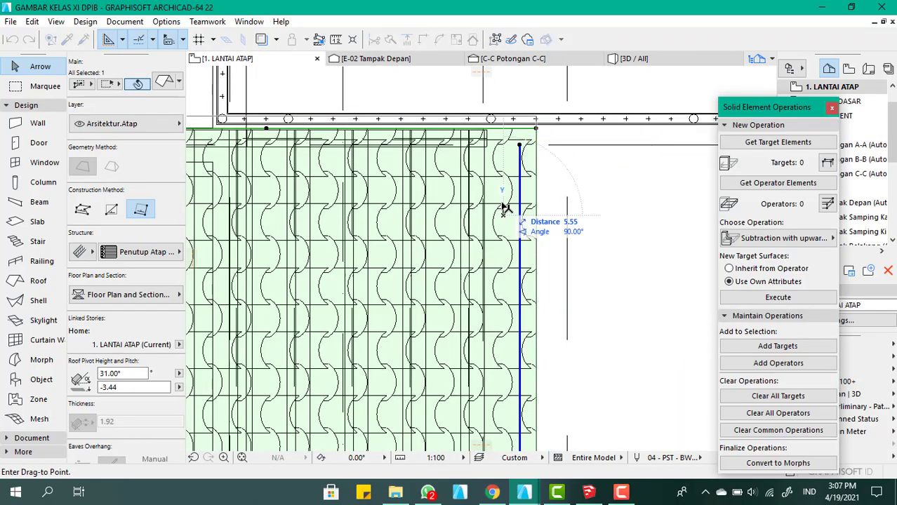
pyautogui.write('3')
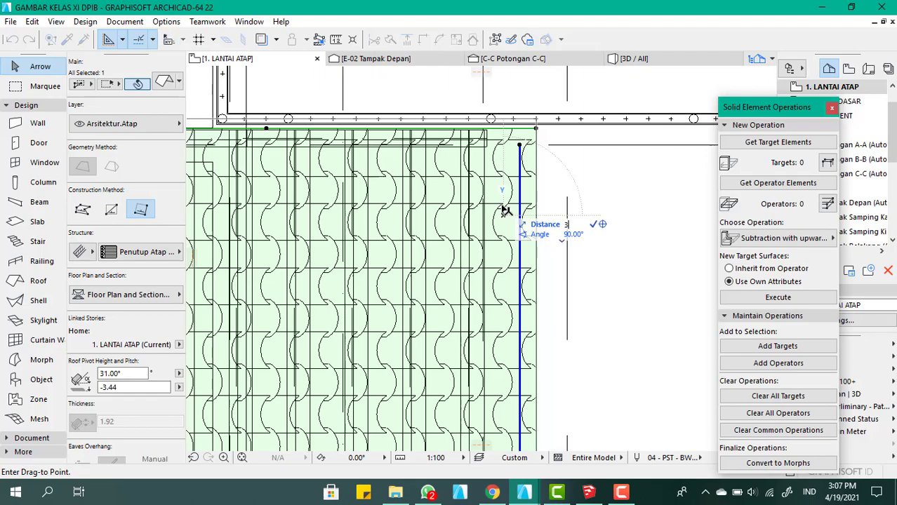
pyautogui.press('Return')
pyautogui.scroll(-5, 505, 203)
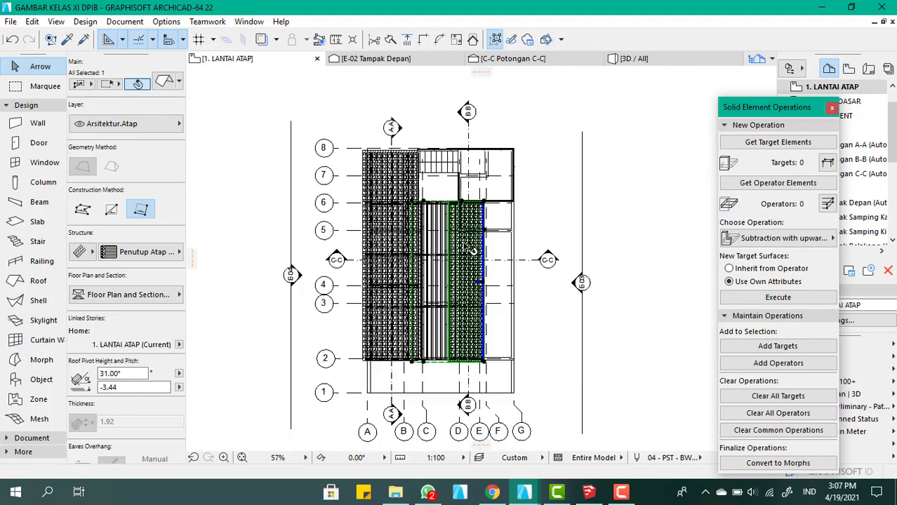
pyautogui.click(831, 106)
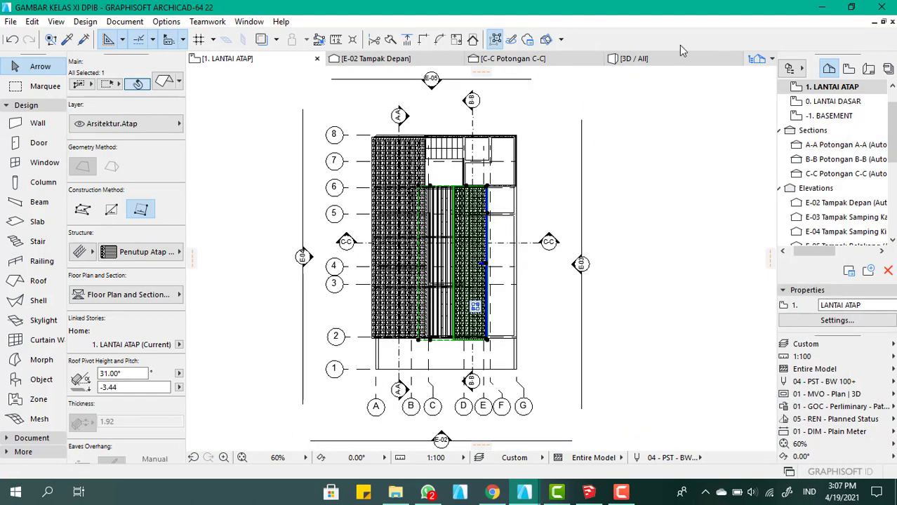
# Override all three surfaces of the lengthwise wall between the roofs in 3D, linking them to Batu - Batu Kapur
pyautogui.click(668, 57)
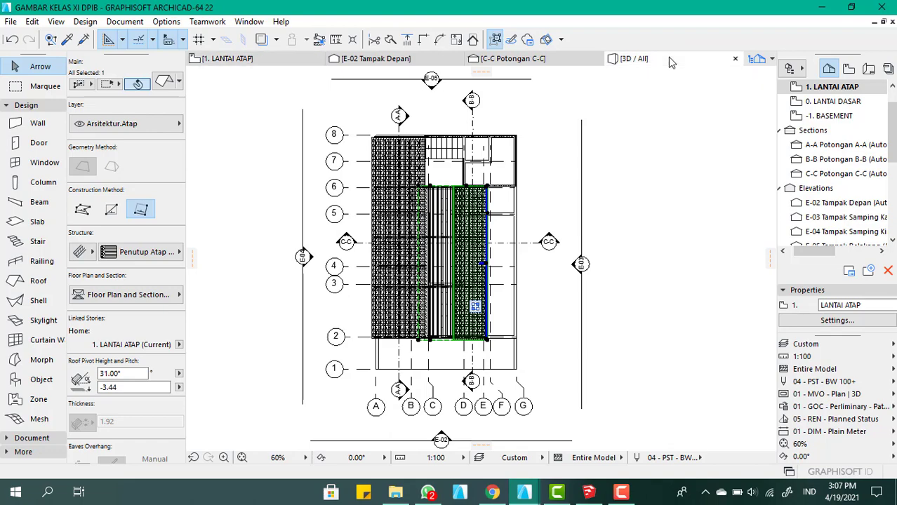
pyautogui.scroll(-10, 485, 151)
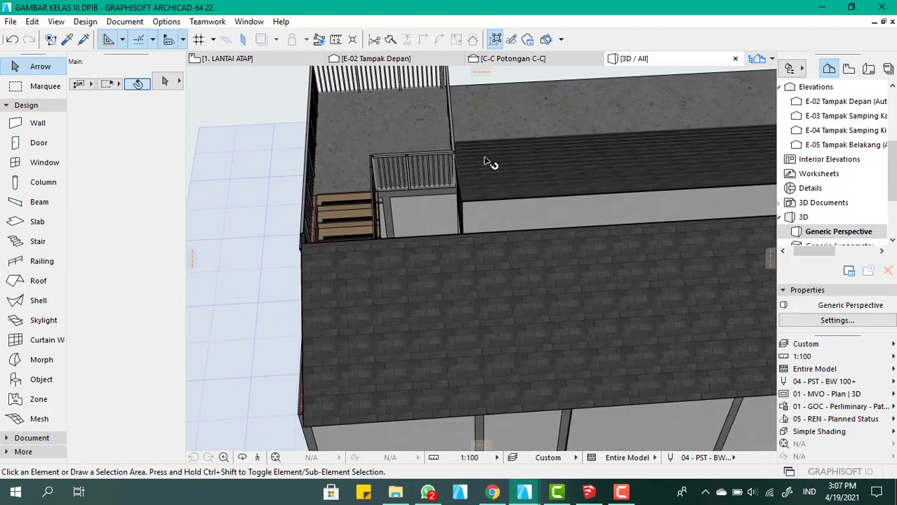
pyautogui.scroll(10, 560, 217)
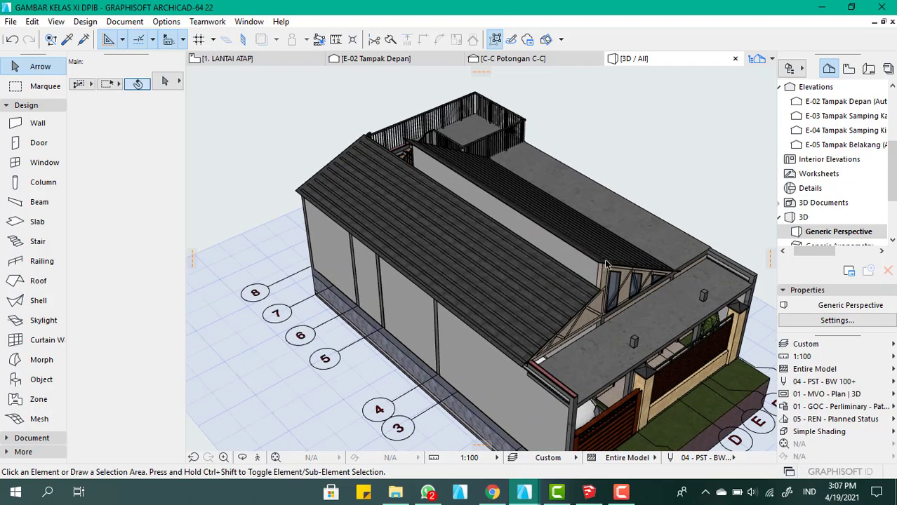
pyautogui.click(583, 260)
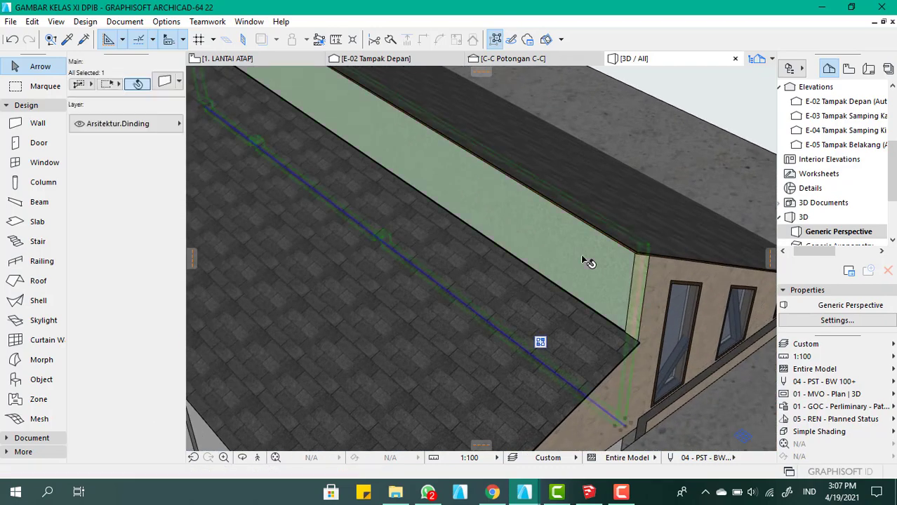
pyautogui.doubleClick(587, 261)
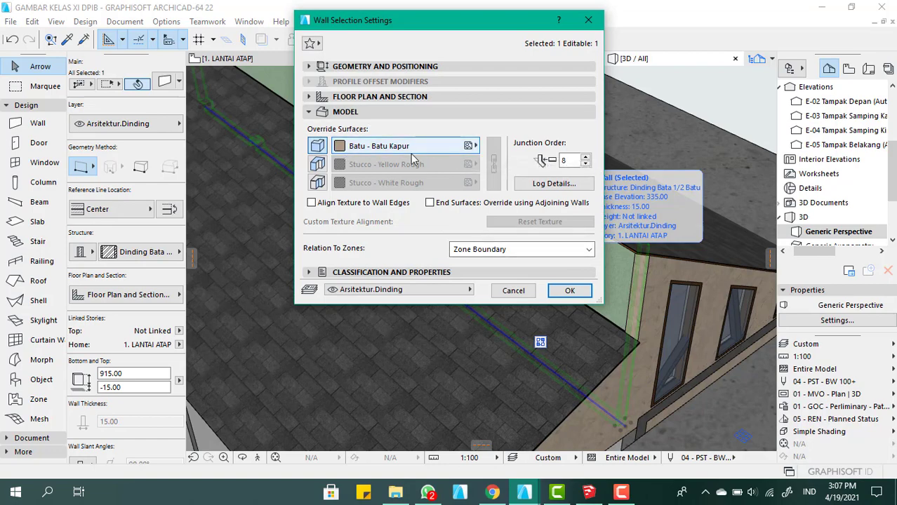
pyautogui.click(317, 164)
pyautogui.click(317, 182)
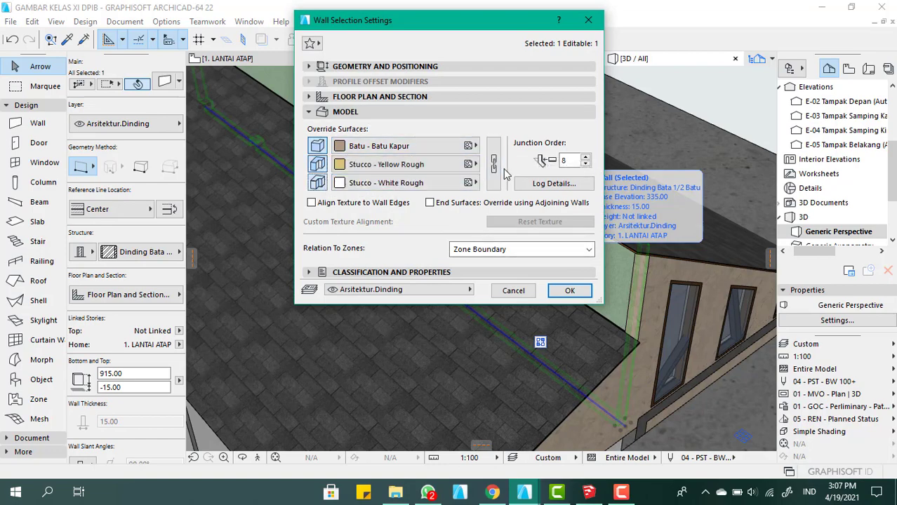
pyautogui.click(493, 164)
pyautogui.click(570, 291)
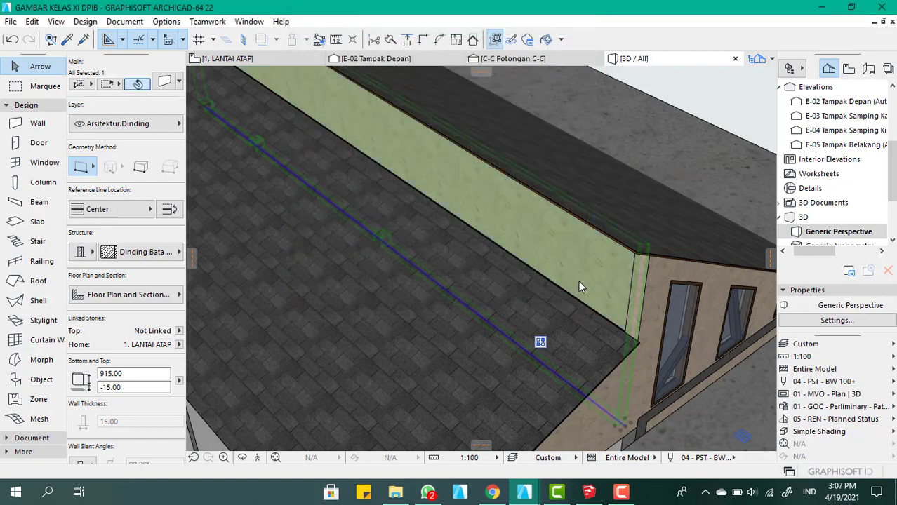
# Examine the finished lengthwise wall and both roofs in 3D from the front and side of the house
pyautogui.scroll(-5, 337, 219)
pyautogui.keyDown('shift'); pyautogui.moveTo(421, 234); pyautogui.dragTo(565, 199, button='middle'); pyautogui.keyUp('shift')
pyautogui.press('Escape')
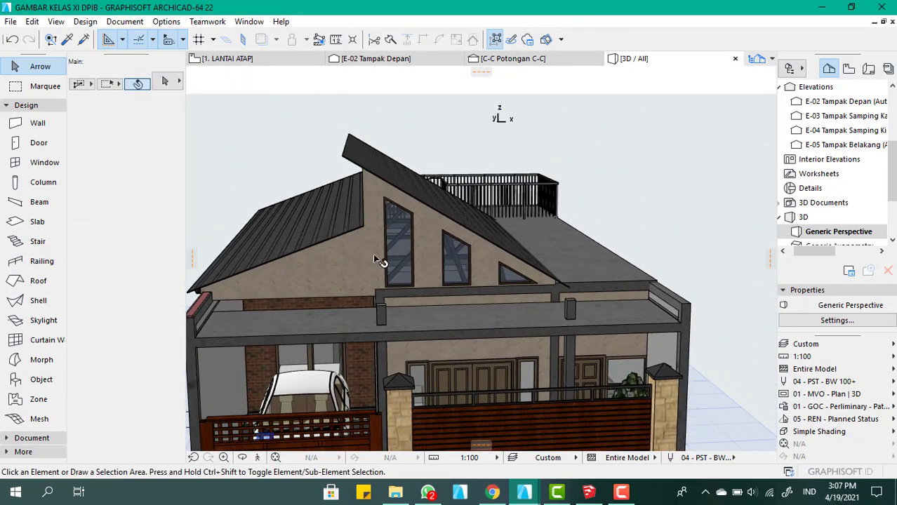
pyautogui.scroll(-3, 404, 249)
pyautogui.keyDown('shift'); pyautogui.moveTo(351, 230); pyautogui.dragTo(586, 249, button='middle'); pyautogui.keyUp('shift')
pyautogui.scroll(-4, 561, 244)
pyautogui.scroll(5, 340, 246)
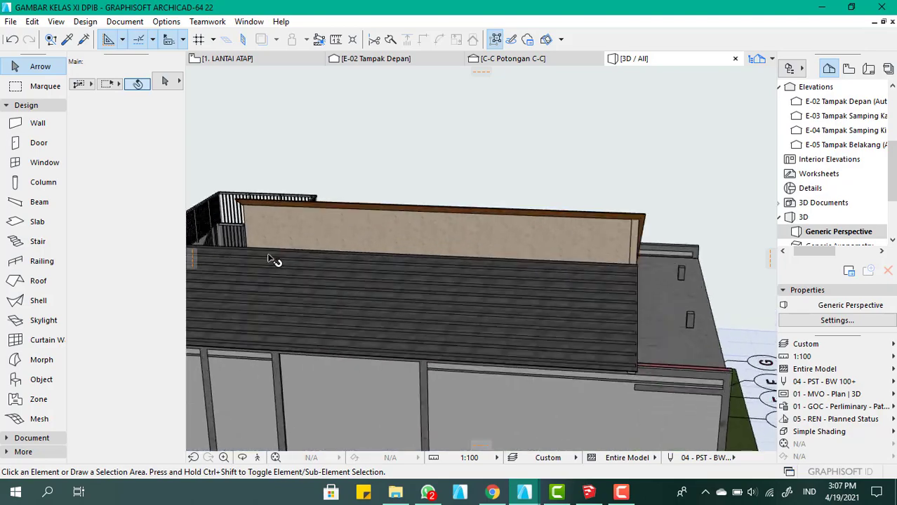
pyautogui.keyDown('shift'); pyautogui.moveTo(274, 260); pyautogui.dragTo(474, 230, button='middle'); pyautogui.keyUp('shift')
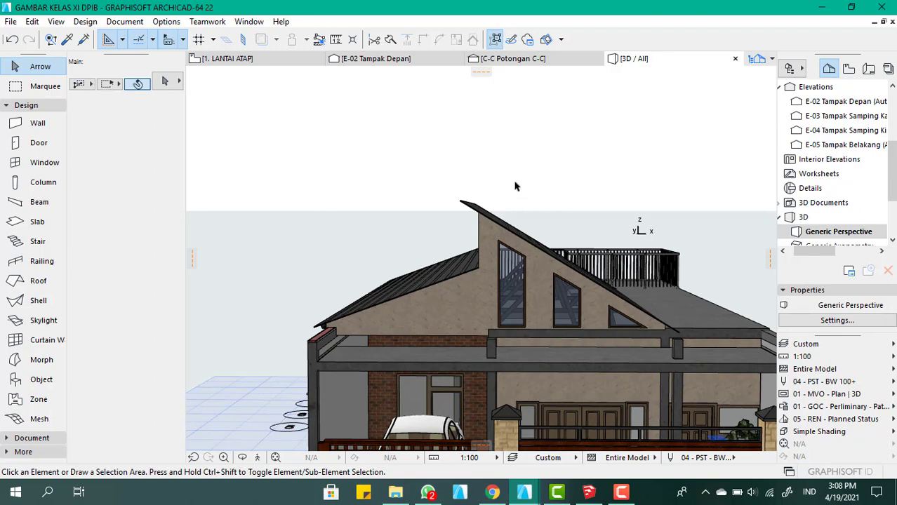
pyautogui.click(621, 492)
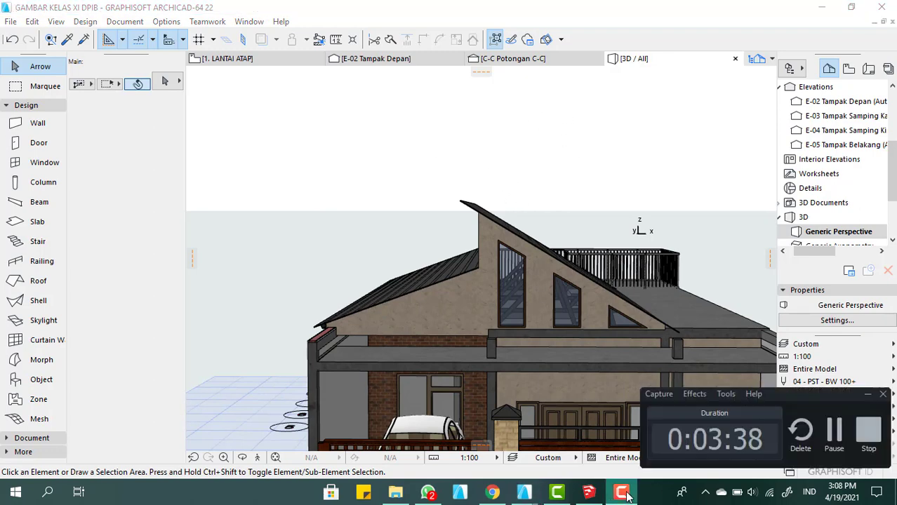
pyautogui.click(872, 430)
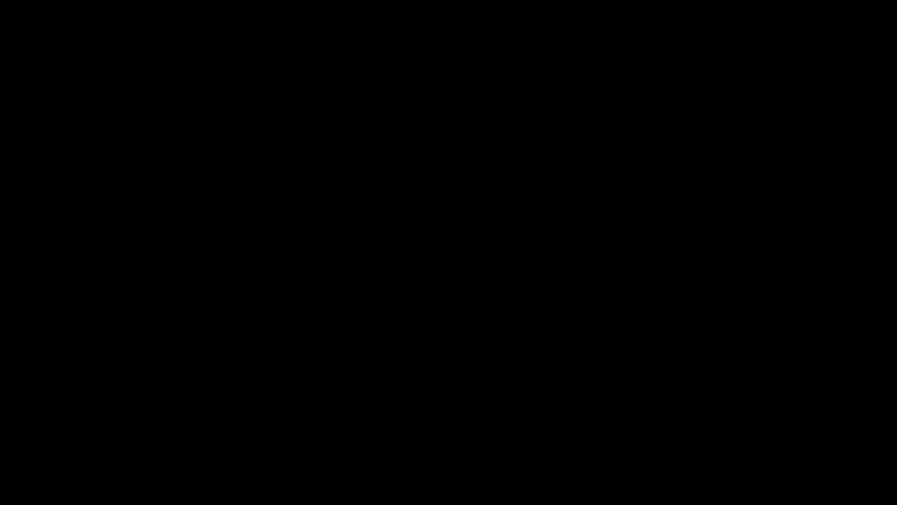